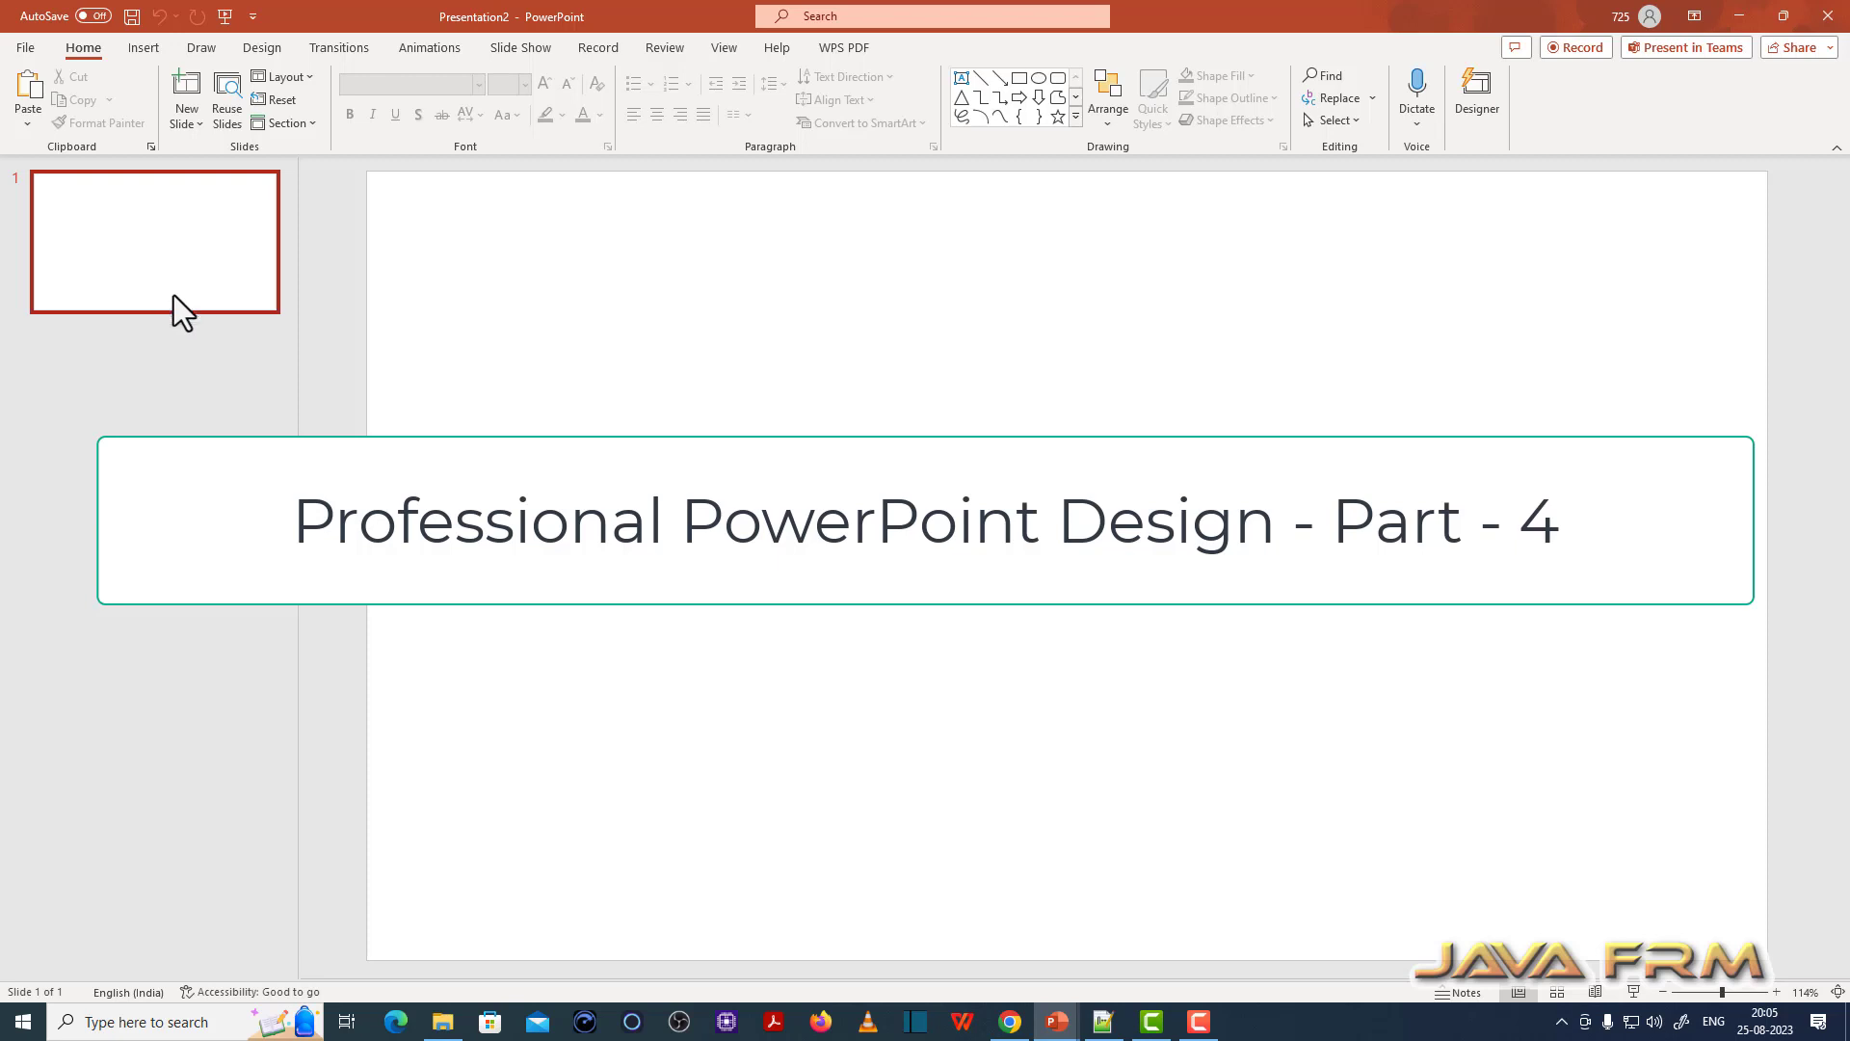
# Step: Duplicate the blank slide twice to make three blank slides, then return to slide 1
pyautogui.rightClick(173, 295)
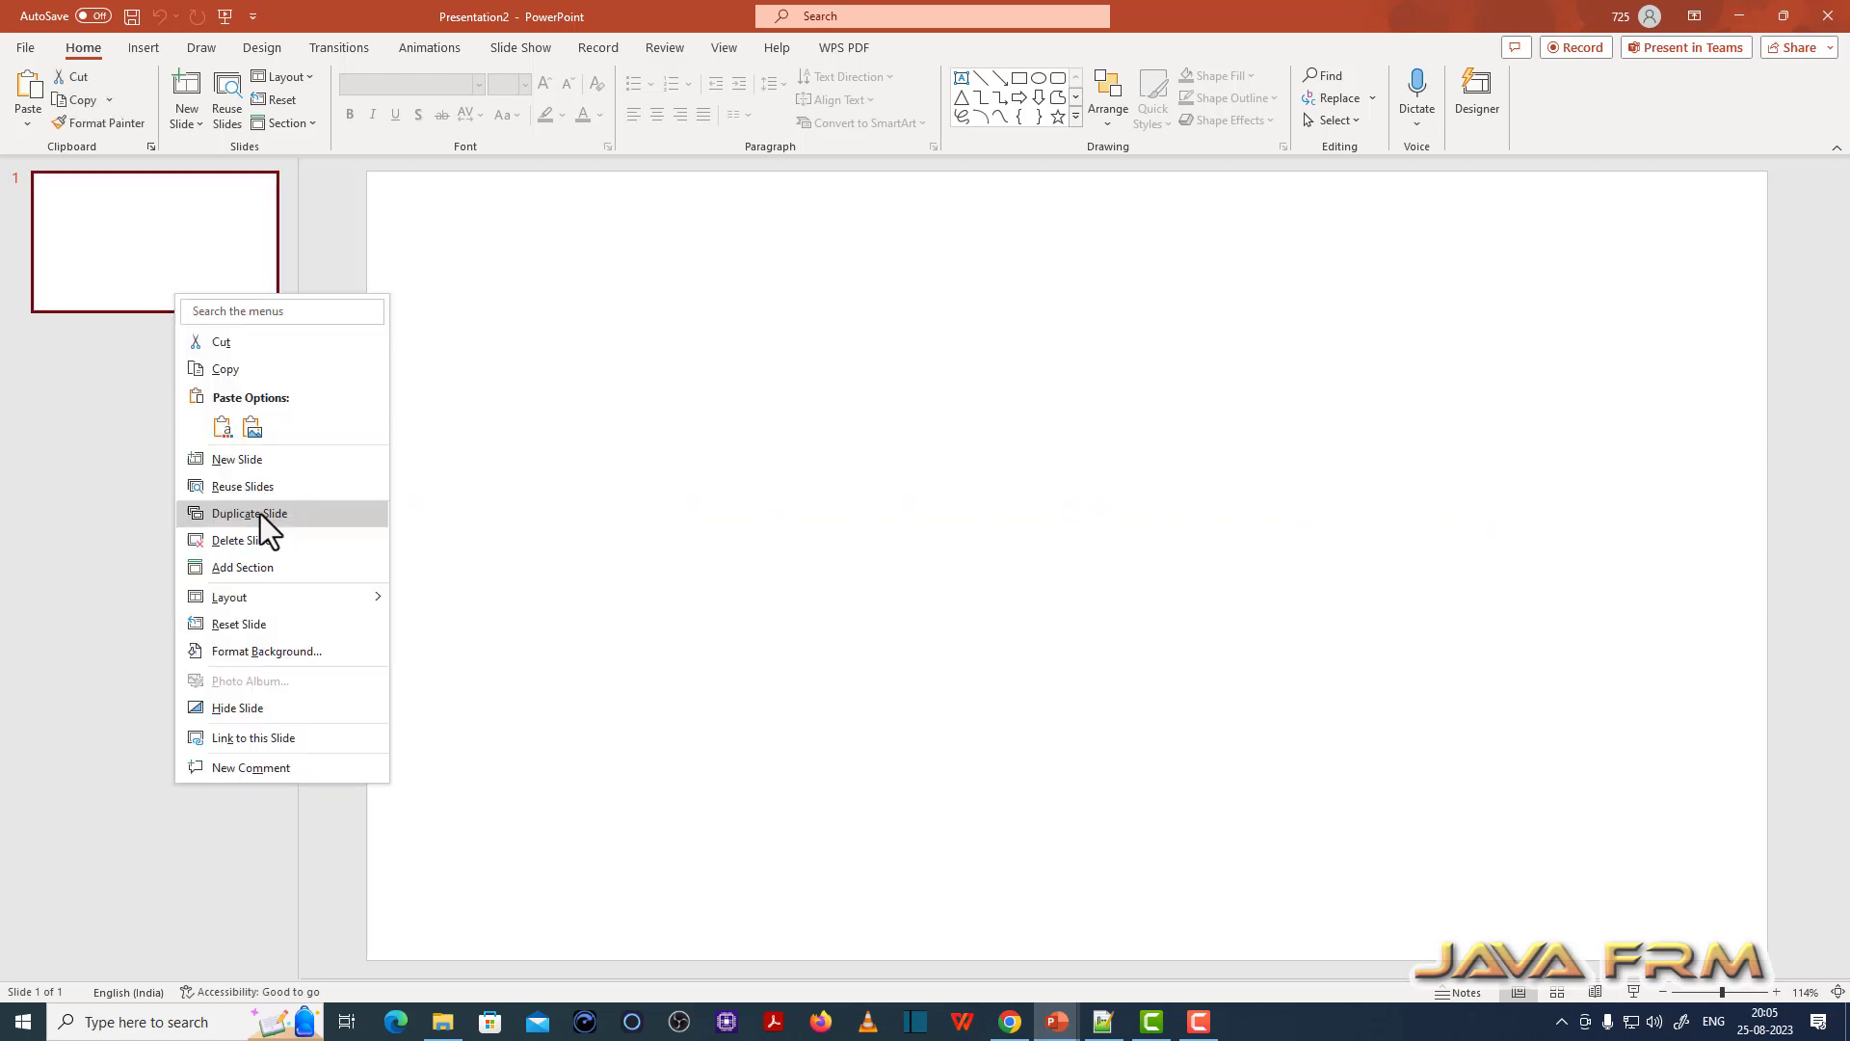
pyautogui.click(260, 513)
pyautogui.rightClick(212, 425)
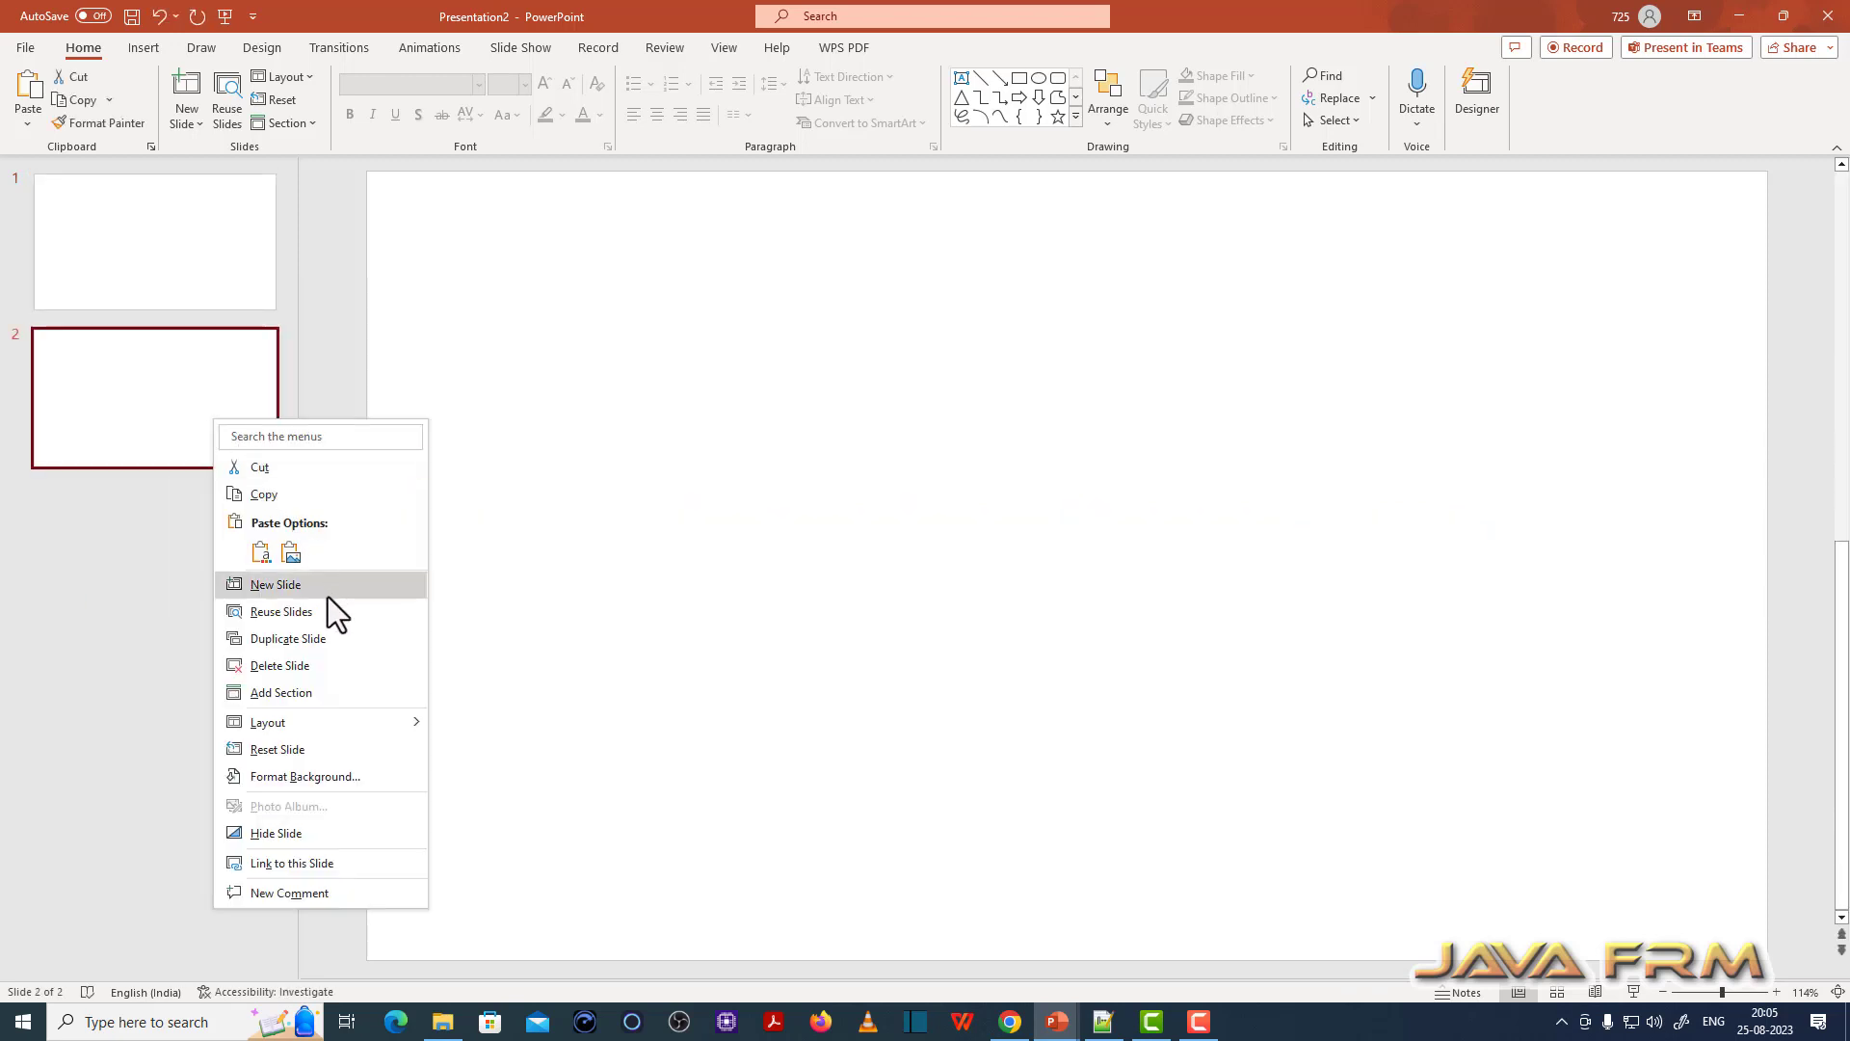
pyautogui.click(337, 640)
pyautogui.click(195, 268)
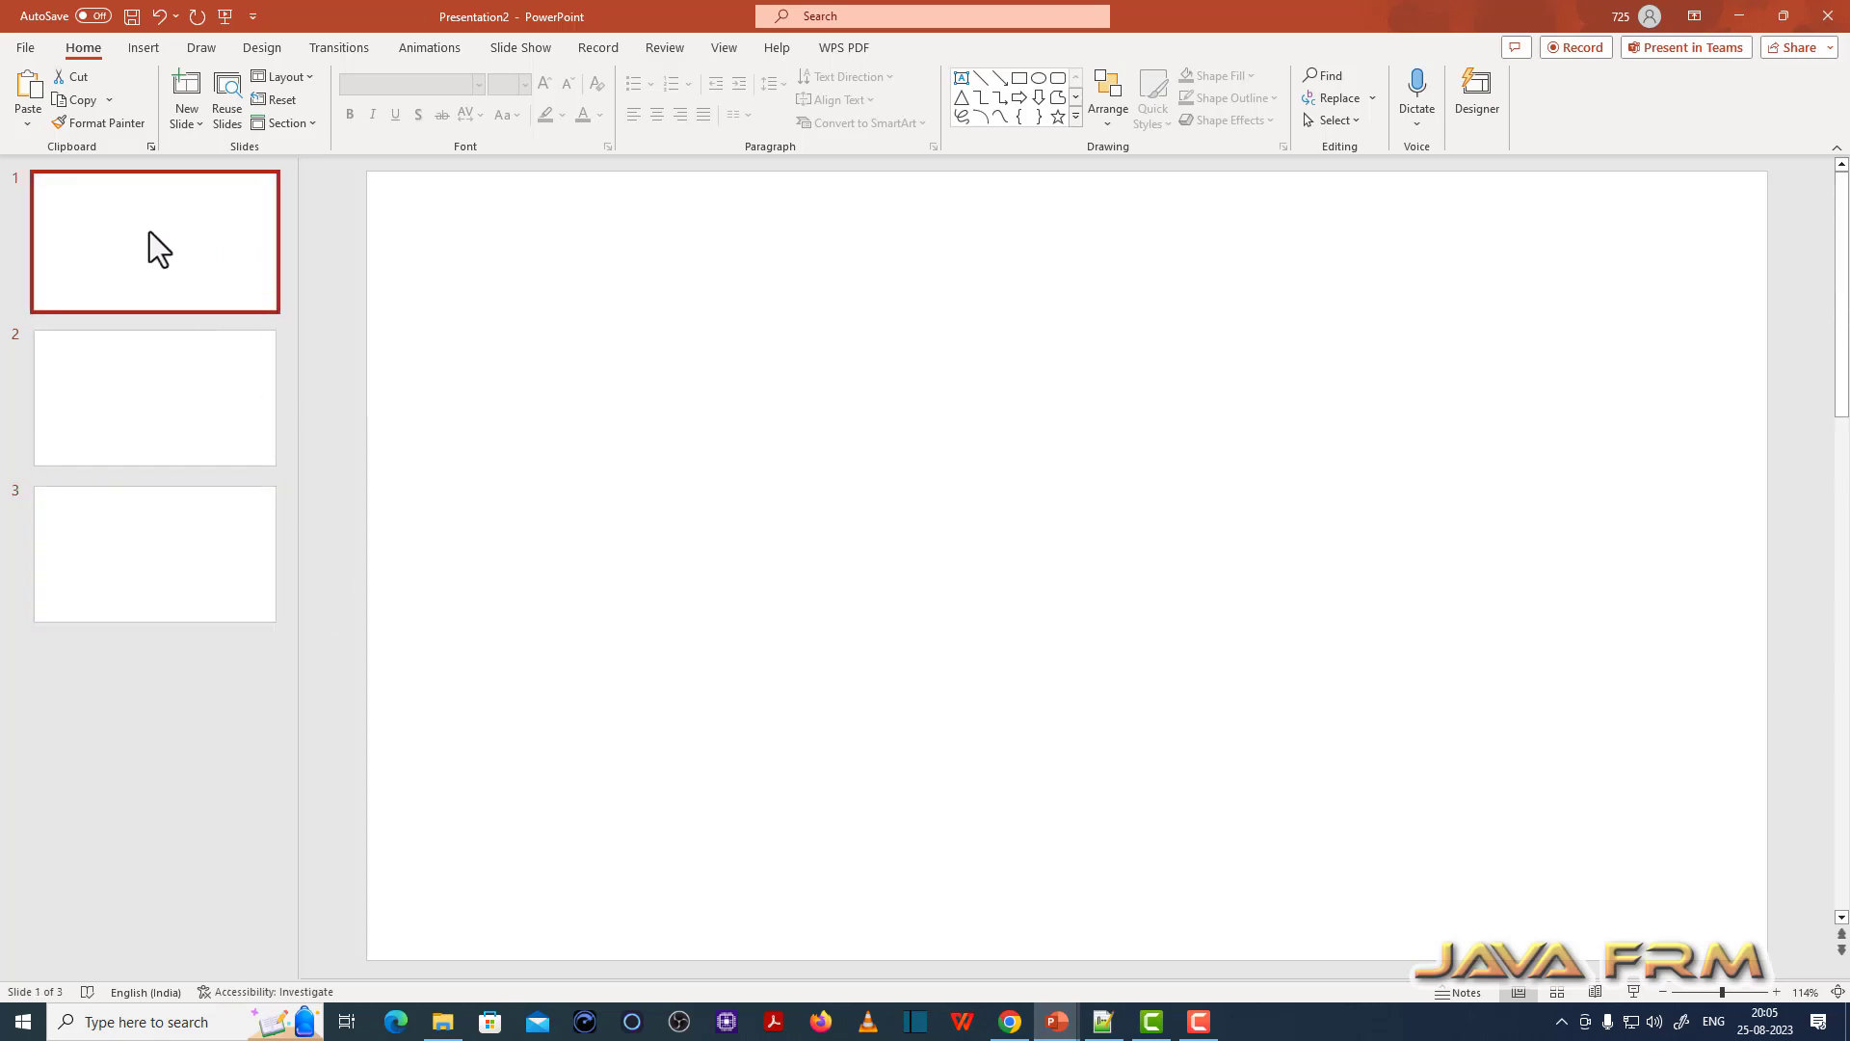
# Step: Insert the black movie-camera icon found by searching 'cinema' in the stock icons
pyautogui.click(143, 50)
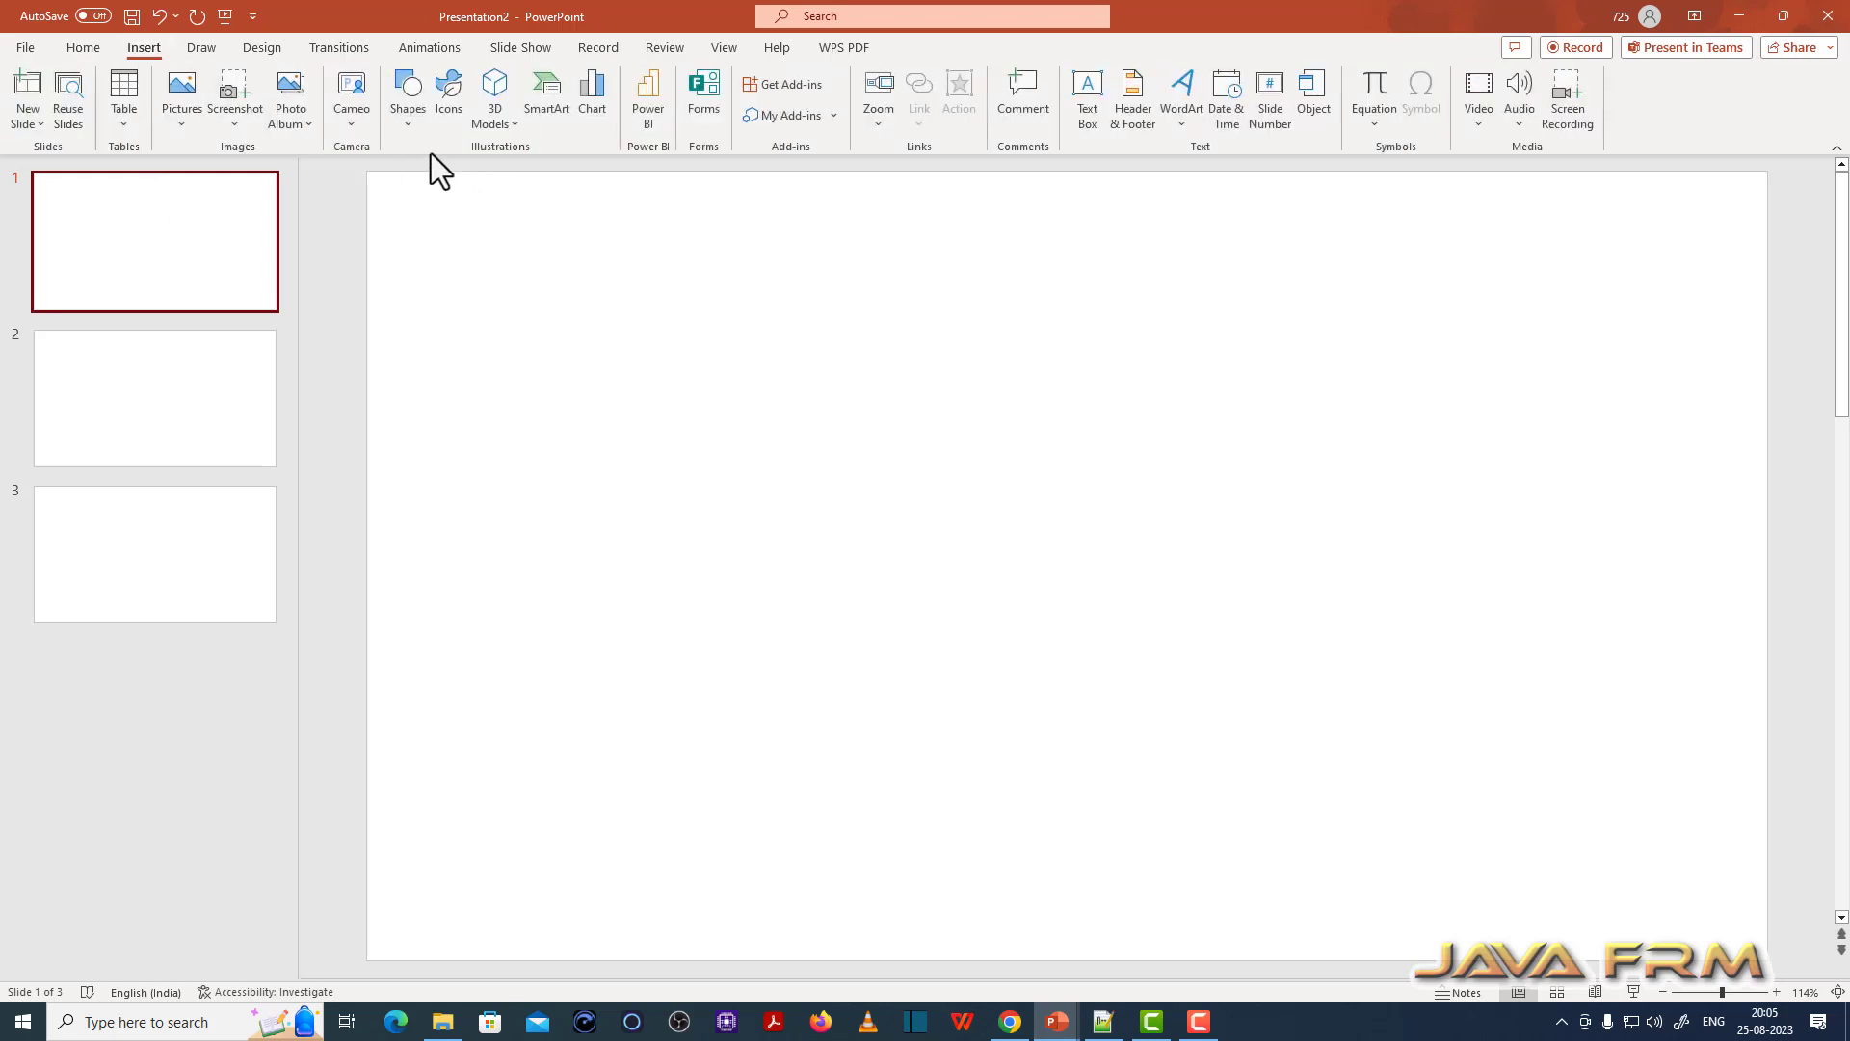
pyautogui.click(407, 127)
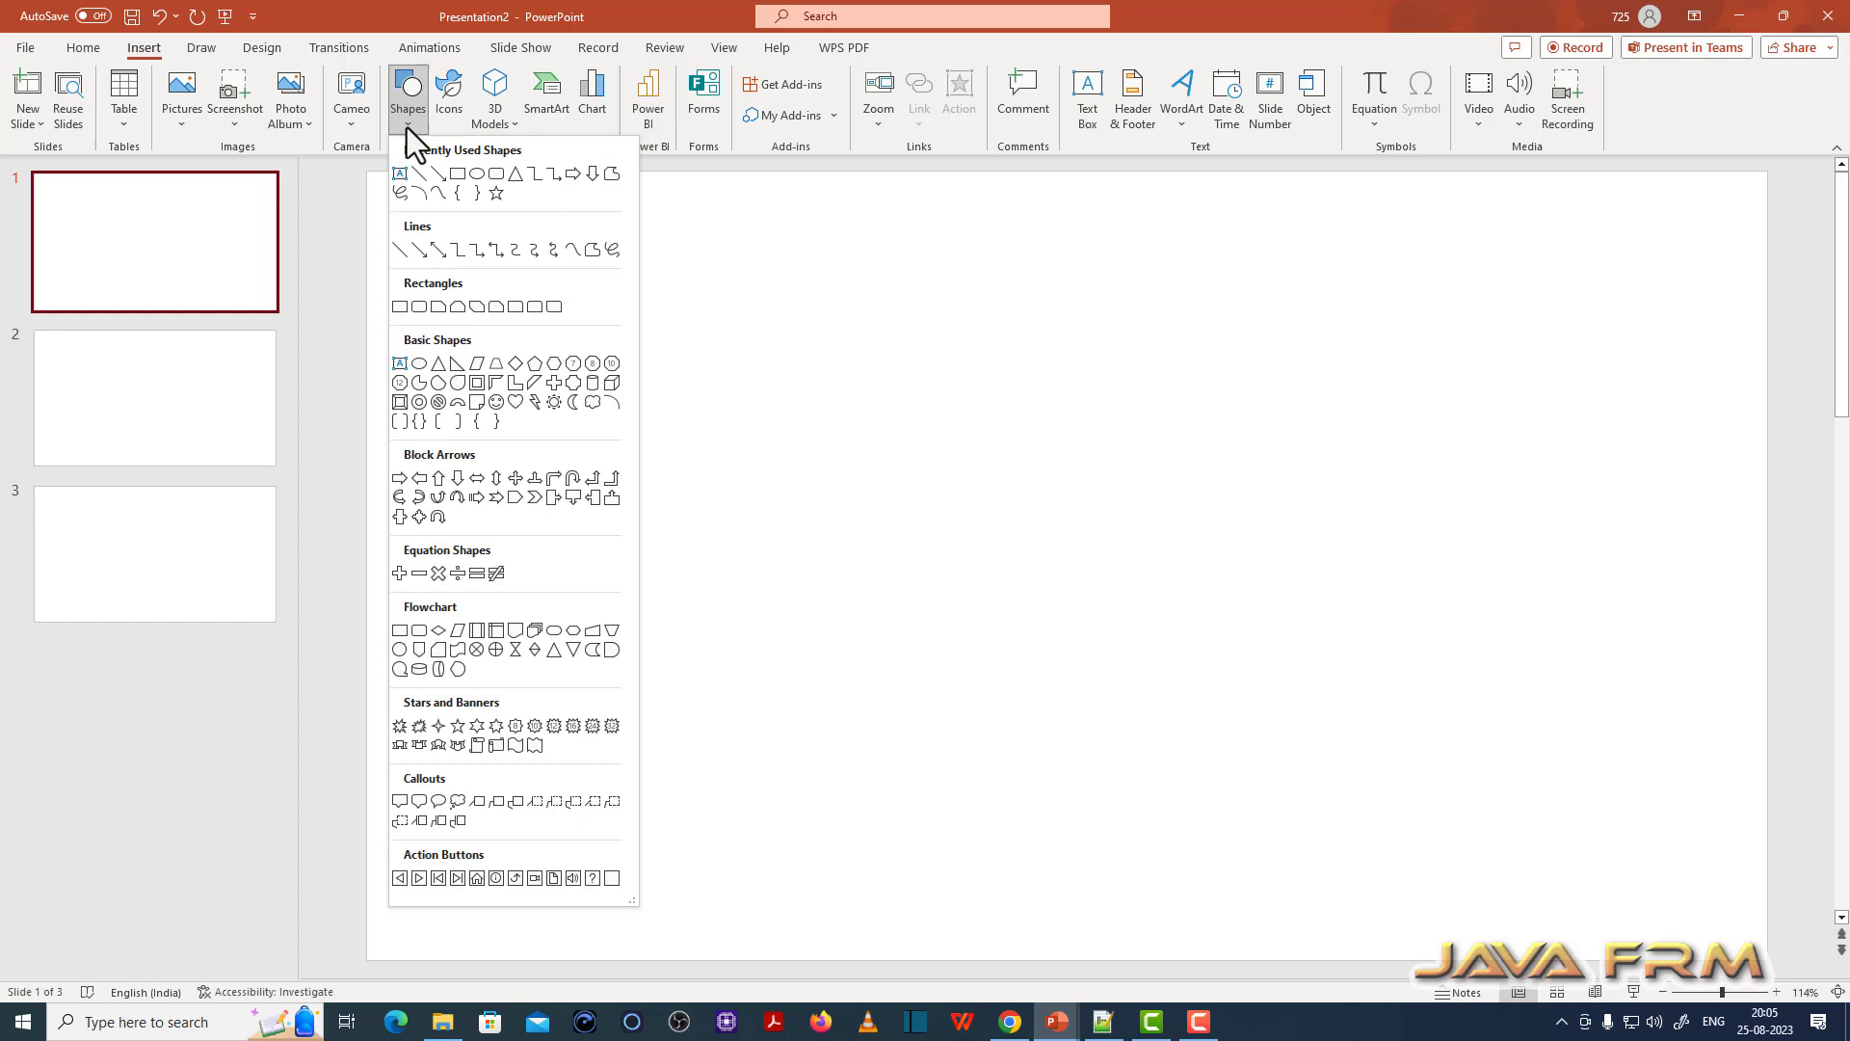
pyautogui.click(444, 106)
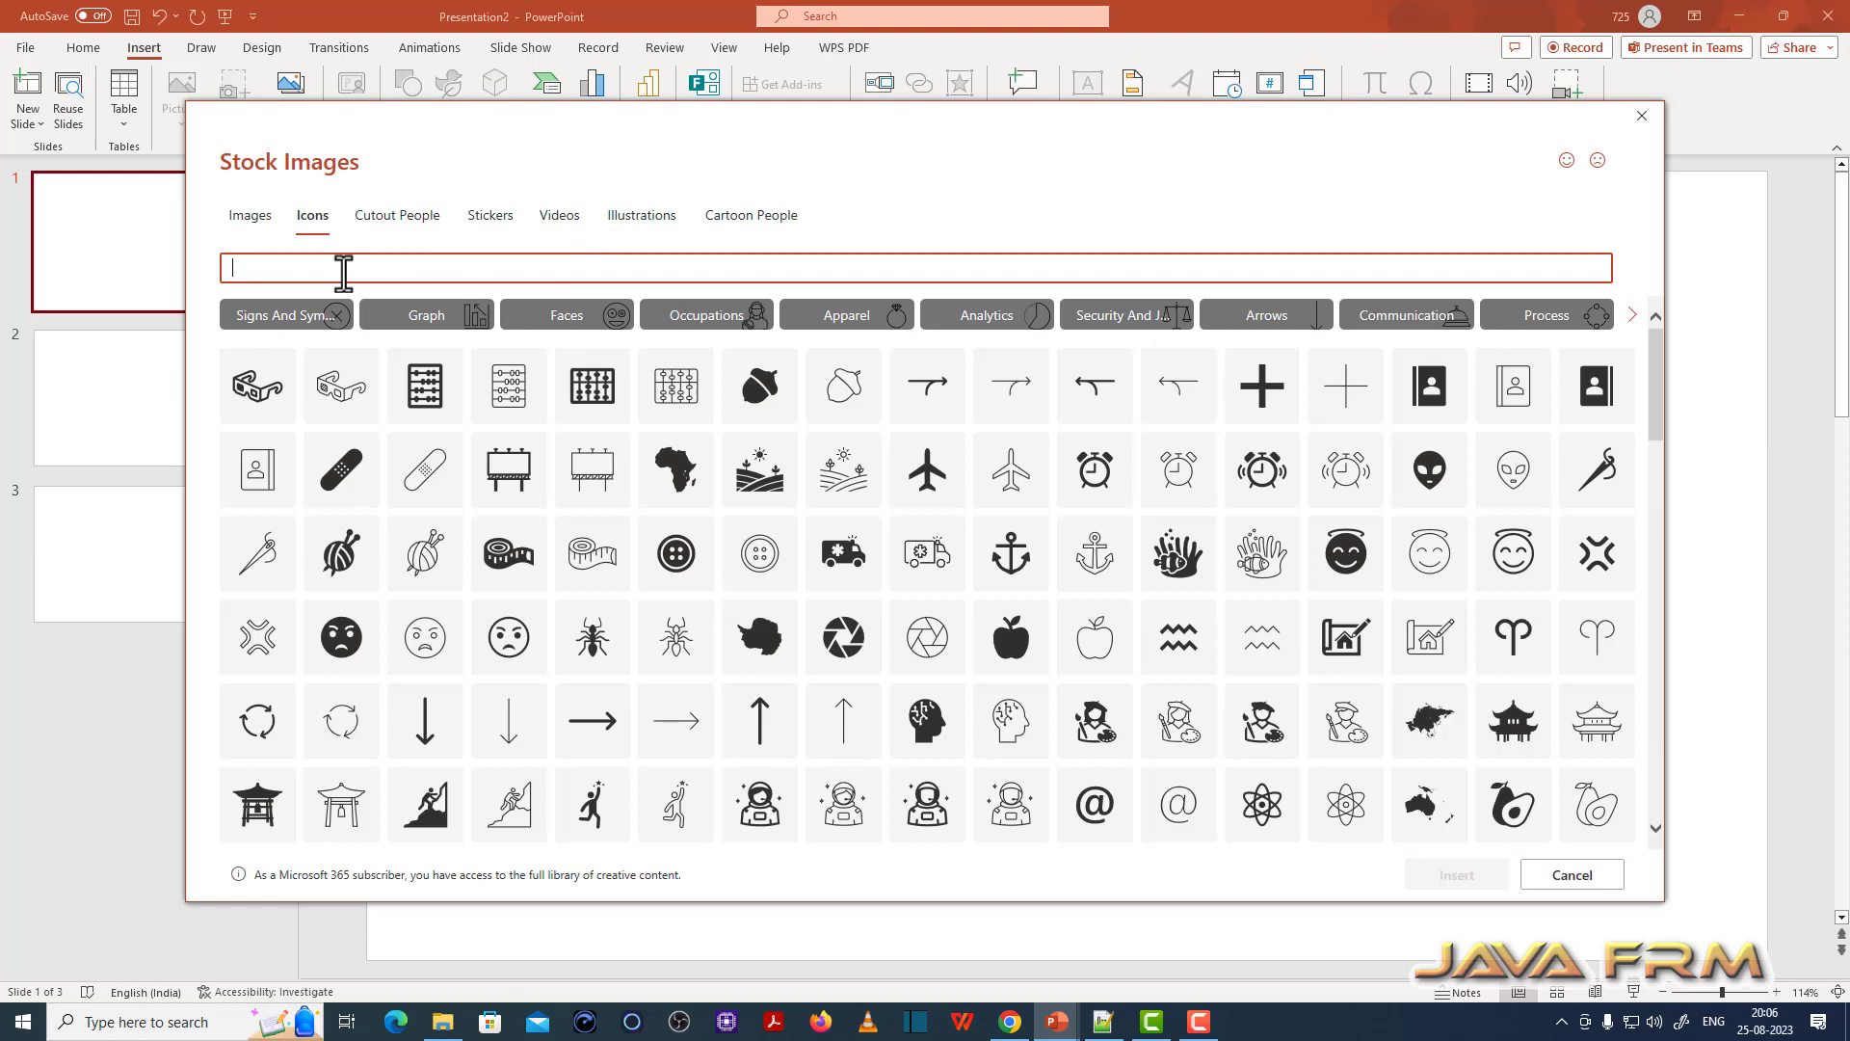
pyautogui.write('cine')
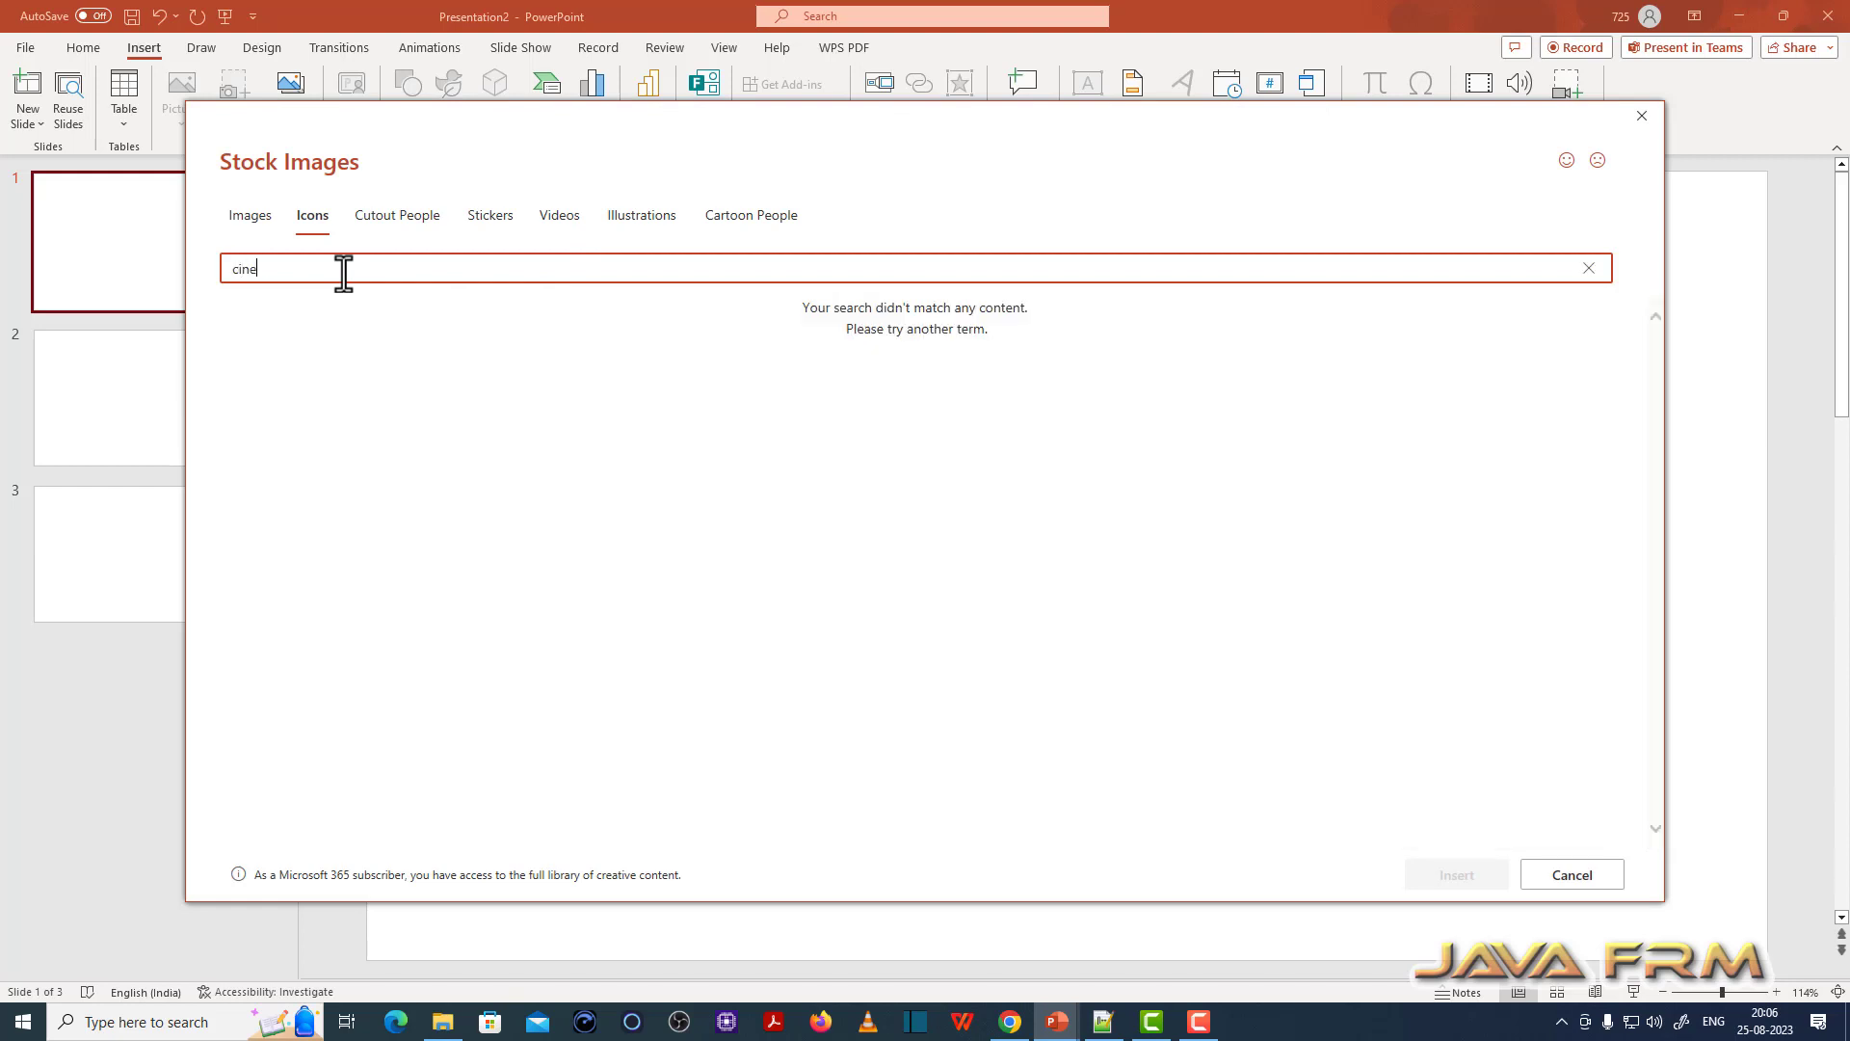
pyautogui.write('ma')
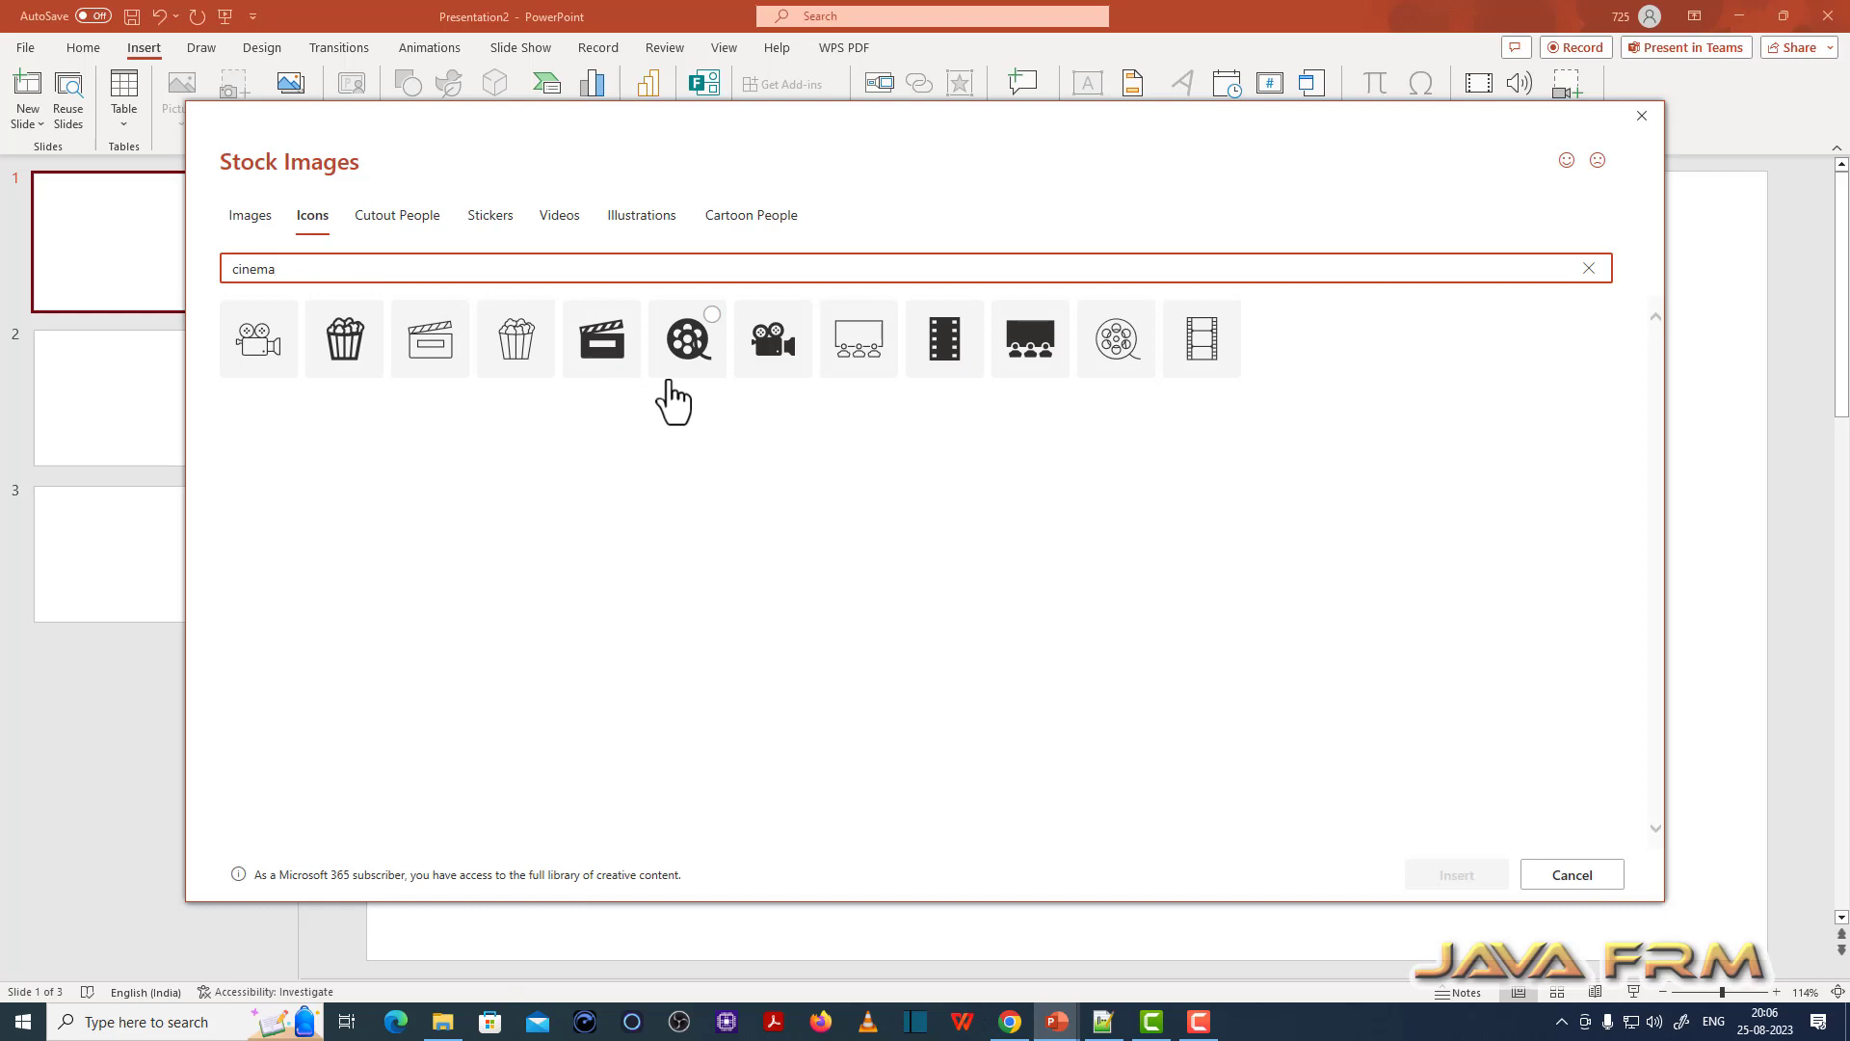
pyautogui.click(771, 347)
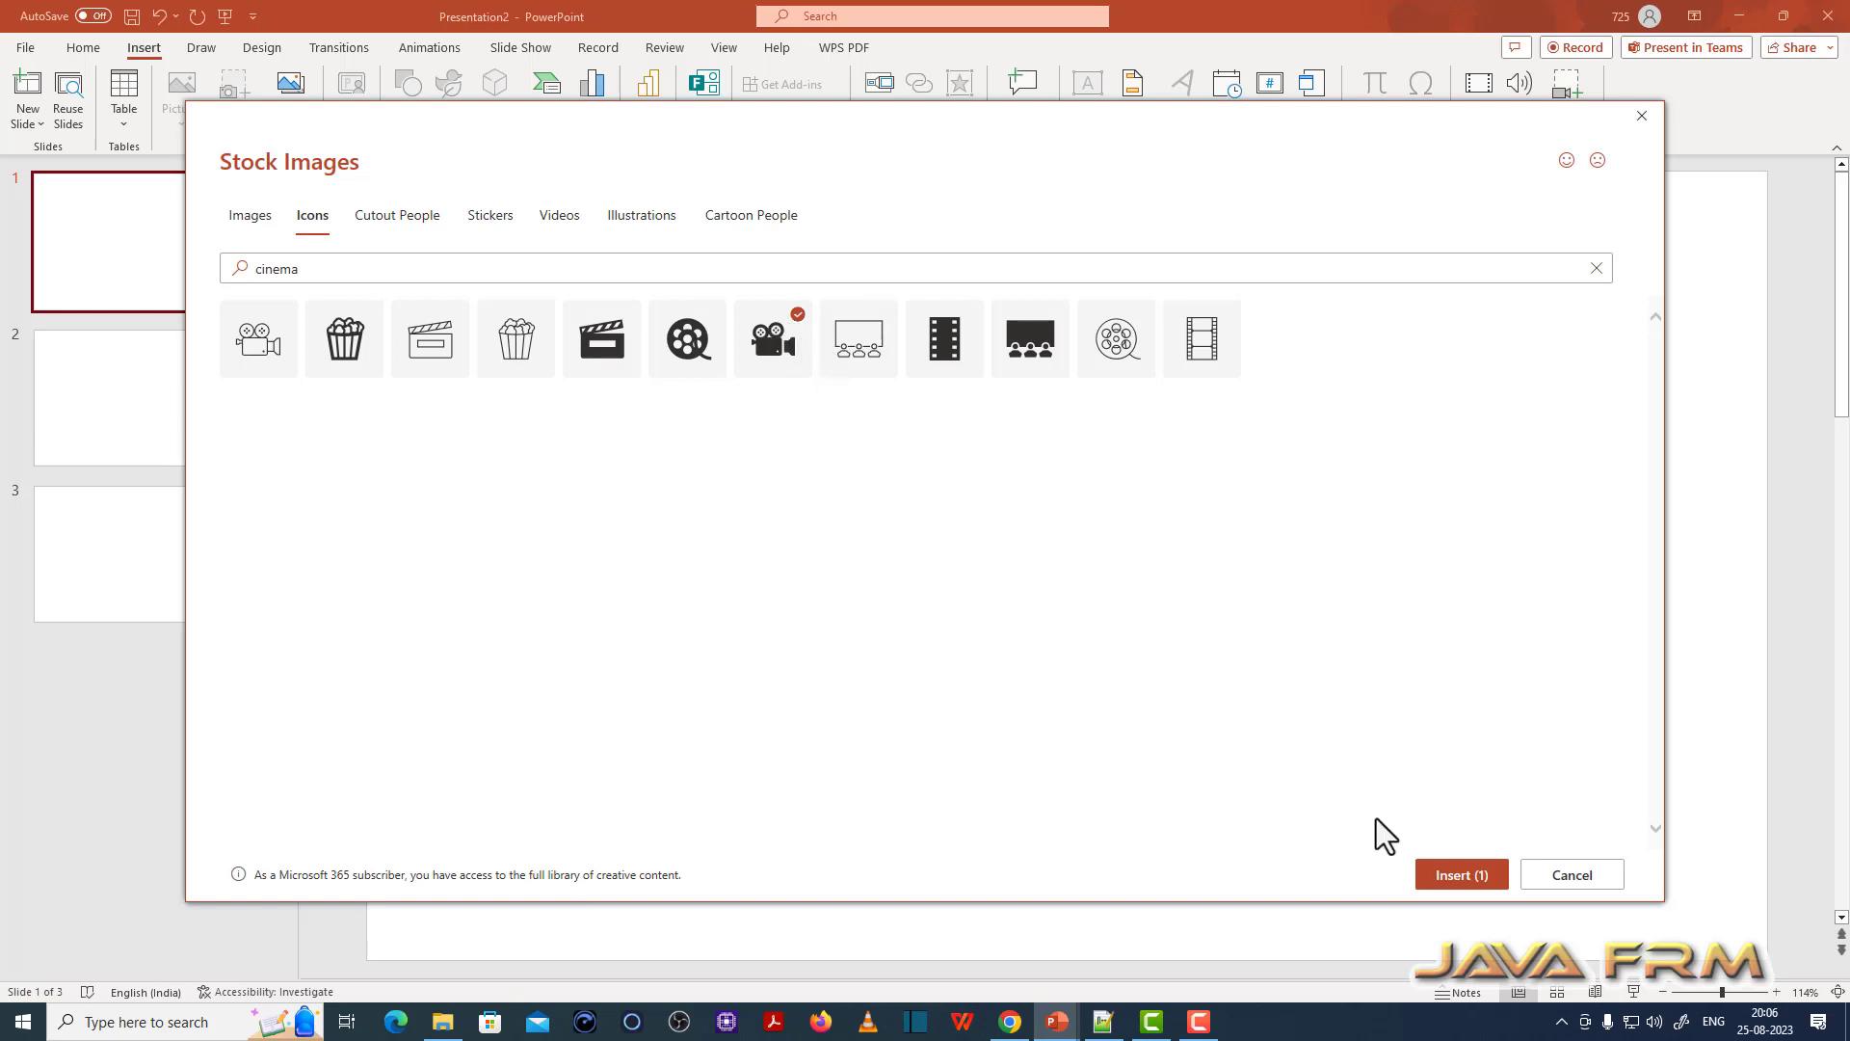
pyautogui.click(1461, 874)
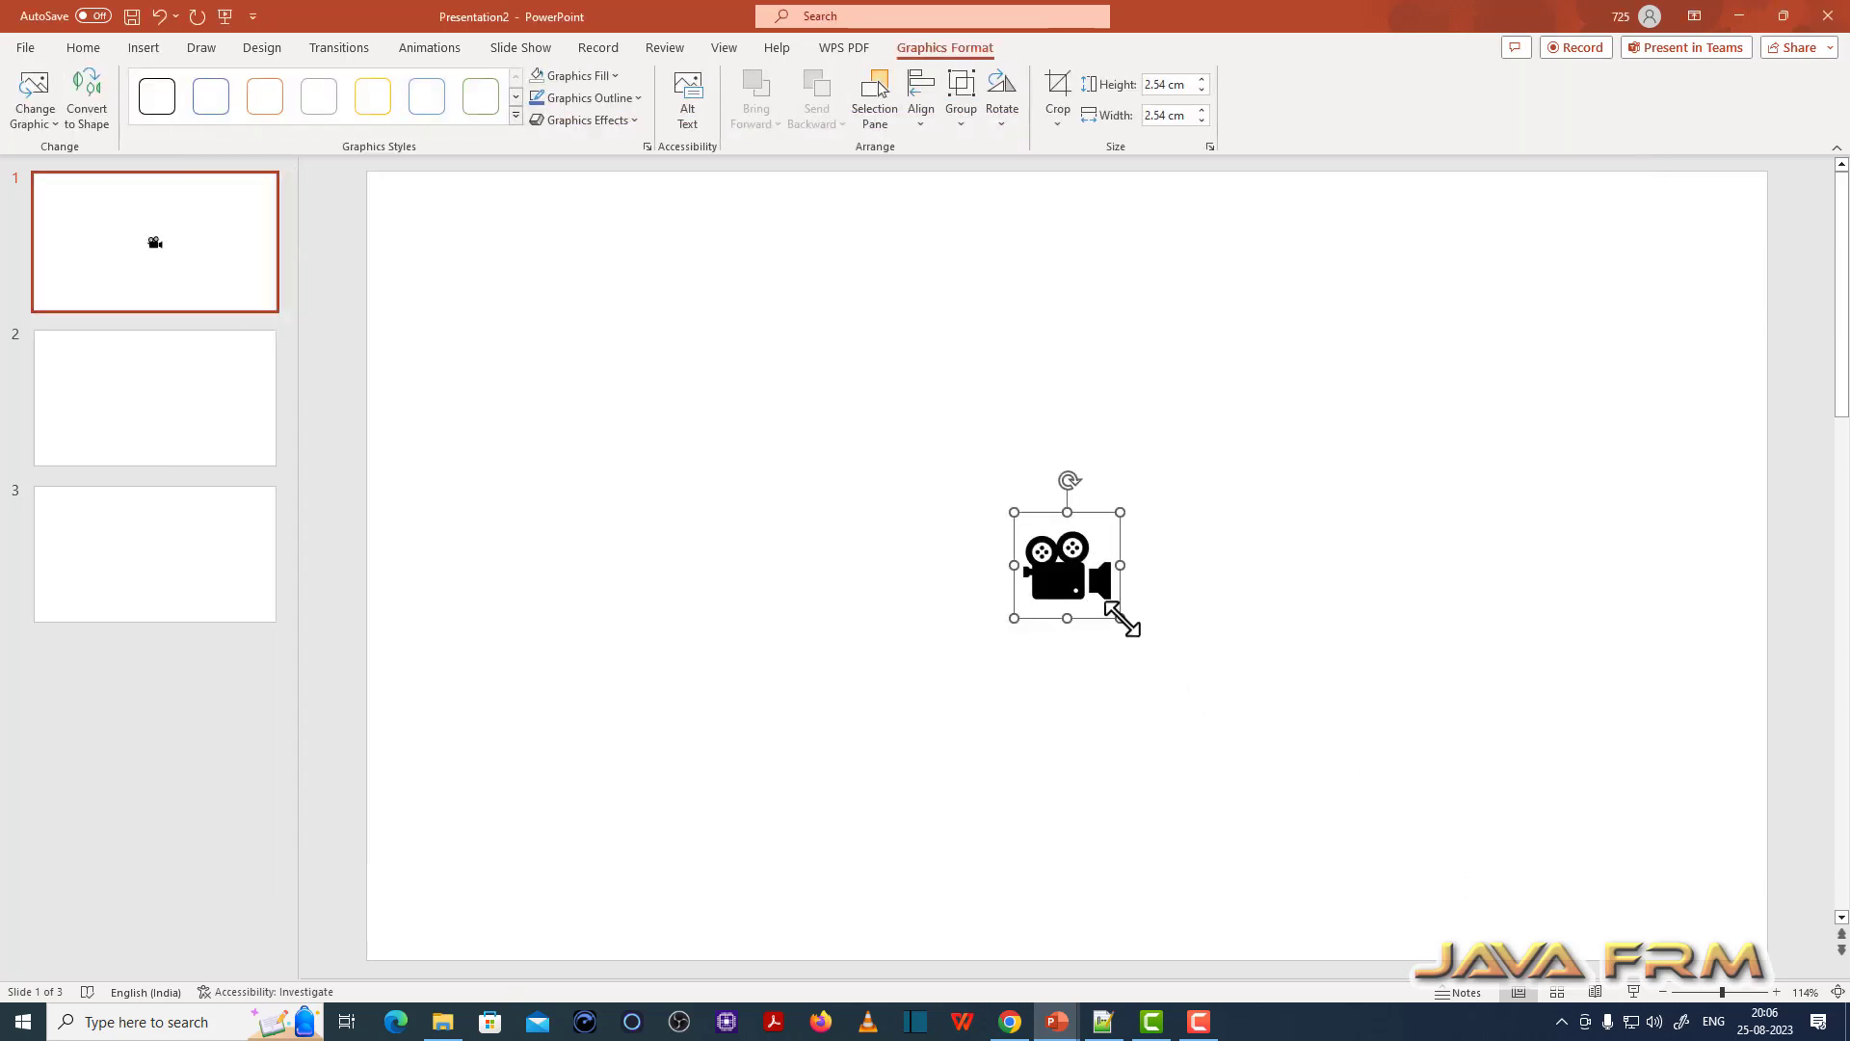
# Step: Resize the camera icon to 21.03 × 25.18 cm and position it on the slide
pyautogui.moveTo(1119, 617); pyautogui.dragTo(1482, 979)
pyautogui.moveTo(1228, 821); pyautogui.dragTo(820, 675)
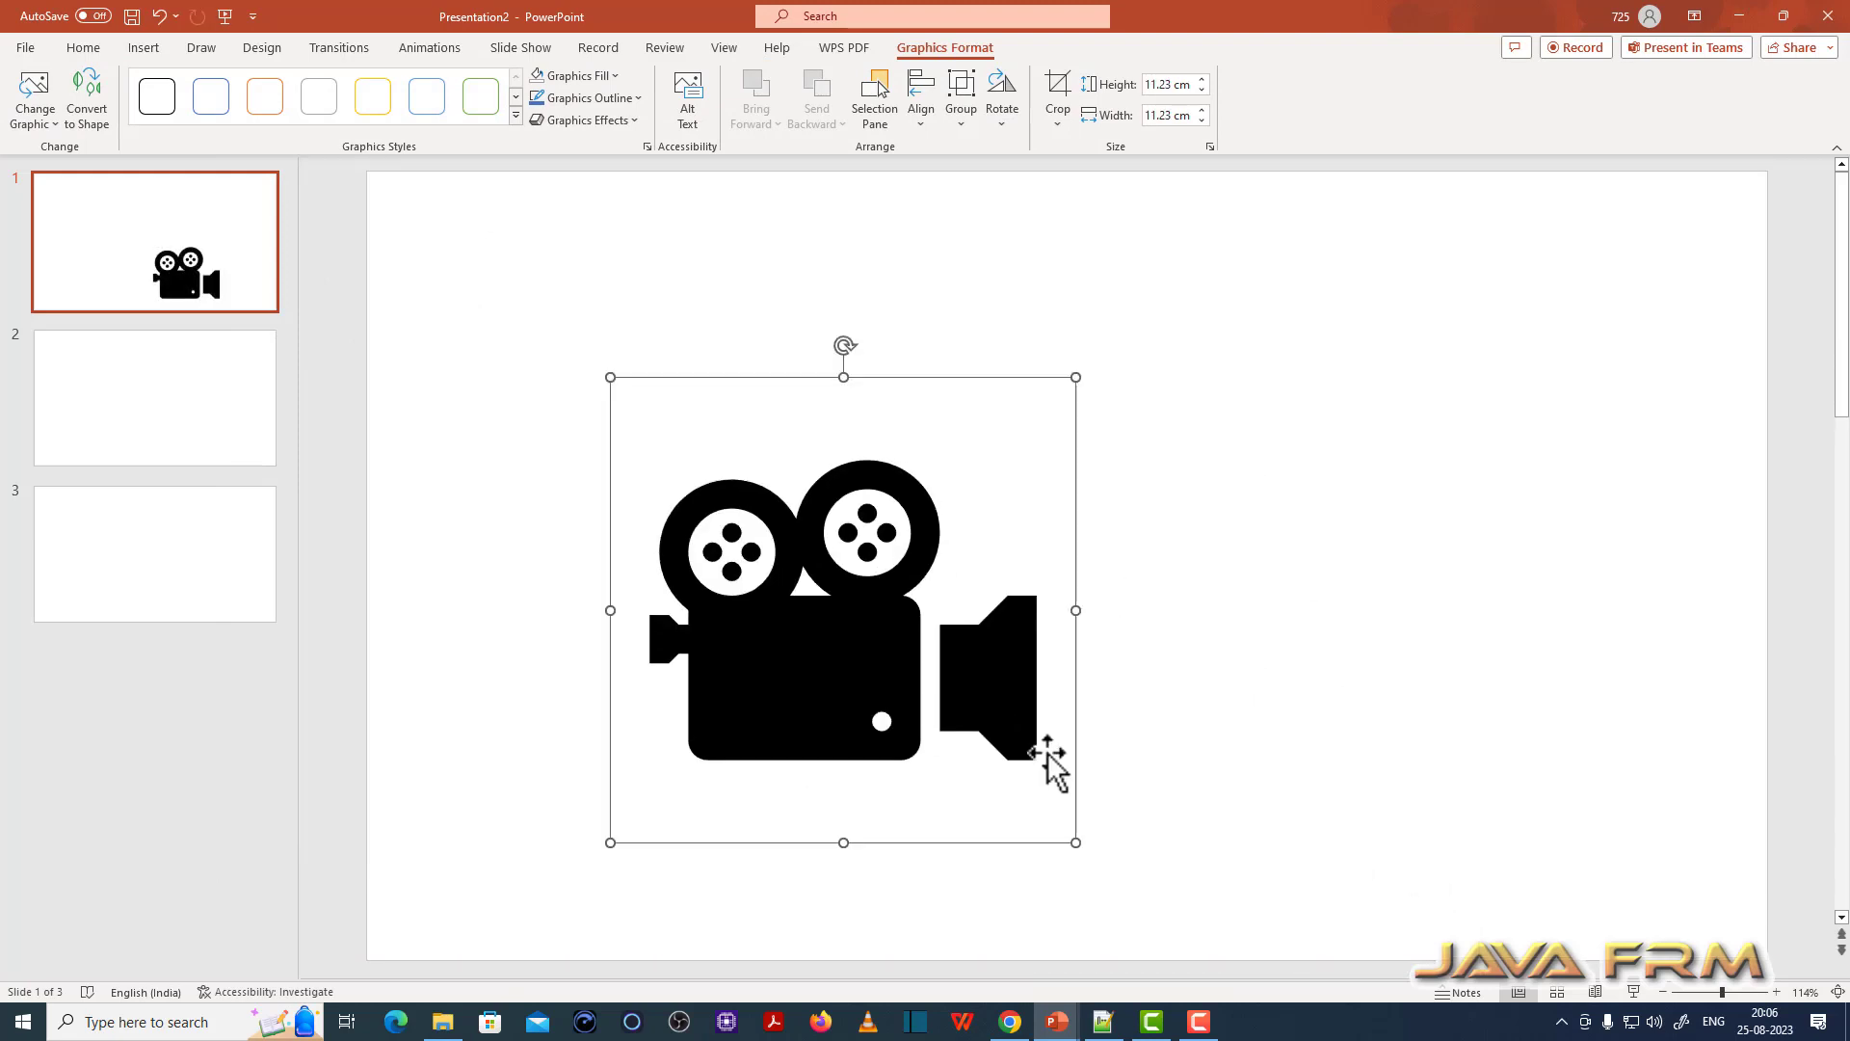
pyautogui.moveTo(1072, 841); pyautogui.dragTo(1417, 909)
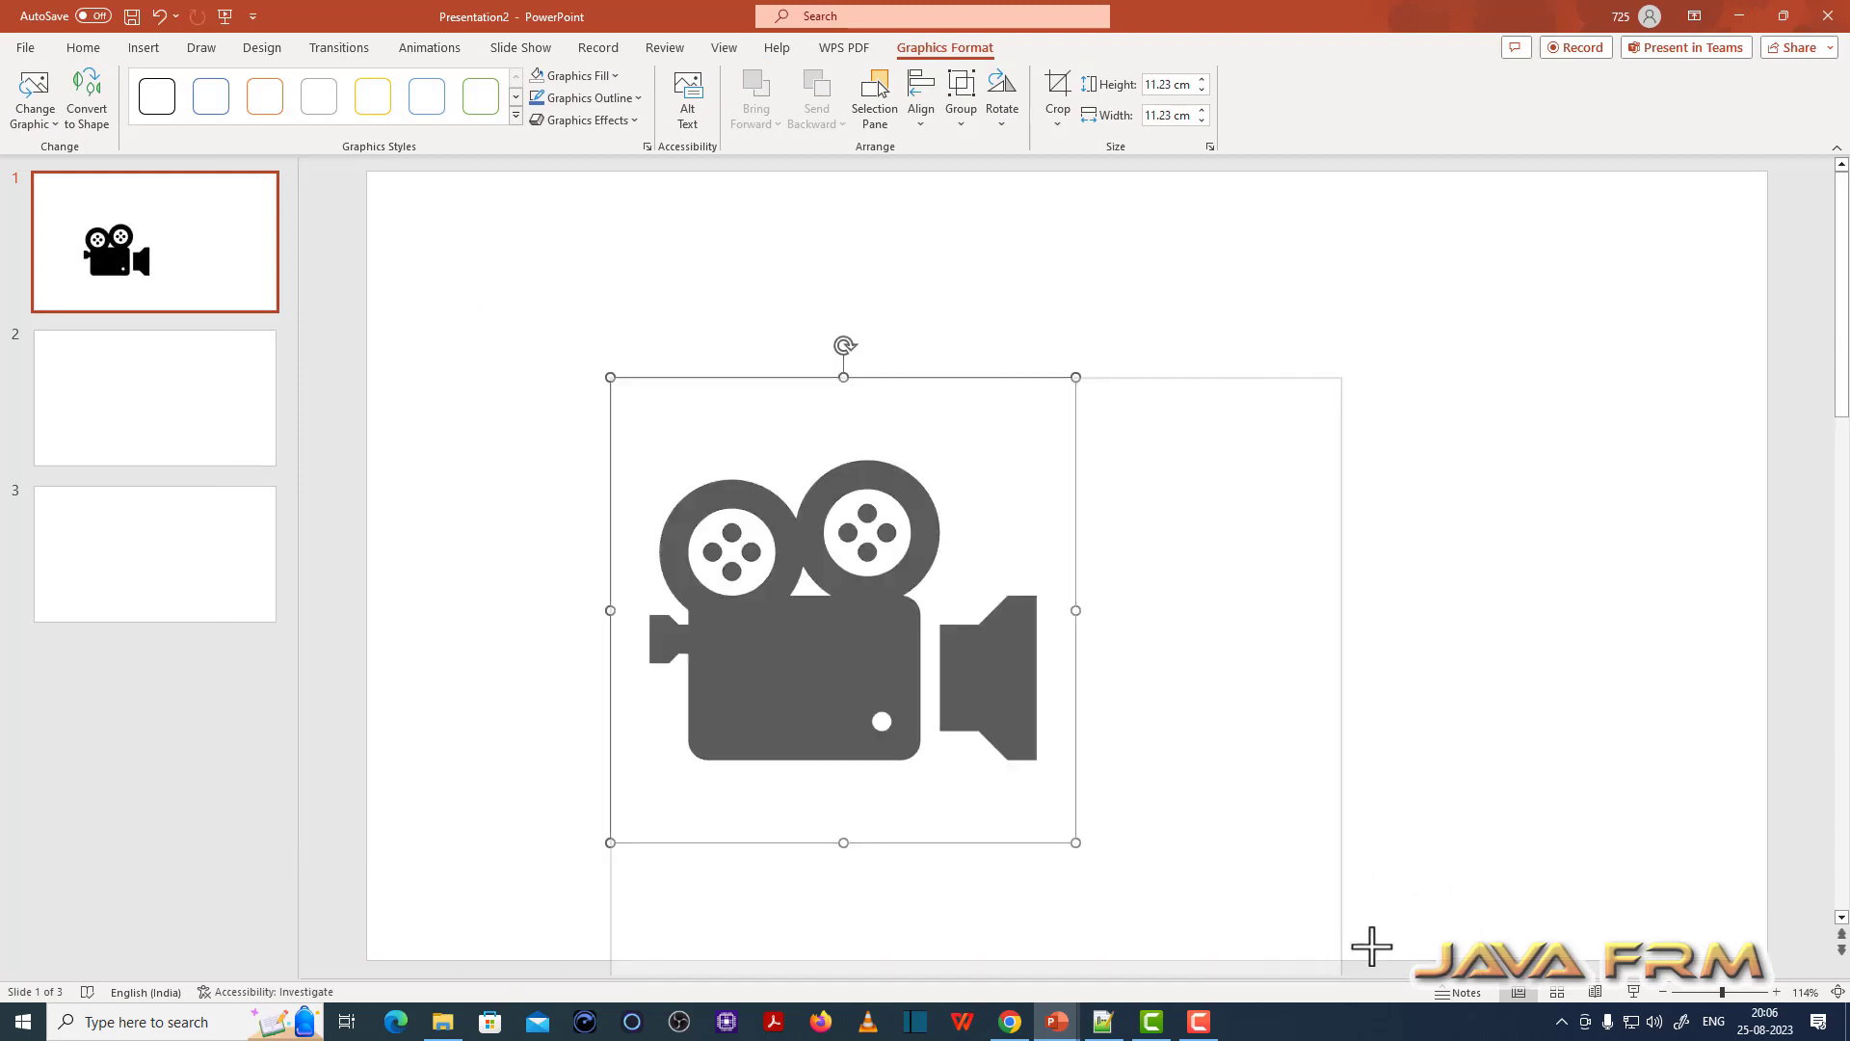
pyautogui.moveTo(1249, 875); pyautogui.dragTo(1153, 651)
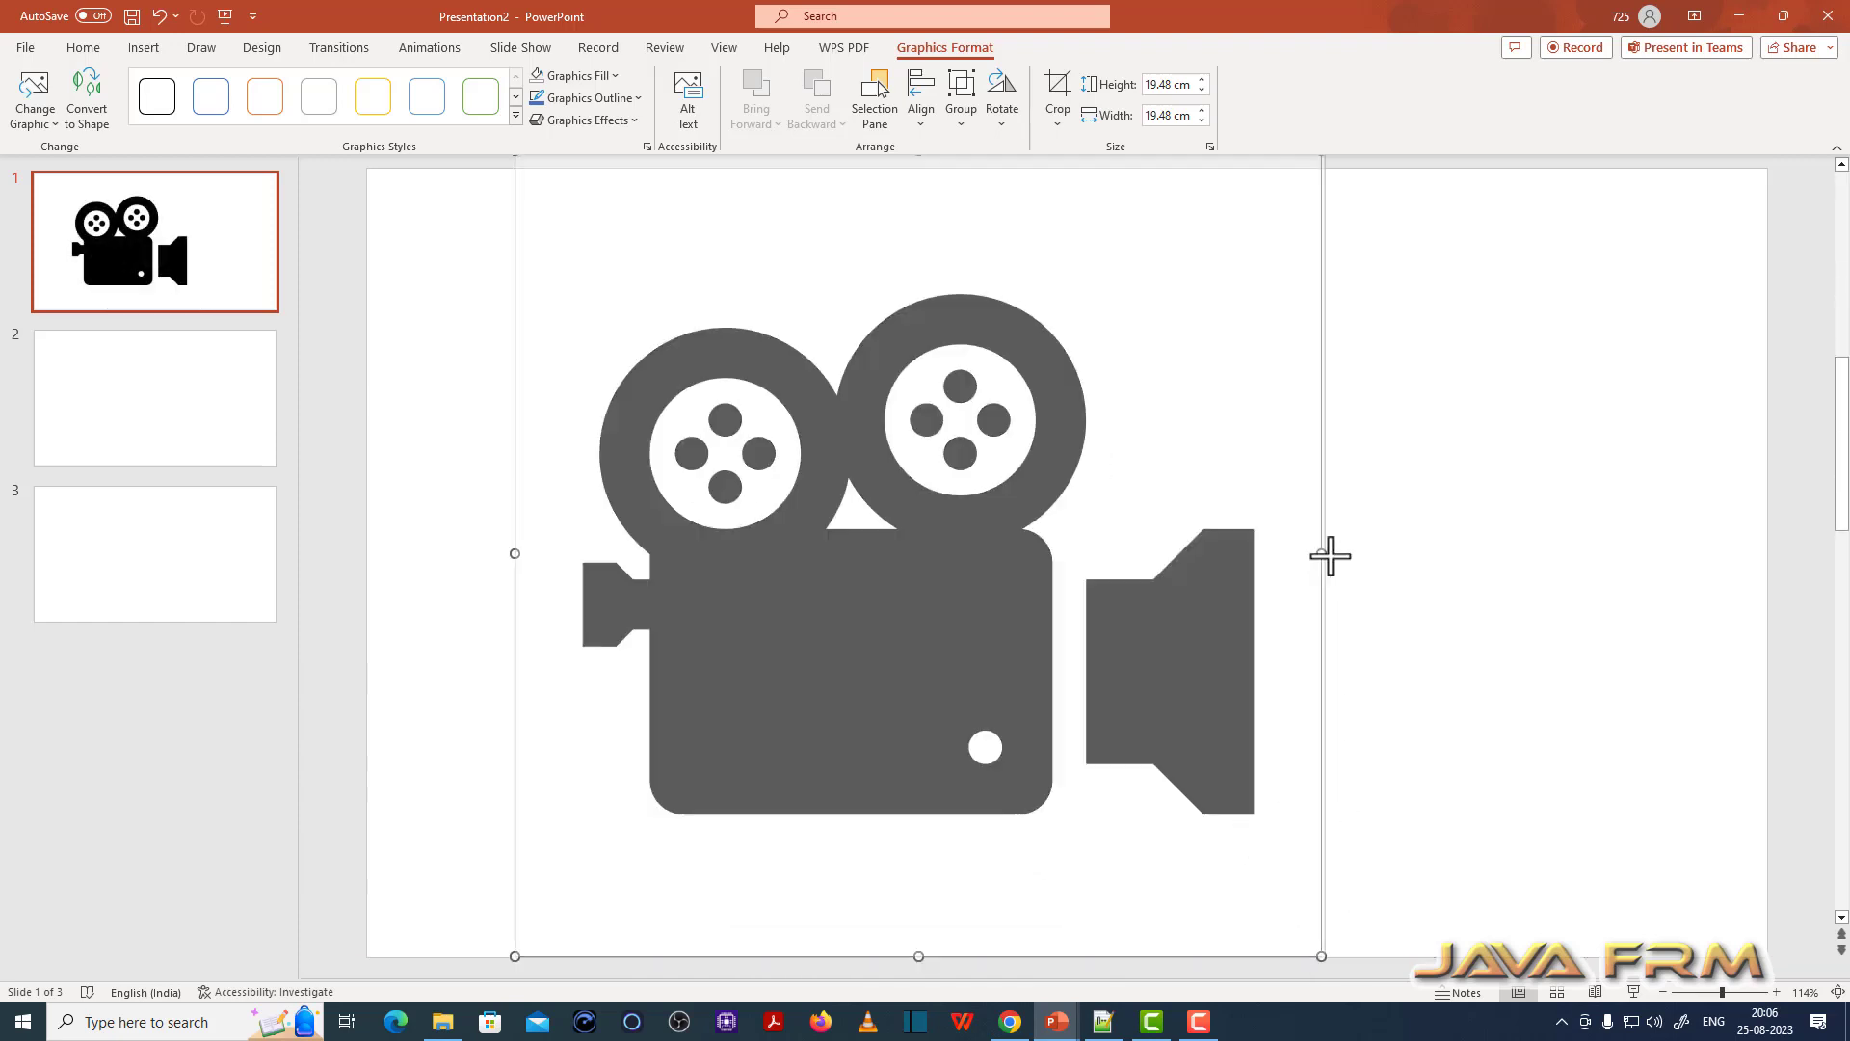
pyautogui.moveTo(1326, 561); pyautogui.dragTo(1479, 569)
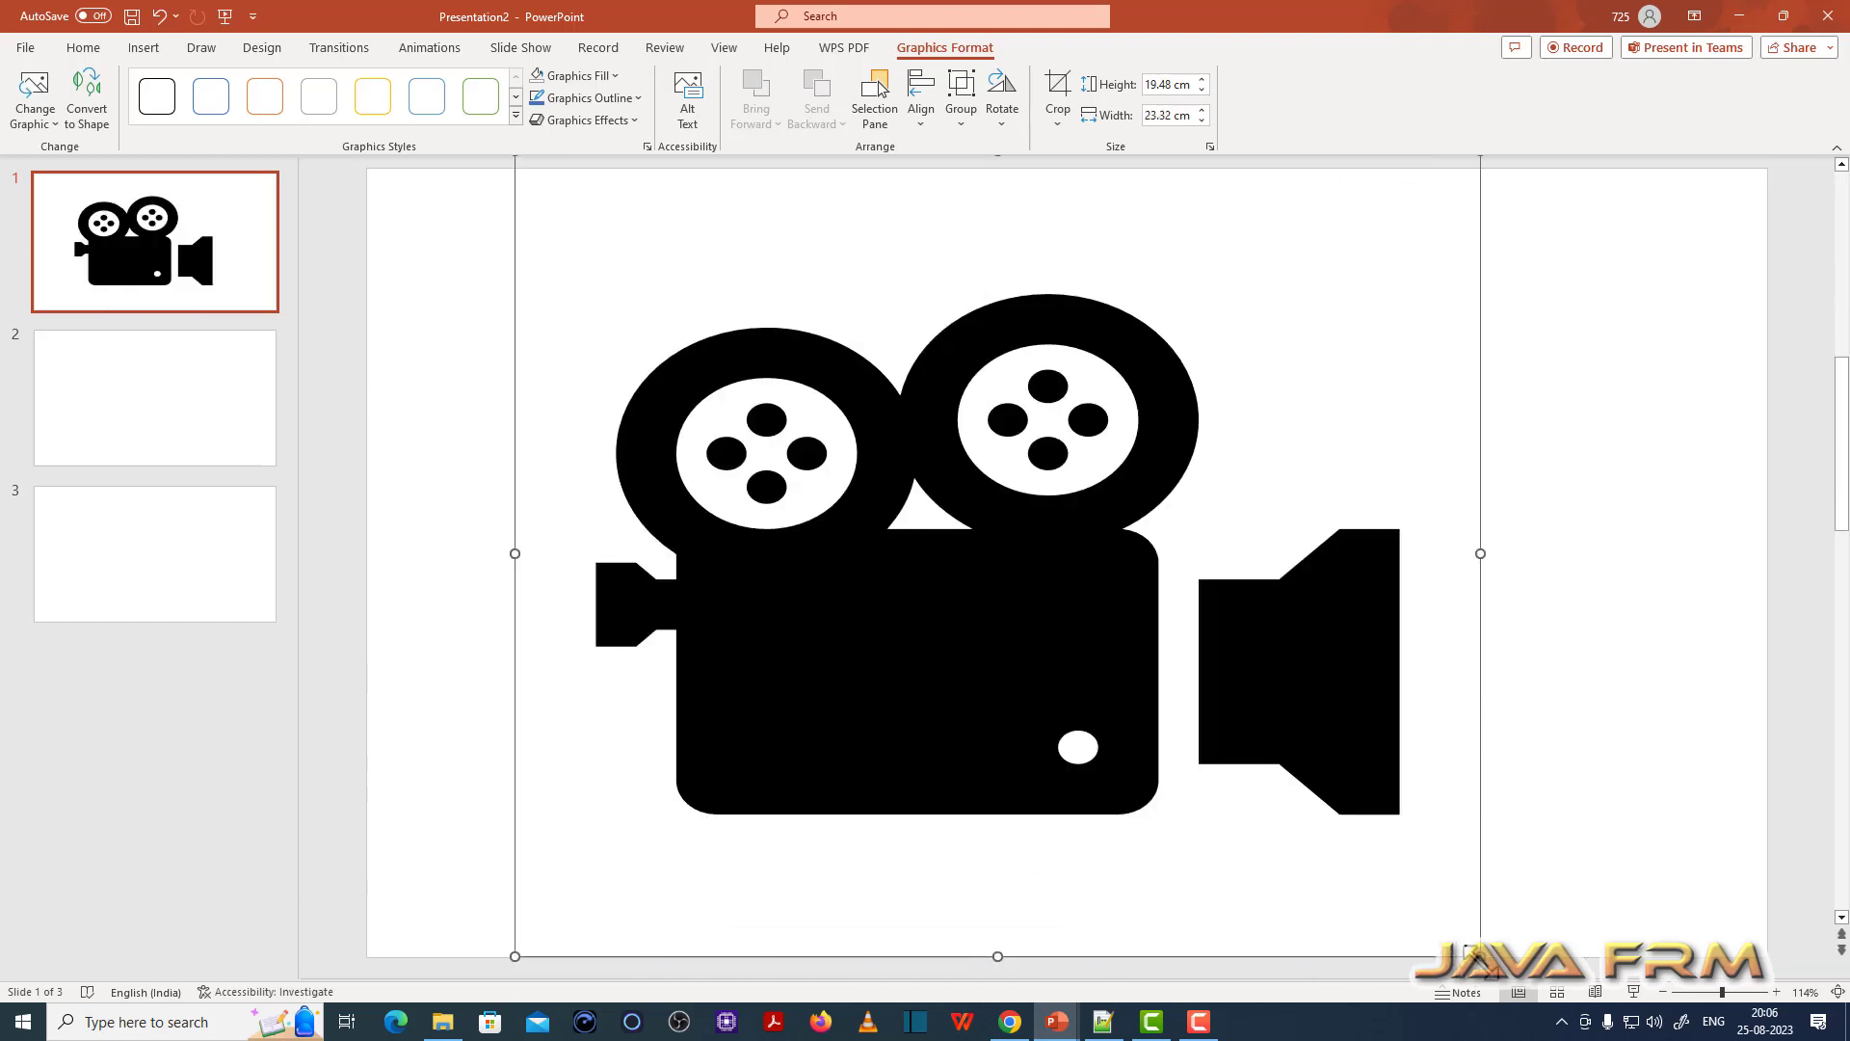
pyautogui.moveTo(1371, 777)
pyautogui.mouseDown()
pyautogui.moveTo(1283, 811)
pyautogui.moveTo(1301, 718)
pyautogui.mouseUp()
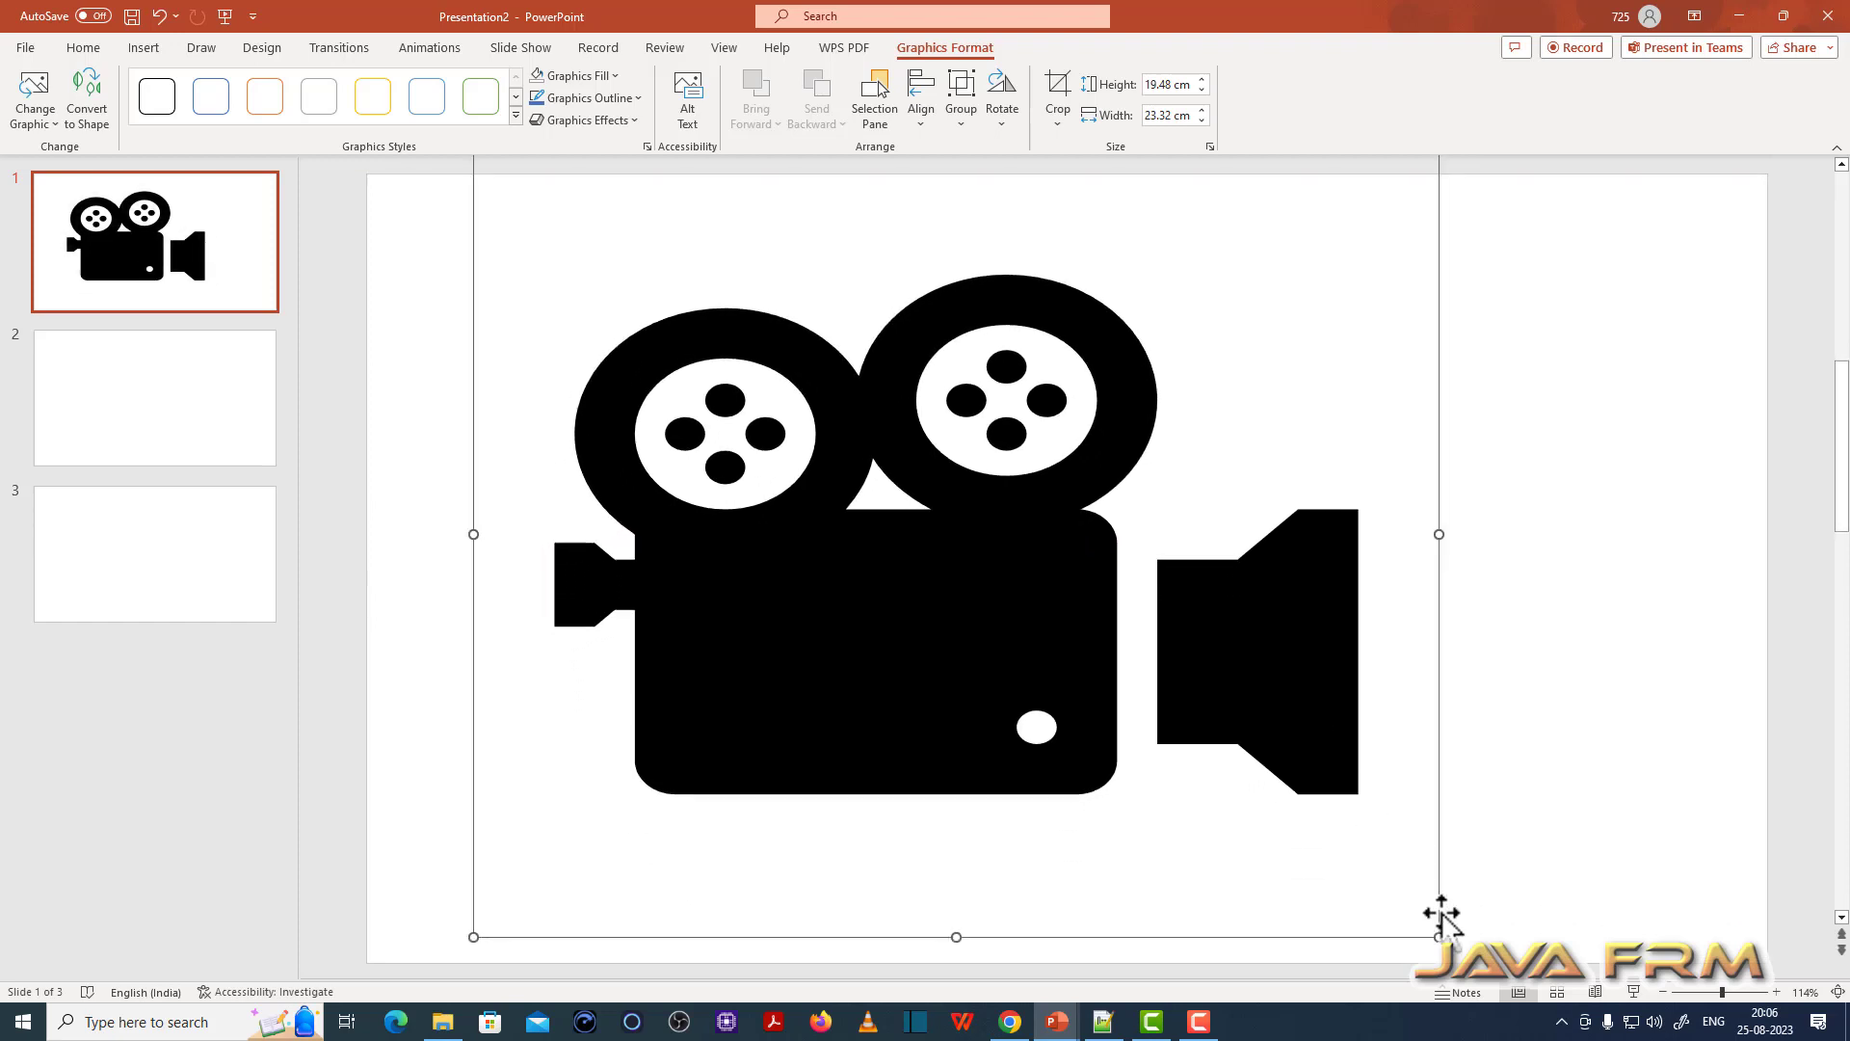
pyautogui.moveTo(1439, 937); pyautogui.dragTo(1516, 1021)
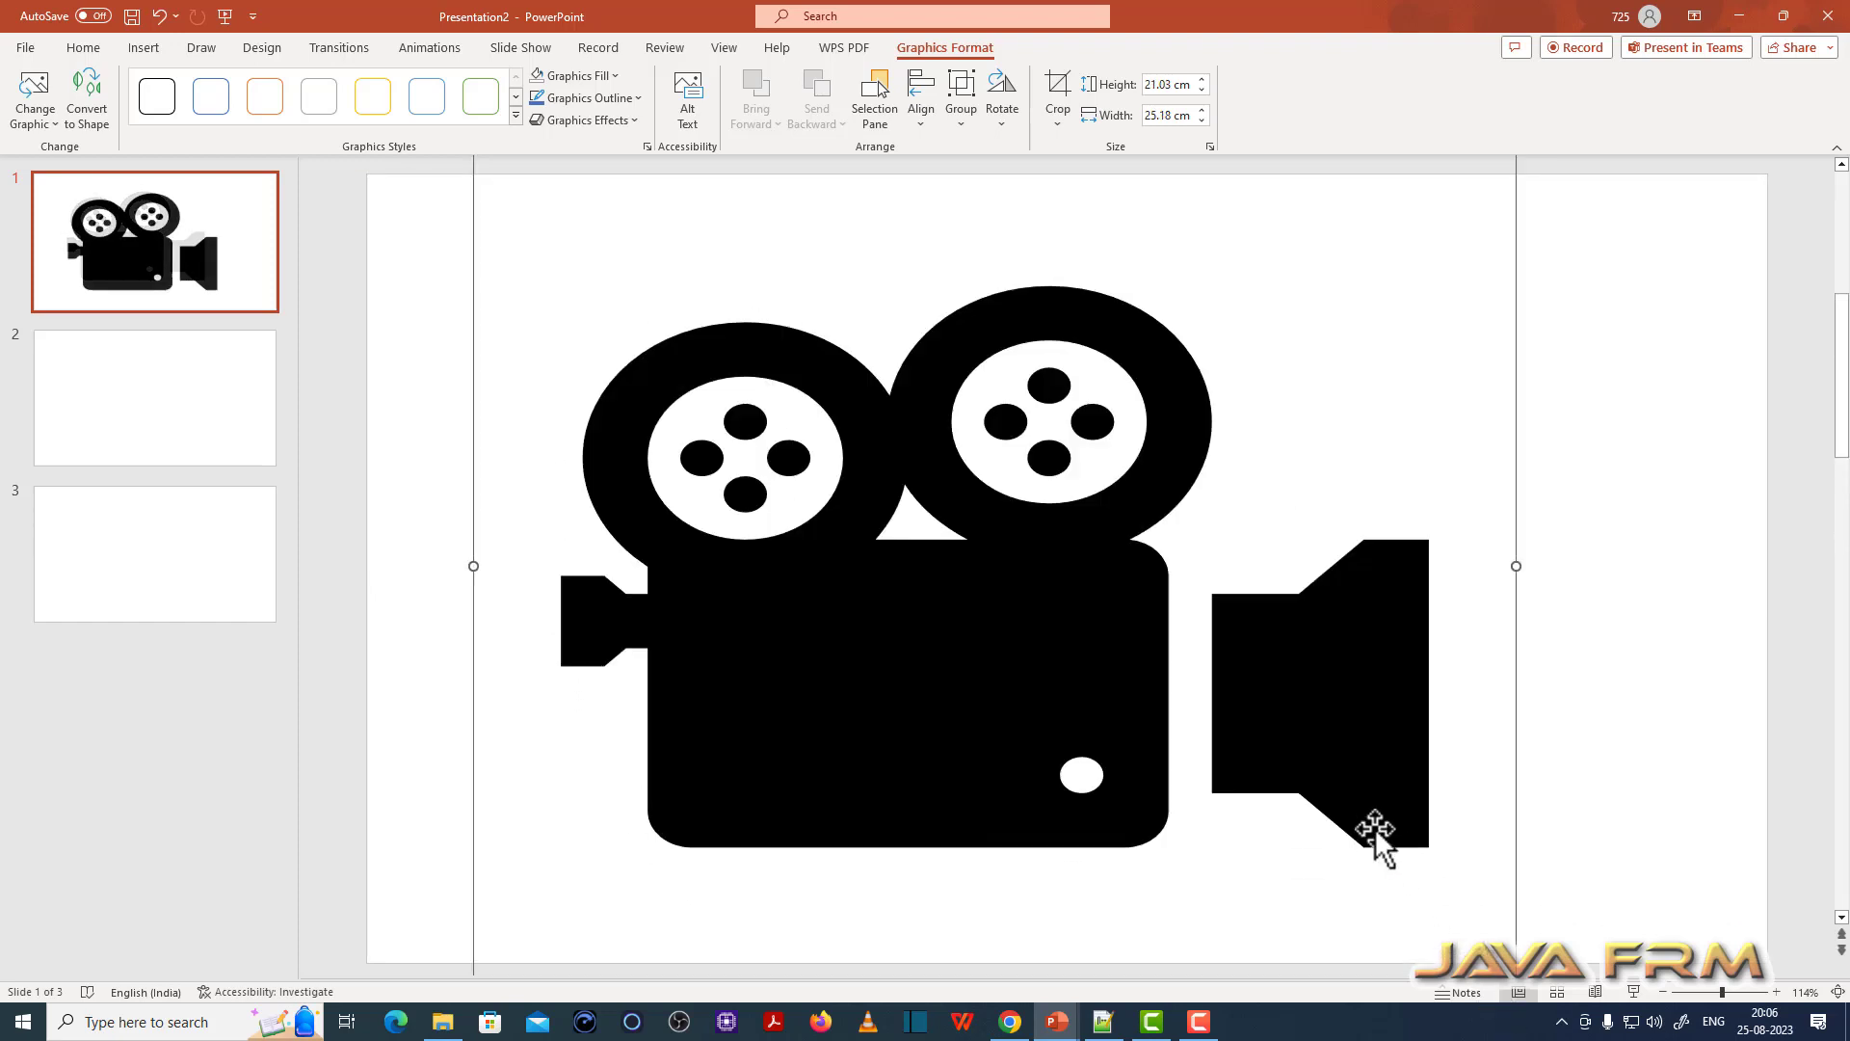
pyautogui.moveTo(1375, 838); pyautogui.dragTo(1336, 806)
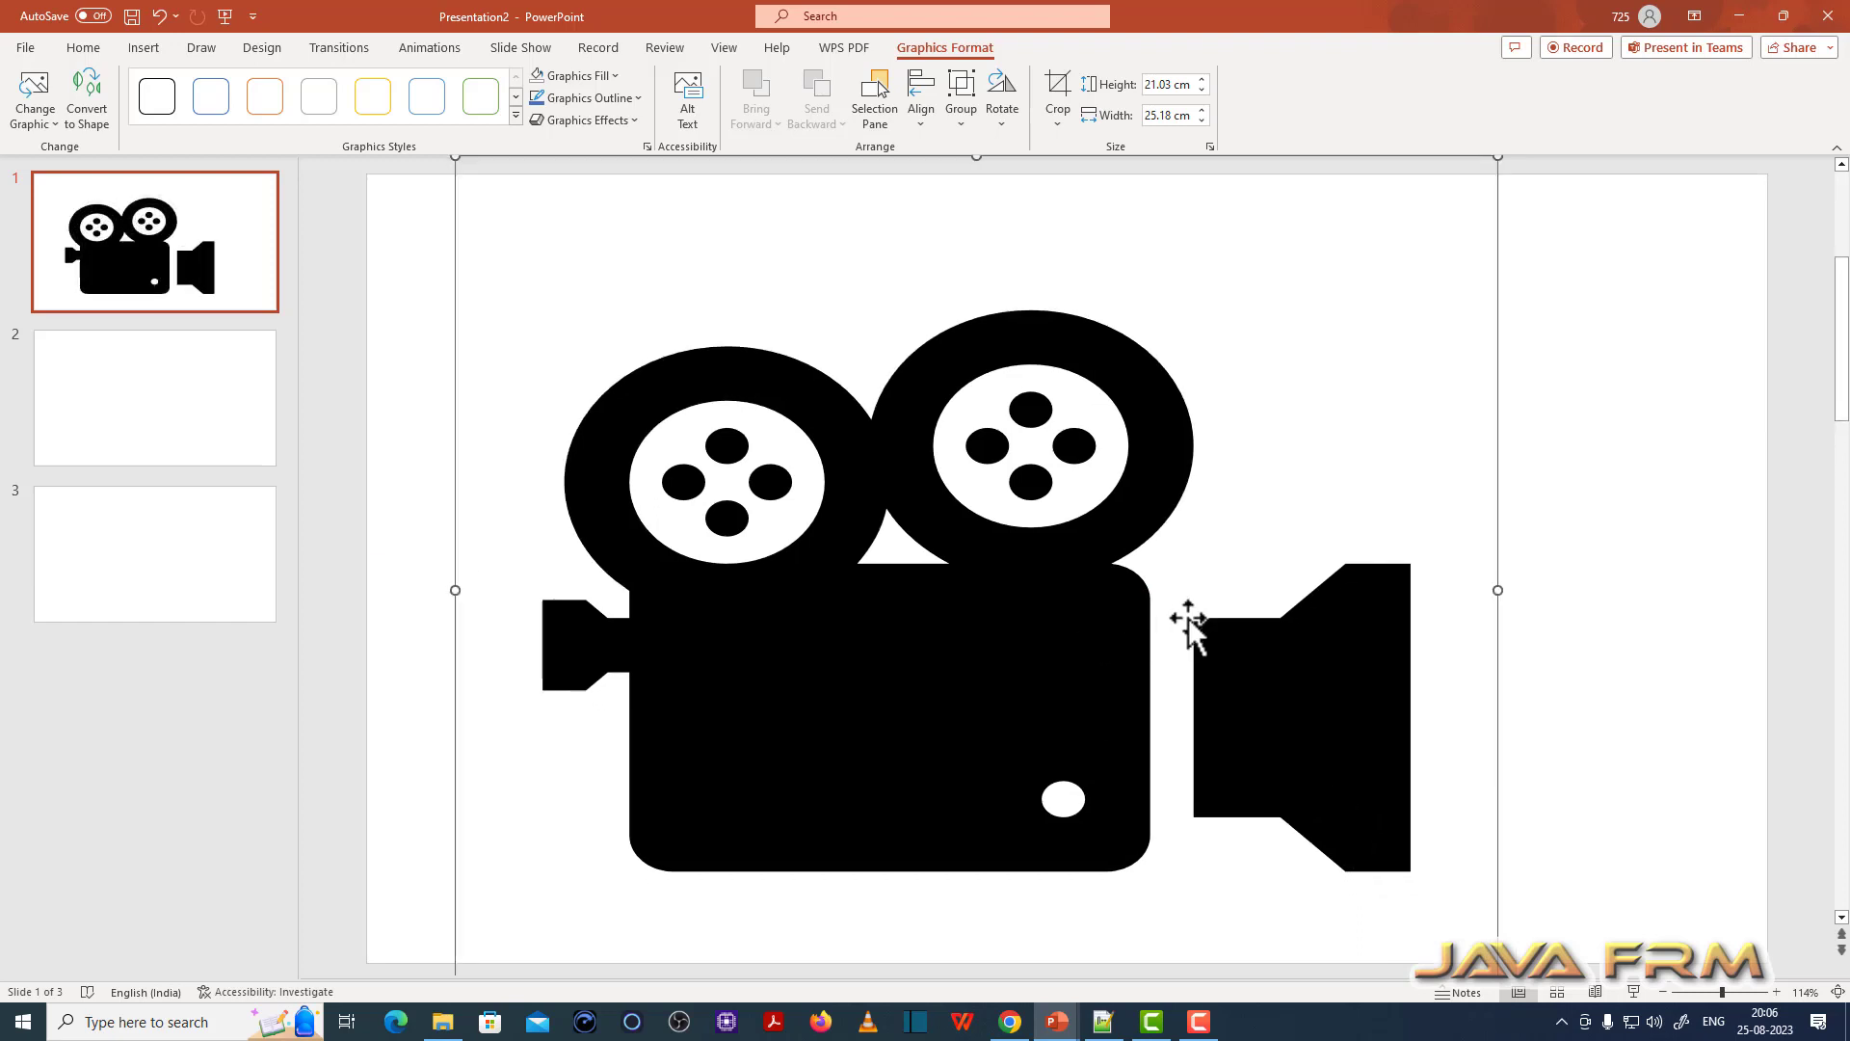
pyautogui.moveTo(1258, 728); pyautogui.dragTo(1168, 721)
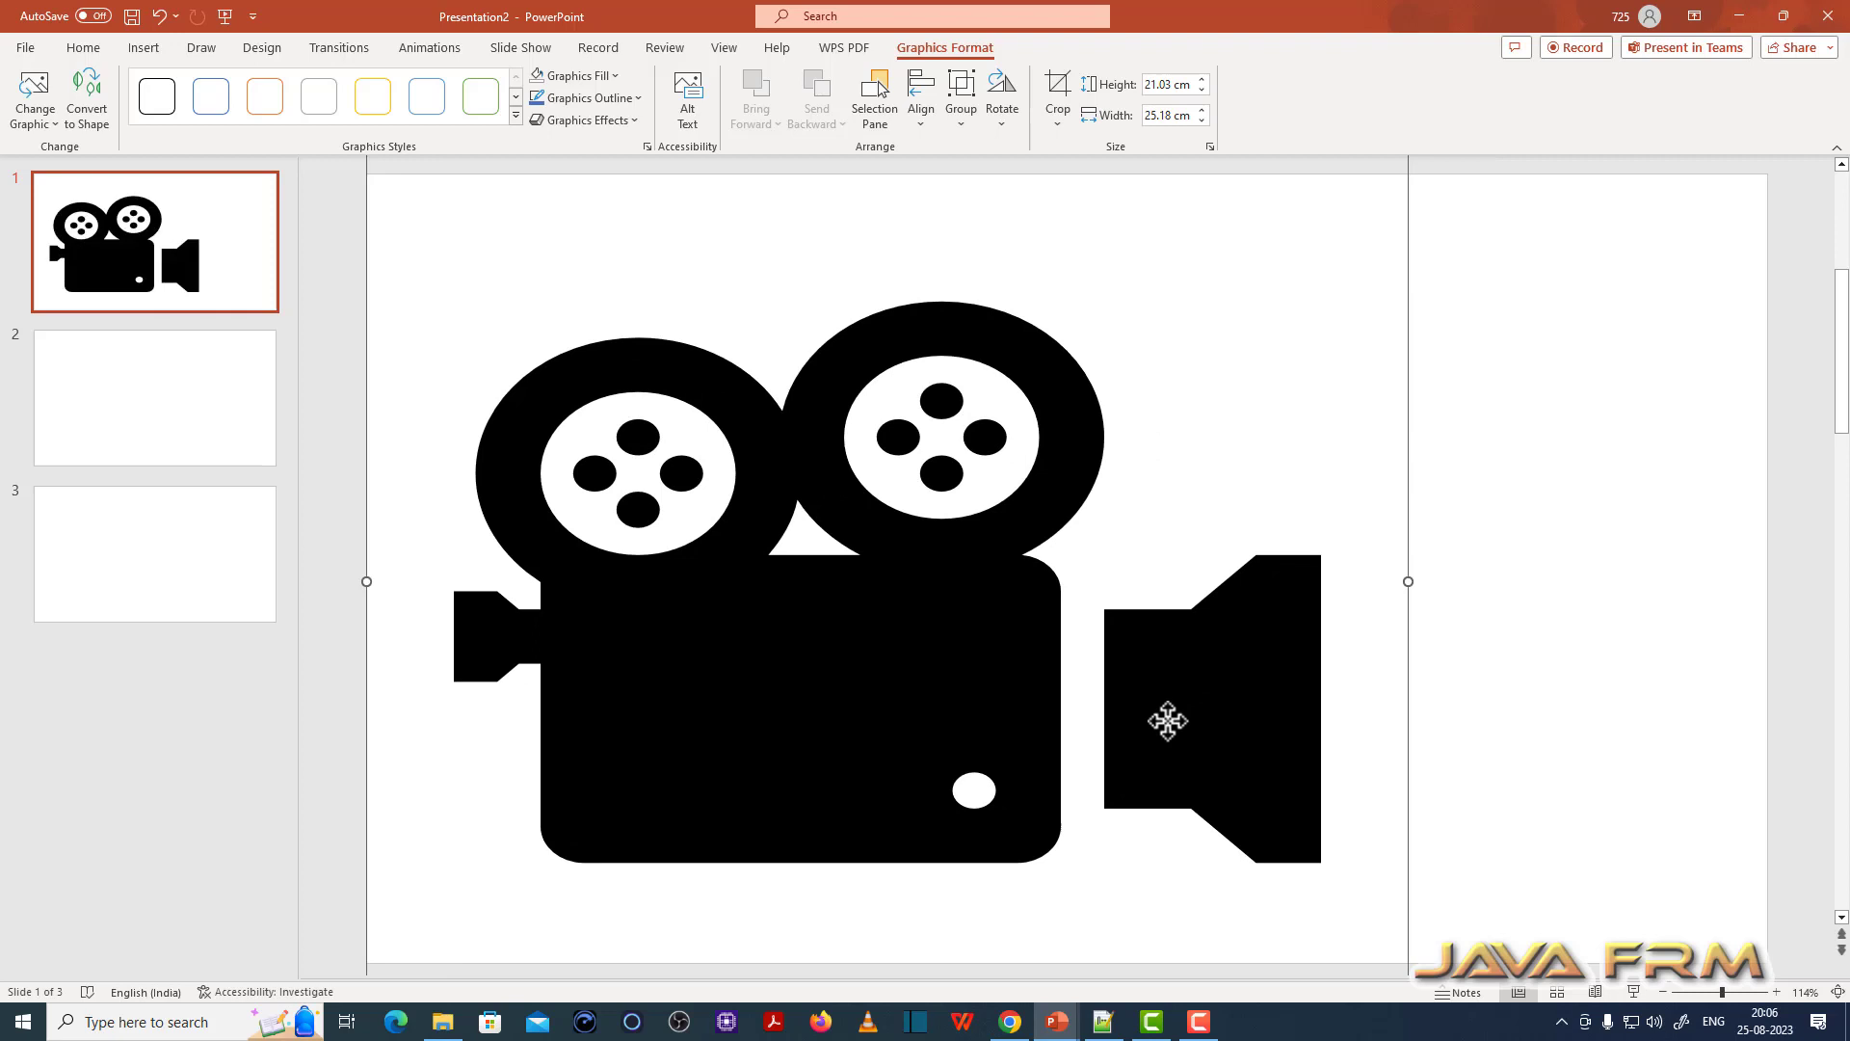
# Step: Convert the camera icon into separate editable shapes
pyautogui.rightClick(1168, 721)
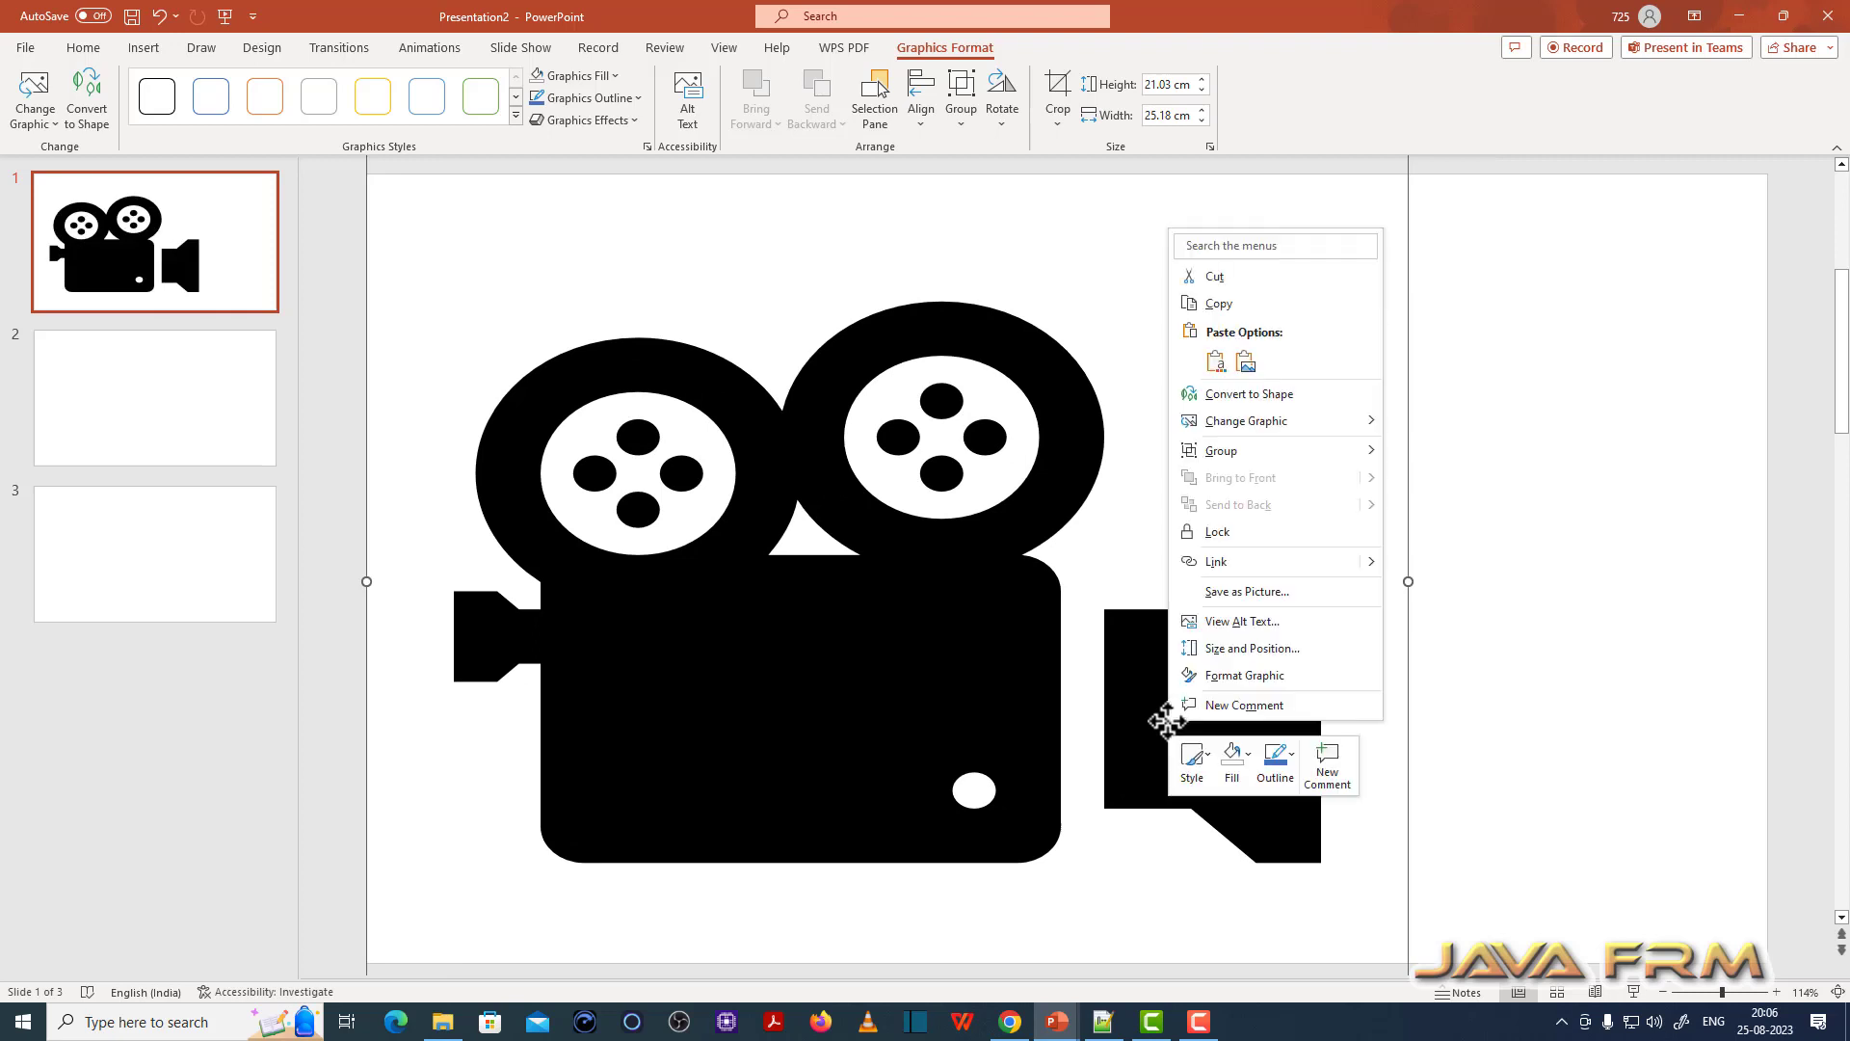
pyautogui.click(1224, 394)
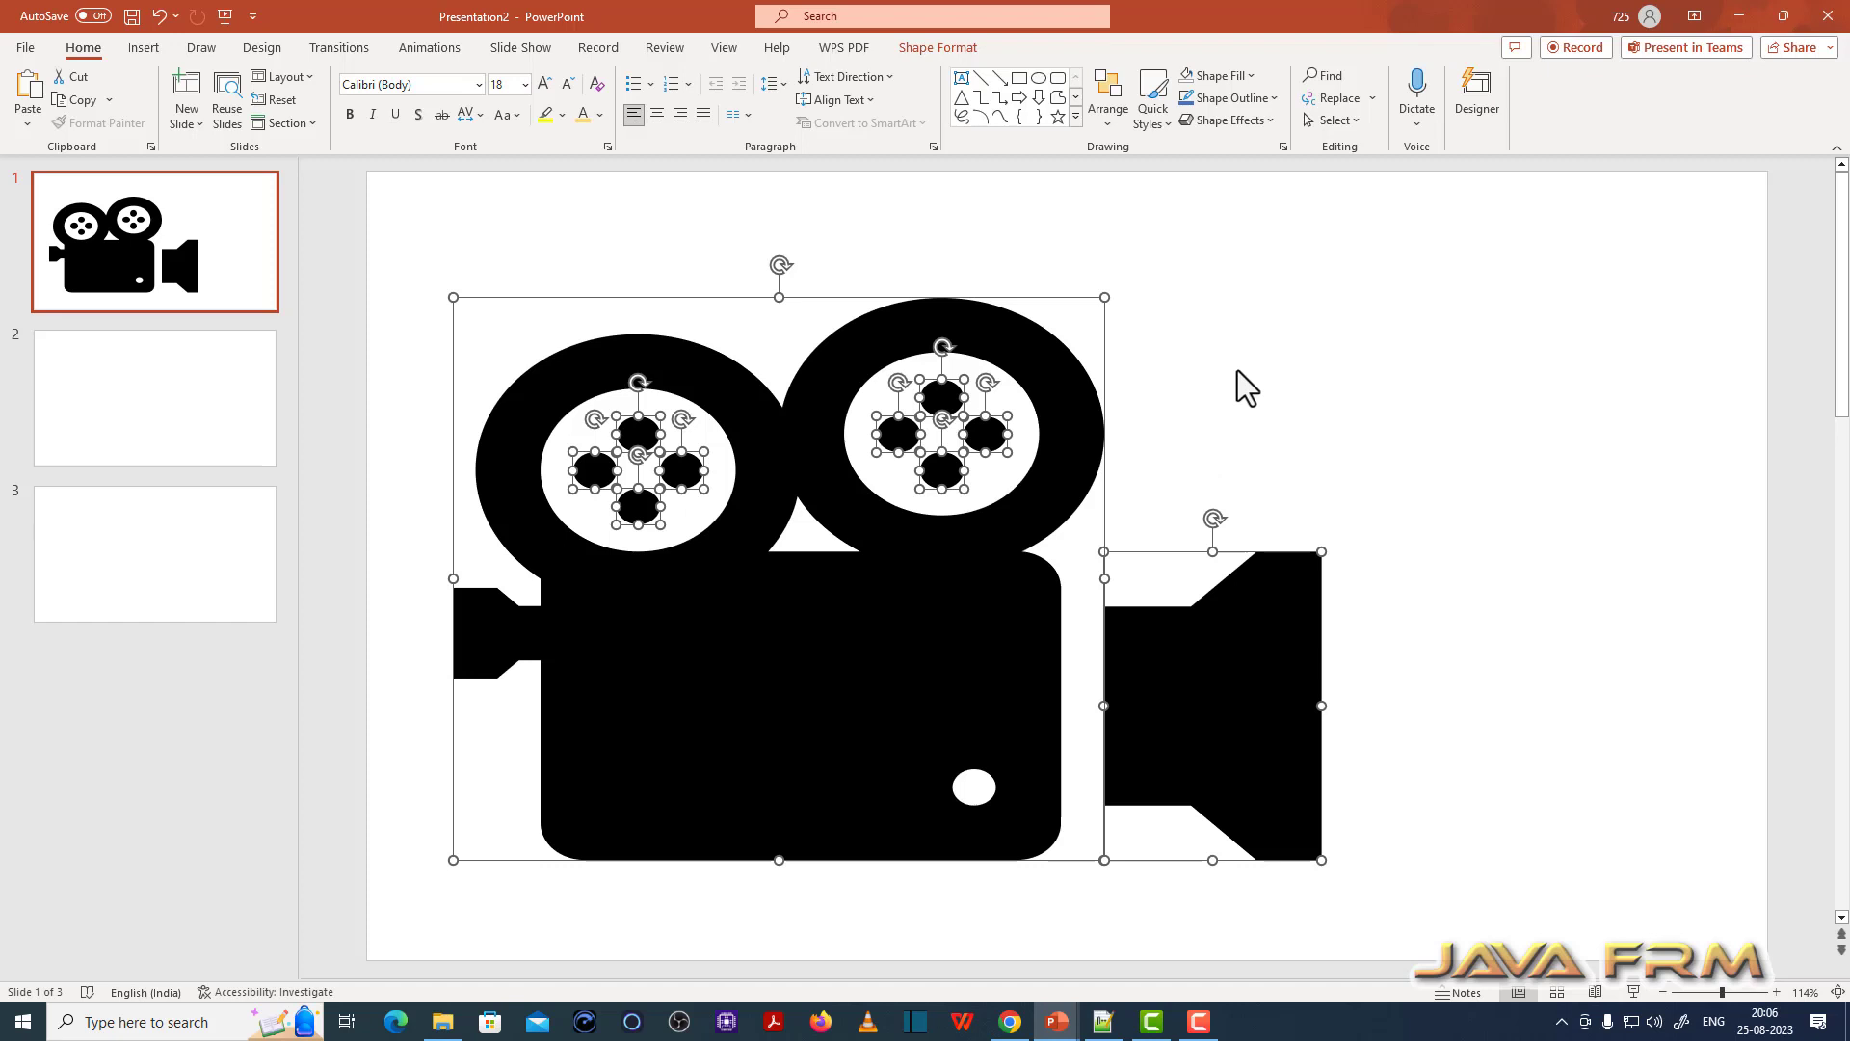
pyautogui.click(1238, 370)
# Step: Delete the four dots of the right reel
pyautogui.click(985, 435)
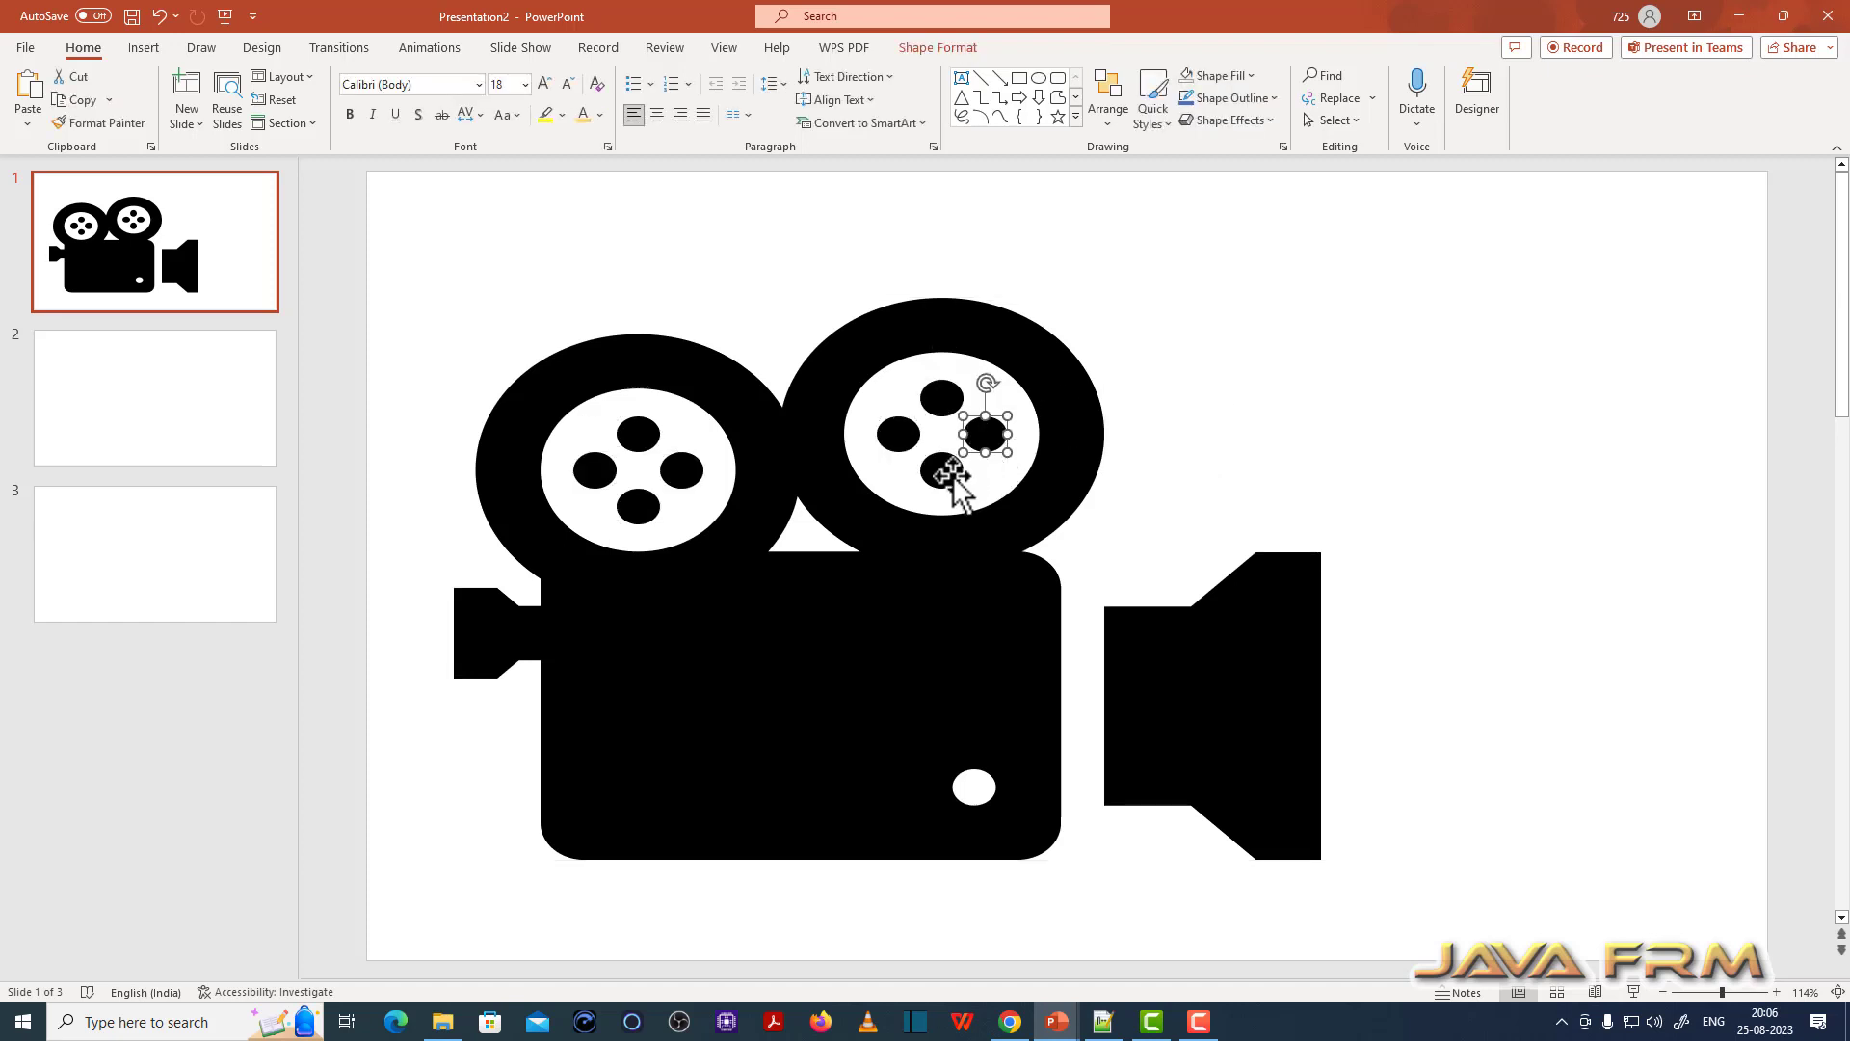
pyautogui.keyDown('shift'); pyautogui.click(945, 472); pyautogui.keyUp('shift')
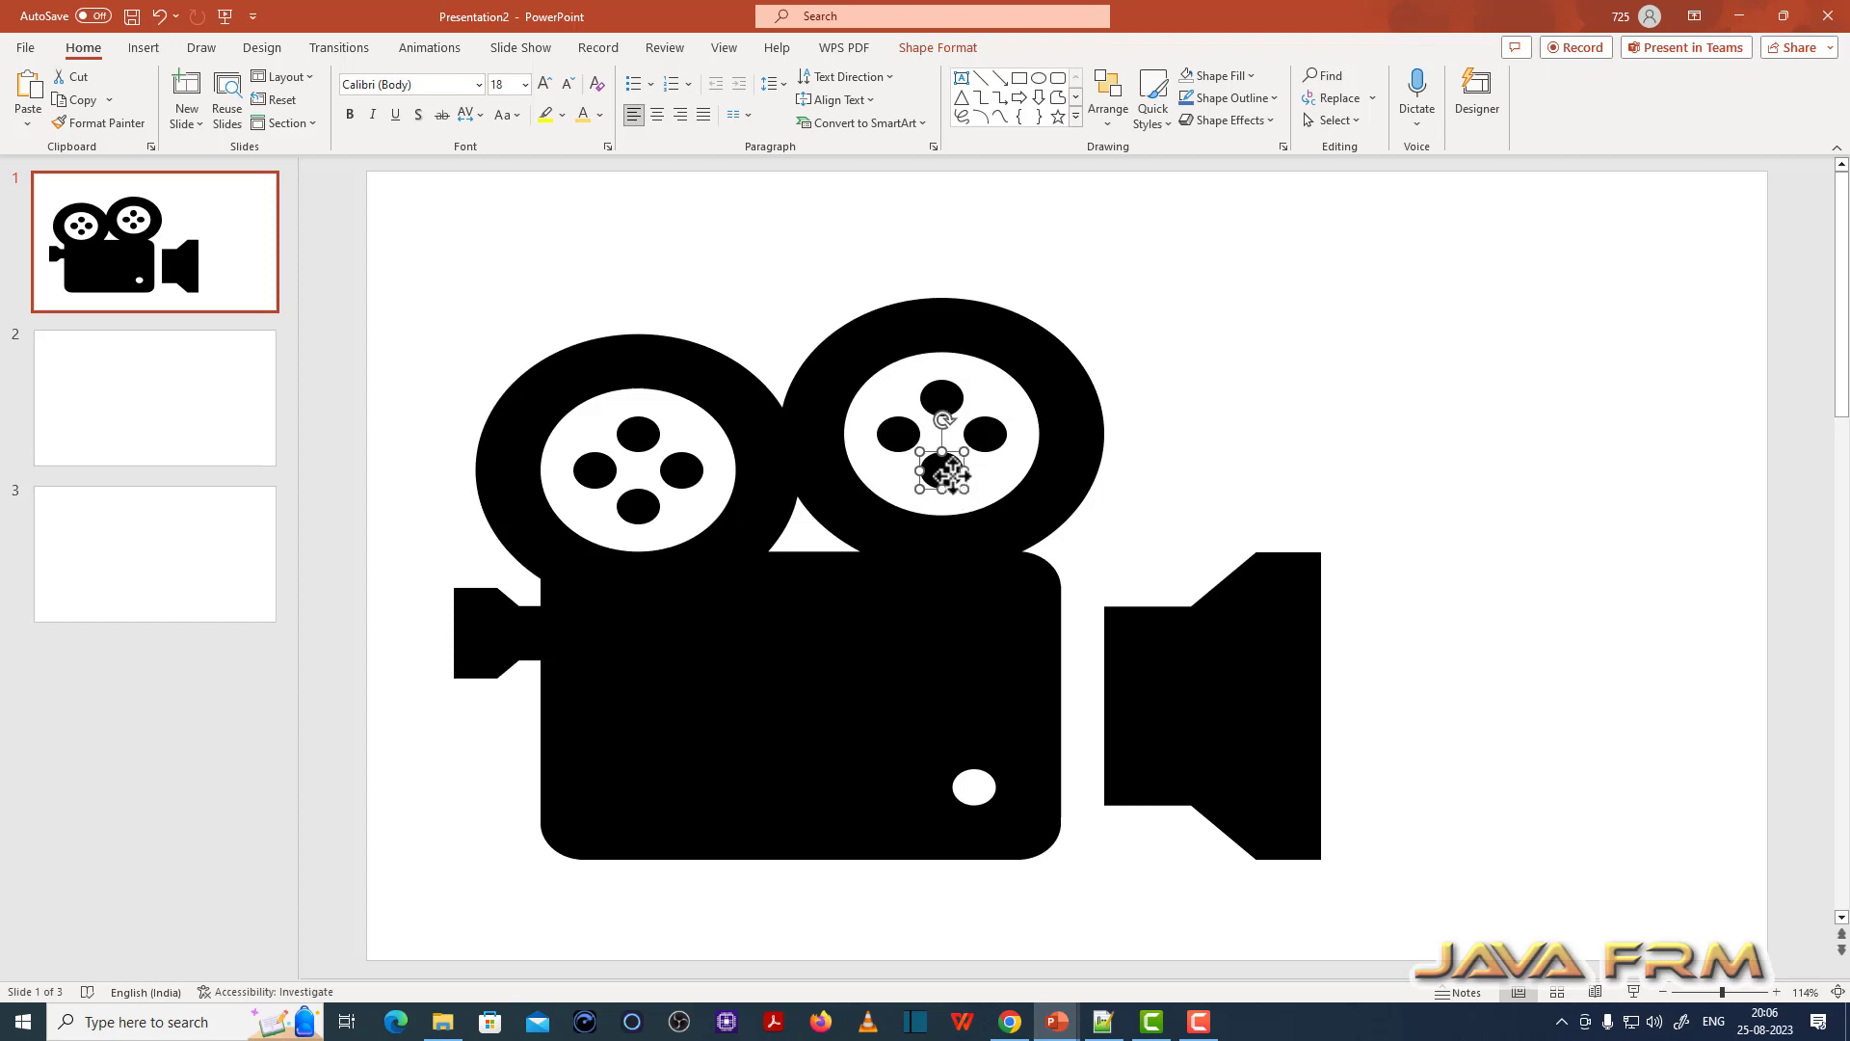
pyautogui.keyDown('shift'); pyautogui.click(942, 397); pyautogui.keyUp('shift')
pyautogui.keyDown('shift'); pyautogui.click(898, 435); pyautogui.keyUp('shift')
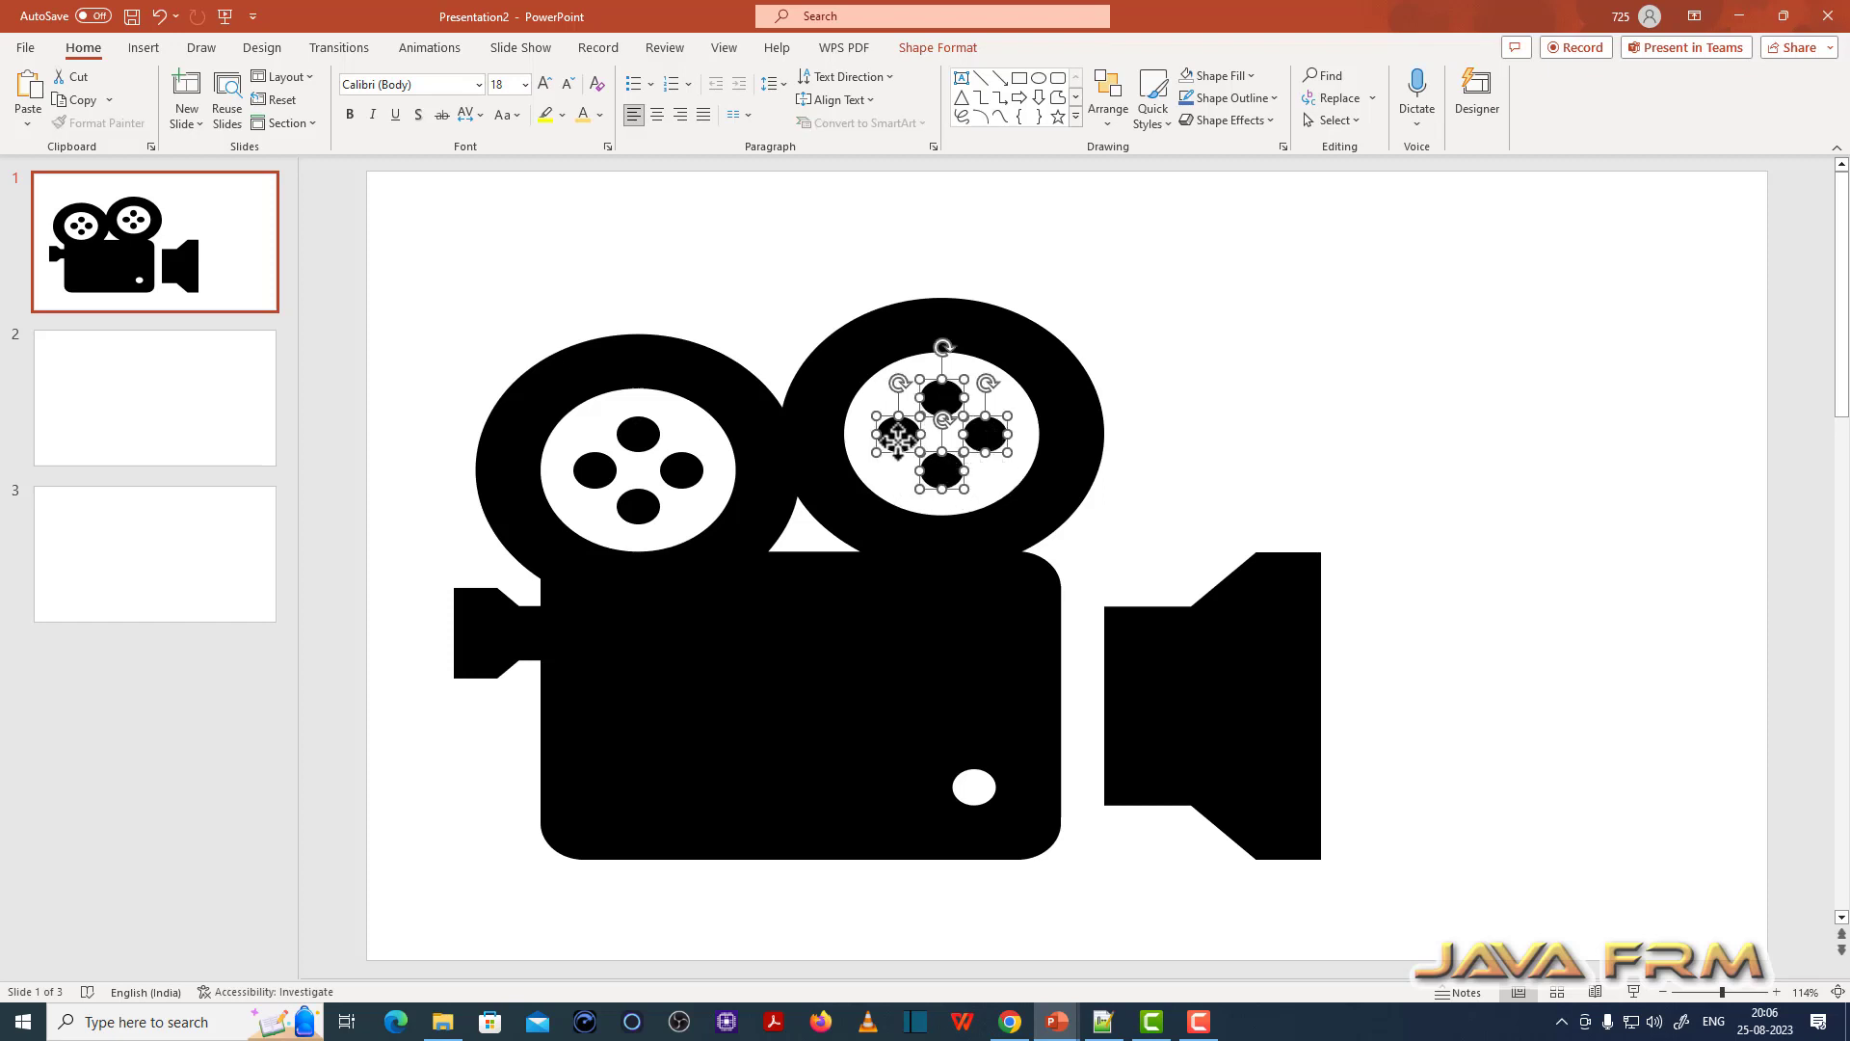
pyautogui.press('Delete')
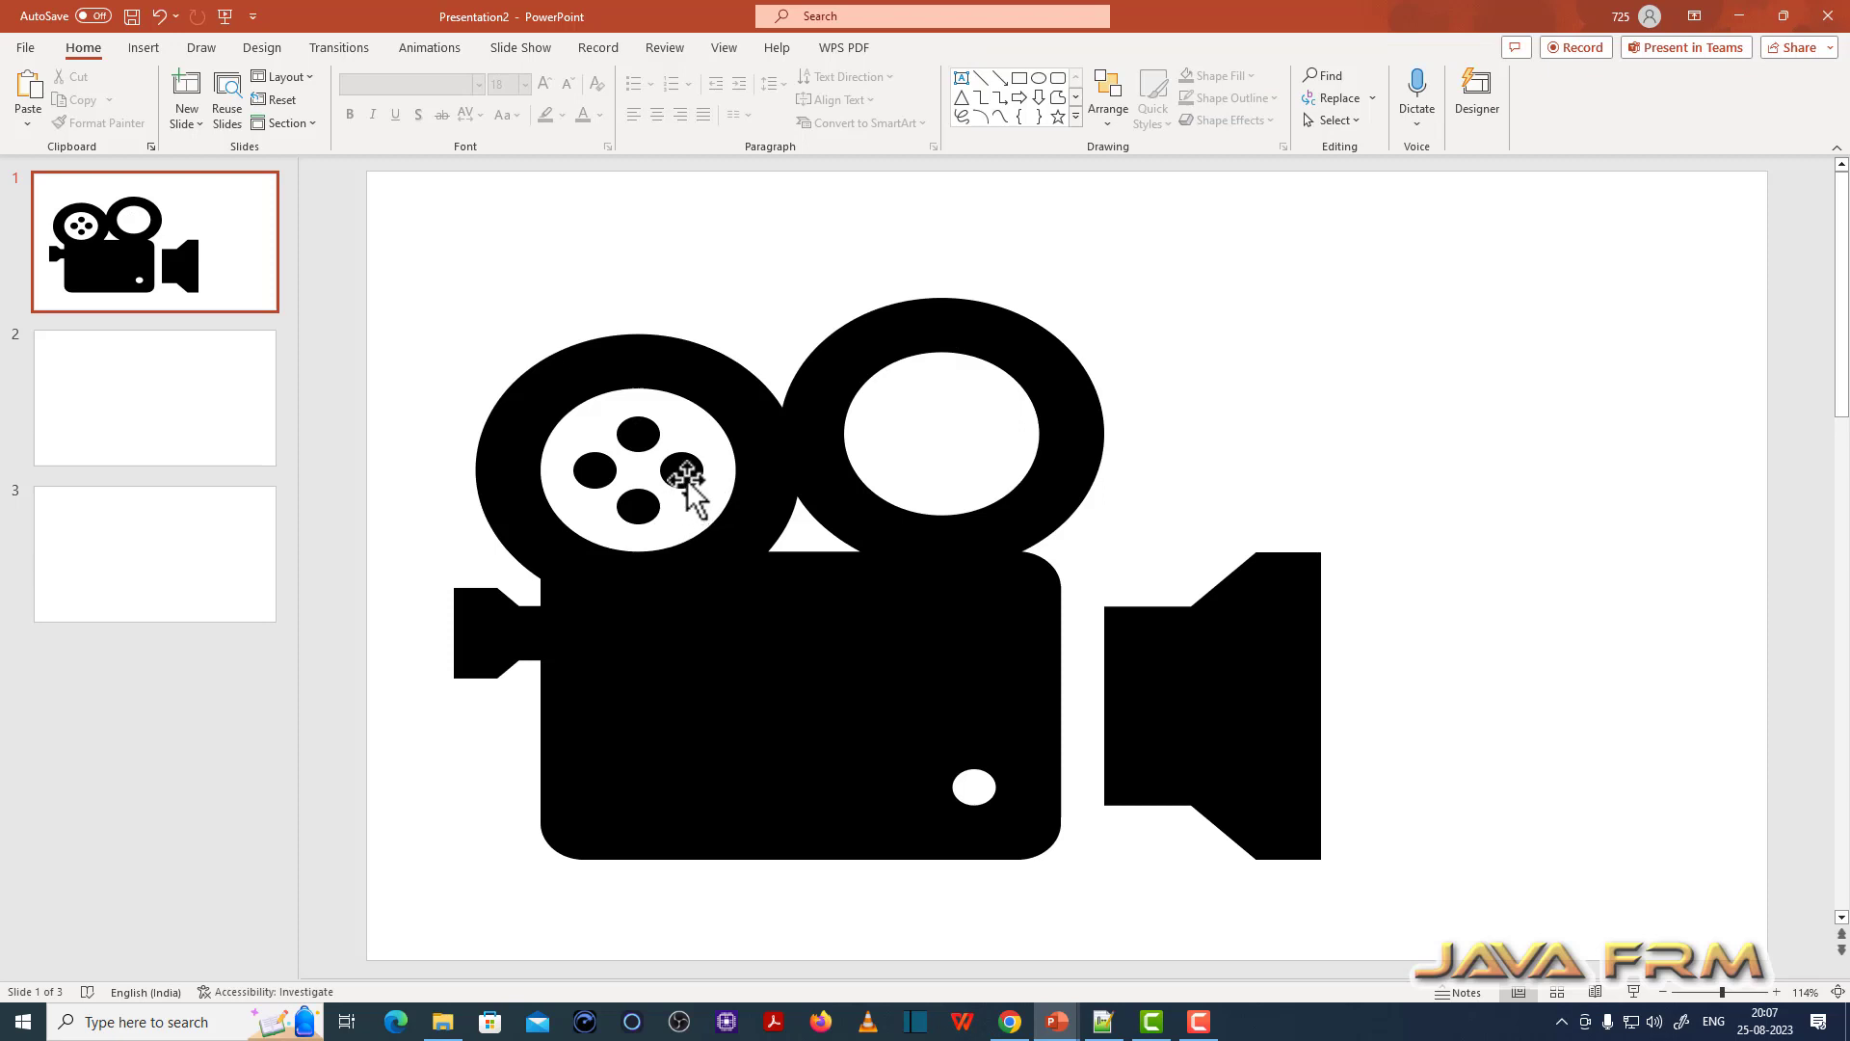
# Step: Delete the four dots of the left reel
pyautogui.click(683, 472)
pyautogui.click(674, 455)
pyautogui.press('Tab')
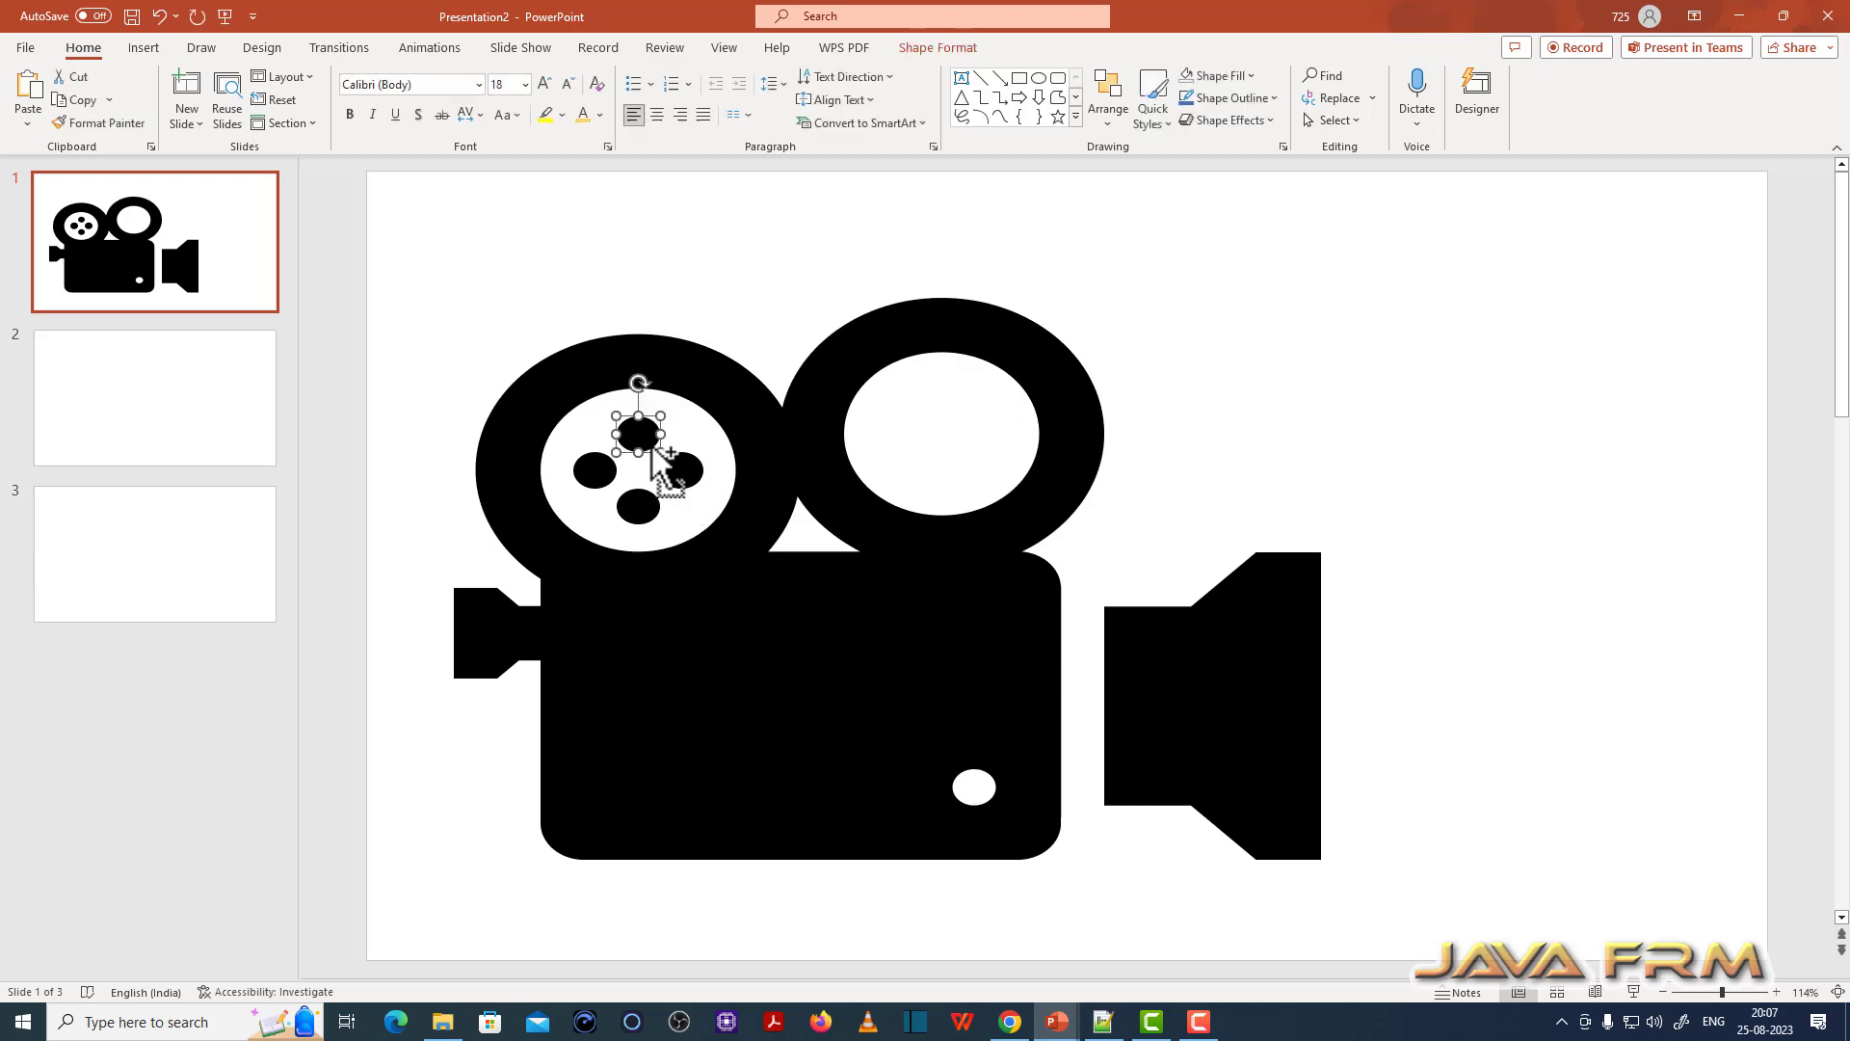
pyautogui.keyDown('shift'); pyautogui.click(684, 481); pyautogui.keyUp('shift')
pyautogui.keyDown('shift'); pyautogui.click(638, 509); pyautogui.keyUp('shift')
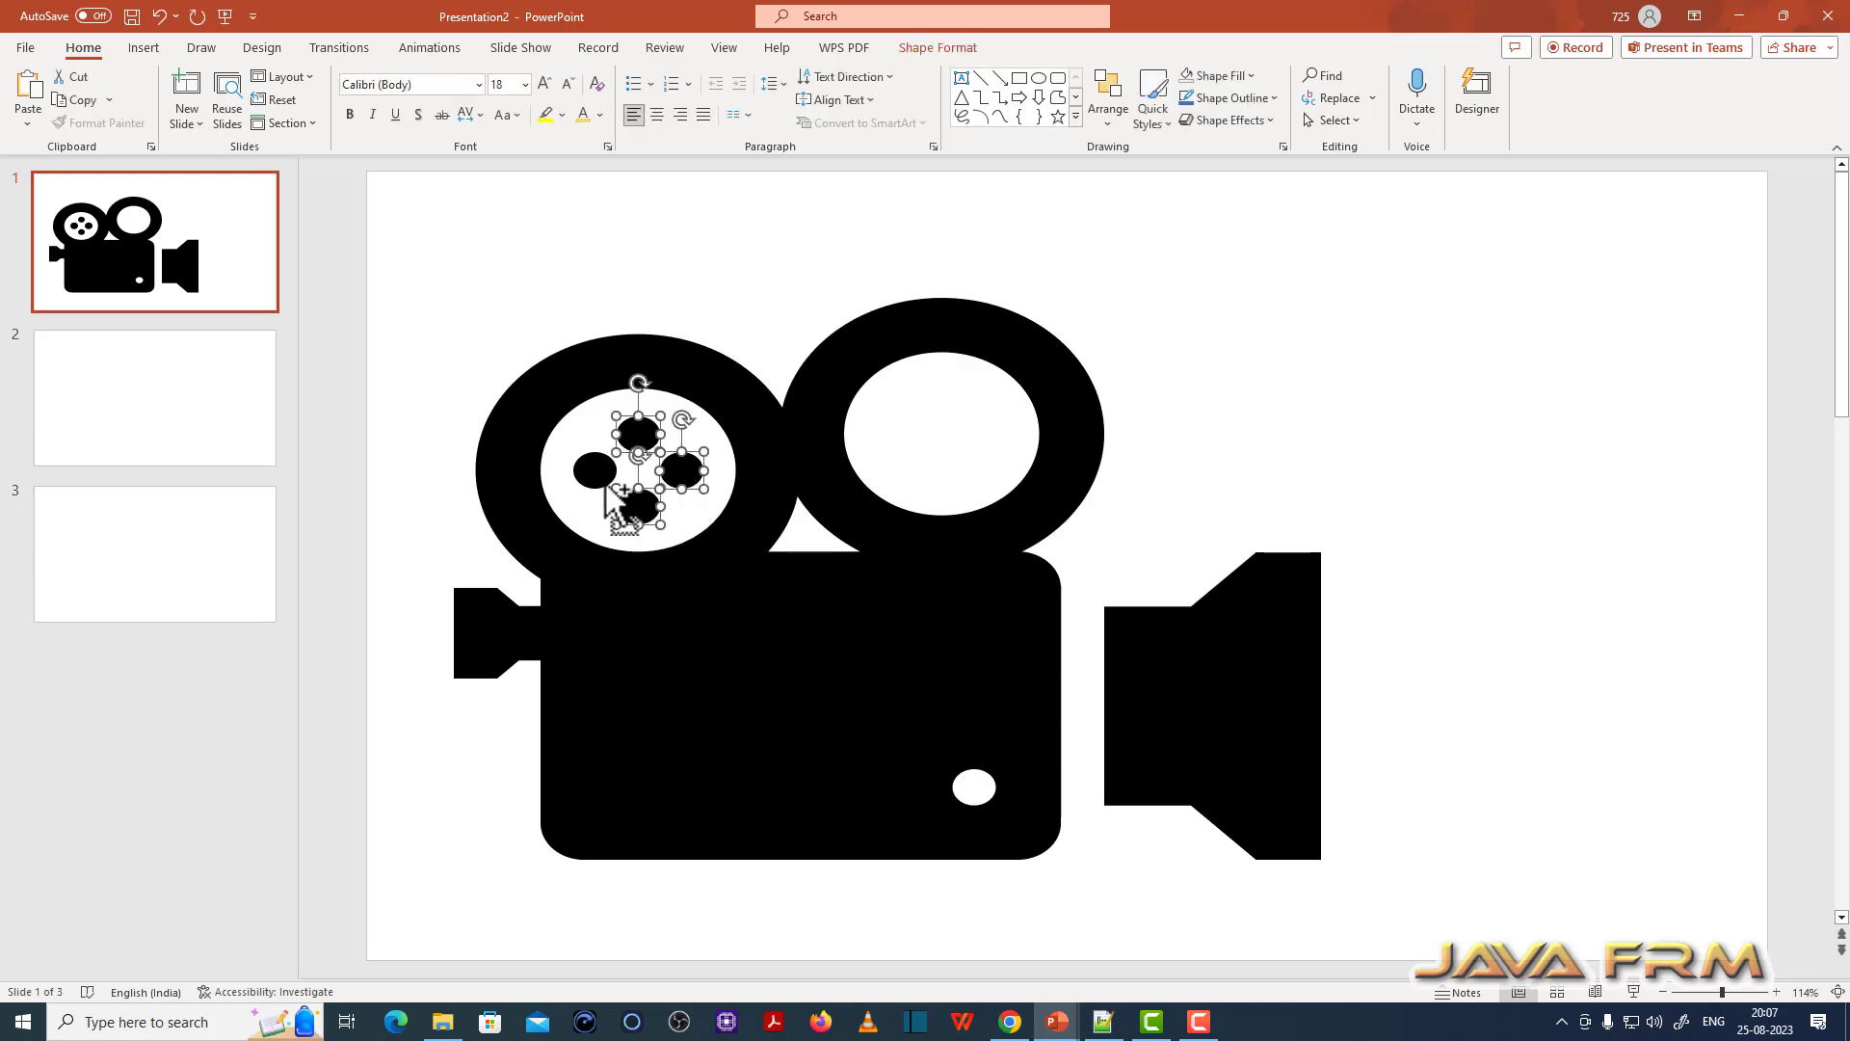
pyautogui.keyDown('shift'); pyautogui.click(602, 477); pyautogui.keyUp('shift')
pyautogui.press('Delete')
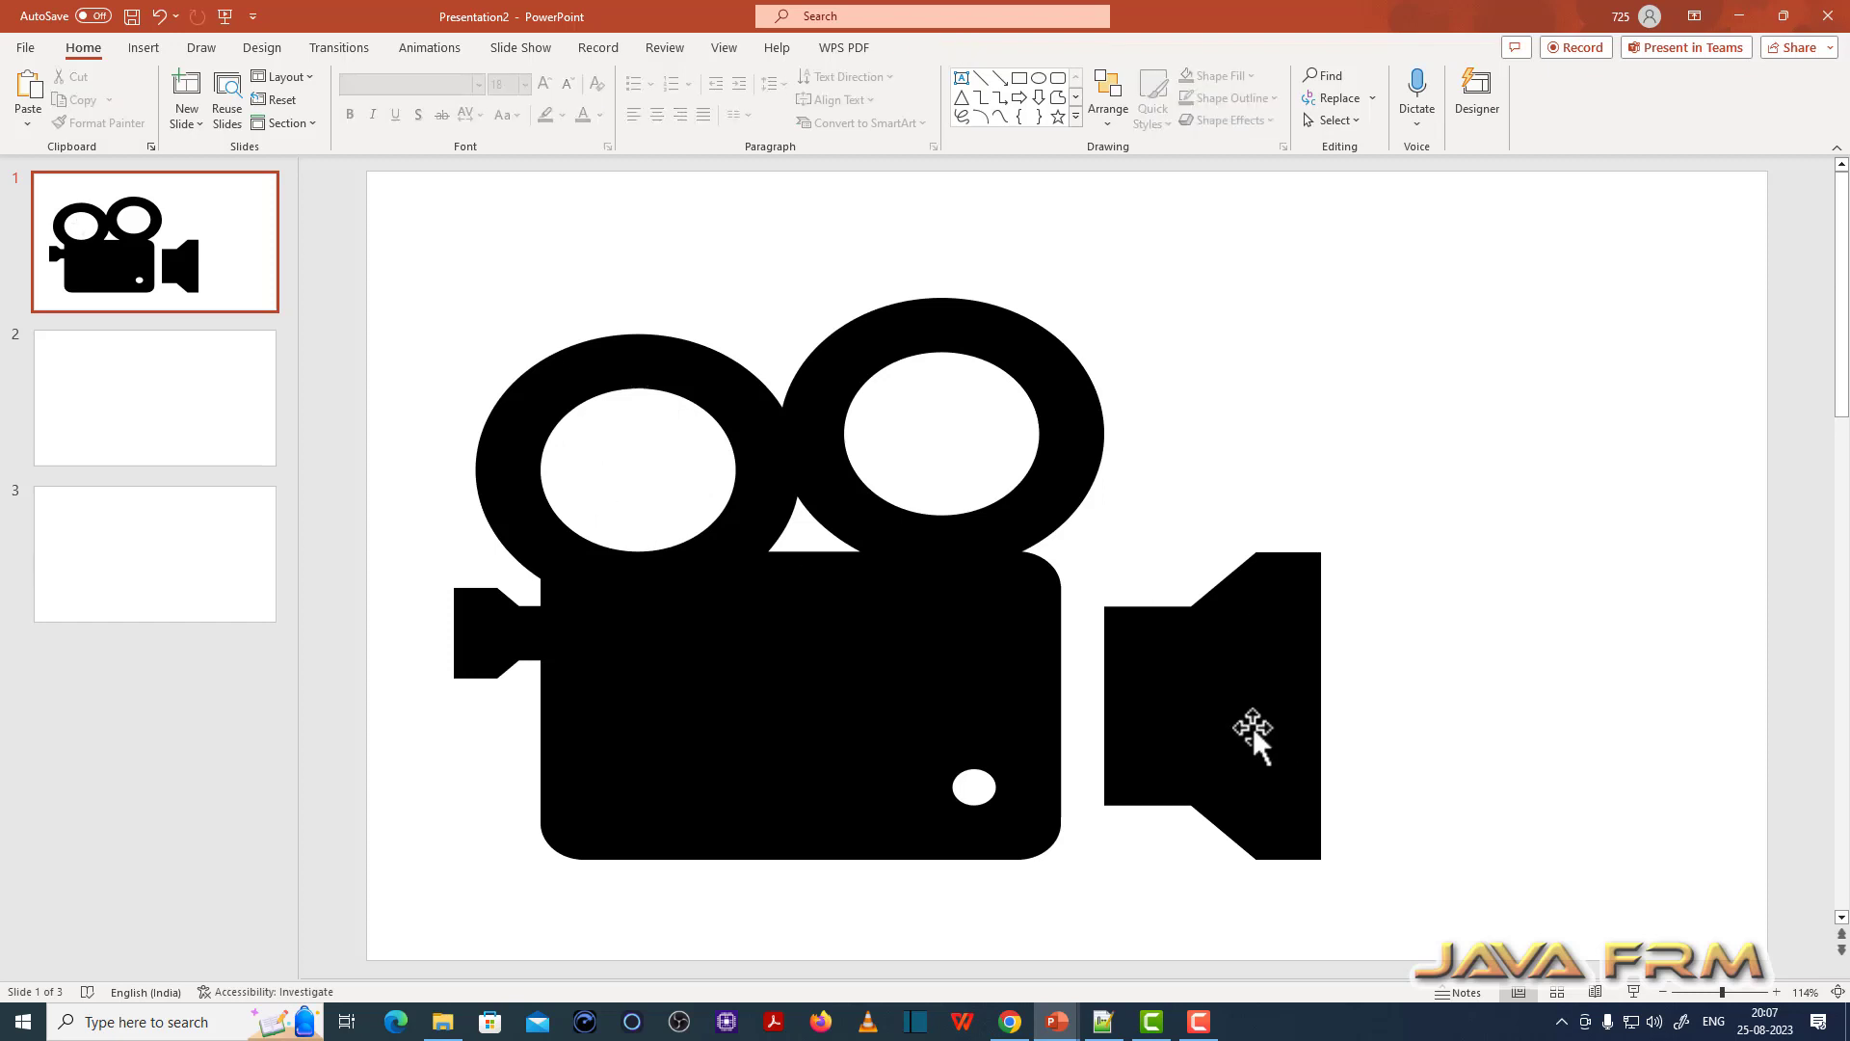
# Step: Slide the lens left so it sits flush against the camera body
pyautogui.click(1251, 740)
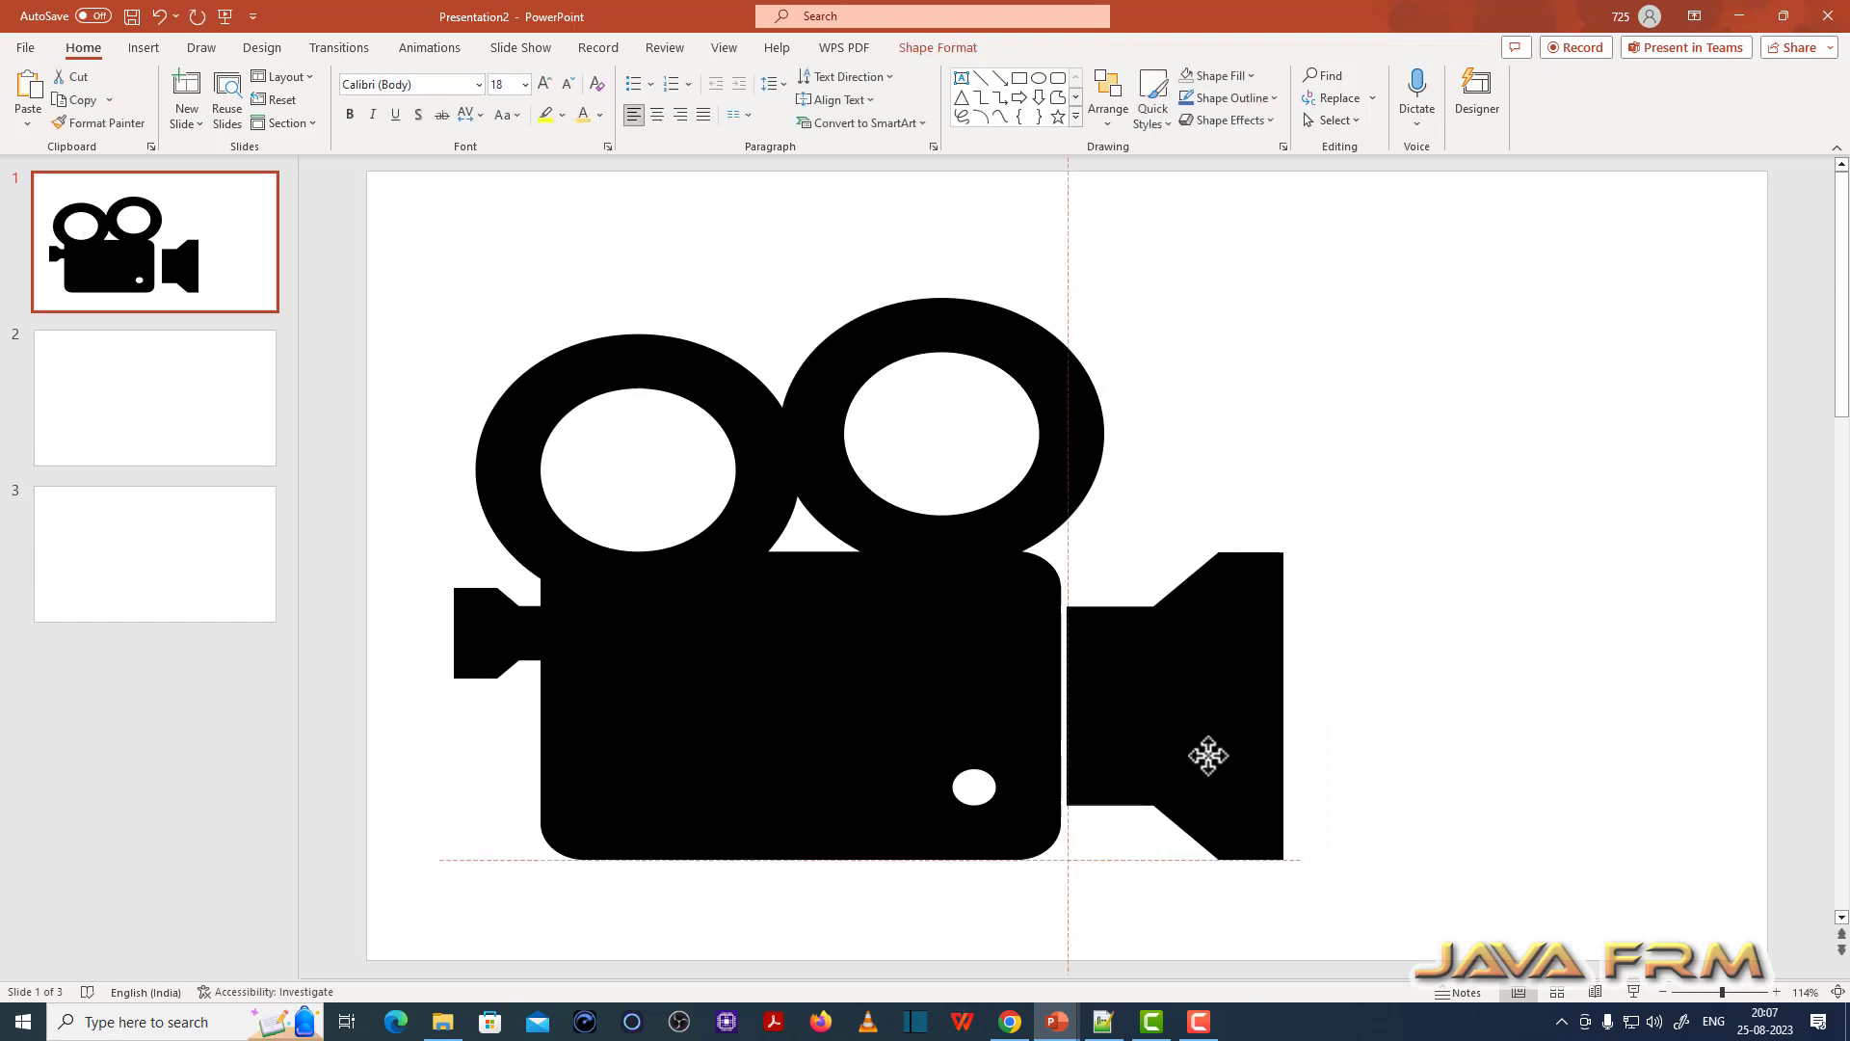
pyautogui.moveTo(1251, 757); pyautogui.dragTo(1205, 756)
pyautogui.click(1344, 677)
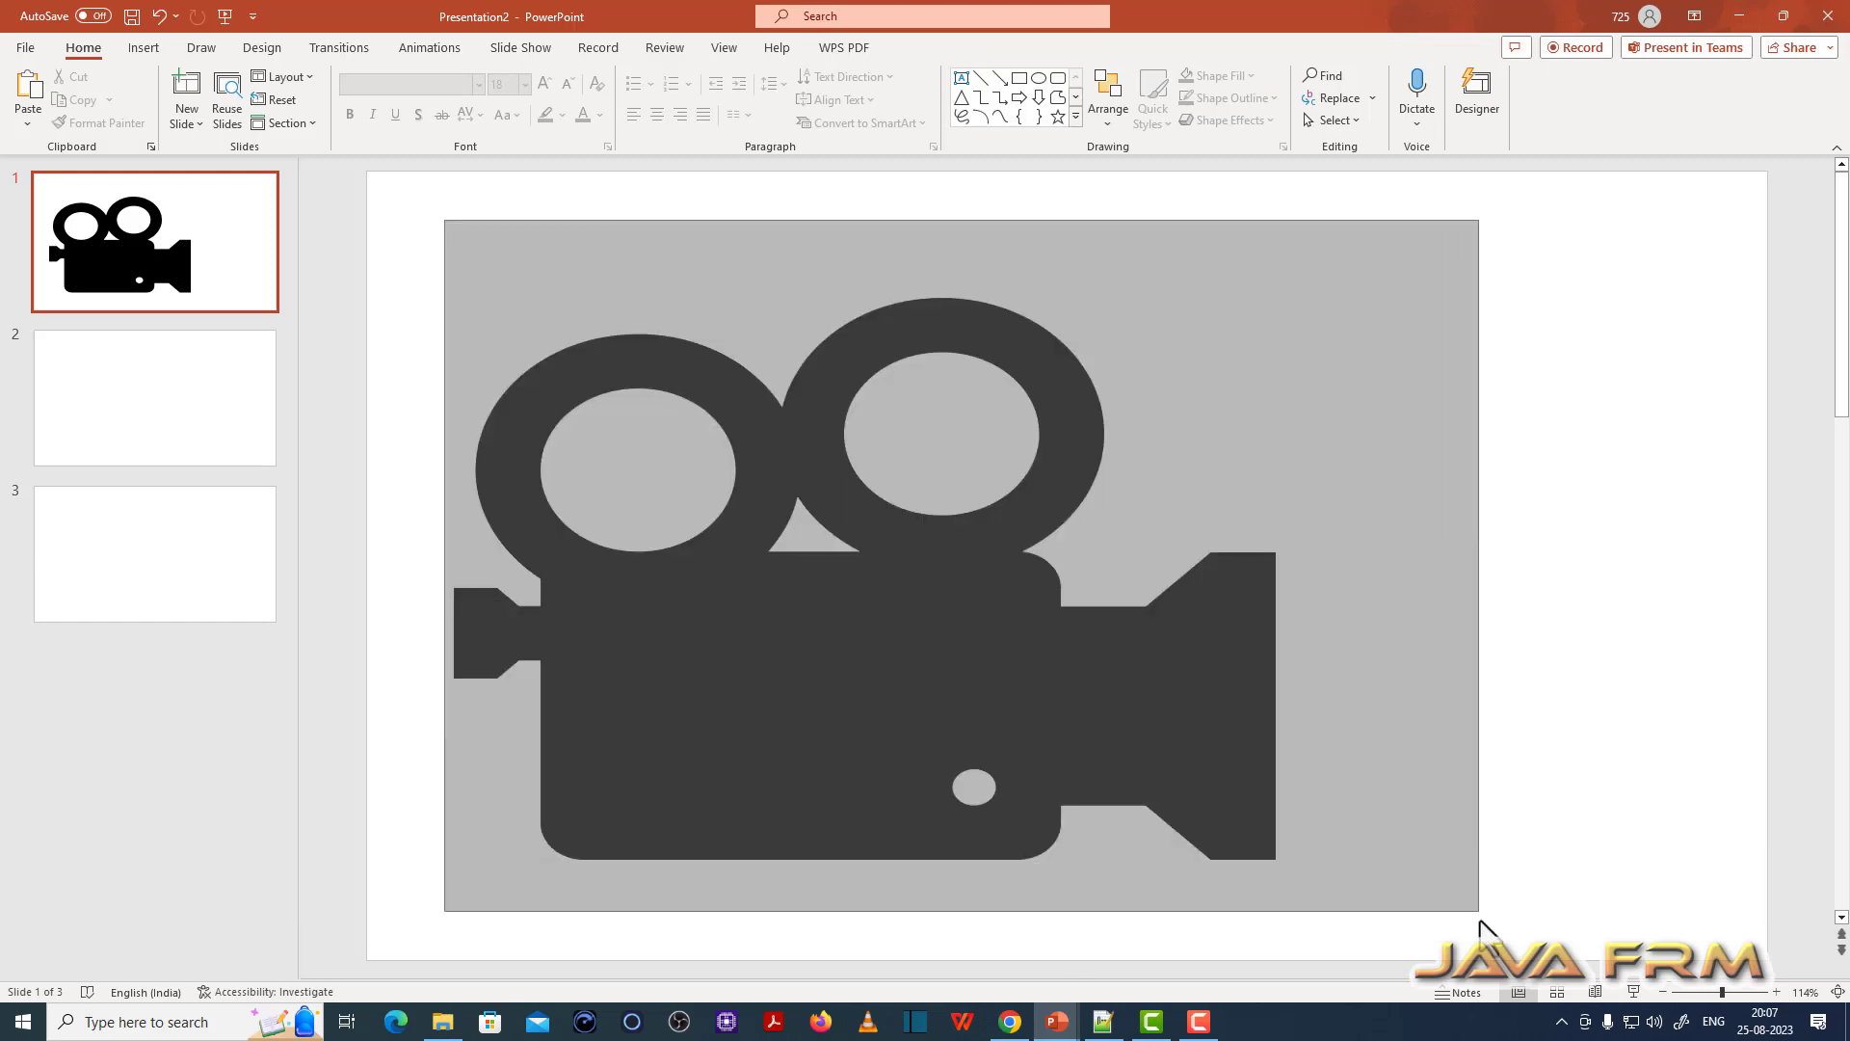
# Step: Union the camera body and lens into one 13.58 × 19.89 cm shape and nudge it into place
pyautogui.moveTo(445, 222); pyautogui.dragTo(1481, 927)
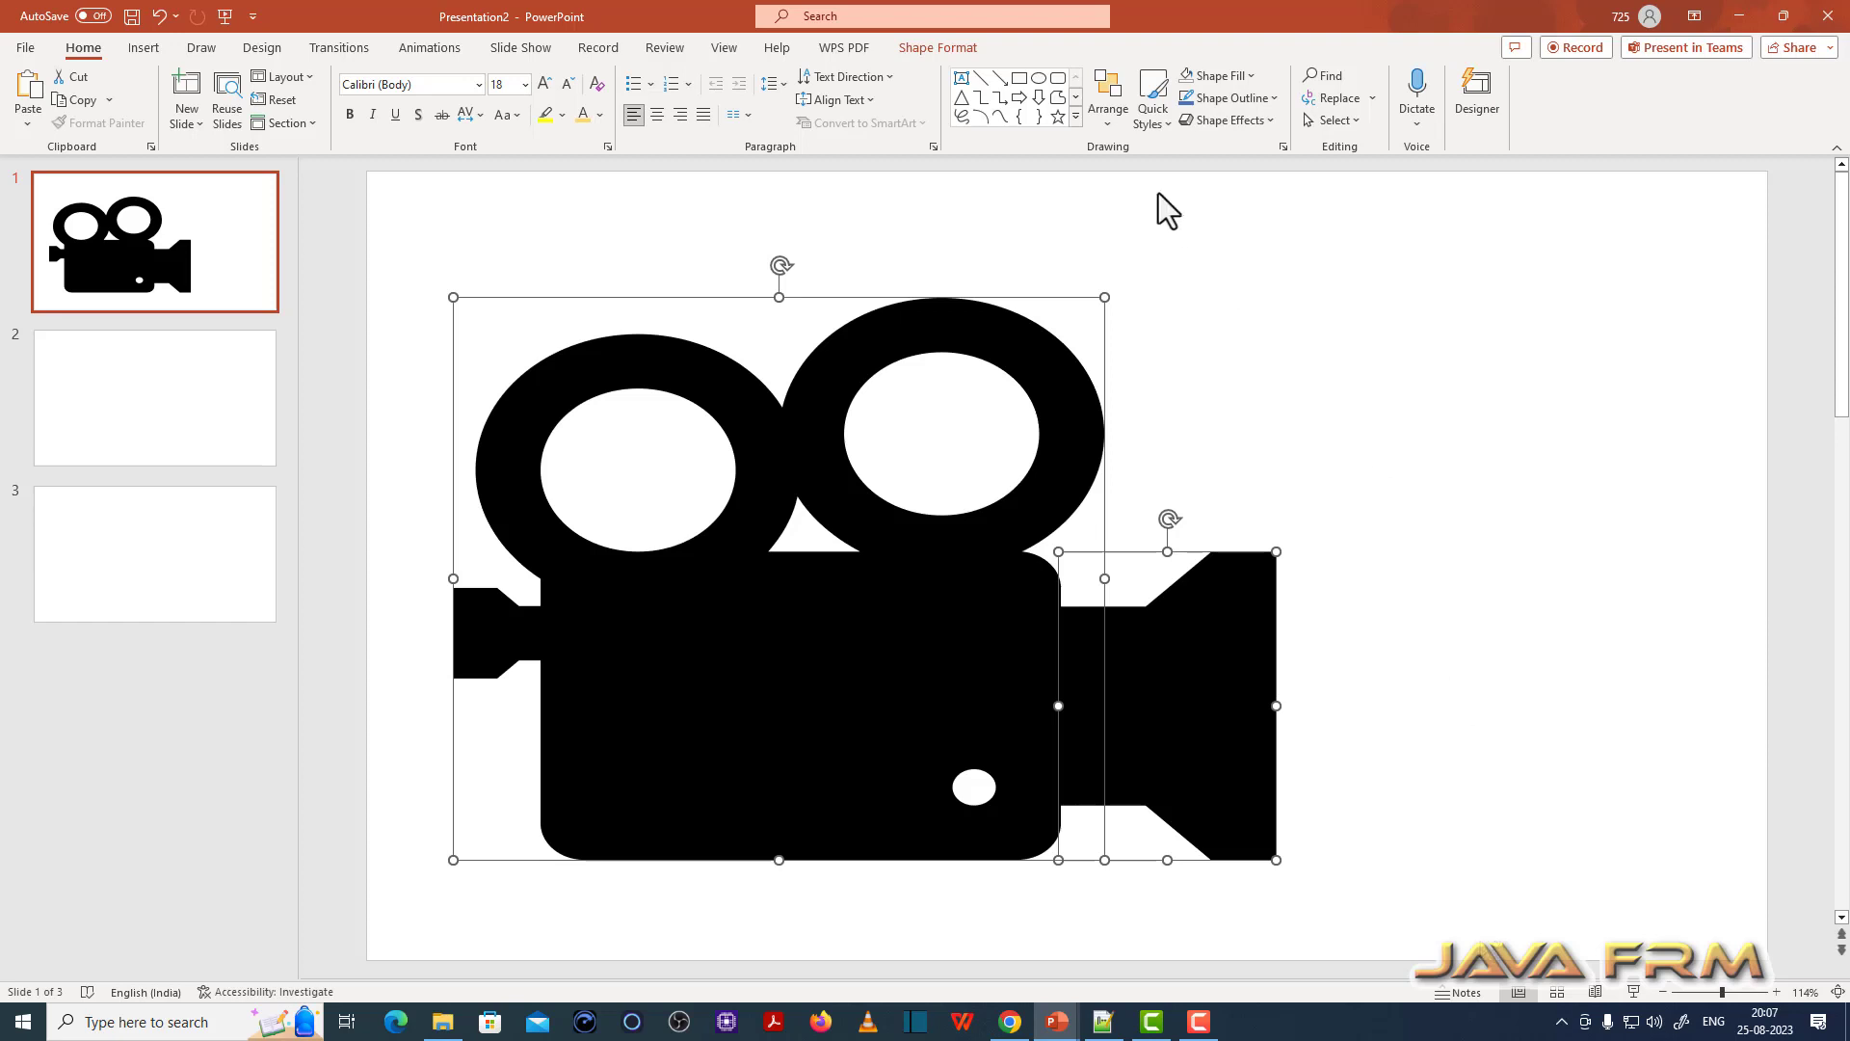
pyautogui.click(938, 47)
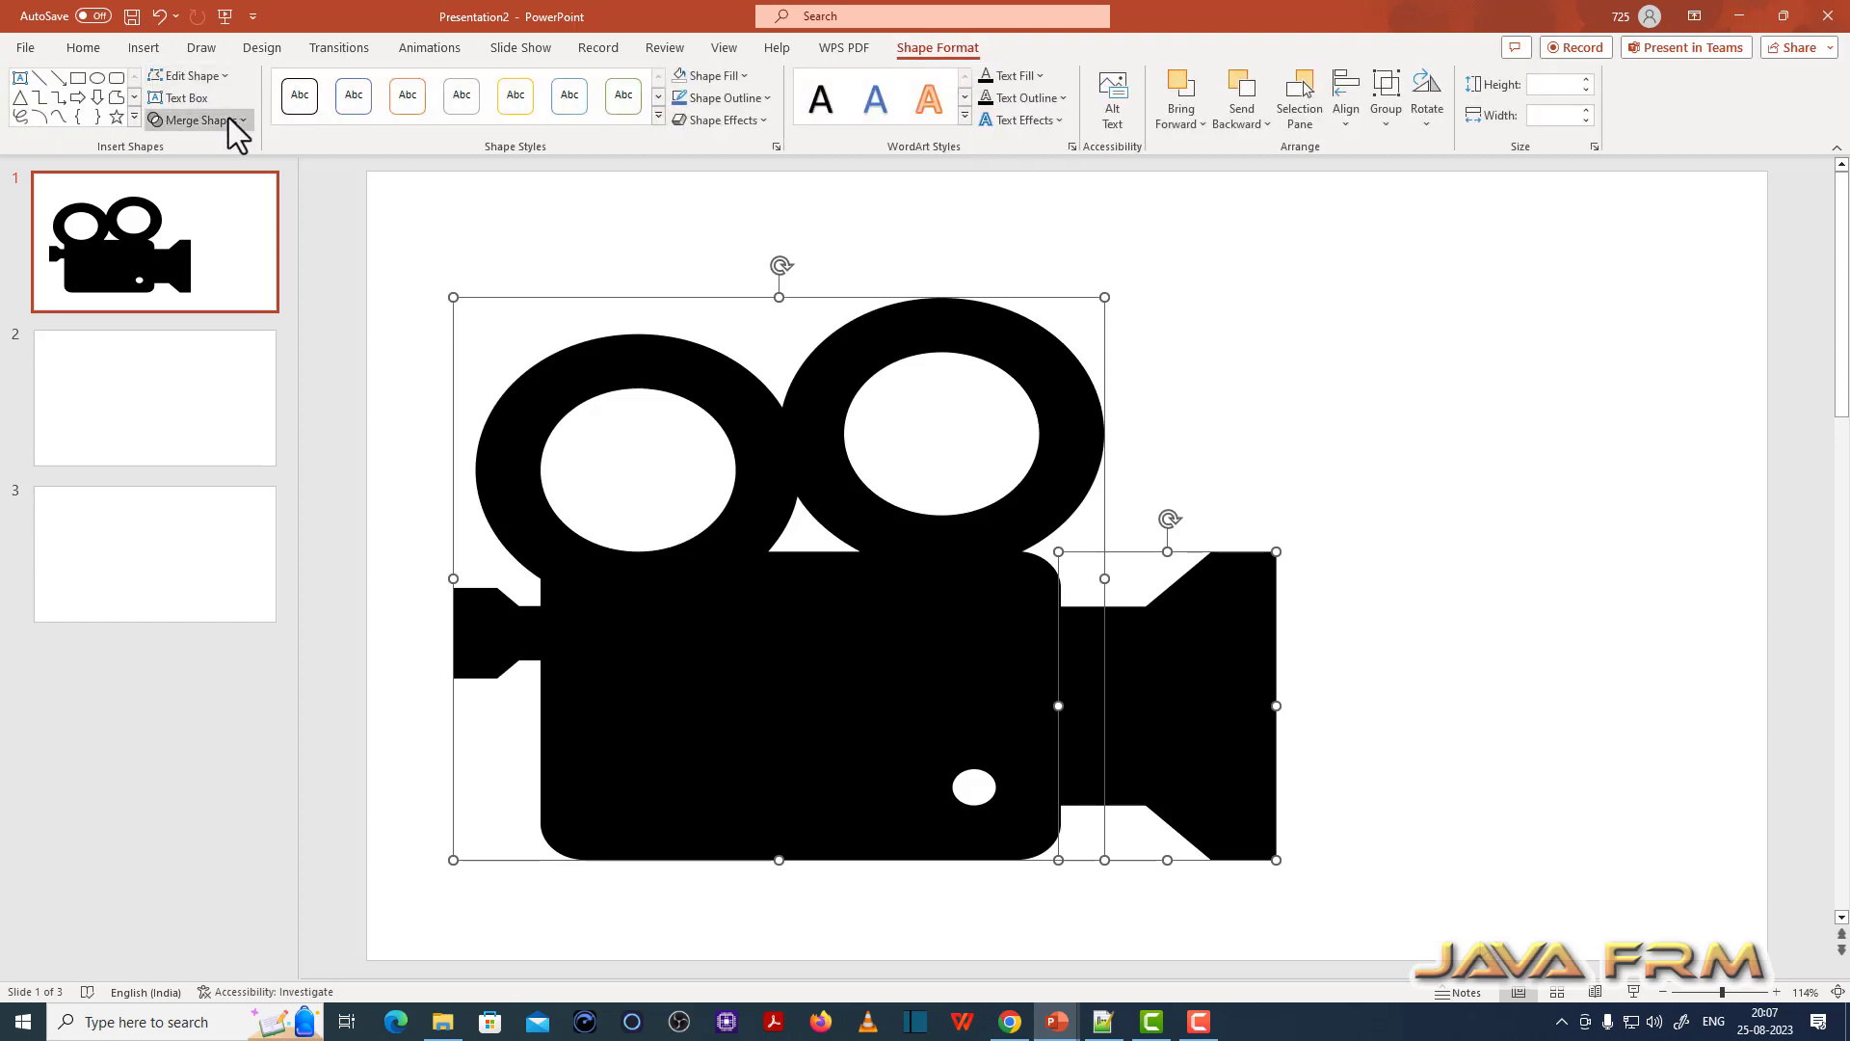
pyautogui.click(228, 118)
pyautogui.click(207, 151)
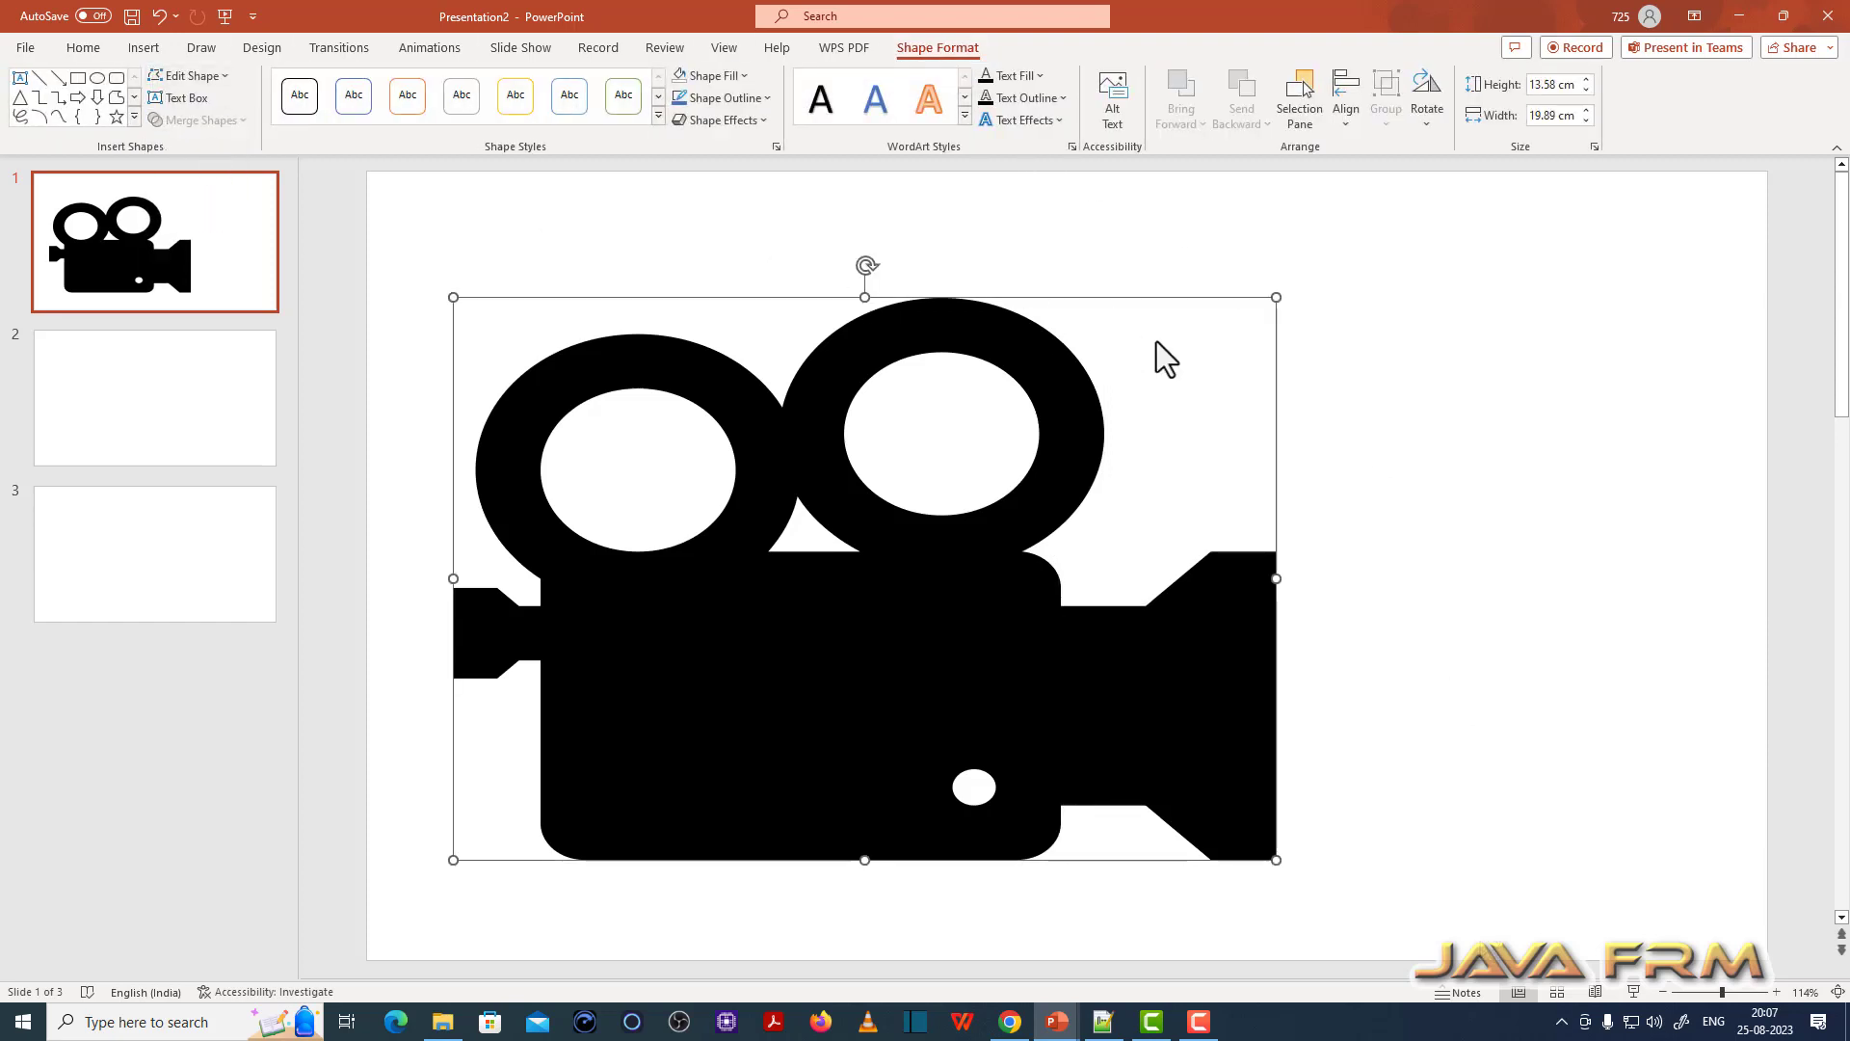
pyautogui.click(1445, 421)
pyautogui.moveTo(1028, 850)
pyautogui.mouseDown()
pyautogui.moveTo(1397, 829)
pyautogui.moveTo(1002, 843)
pyautogui.mouseUp()
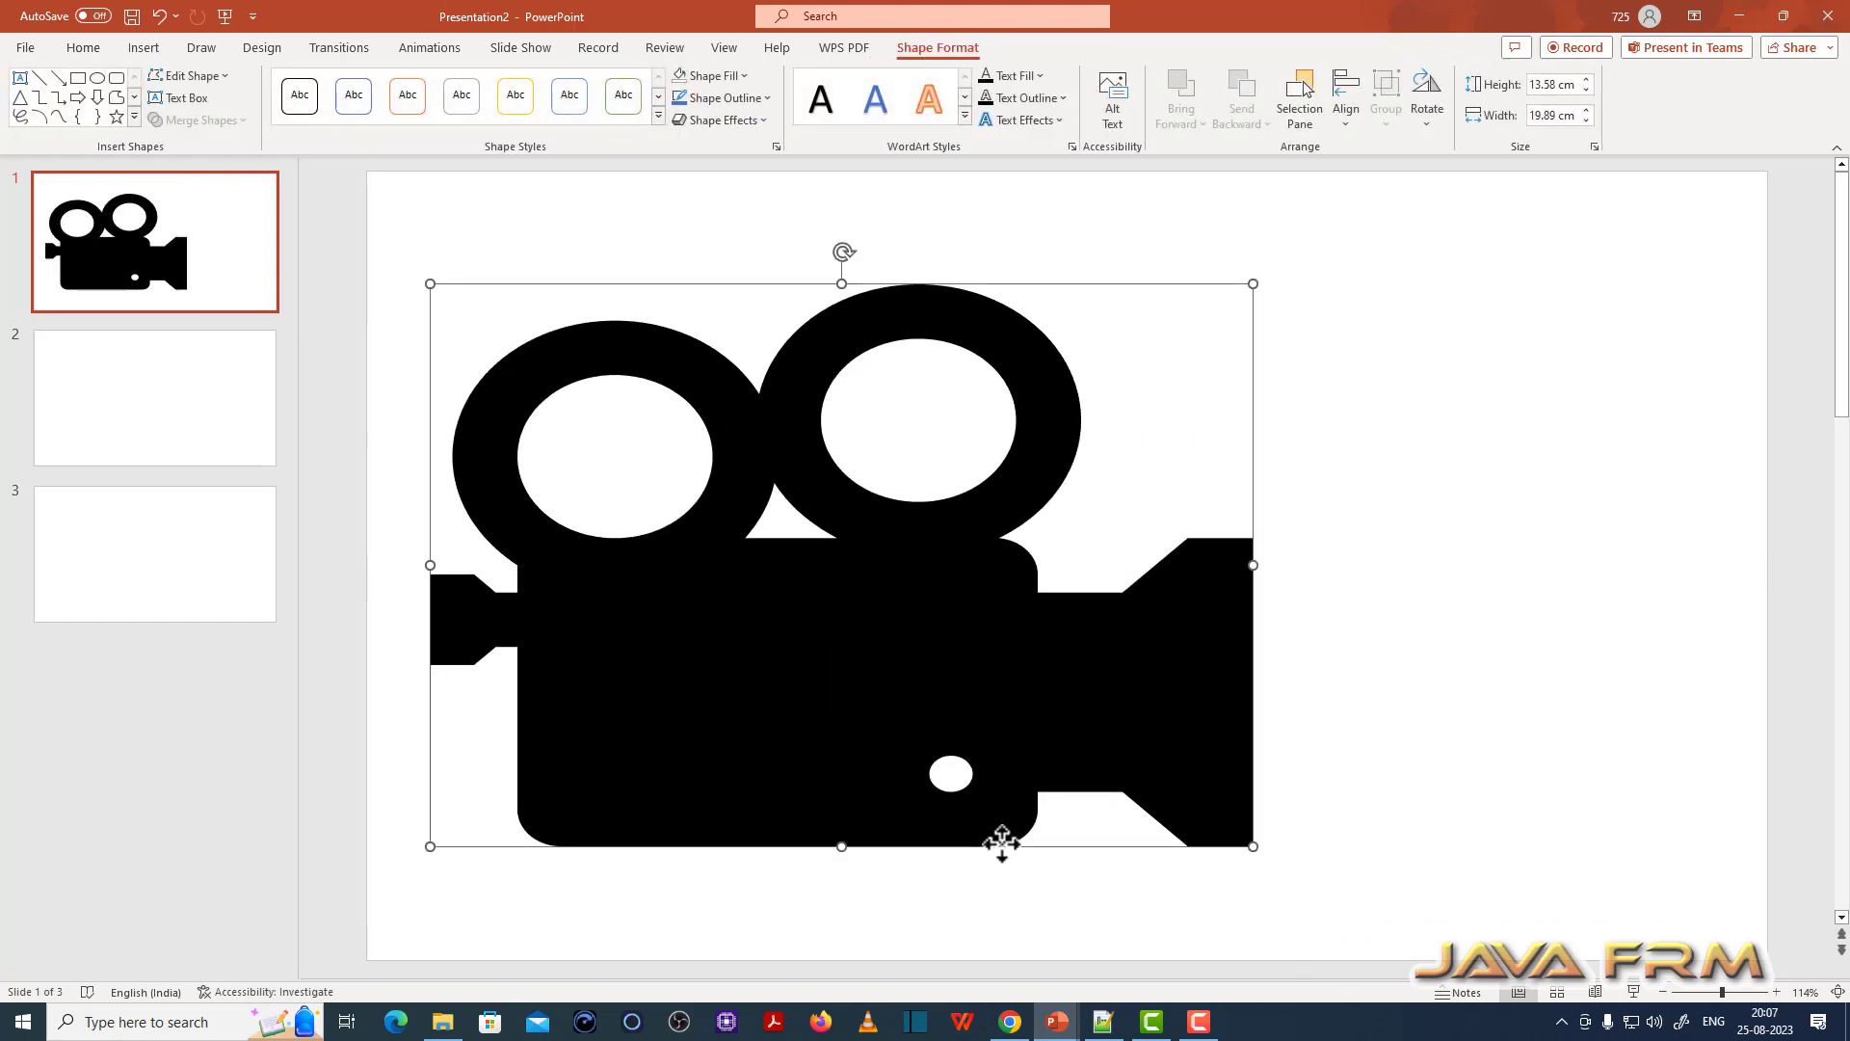
# Step: Apply the Colored Outline - Black style so the camera has no fill
pyautogui.rightClick(1050, 748)
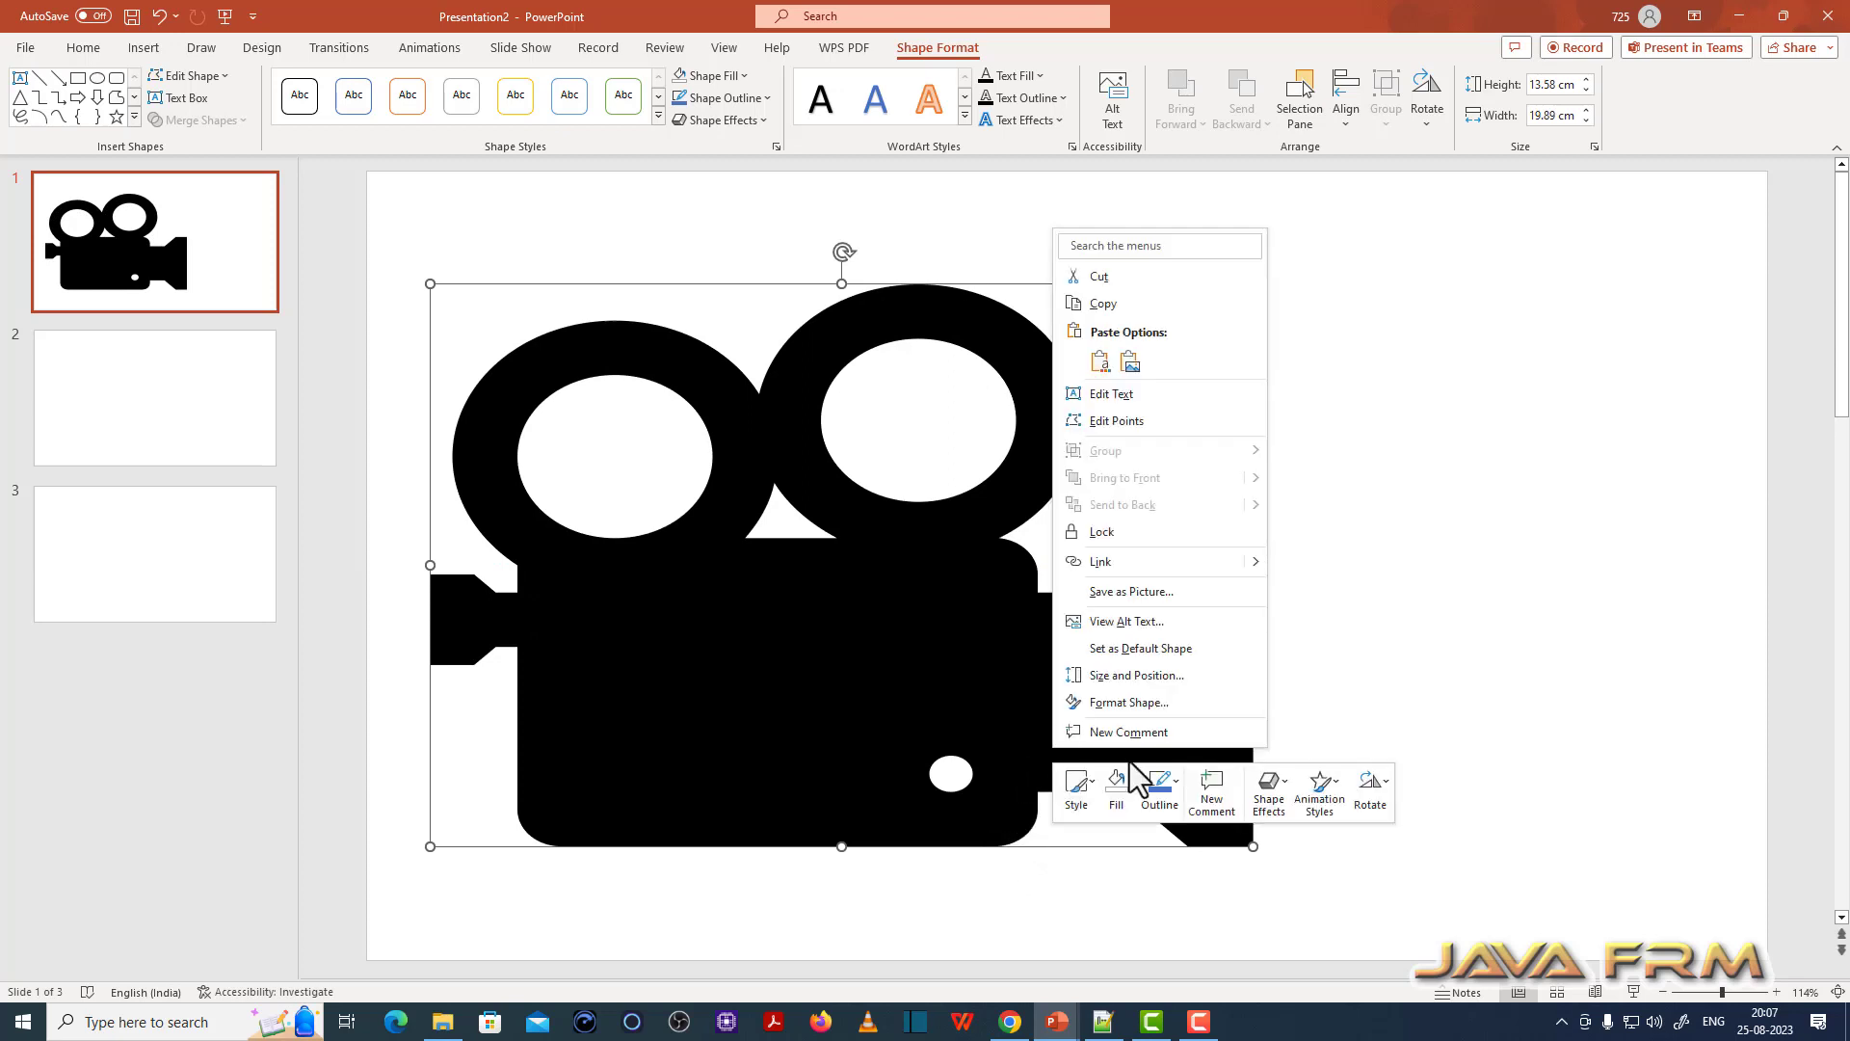
pyautogui.click(1175, 792)
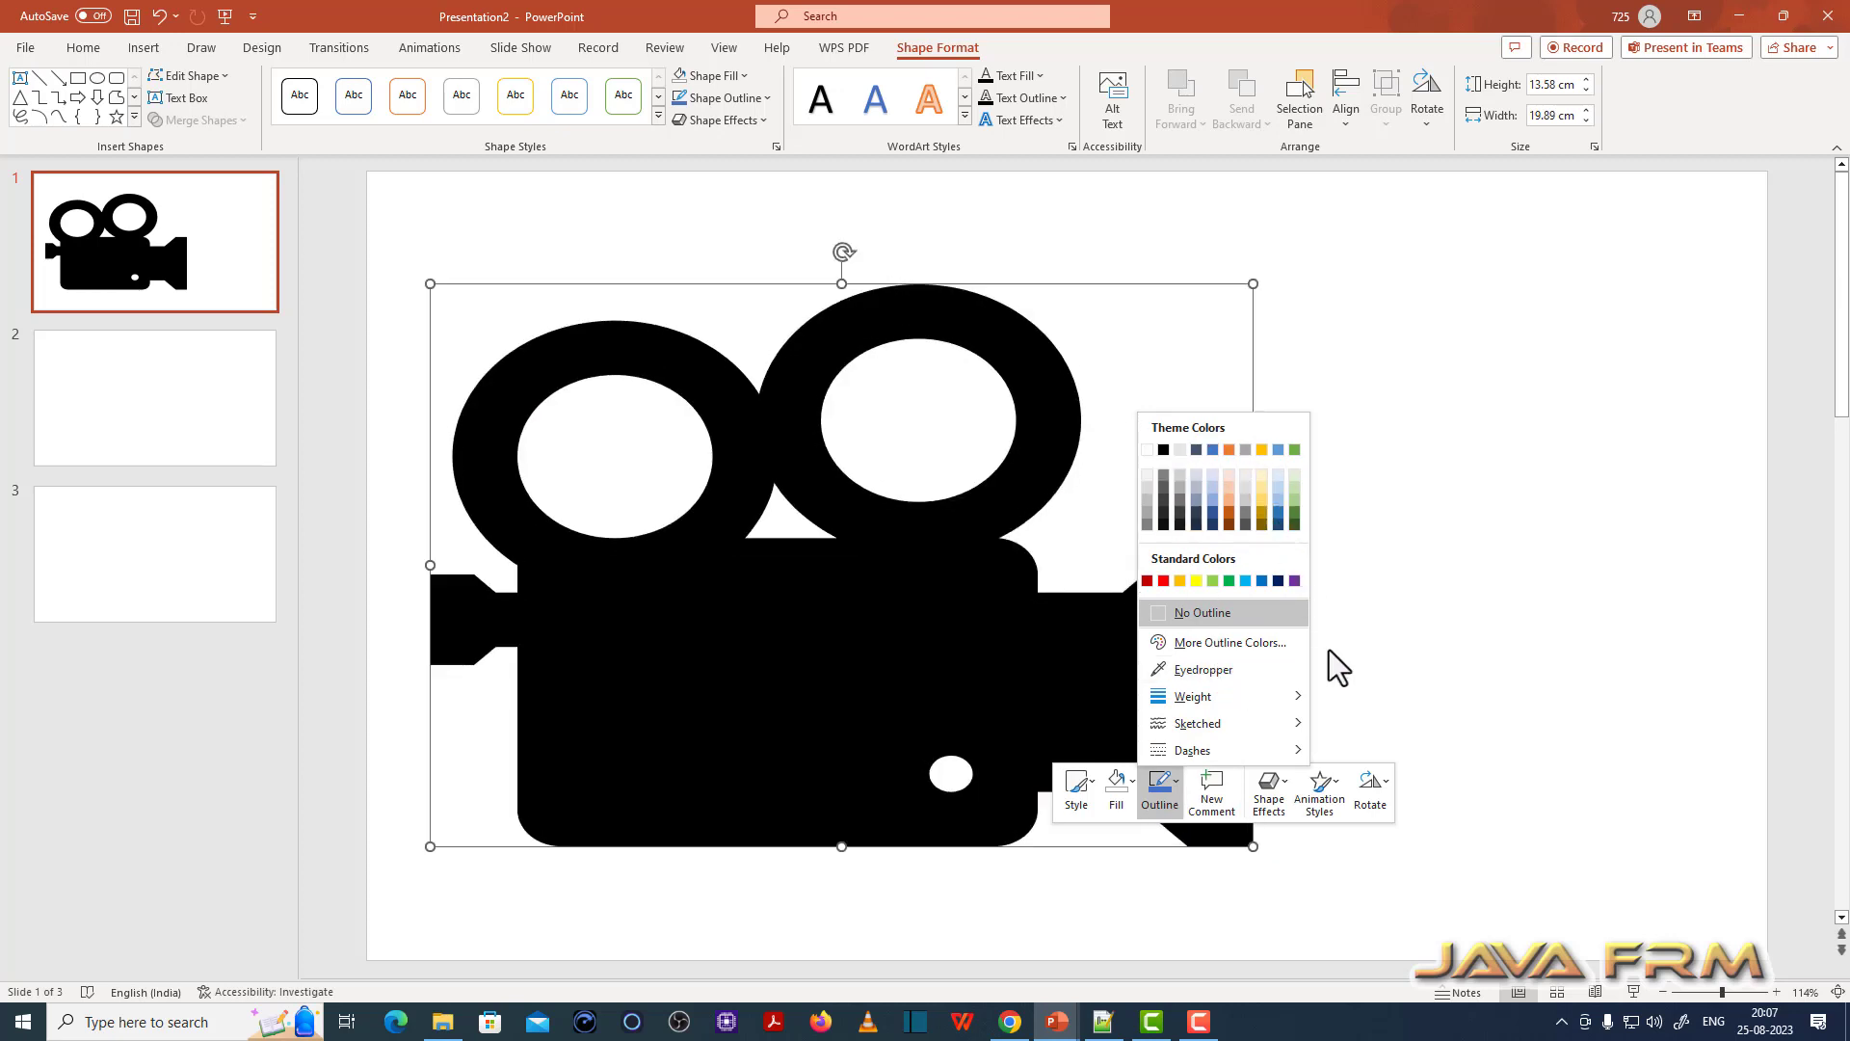
pyautogui.click(1118, 789)
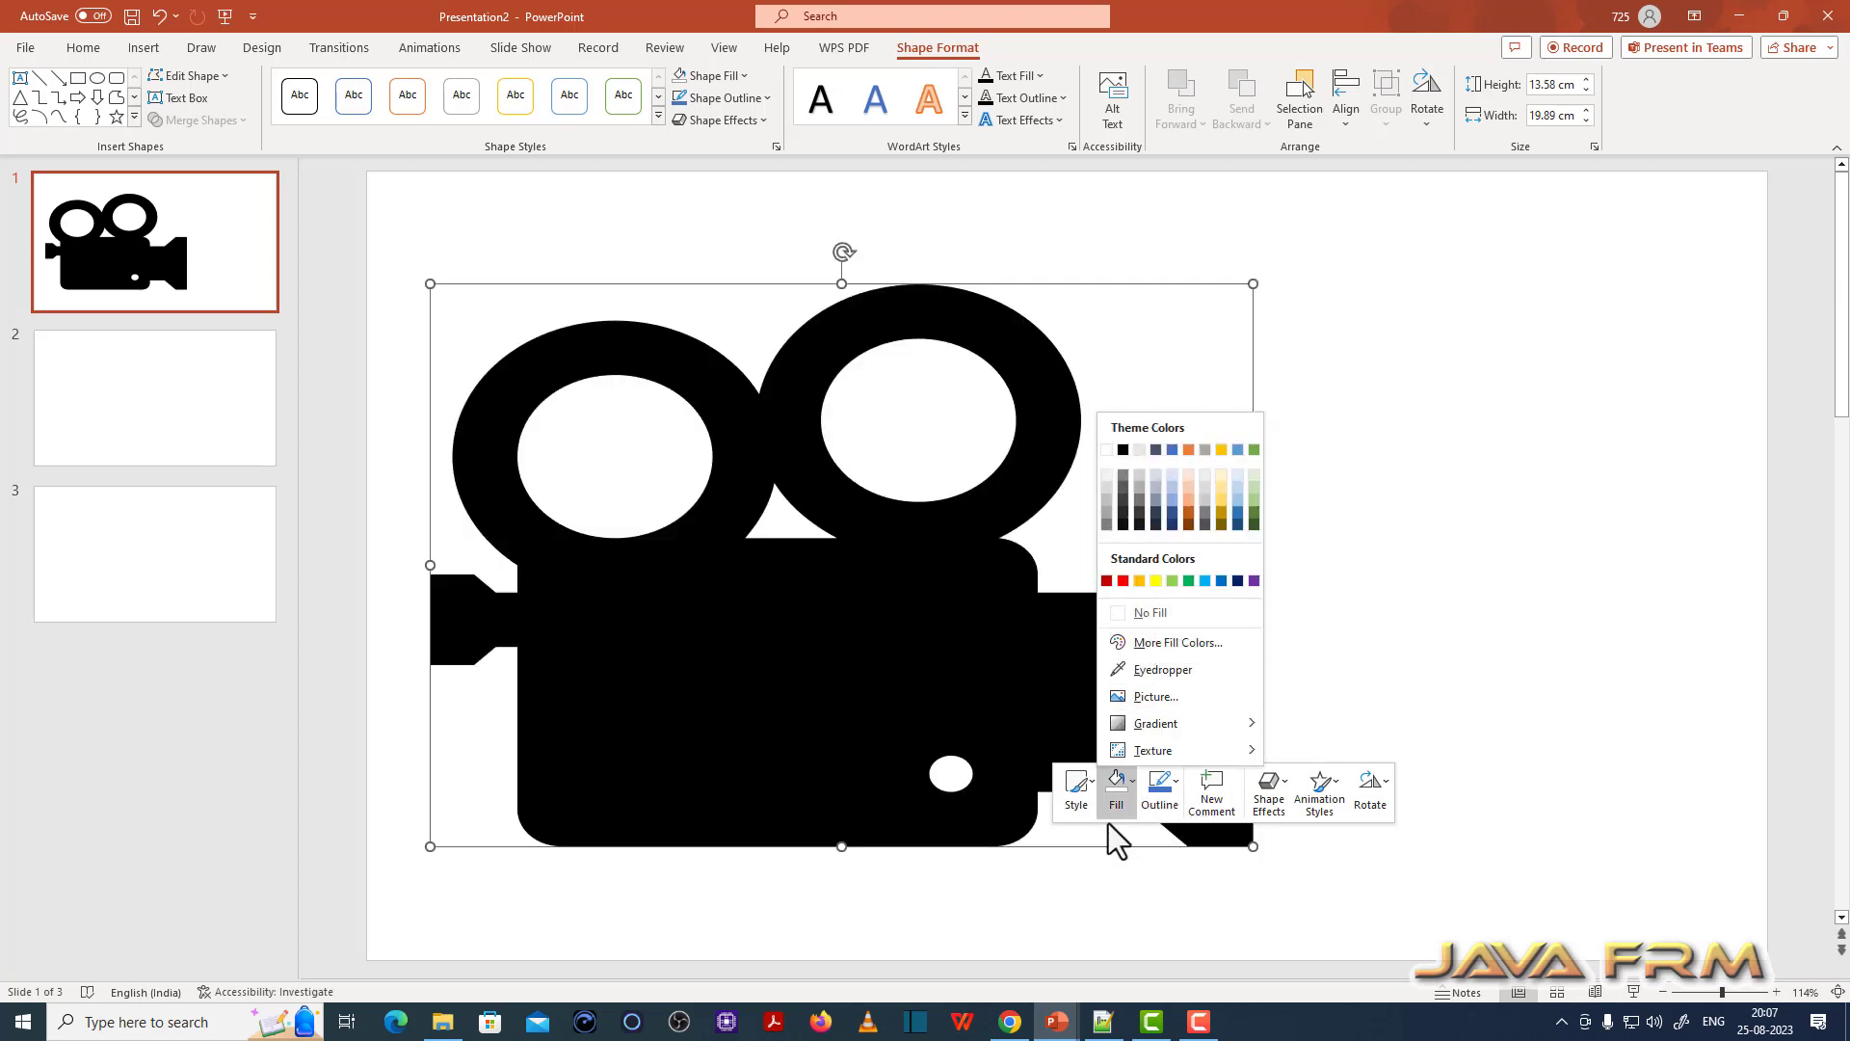
pyautogui.click(1089, 781)
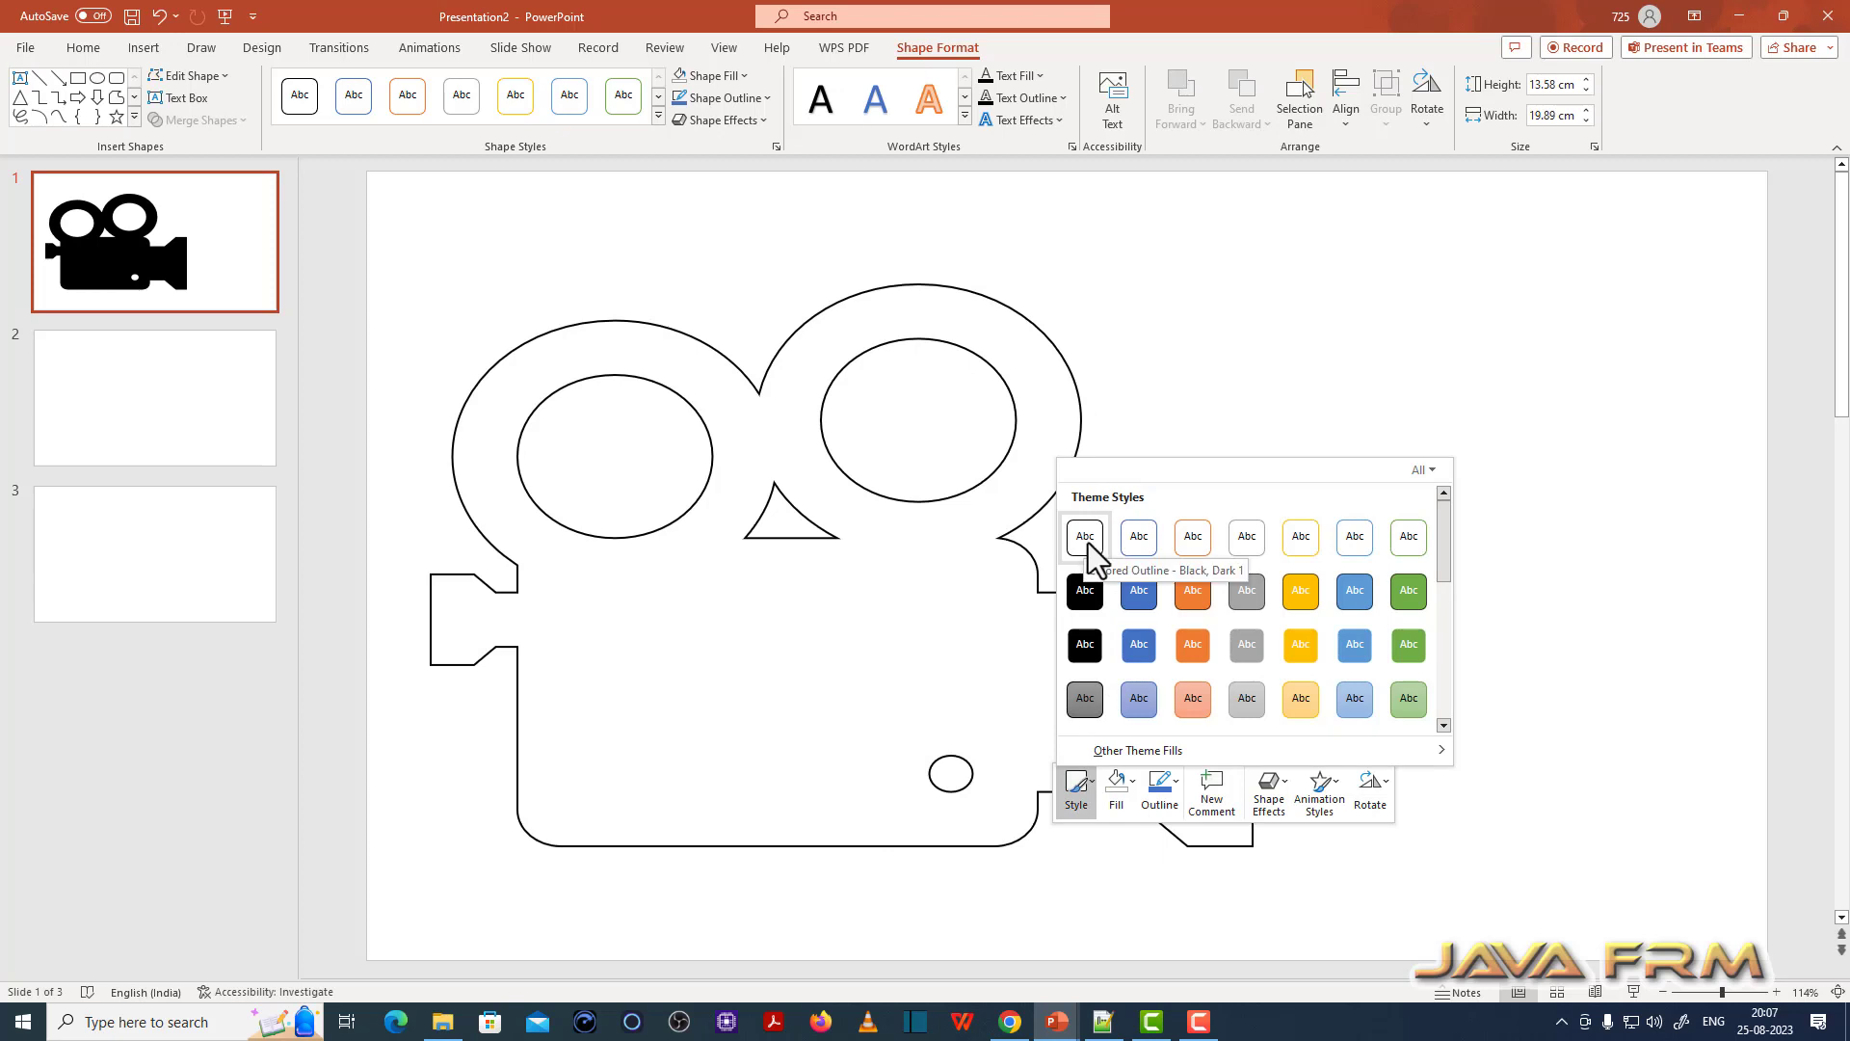
pyautogui.click(1089, 542)
pyautogui.click(1357, 559)
# Step: Enlarge the outlined camera further across slide 1
pyautogui.click(1224, 846)
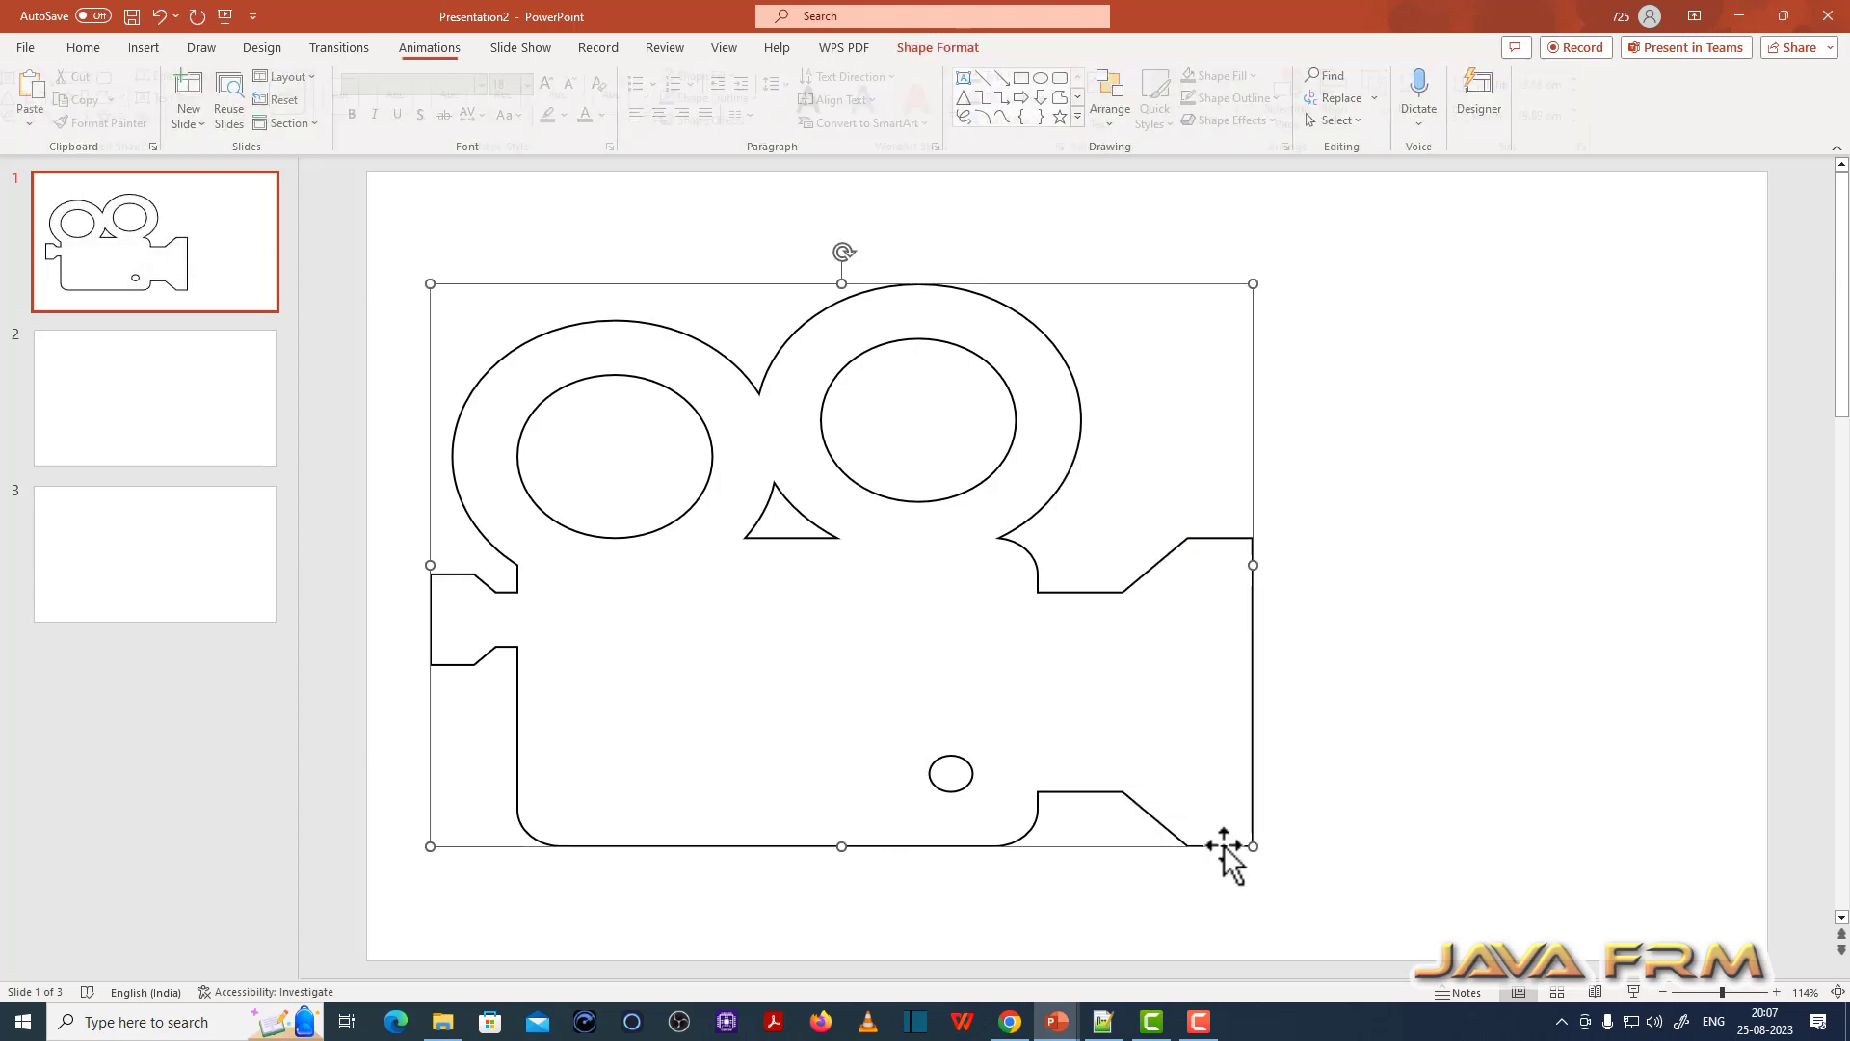
pyautogui.moveTo(1253, 846); pyautogui.dragTo(1363, 913)
pyautogui.click(1470, 703)
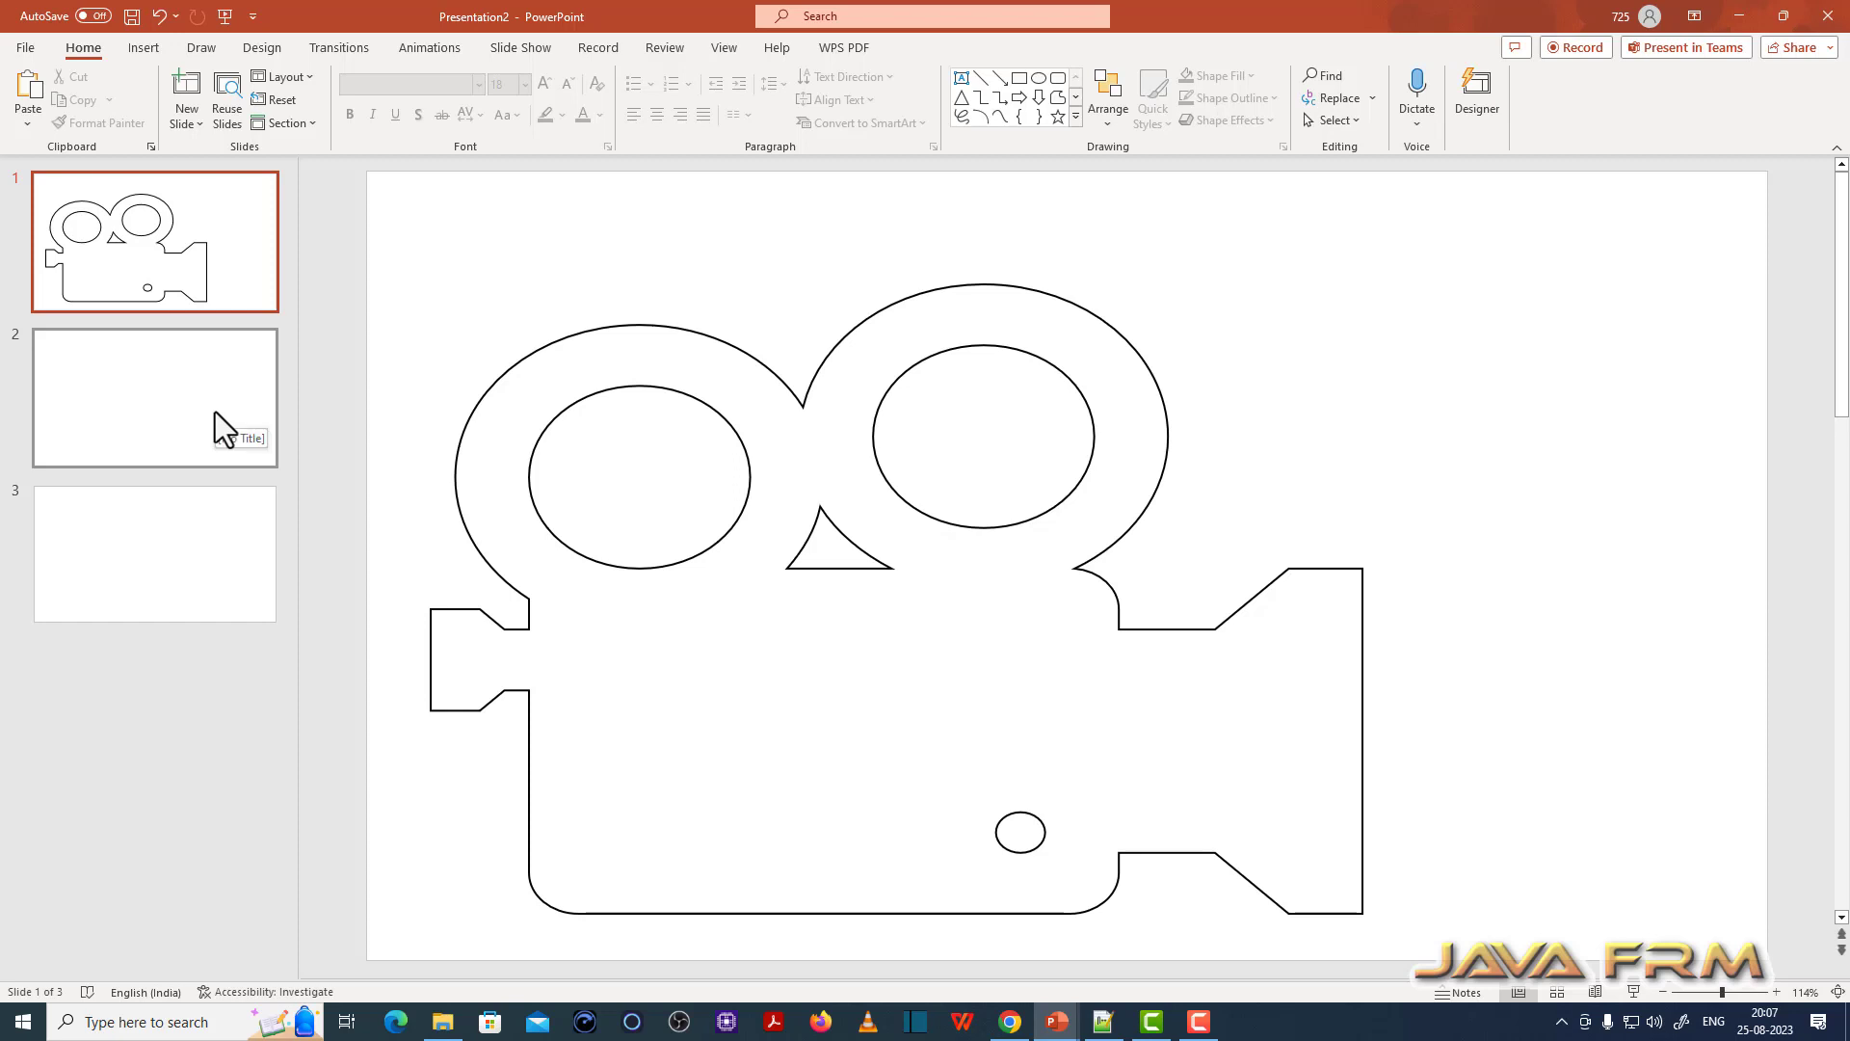
pyautogui.click(231, 274)
pyautogui.click(140, 48)
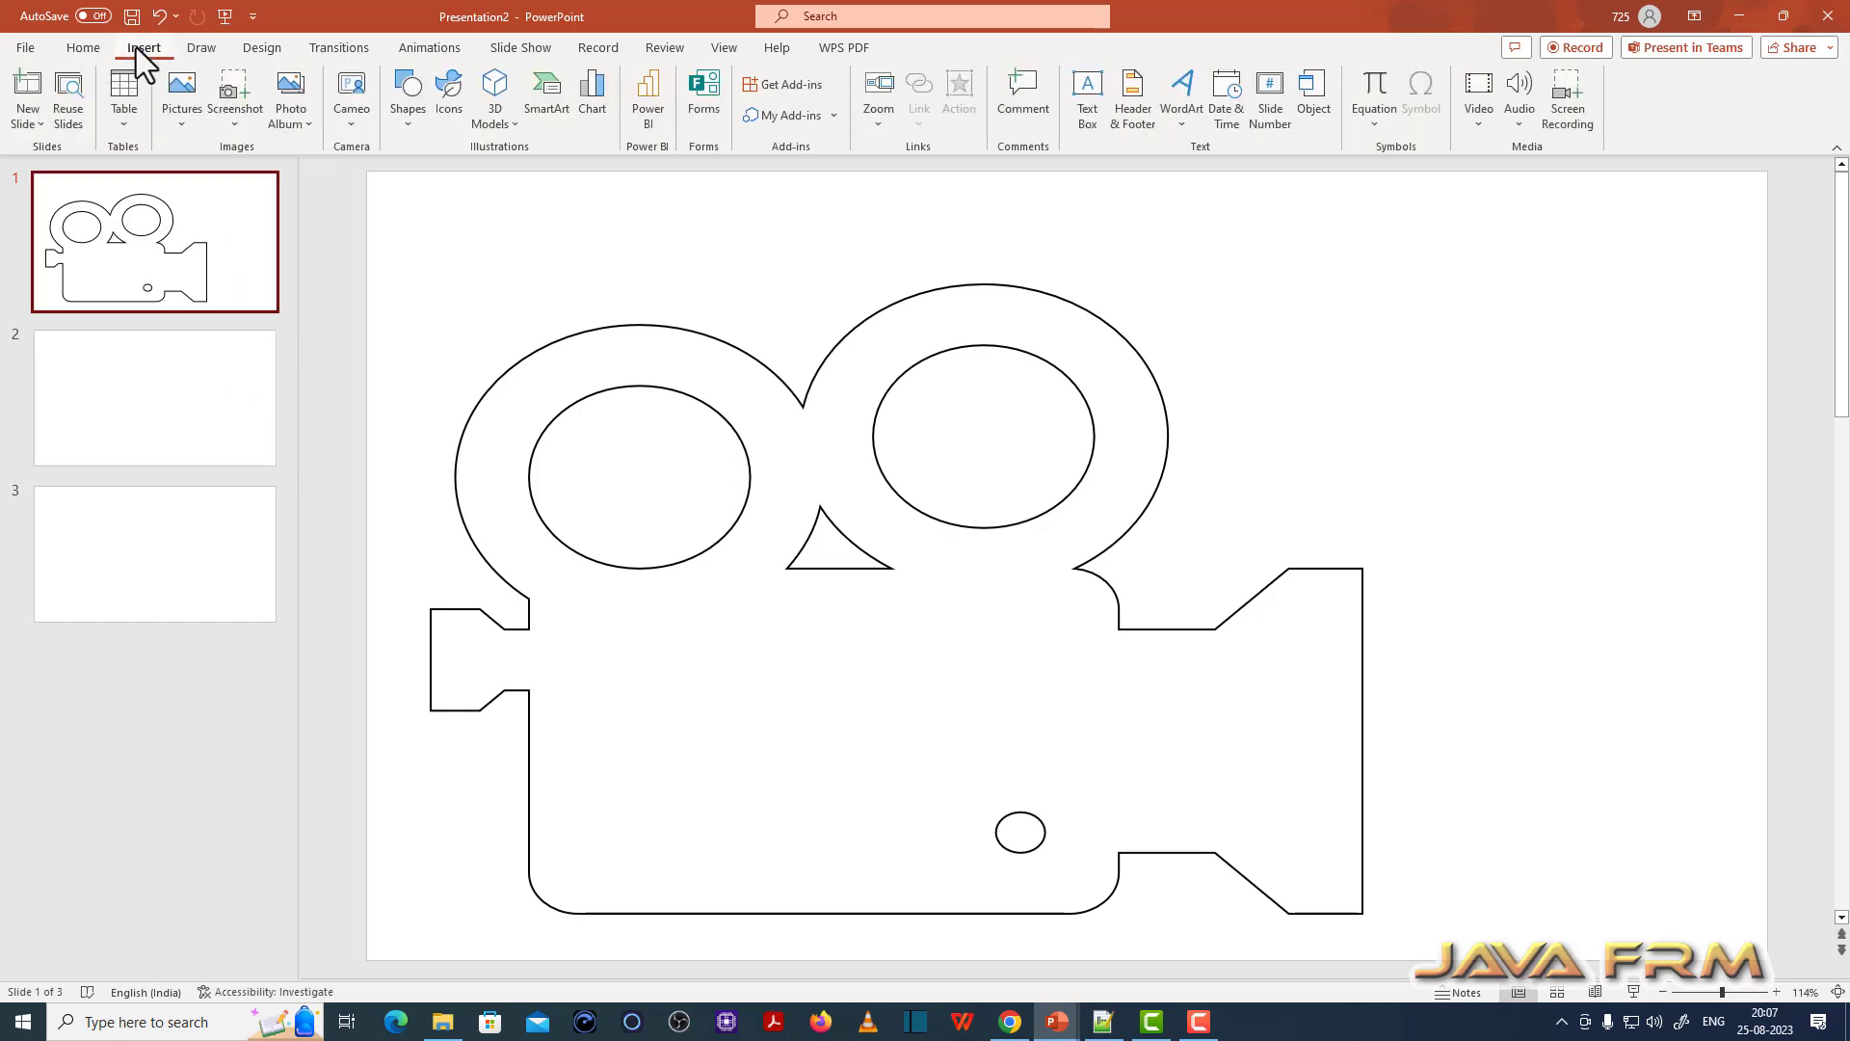
# Step: Insert the film-strip icon from the 'cinema' stock icons
pyautogui.click(449, 102)
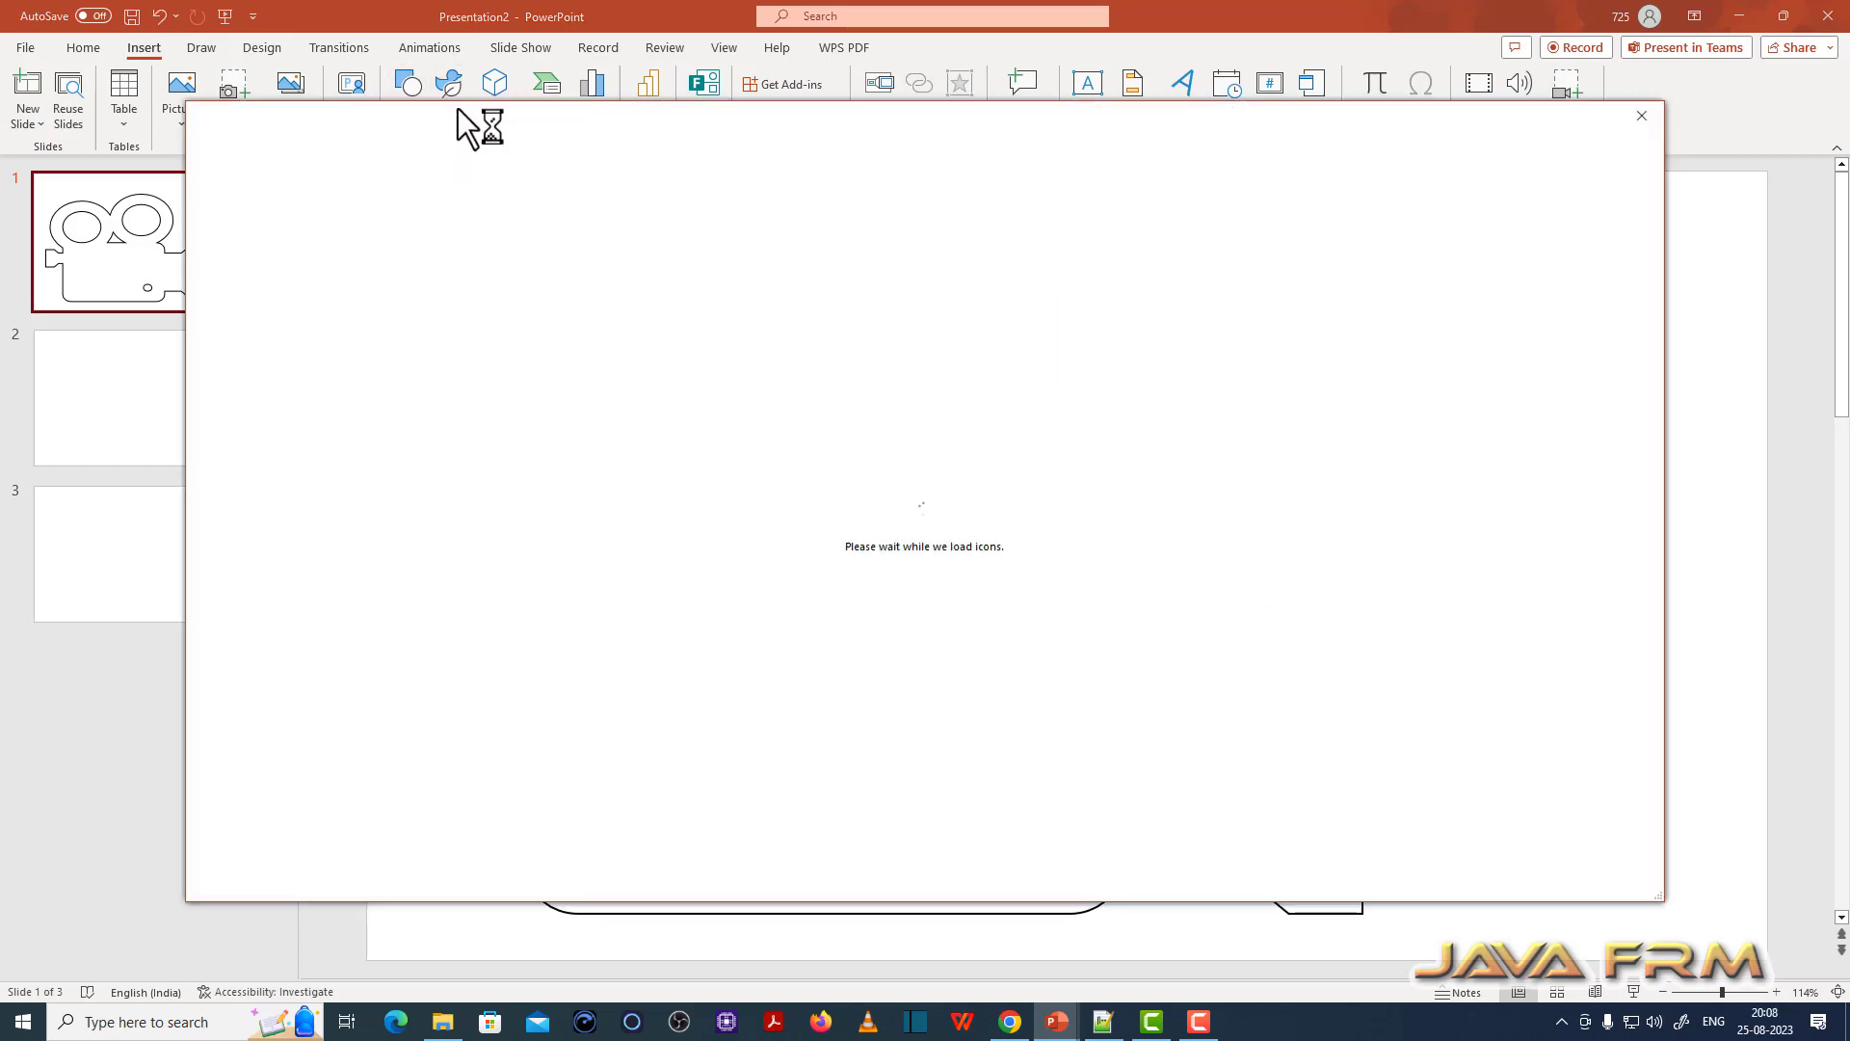
pyautogui.write('c')
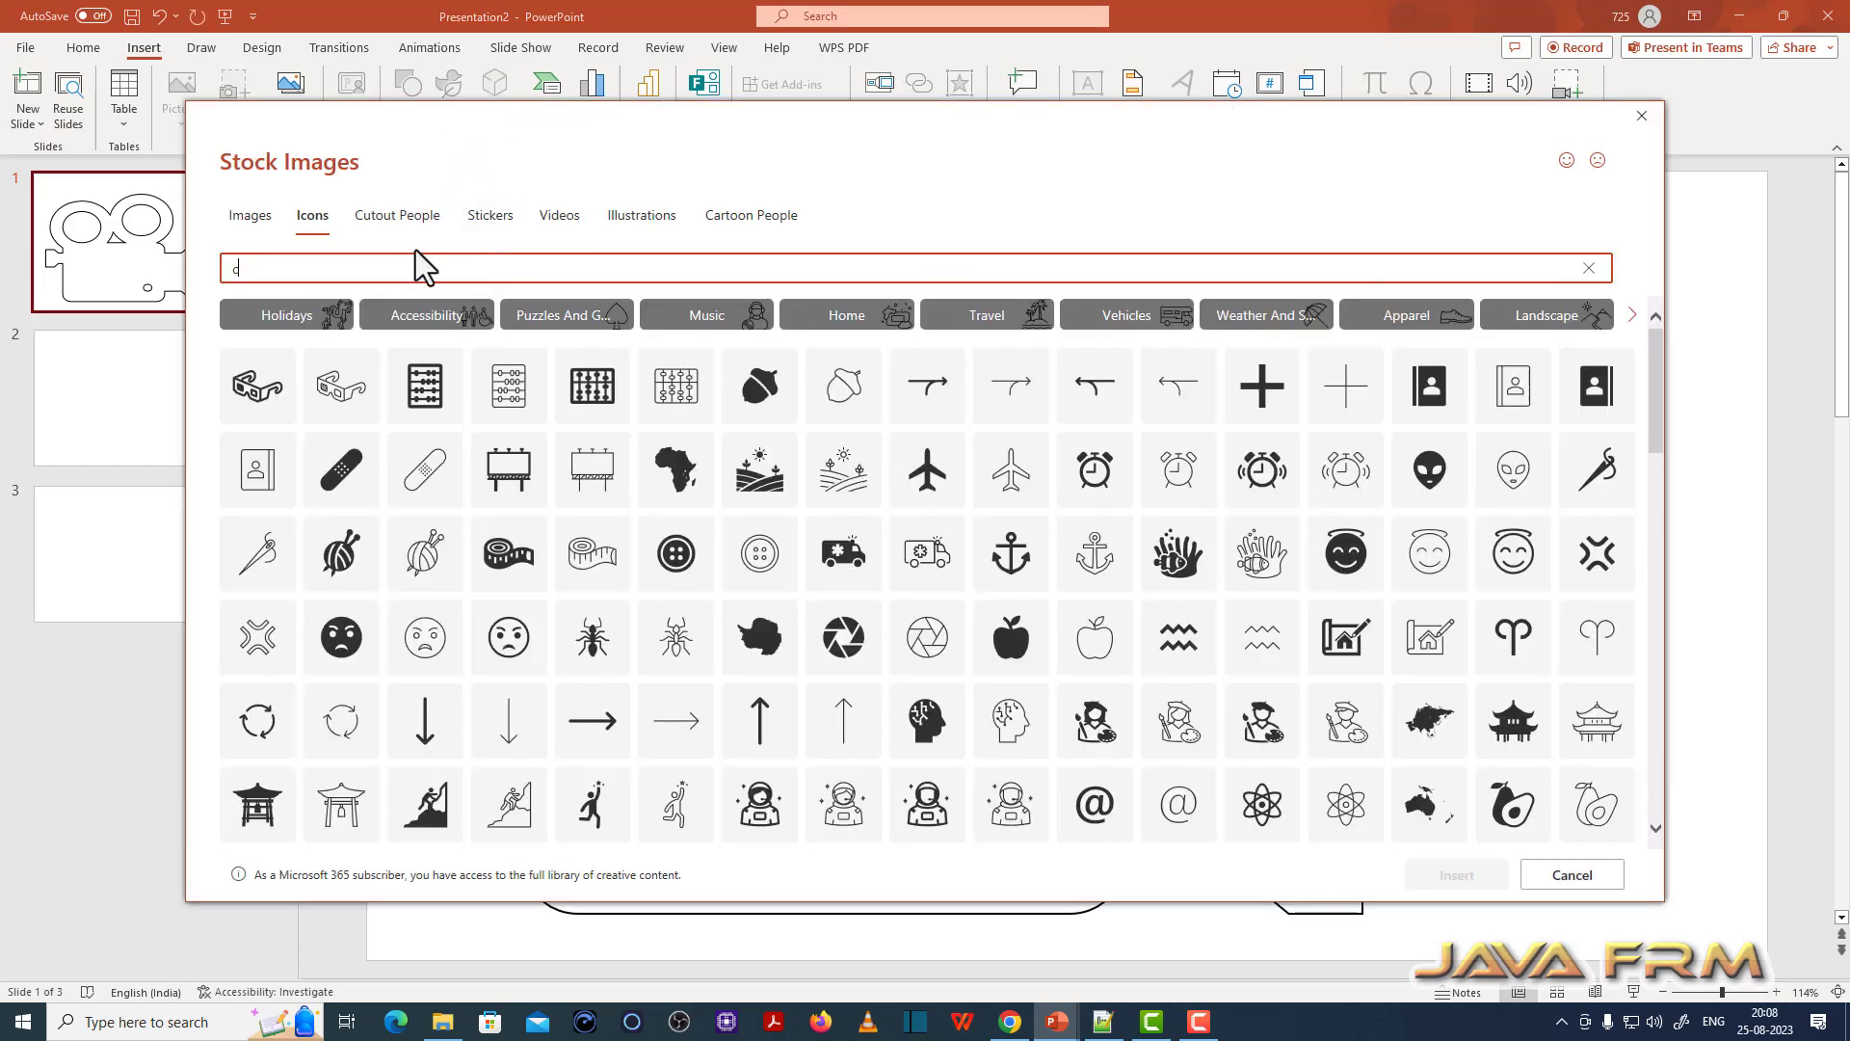
pyautogui.write('inema')
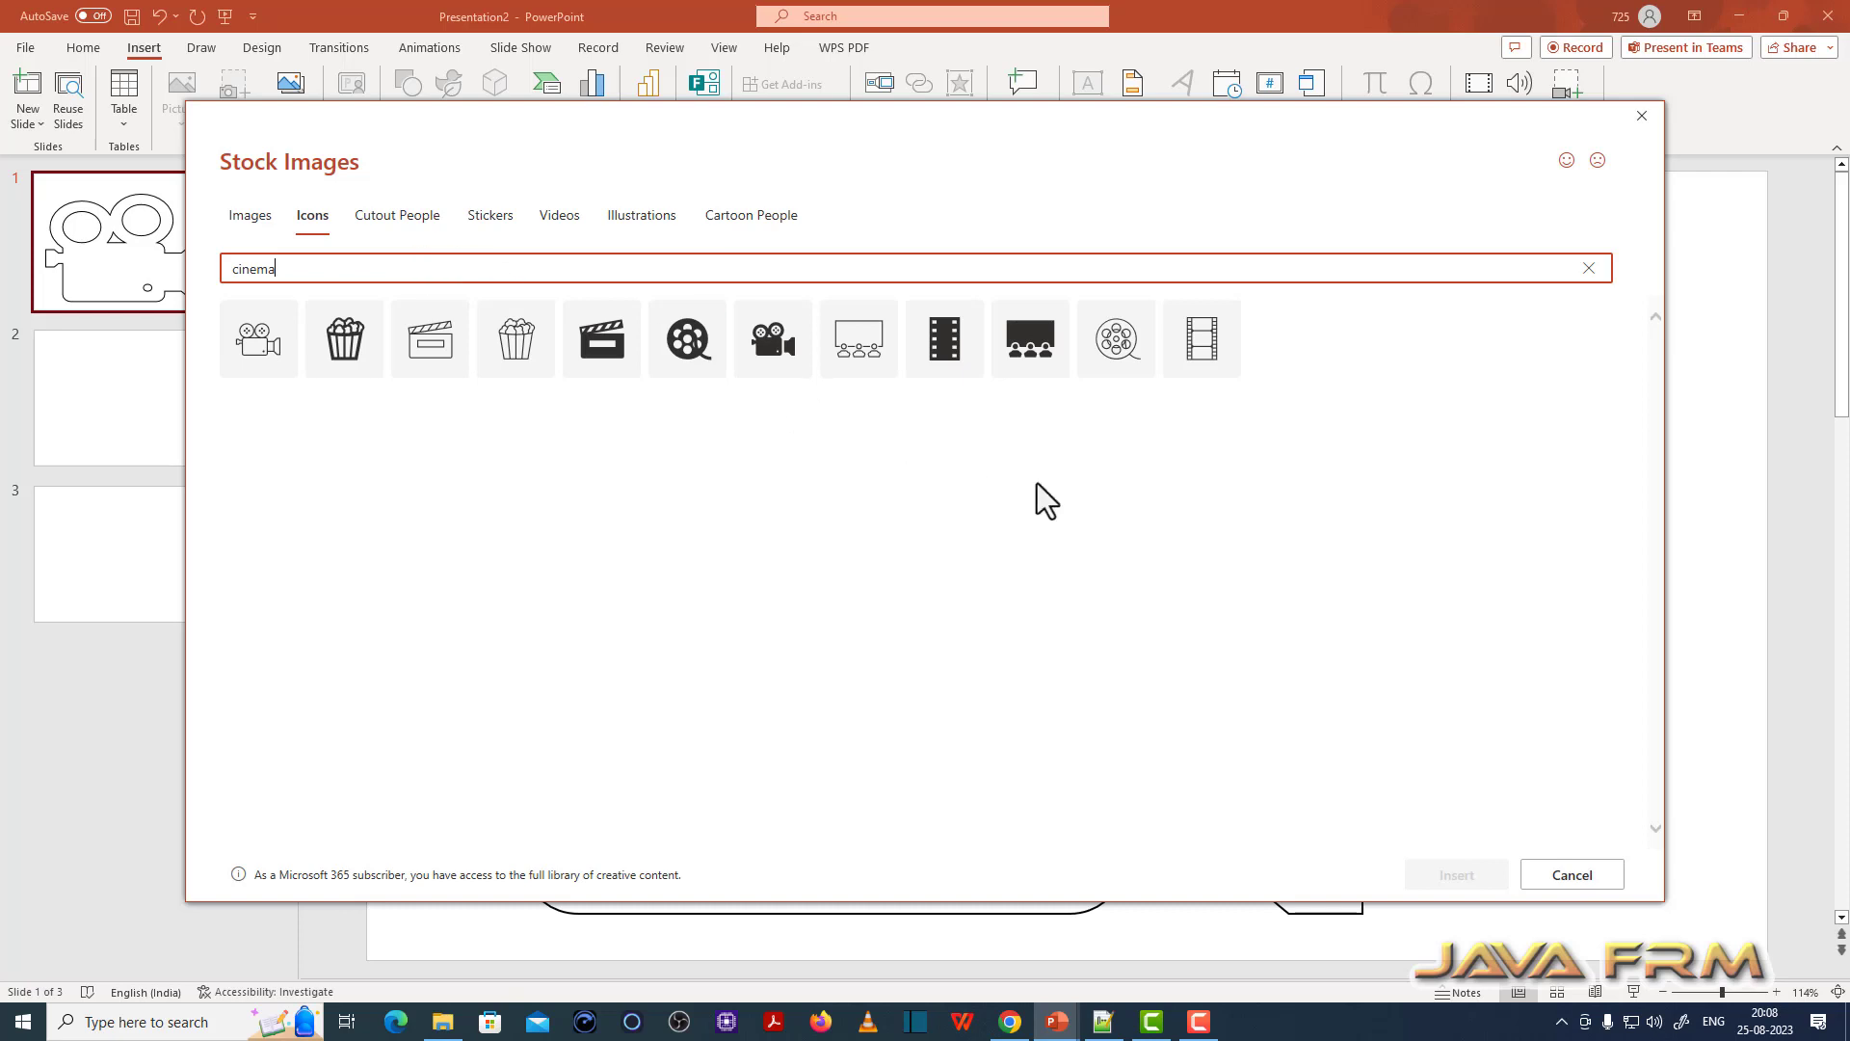
pyautogui.click(1226, 320)
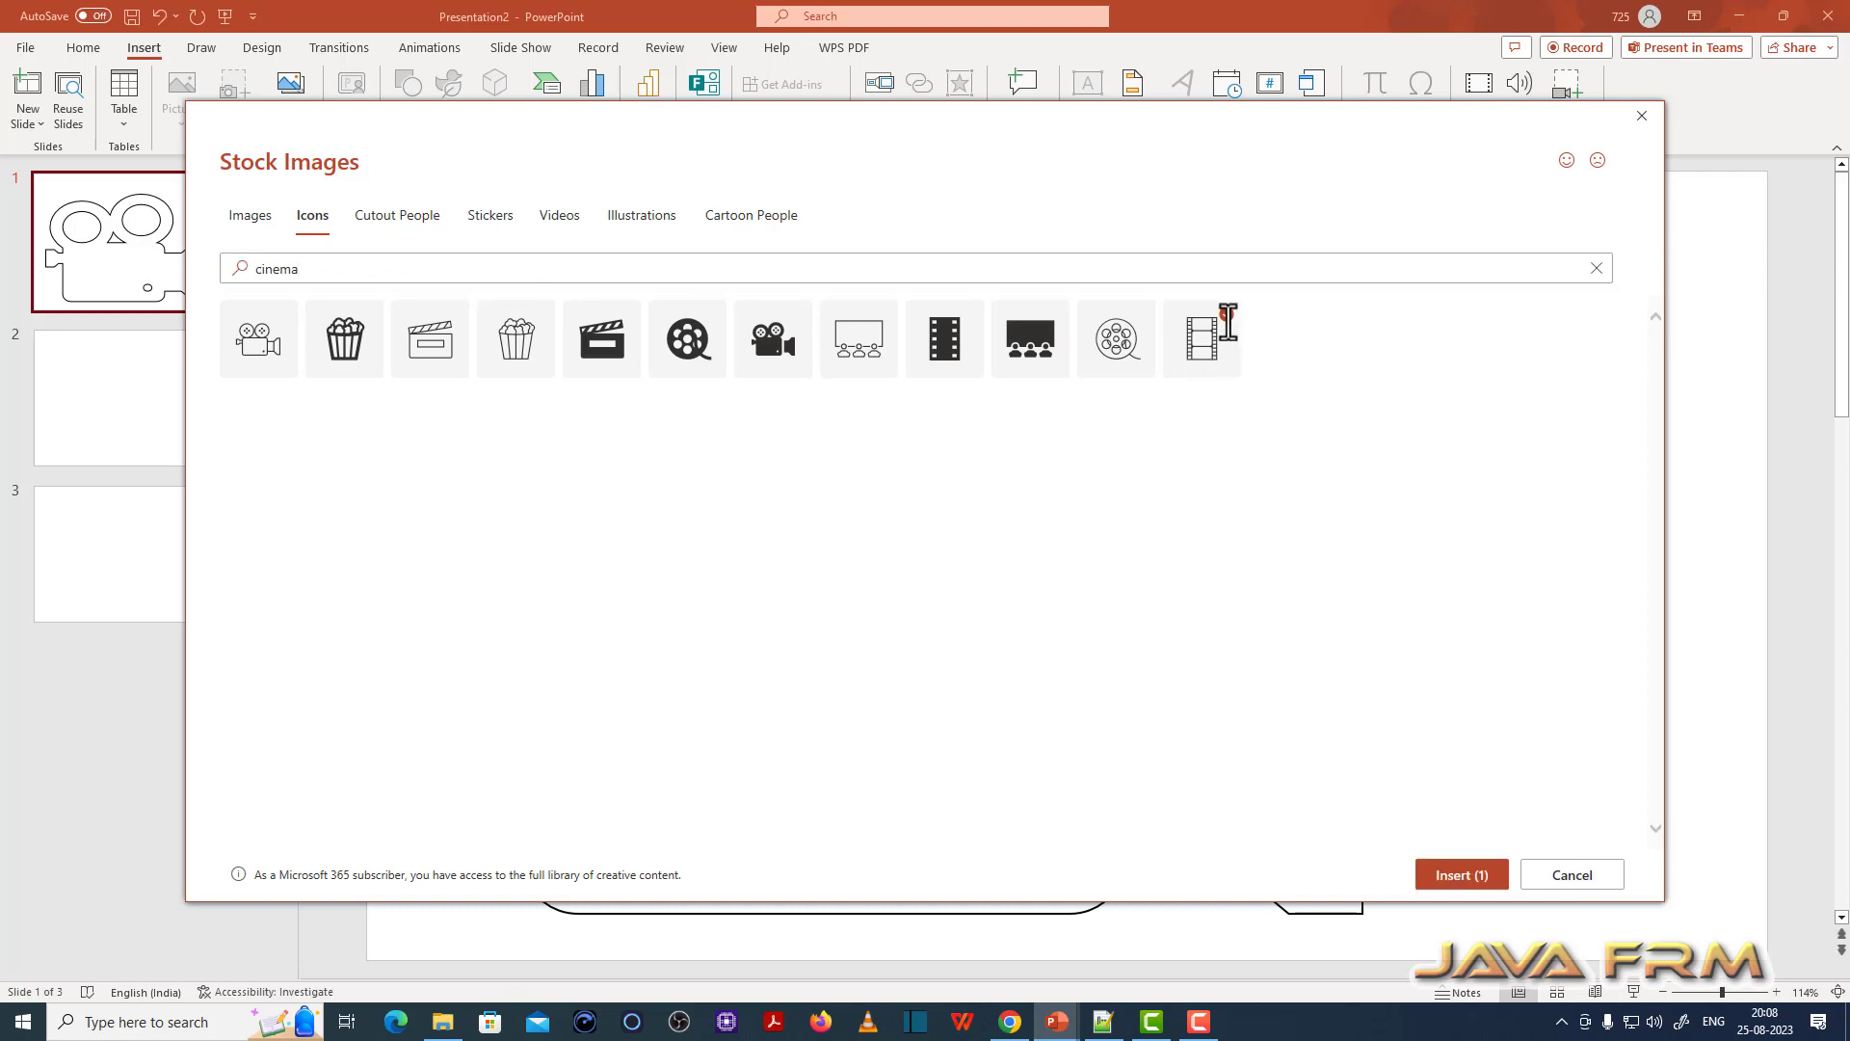
pyautogui.click(1462, 875)
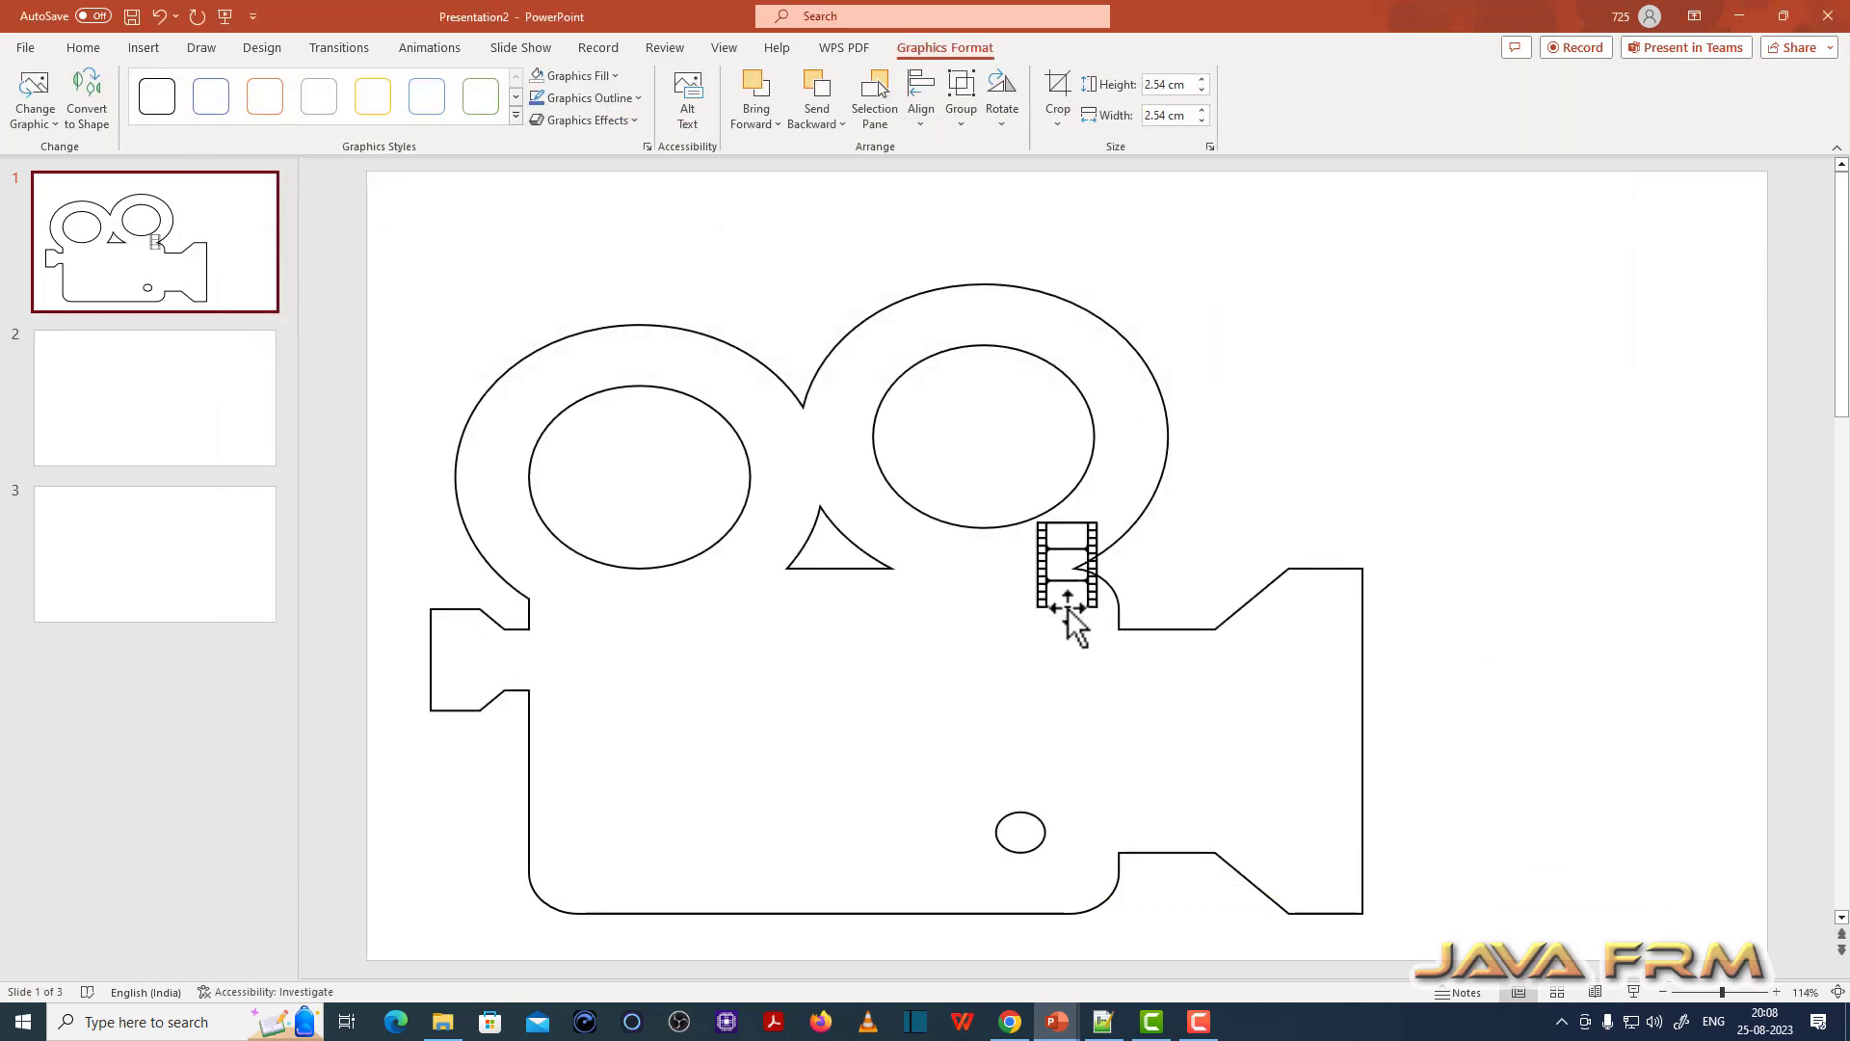
# Step: Enlarge the film strip and move it to the slide's top-right corner
pyautogui.moveTo(1067, 605)
pyautogui.mouseDown()
pyautogui.moveTo(1507, 458)
pyautogui.moveTo(1722, 927)
pyautogui.mouseUp()
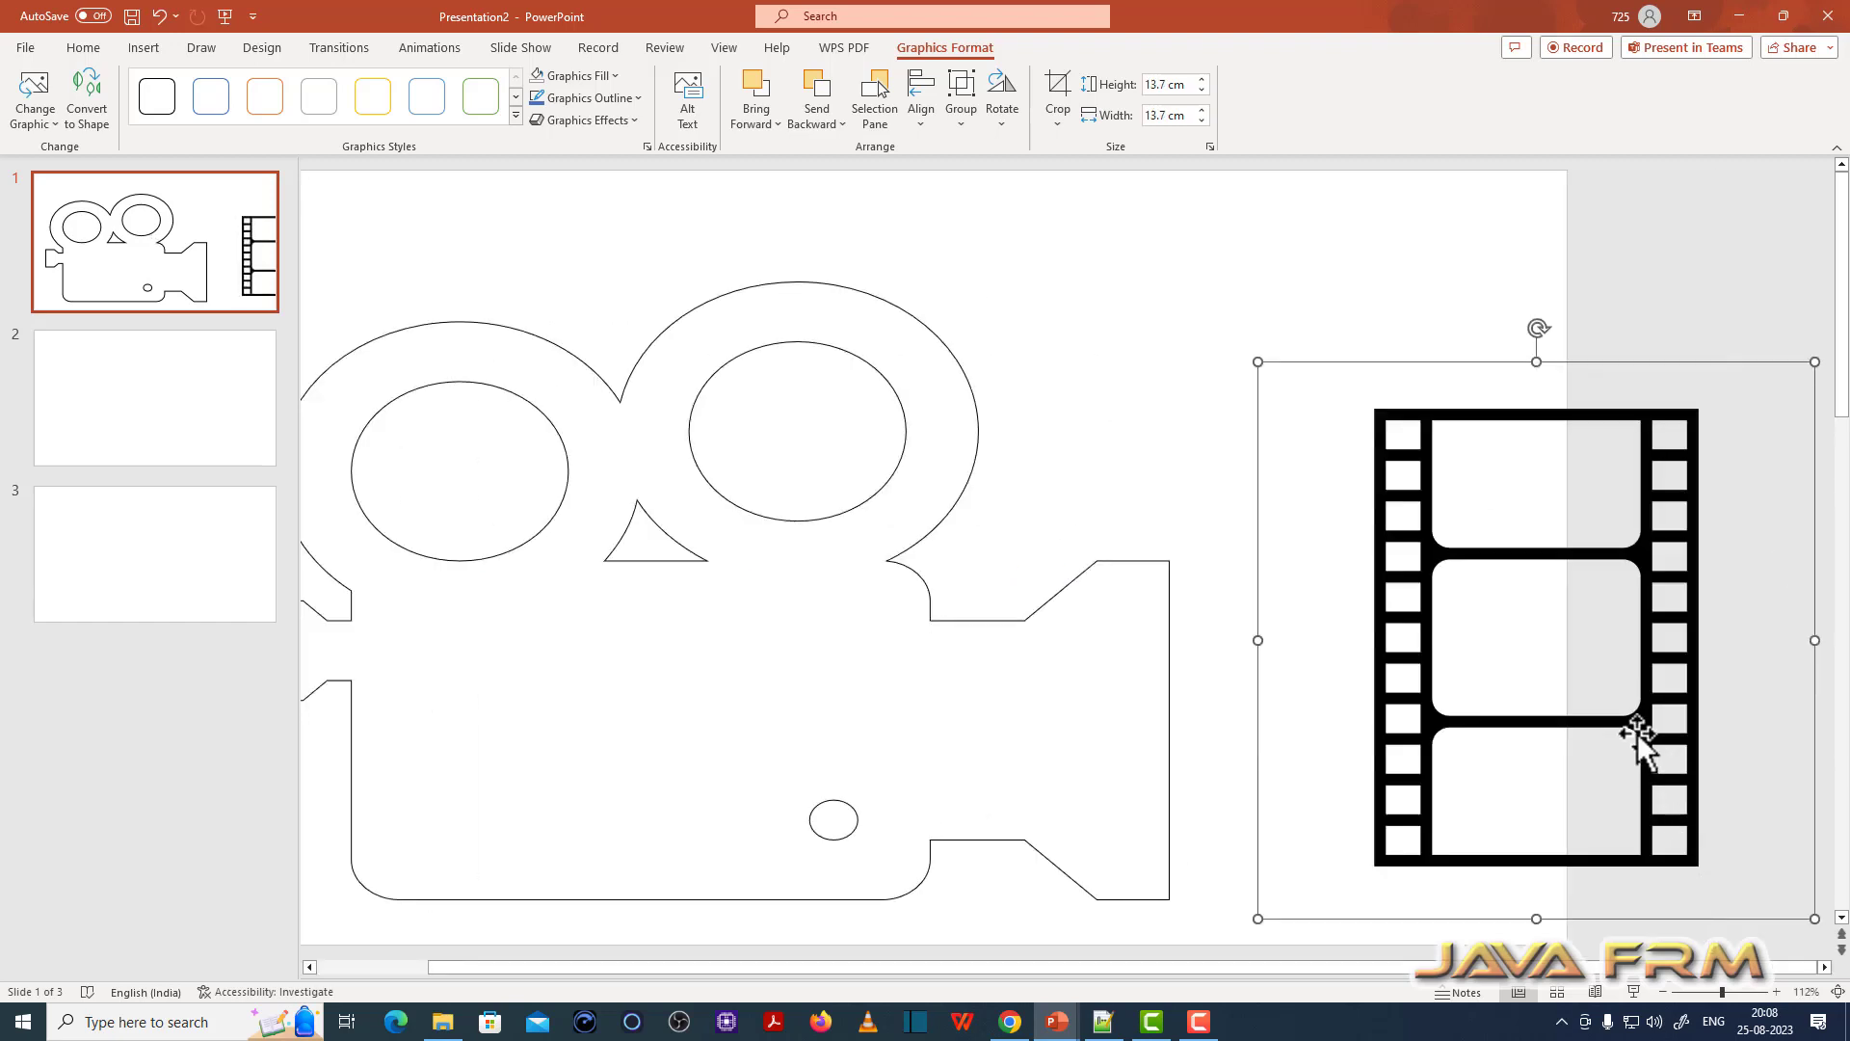
pyautogui.moveTo(1536, 727); pyautogui.dragTo(1404, 490)
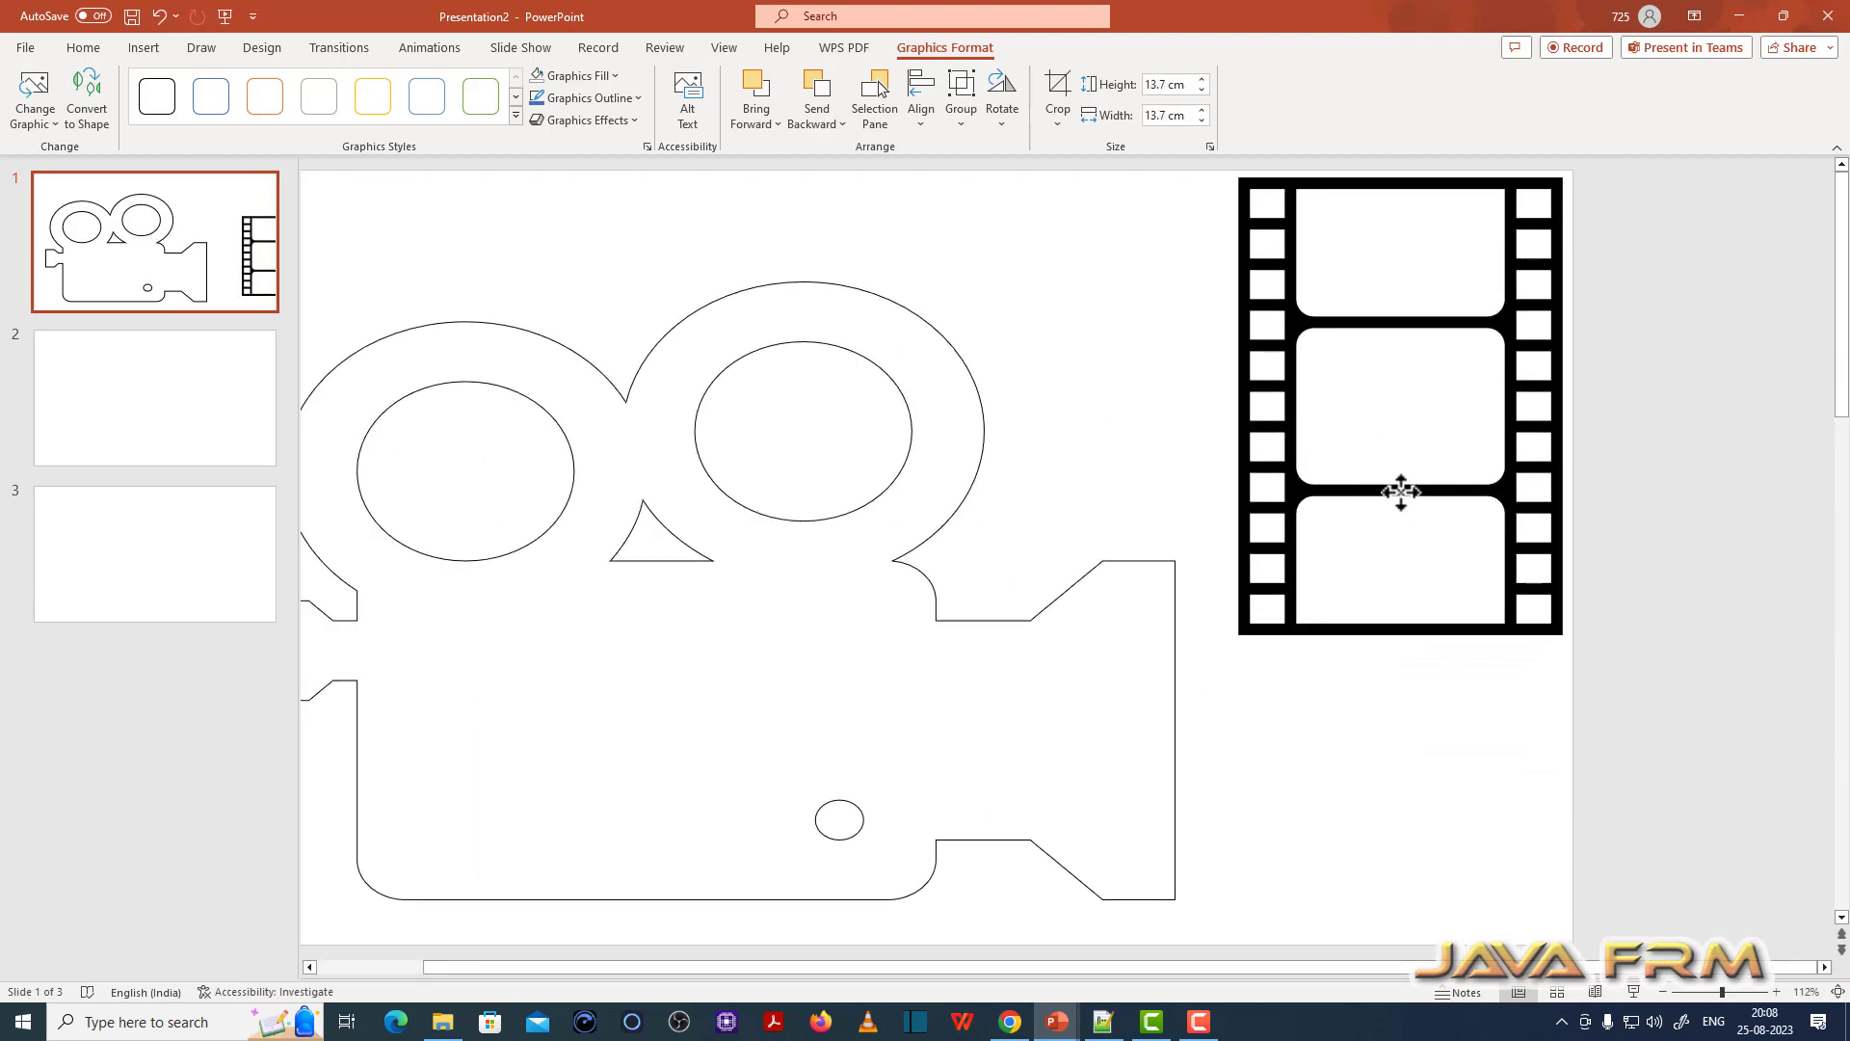
pyautogui.moveTo(1404, 491); pyautogui.dragTo(1405, 491)
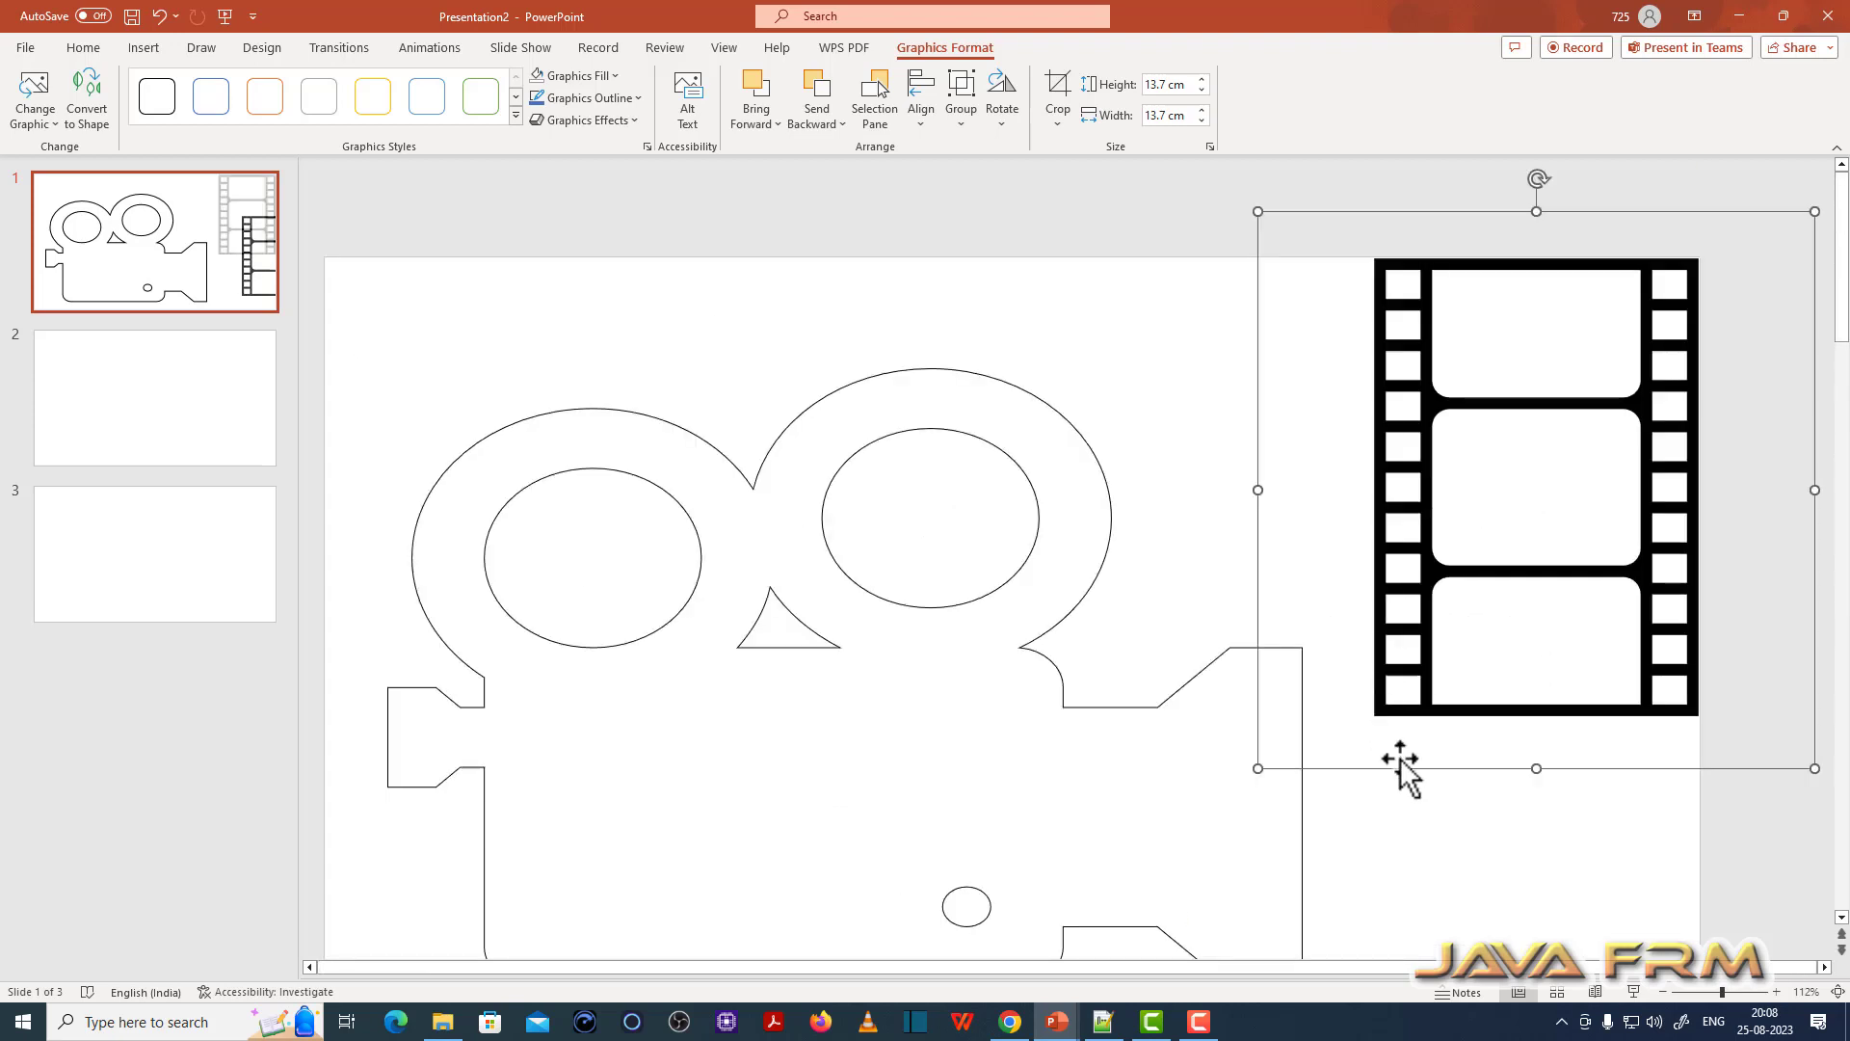
# Step: Stretch the film strip down the right edge to the slide bottom, then go to slide 2
pyautogui.moveTo(1536, 768); pyautogui.dragTo(1536, 915)
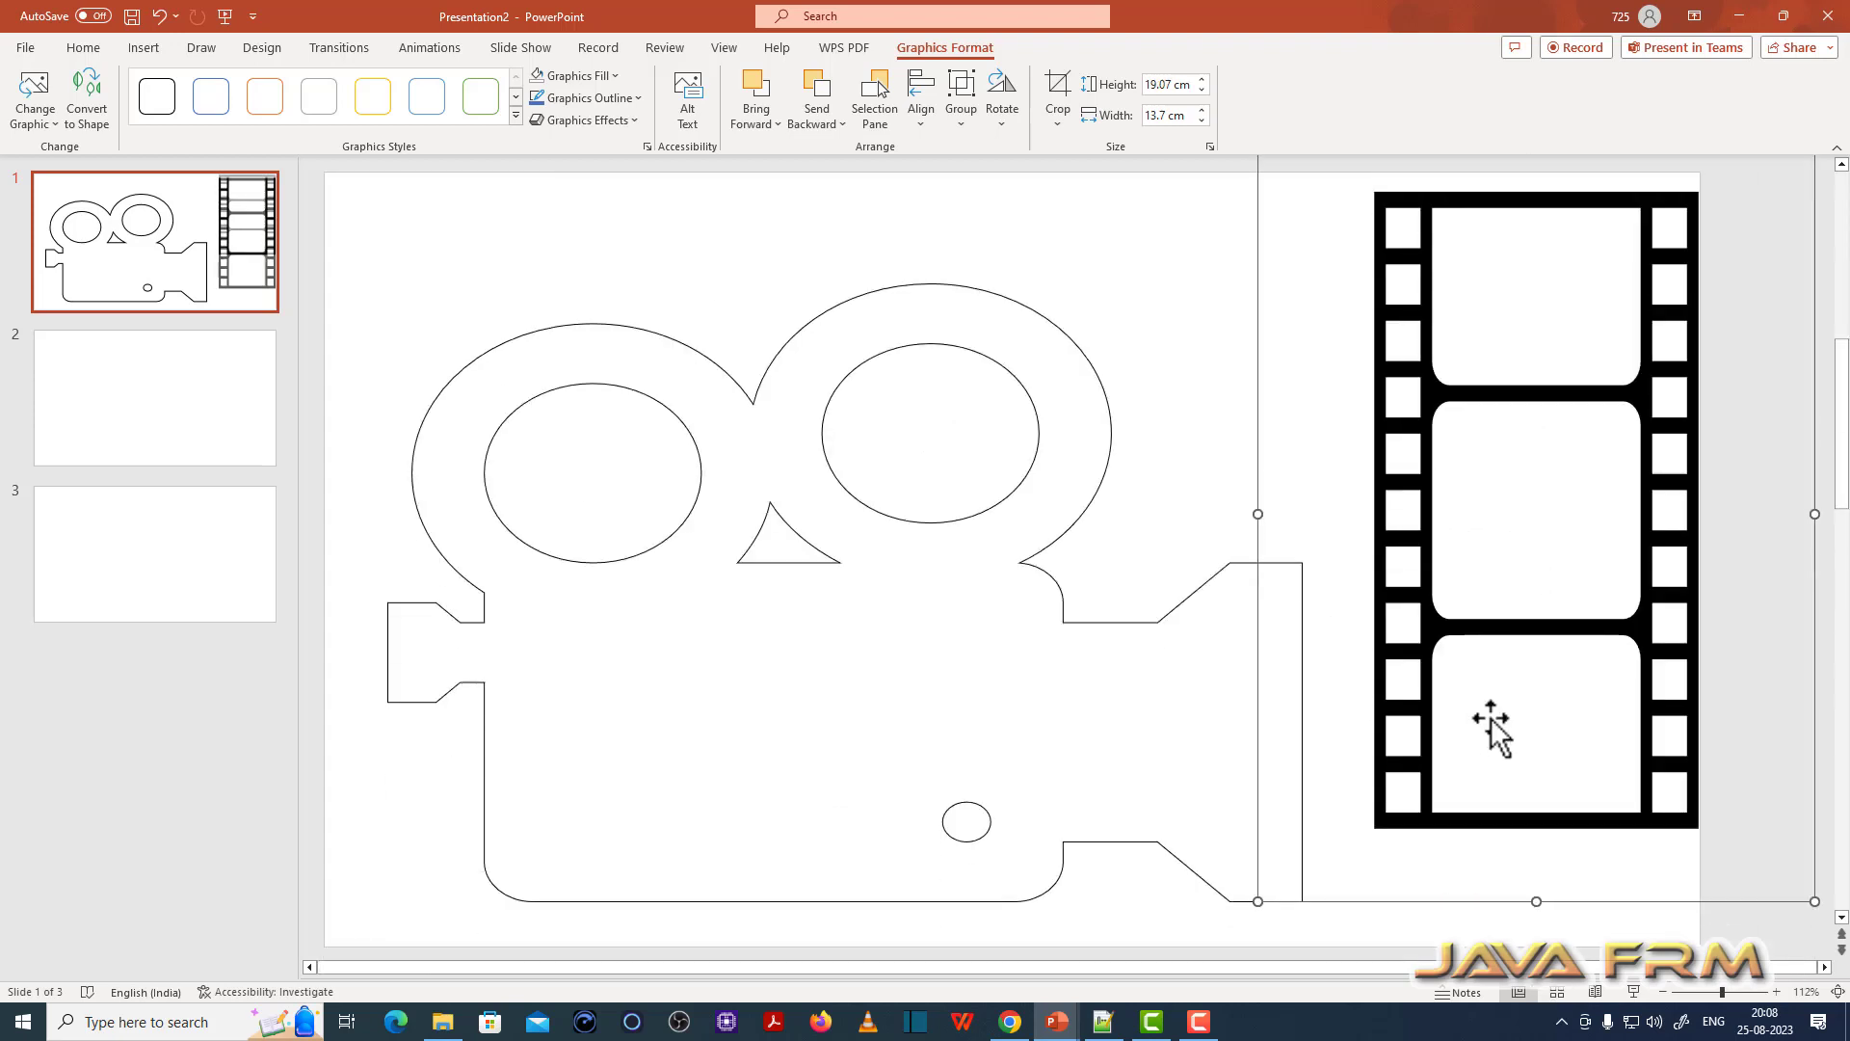
pyautogui.scroll(-3, 1498, 722)
pyautogui.scroll(3, 1497, 717)
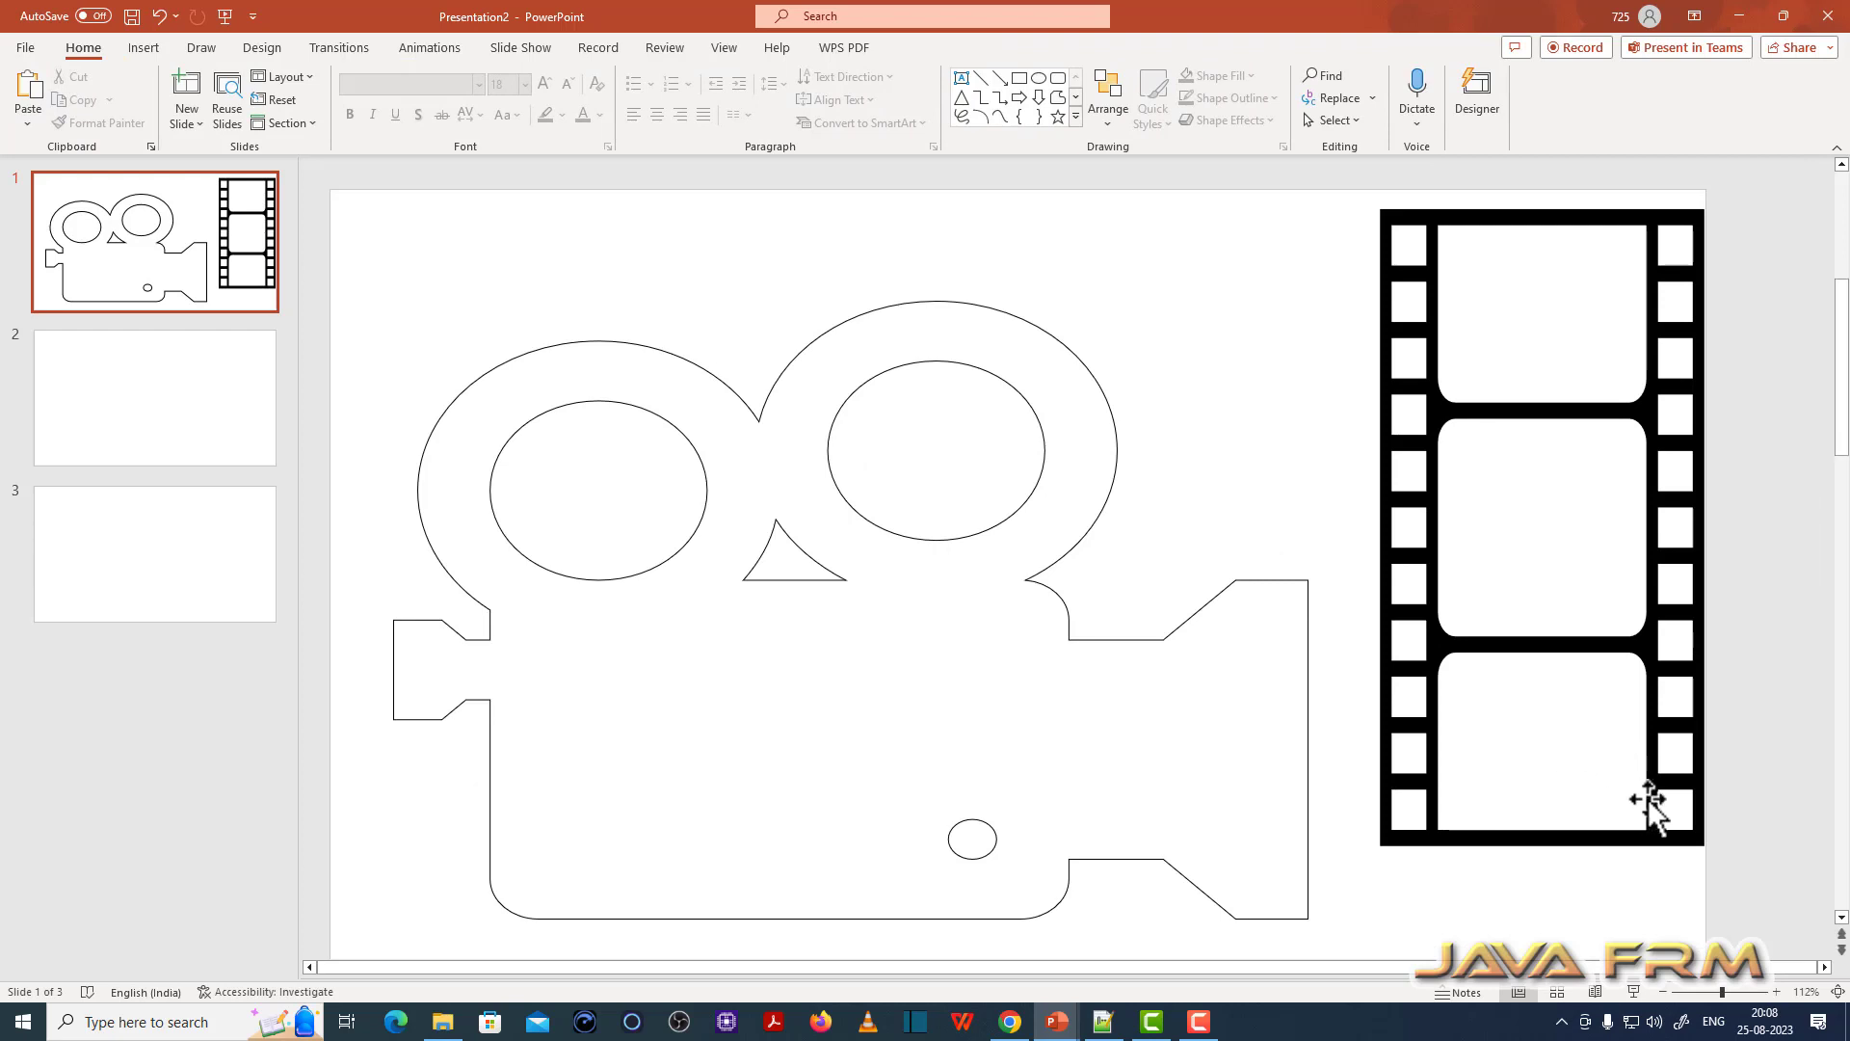
pyautogui.scroll(-1, 1842, 468)
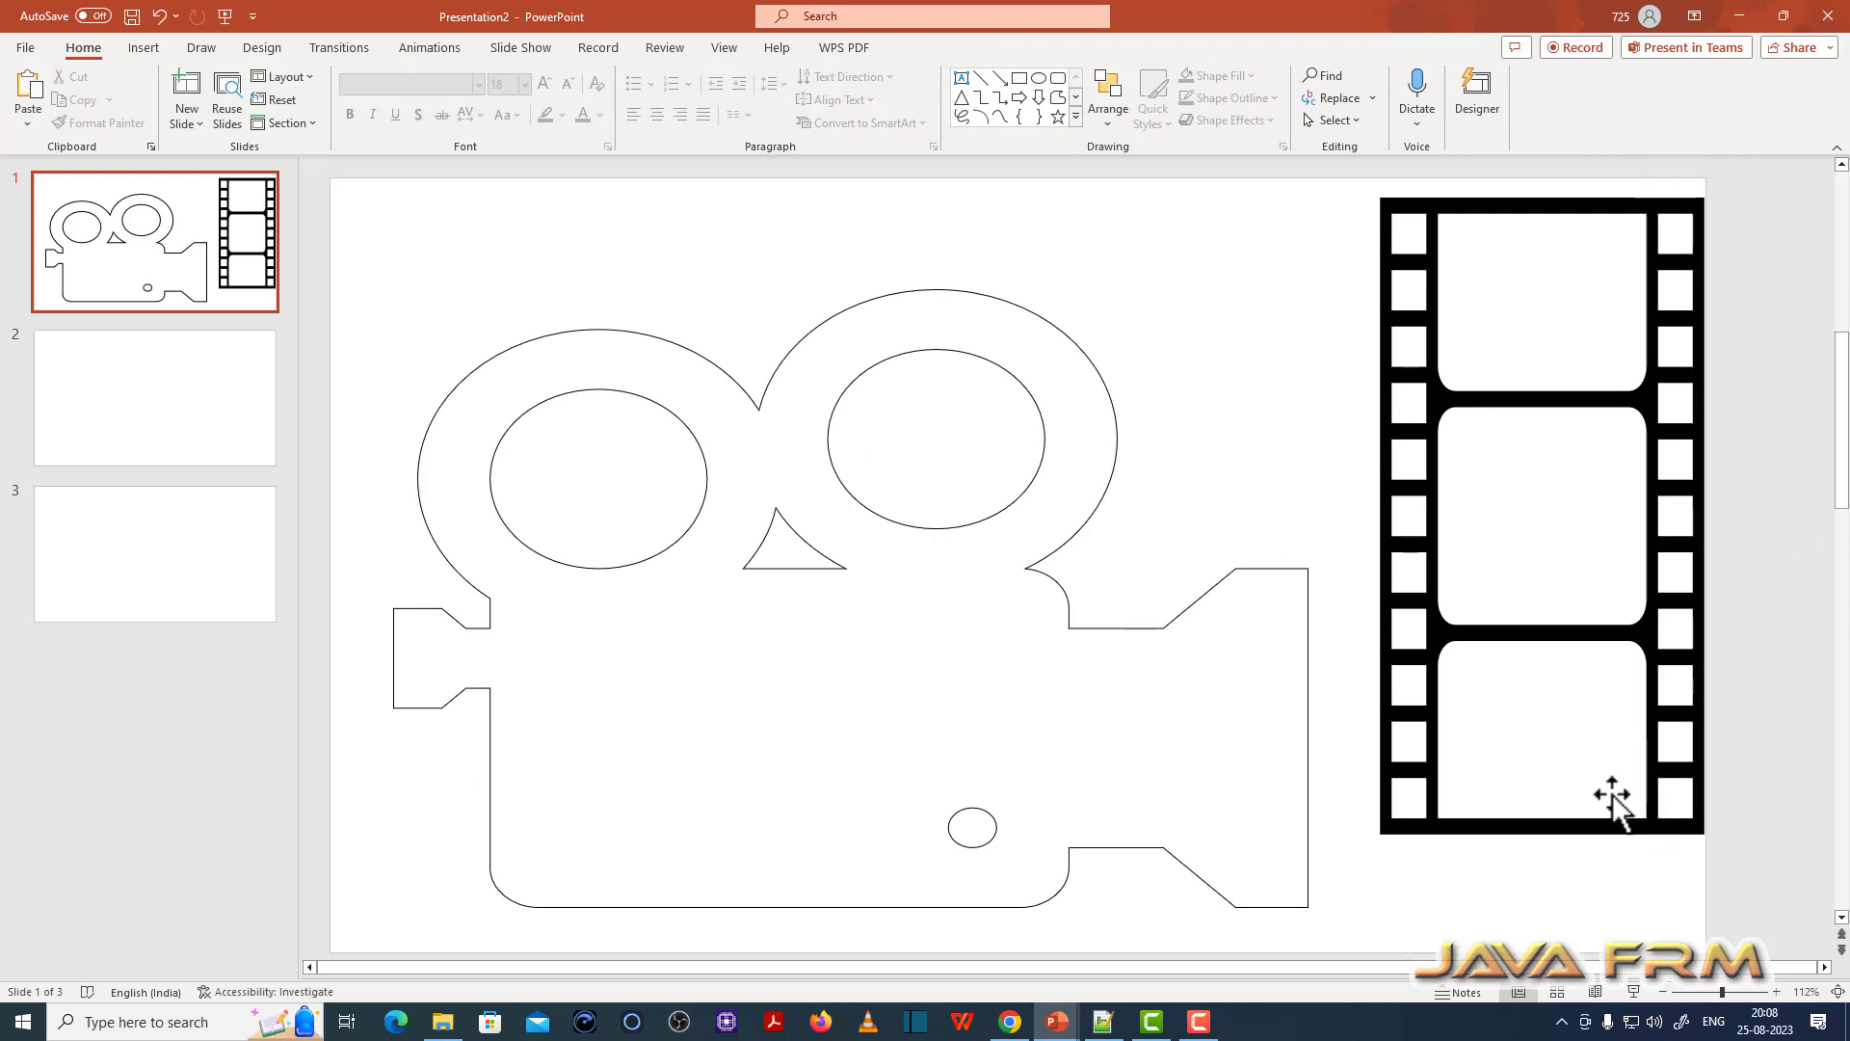
pyautogui.click(1580, 834)
pyautogui.moveTo(1536, 907); pyautogui.dragTo(1537, 964)
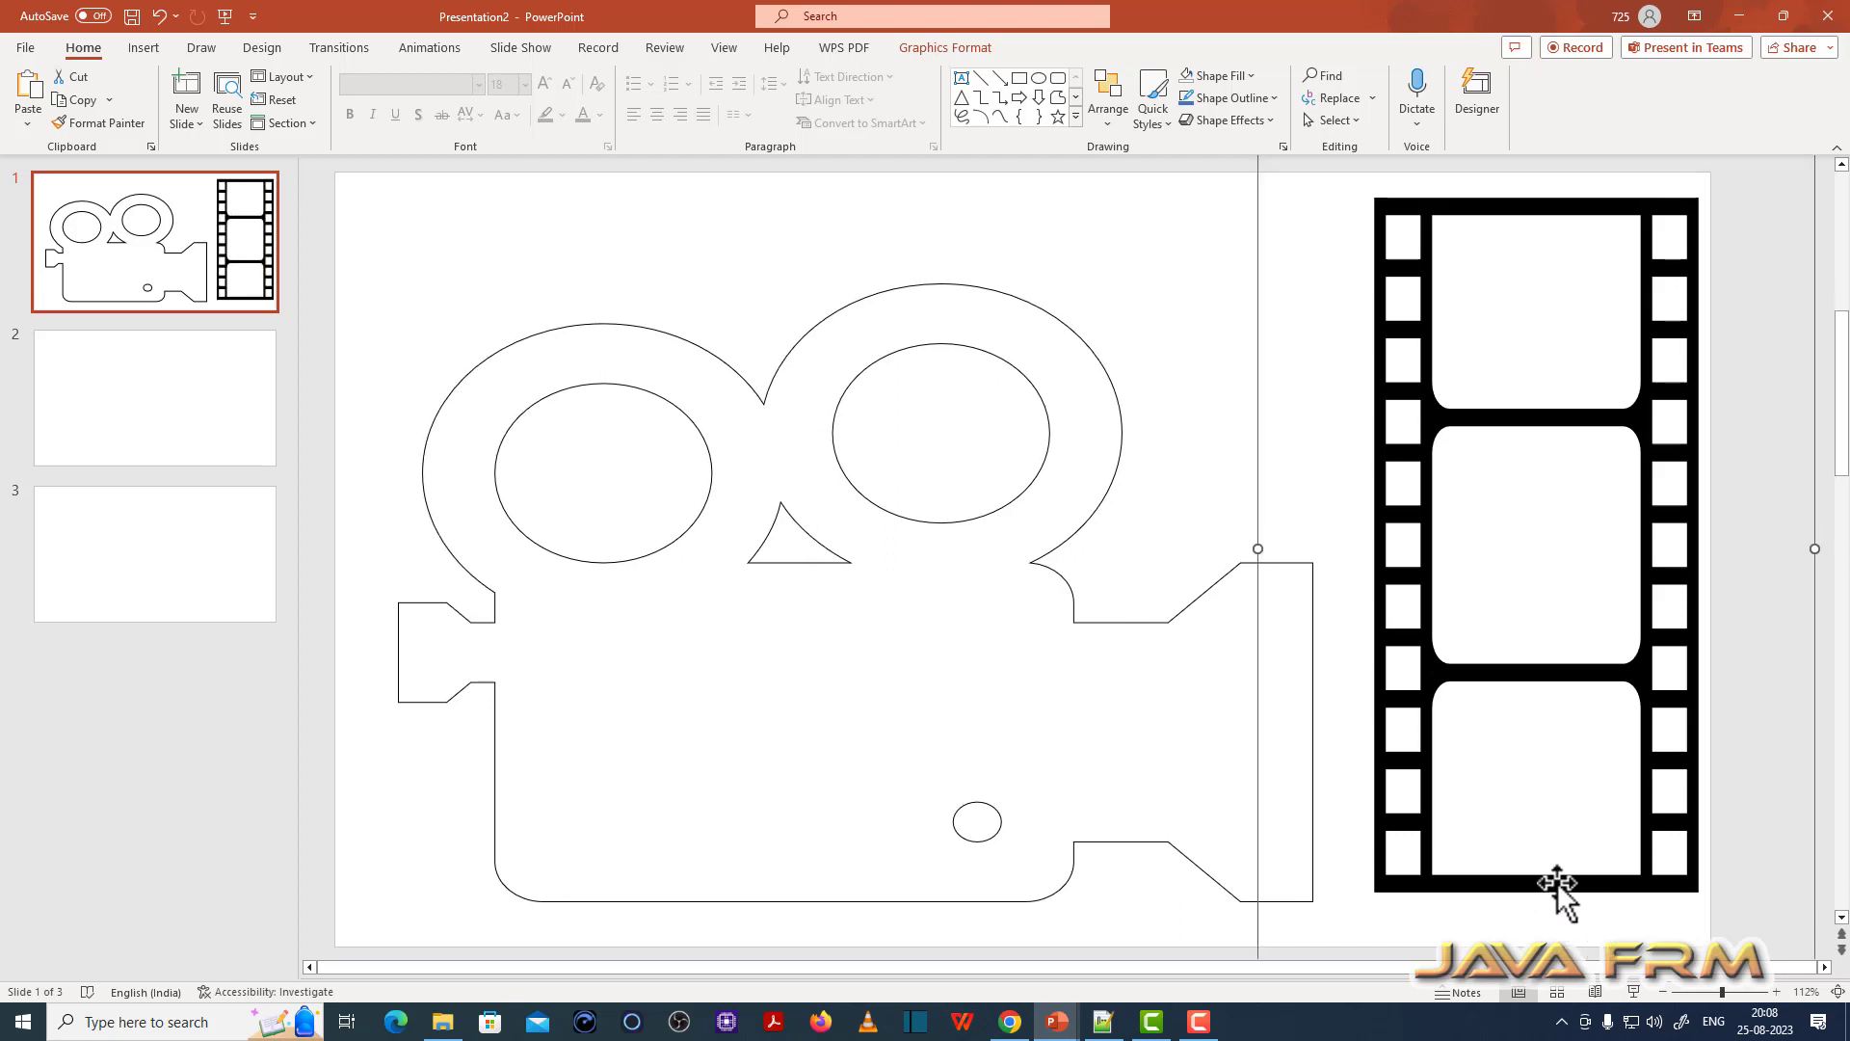
pyautogui.moveTo(1555, 887); pyautogui.dragTo(1562, 885)
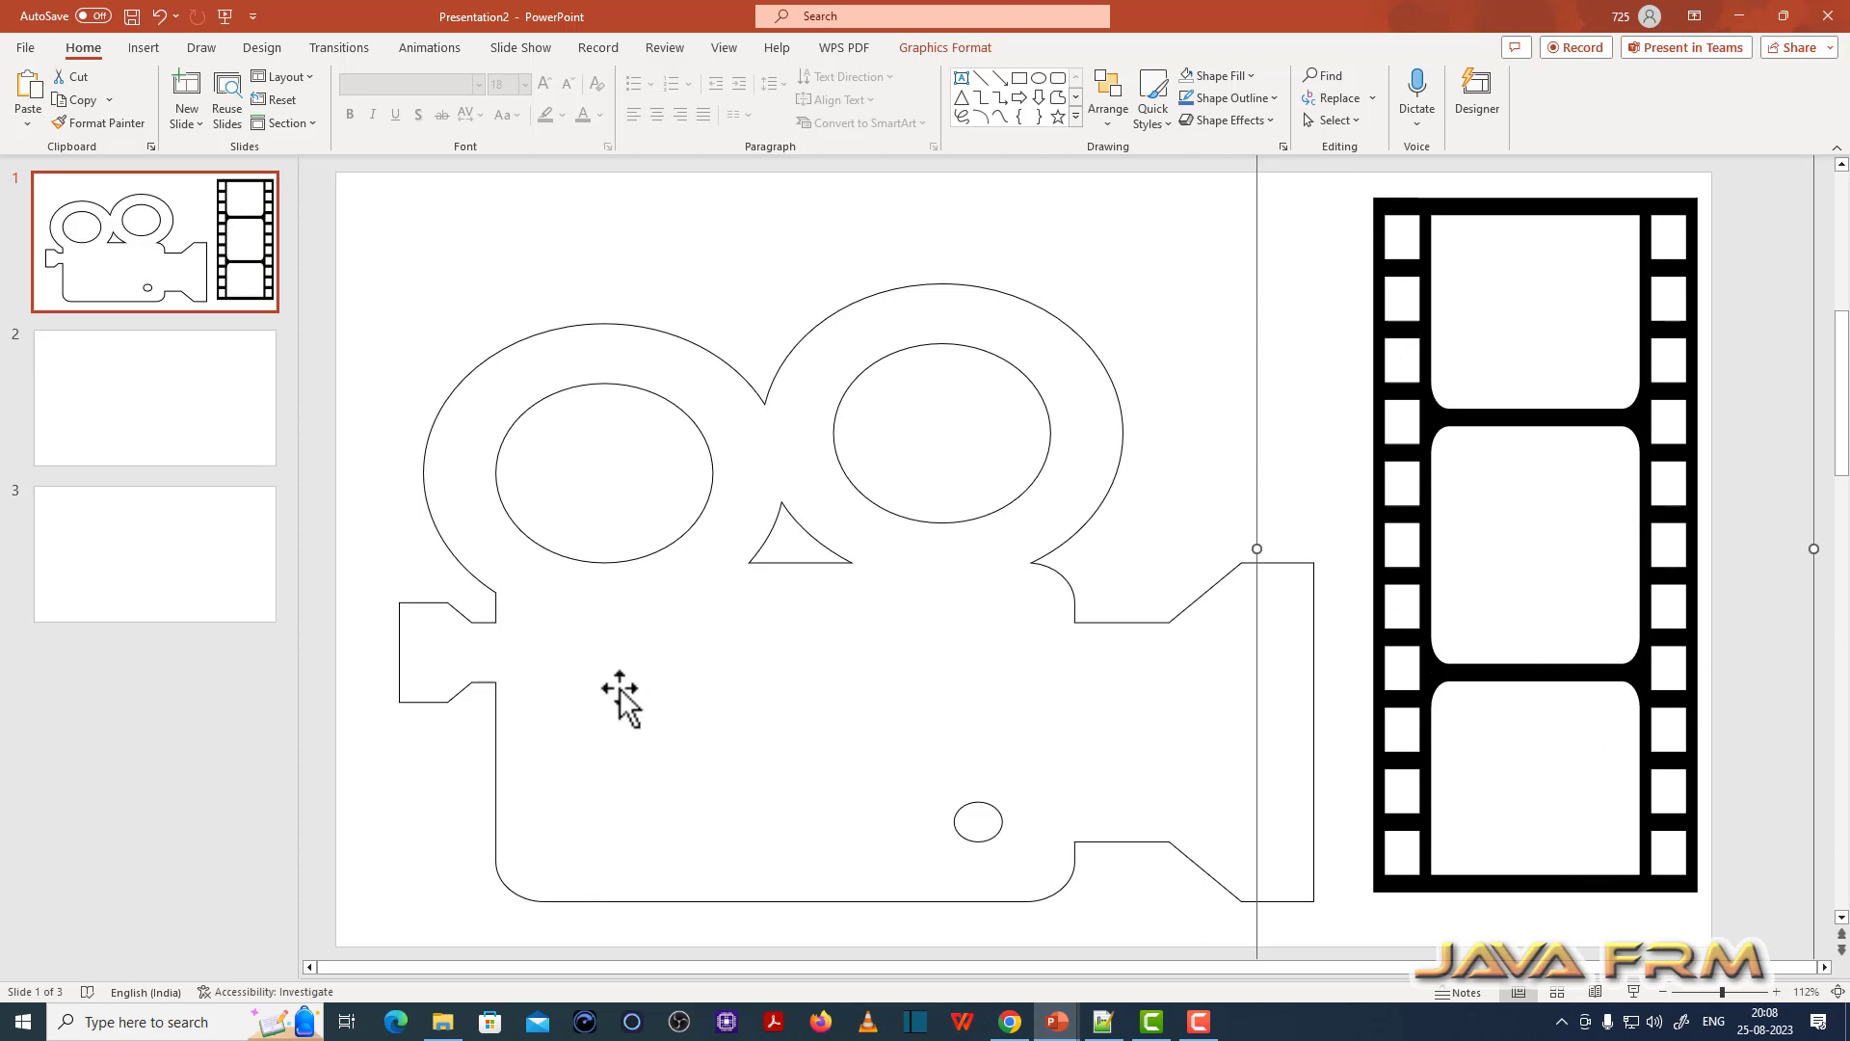
pyautogui.click(154, 417)
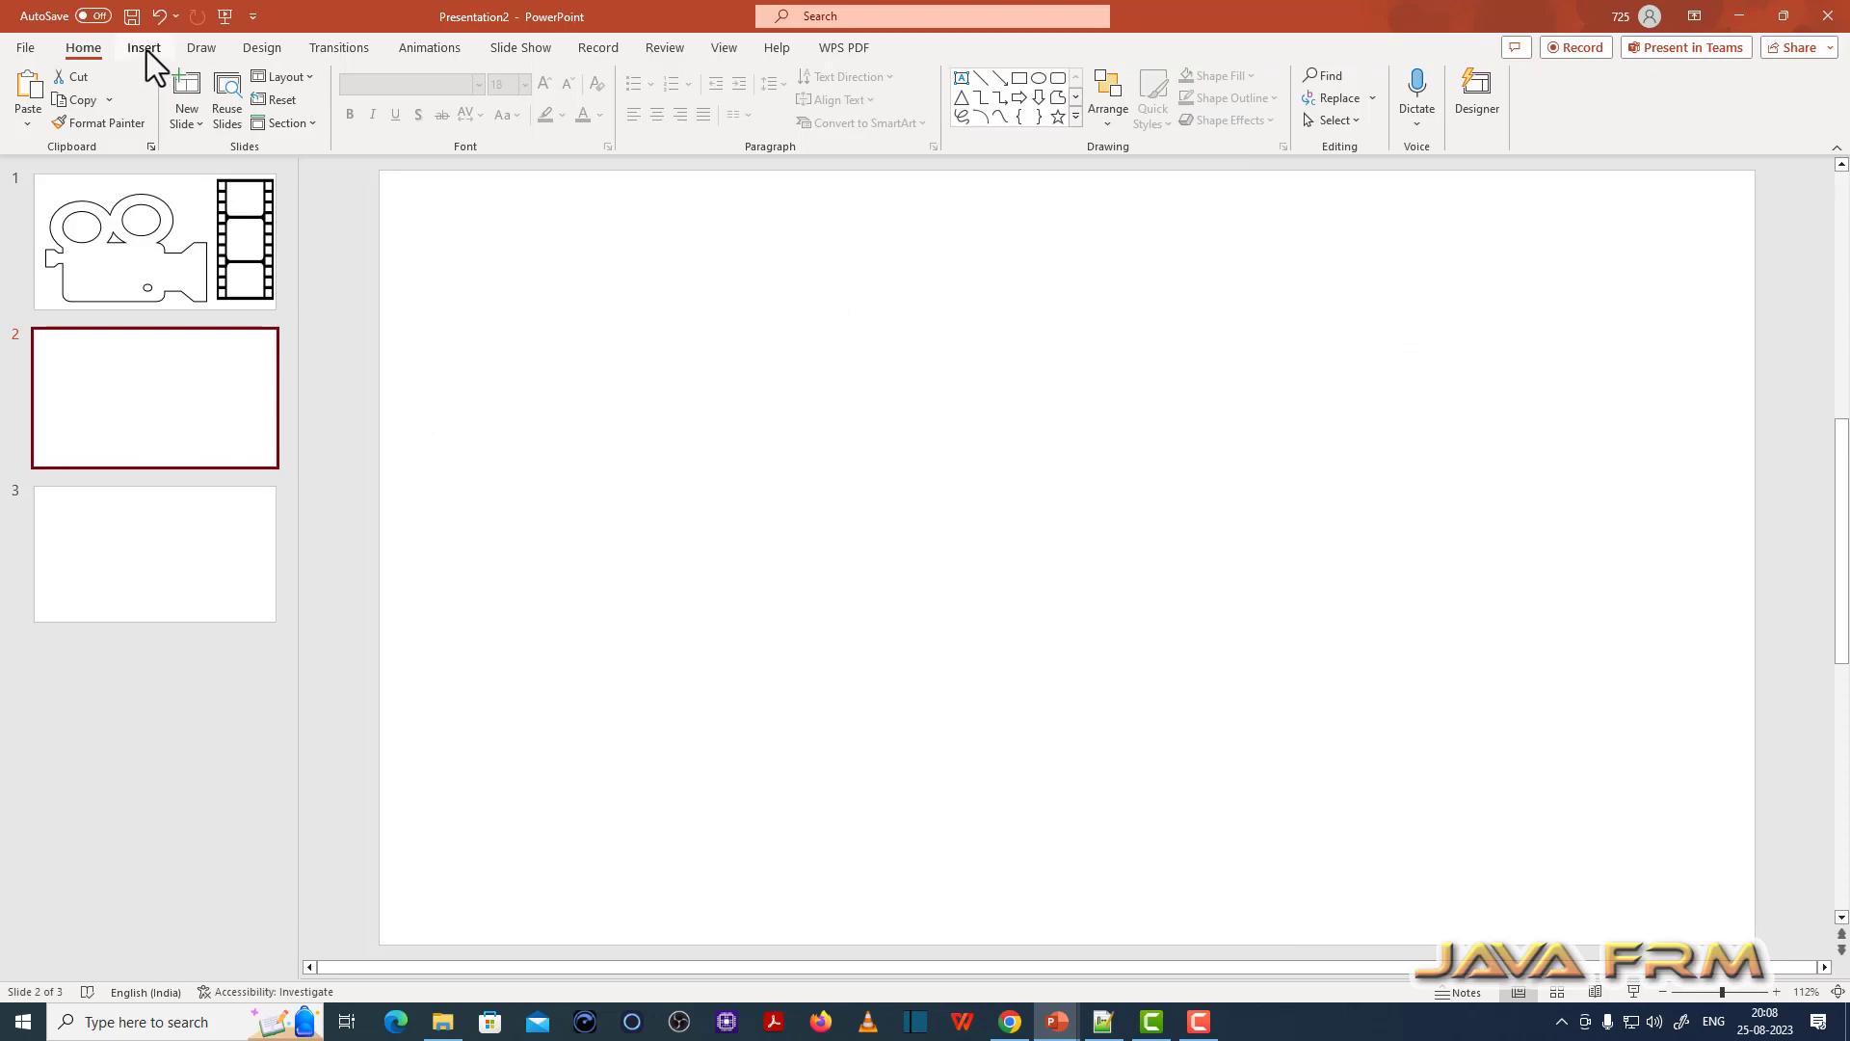
# Step: Insert the stock photo of the woman in a brown apron onto slide 2
pyautogui.click(146, 49)
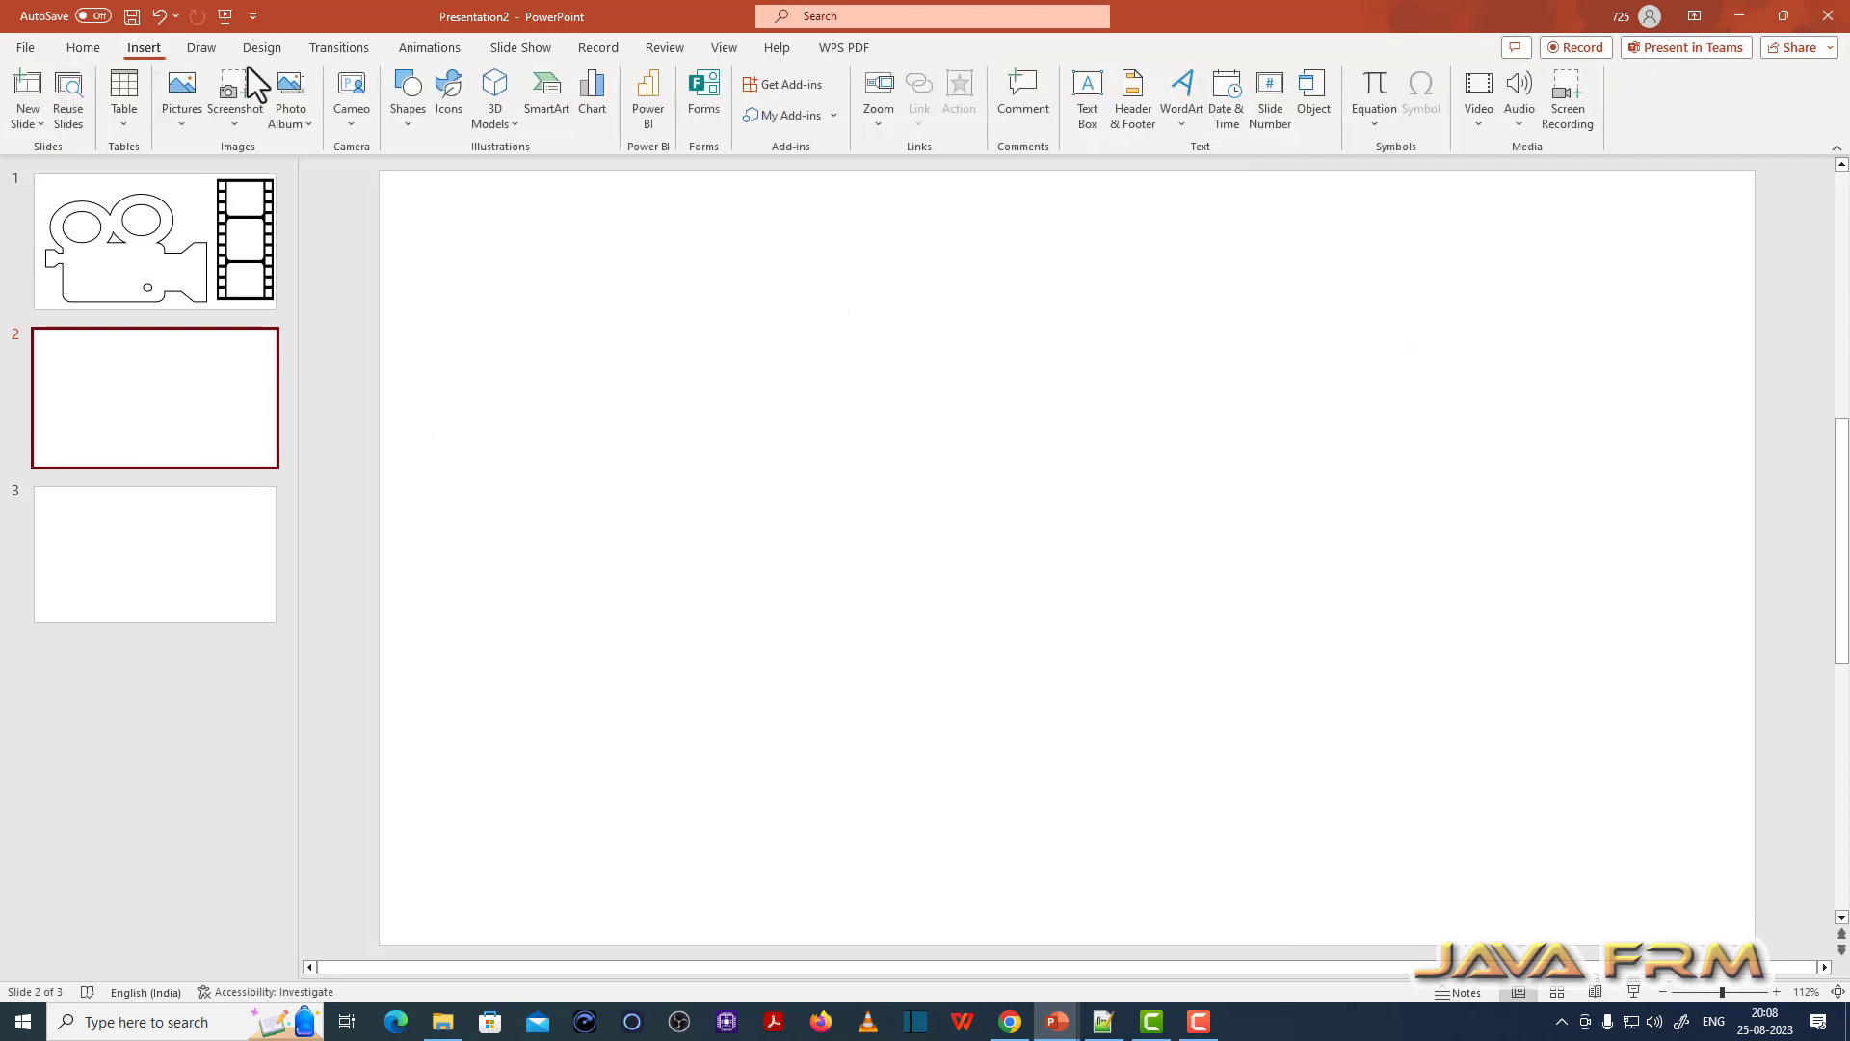
pyautogui.click(448, 96)
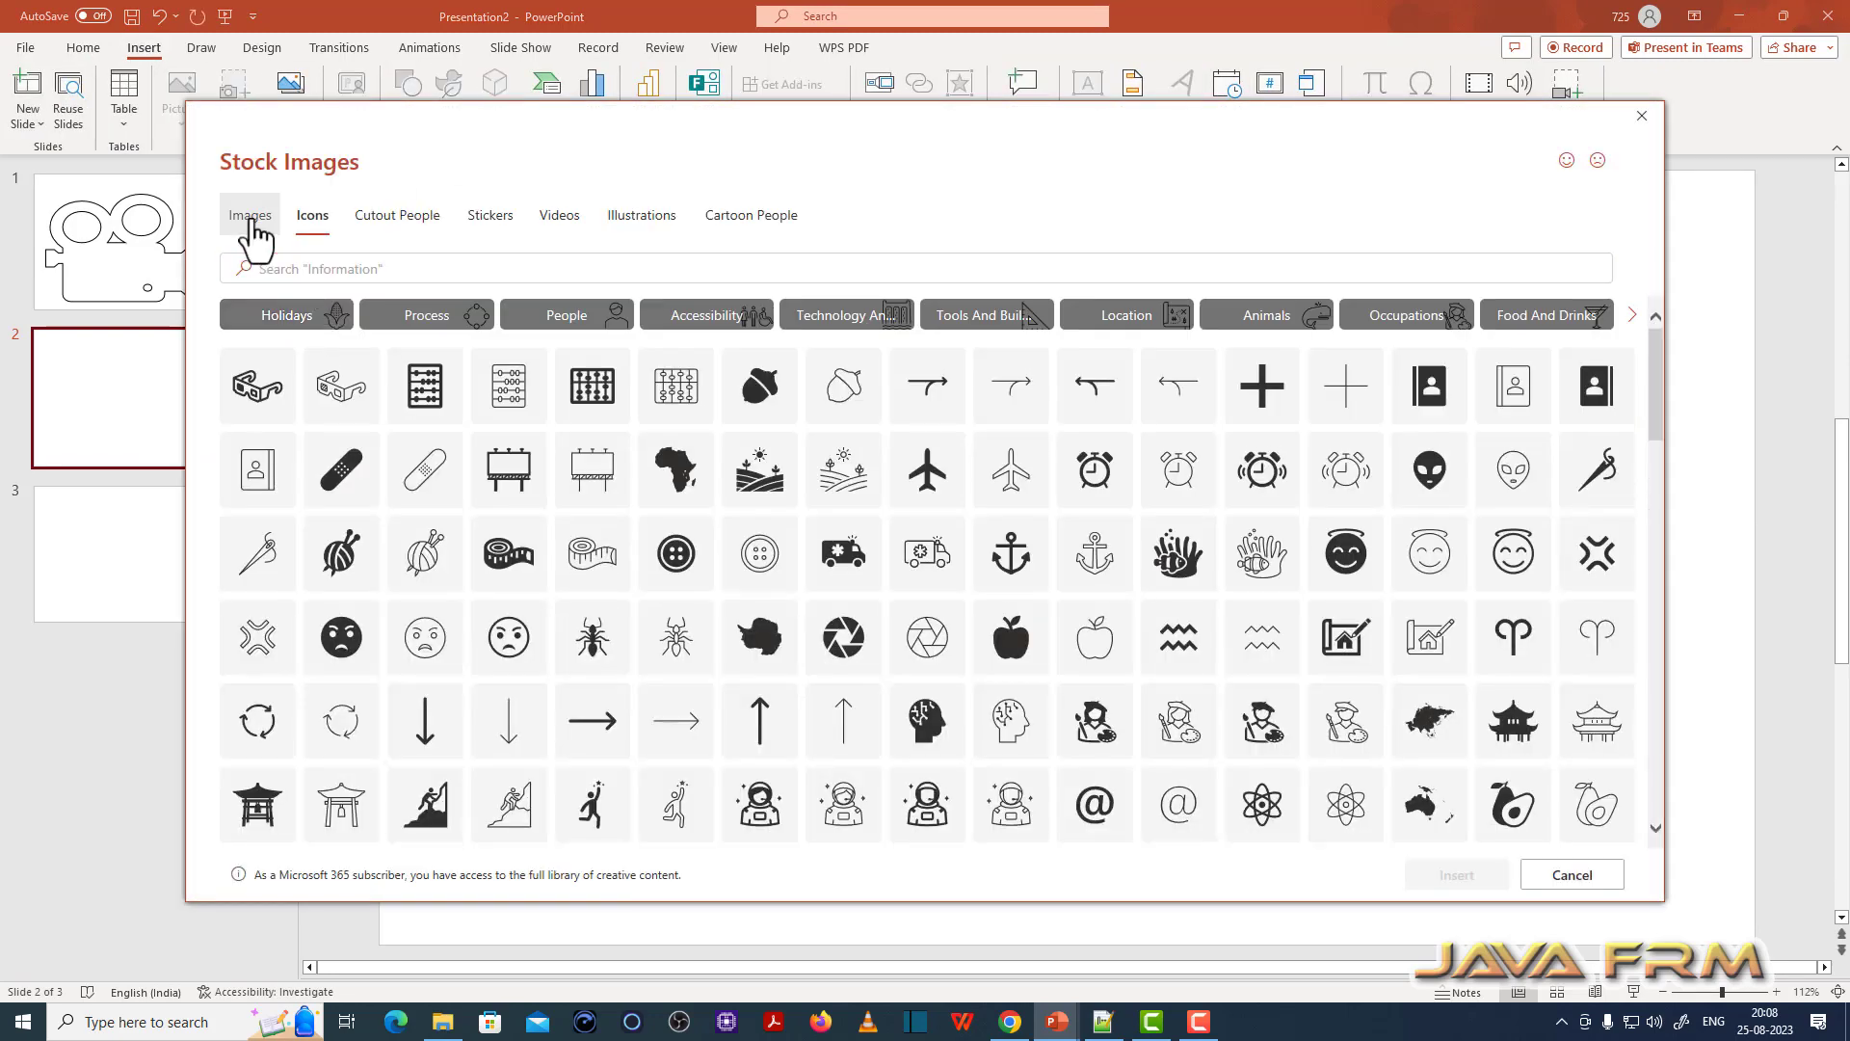
pyautogui.click(250, 215)
pyautogui.scroll(-5, 645, 591)
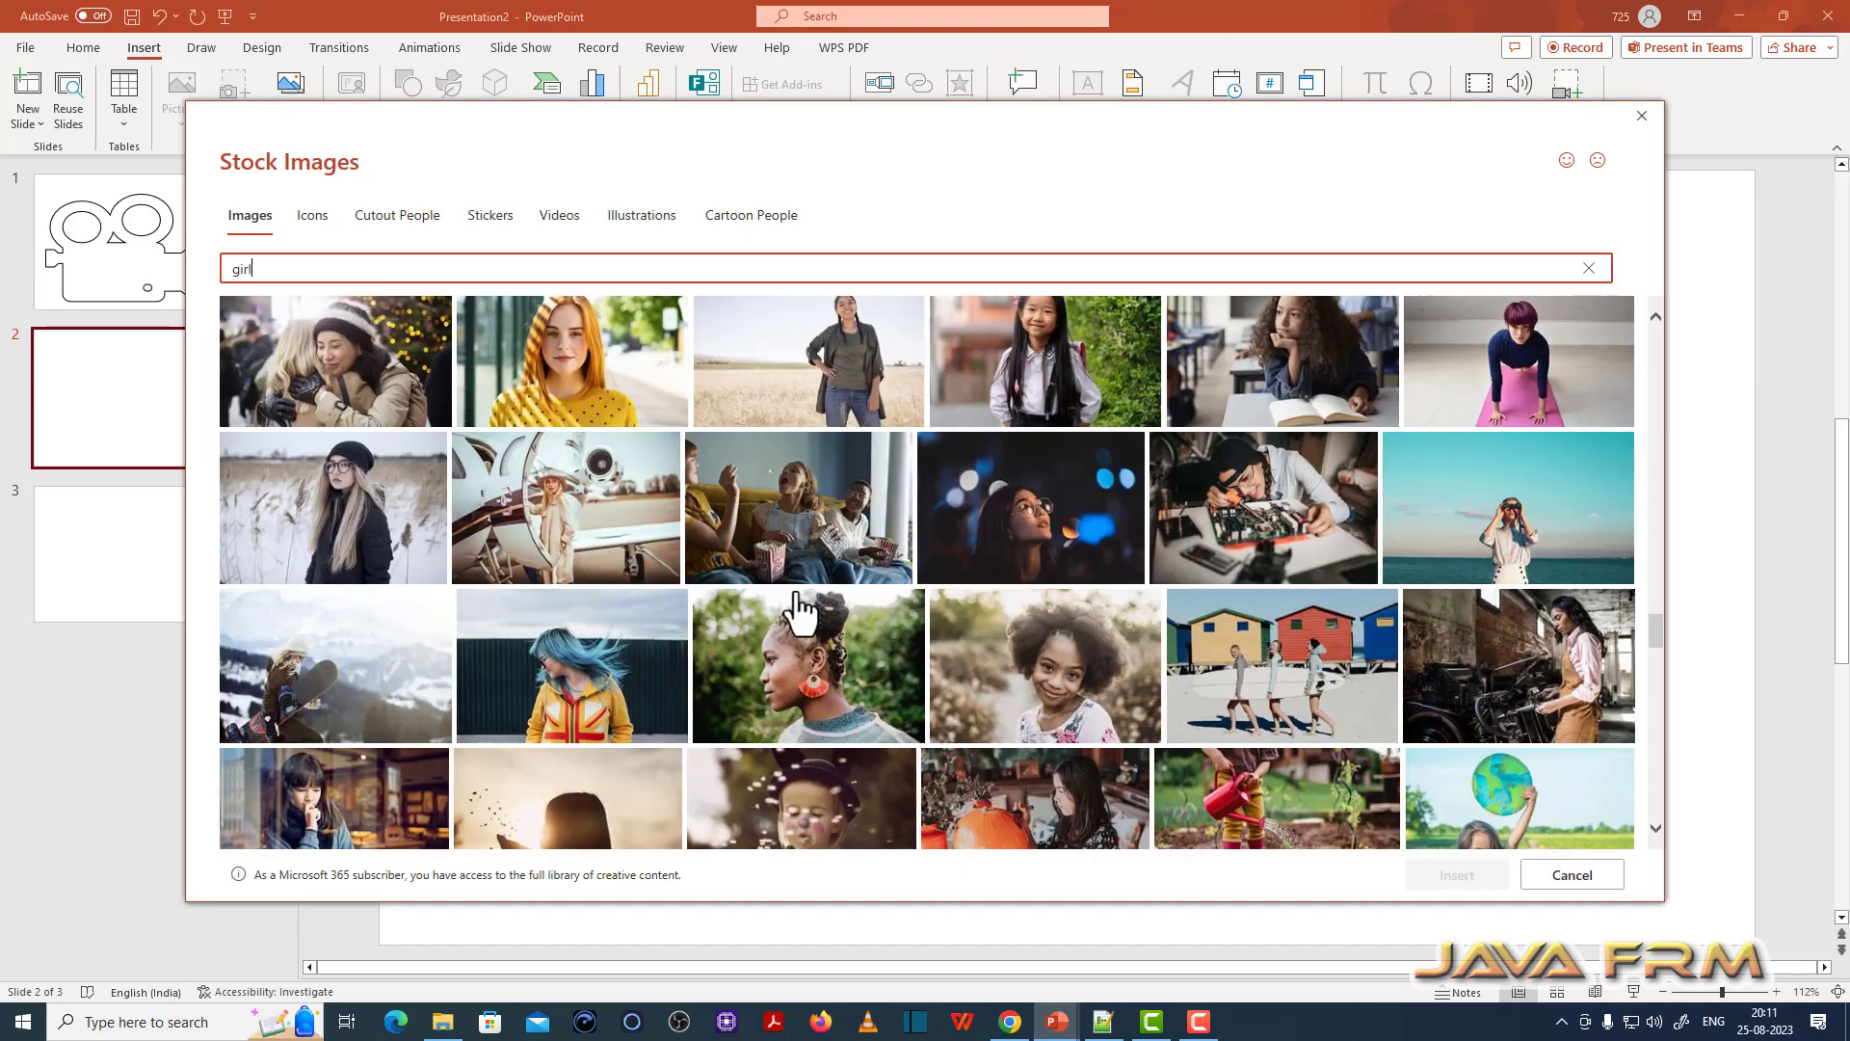
pyautogui.scroll(-1, 798, 609)
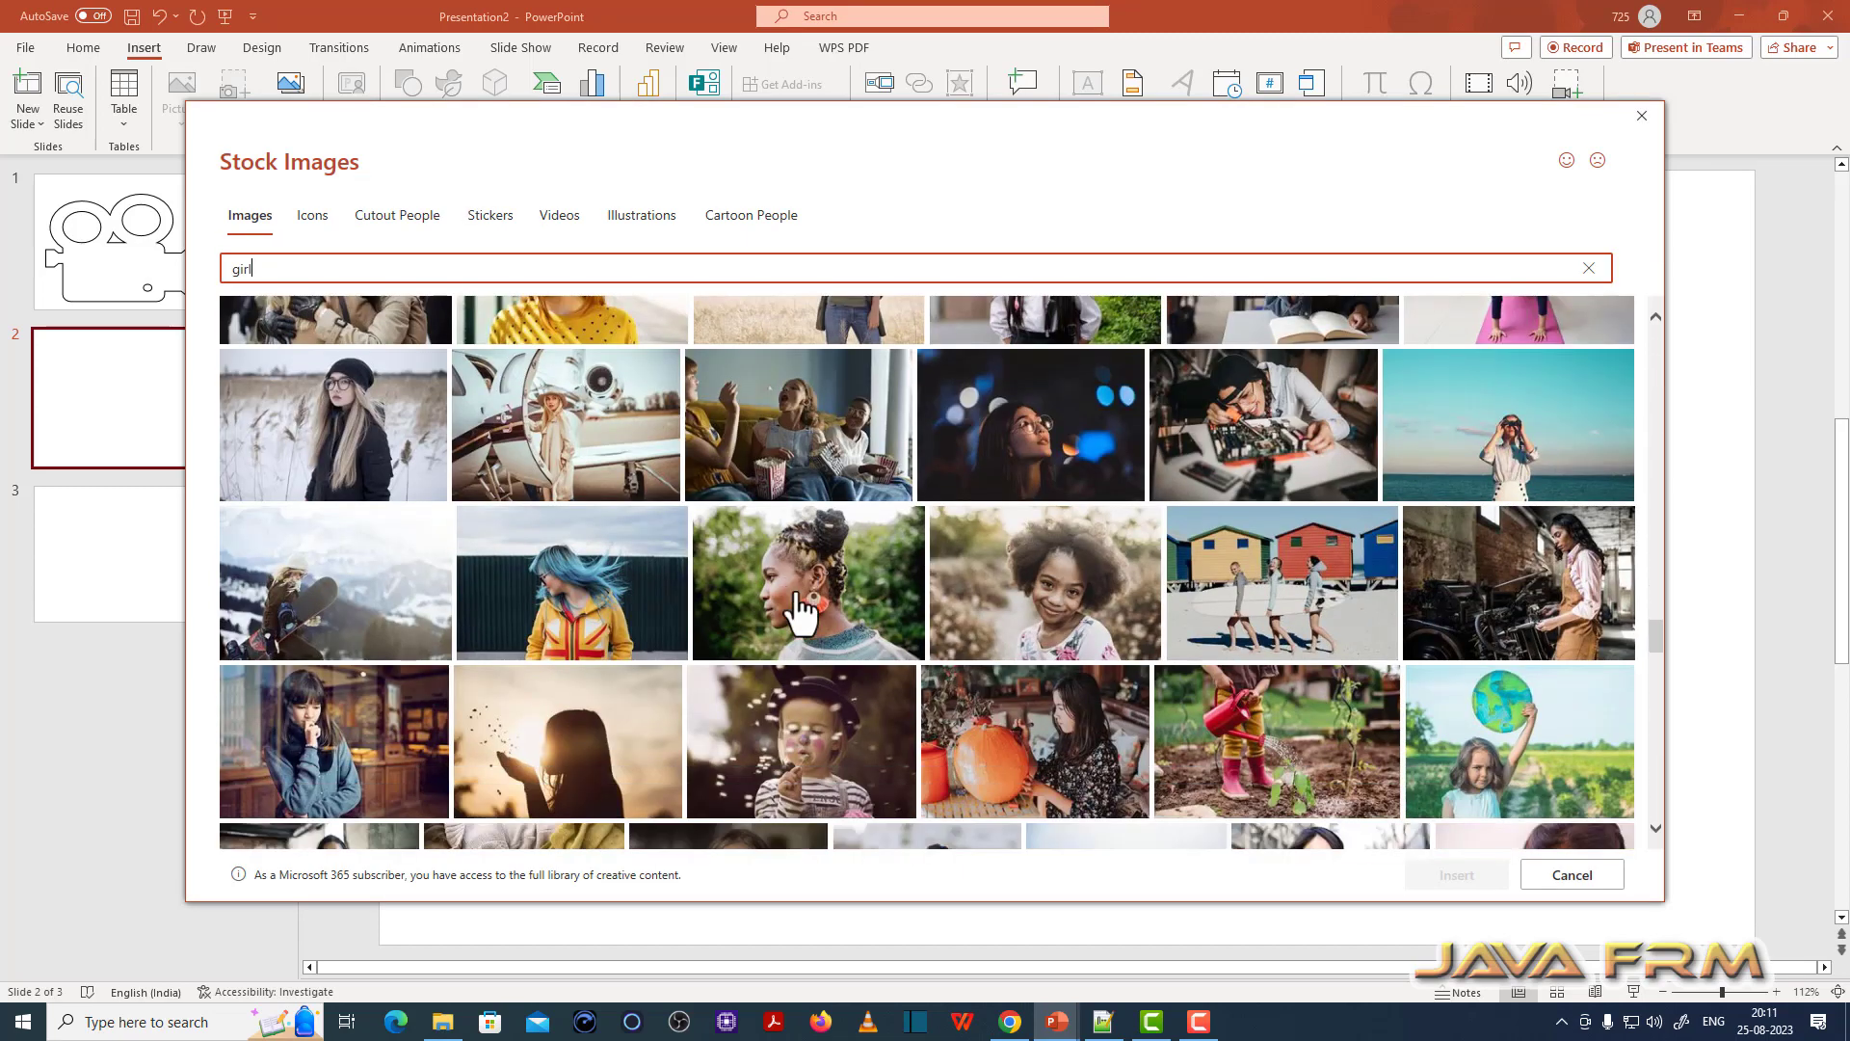
pyautogui.scroll(-2, 798, 609)
pyautogui.scroll(-3, 526, 582)
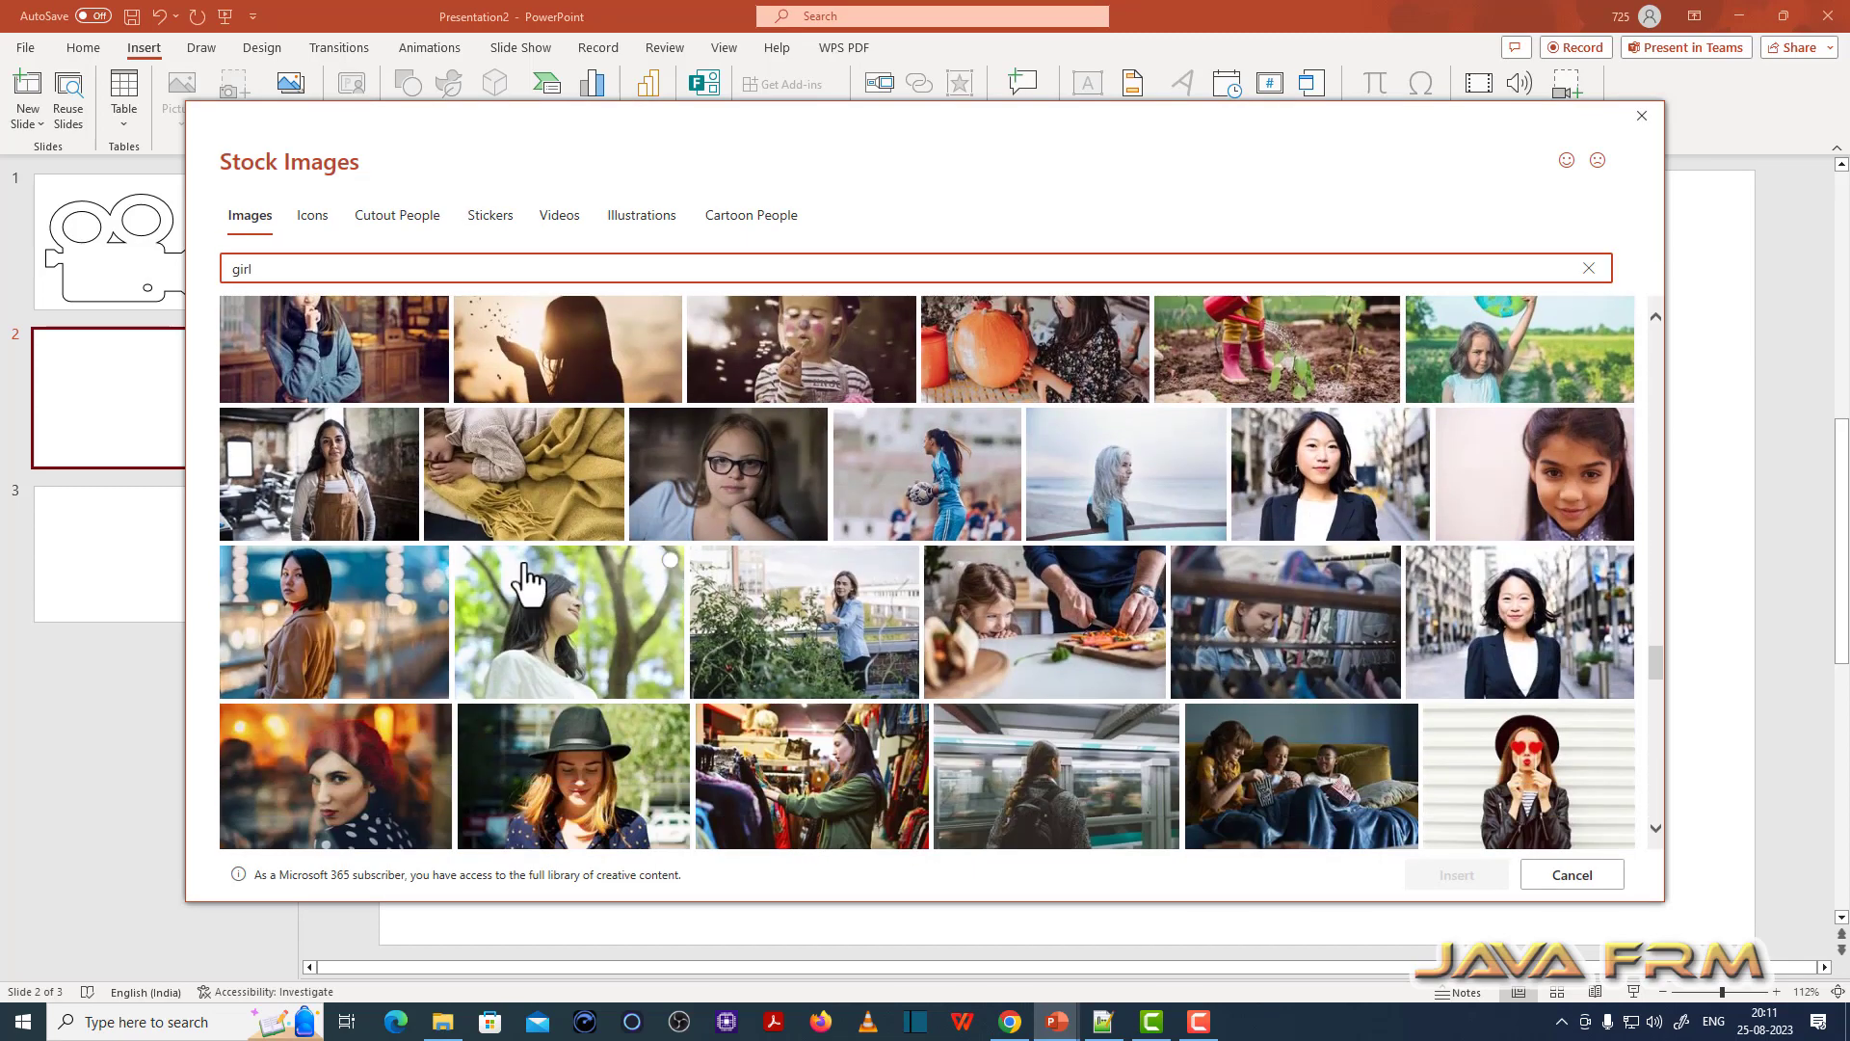
pyautogui.click(318, 493)
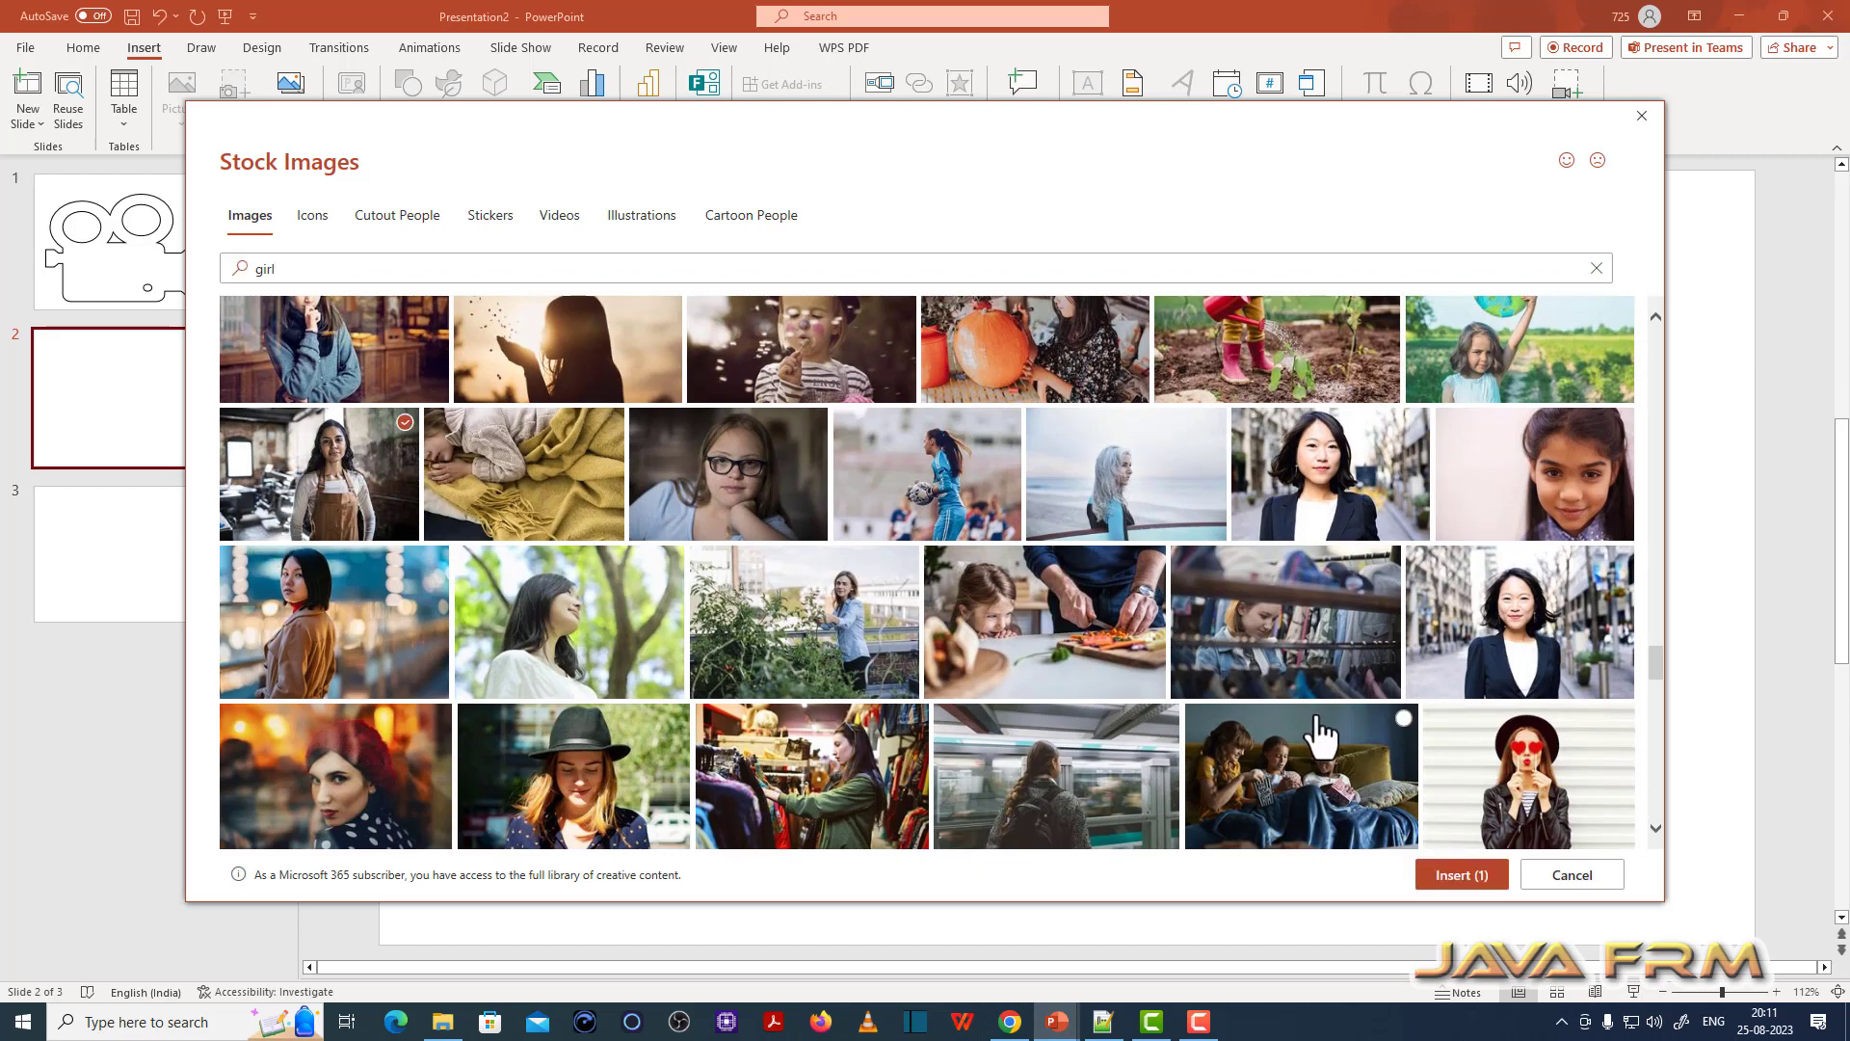
pyautogui.click(1461, 875)
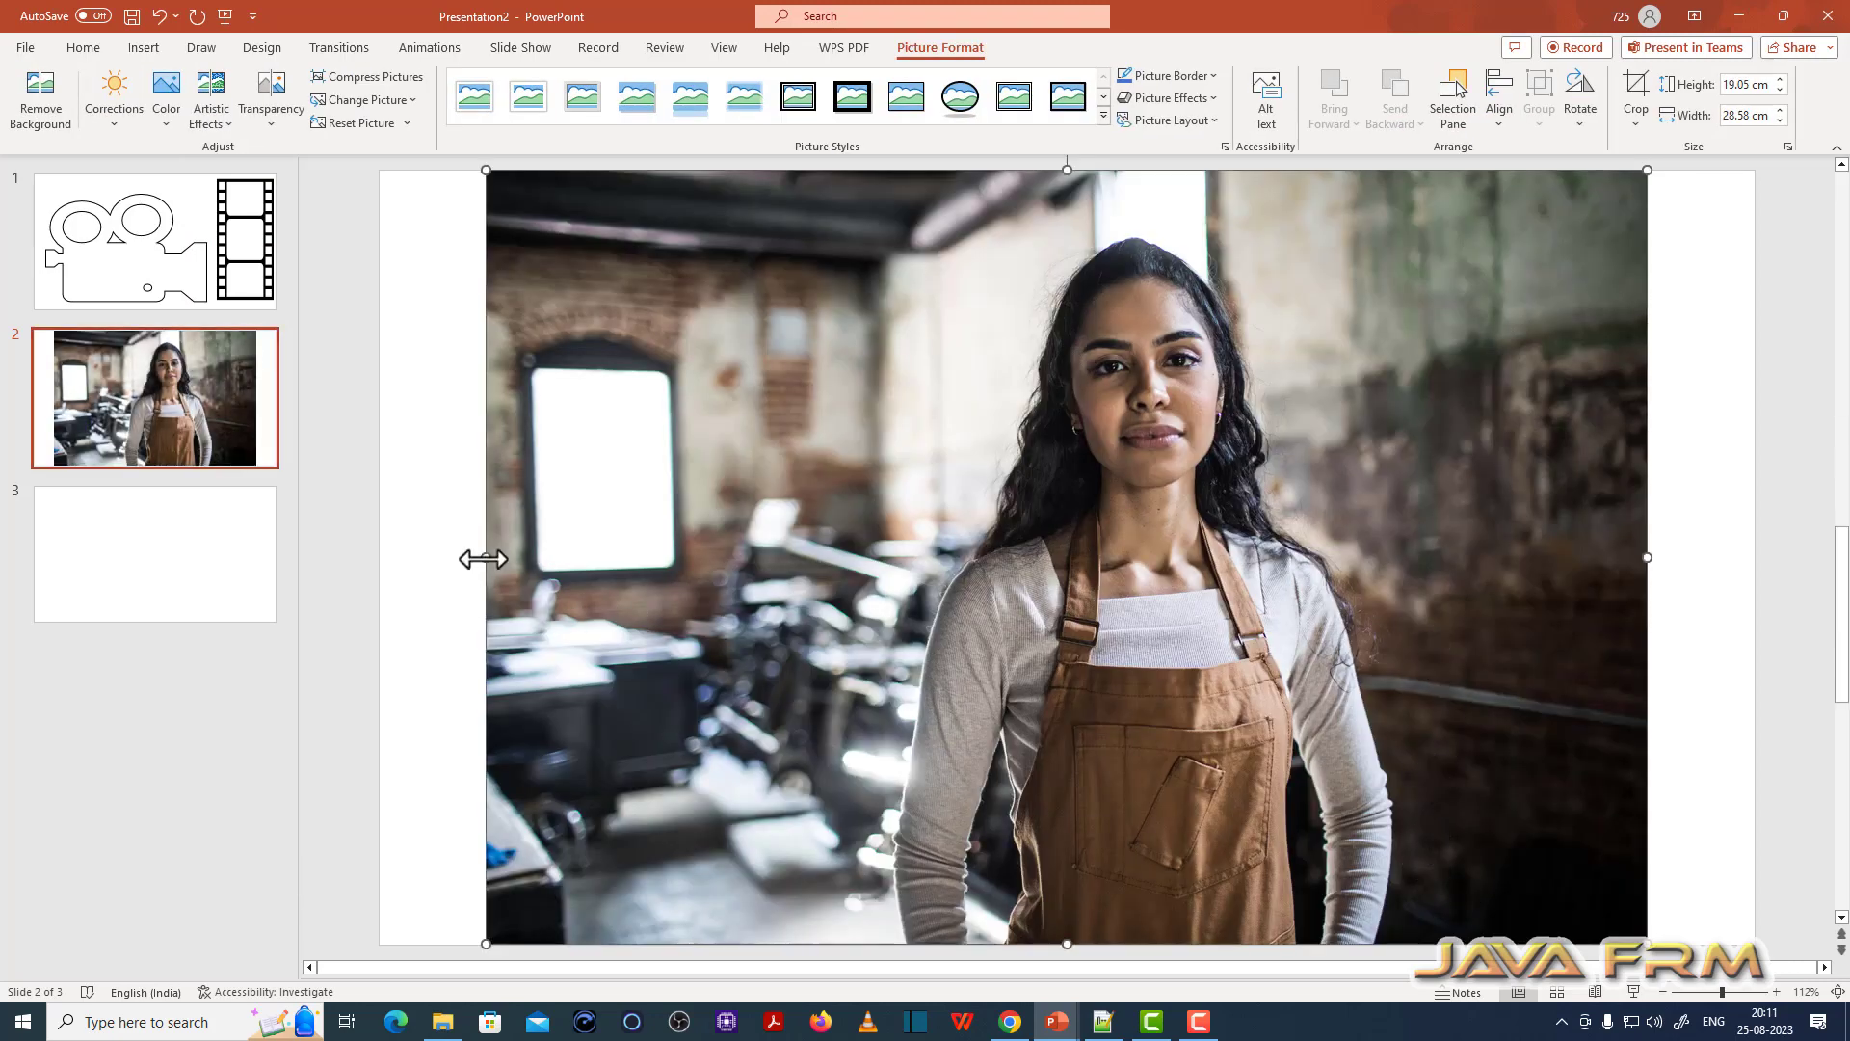
# Step: Stretch the photo to the full slide width, 19.05 × 33.87 cm
pyautogui.moveTo(485, 557); pyautogui.dragTo(379, 562)
pyautogui.moveTo(1649, 557); pyautogui.dragTo(1754, 567)
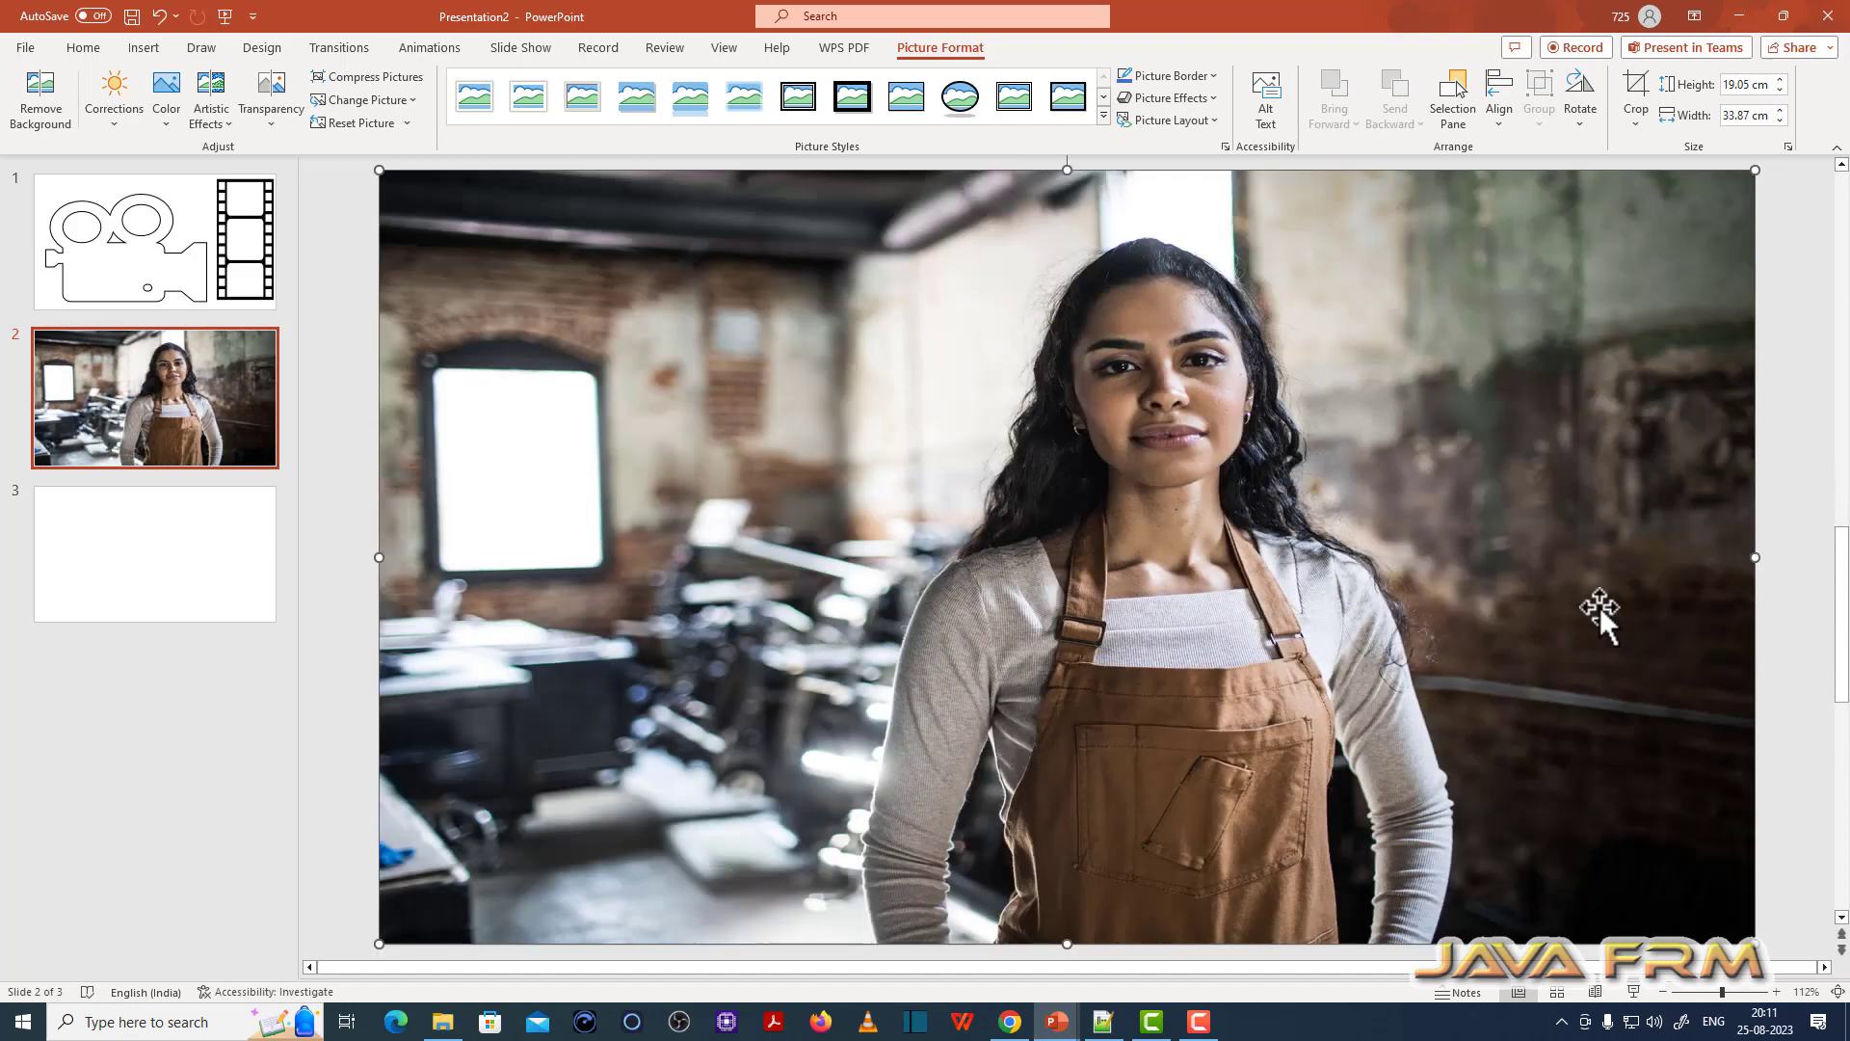
pyautogui.click(153, 292)
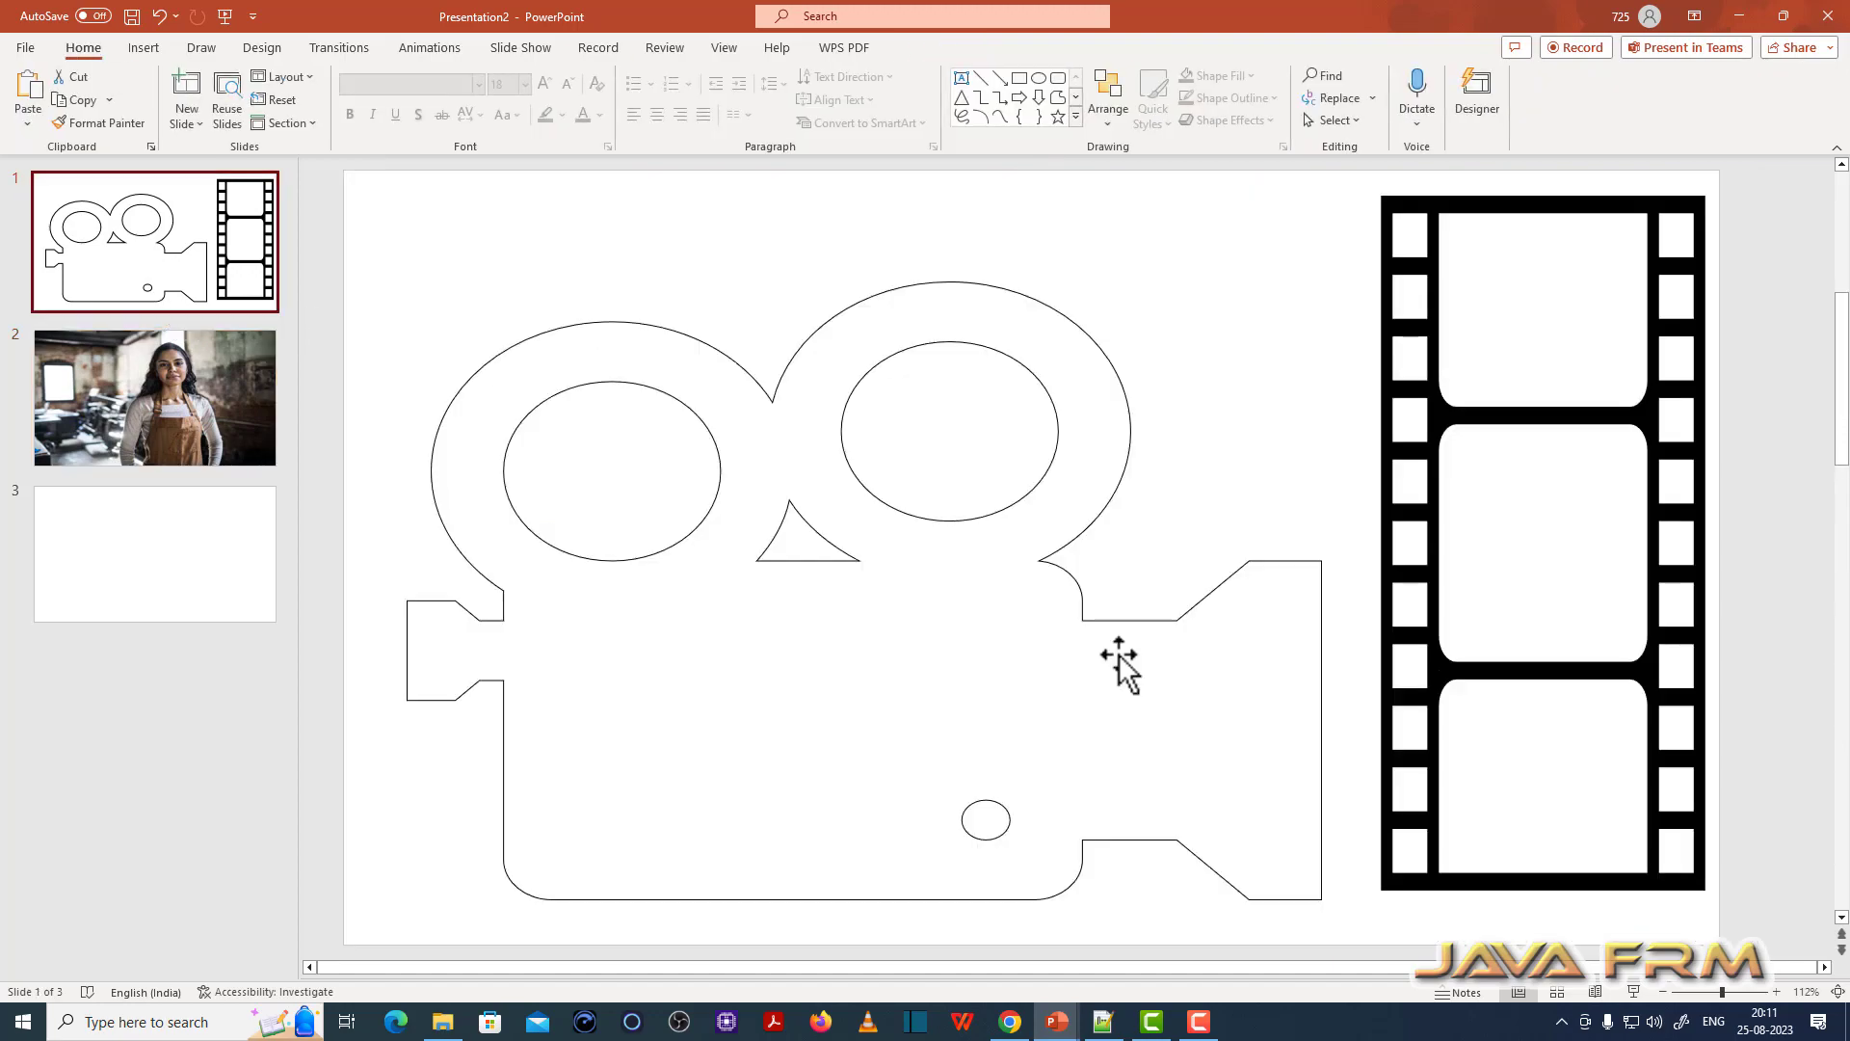
# Step: Copy the camera outline from slide 1, paste it on slide 2 and enlarge it over the photo
pyautogui.click(1160, 839)
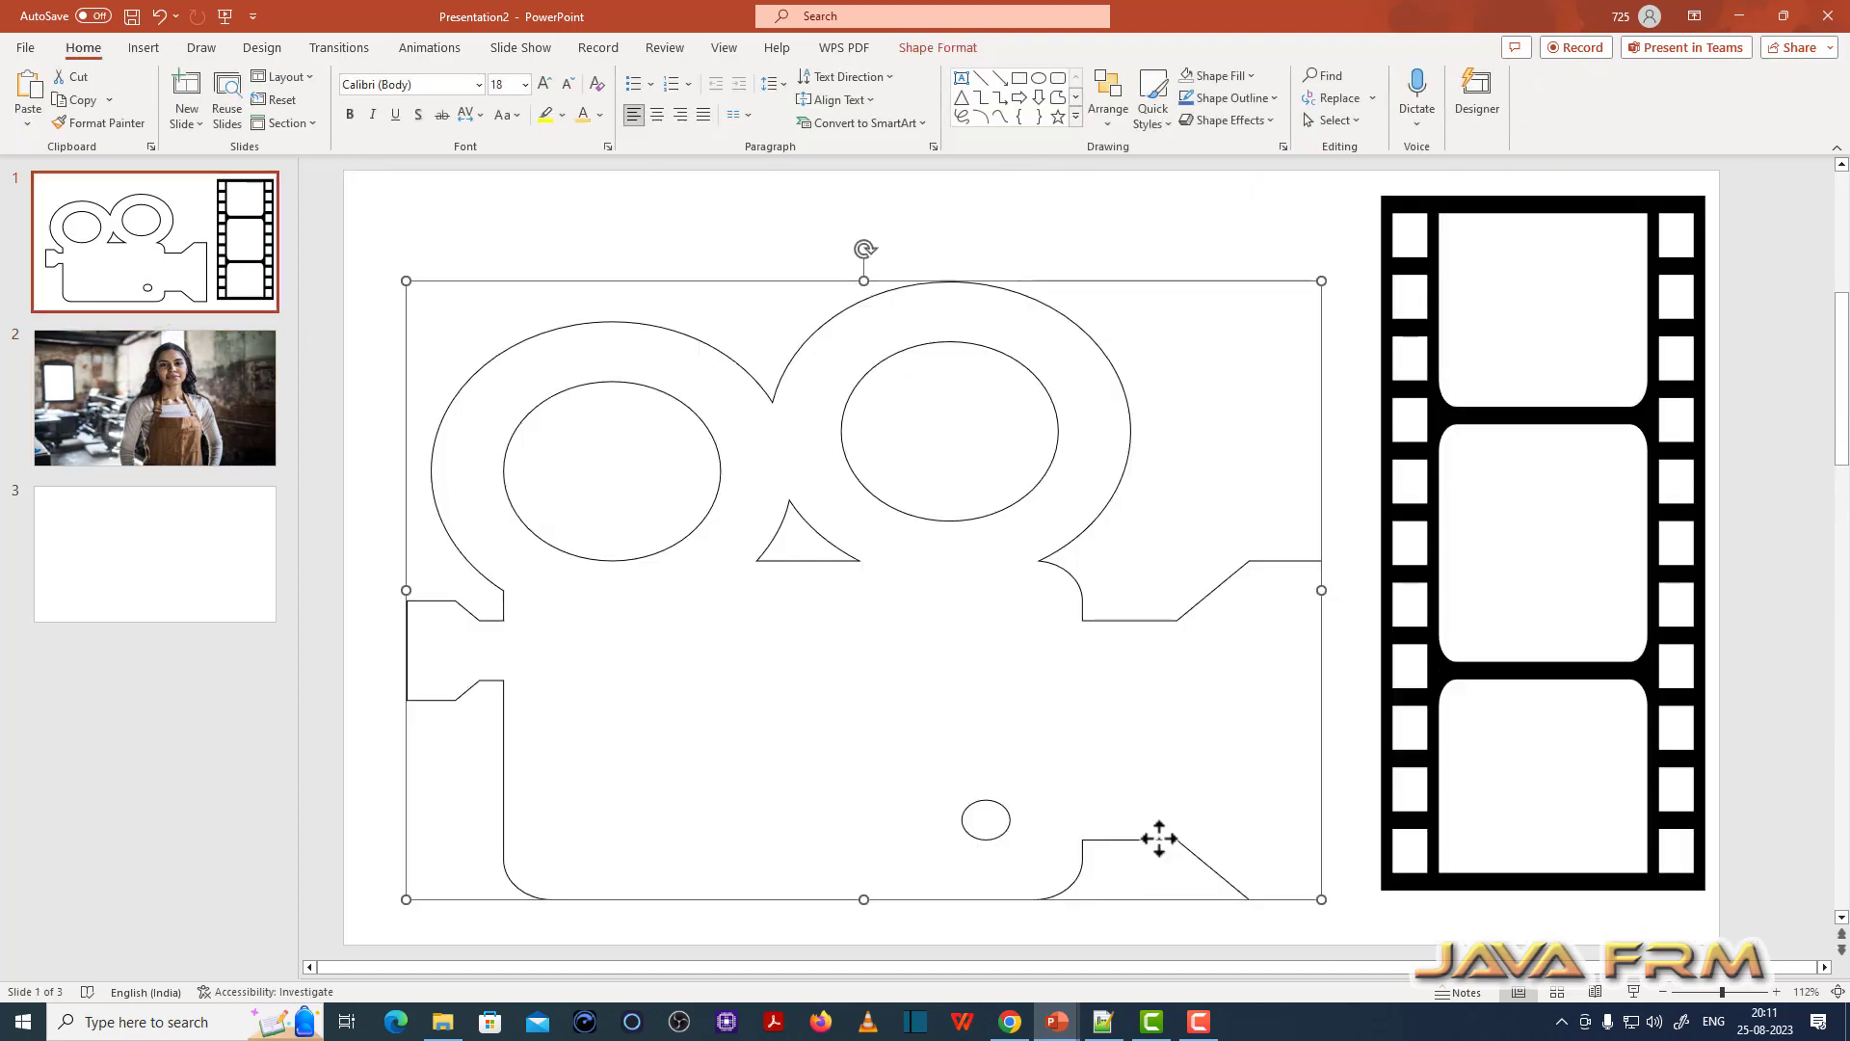
pyautogui.click(210, 451)
pyautogui.hotkey('ctrl', 'v')
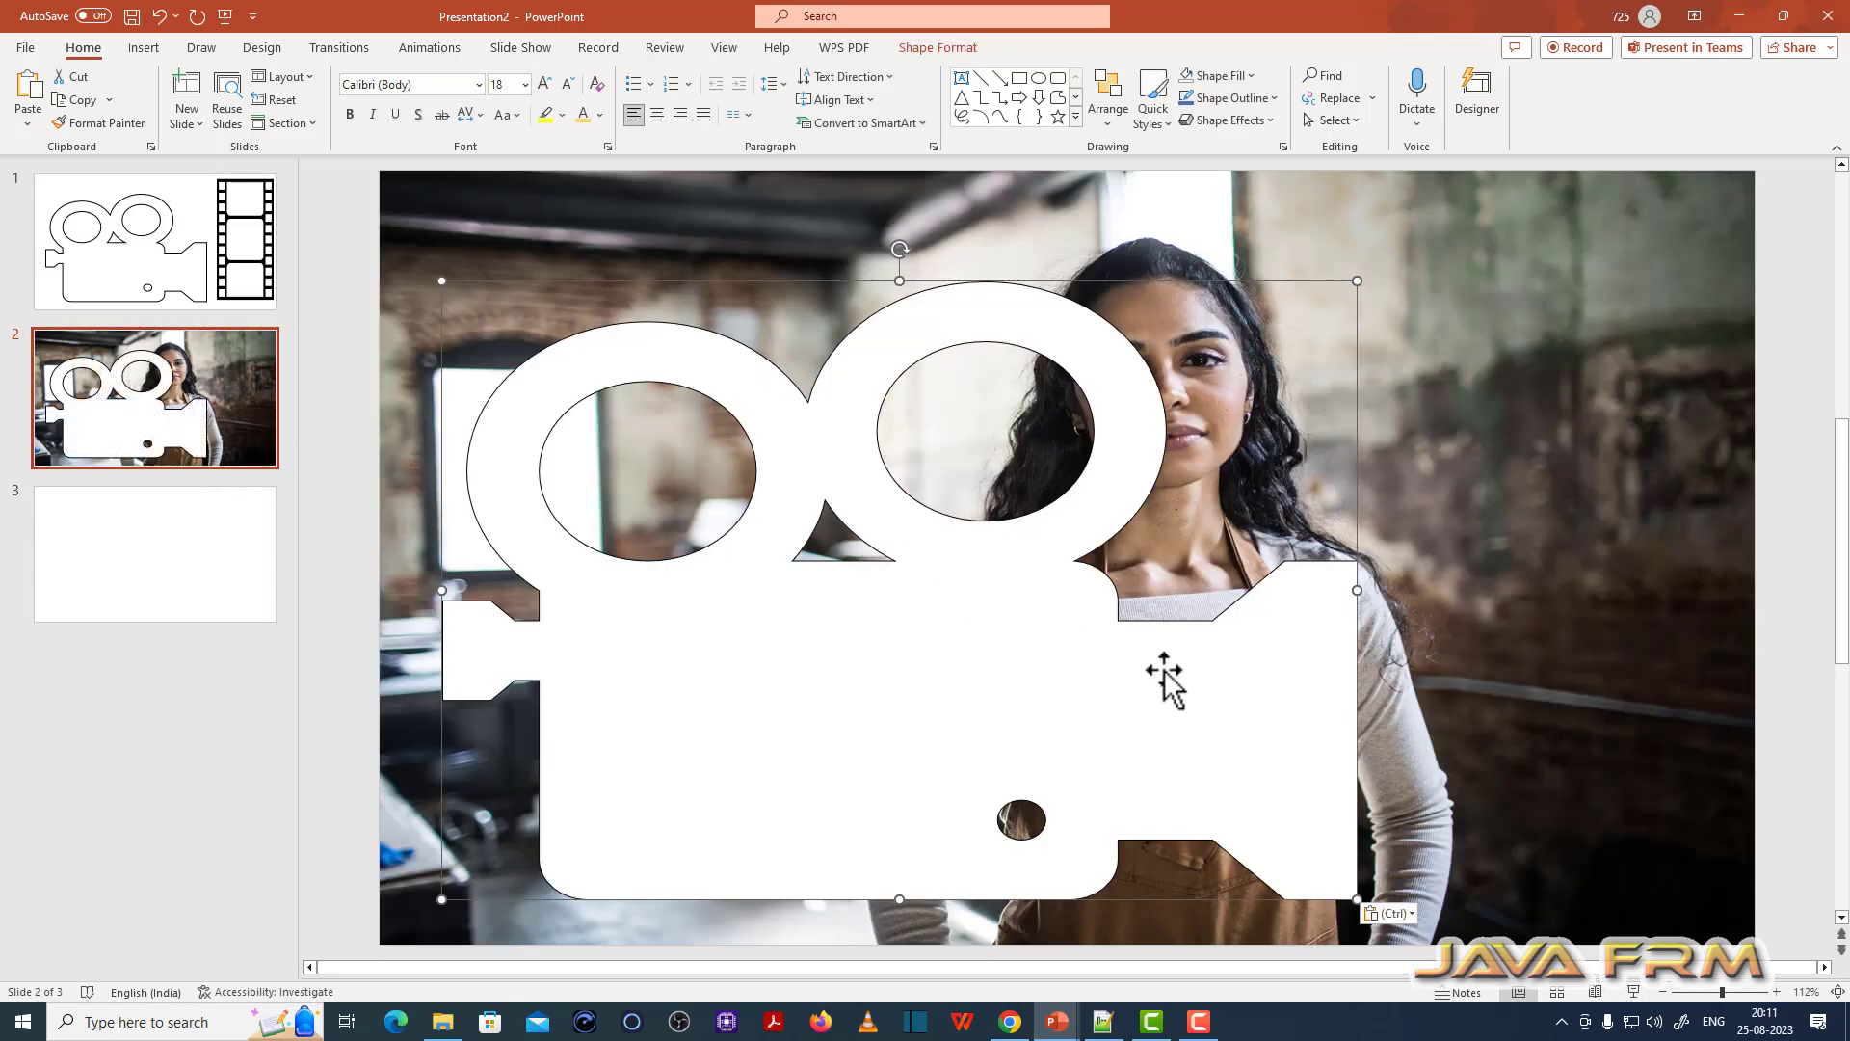
pyautogui.moveTo(1280, 899)
pyautogui.mouseDown()
pyautogui.moveTo(1460, 831)
pyautogui.moveTo(1582, 957)
pyautogui.mouseUp()
pyautogui.moveTo(1391, 872); pyautogui.dragTo(1364, 836)
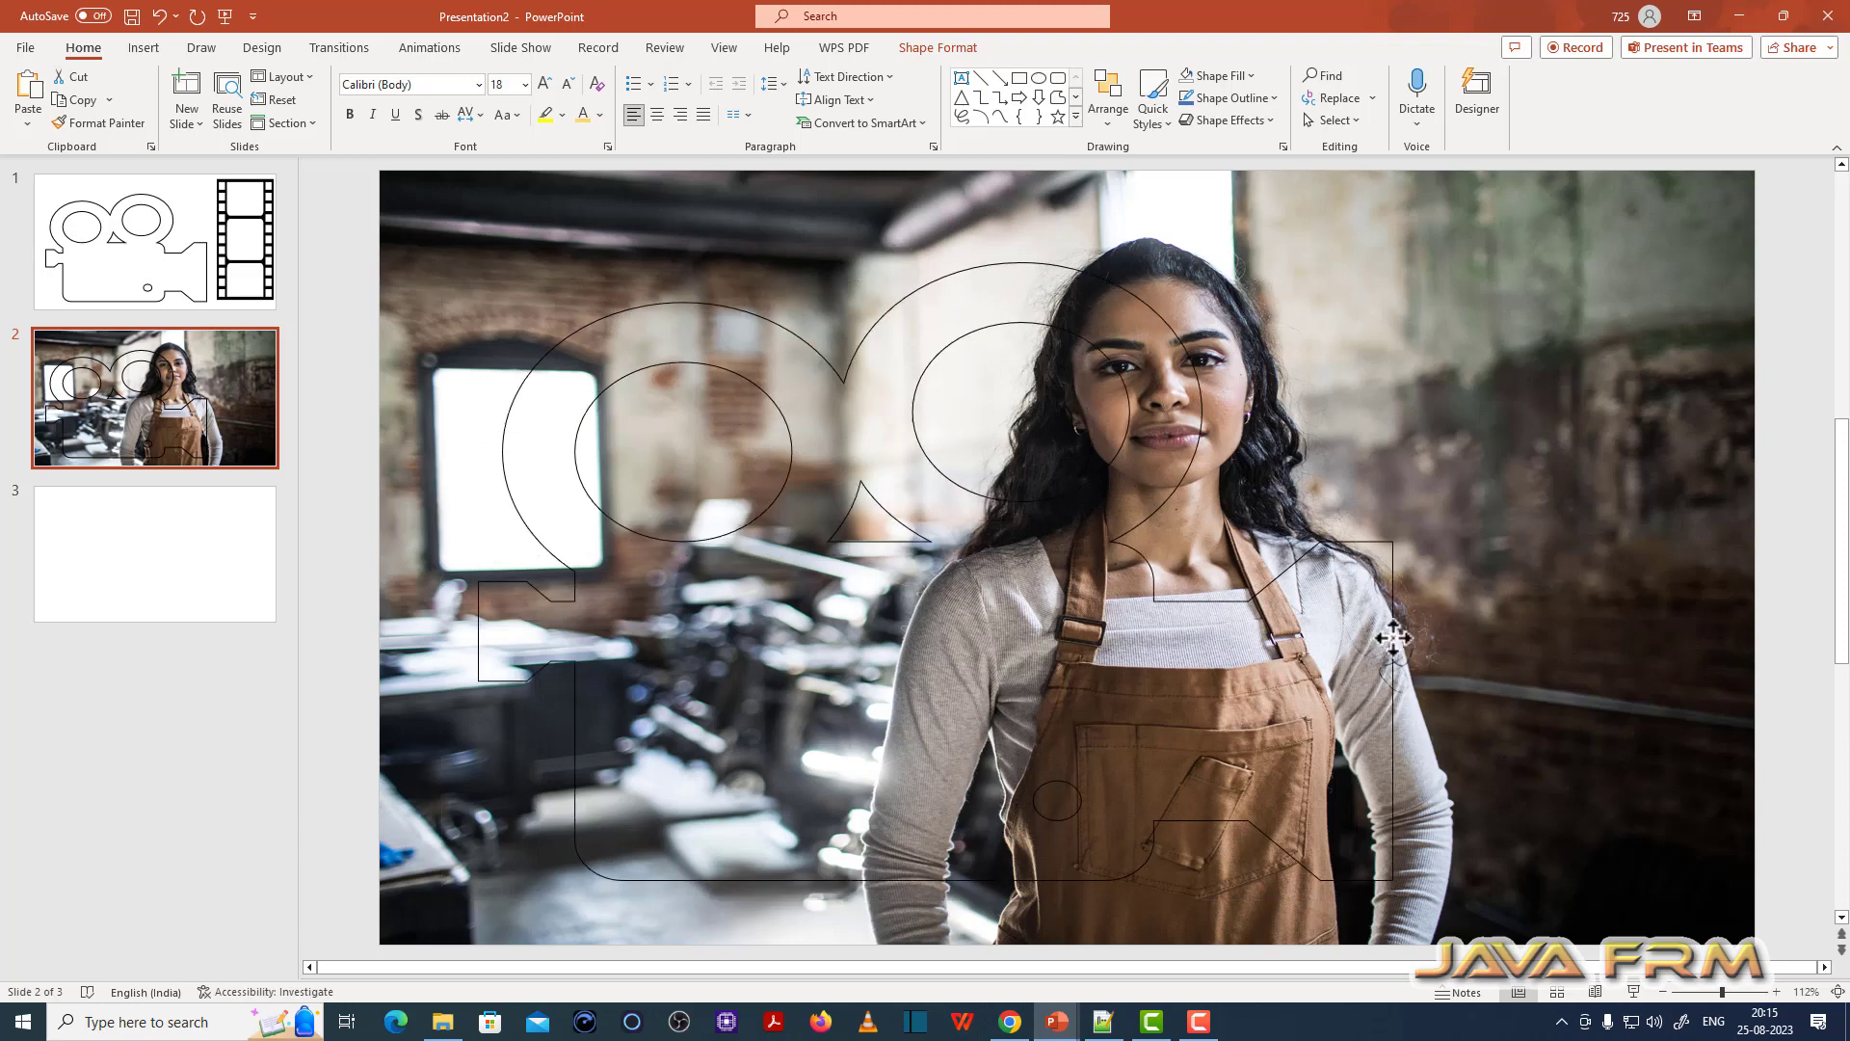
# Step: Stretch the camera outline right, down and left over the photo, then centre it on slide 2
pyautogui.moveTo(1394, 638); pyautogui.dragTo(1529, 582)
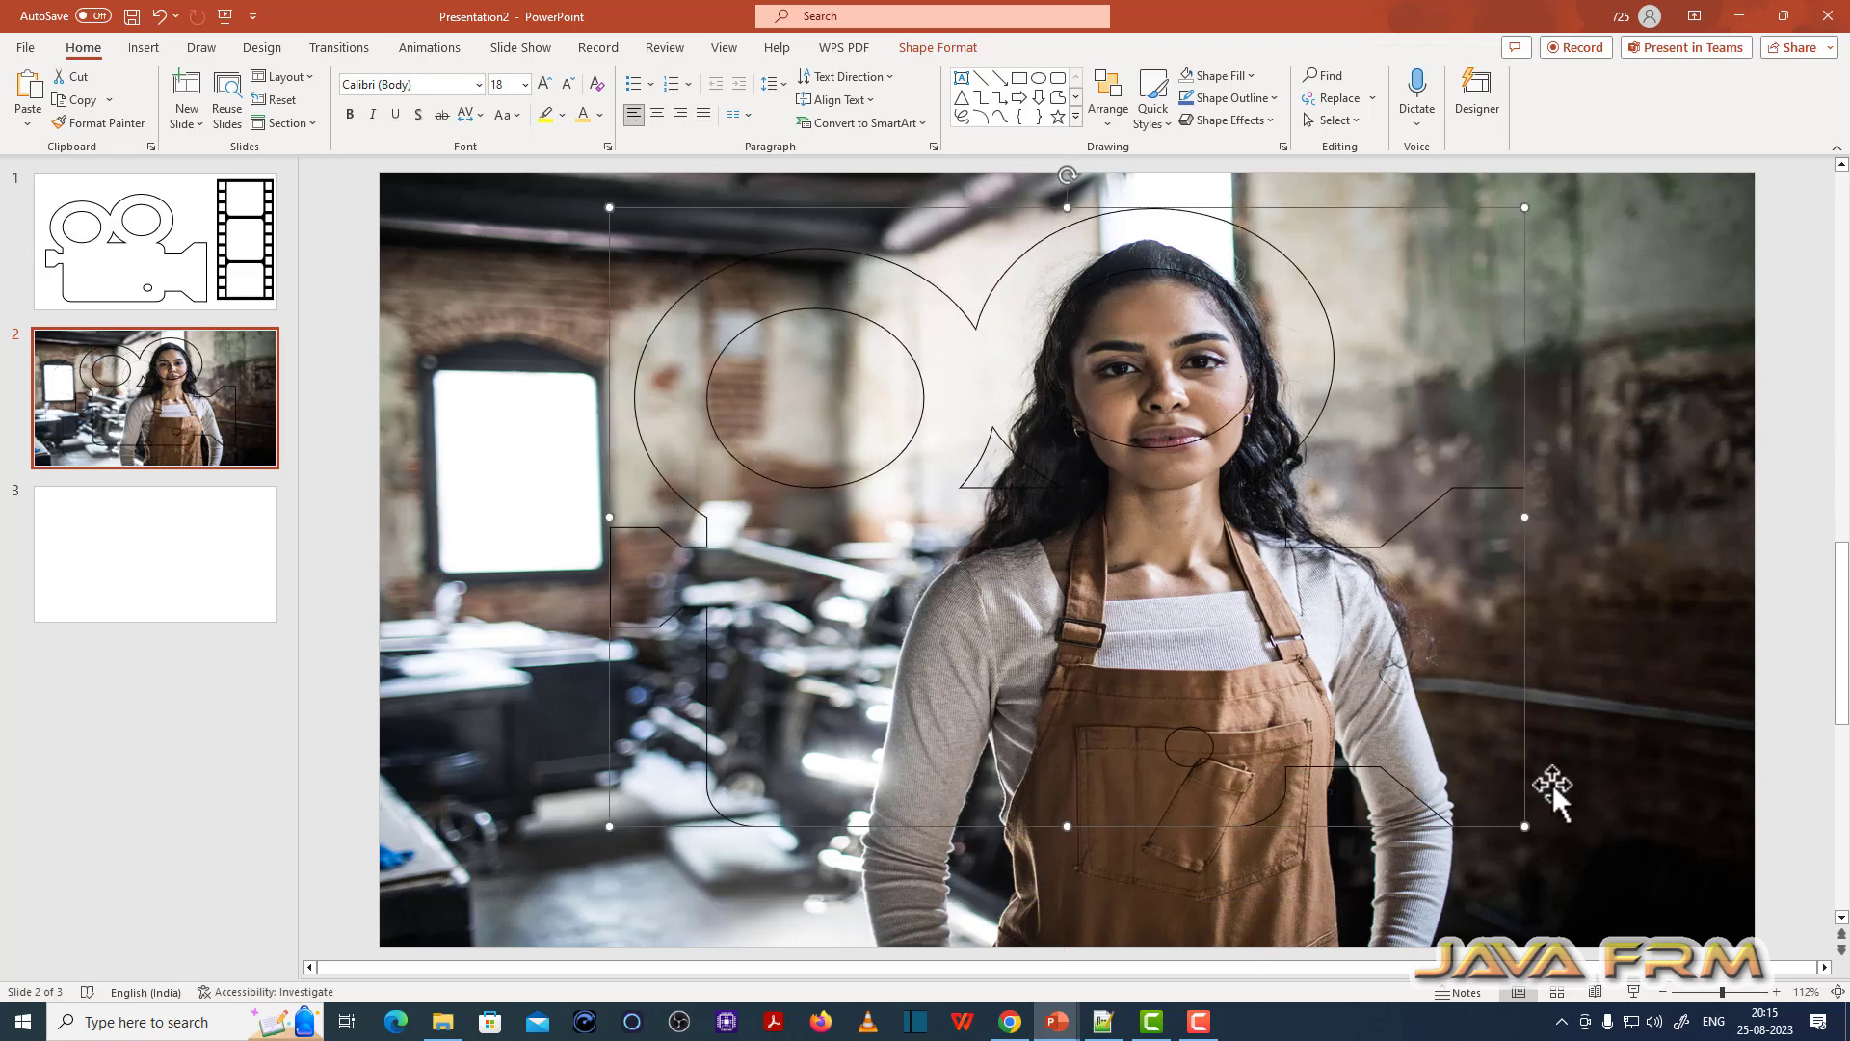
pyautogui.moveTo(1525, 826)
pyautogui.mouseDown()
pyautogui.moveTo(1605, 892)
pyautogui.moveTo(1628, 953)
pyautogui.mouseUp()
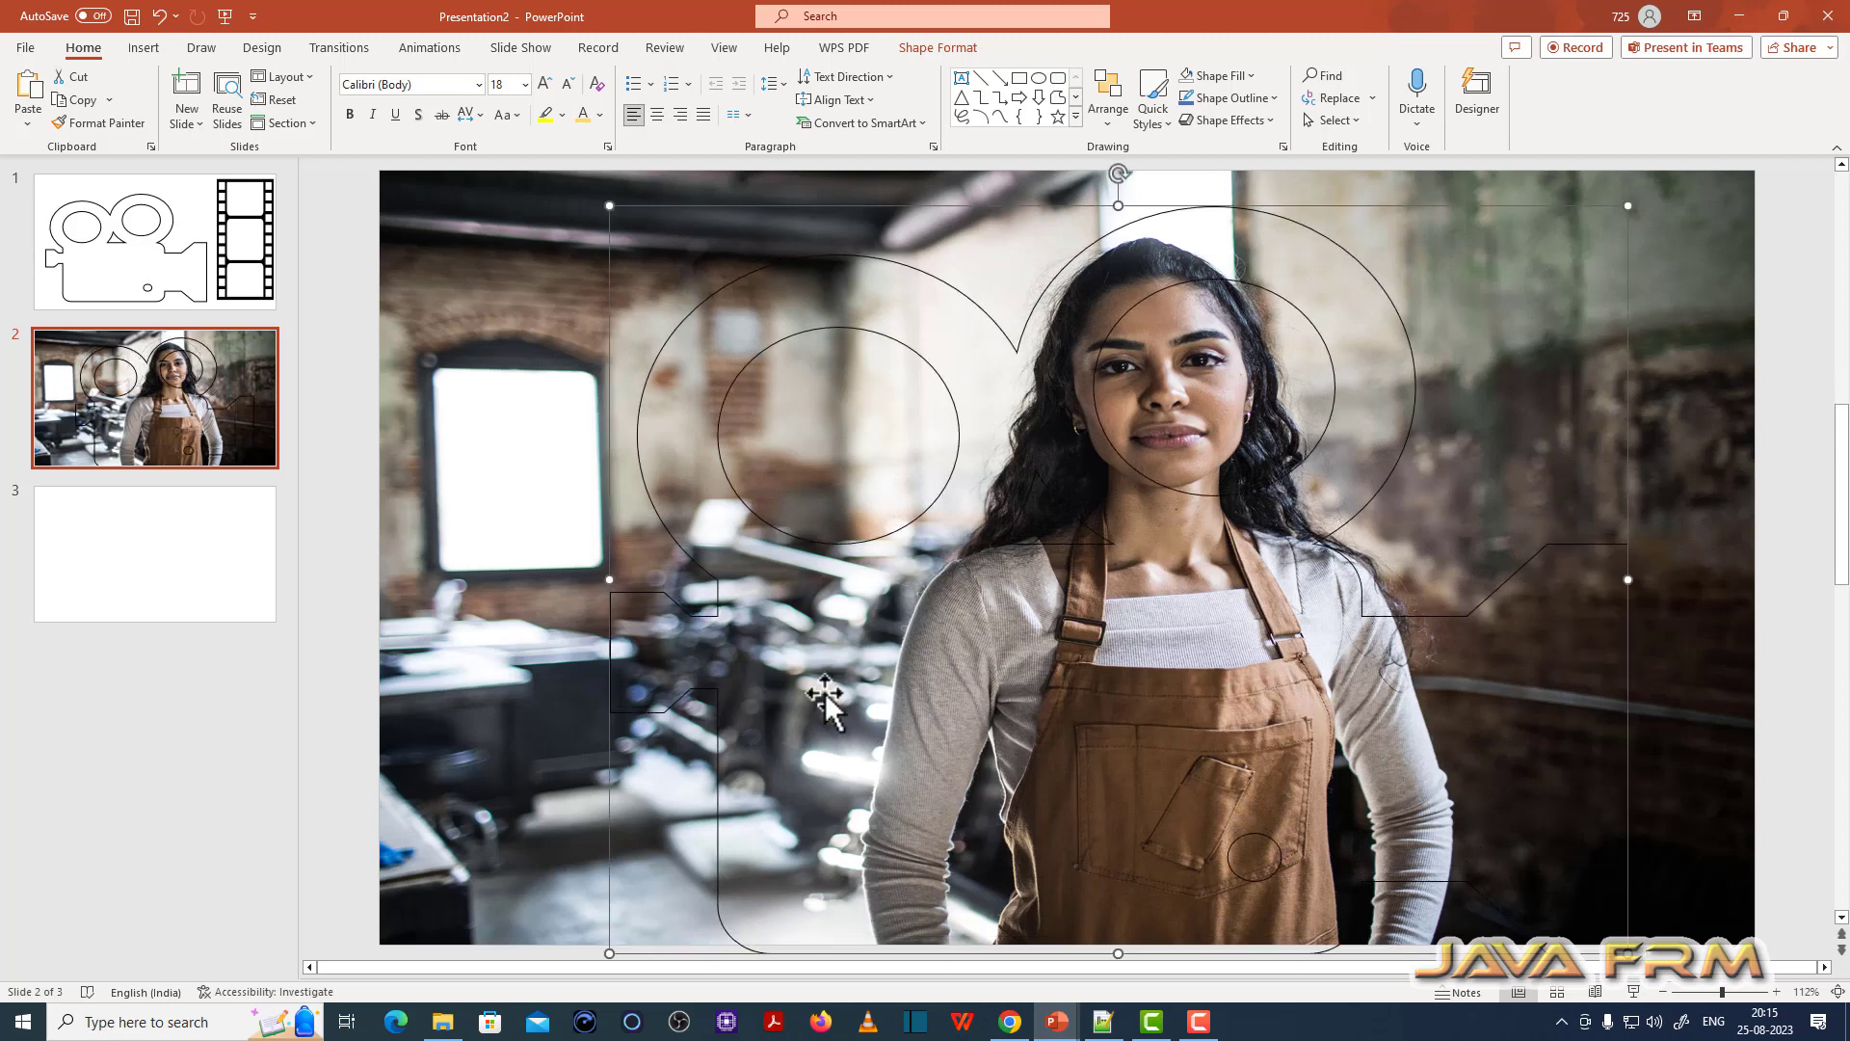
pyautogui.moveTo(609, 579); pyautogui.dragTo(494, 568)
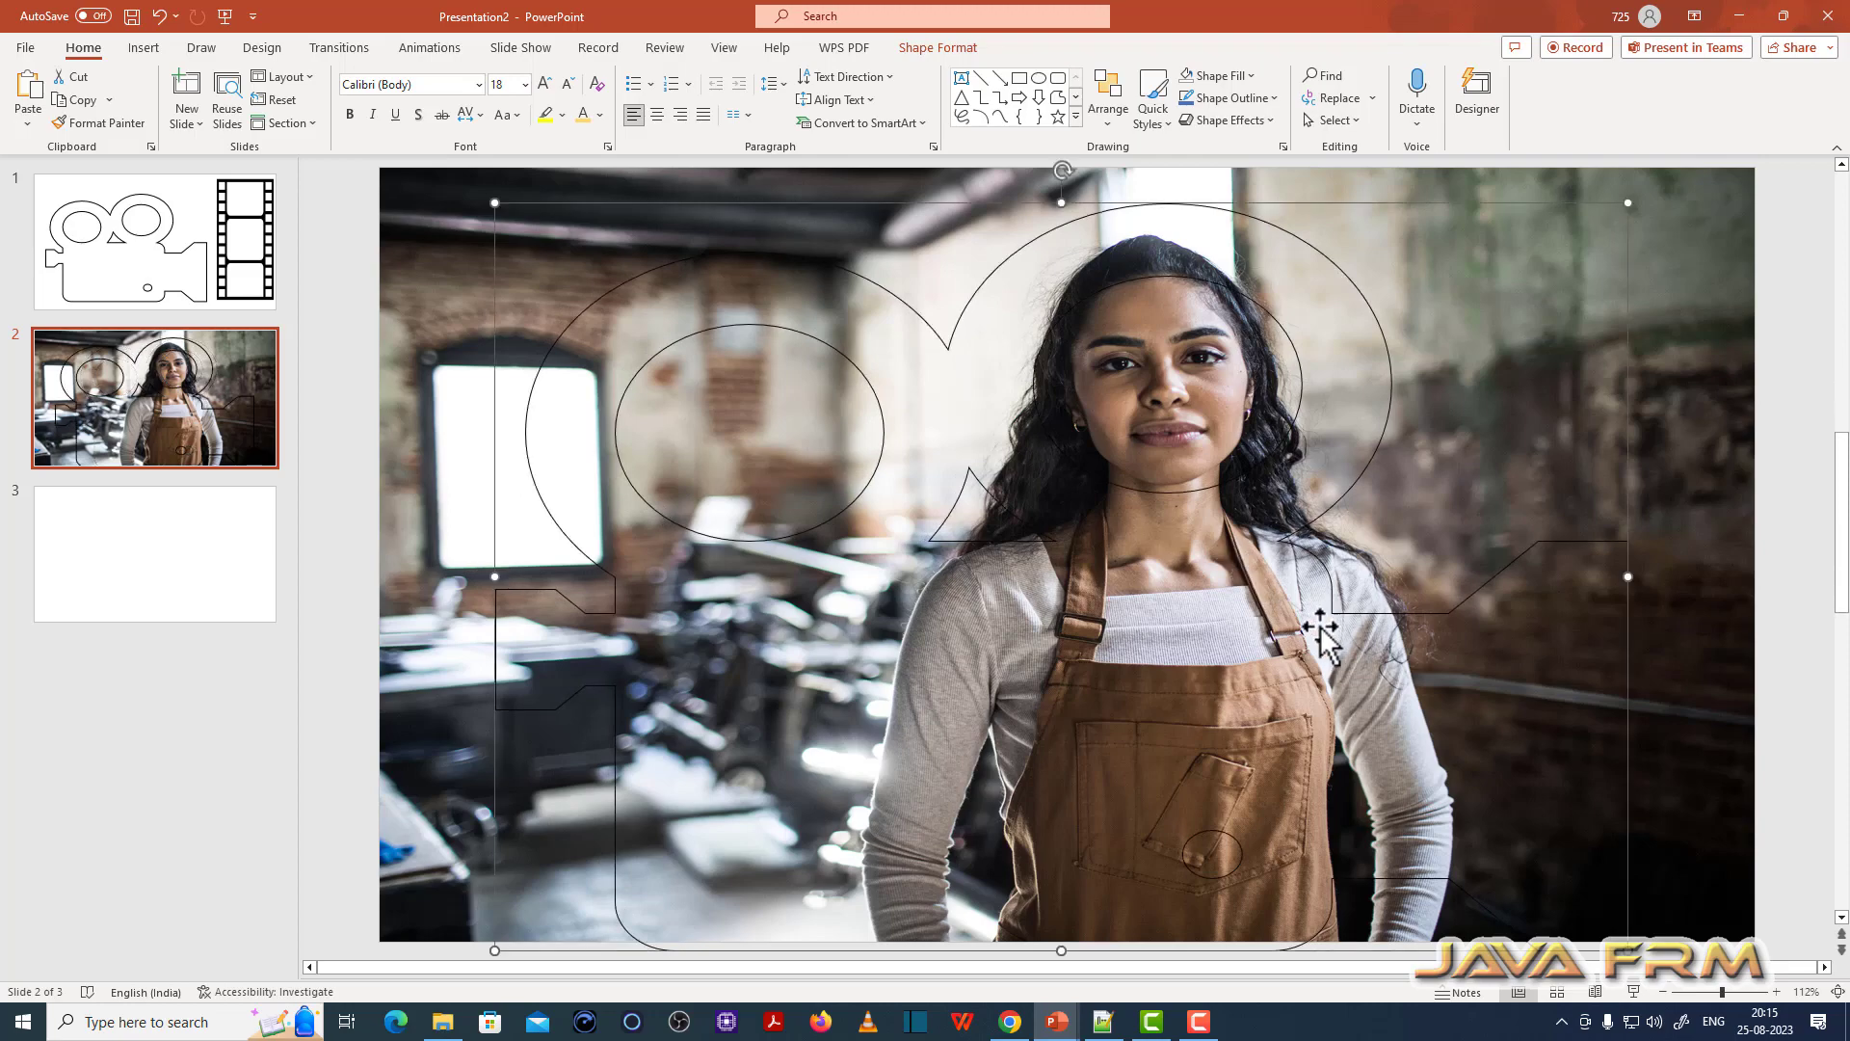
pyautogui.moveTo(1321, 627); pyautogui.dragTo(1320, 626)
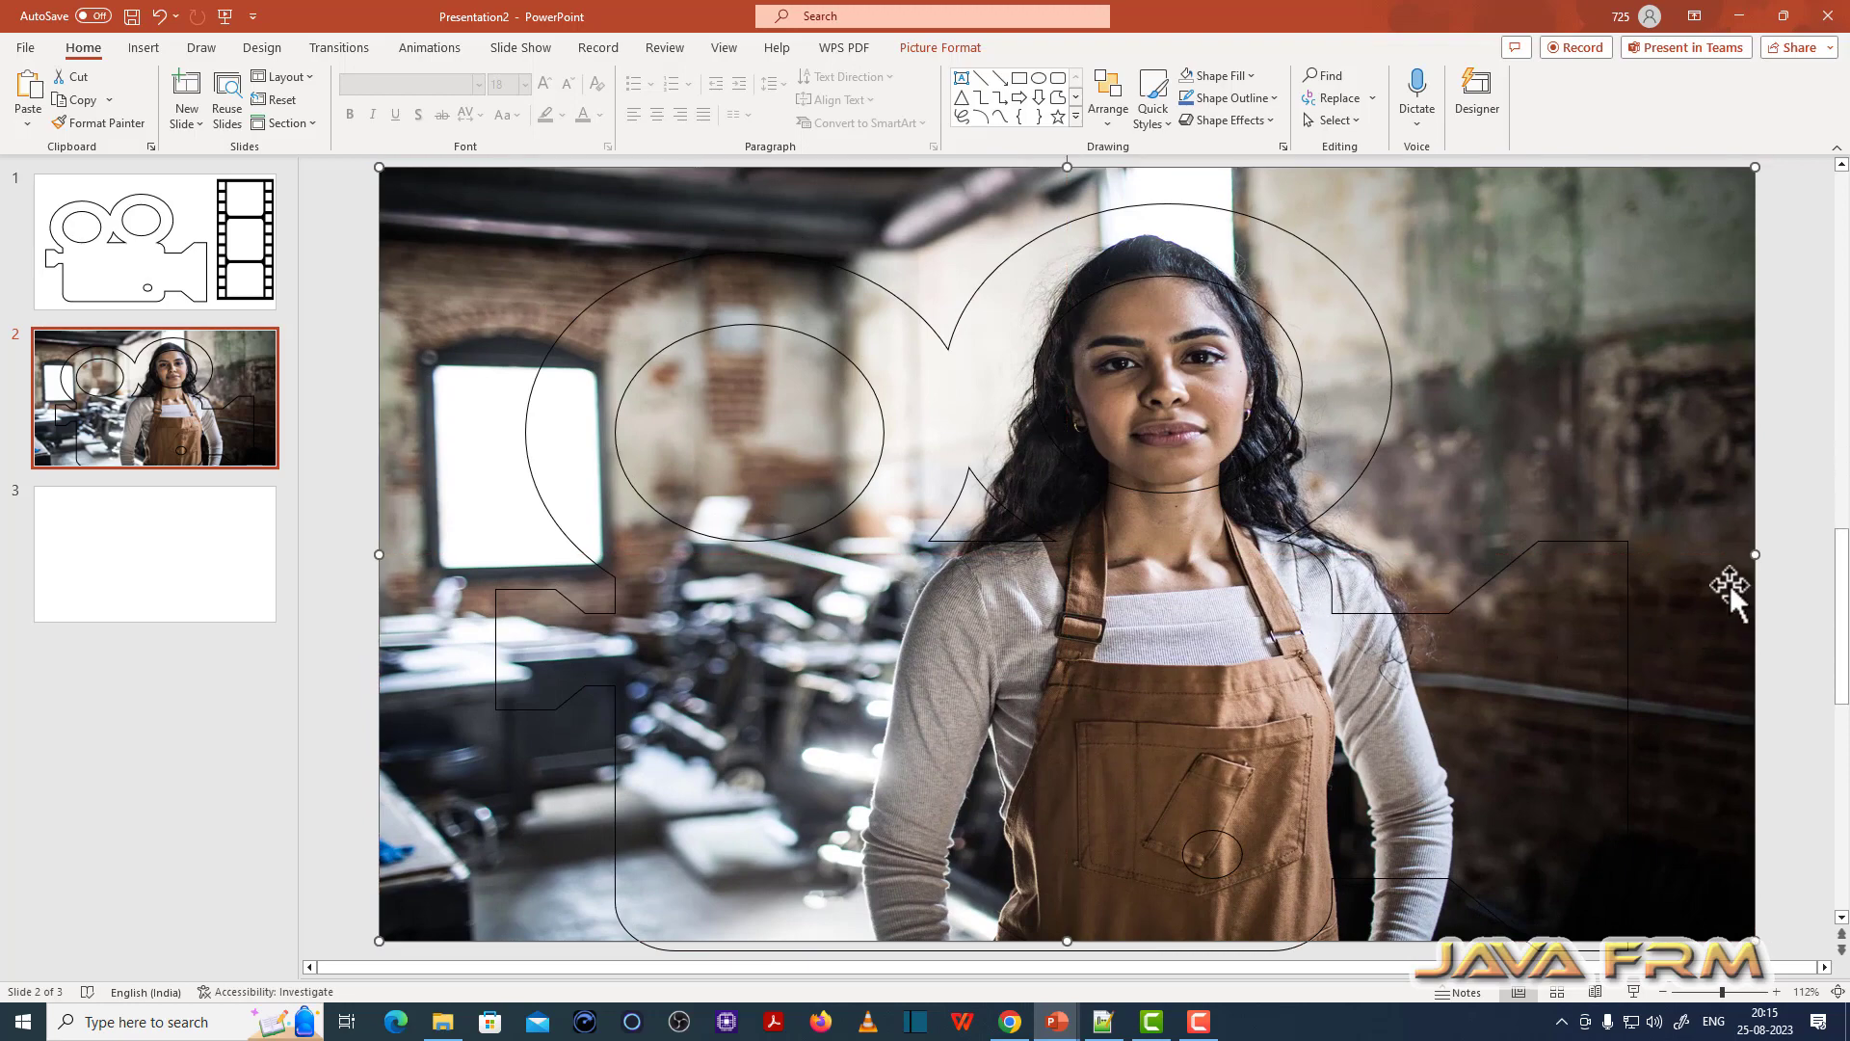
pyautogui.click(1478, 590)
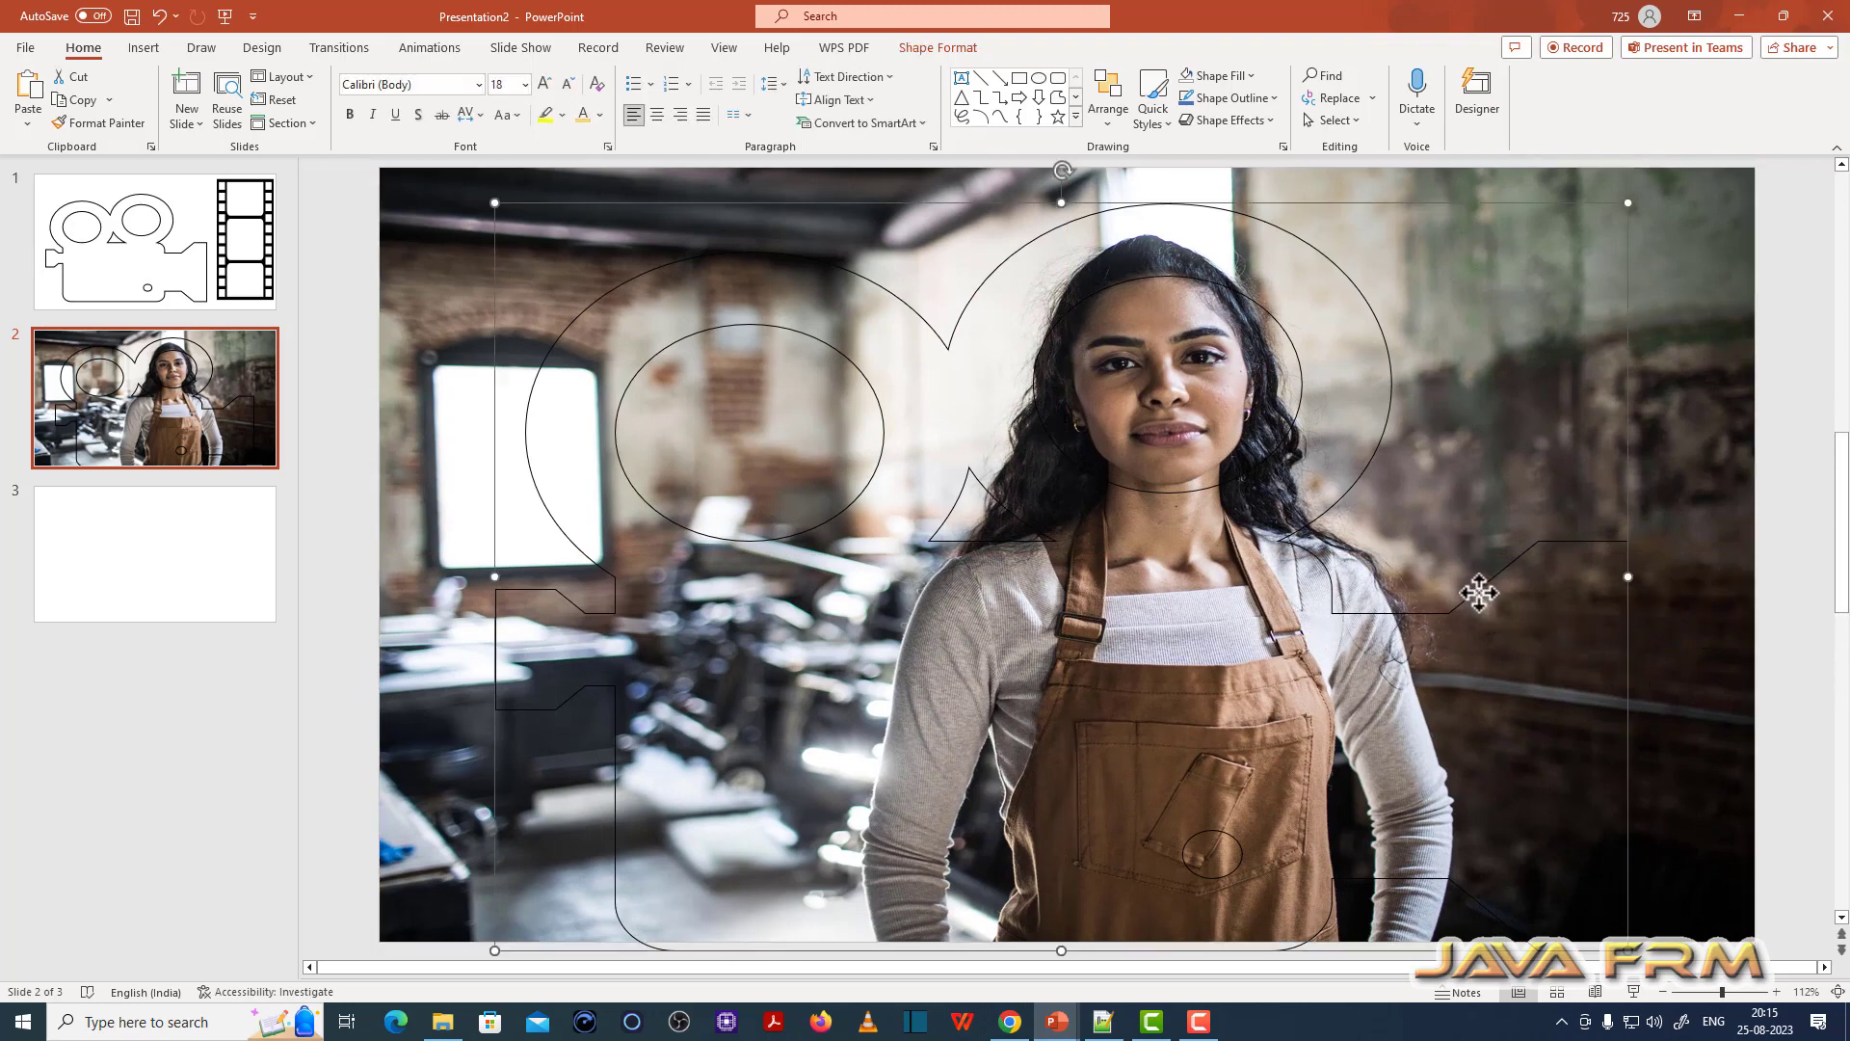
pyautogui.moveTo(1478, 591); pyautogui.dragTo(1478, 588)
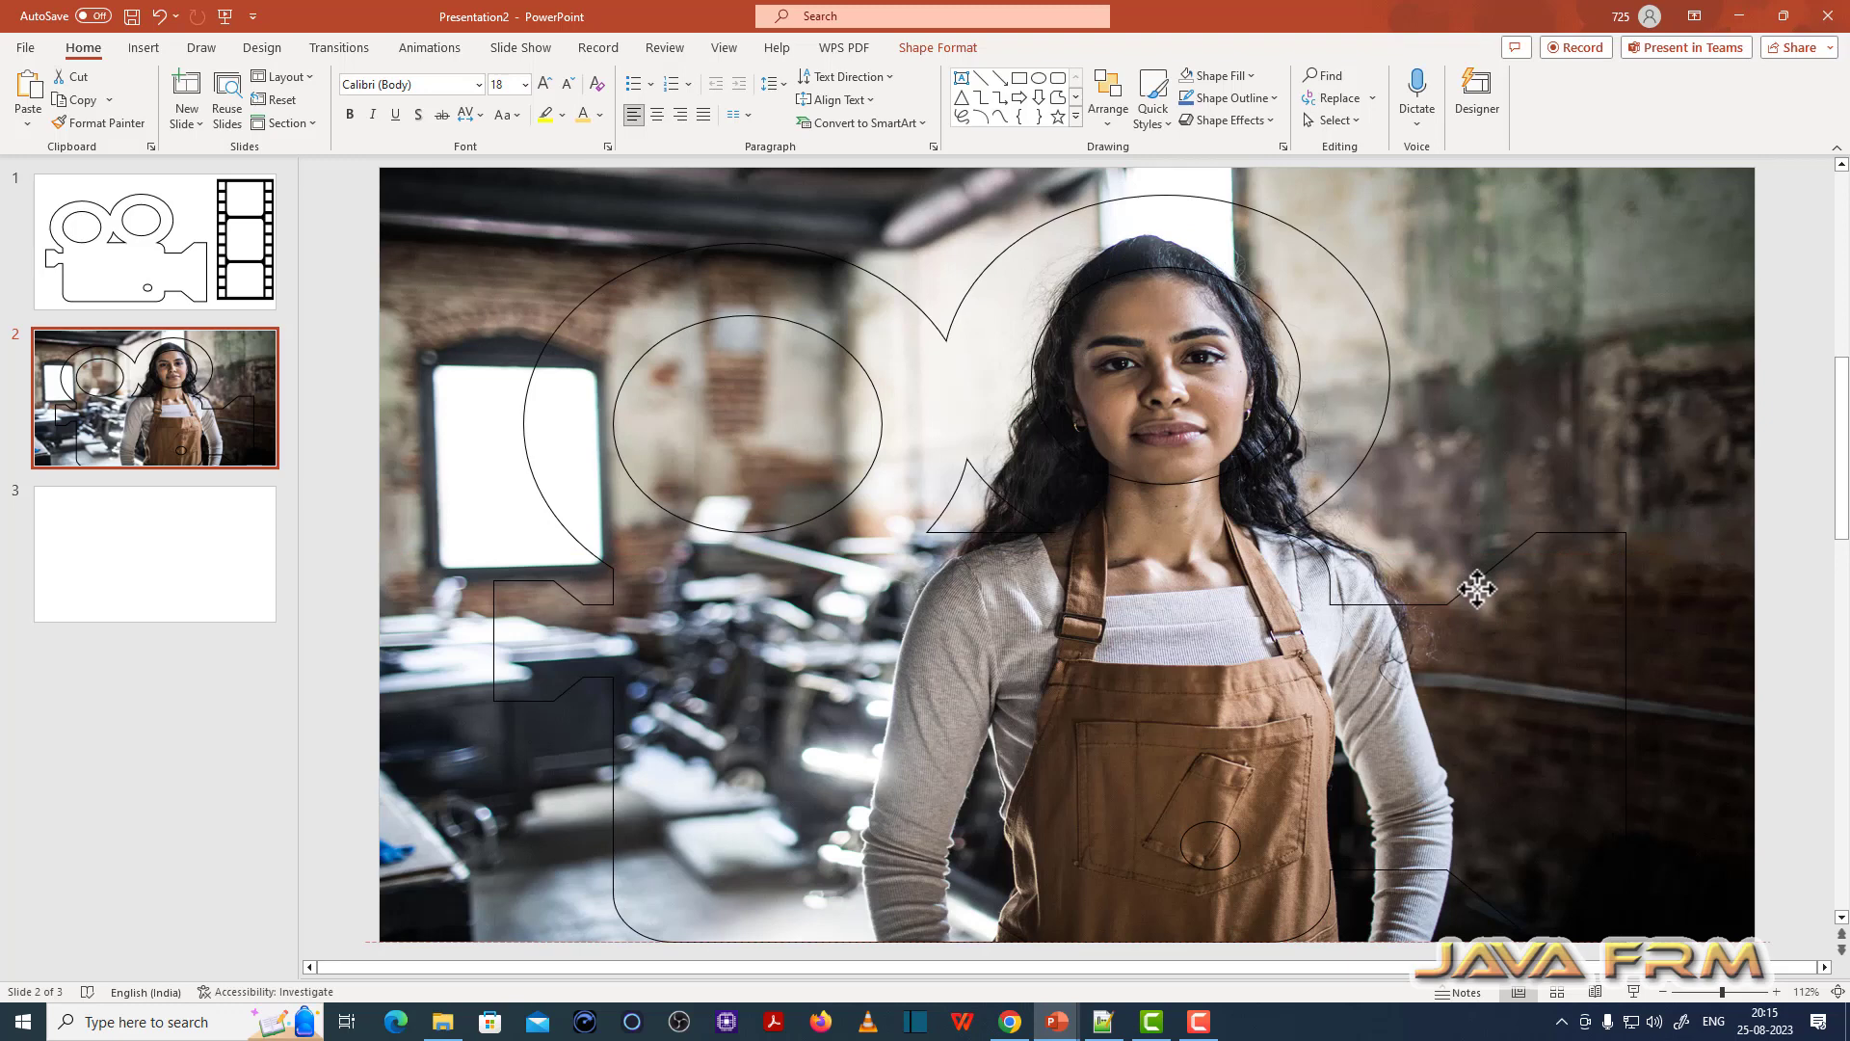
pyautogui.moveTo(1477, 588); pyautogui.dragTo(1481, 590)
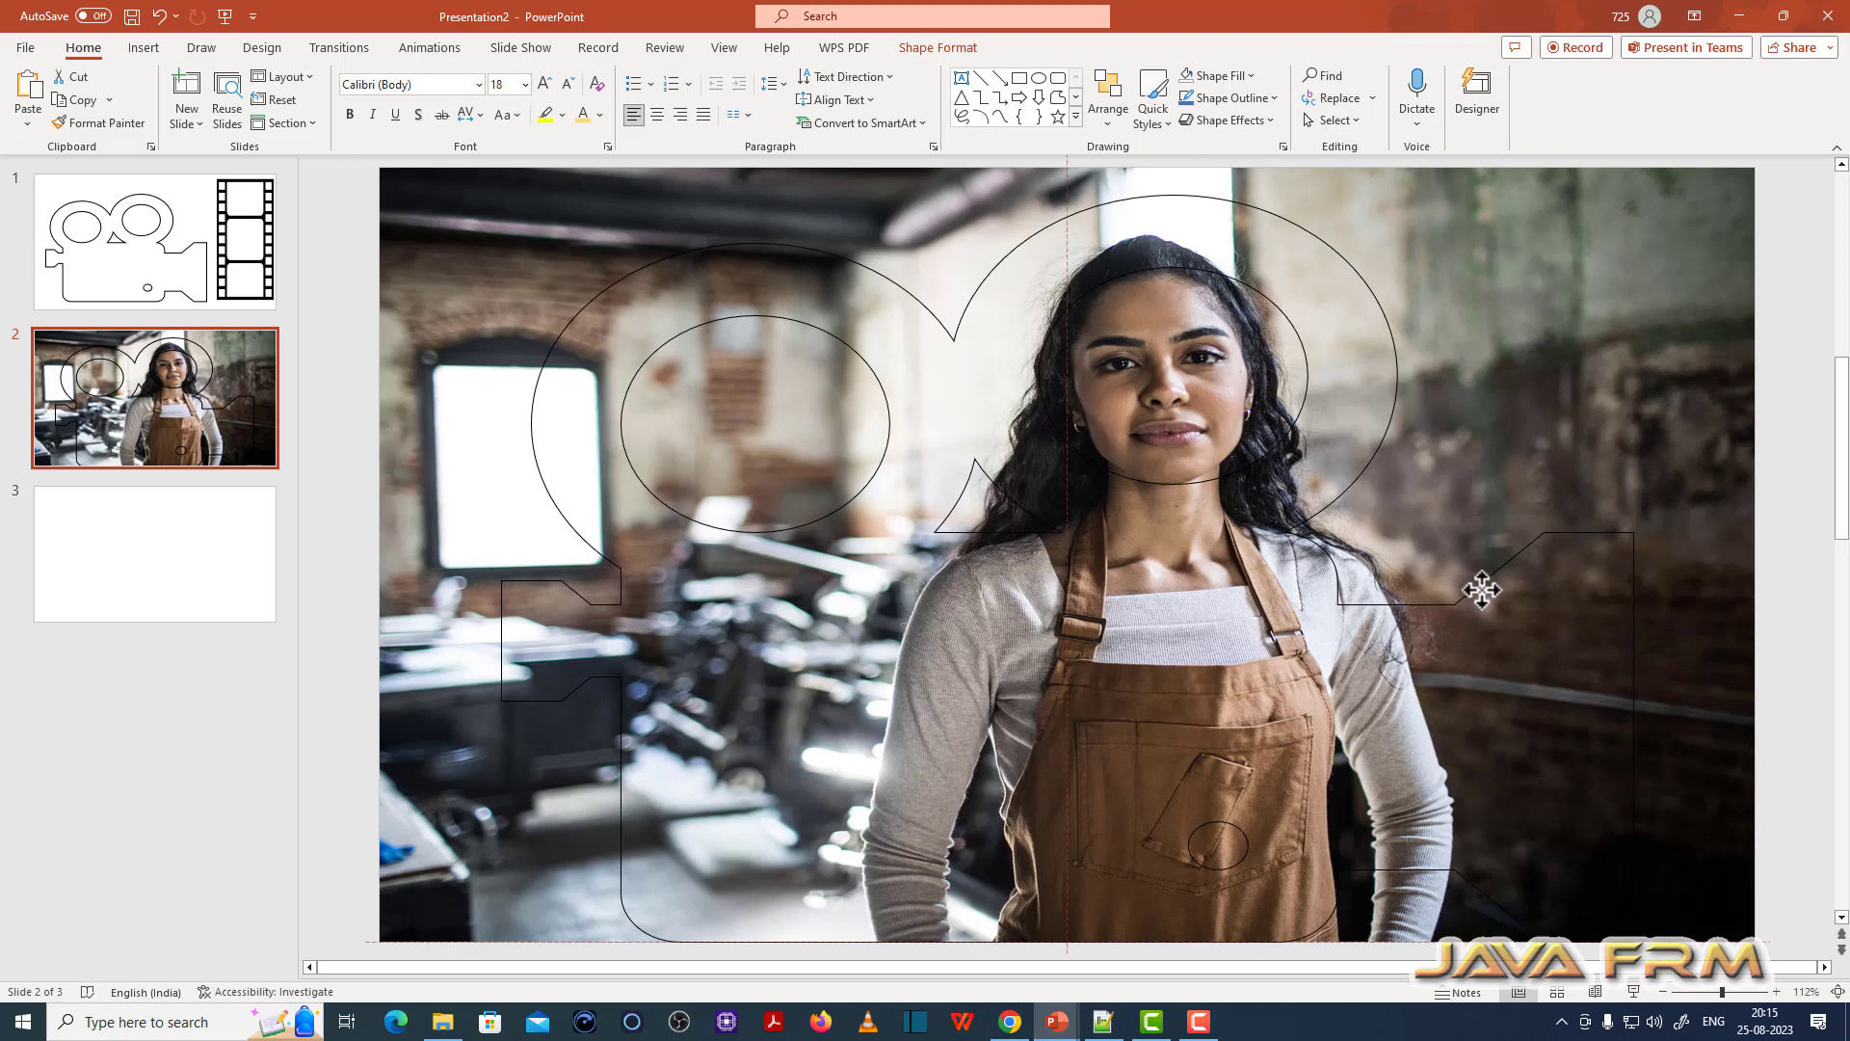
pyautogui.moveTo(1481, 591); pyautogui.dragTo(1474, 581)
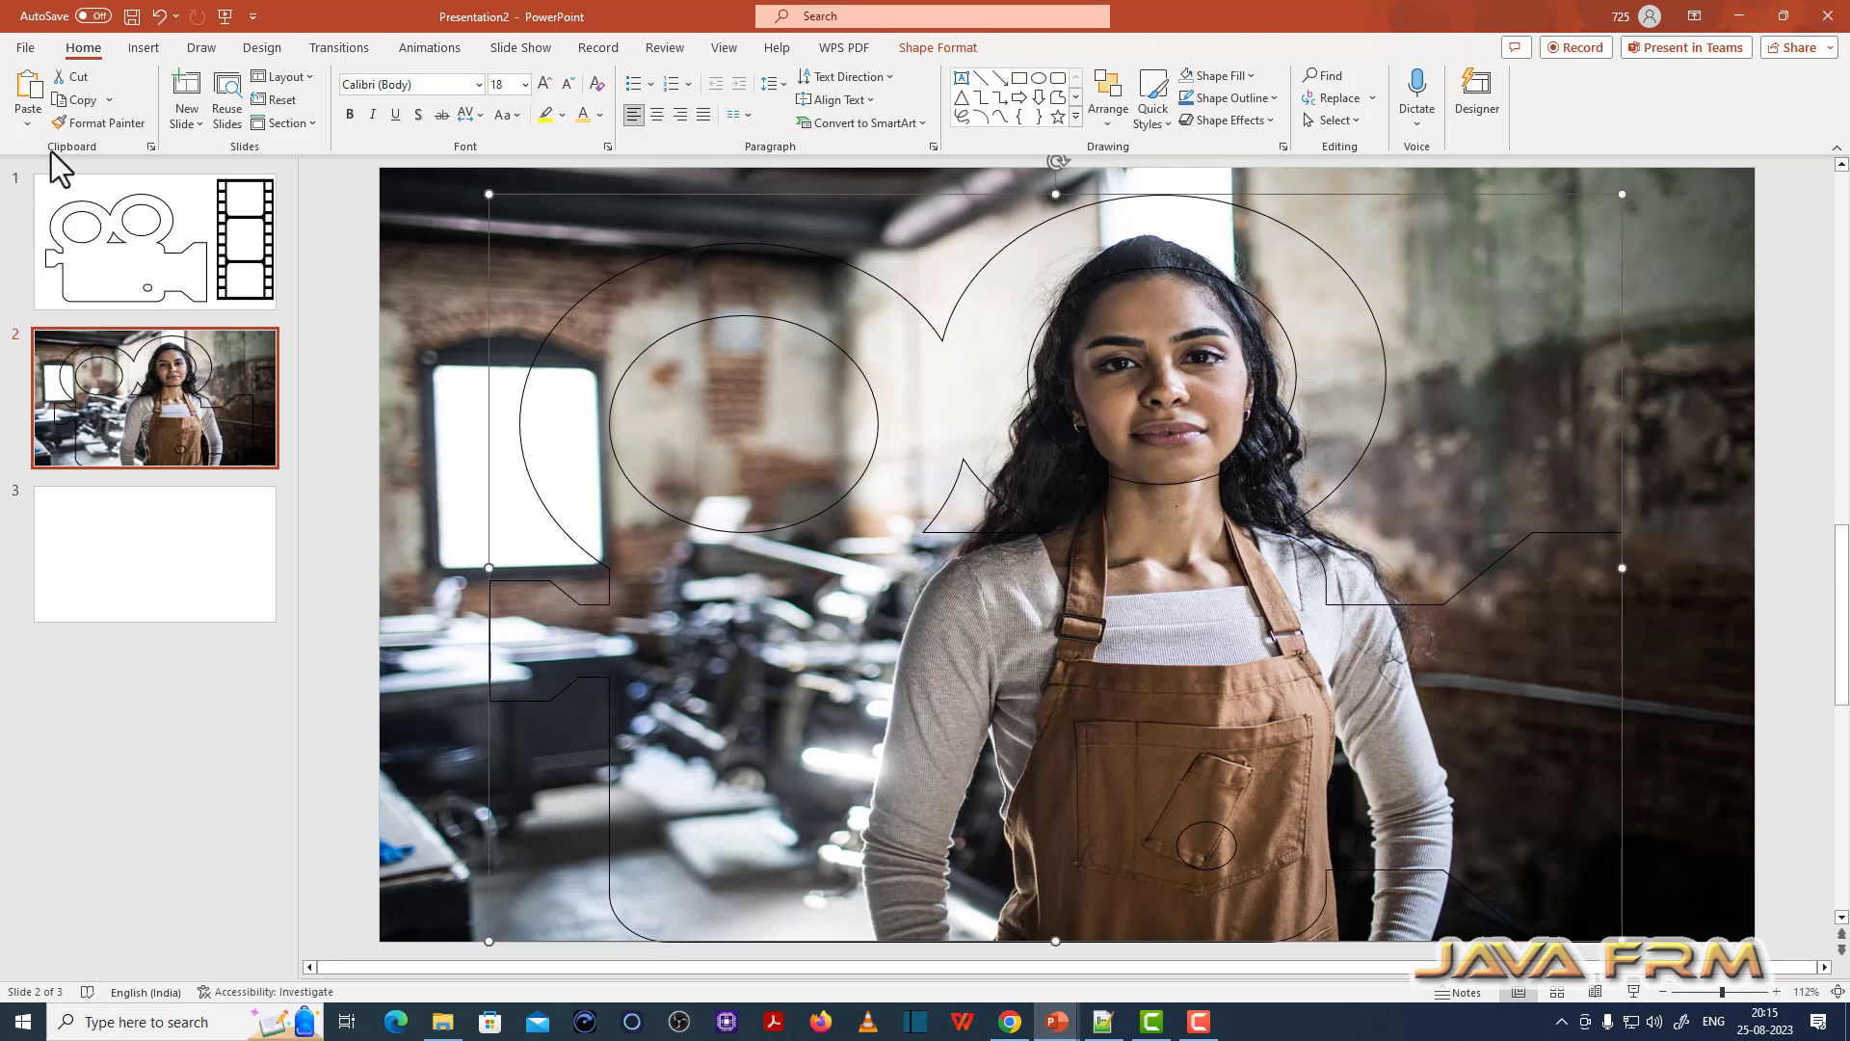
pyautogui.click(936, 48)
pyautogui.keyDown('shift'); pyautogui.click(814, 261); pyautogui.keyUp('shift')
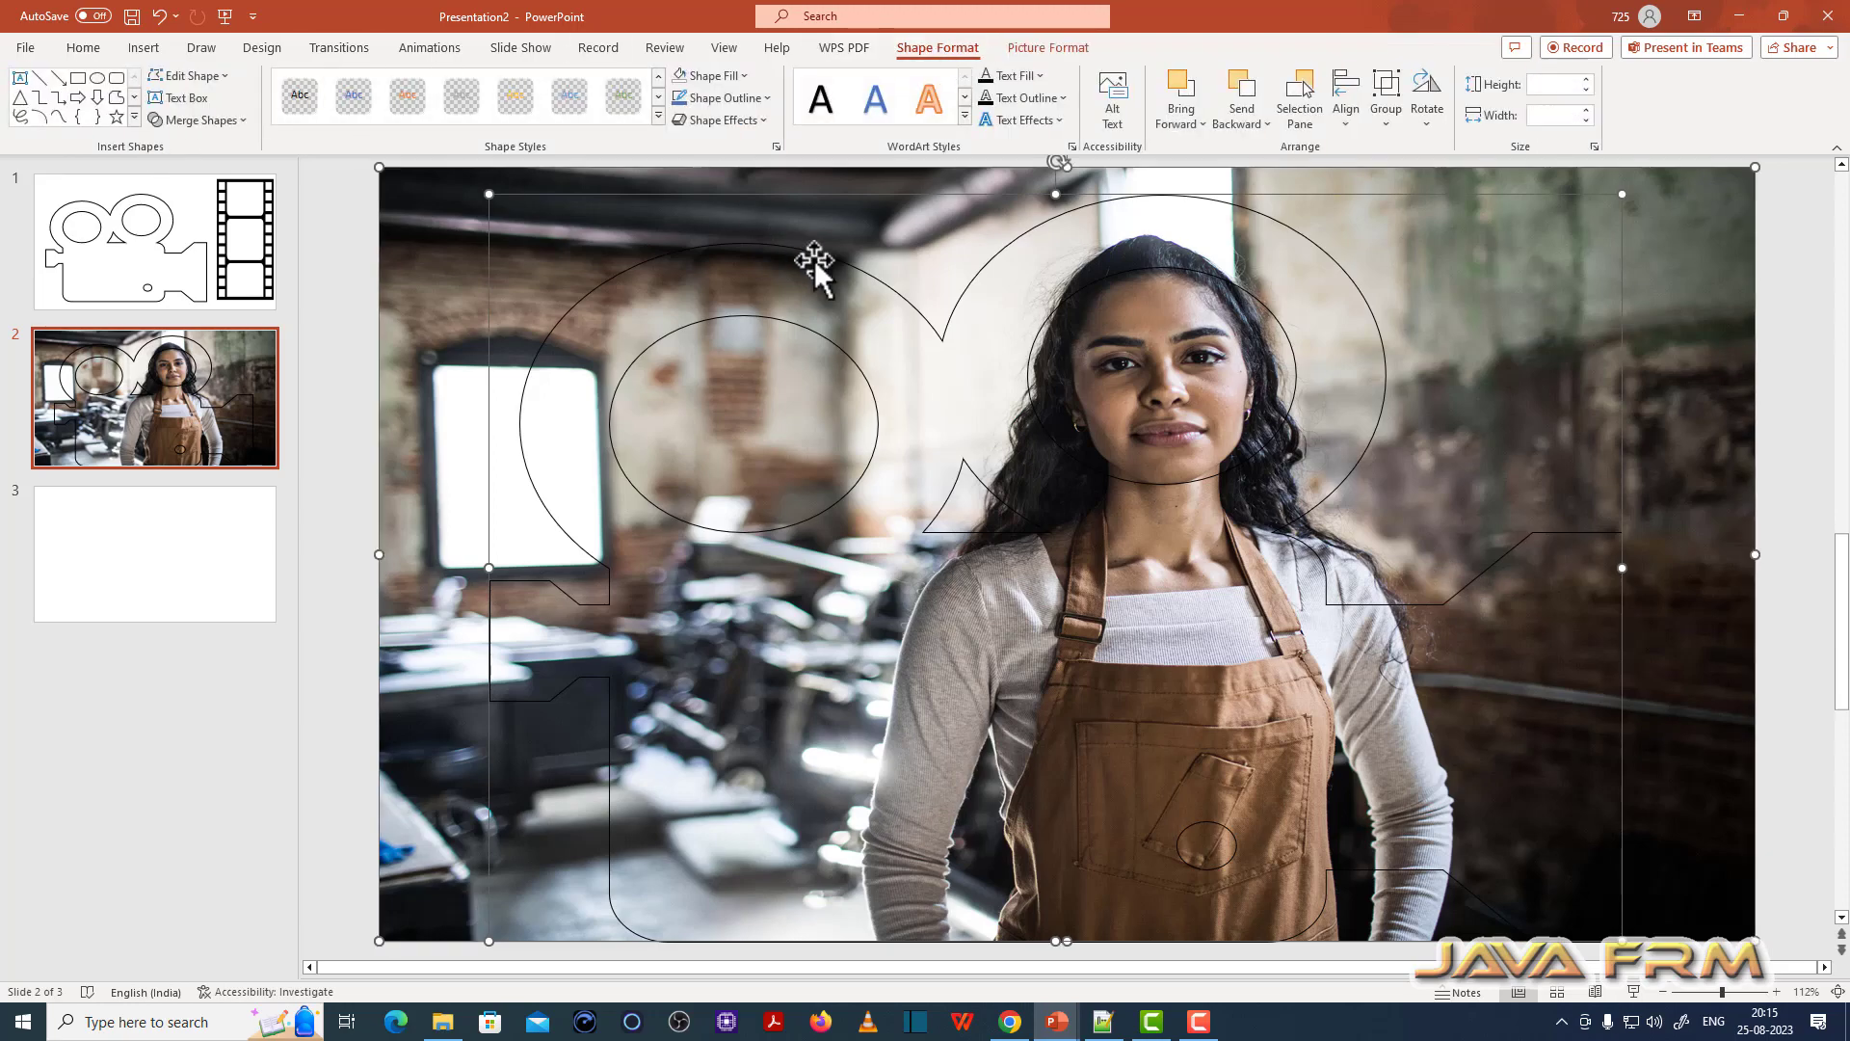
pyautogui.click(193, 120)
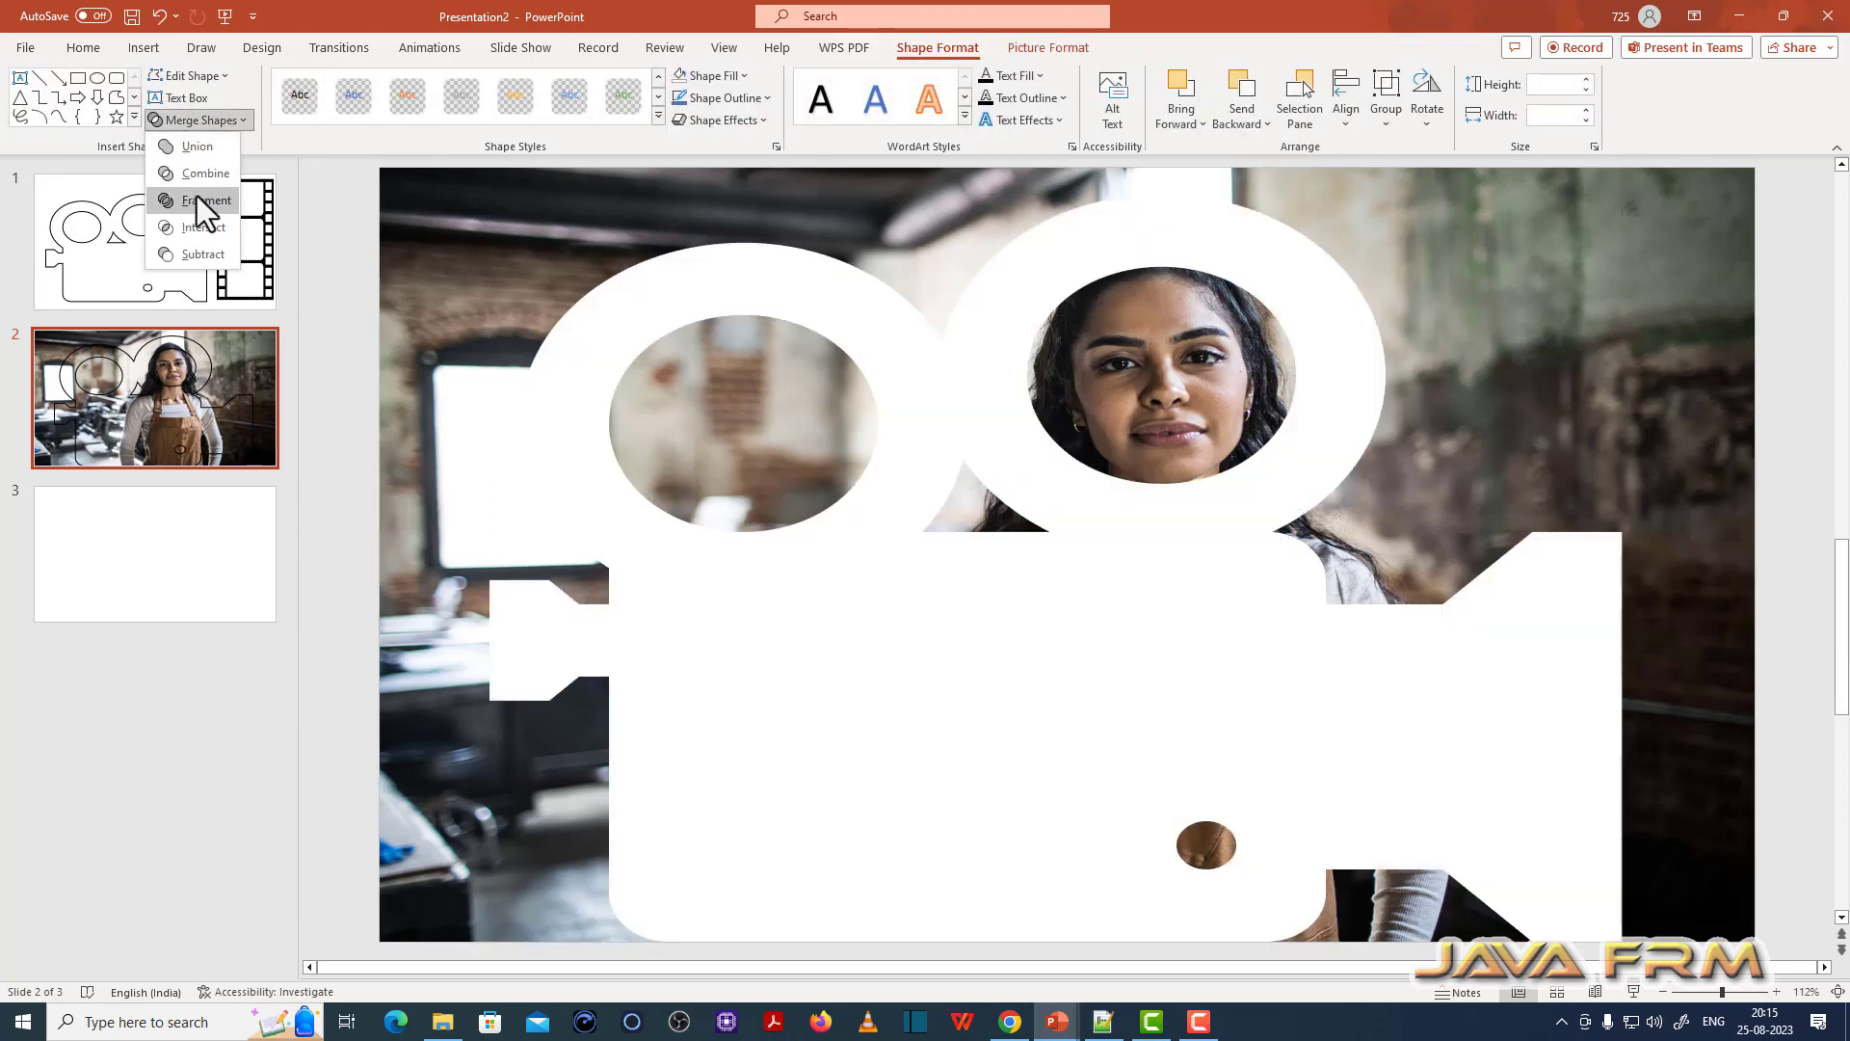
pyautogui.click(196, 205)
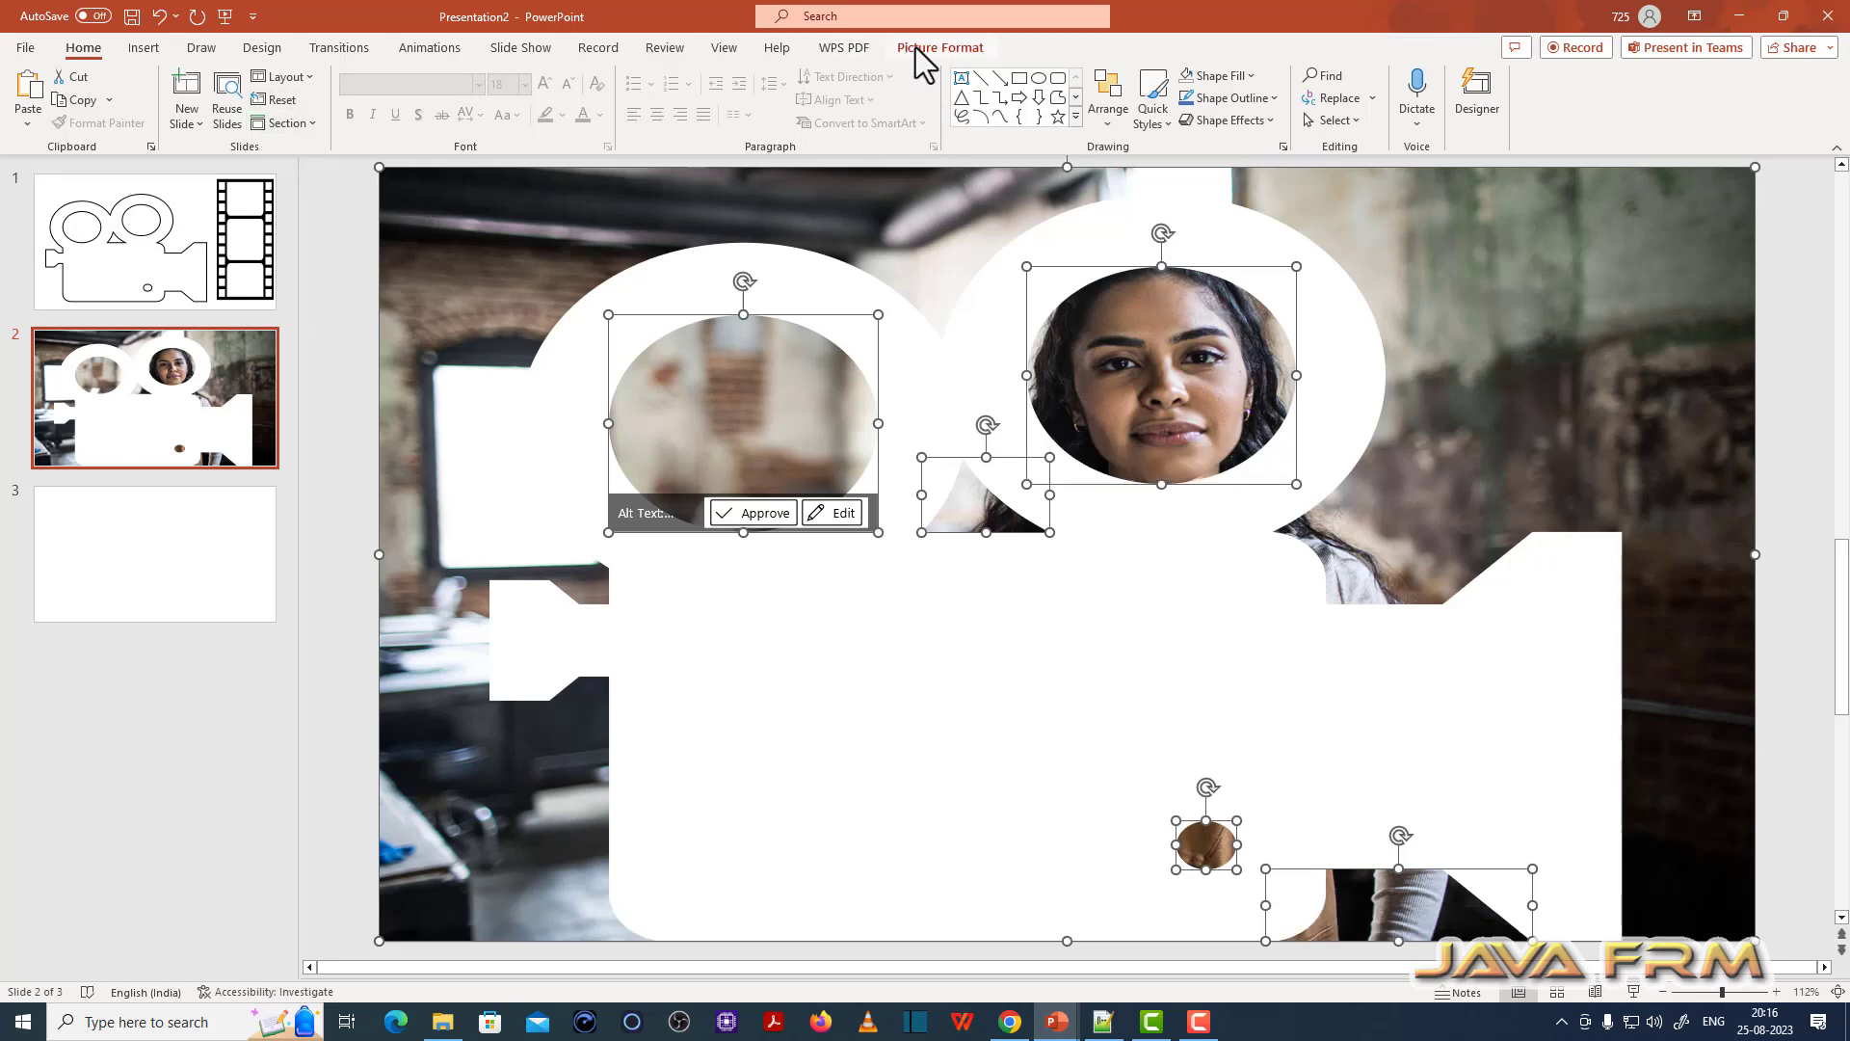
pyautogui.click(1055, 171)
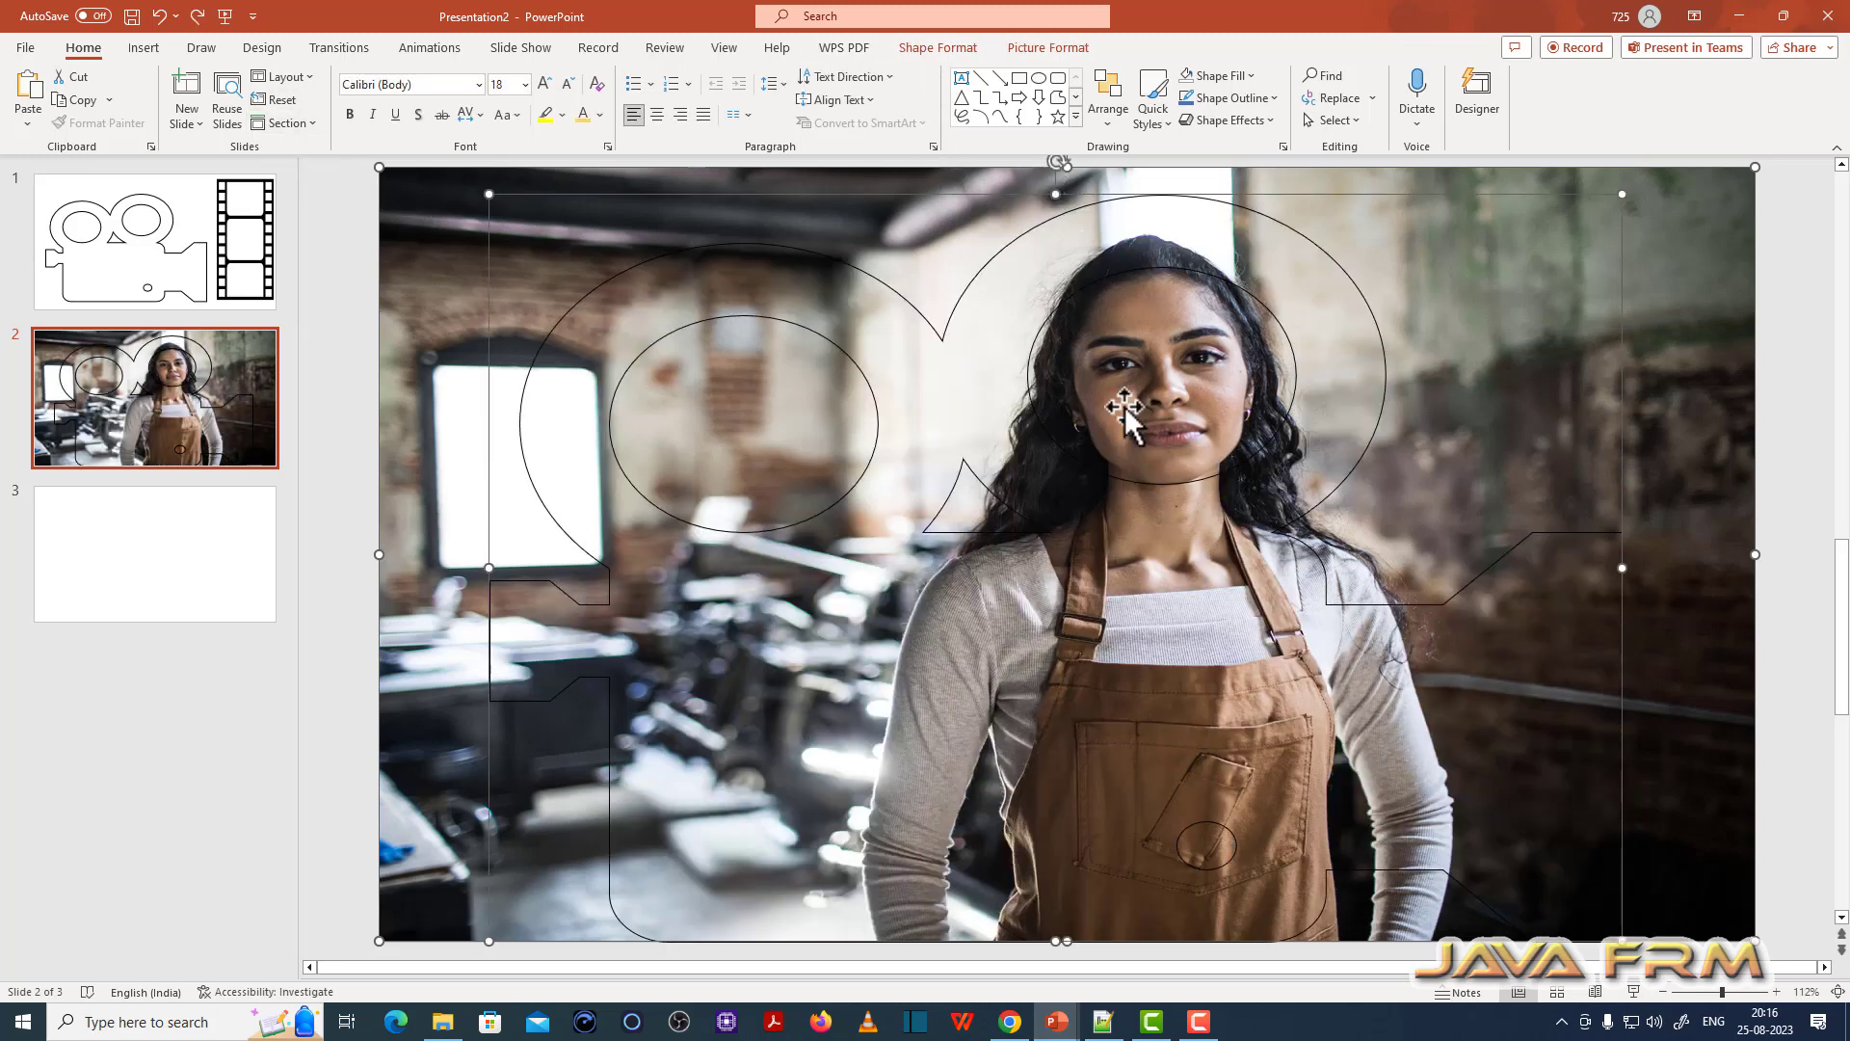
# Step: Apply Merge Shapes > Fragment to the selected photo and camera outline
pyautogui.click(925, 48)
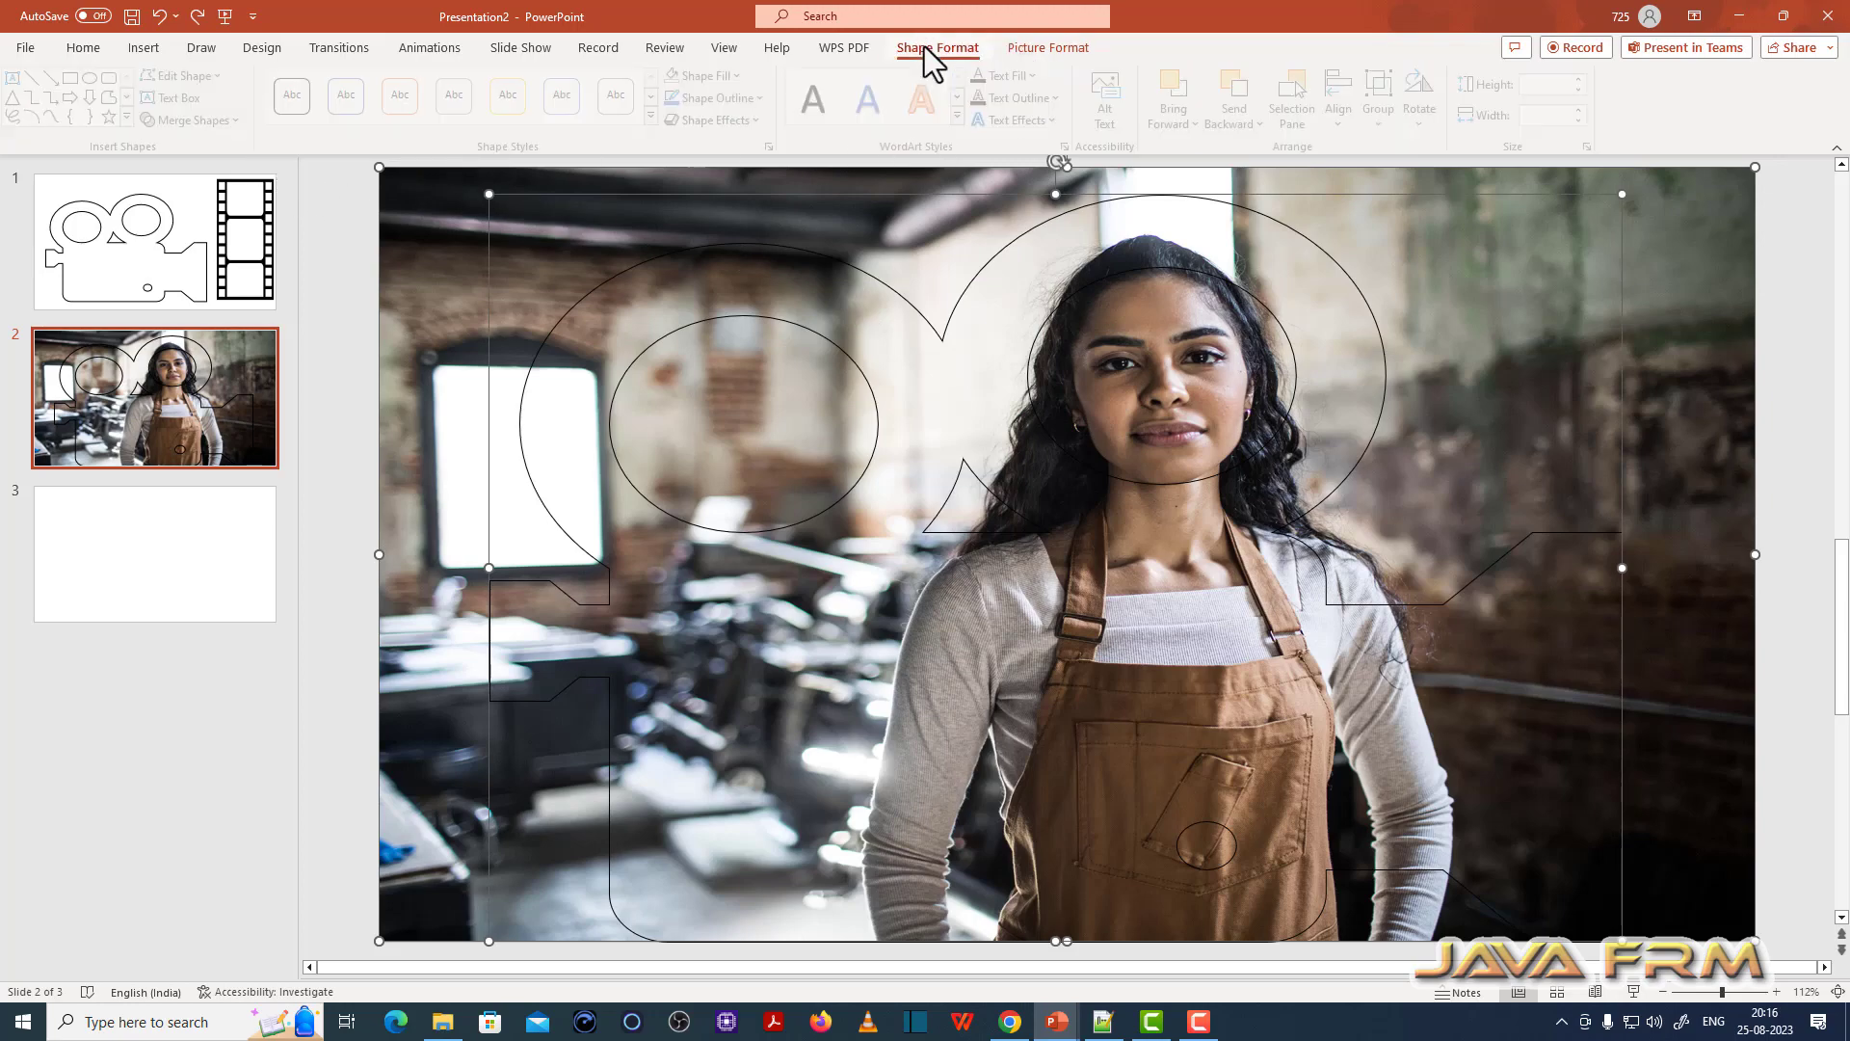
pyautogui.click(210, 121)
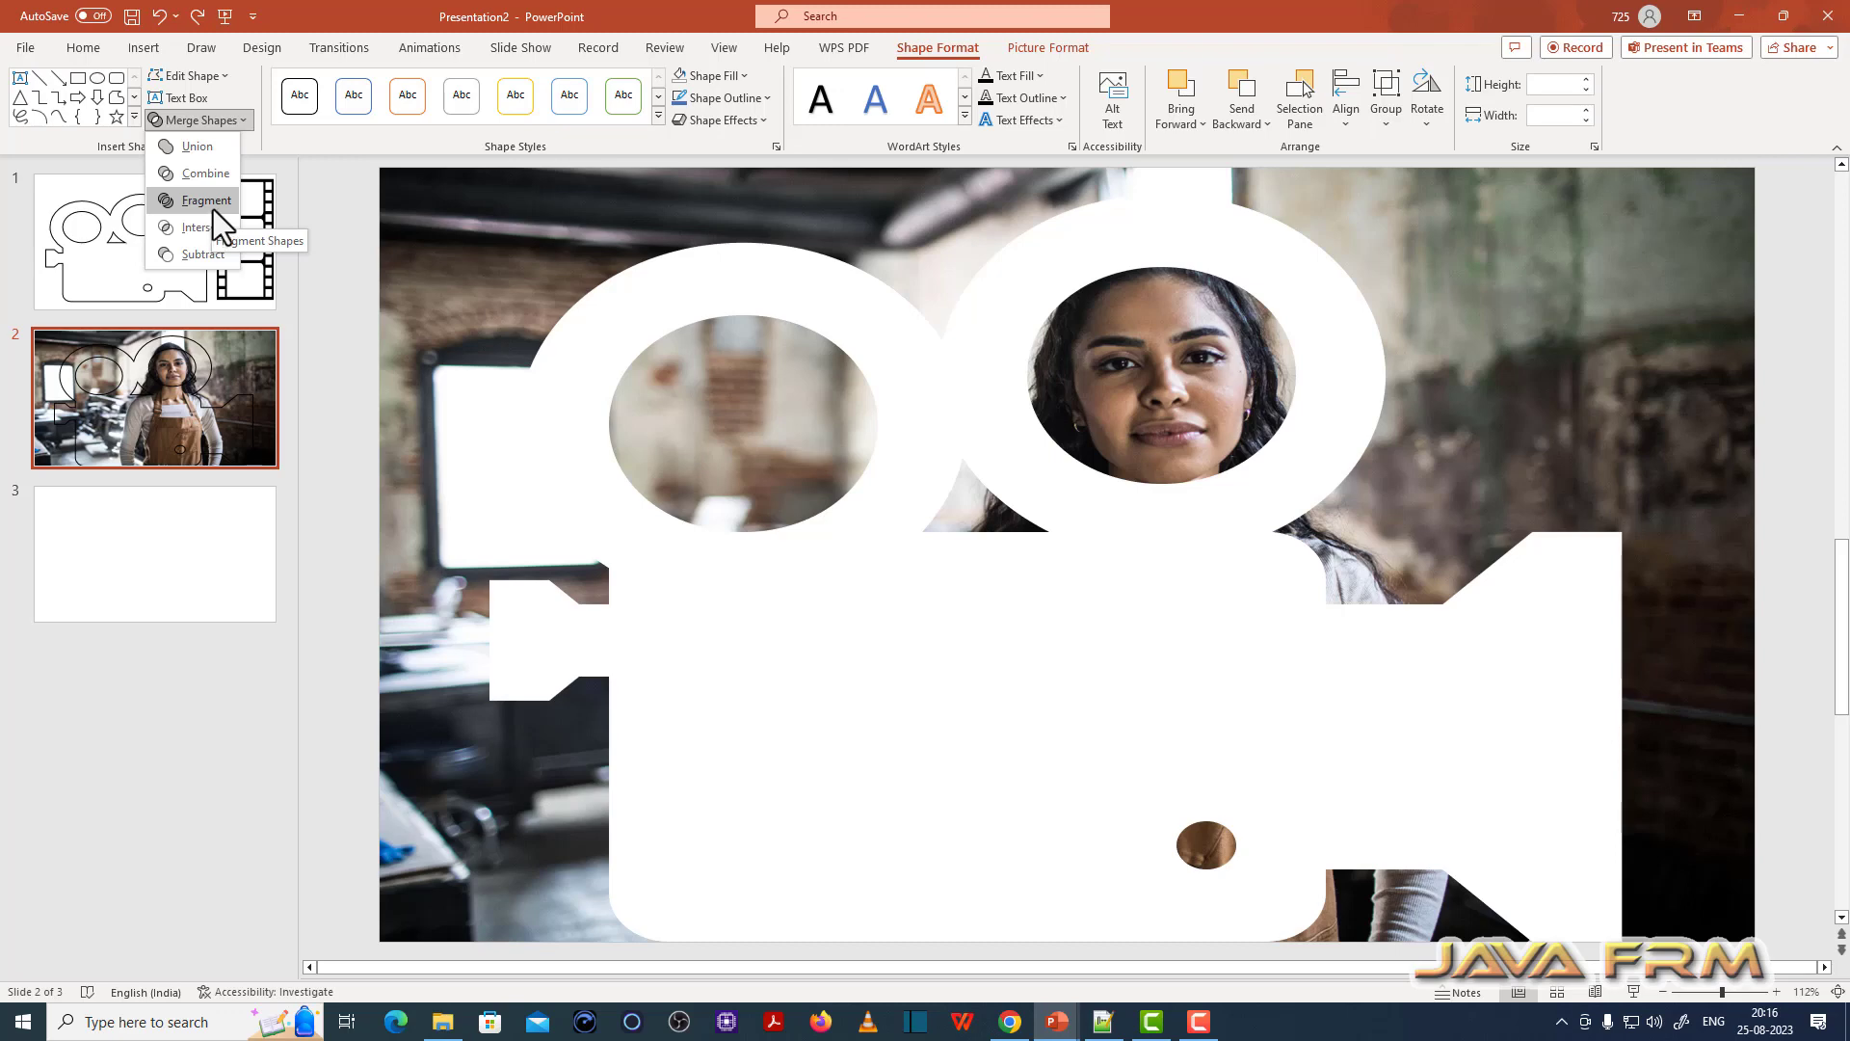
pyautogui.click(205, 200)
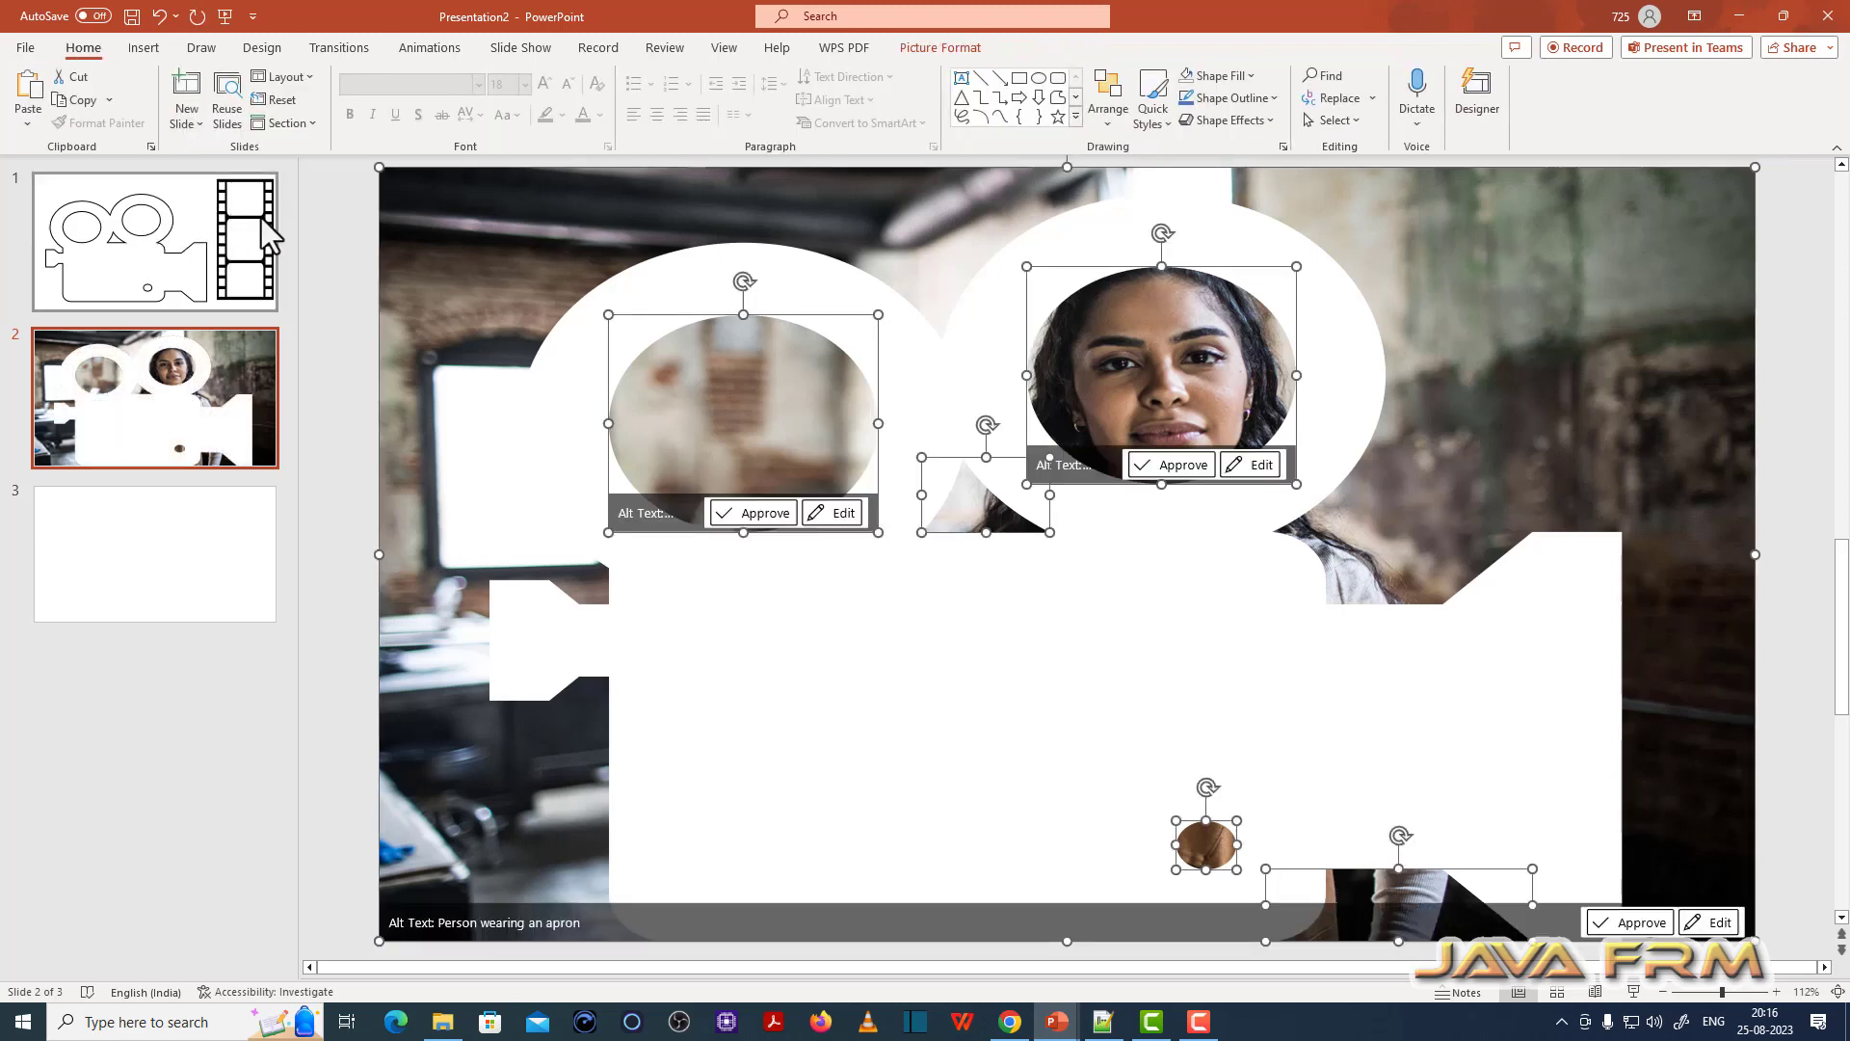
# Step: Drag the face oval piece to slide 2's top-right corner, then switch to blank slide 3
pyautogui.click(888, 748)
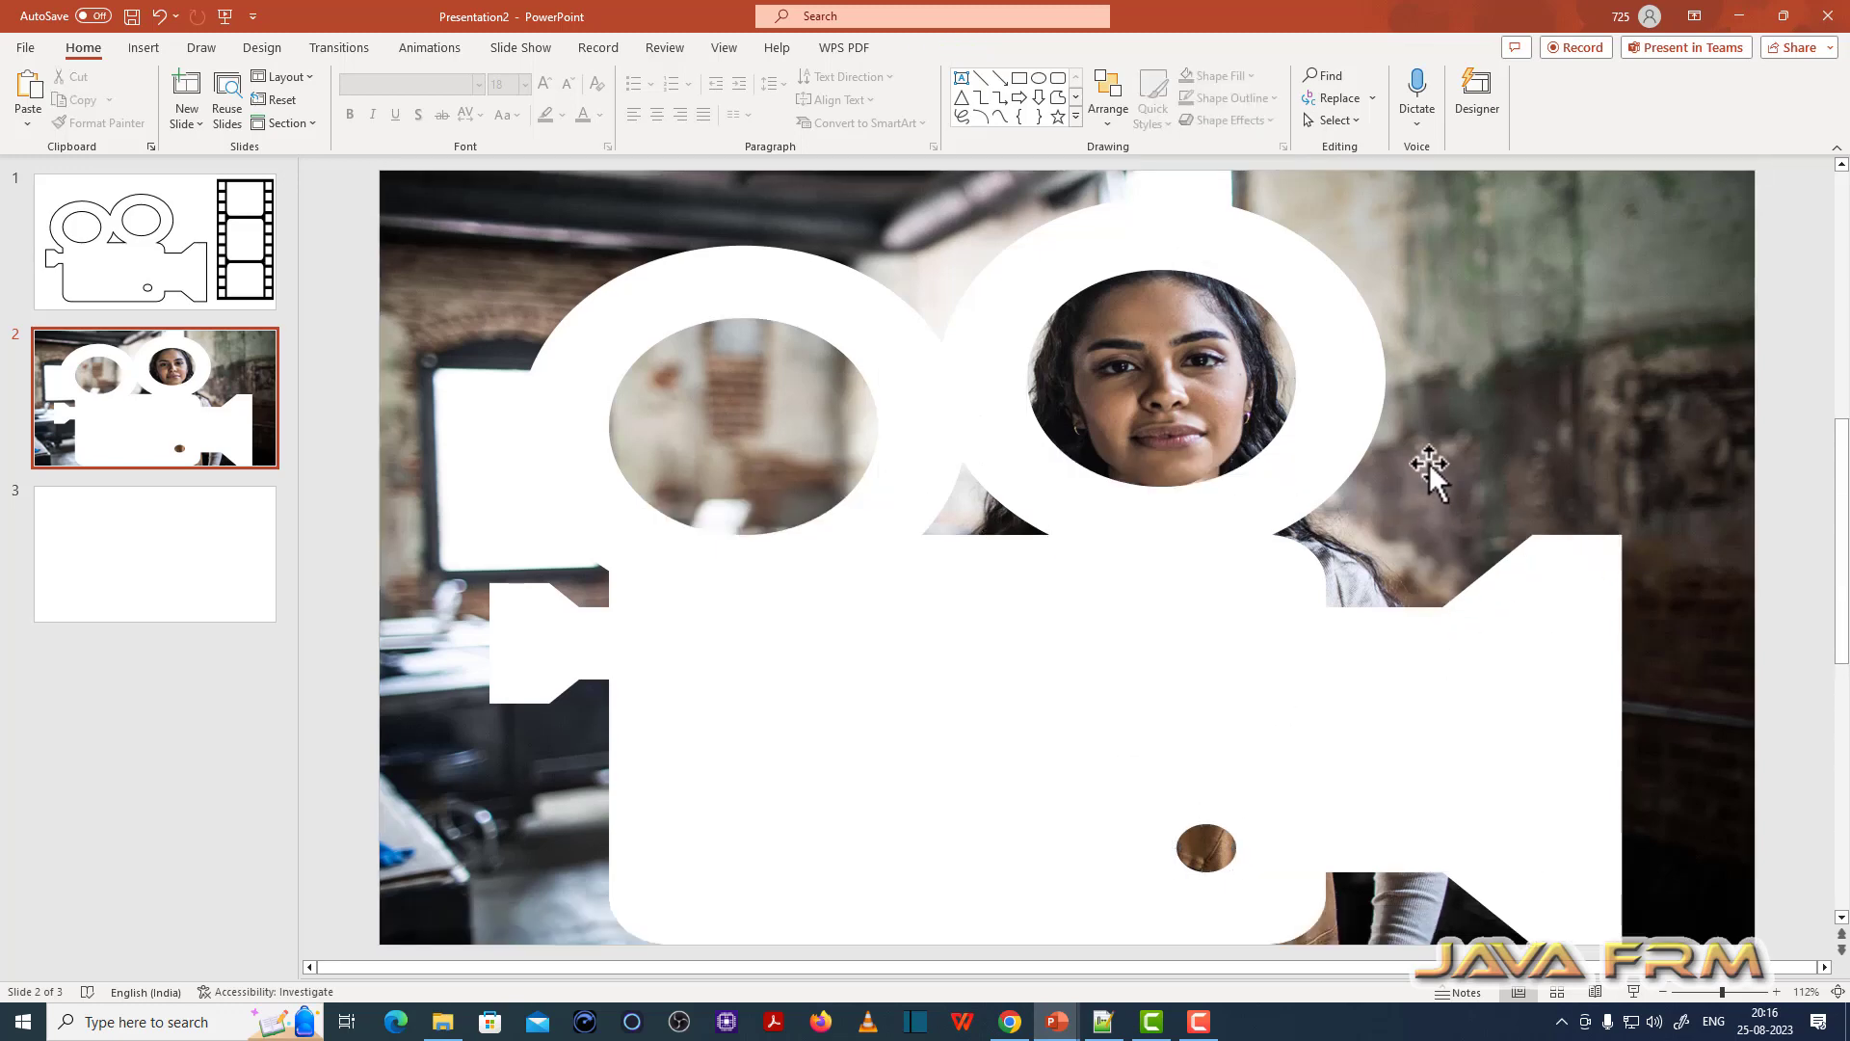
pyautogui.moveTo(1240, 429)
pyautogui.mouseDown()
pyautogui.moveTo(1597, 378)
pyautogui.moveTo(1632, 355)
pyautogui.mouseUp()
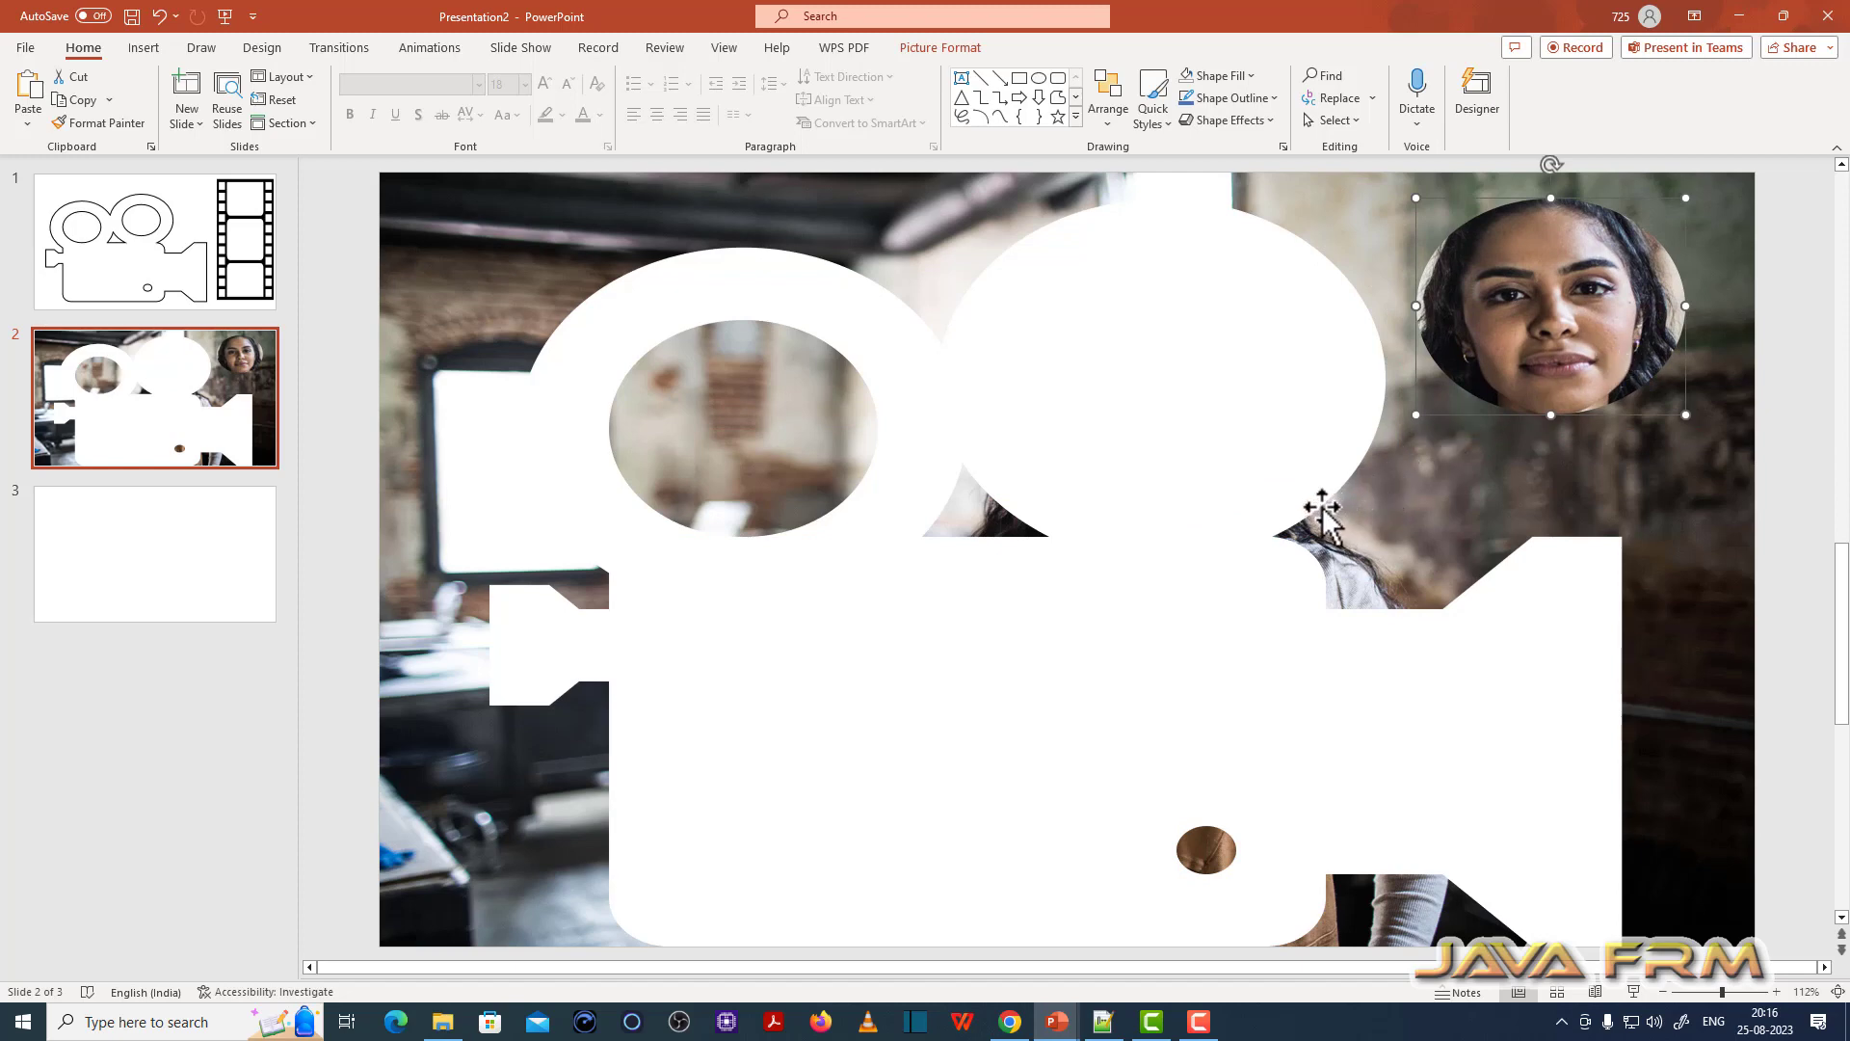
pyautogui.moveTo(1314, 511)
pyautogui.mouseDown()
pyautogui.moveTo(1174, 515)
pyautogui.moveTo(1319, 500)
pyautogui.mouseUp()
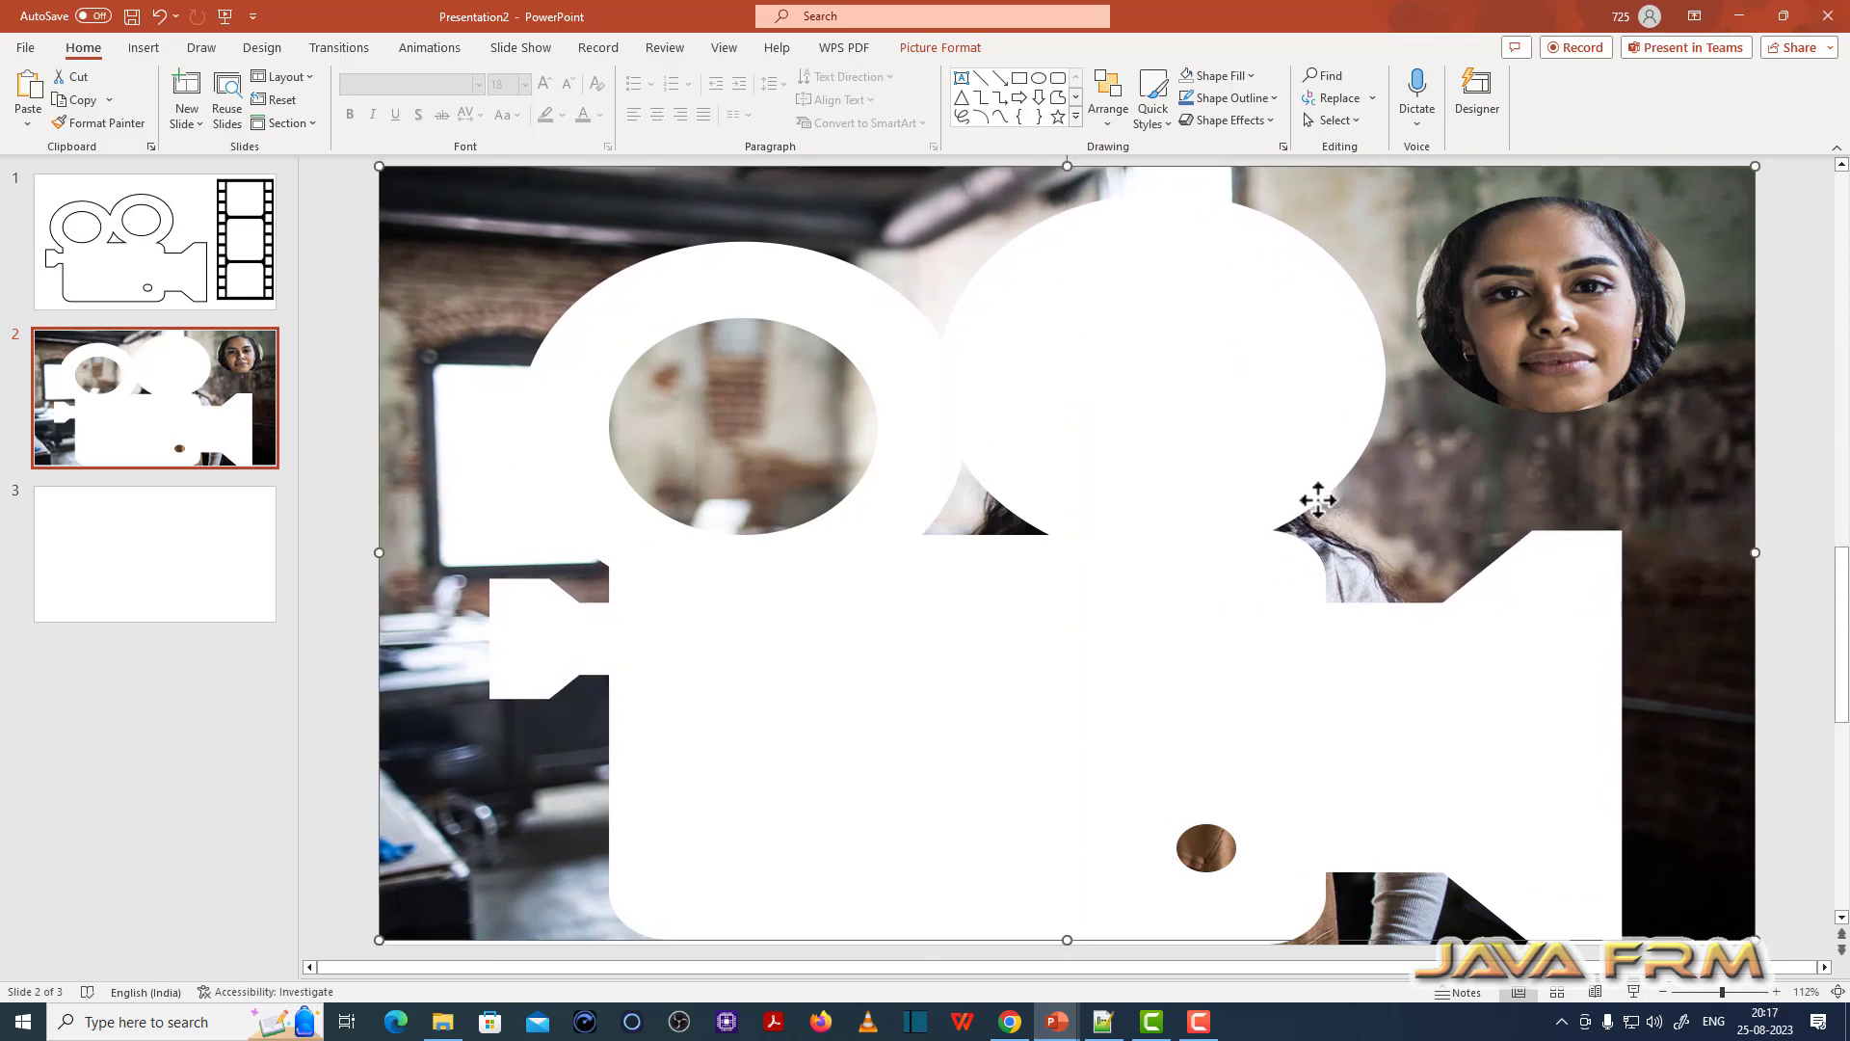
pyautogui.click(154, 567)
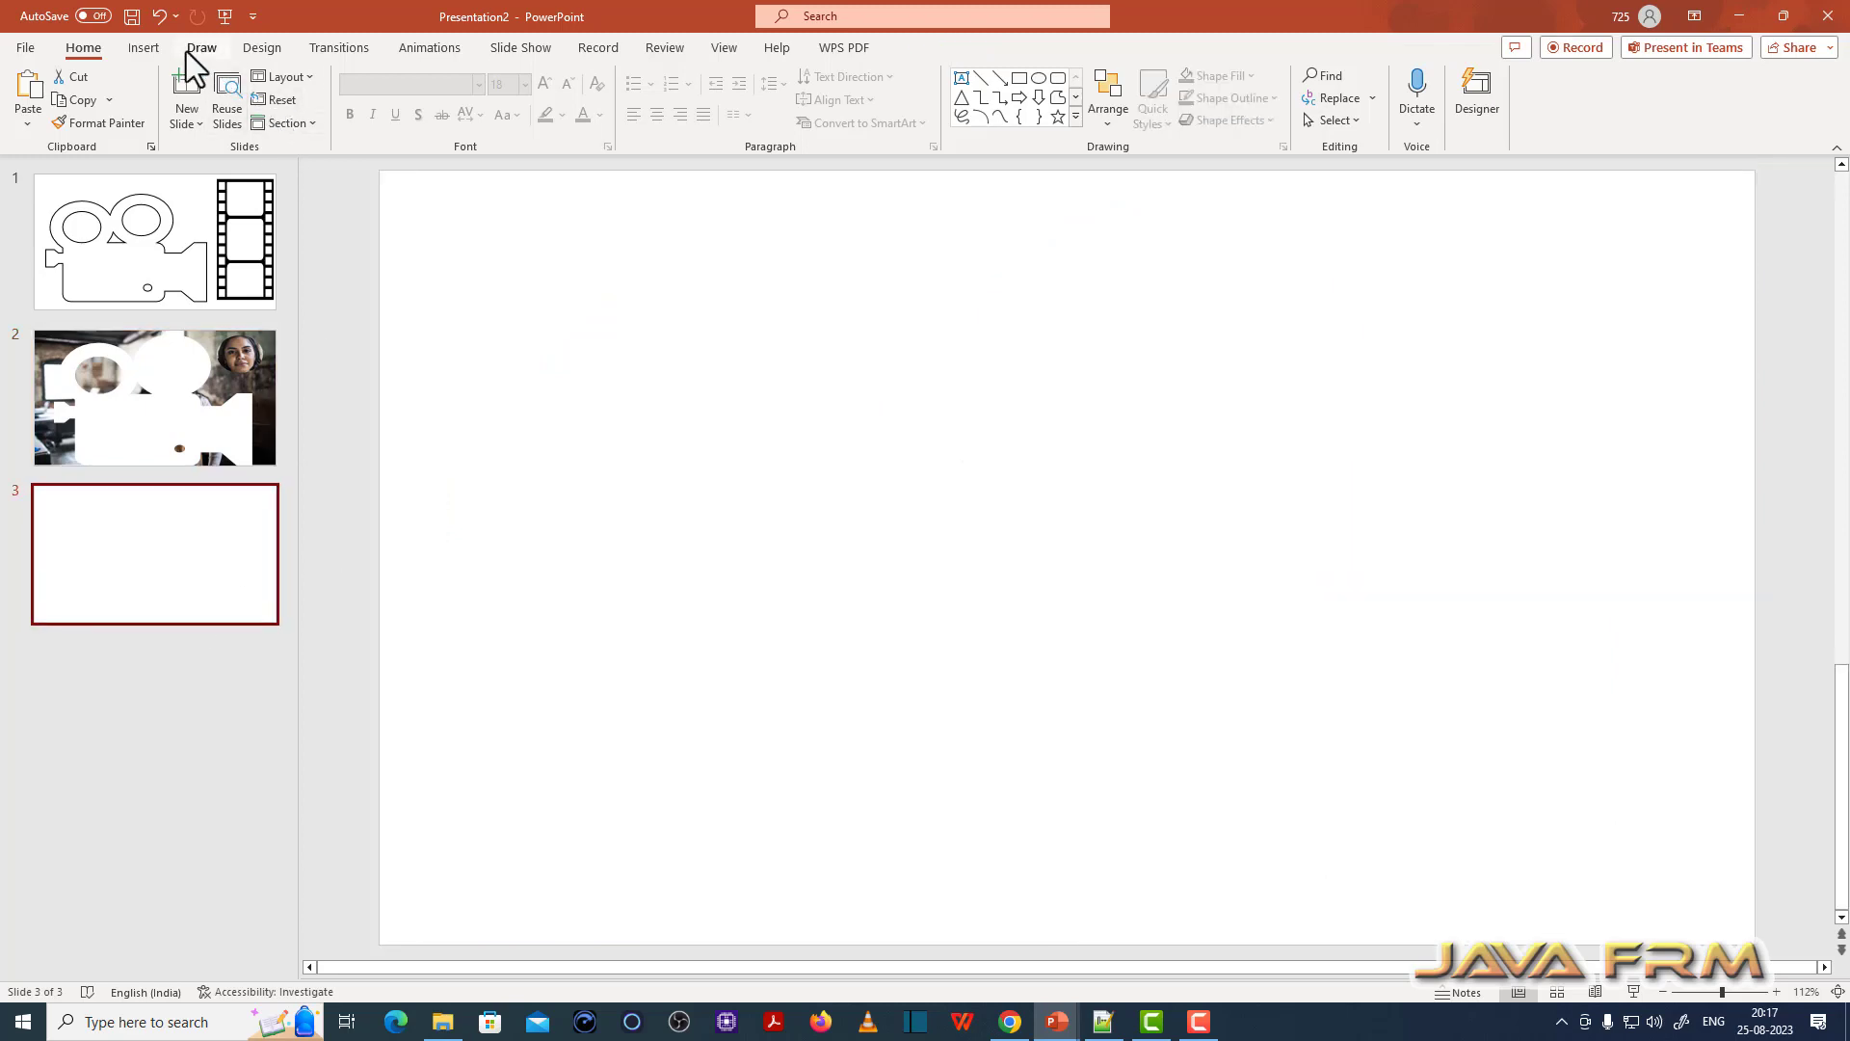
# Step: Insert the woman-in-brown-apron photo from a 'girl' search in Stock Images
pyautogui.click(143, 48)
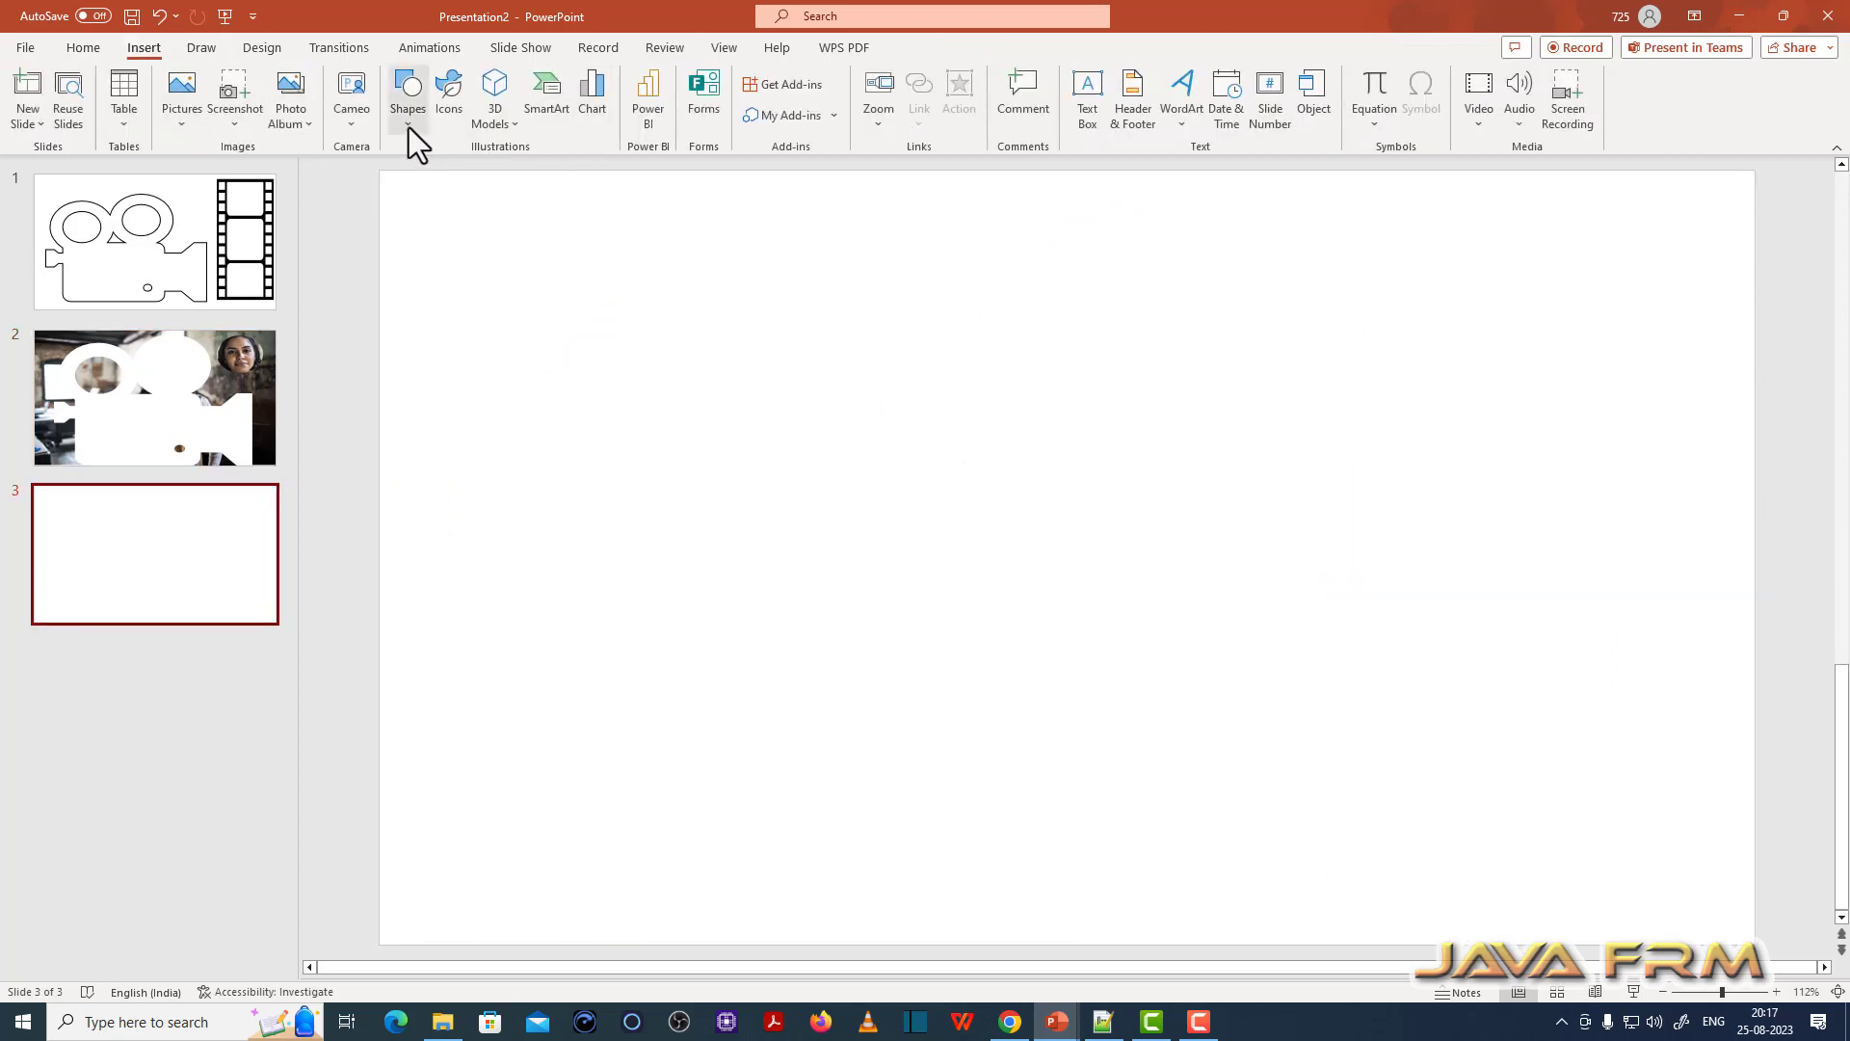
pyautogui.click(408, 106)
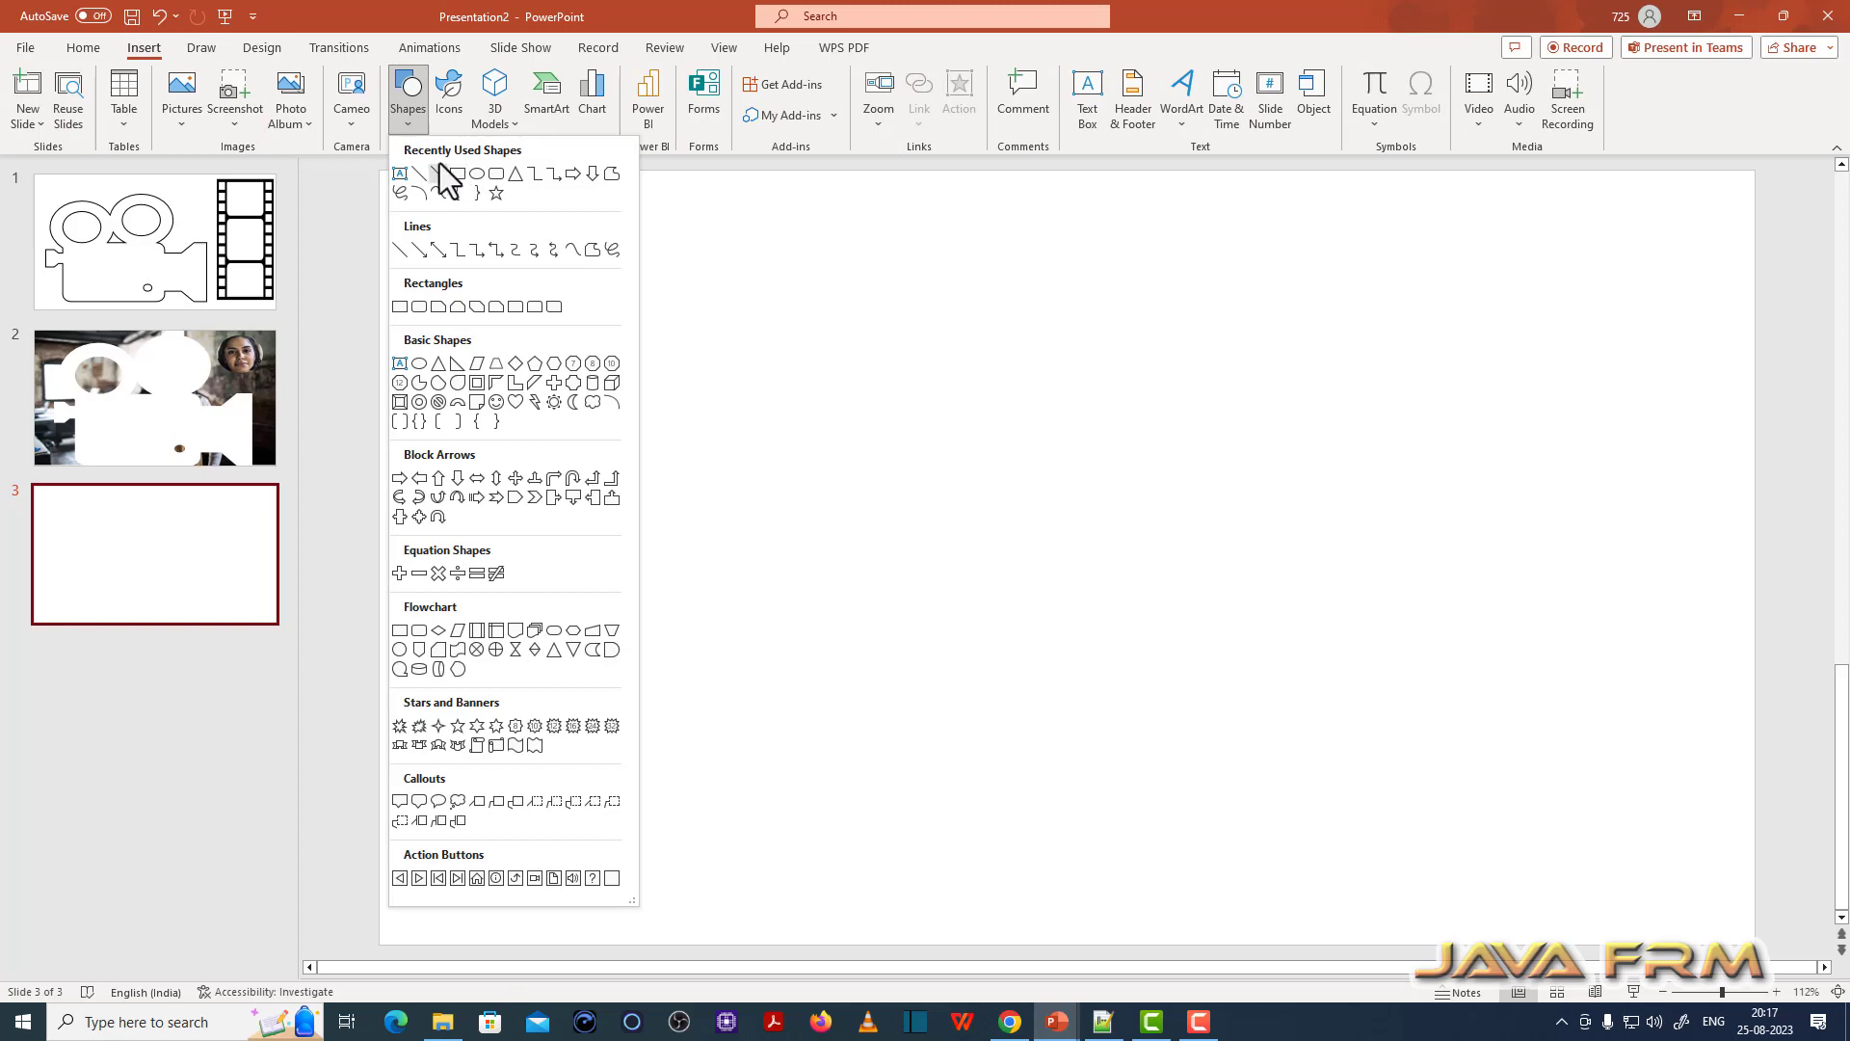
pyautogui.click(449, 101)
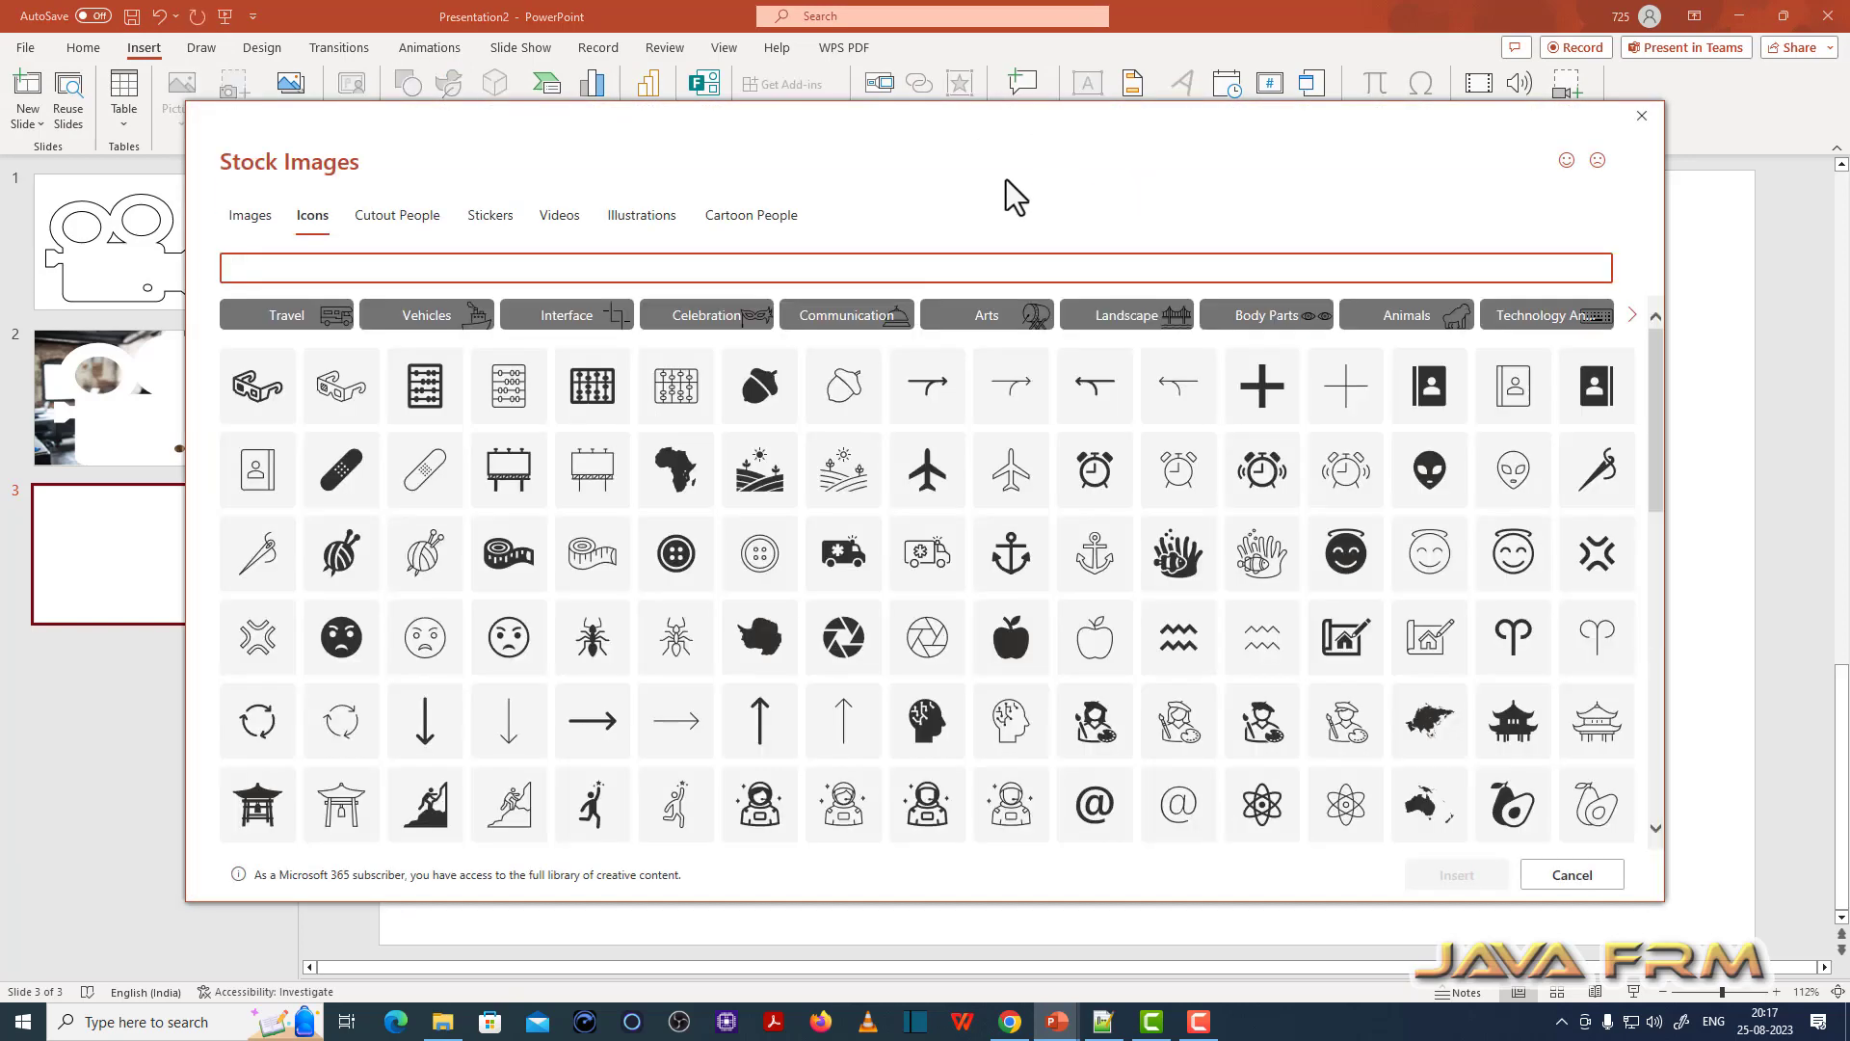
pyautogui.click(249, 227)
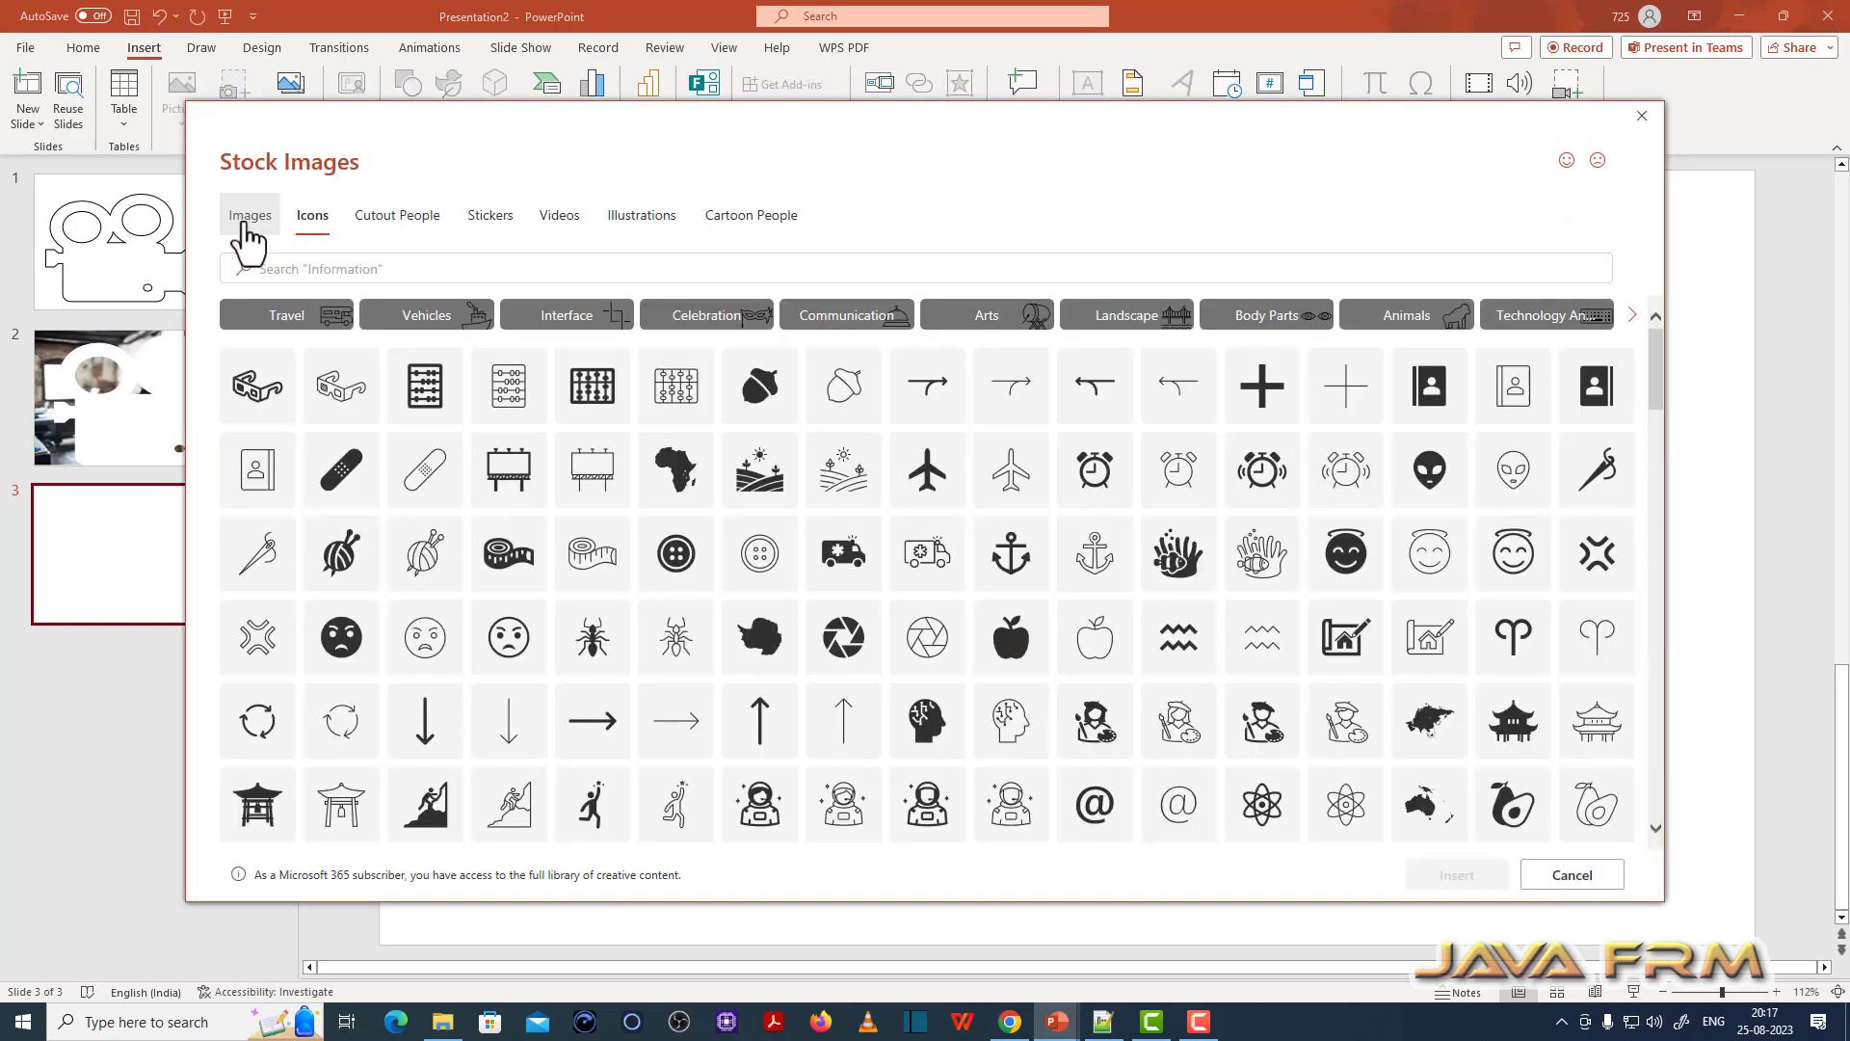
pyautogui.click(323, 273)
pyautogui.write('girl')
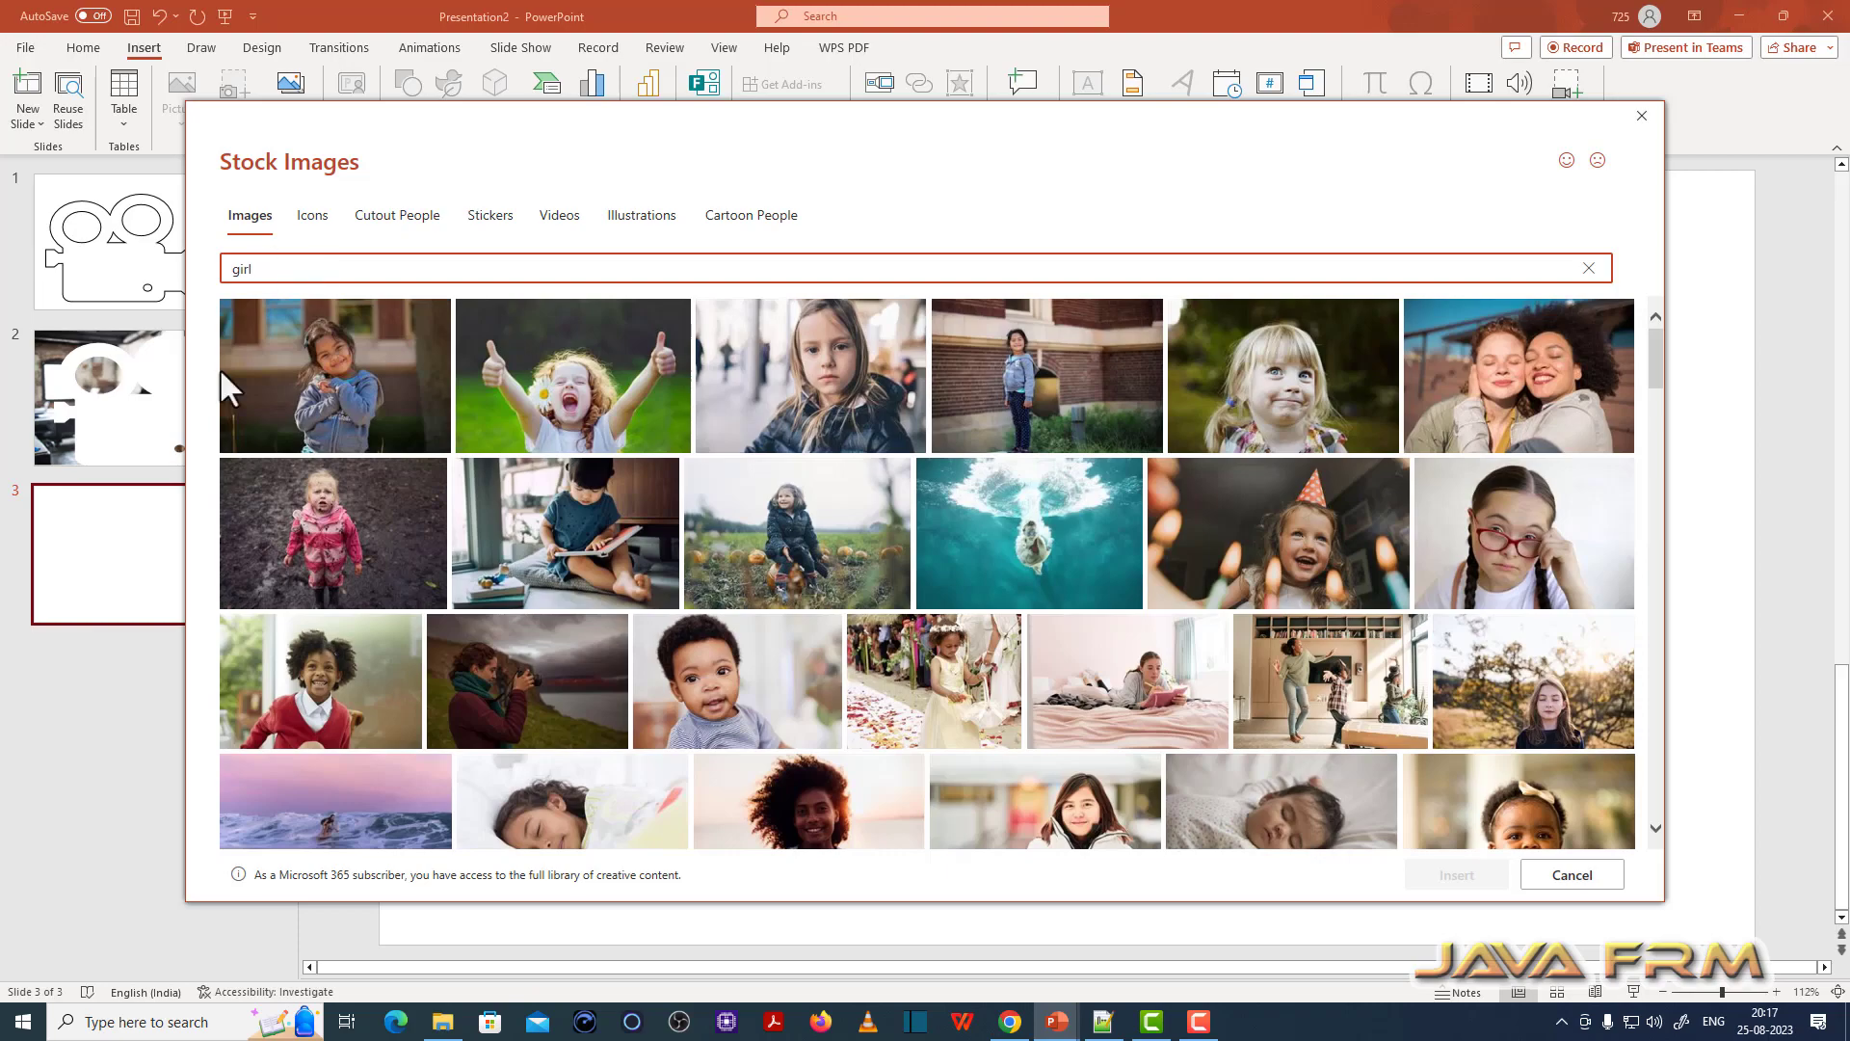
pyautogui.scroll(-1, 525, 663)
pyautogui.scroll(-3, 525, 663)
pyautogui.scroll(-3, 408, 605)
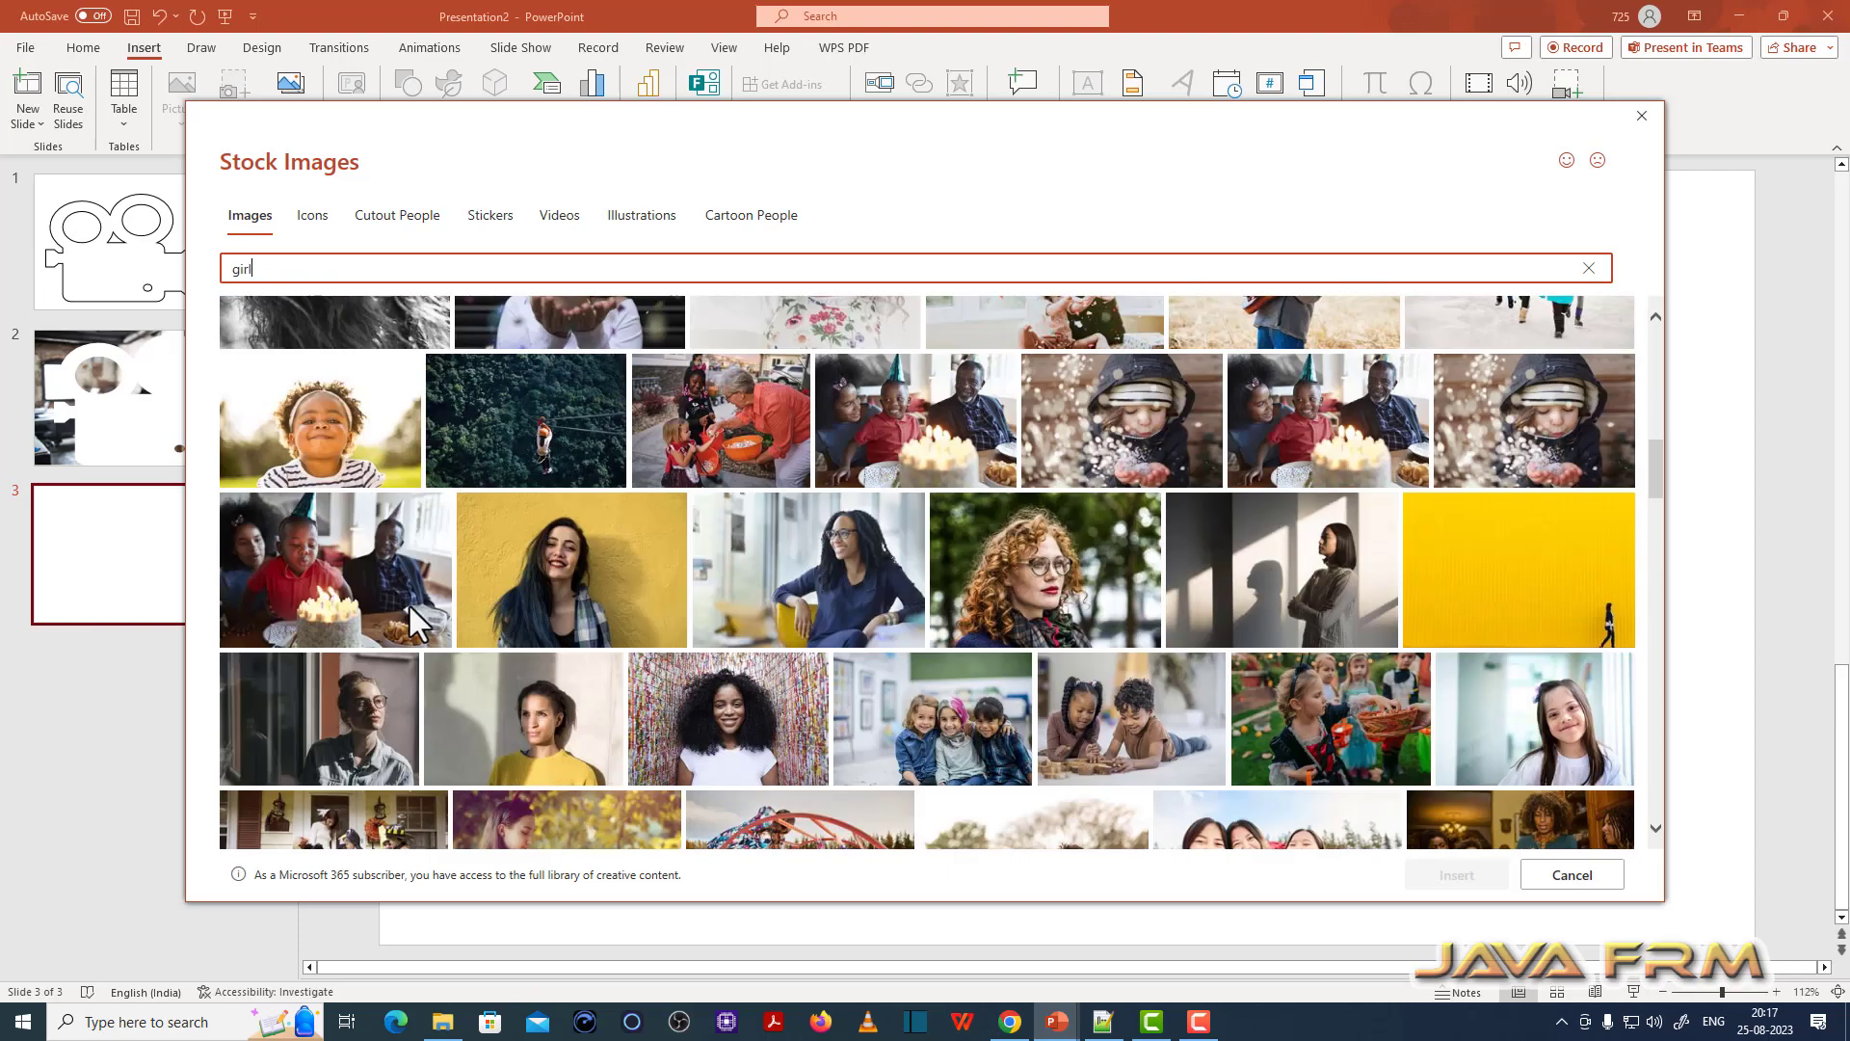
pyautogui.scroll(-5, 412, 609)
pyautogui.click(367, 595)
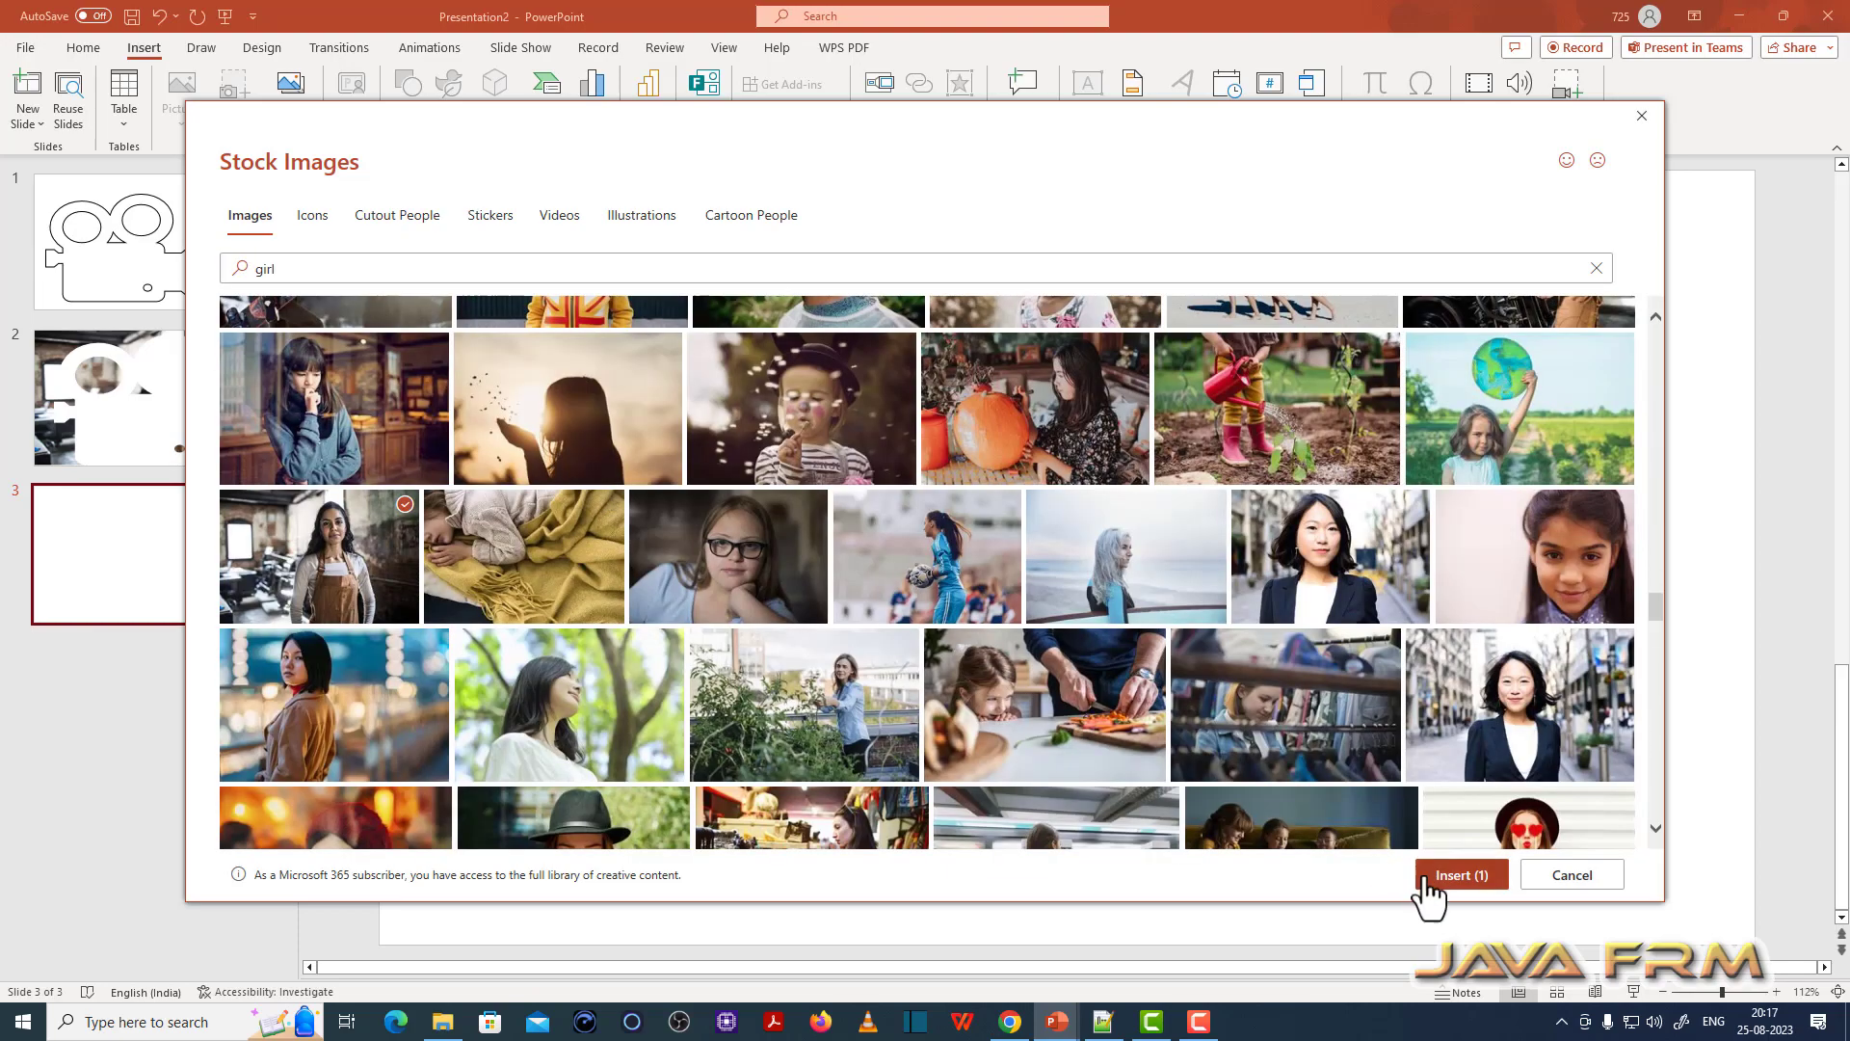
pyautogui.click(1431, 873)
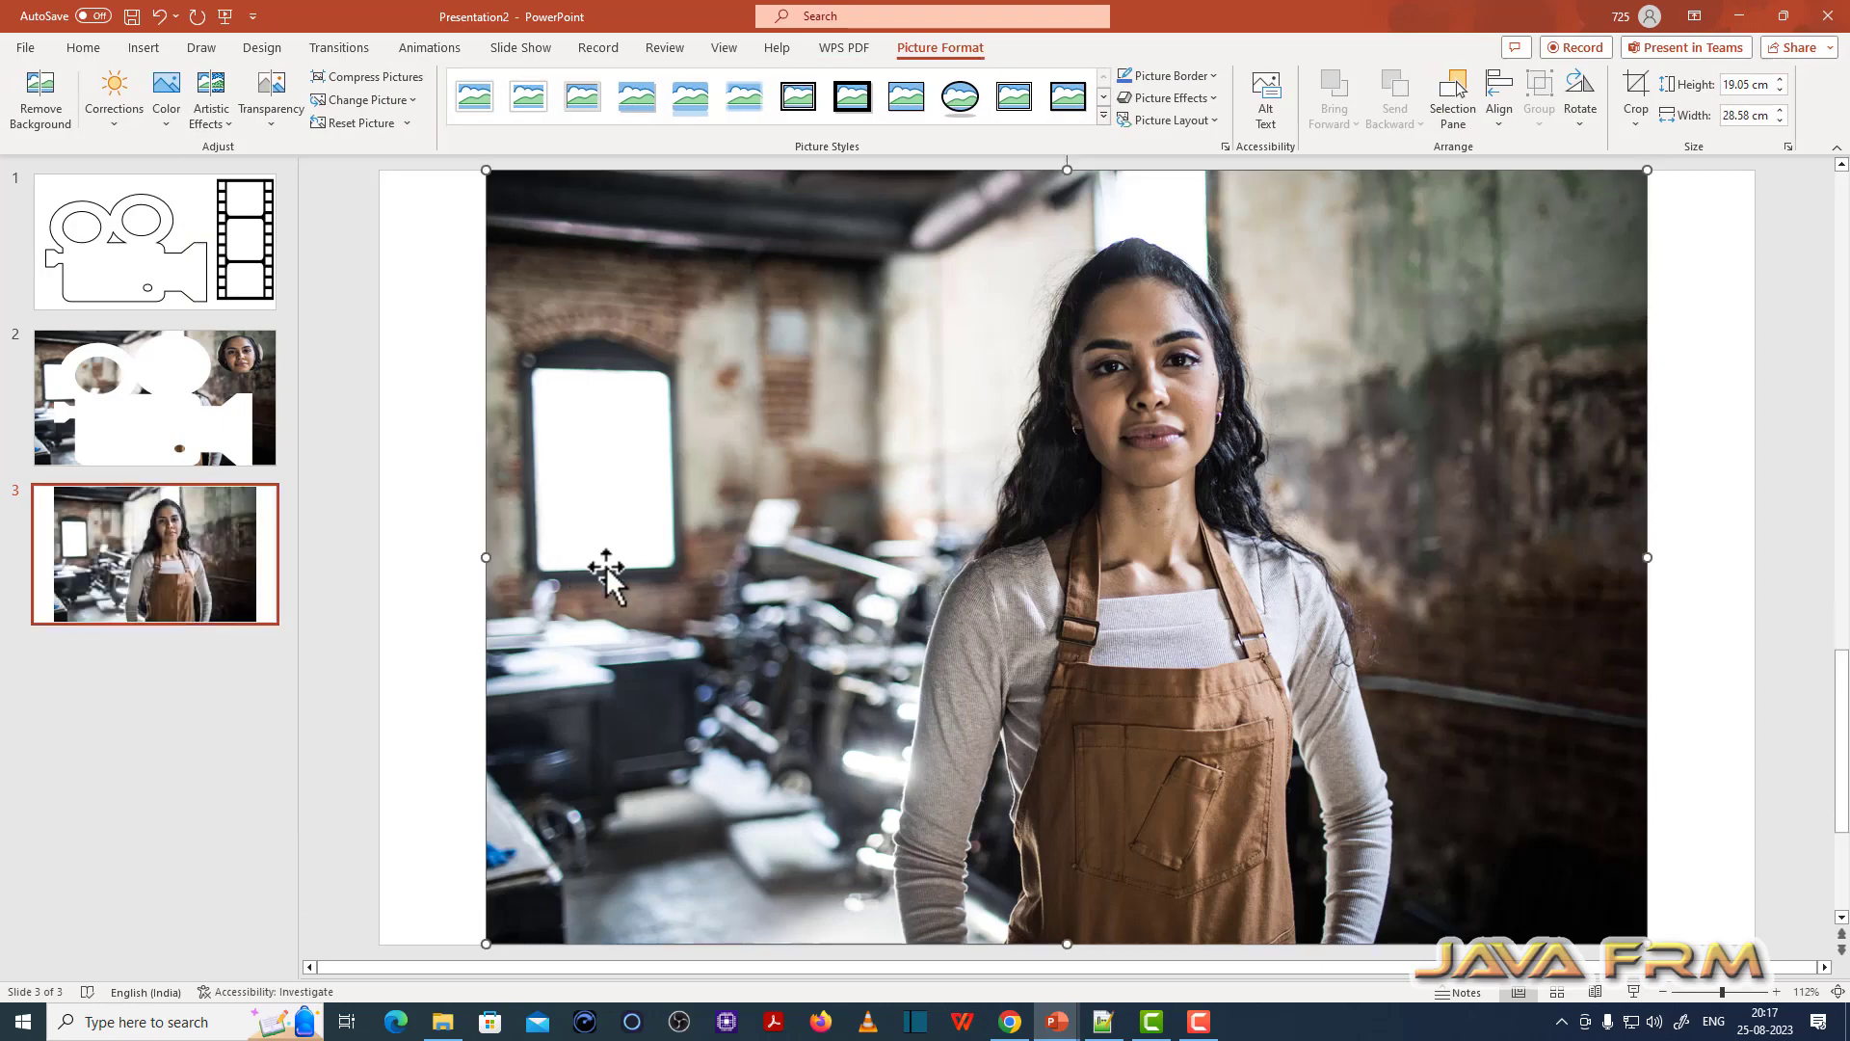
# Step: Widen slide 3's apron photo toward the slide edges, undo once after comparing, then show slide 1
pyautogui.moveTo(486, 557); pyautogui.dragTo(379, 557)
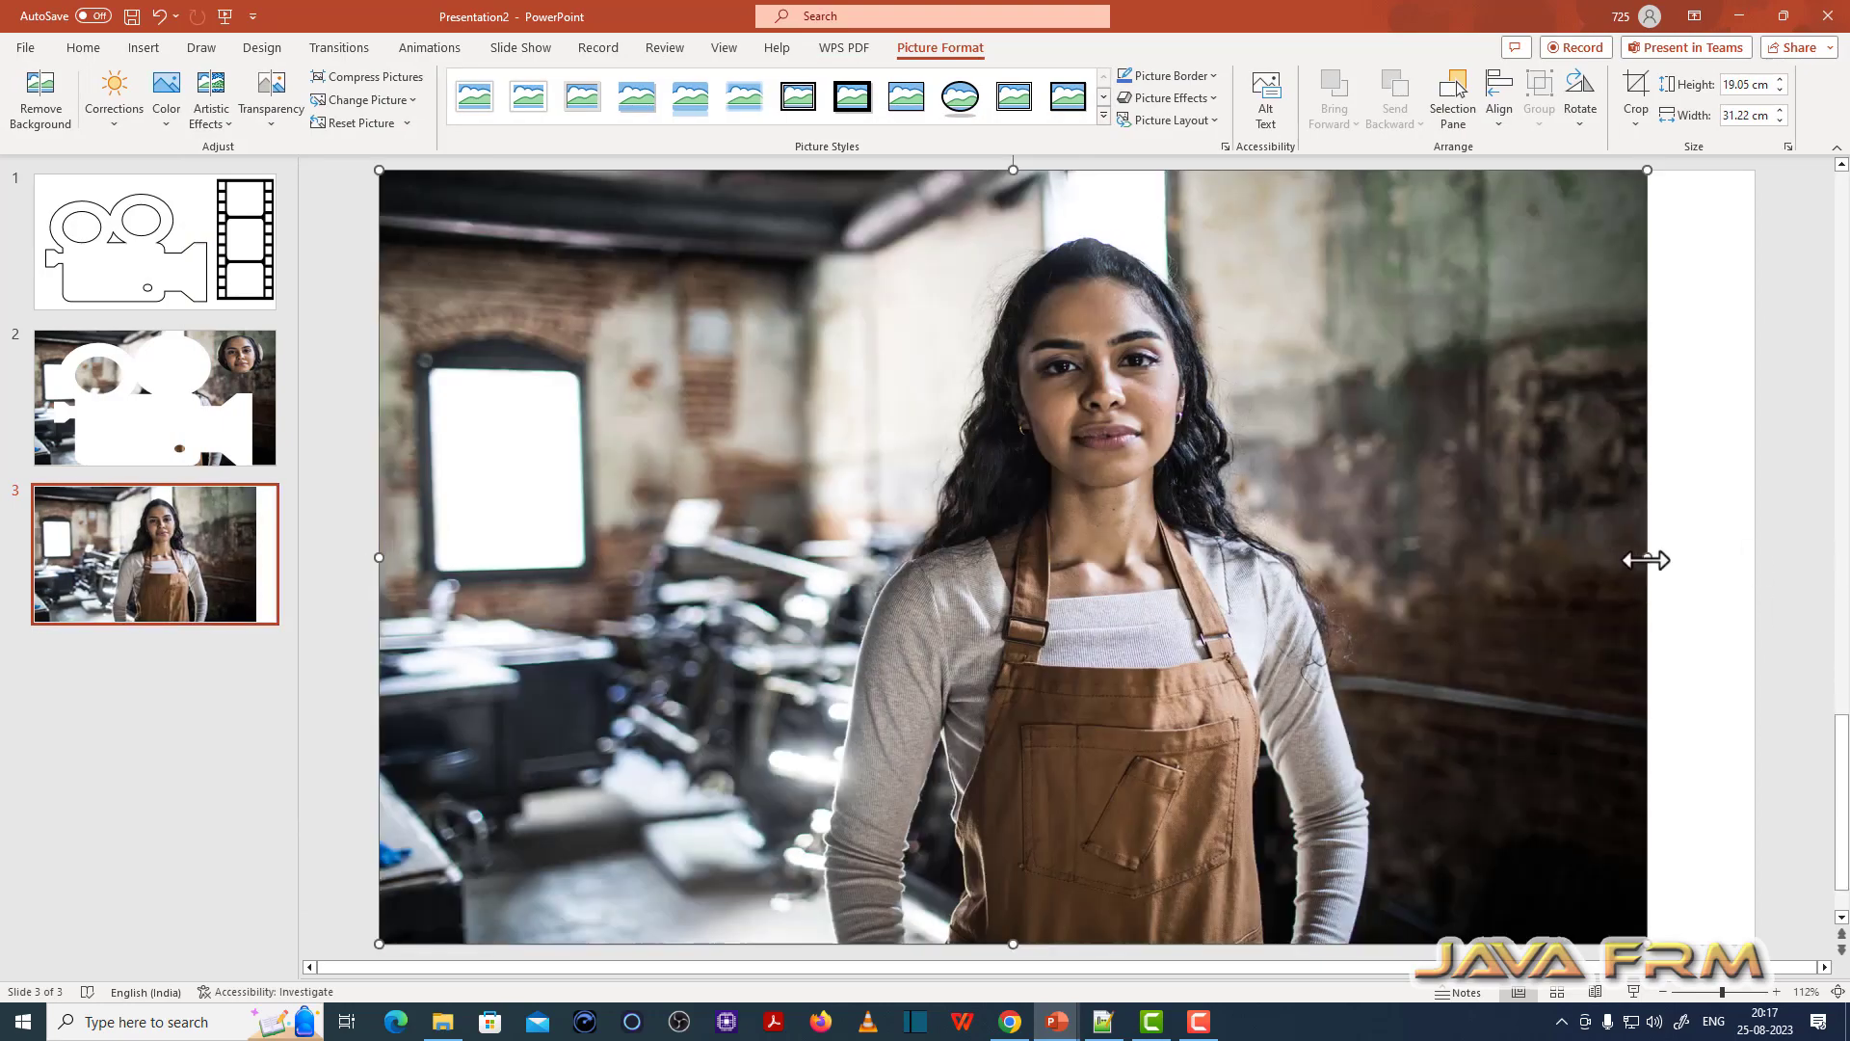
pyautogui.moveTo(1648, 557); pyautogui.dragTo(1751, 563)
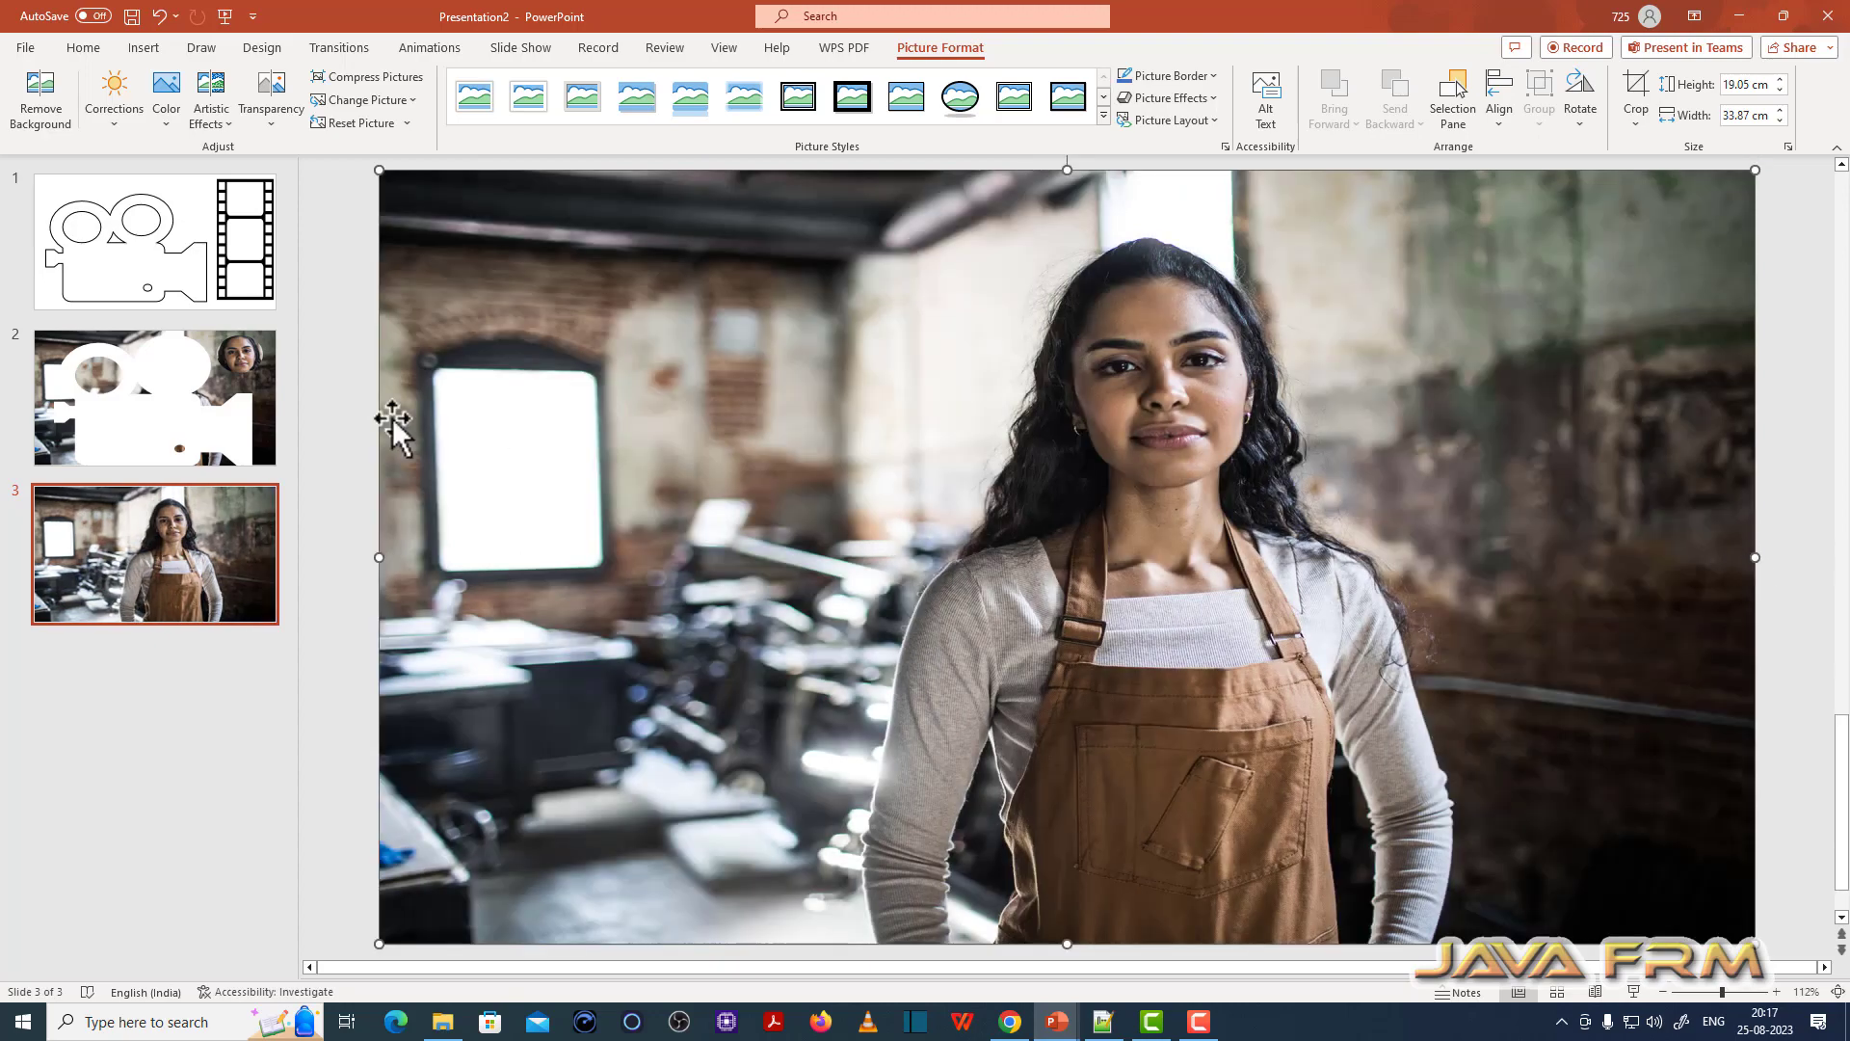
pyautogui.click(142, 421)
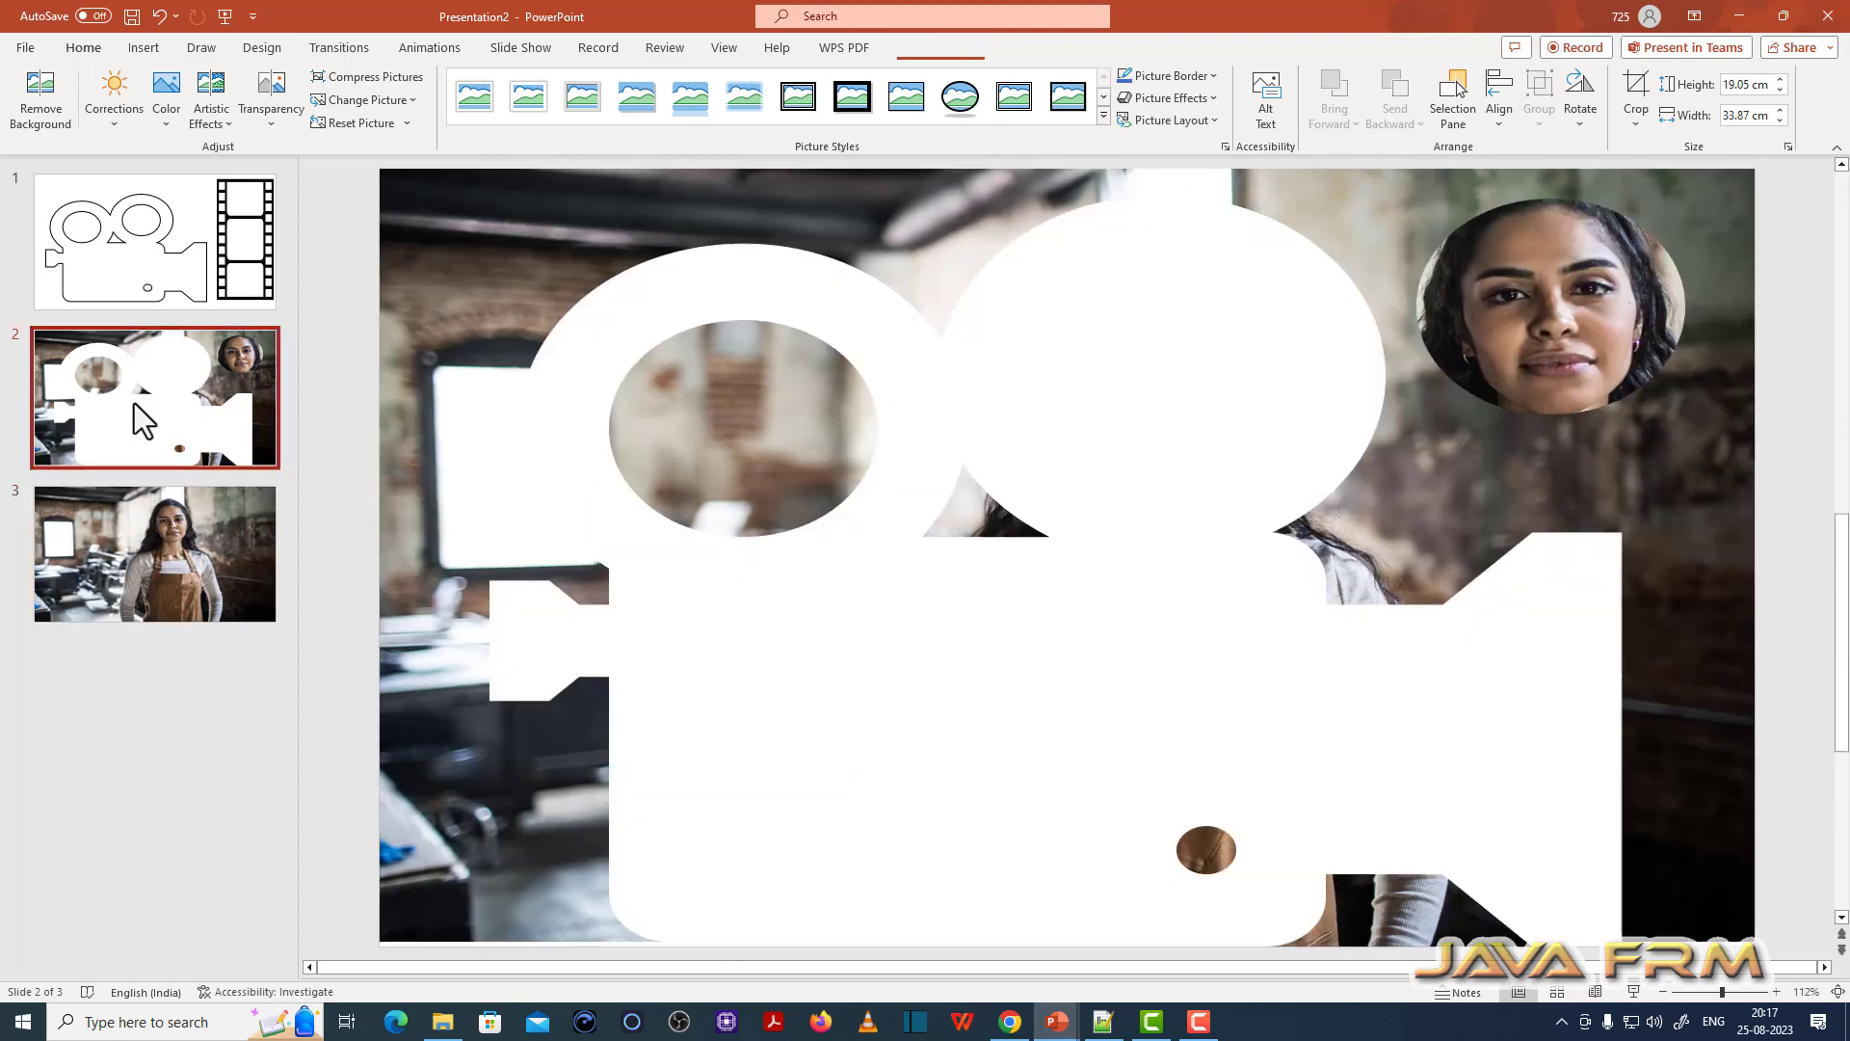
pyautogui.click(1386, 612)
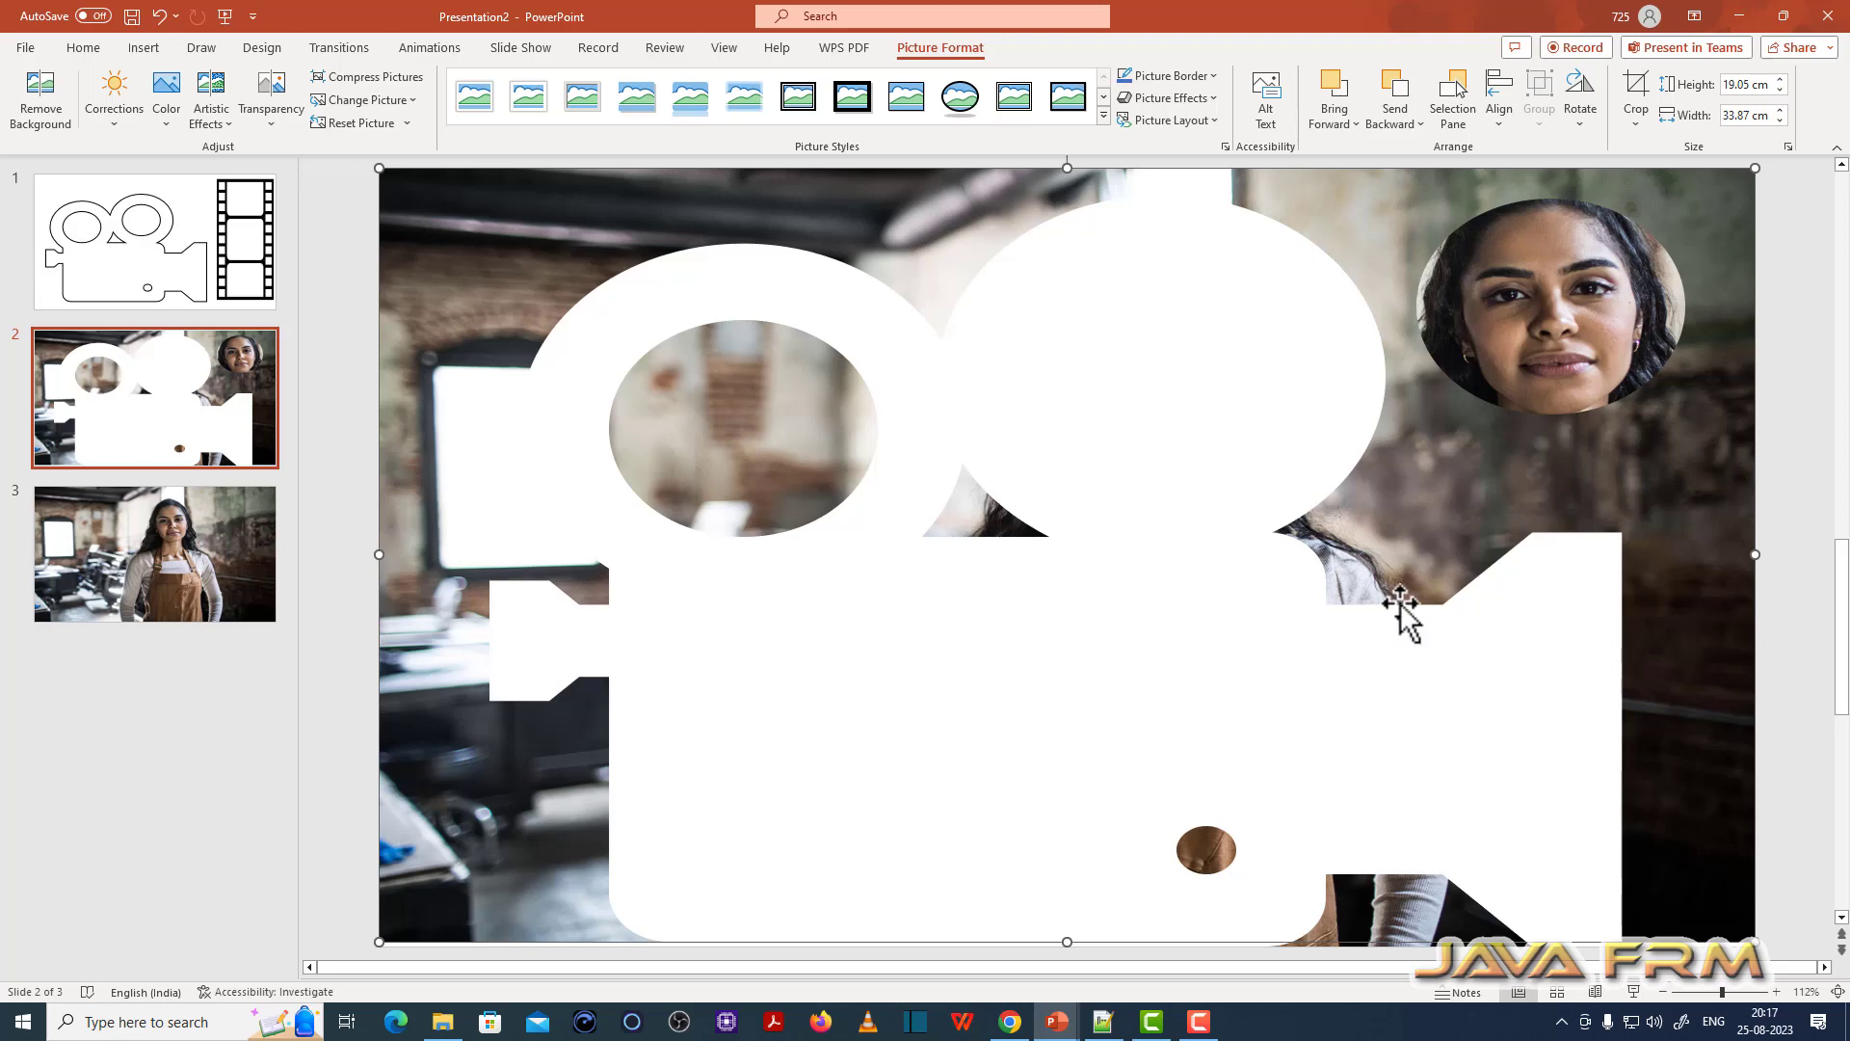
pyautogui.hotkey('ctrl', 'z')
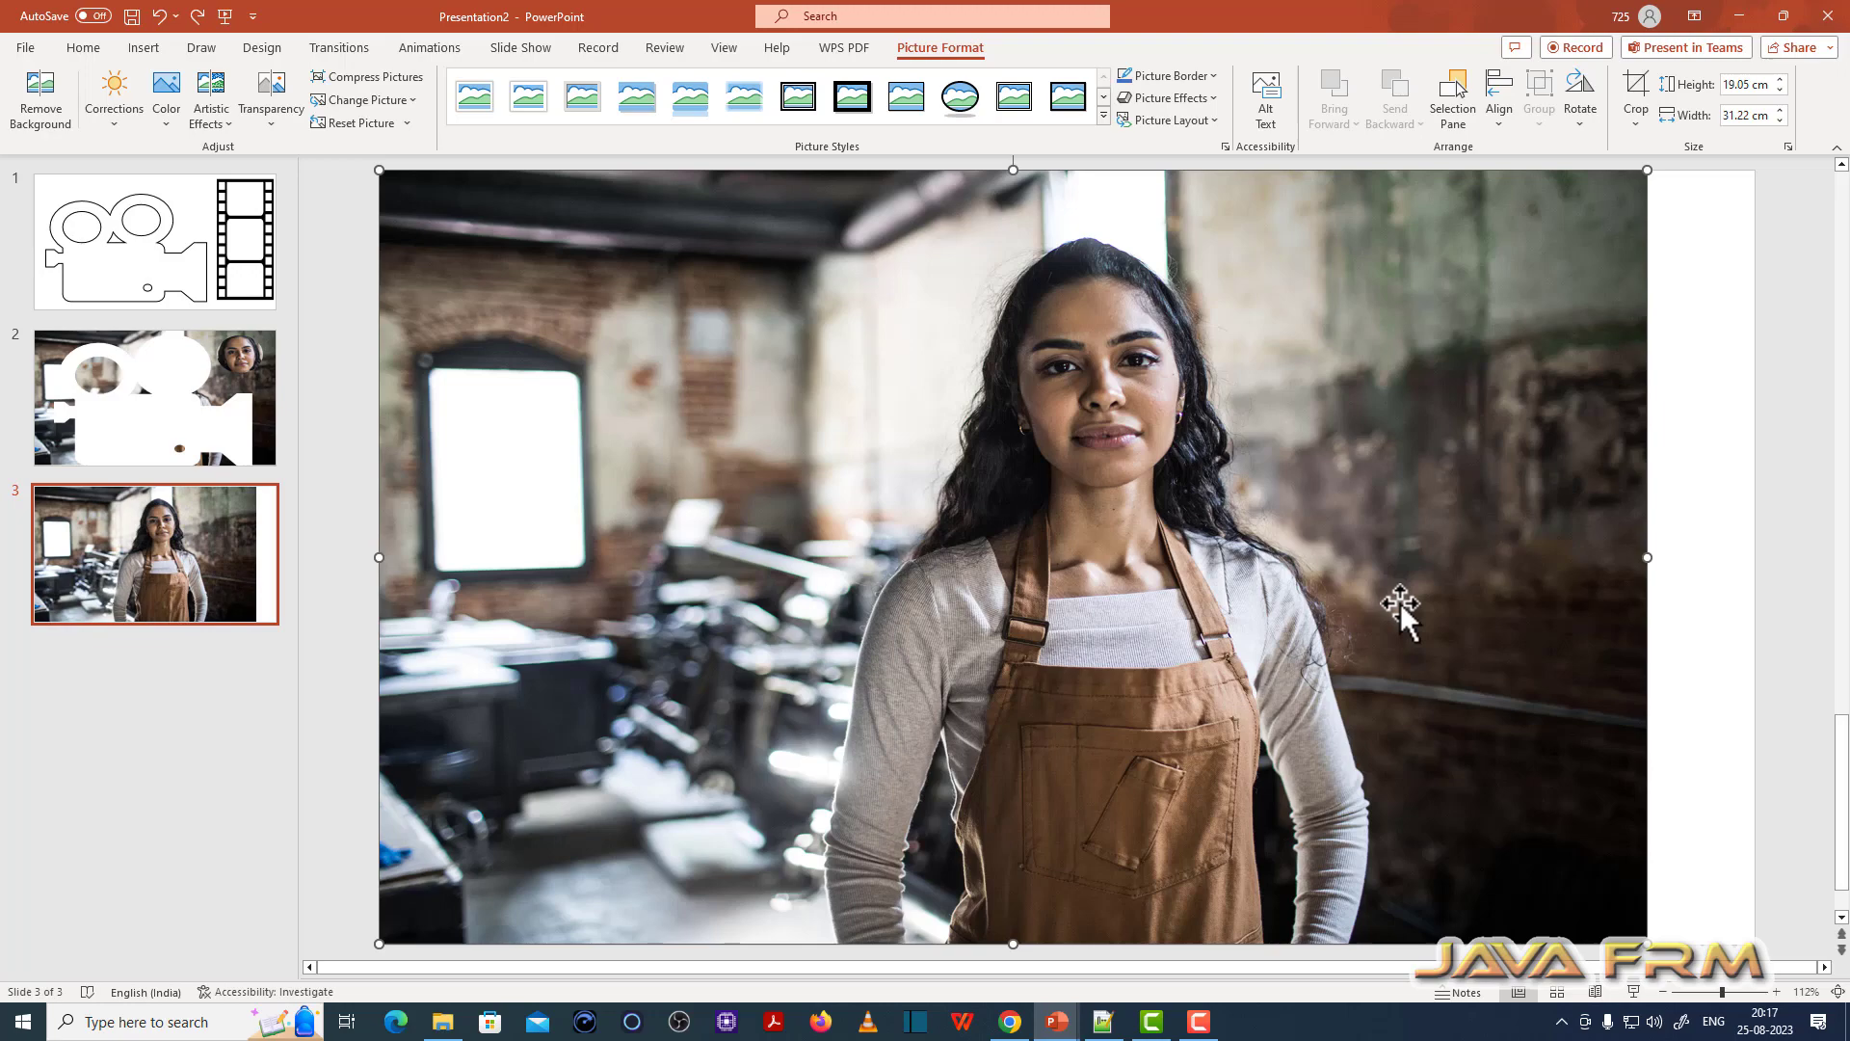
pyautogui.click(154, 397)
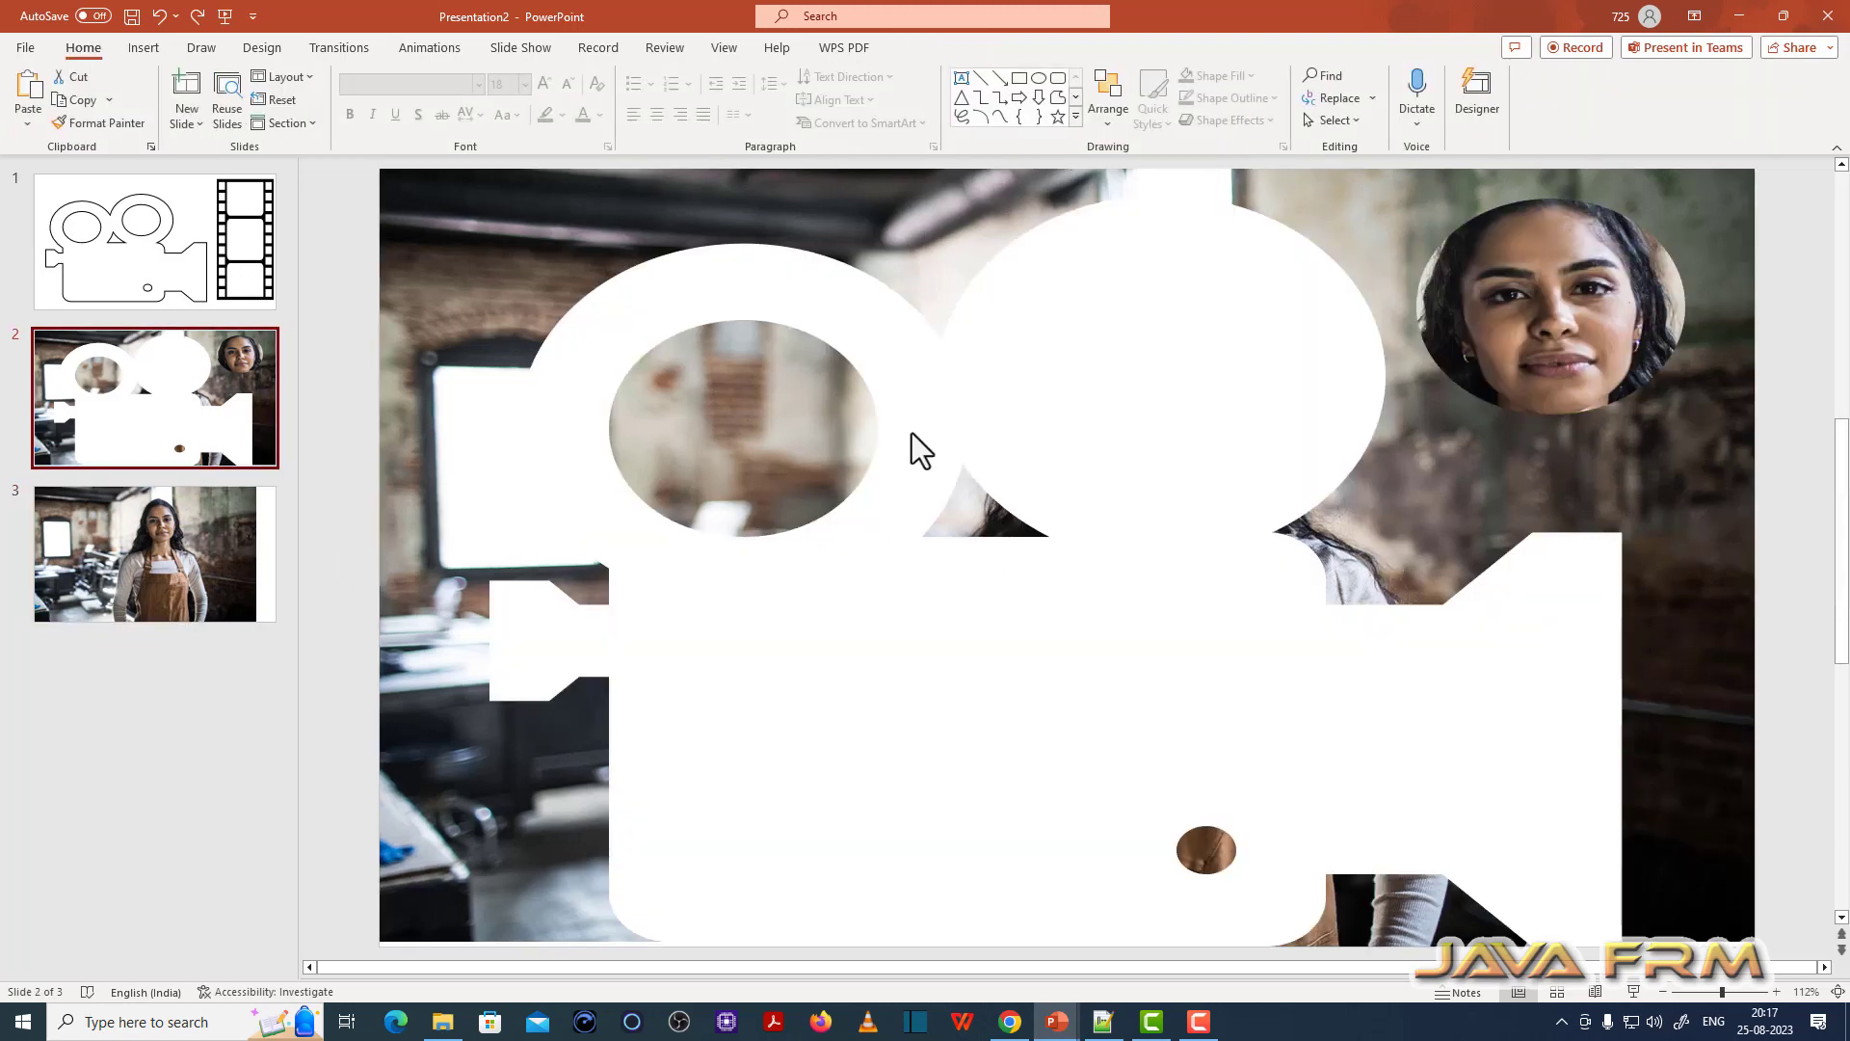
pyautogui.click(149, 299)
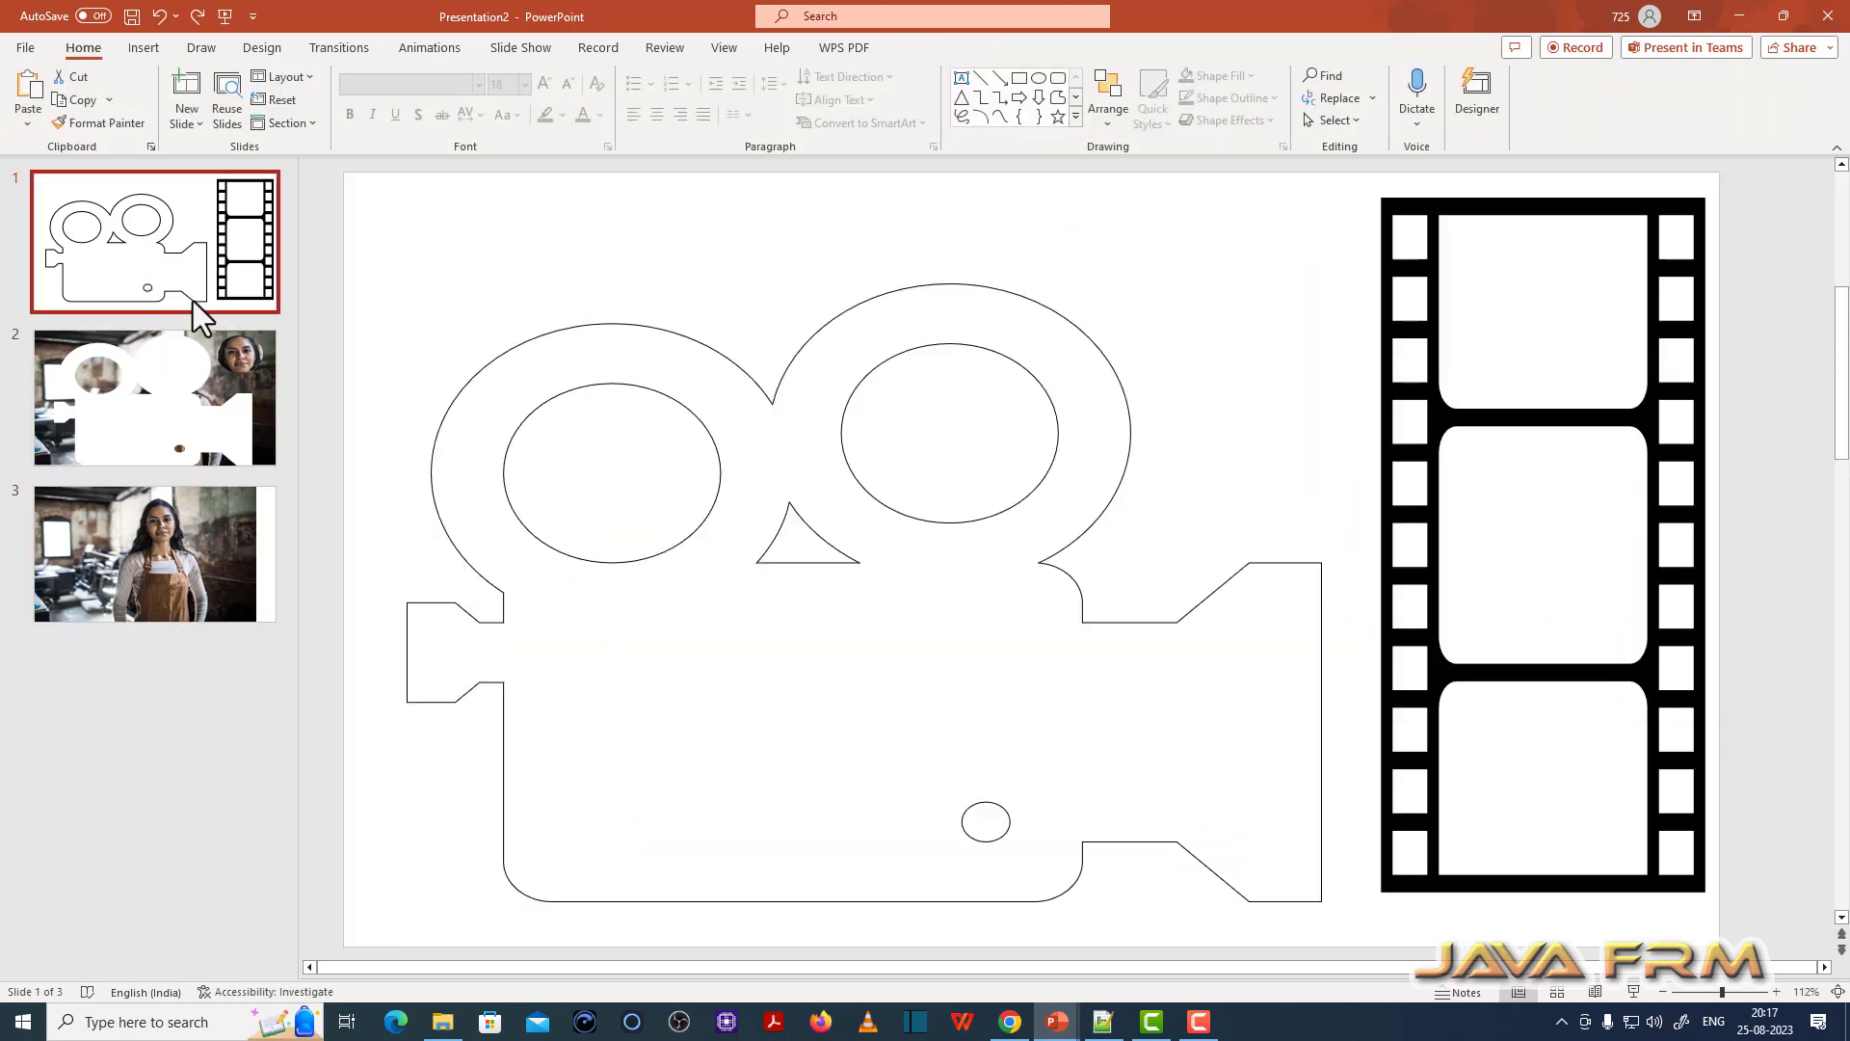
# Step: Paste slide 1's camera outline onto slide 3 and enlarge it over the apron photo
pyautogui.click(1064, 549)
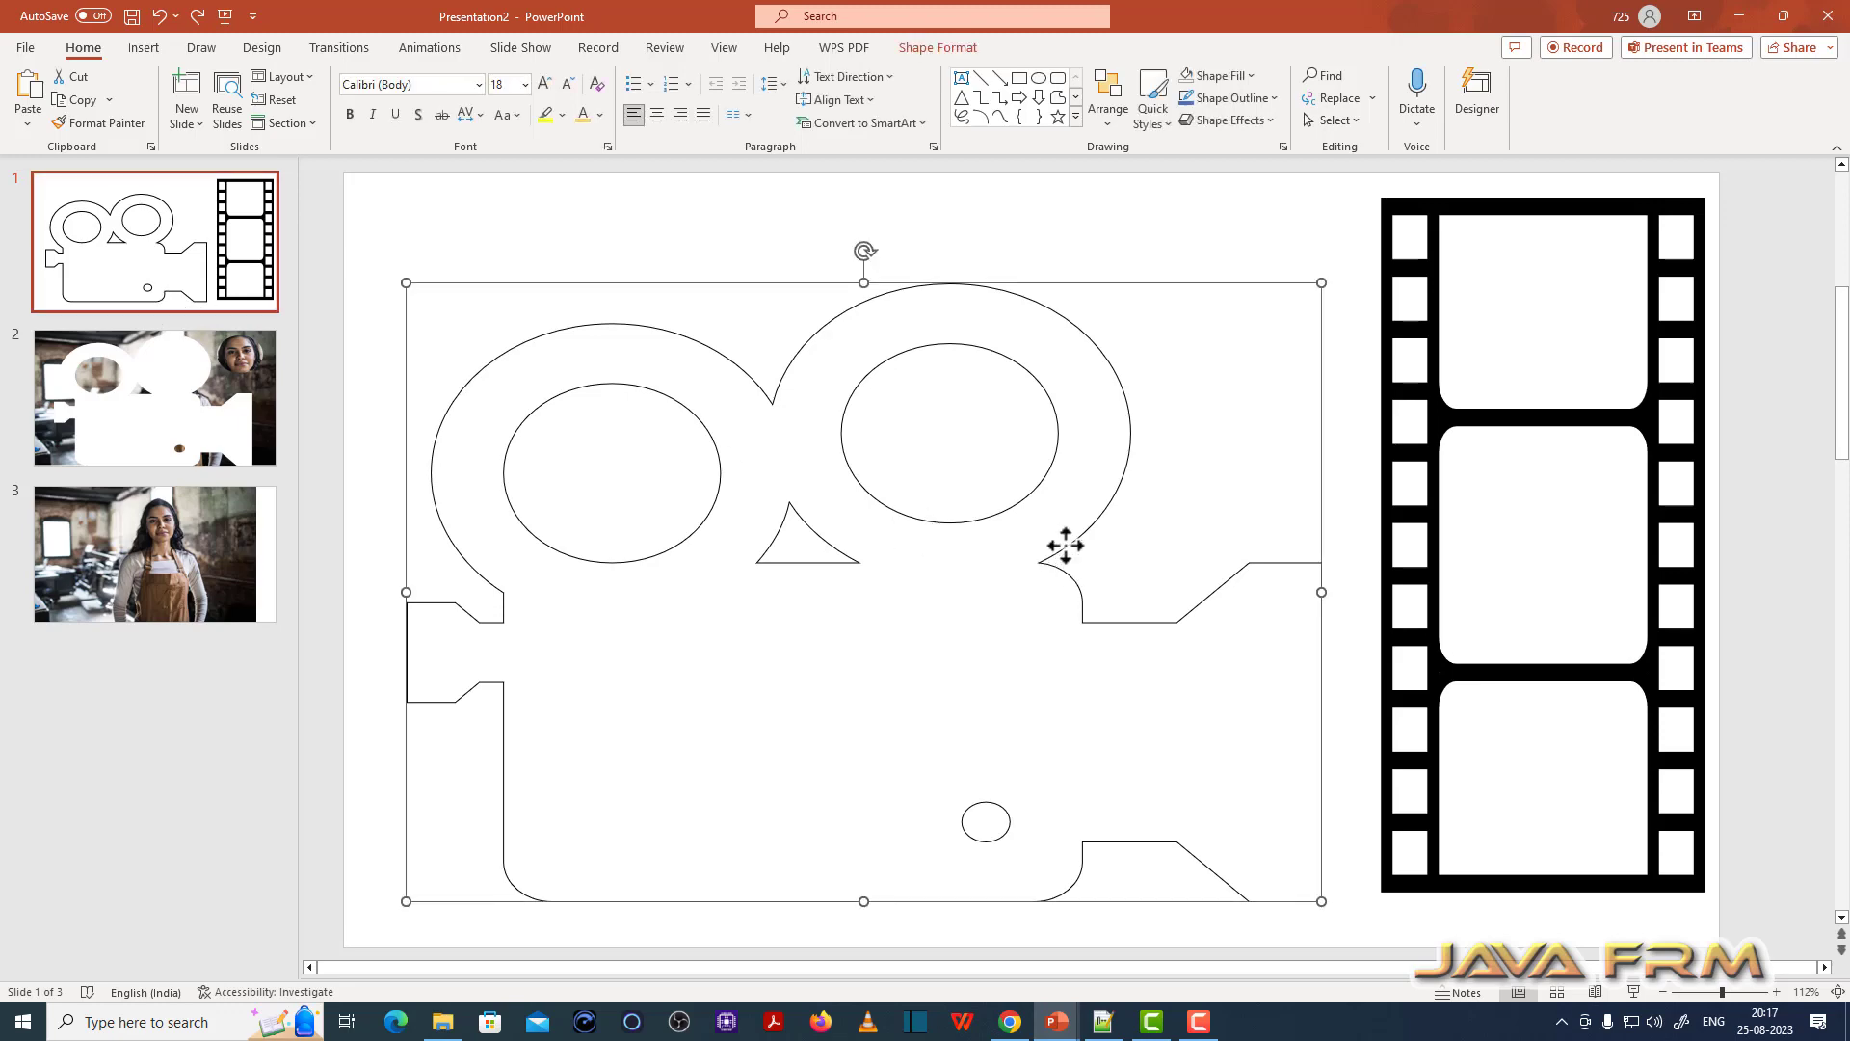
pyautogui.click(147, 561)
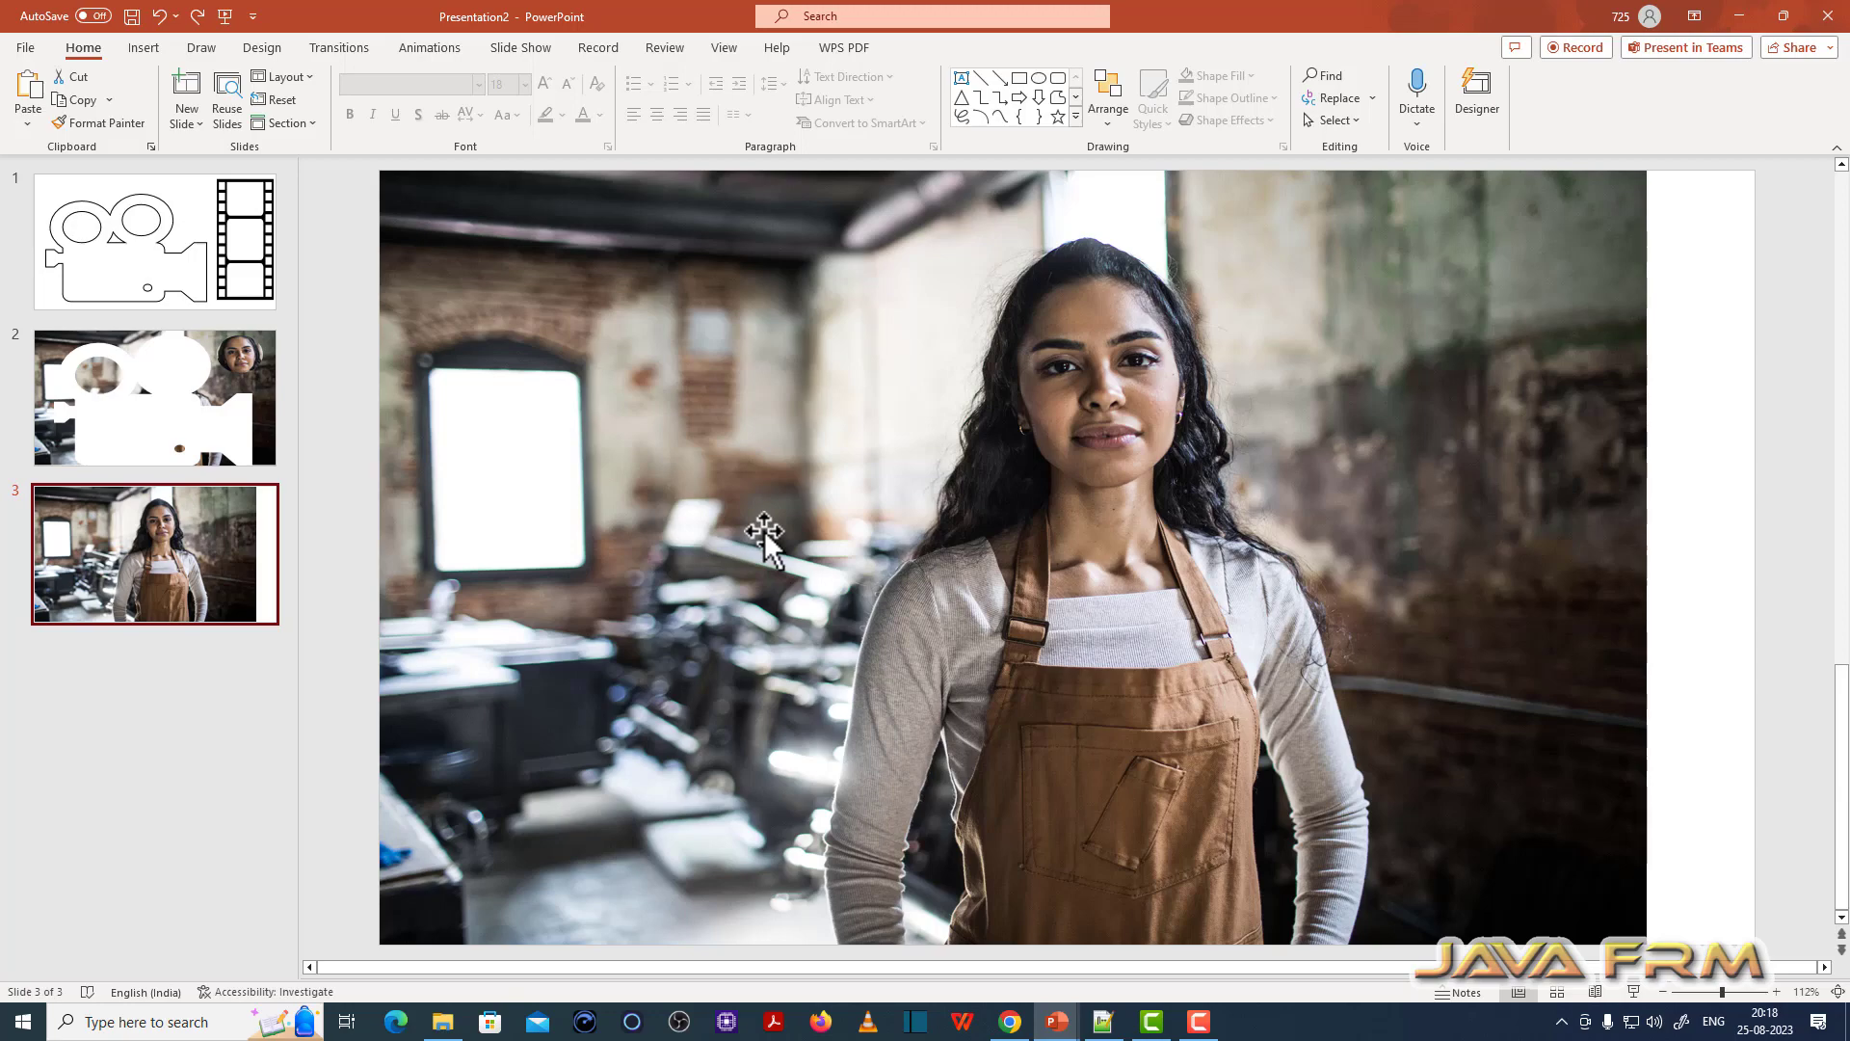
pyautogui.hotkey('ctrl', 'v')
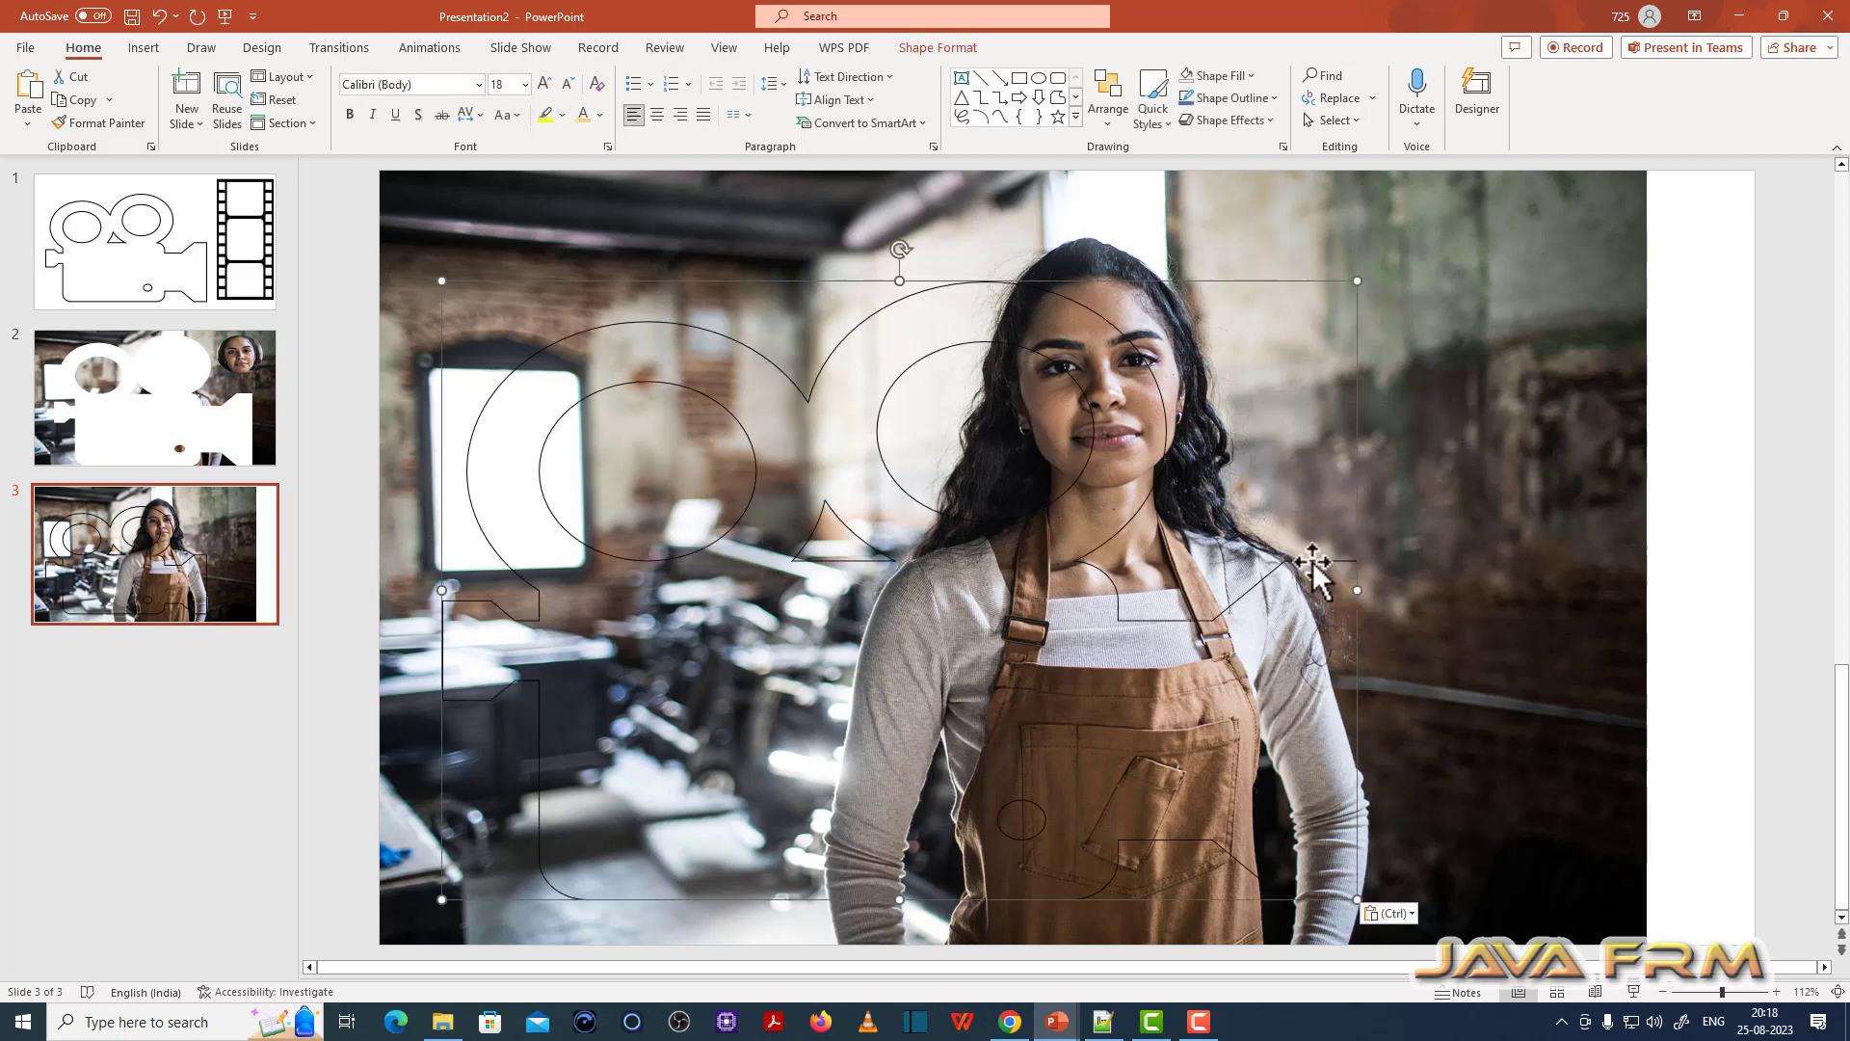
pyautogui.moveTo(1312, 562); pyautogui.dragTo(1427, 479)
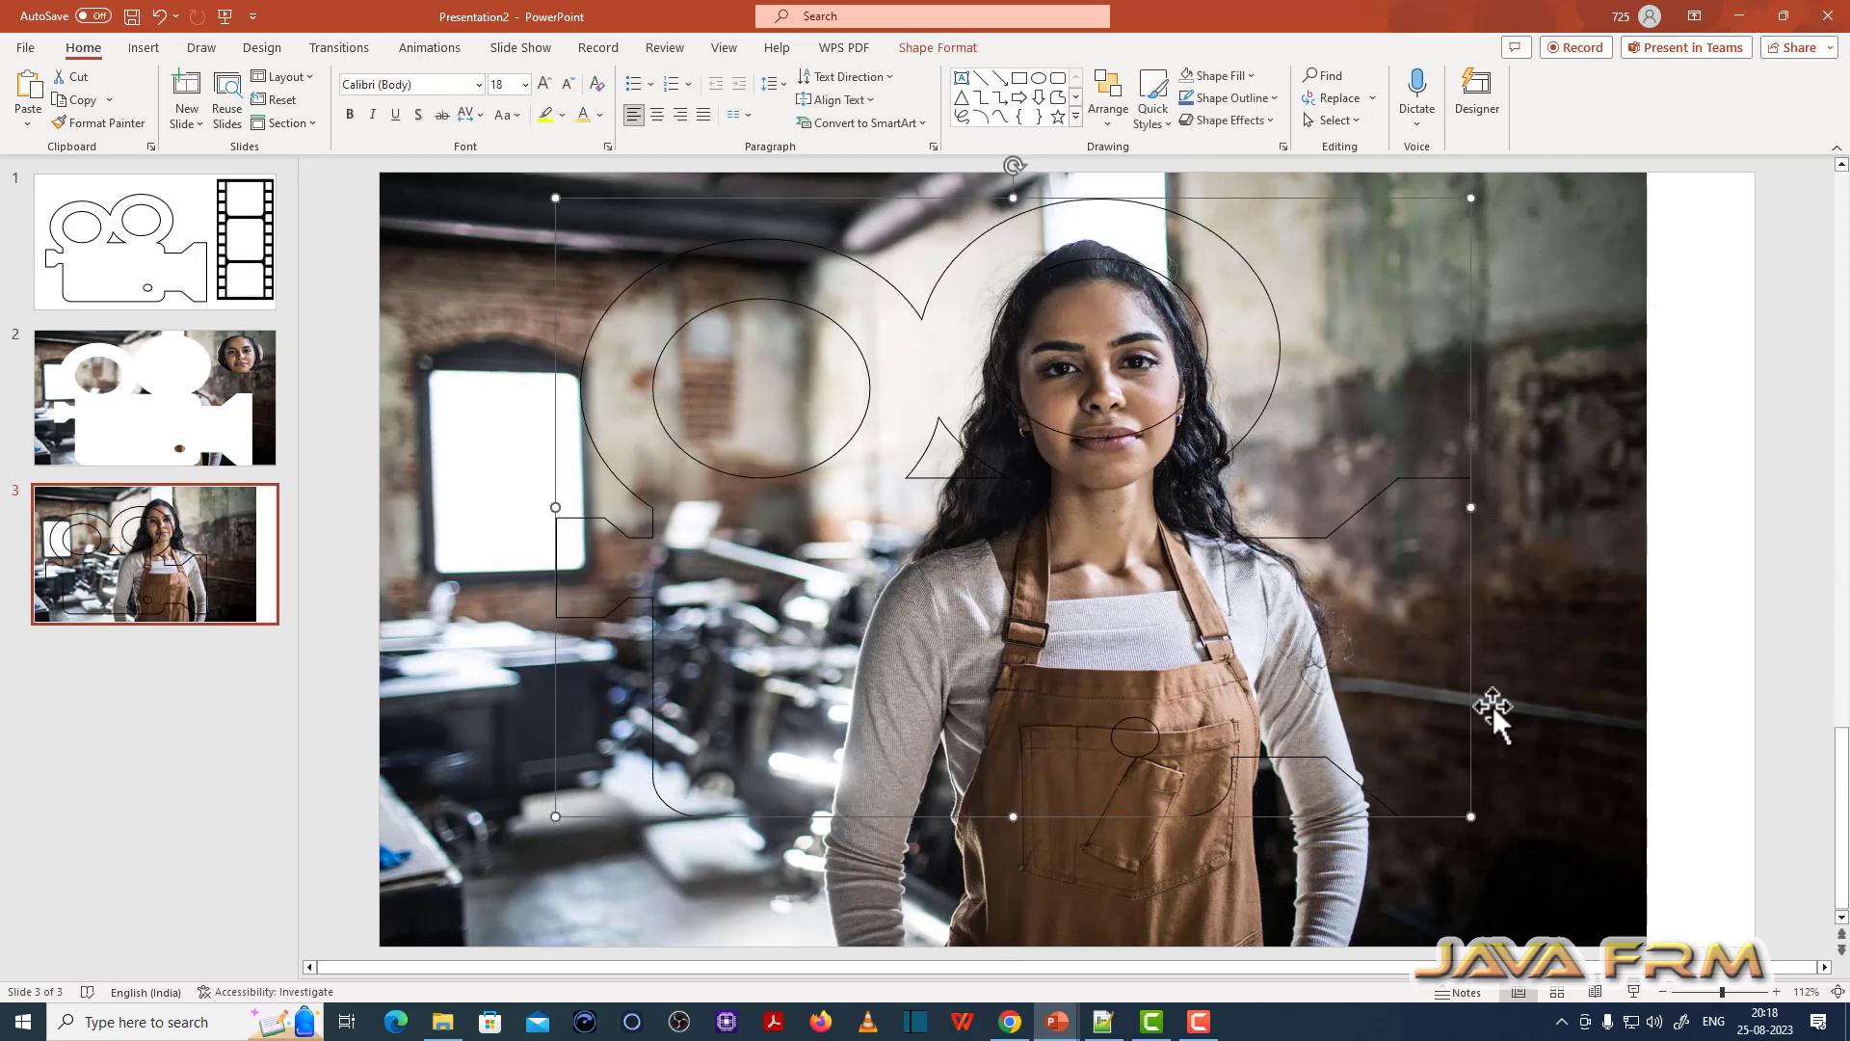
pyautogui.moveTo(1470, 816)
pyautogui.mouseDown()
pyautogui.moveTo(1513, 942)
pyautogui.moveTo(1548, 944)
pyautogui.mouseUp()
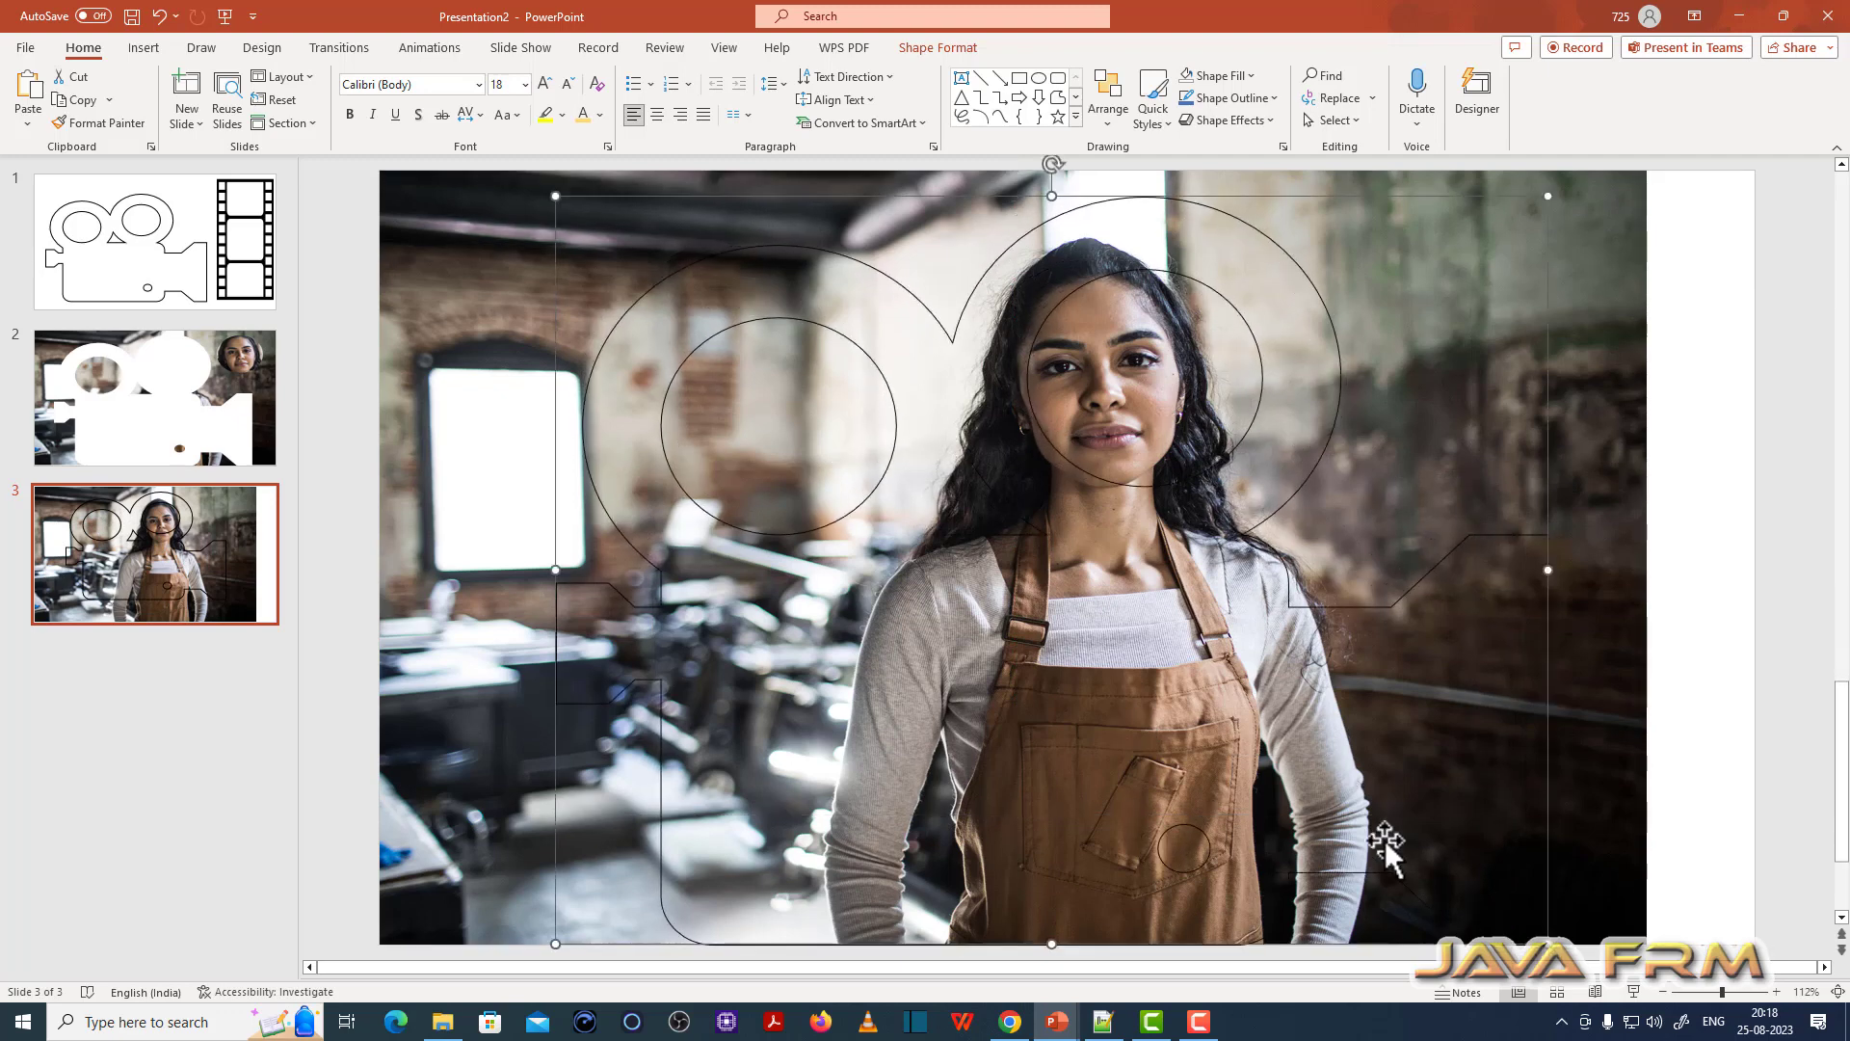
pyautogui.moveTo(1328, 609); pyautogui.dragTo(1280, 608)
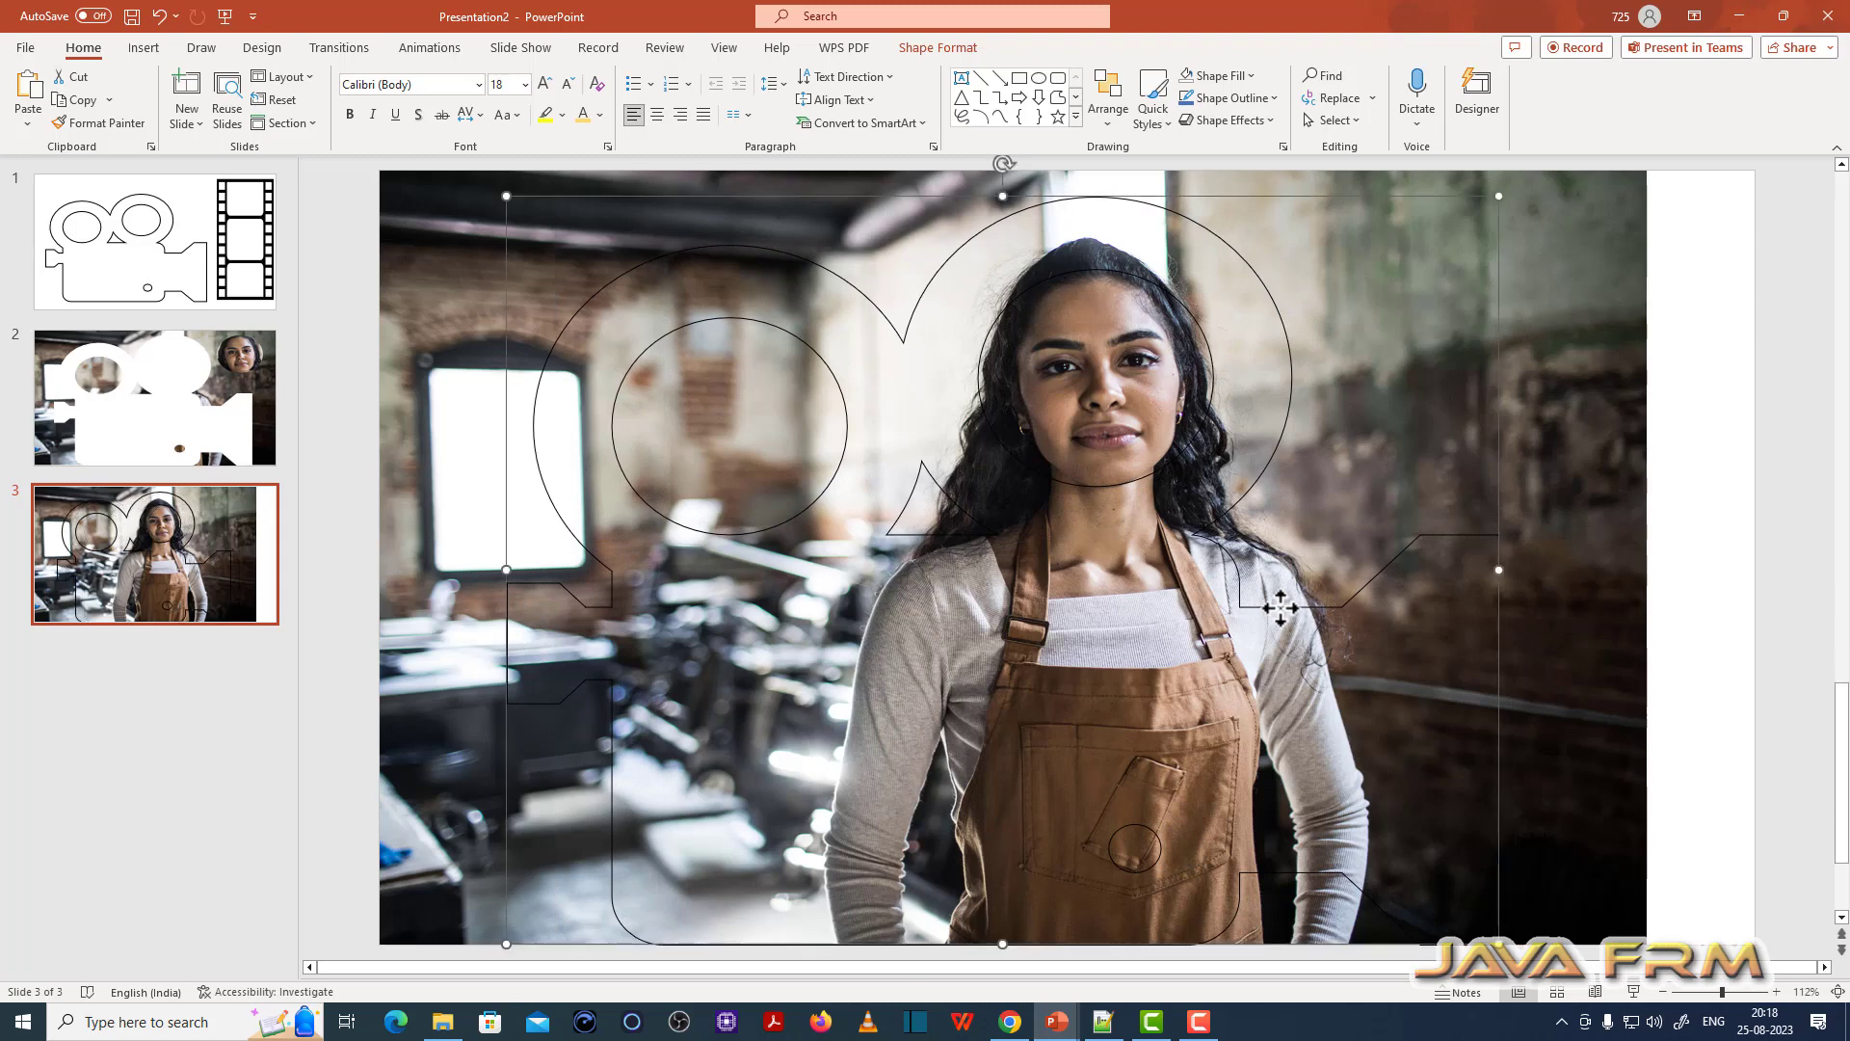
# Step: Select the photo with the camera outline and apply Merge Shapes > Intersect
pyautogui.click(935, 48)
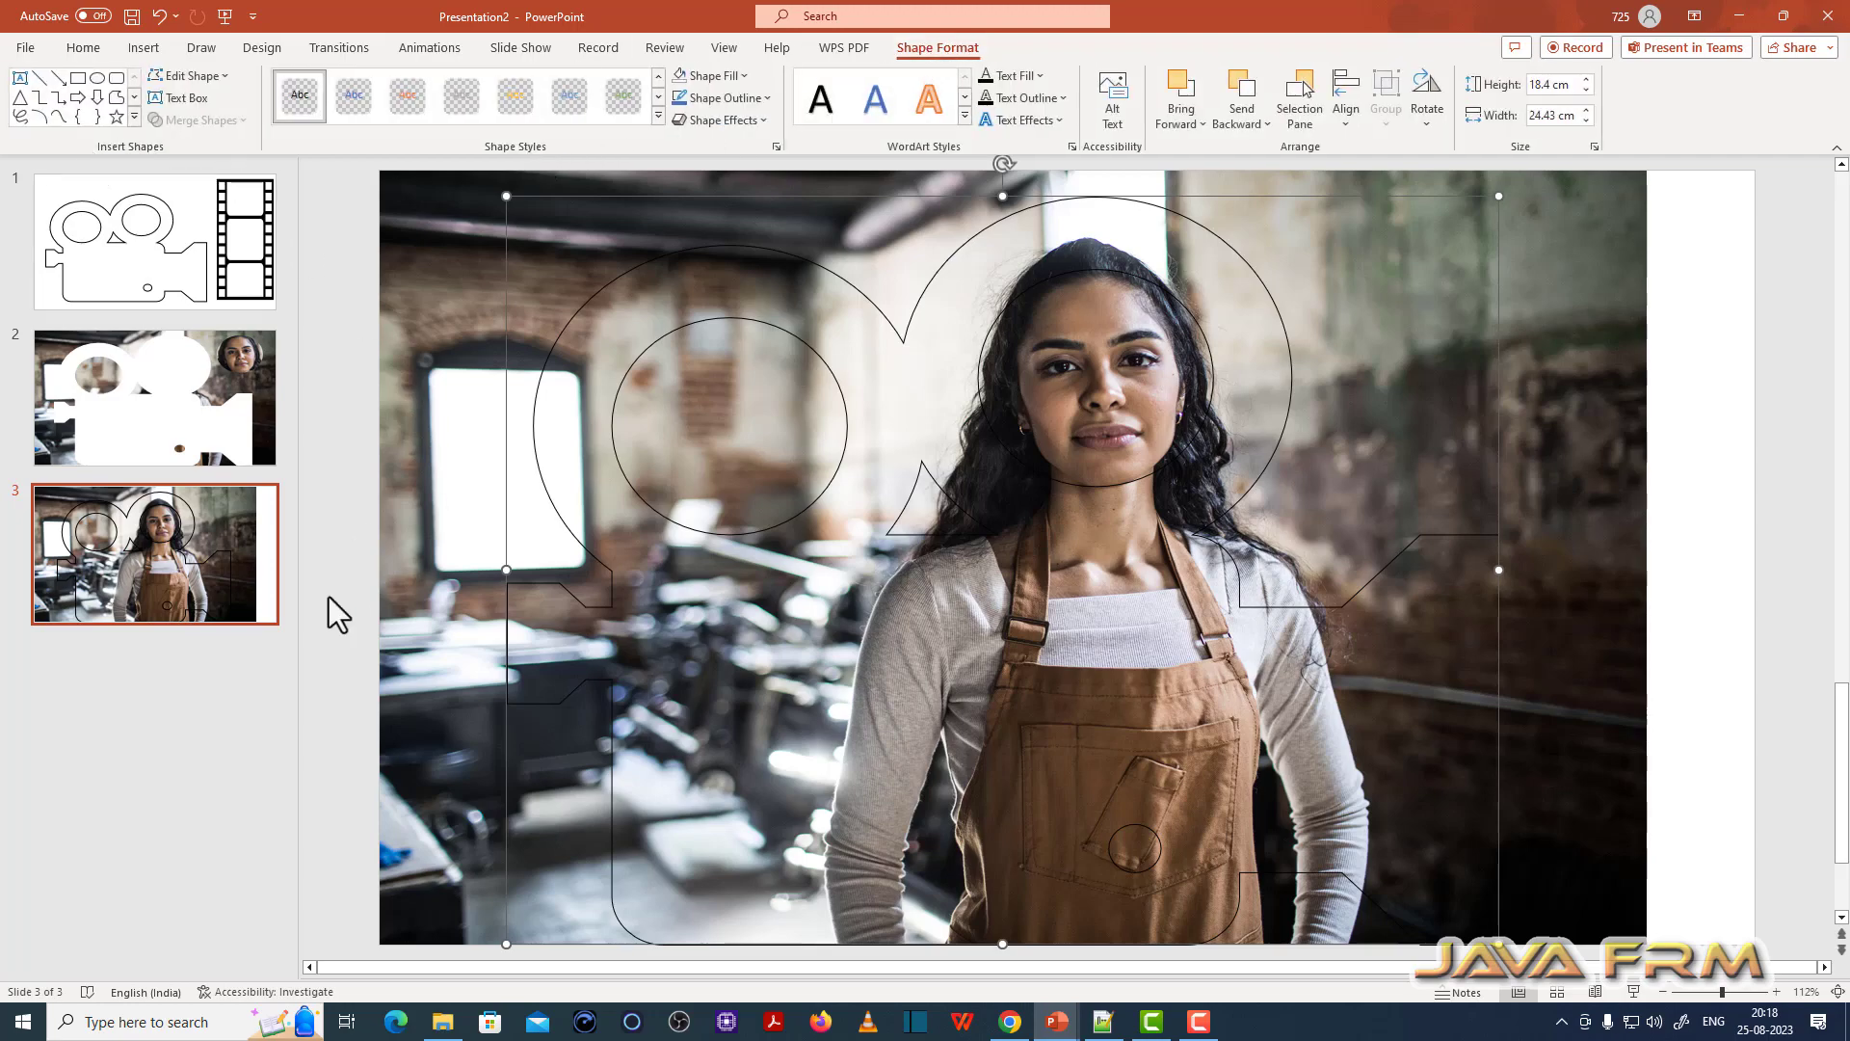
pyautogui.keyDown('shift'); pyautogui.click(405, 588); pyautogui.keyUp('shift')
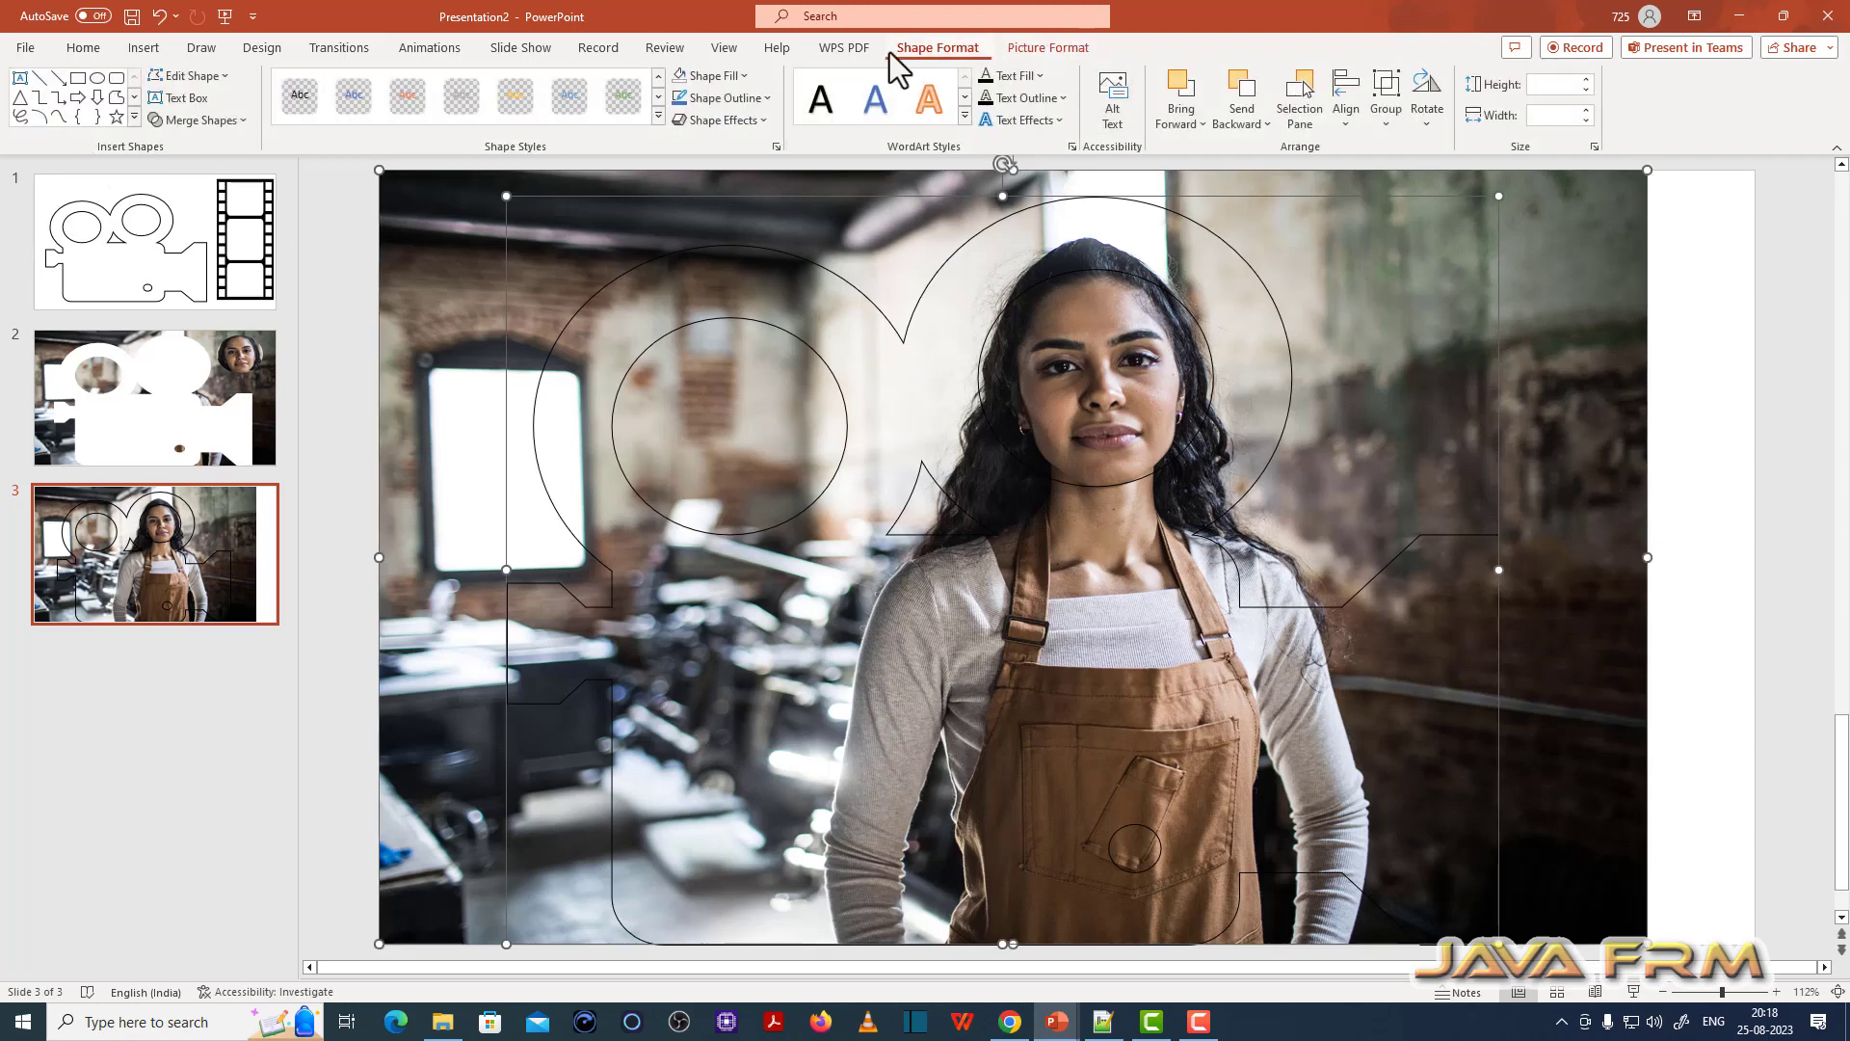
pyautogui.click(241, 122)
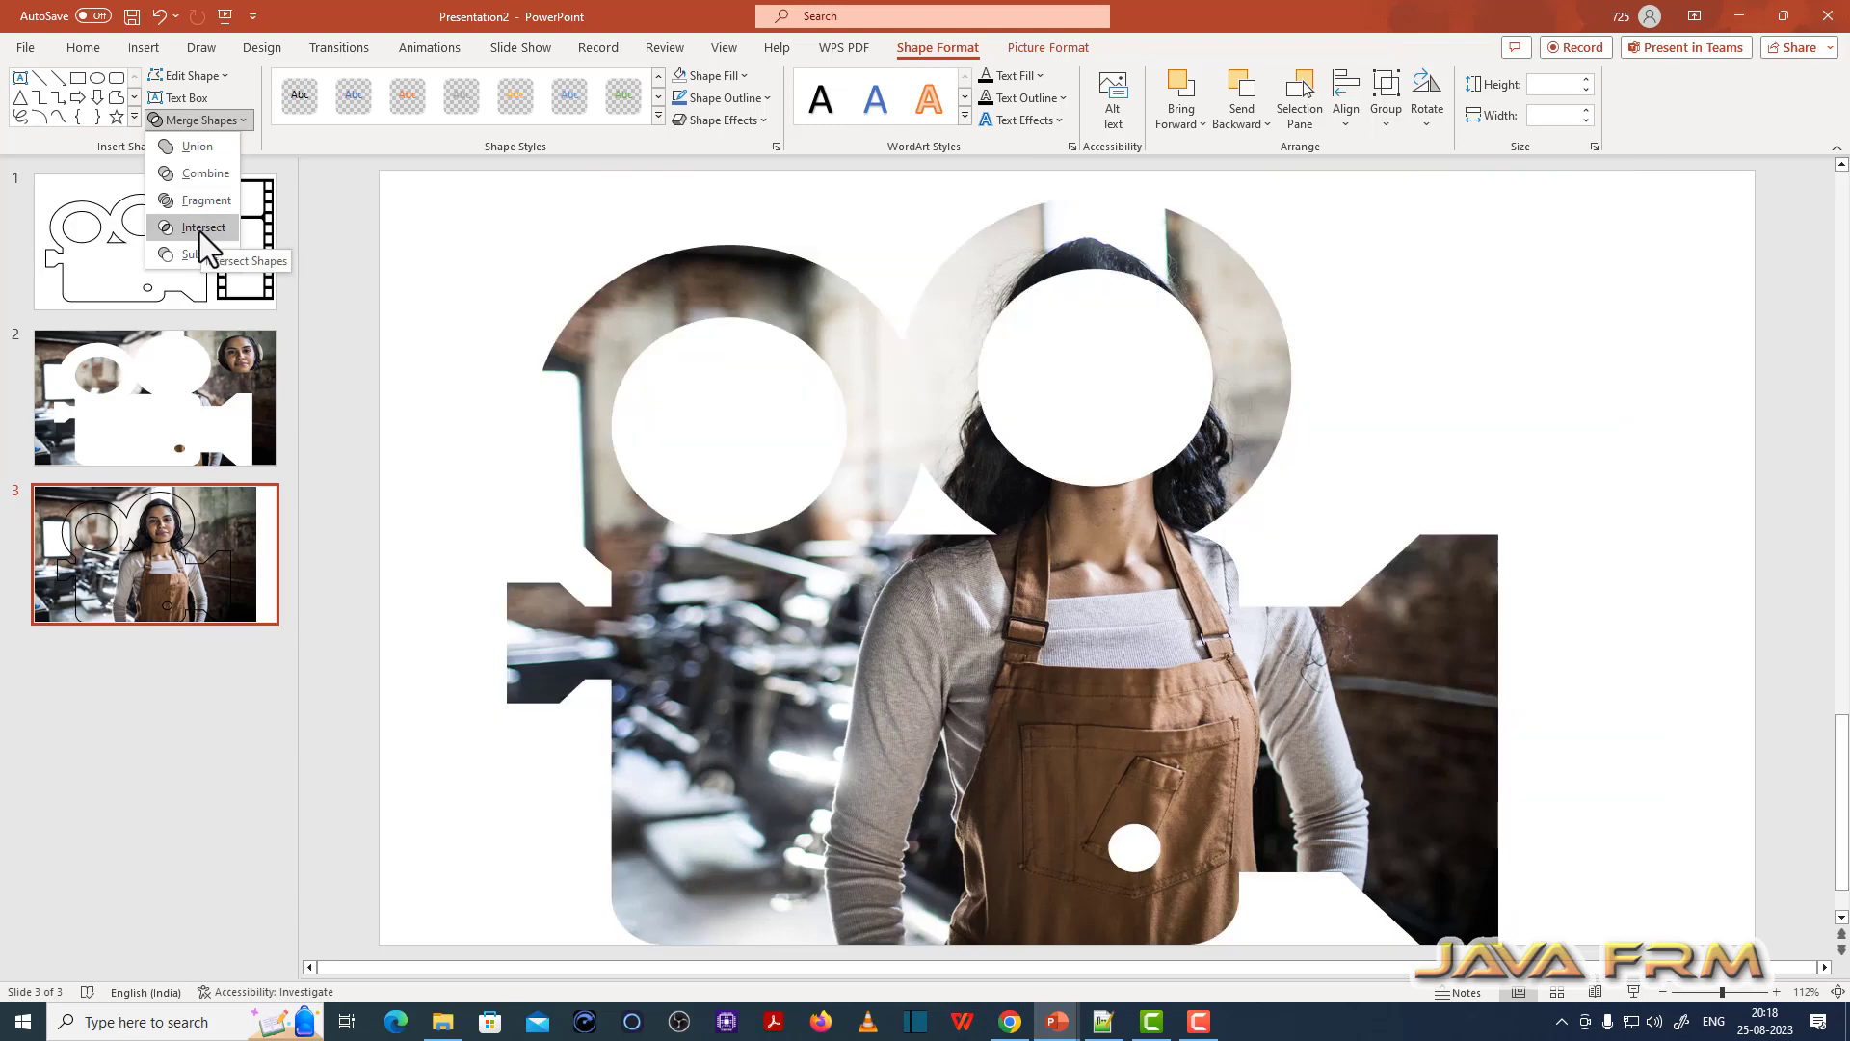
pyautogui.click(200, 231)
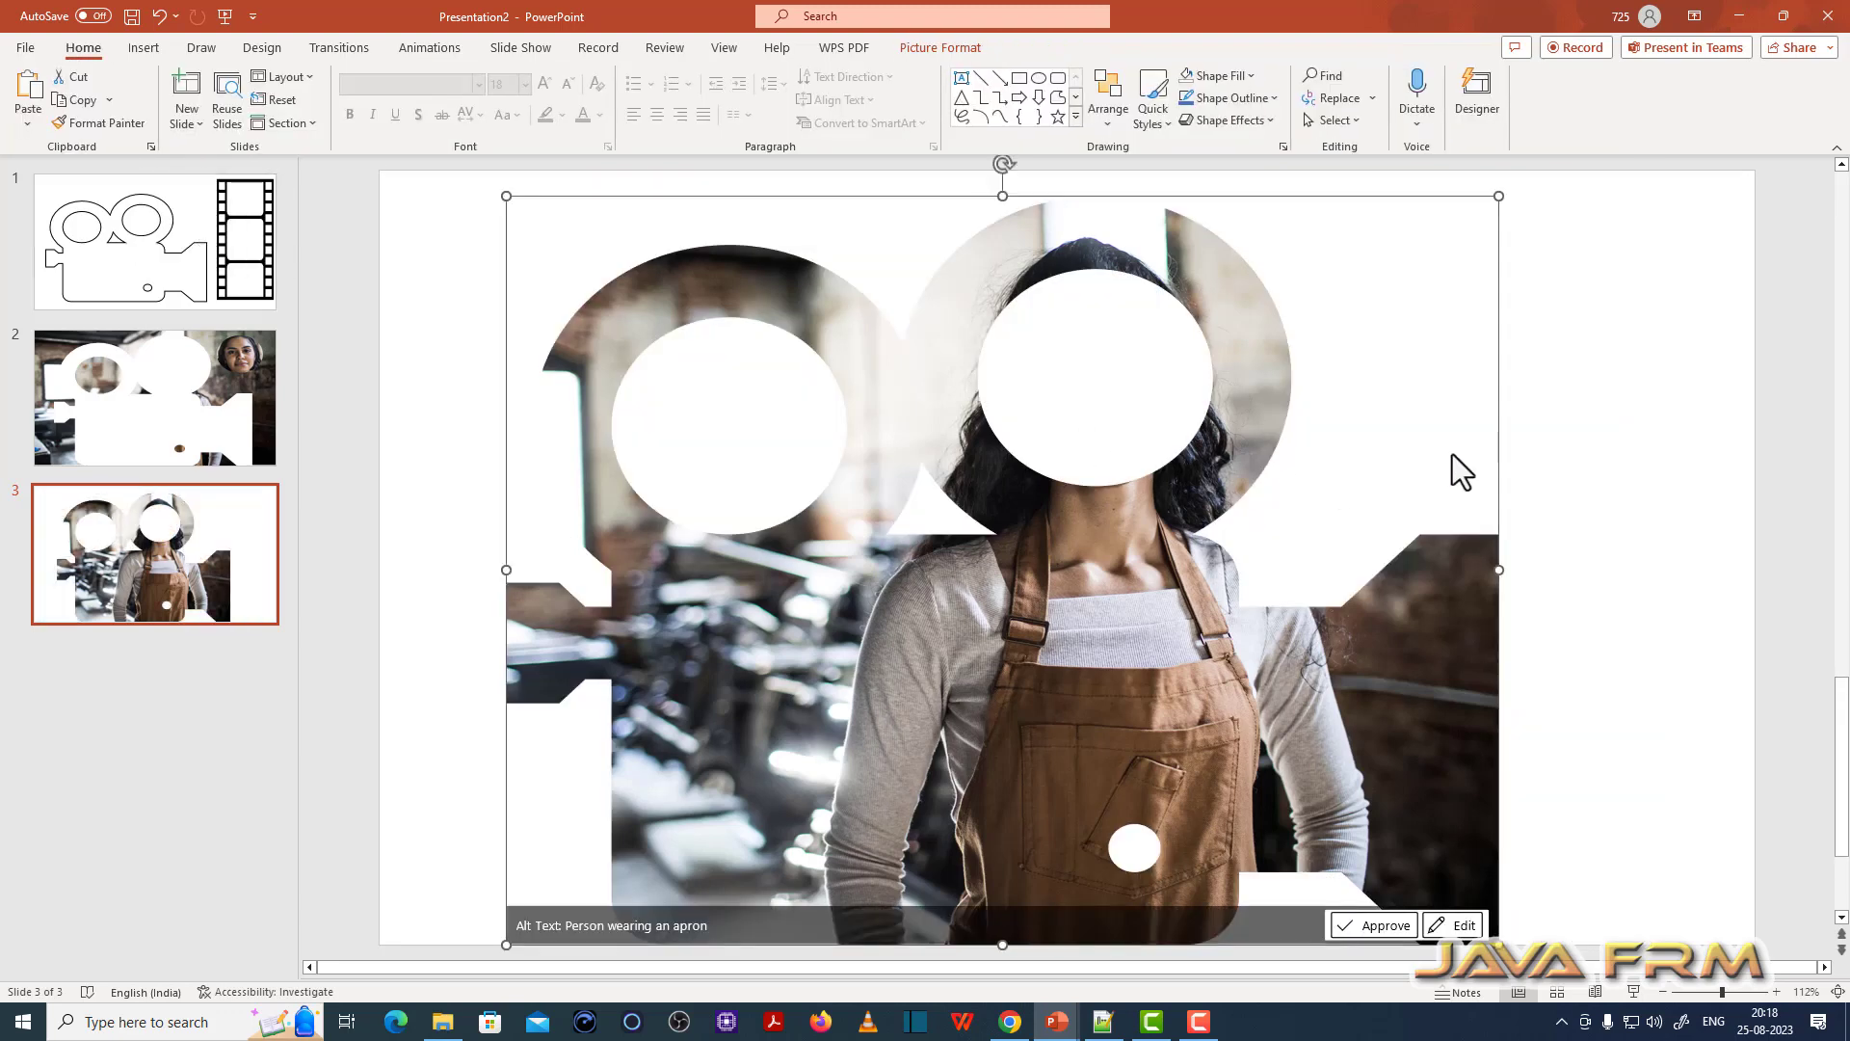
# Step: Widen the camera-shaped picture to the right and move it left and up
pyautogui.click(1374, 925)
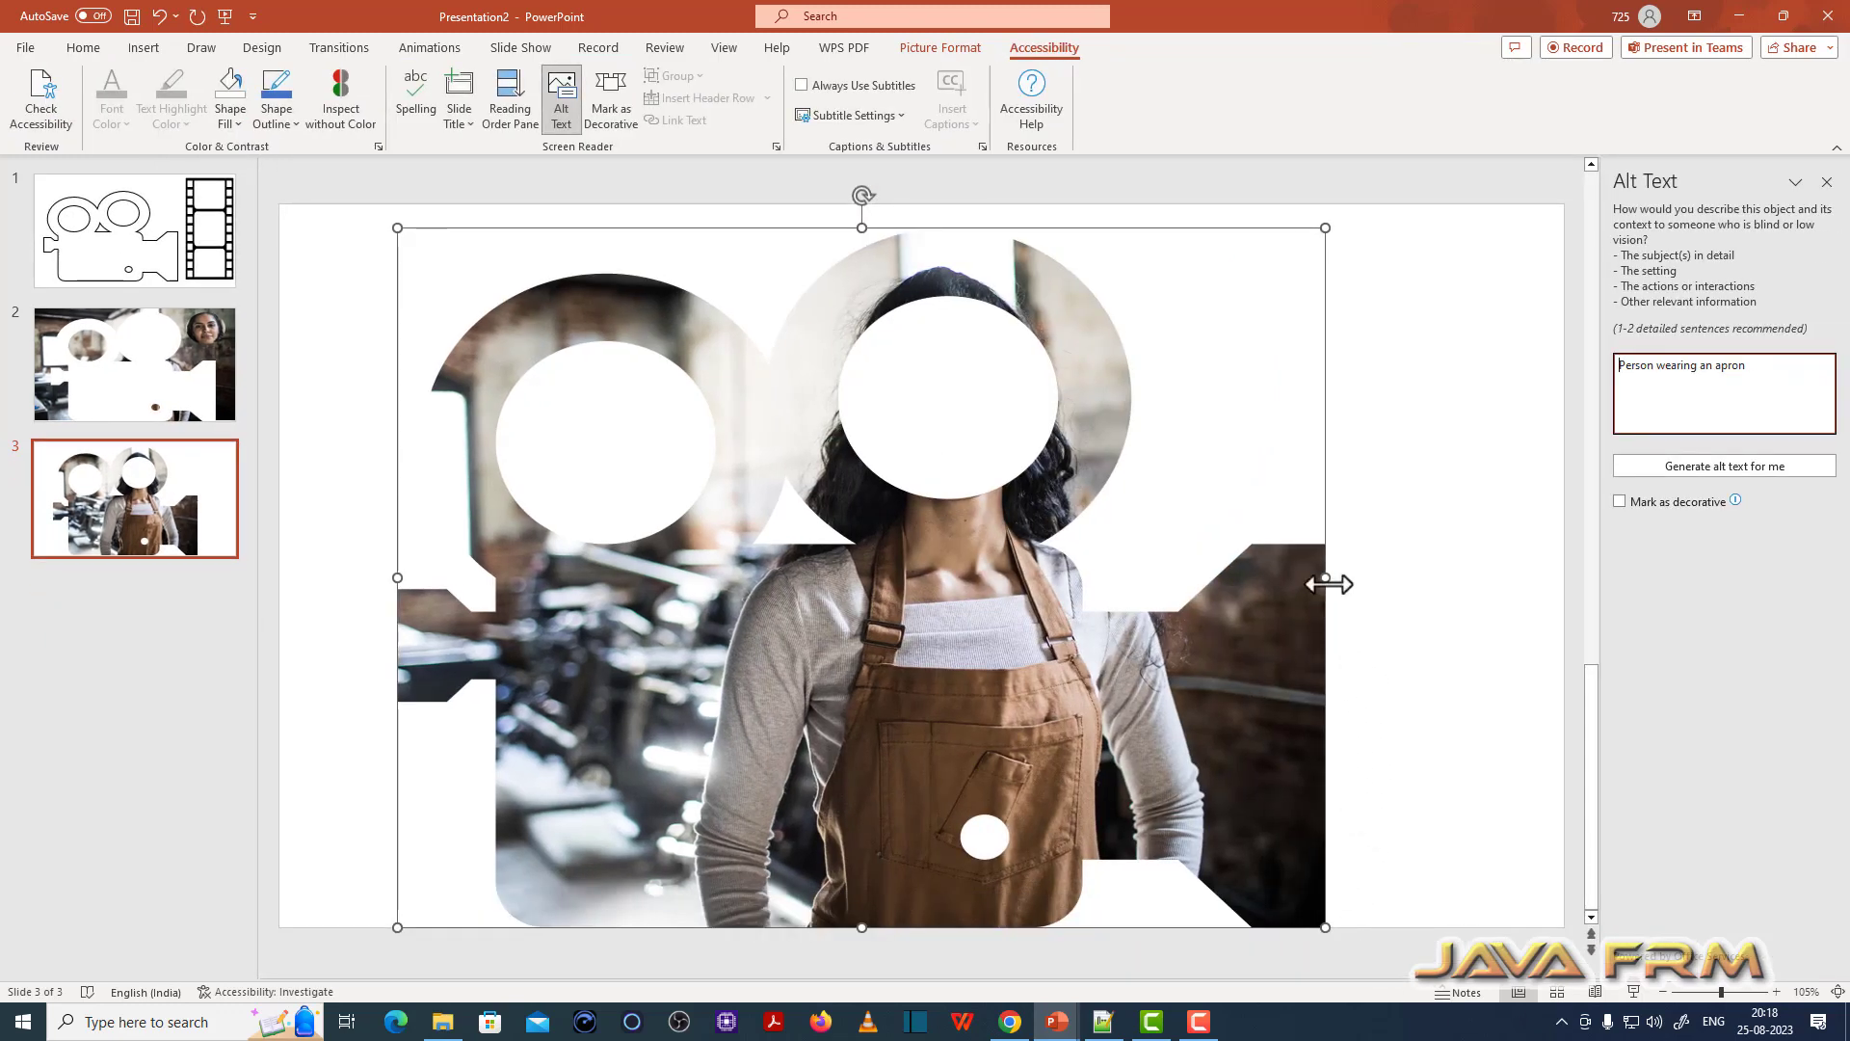
pyautogui.moveTo(1328, 581); pyautogui.dragTo(1465, 584)
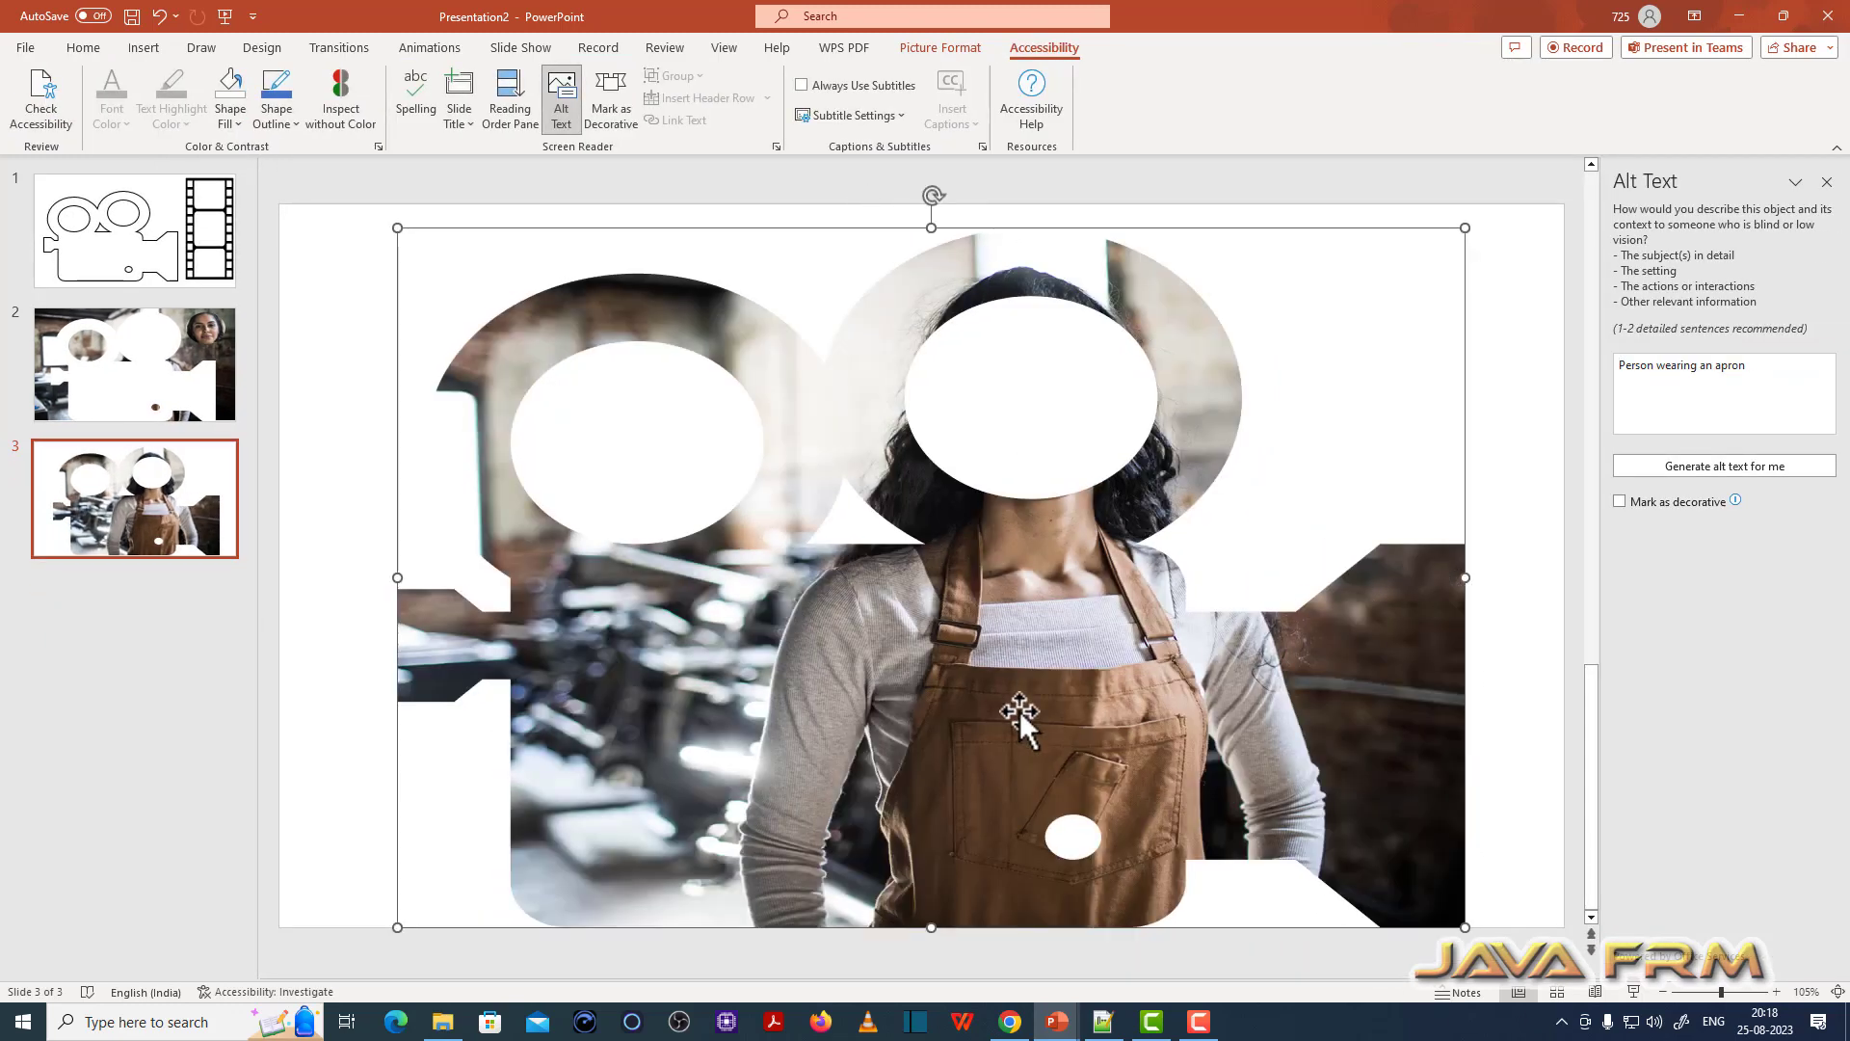
pyautogui.moveTo(1021, 711); pyautogui.dragTo(901, 690)
# Step: Bring the round face picture from slide 2 onto slide 3 over the woman's blank face
pyautogui.click(135, 386)
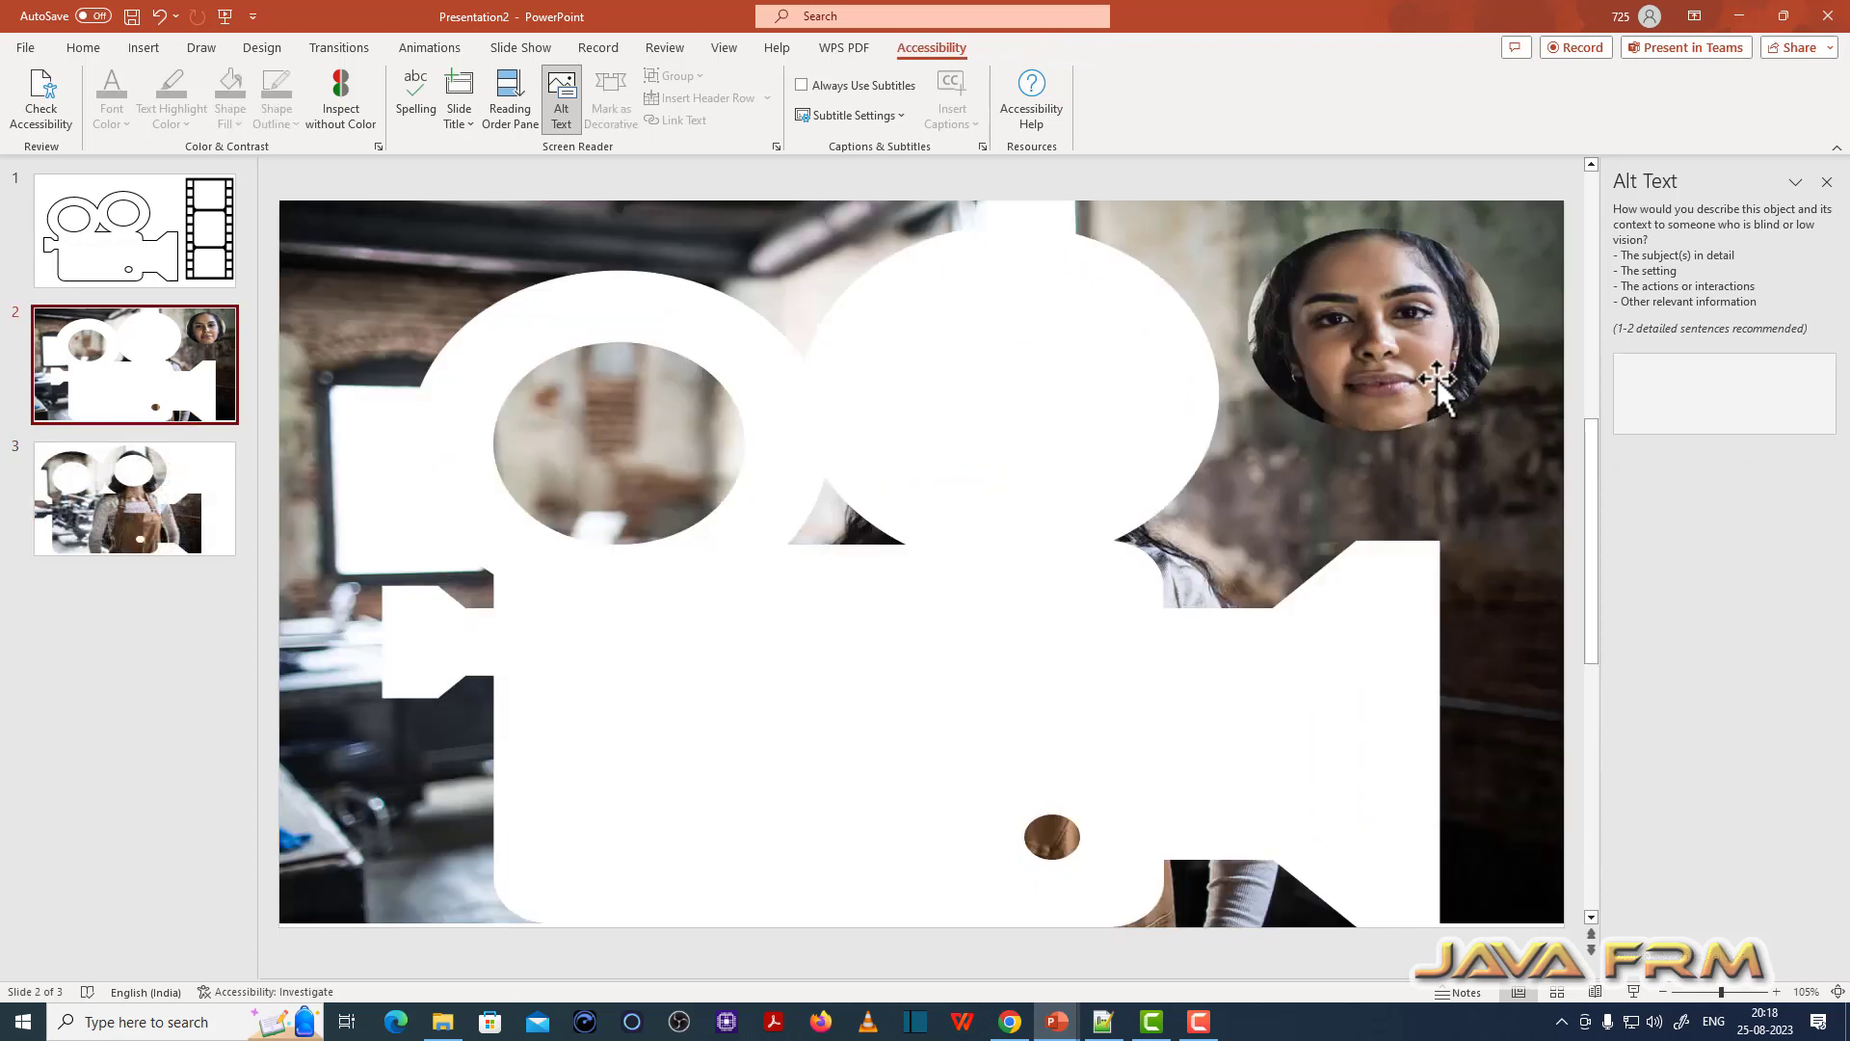
pyautogui.click(1402, 355)
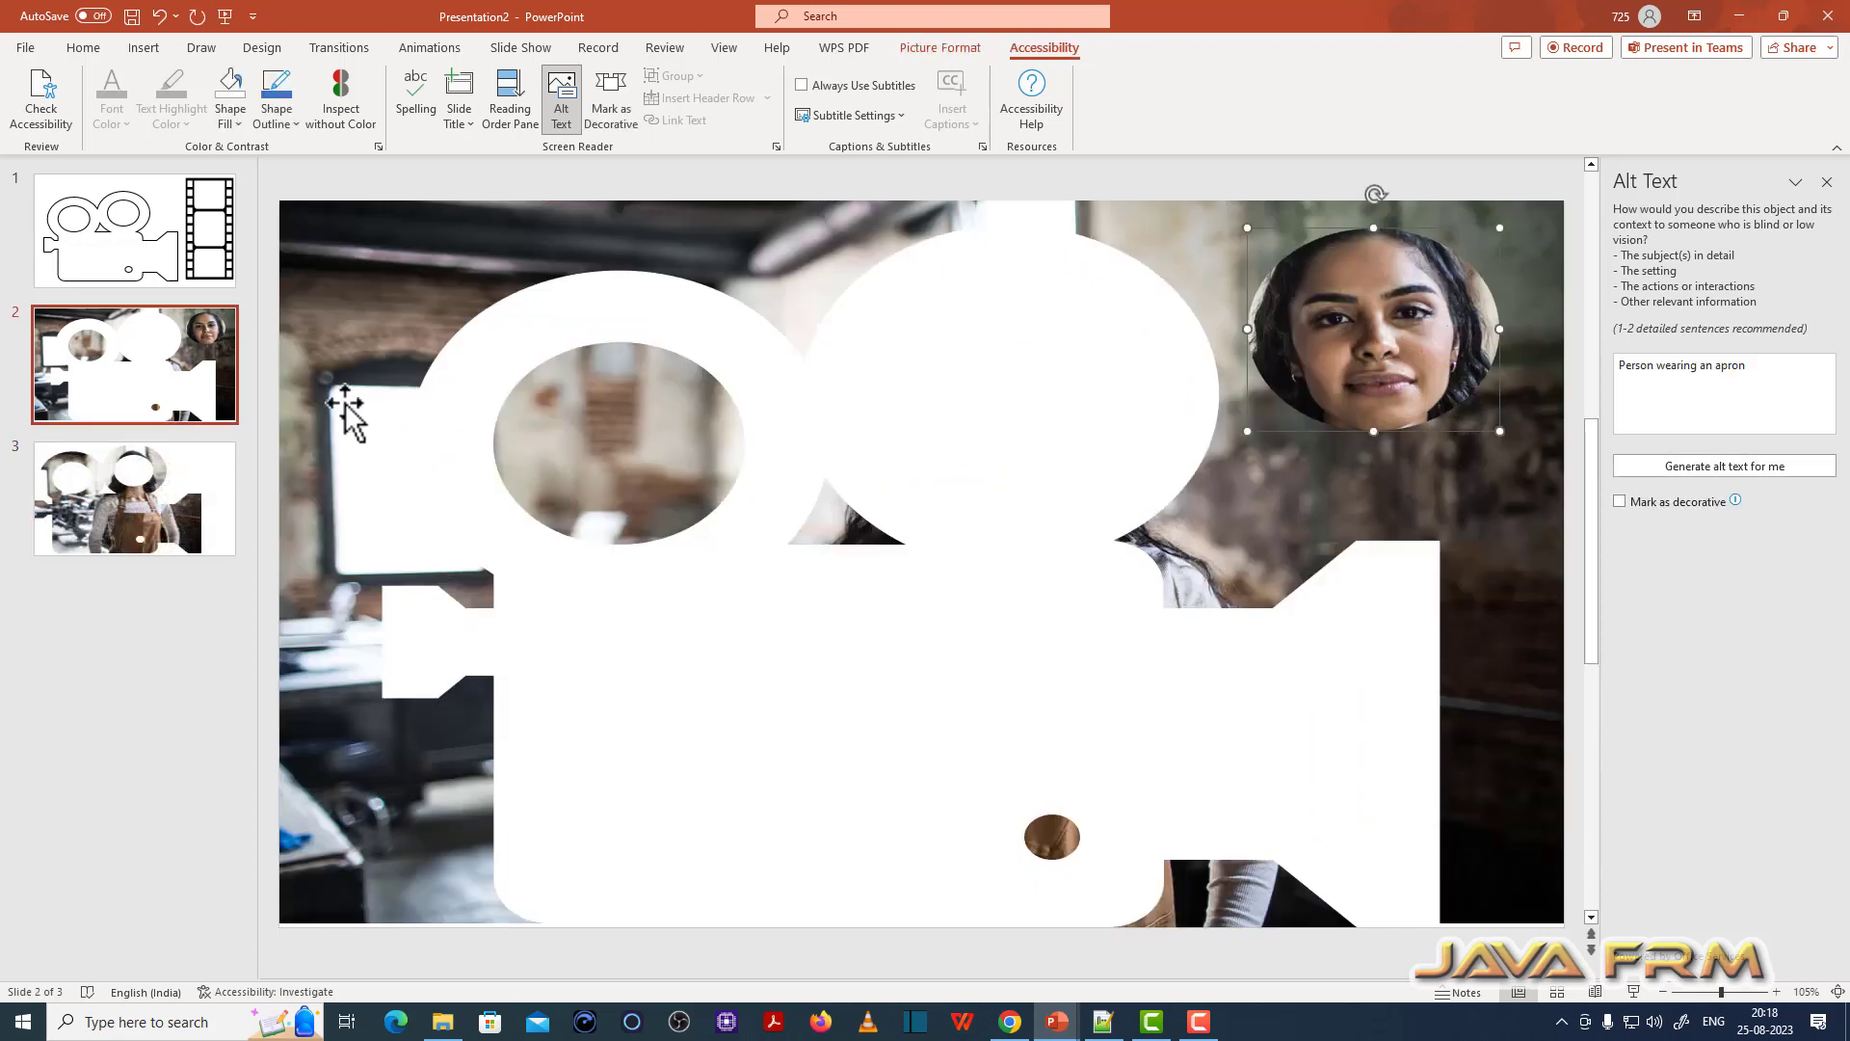
pyautogui.click(154, 545)
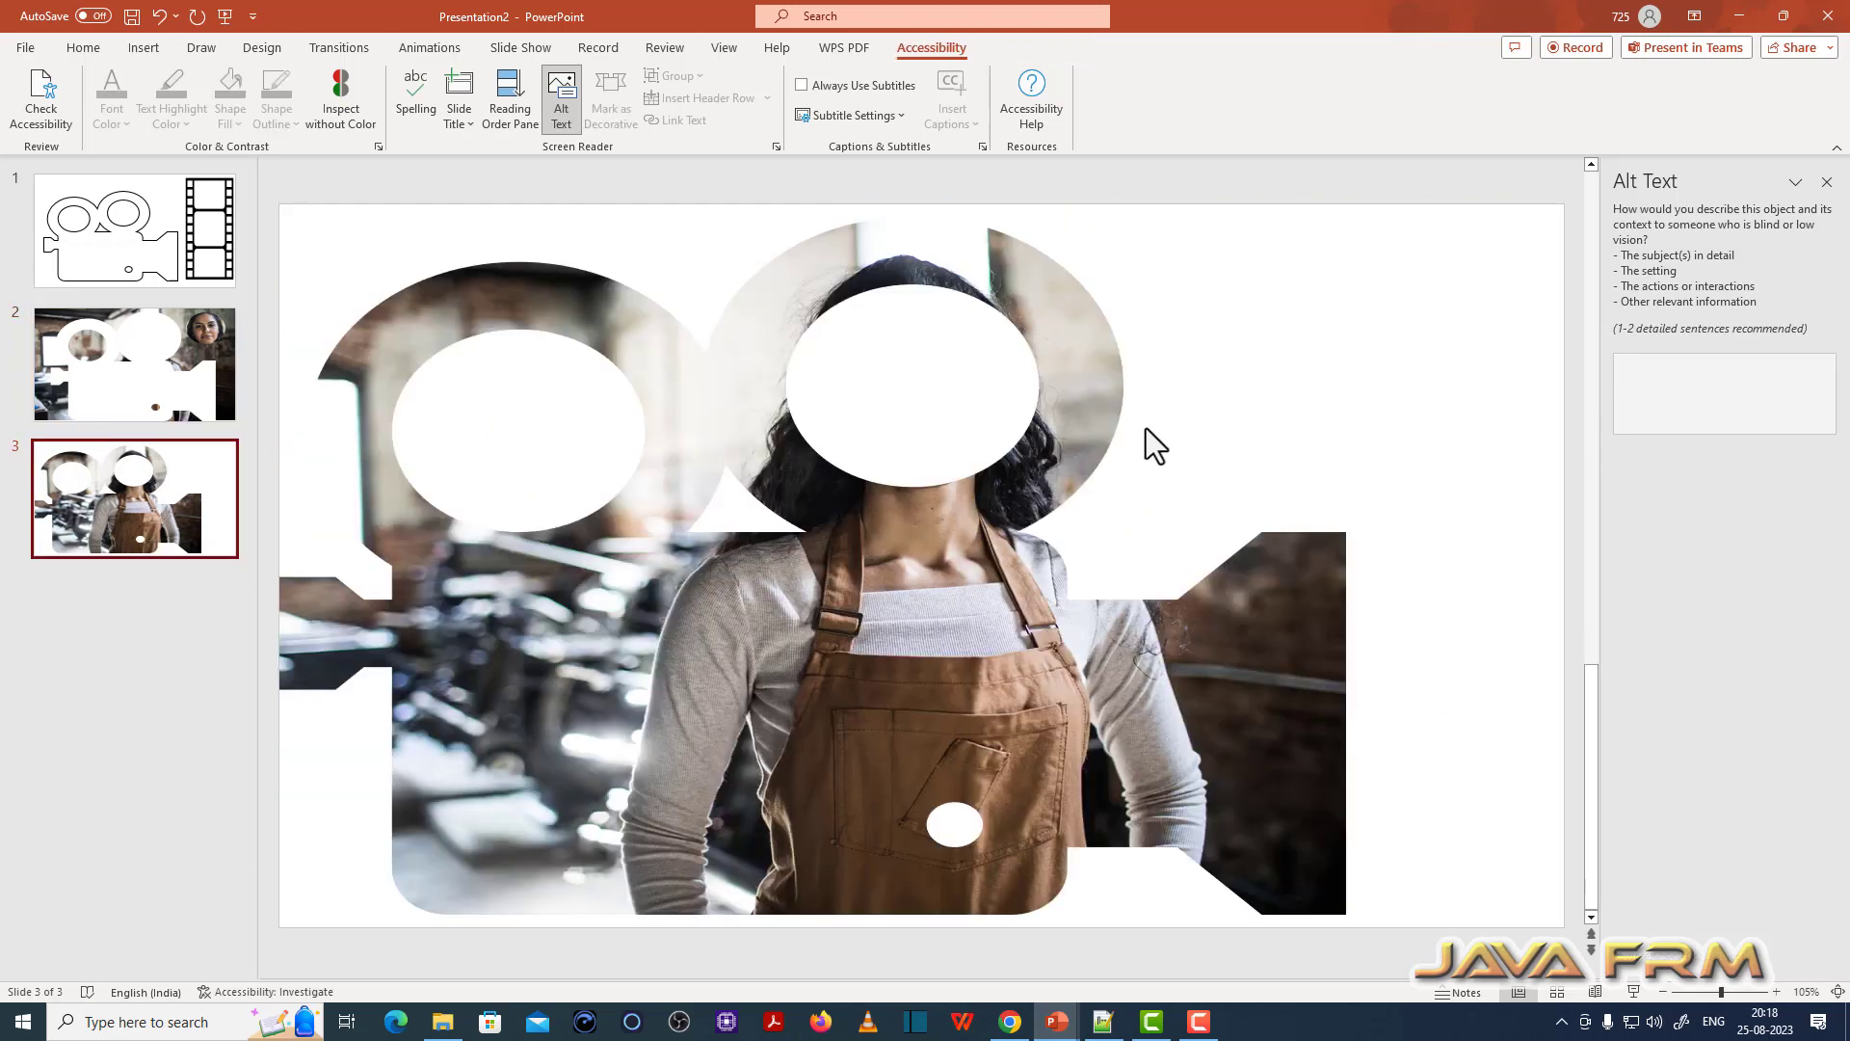
pyautogui.hotkey('ctrl', 'v')
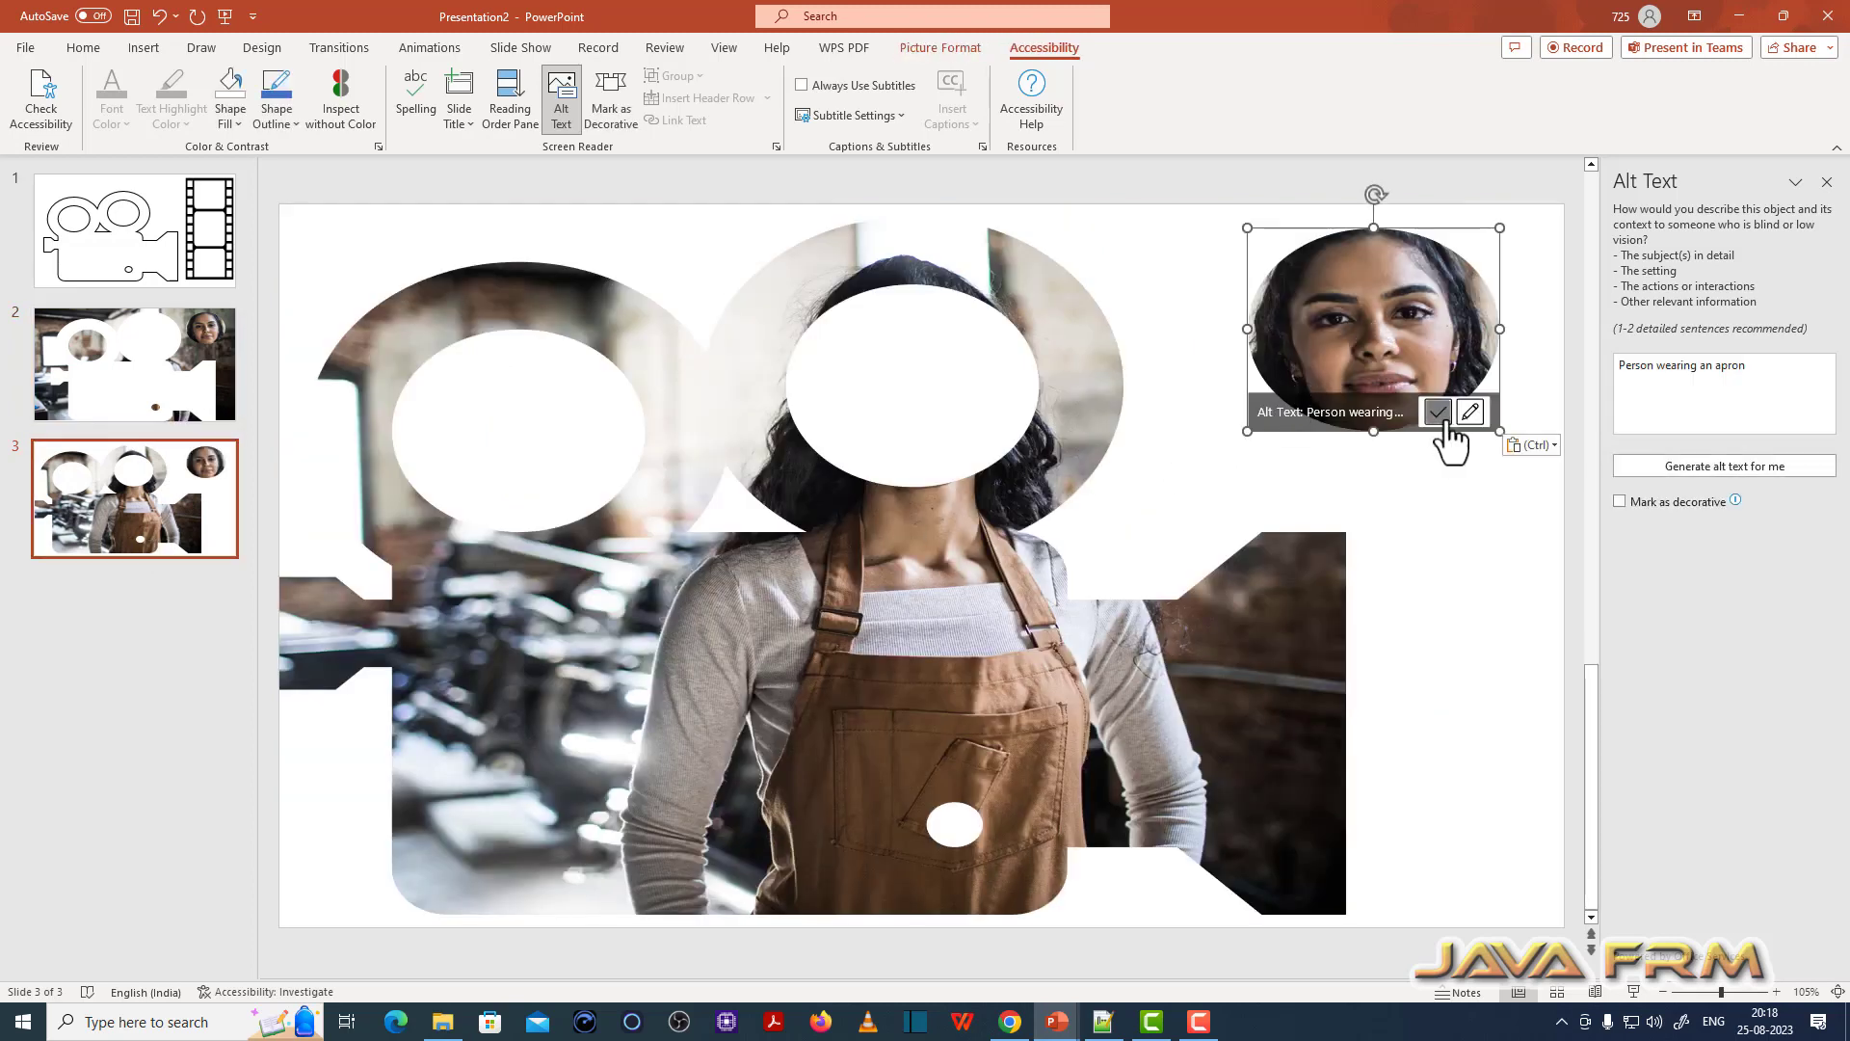
pyautogui.click(1469, 411)
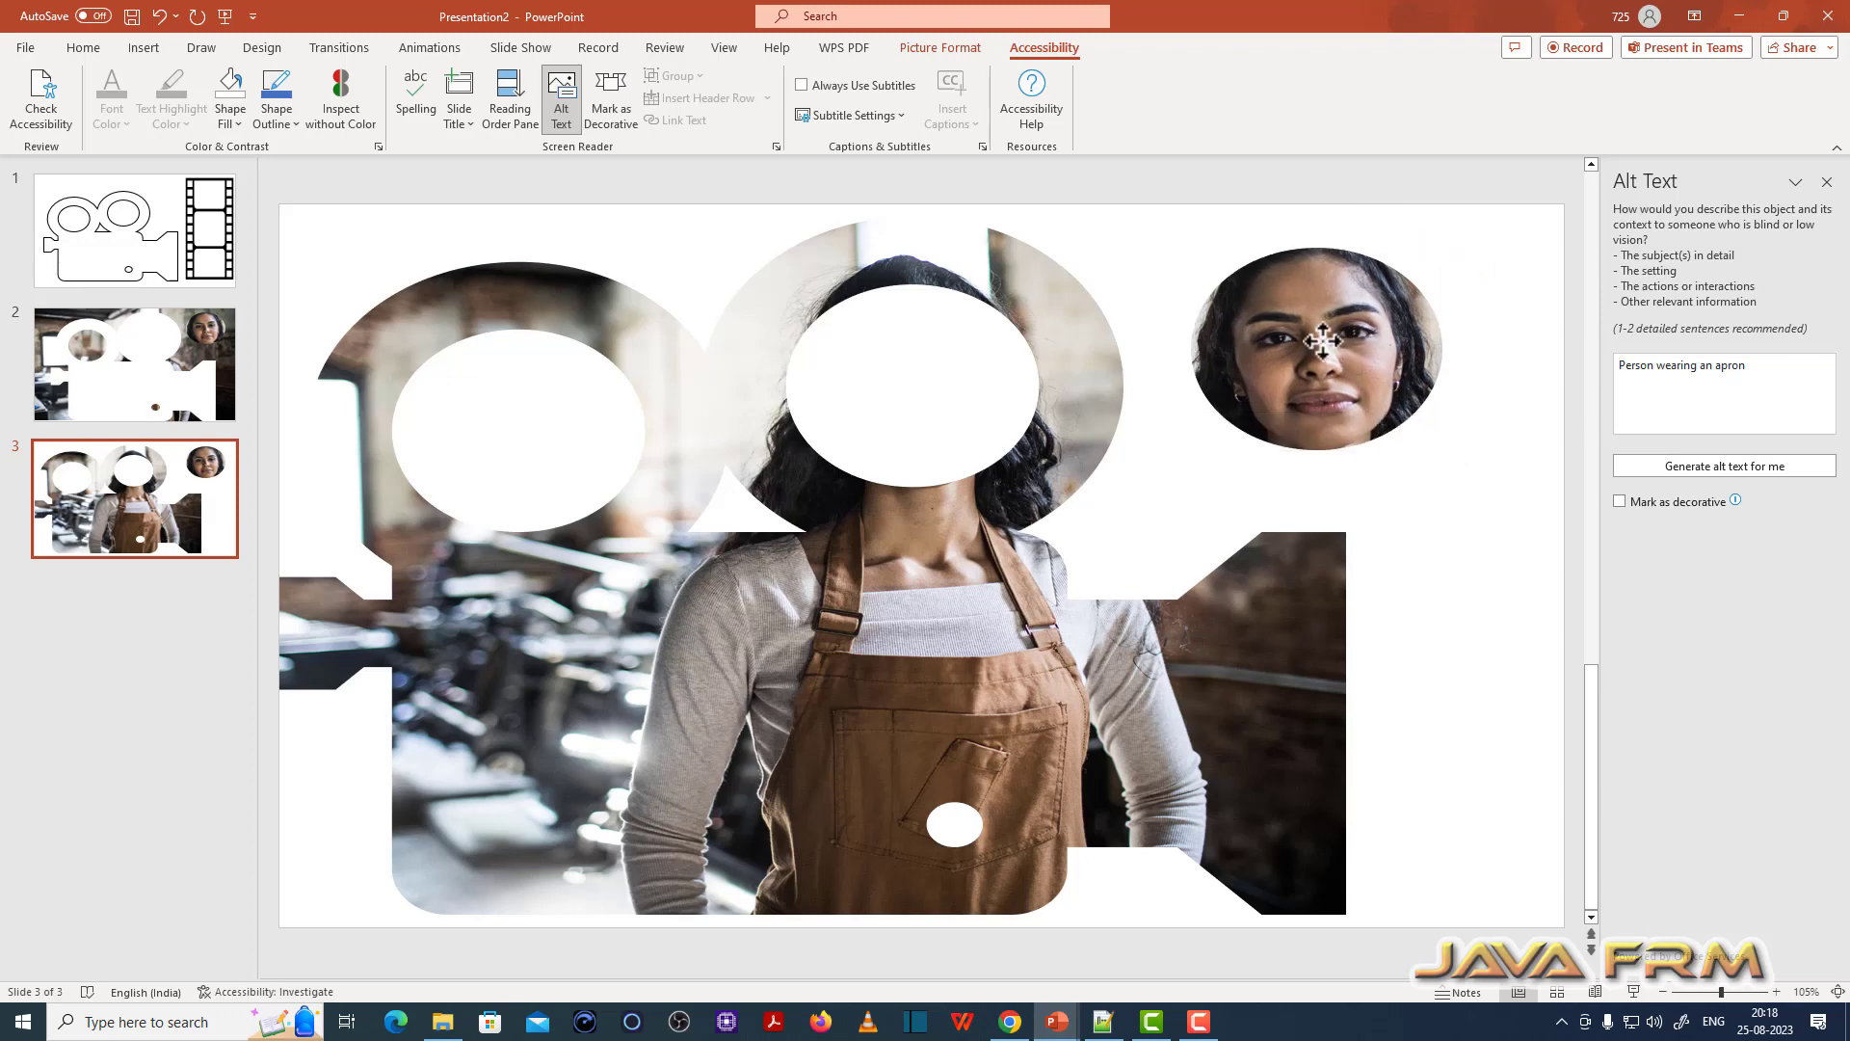
pyautogui.moveTo(1434, 400); pyautogui.dragTo(935, 370)
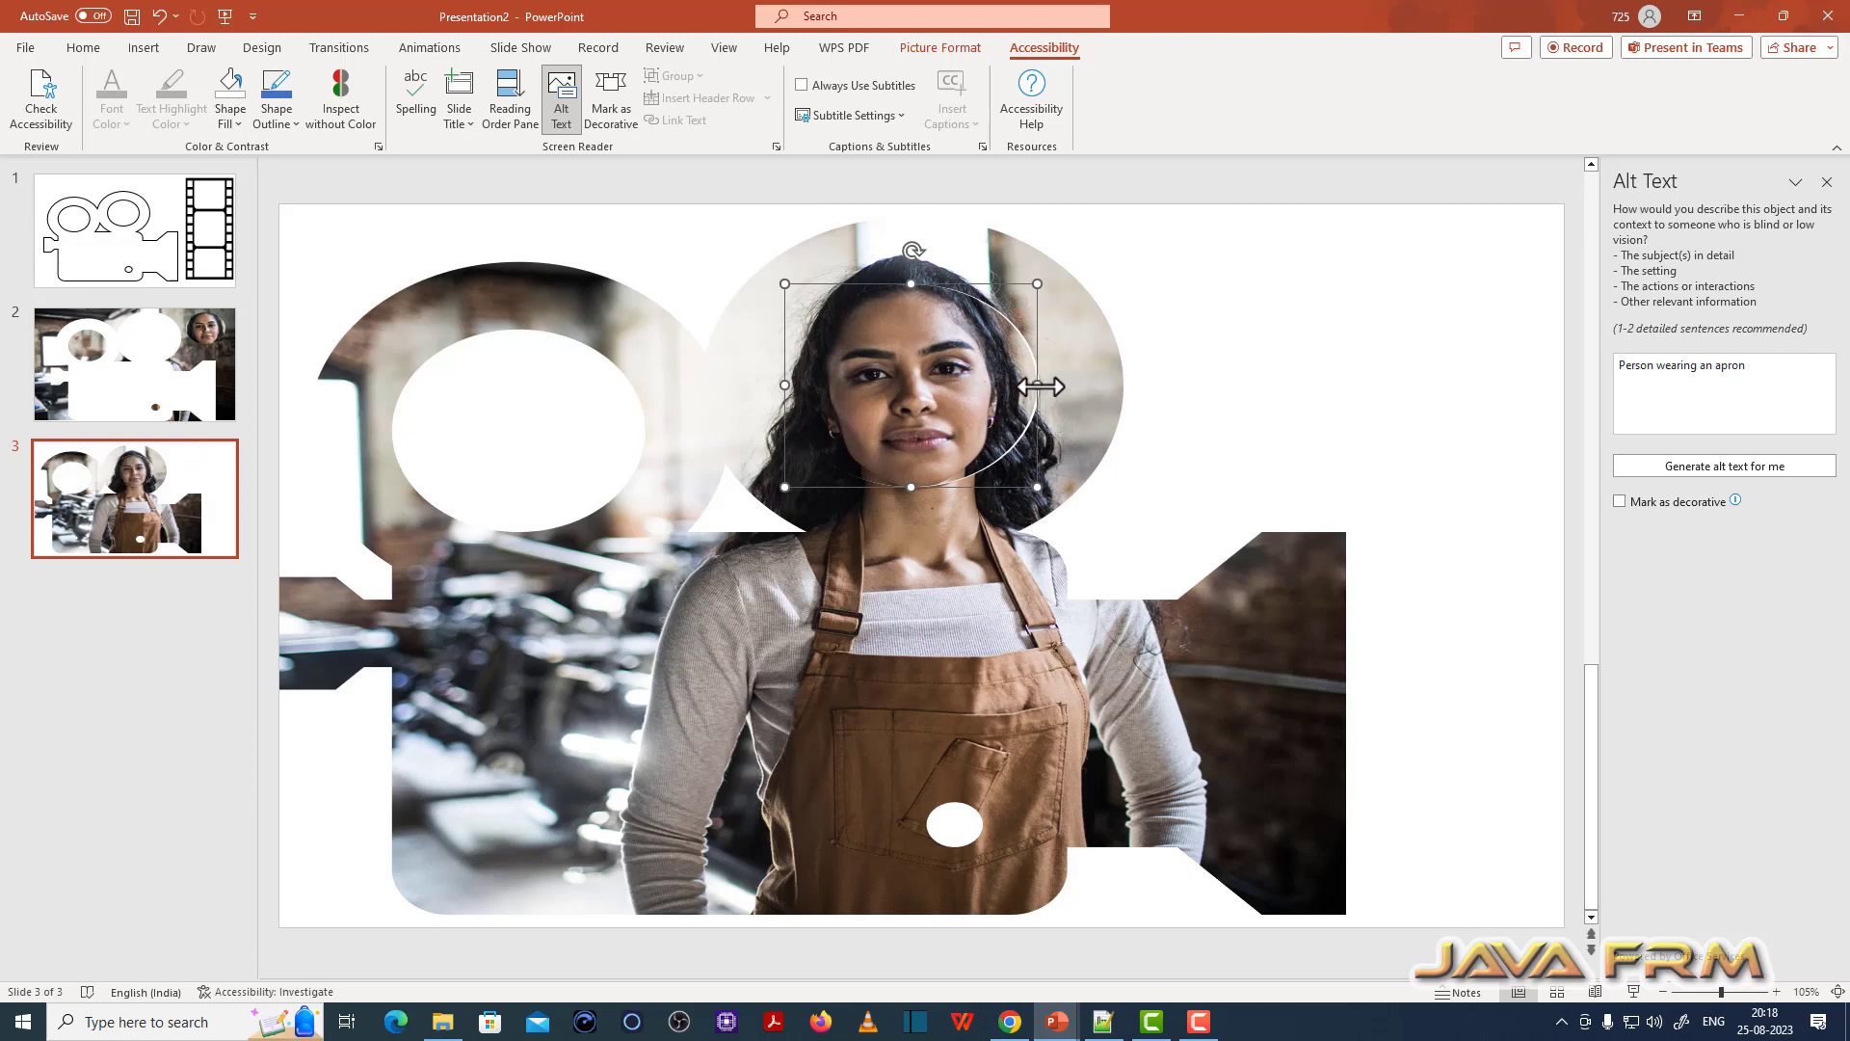
# Step: Fine-tune the face circle's position so it fits over the woman's face
pyautogui.click(1339, 365)
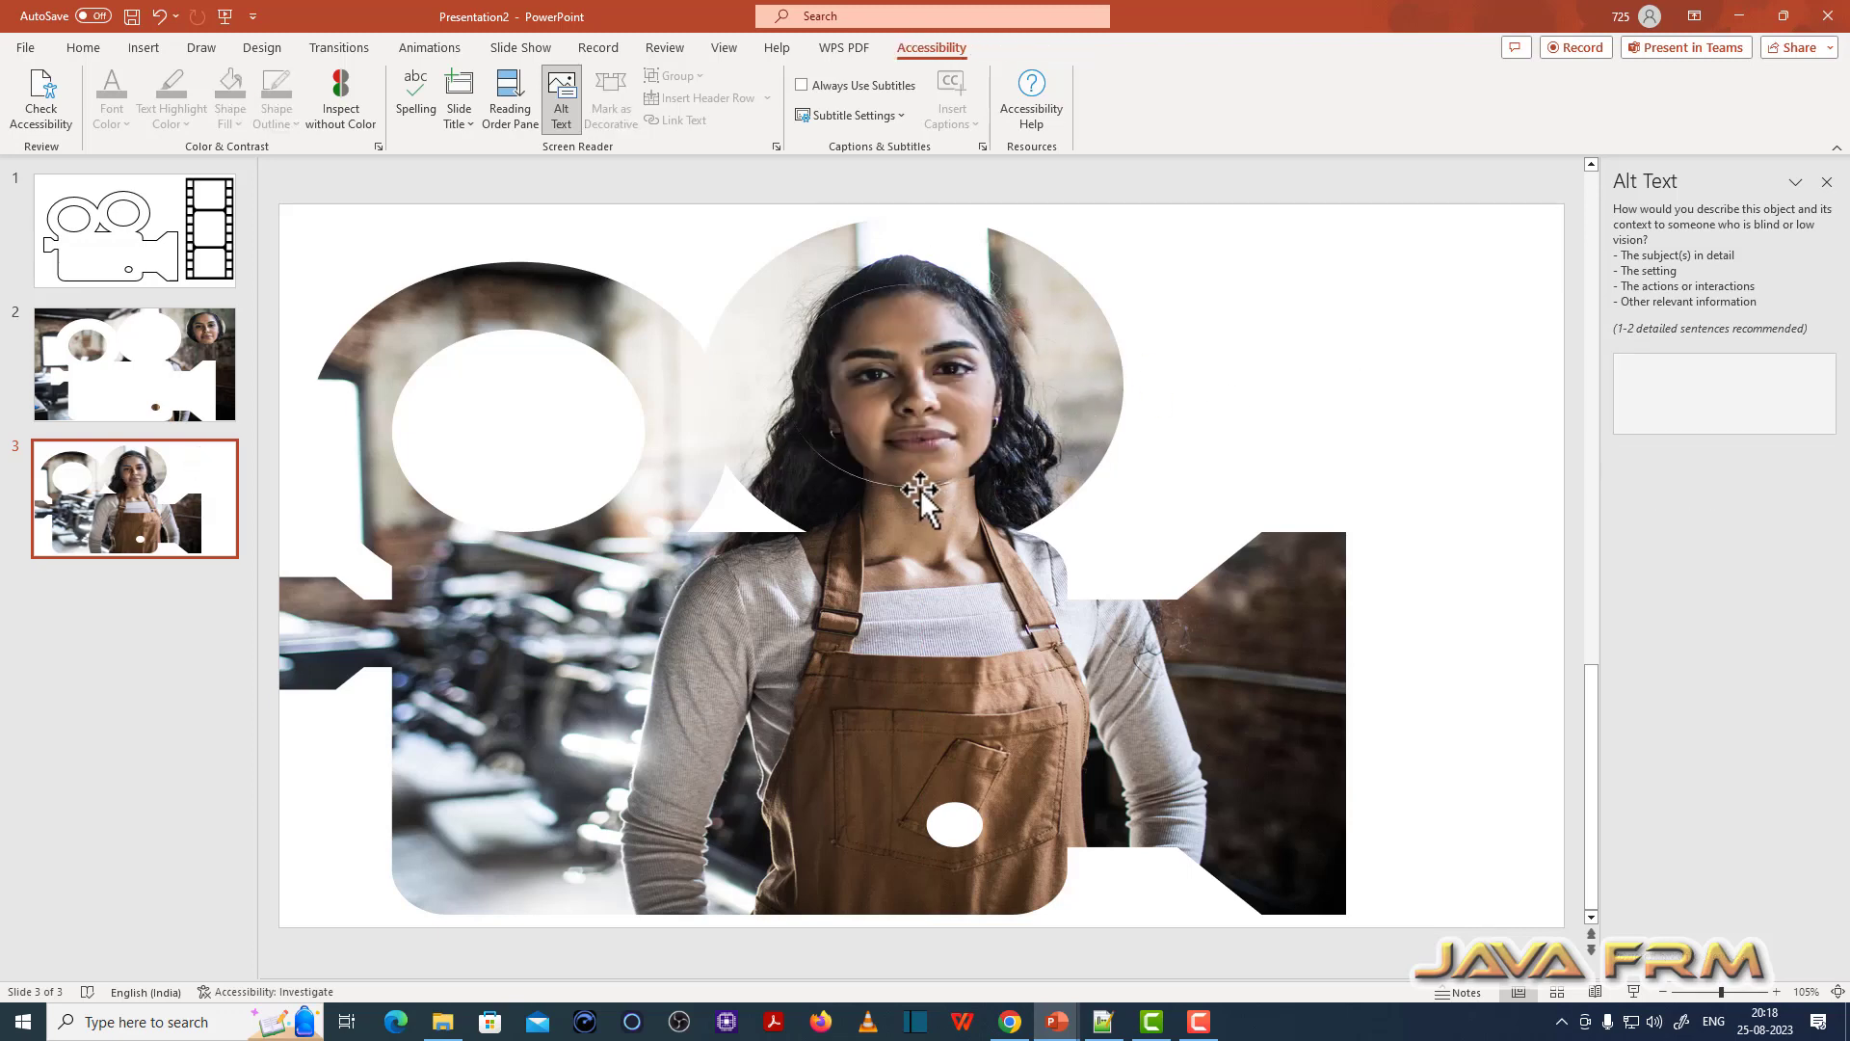
pyautogui.click(906, 445)
pyautogui.moveTo(914, 486); pyautogui.dragTo(911, 490)
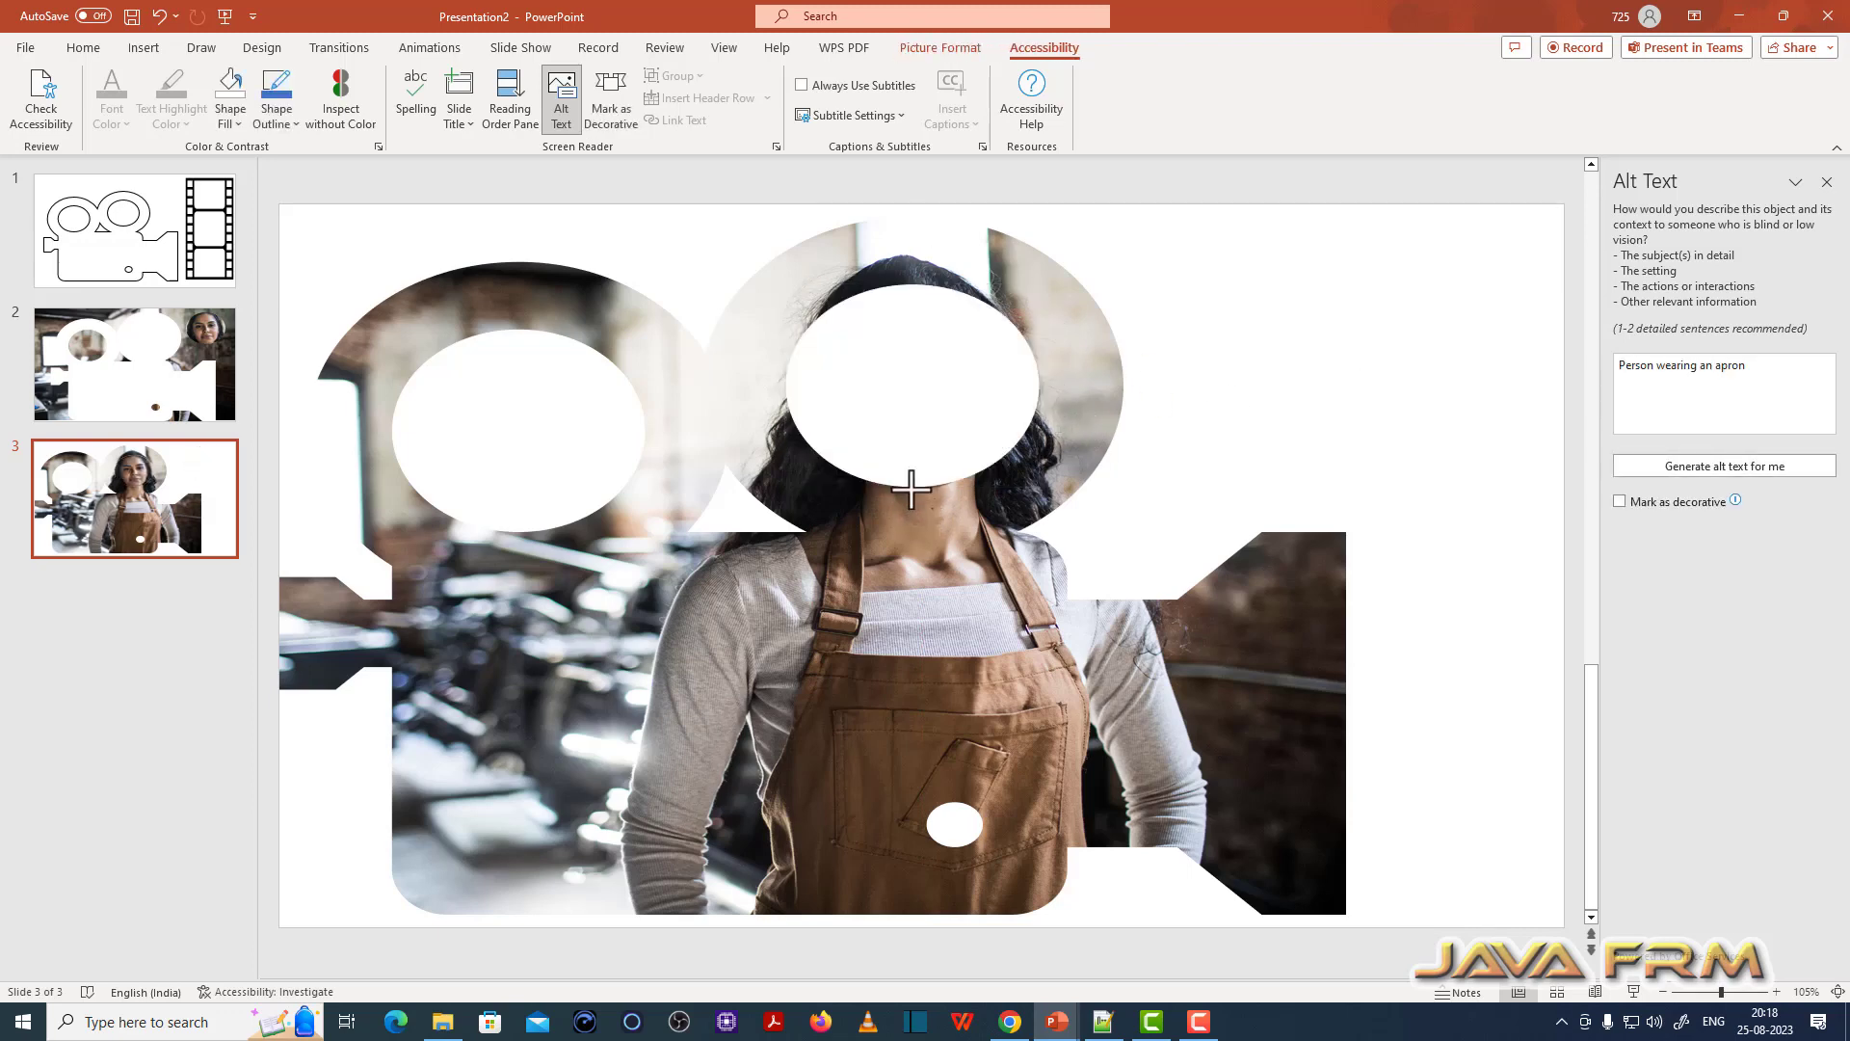
pyautogui.click(1351, 389)
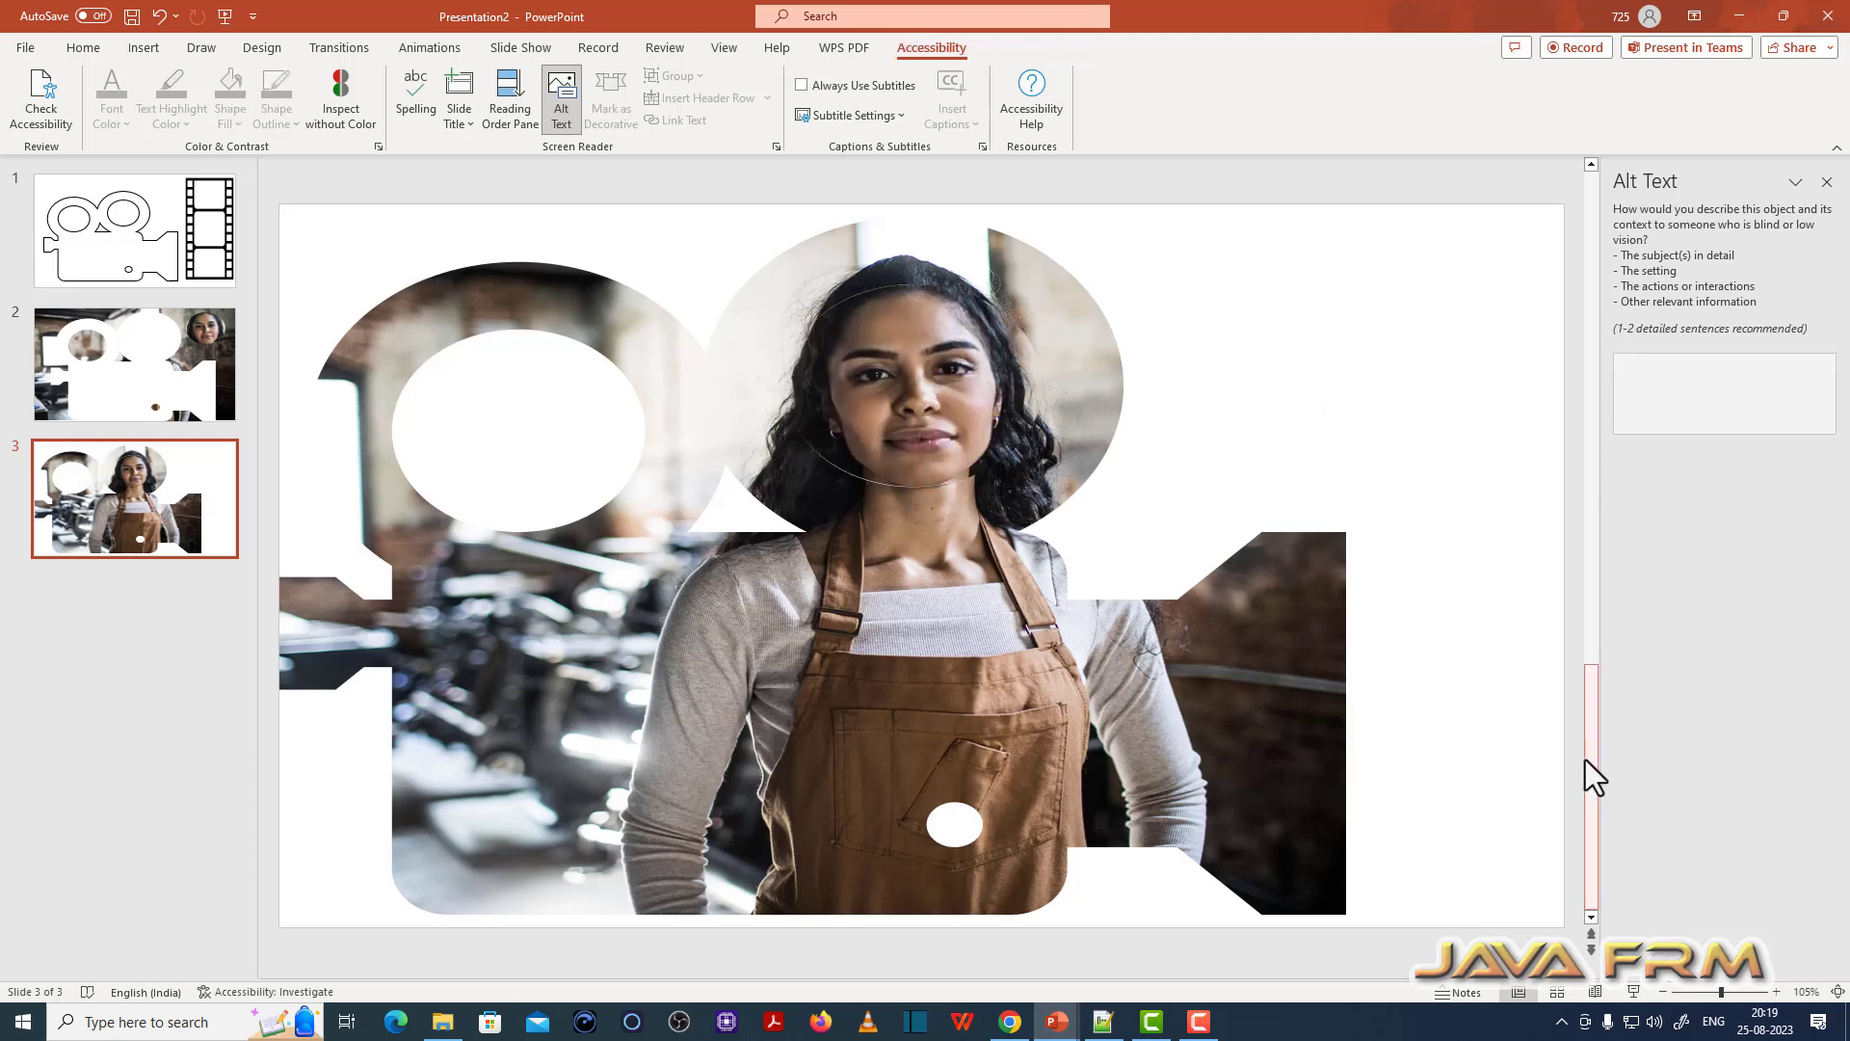
pyautogui.moveTo(1587, 762); pyautogui.dragTo(1592, 721)
pyautogui.click(892, 395)
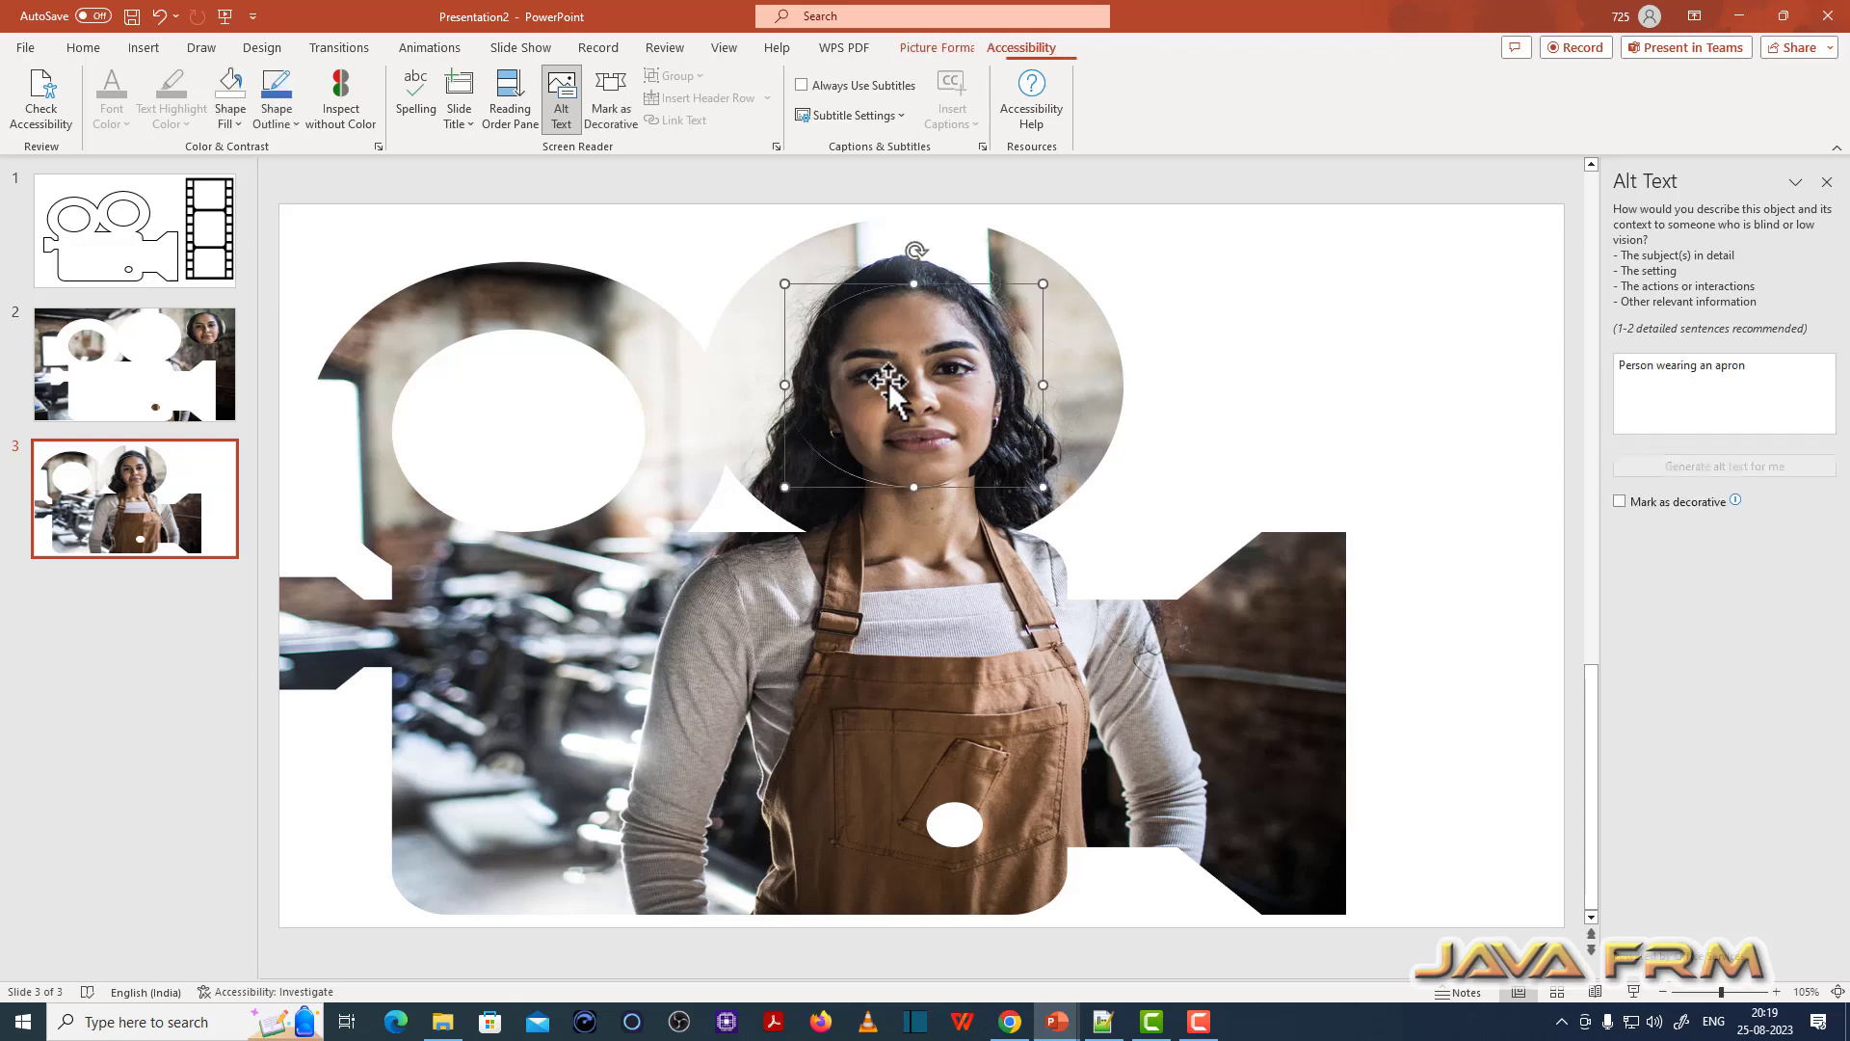
pyautogui.click(1392, 355)
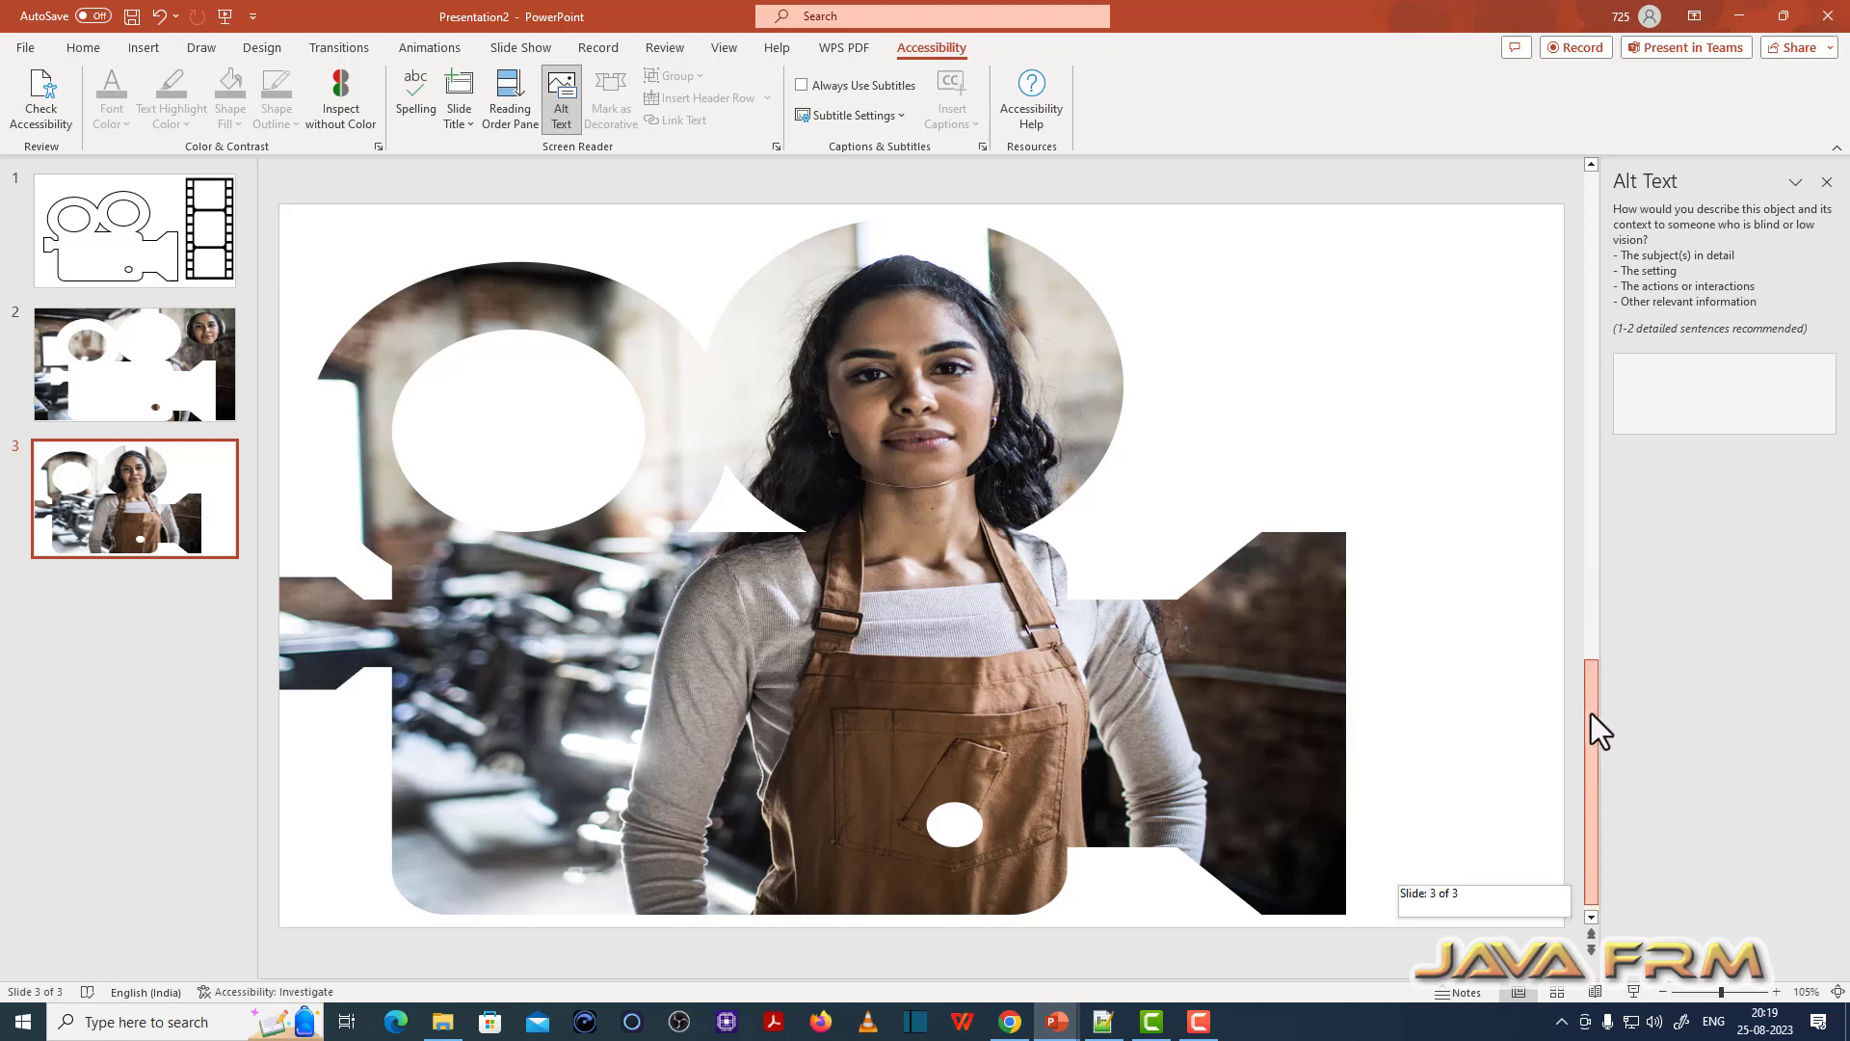
# Step: Group the face circle and the camera-shaped photo together
pyautogui.moveTo(1587, 723); pyautogui.dragTo(1586, 338)
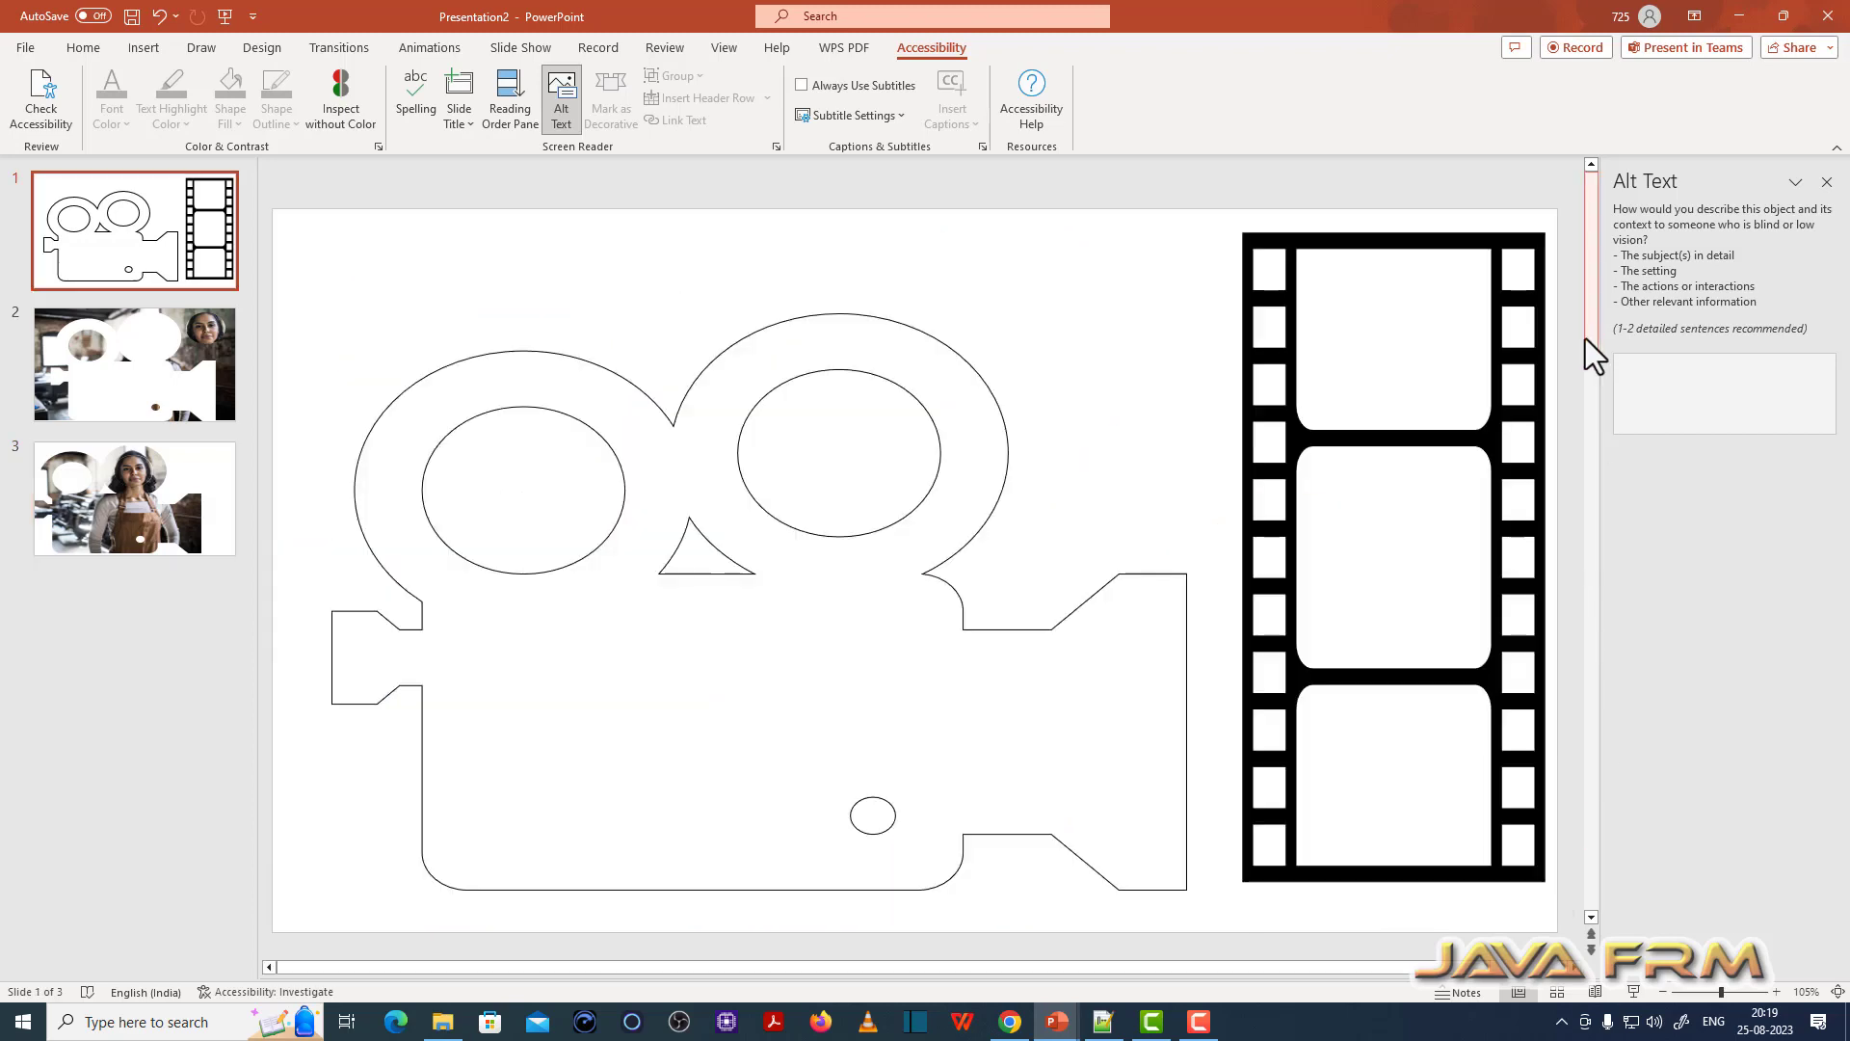
pyautogui.click(85, 420)
pyautogui.click(188, 534)
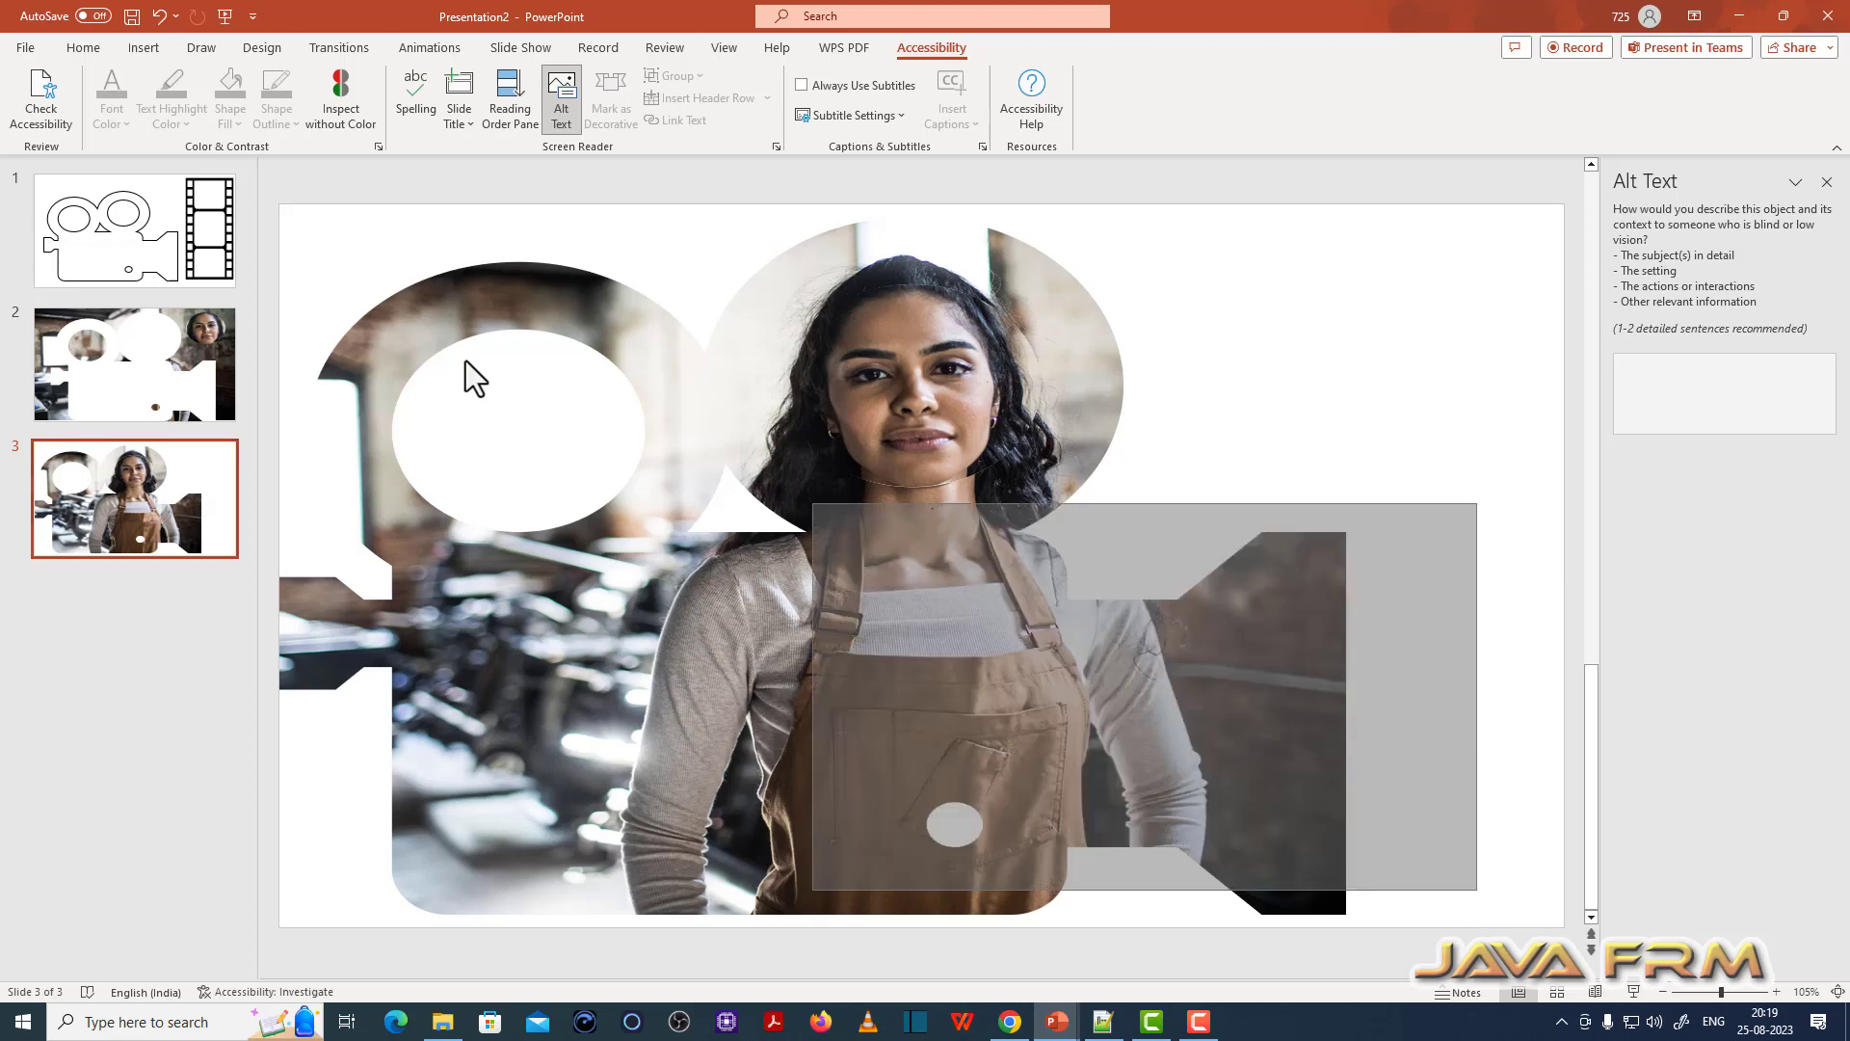
pyautogui.click(907, 328)
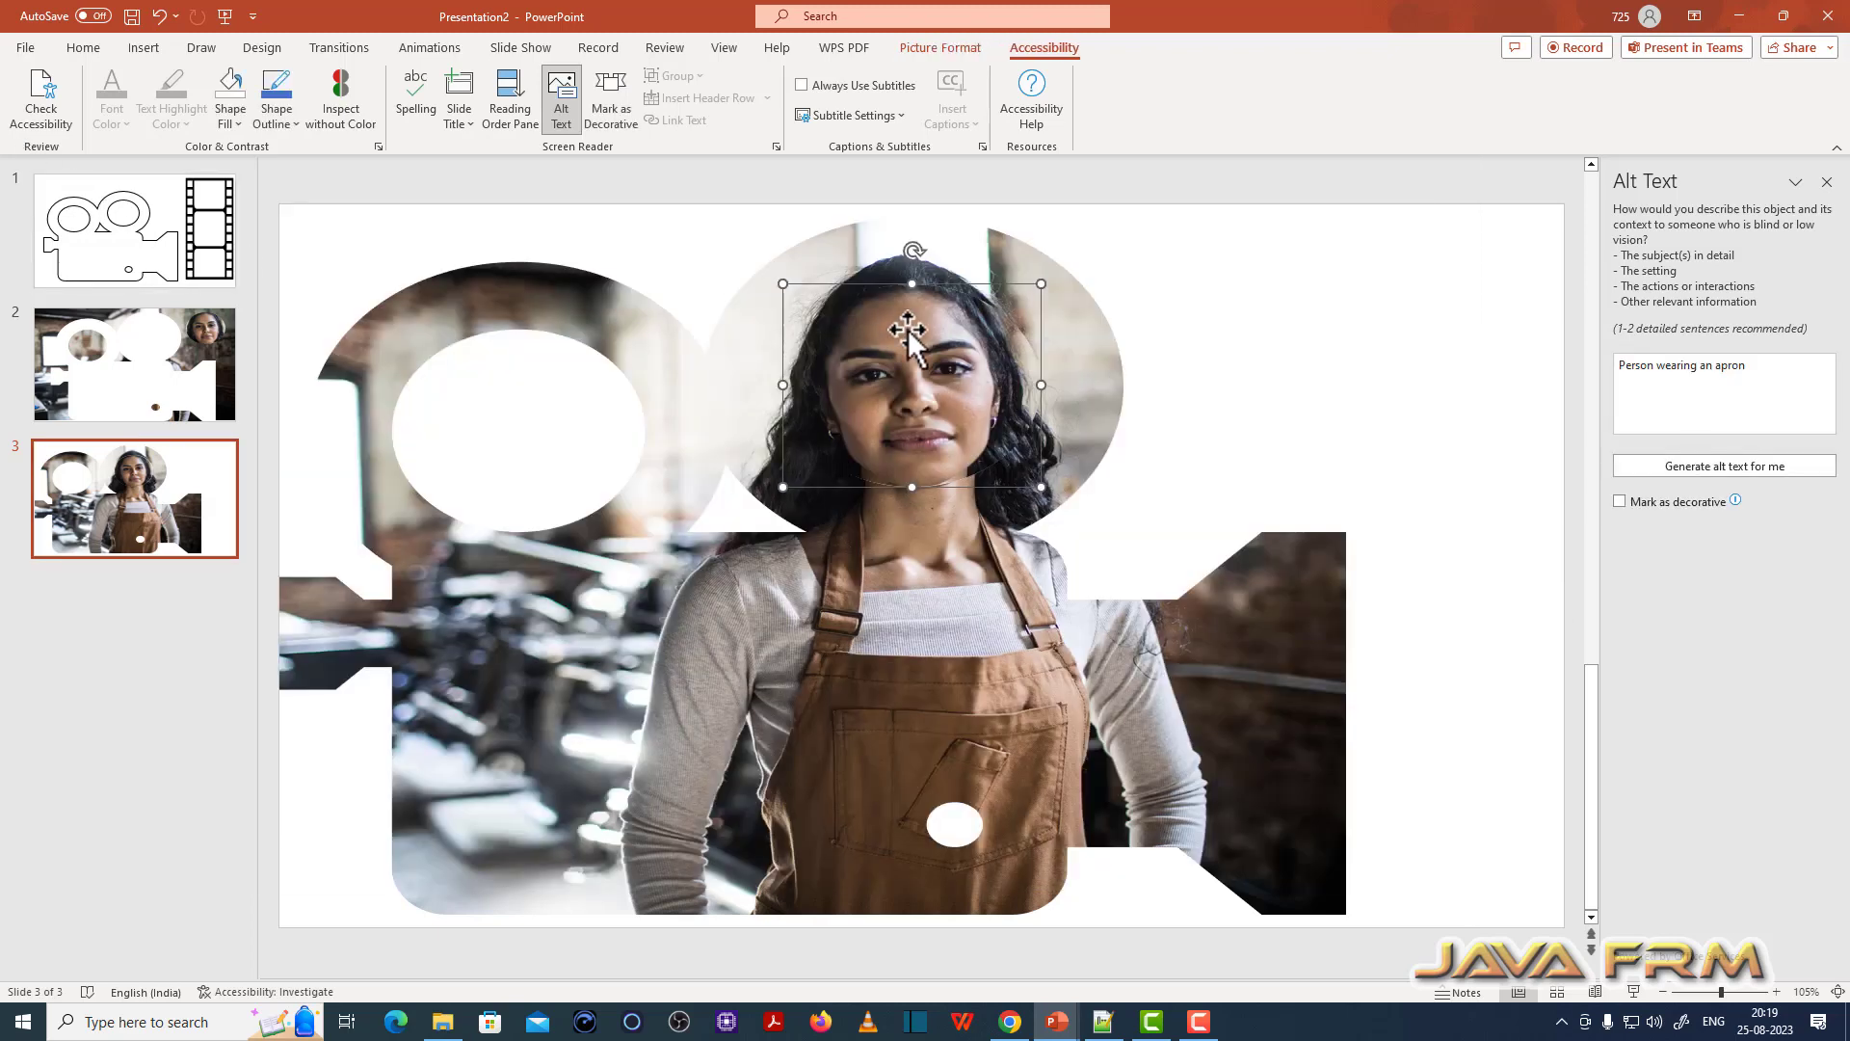
pyautogui.hotkey('ctrl', 'a')
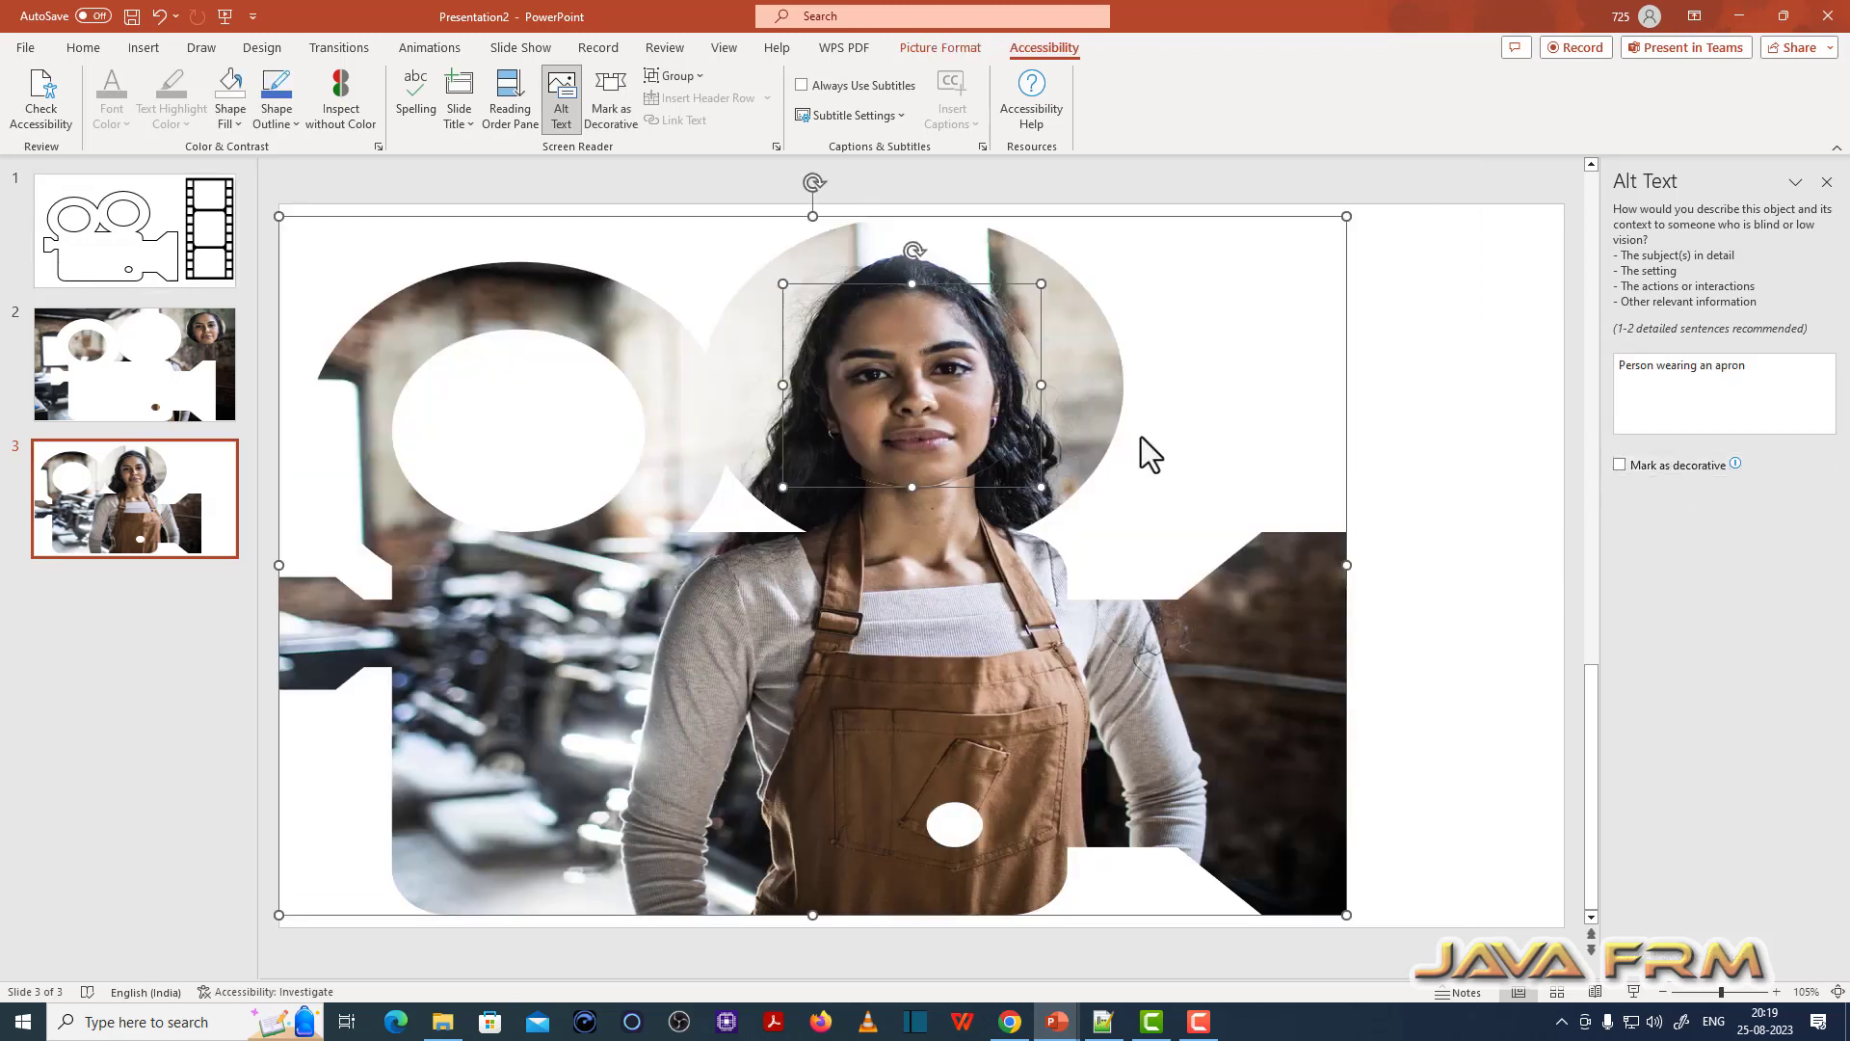
pyautogui.rightClick(1113, 433)
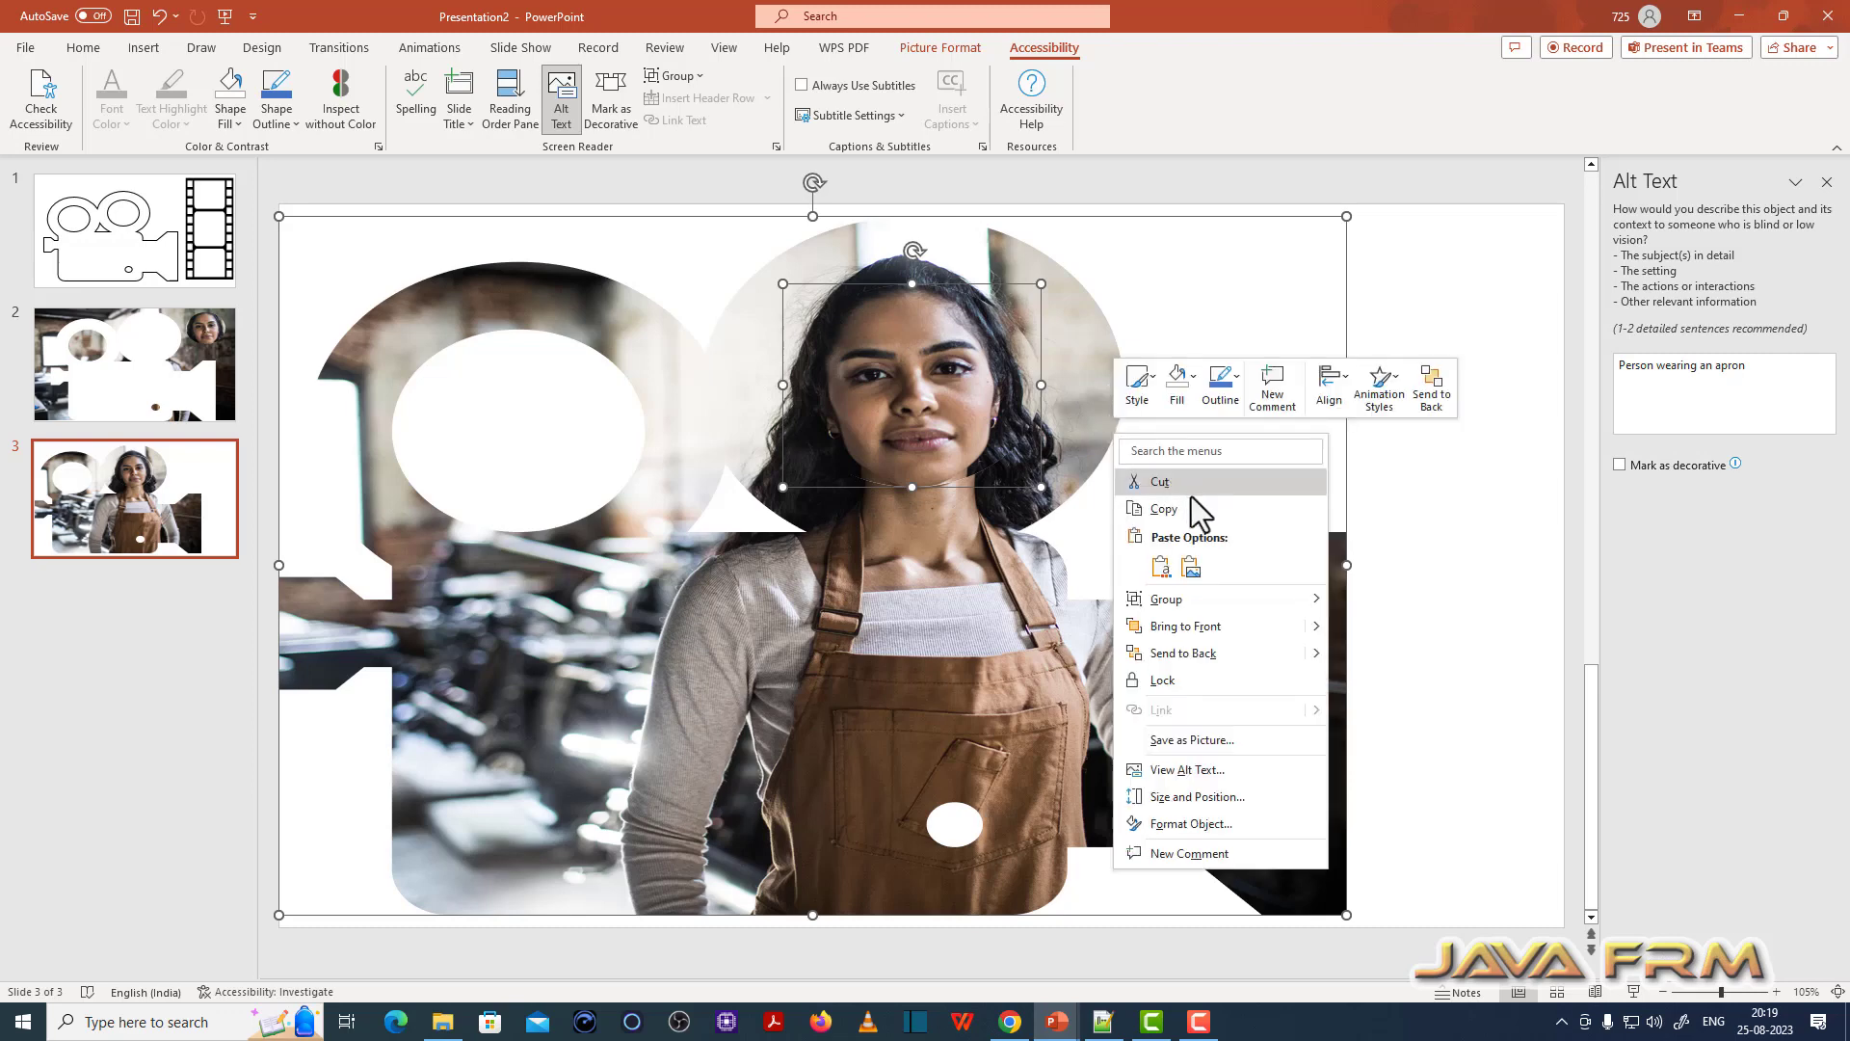
pyautogui.moveTo(1166, 598)
pyautogui.click(1391, 605)
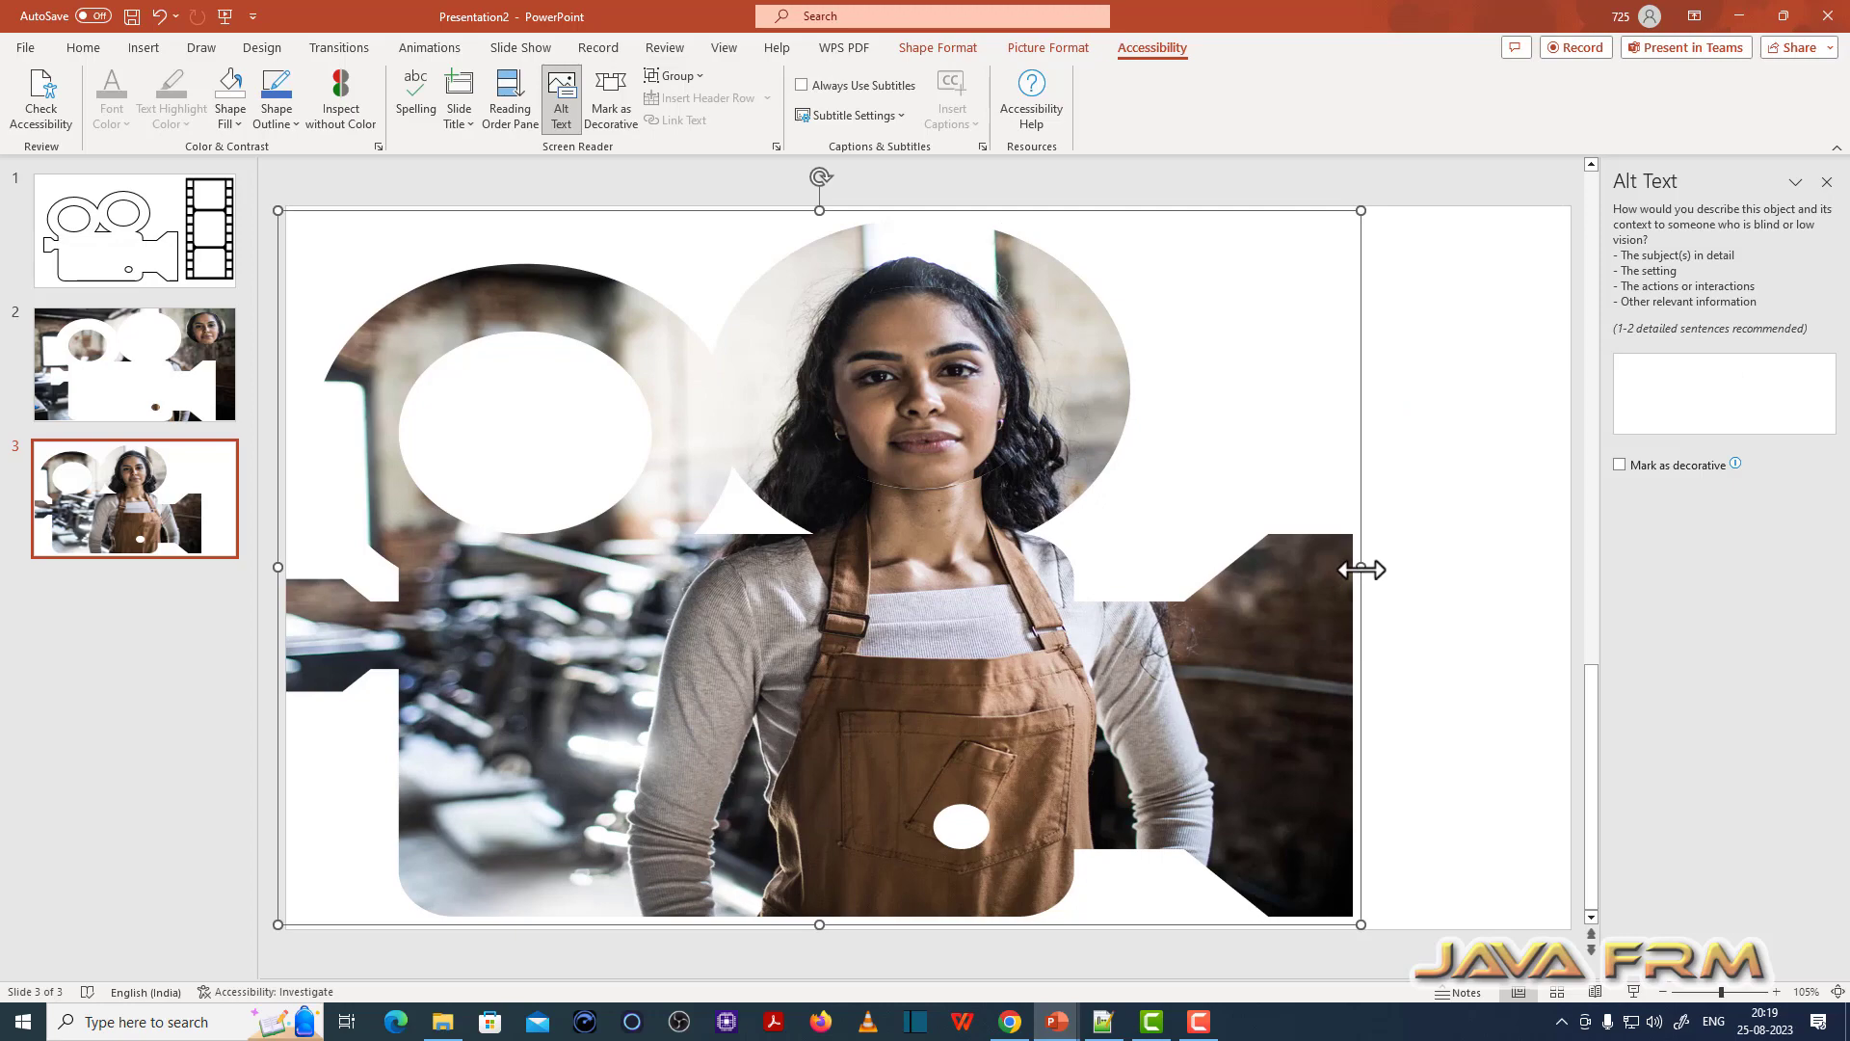
# Step: Adjust the grouped picture's width and enlarge it slightly toward the slide's bottom
pyautogui.moveTo(1360, 570); pyautogui.dragTo(1231, 573)
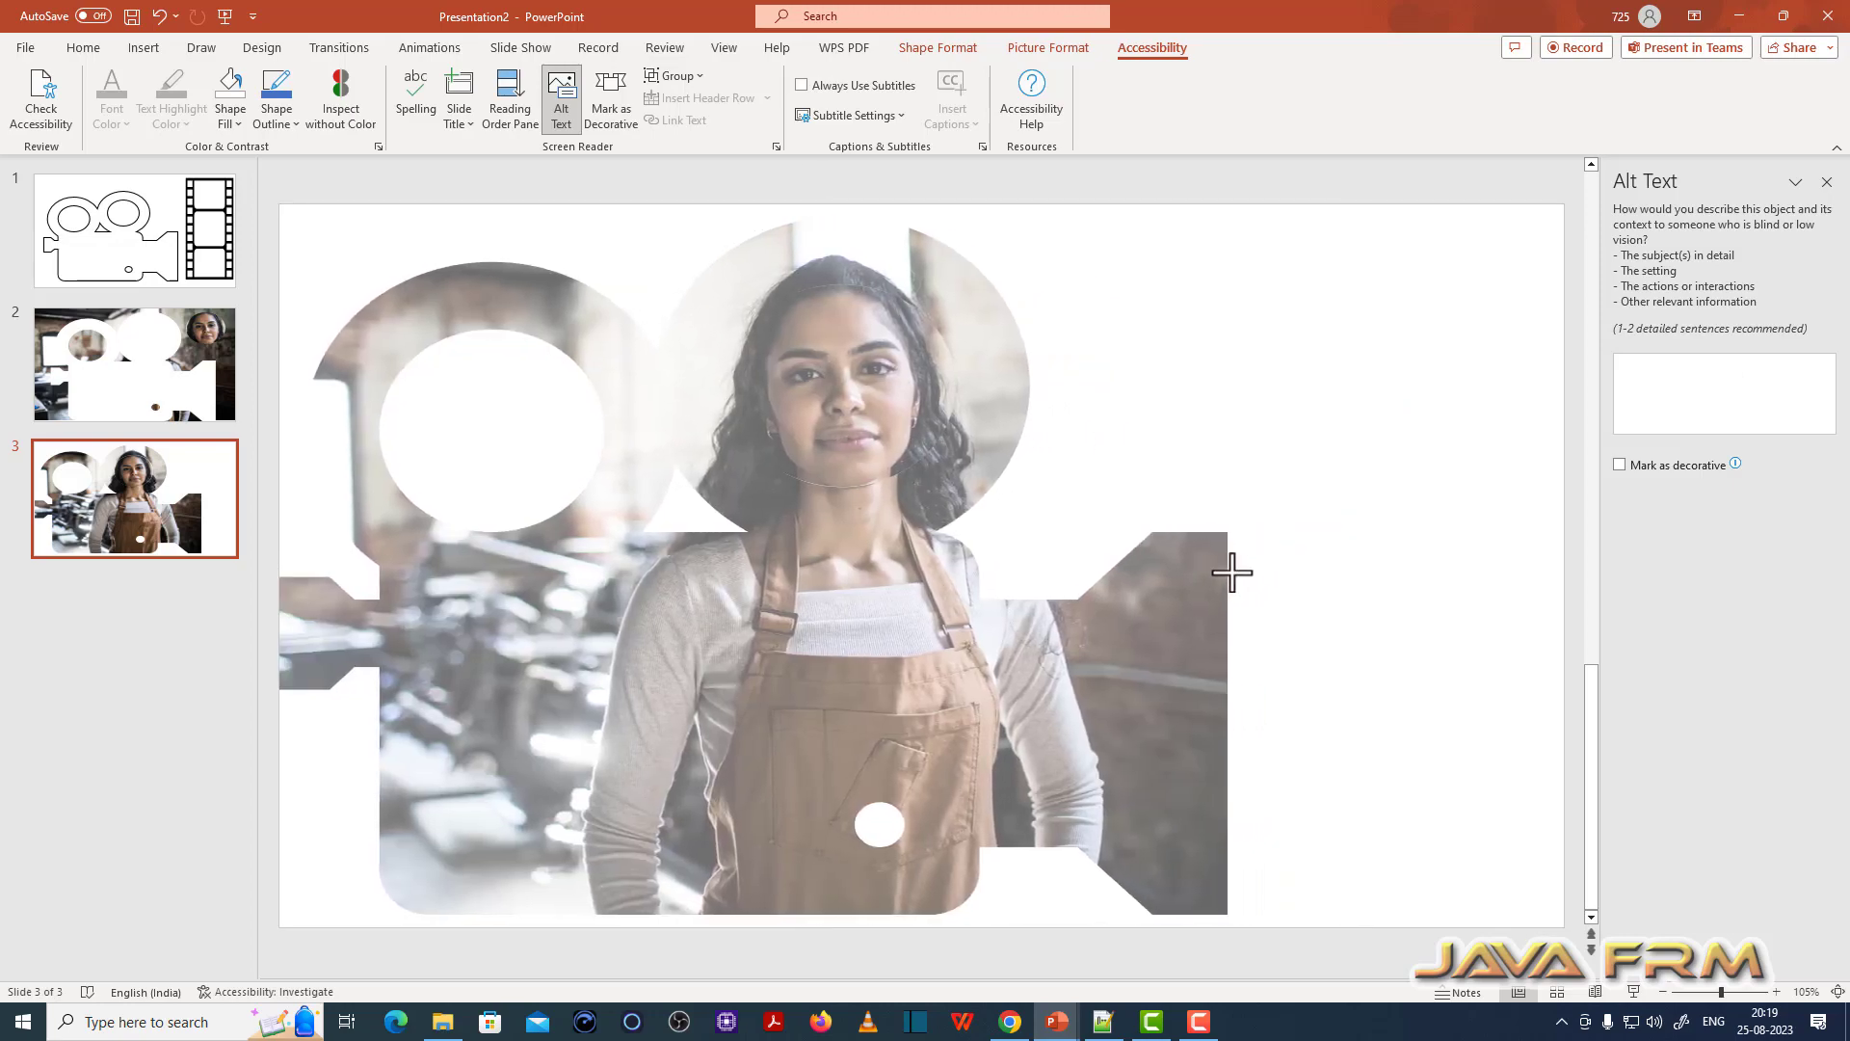
pyautogui.moveTo(1231, 572); pyautogui.dragTo(1244, 574)
pyautogui.click(1388, 556)
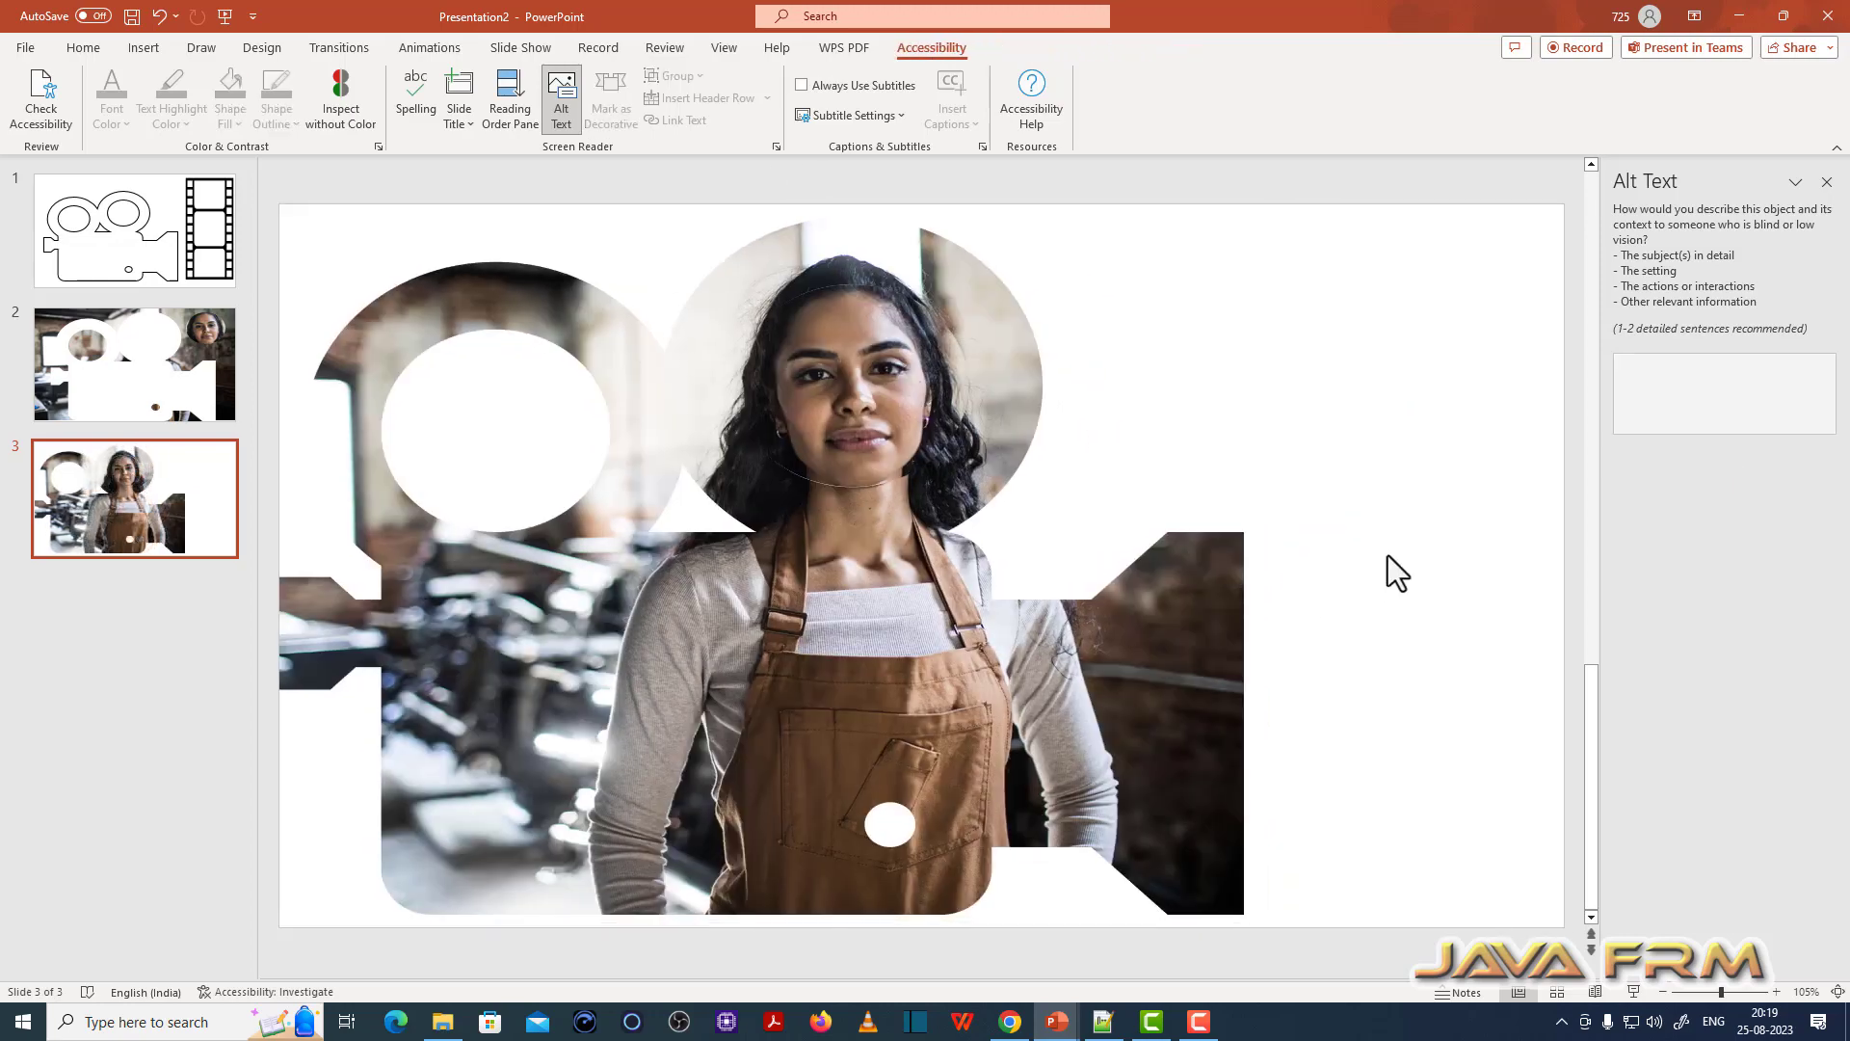
pyautogui.click(1241, 641)
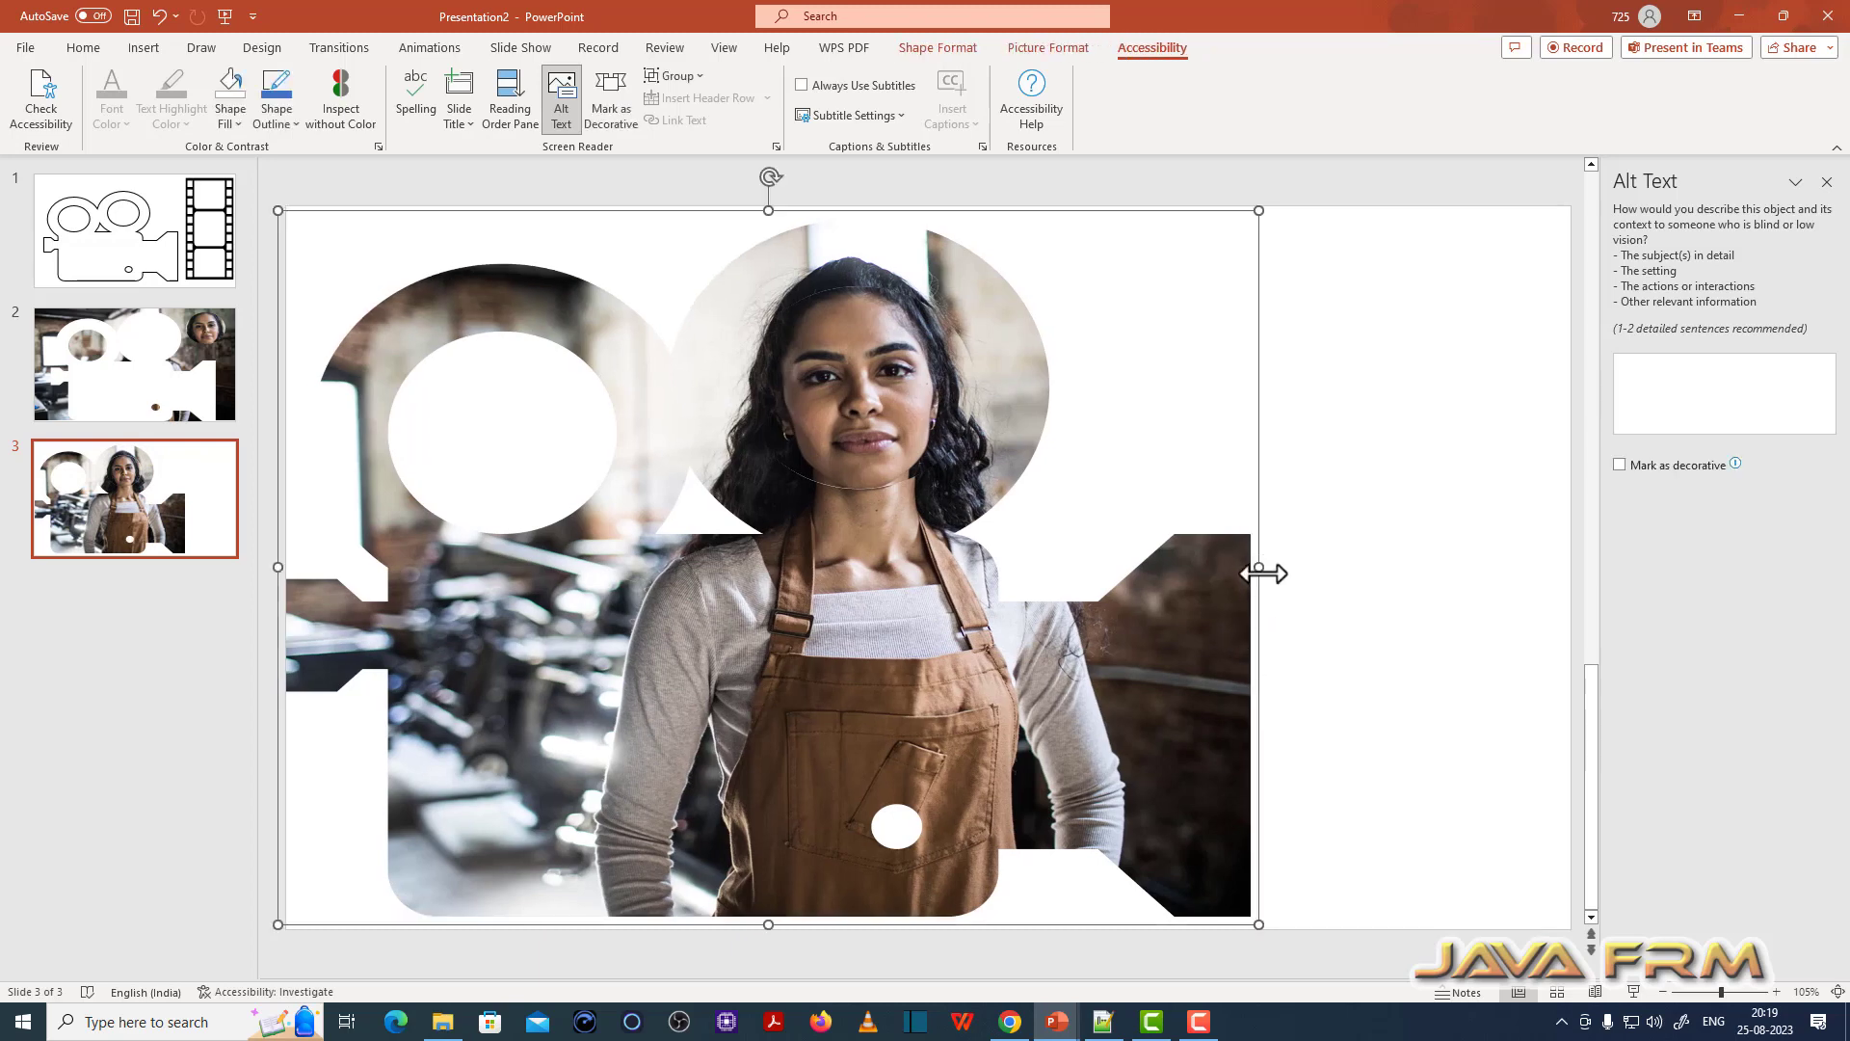
pyautogui.moveTo(1263, 570); pyautogui.dragTo(1290, 569)
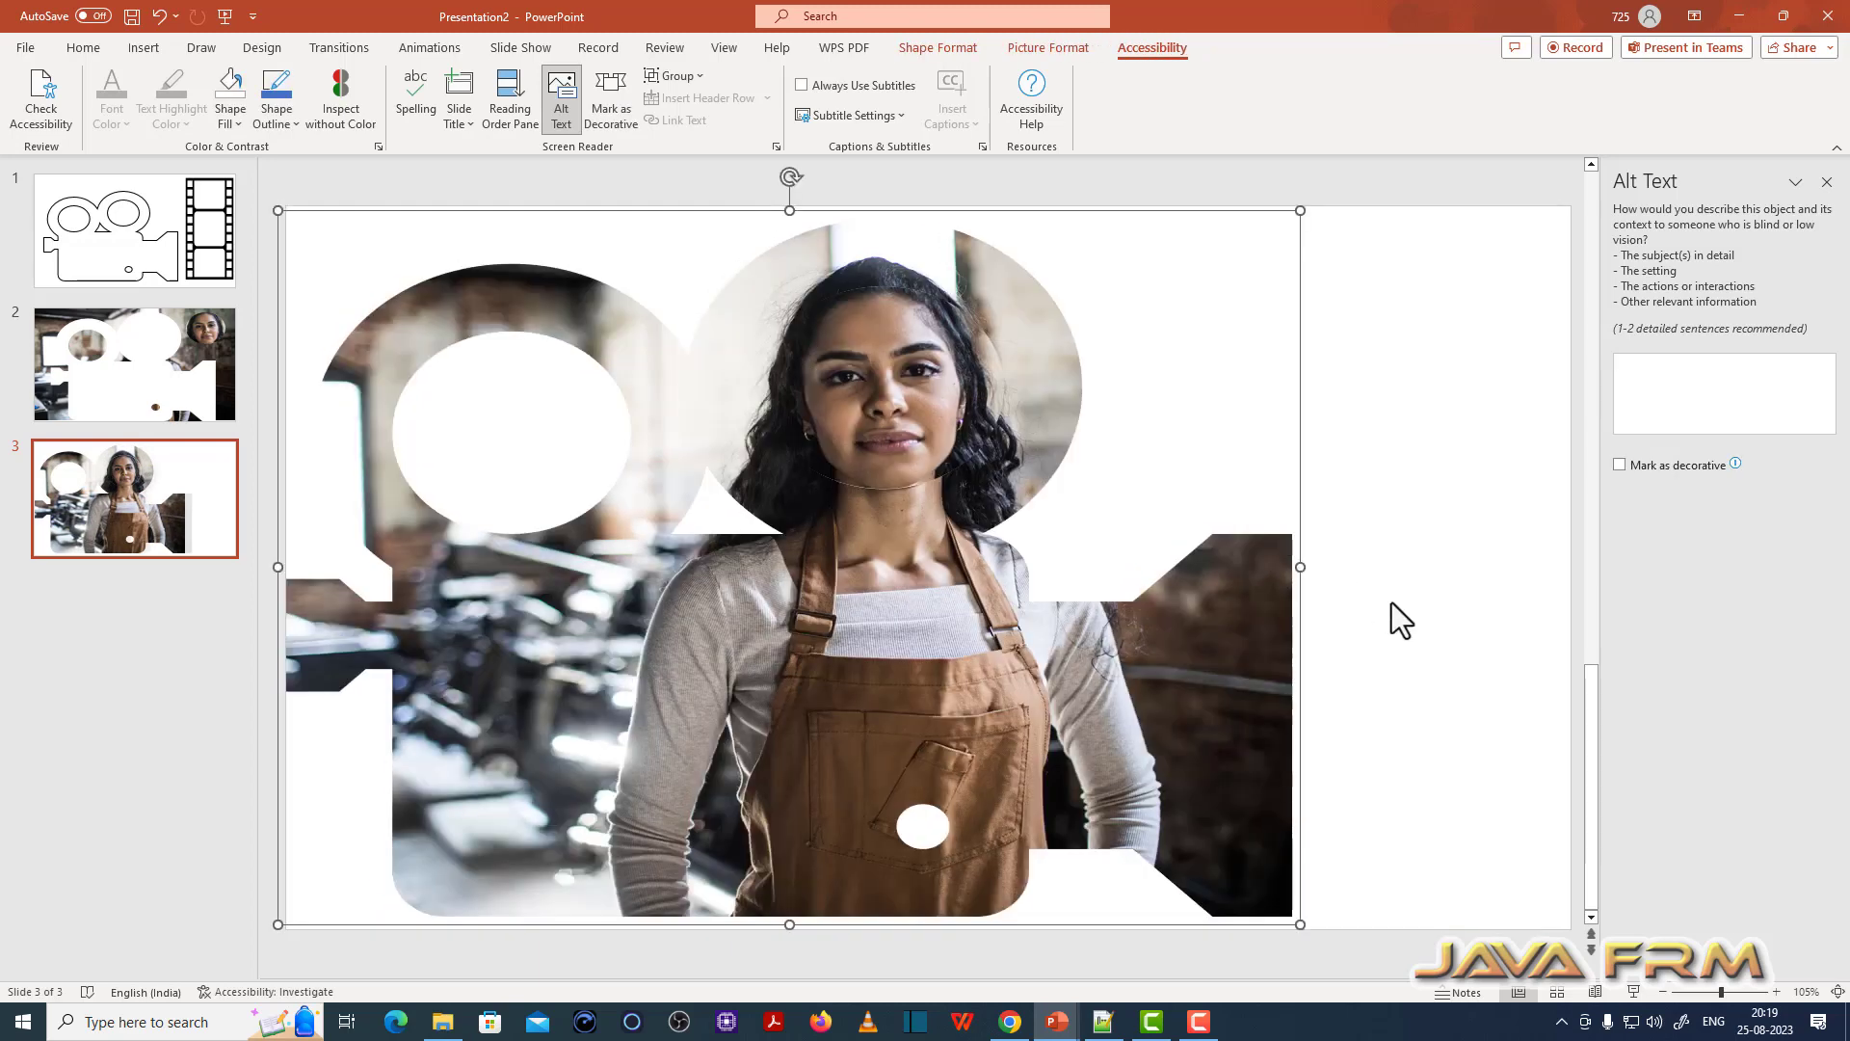
pyautogui.click(1392, 603)
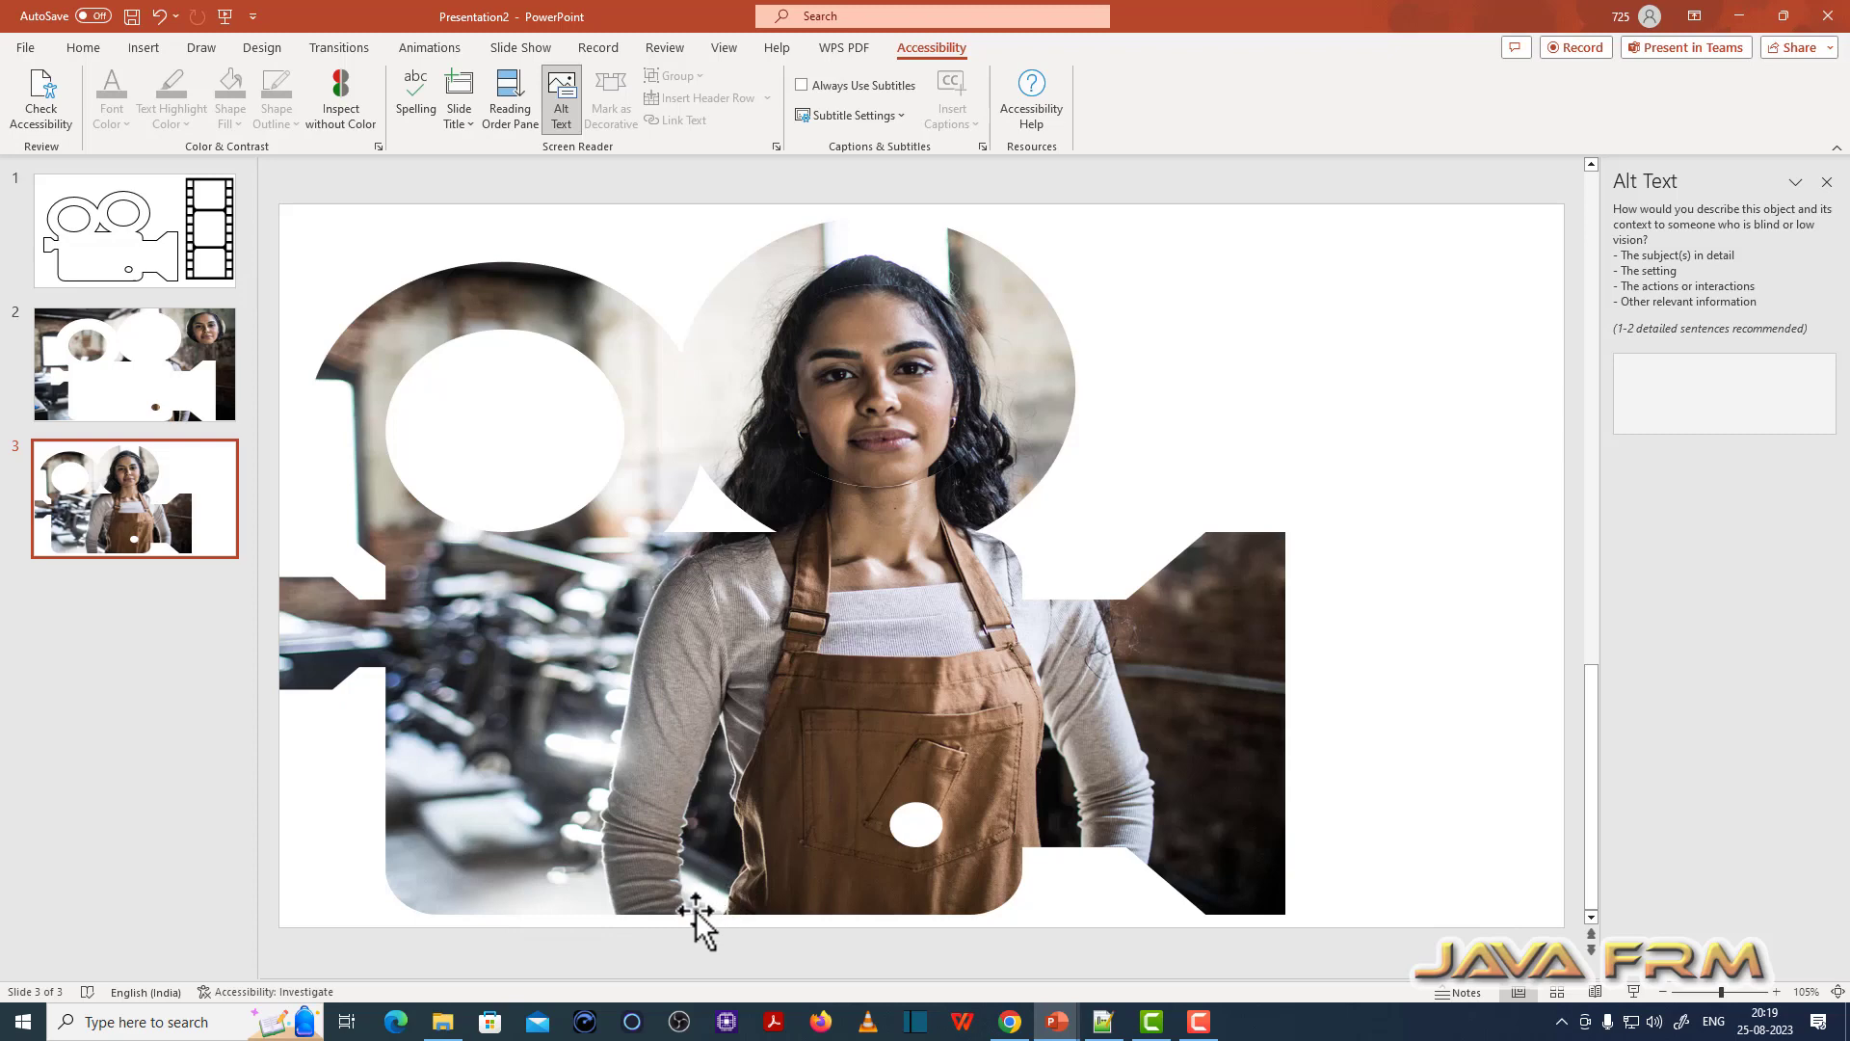
pyautogui.click(928, 921)
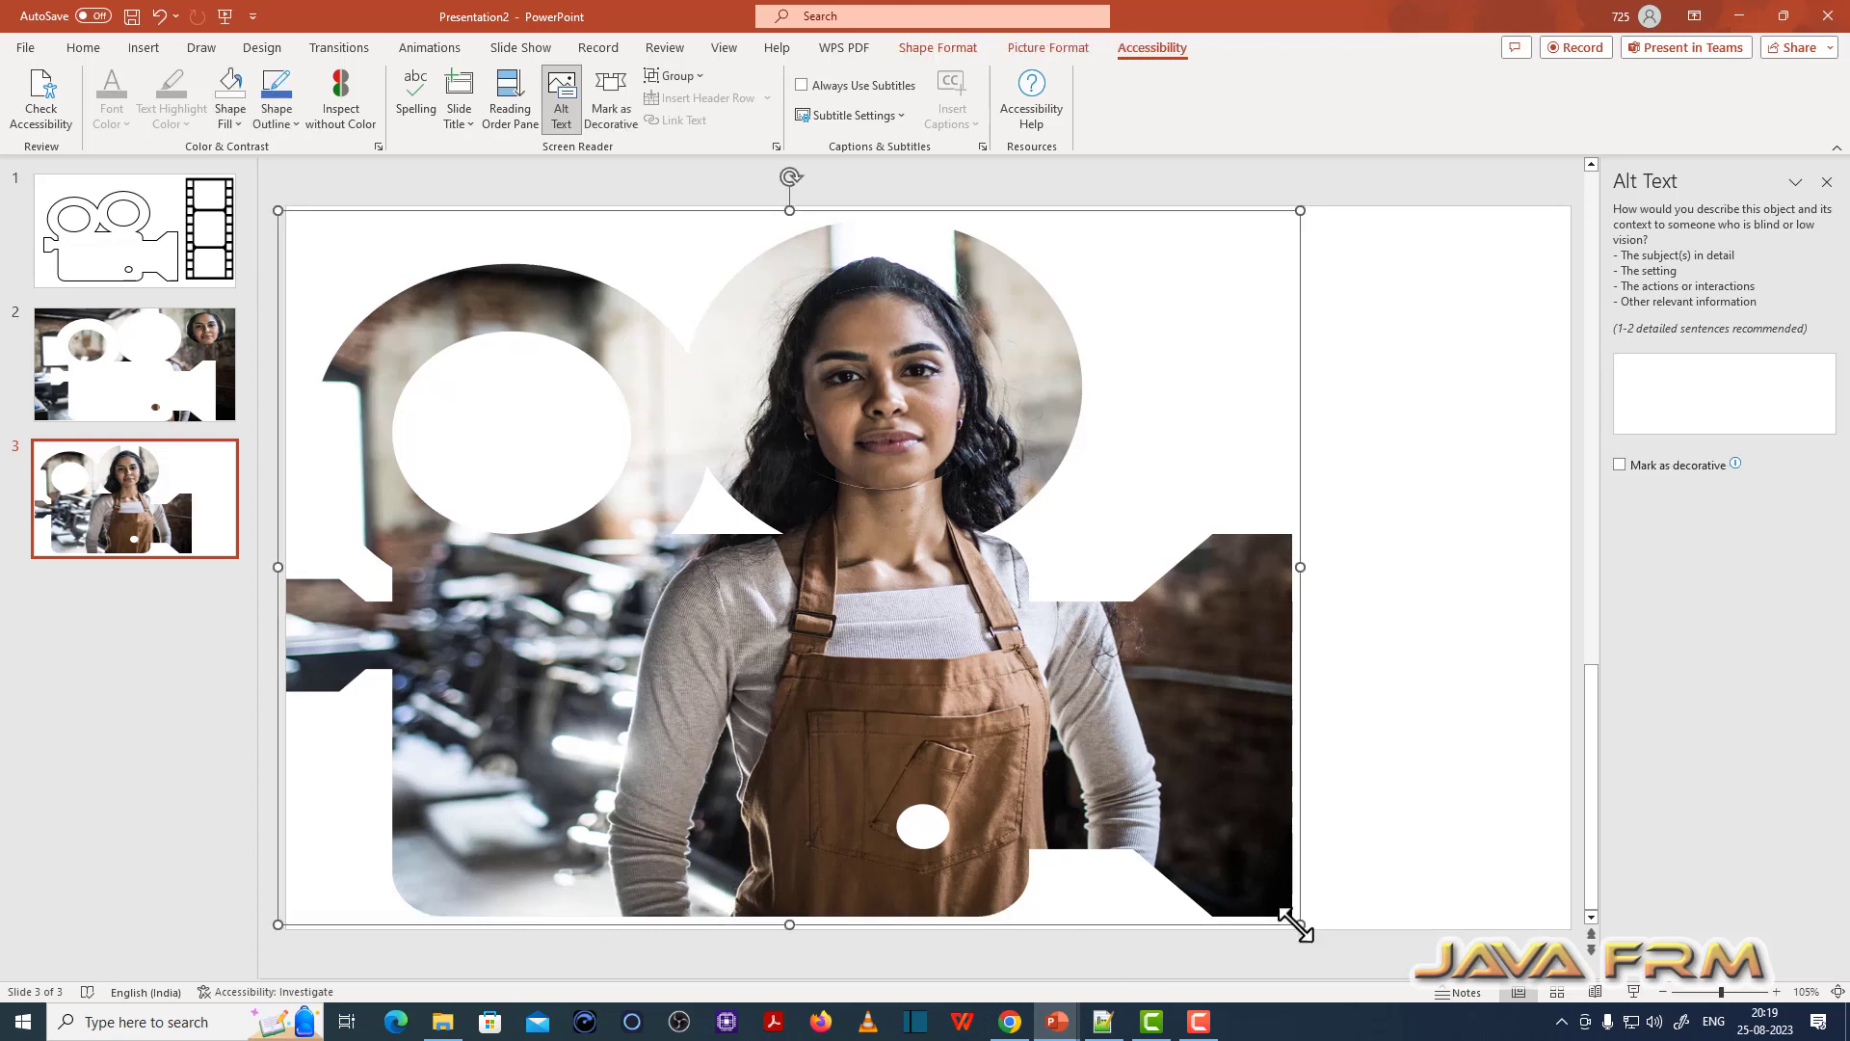
pyautogui.moveTo(1299, 926); pyautogui.dragTo(1308, 934)
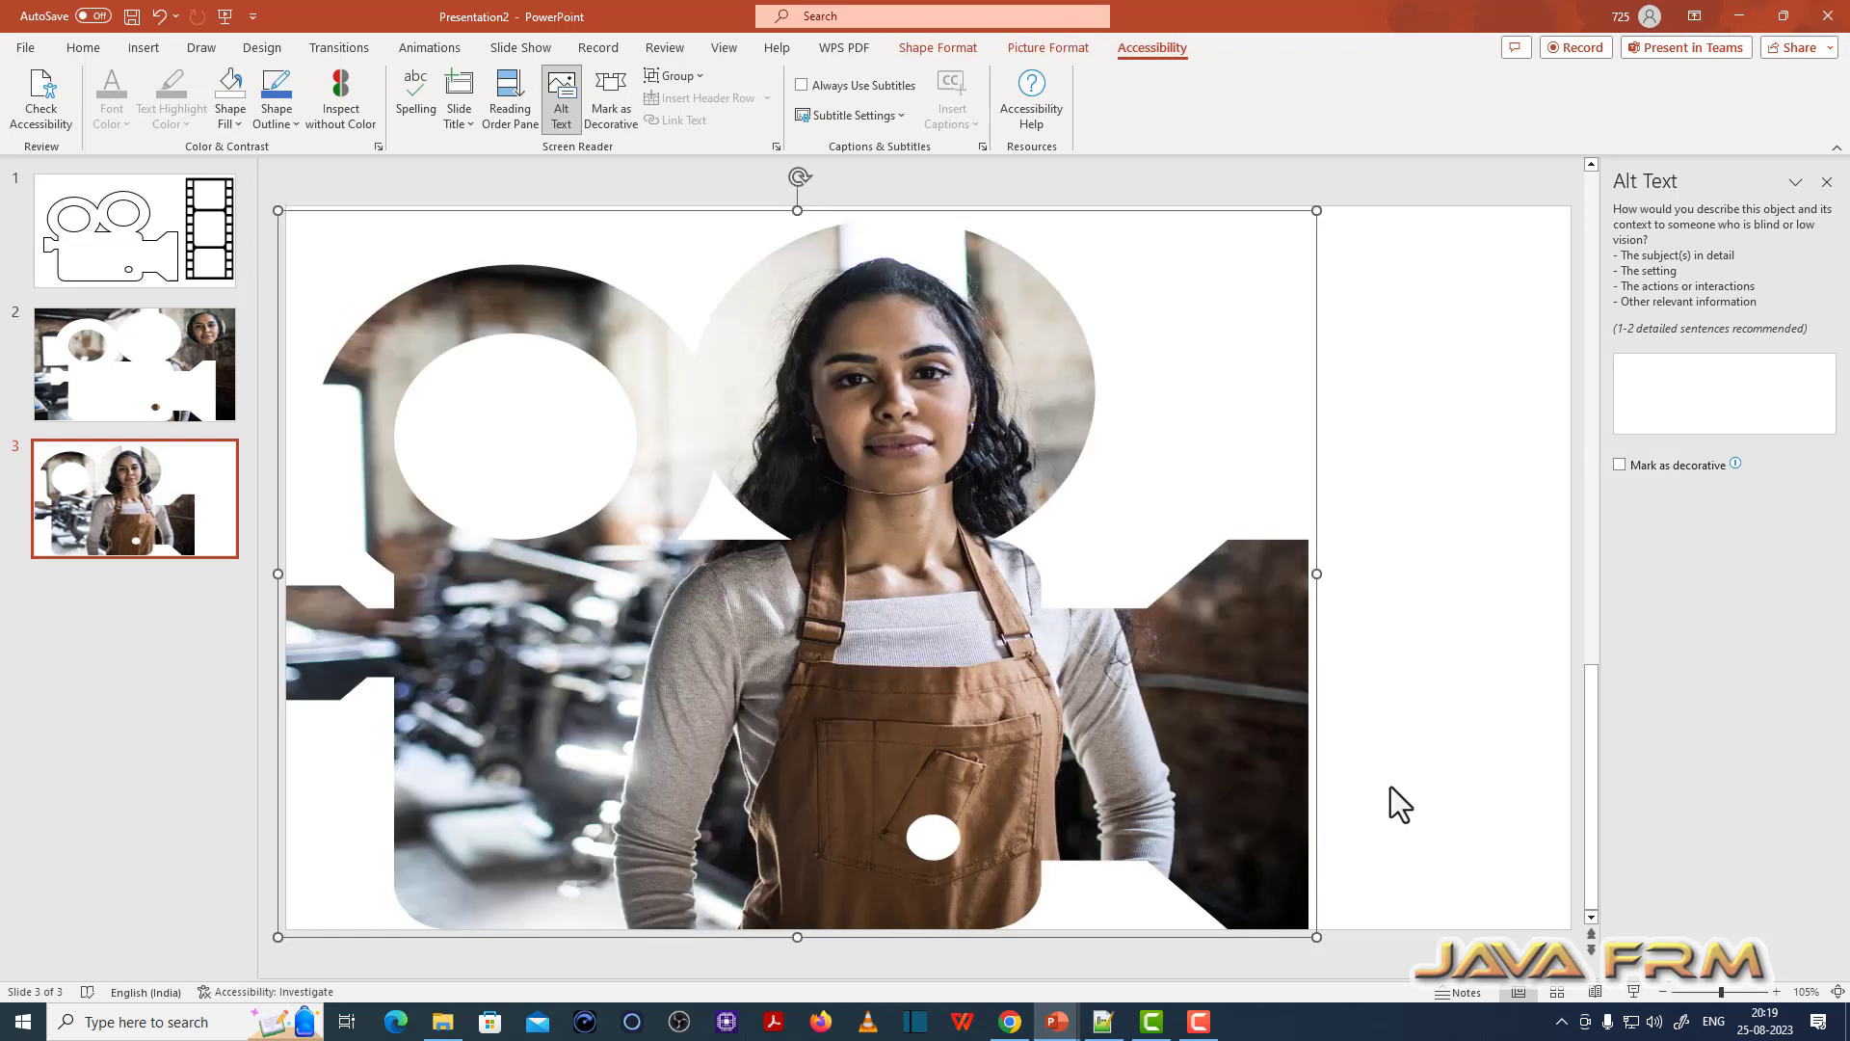
pyautogui.click(1390, 786)
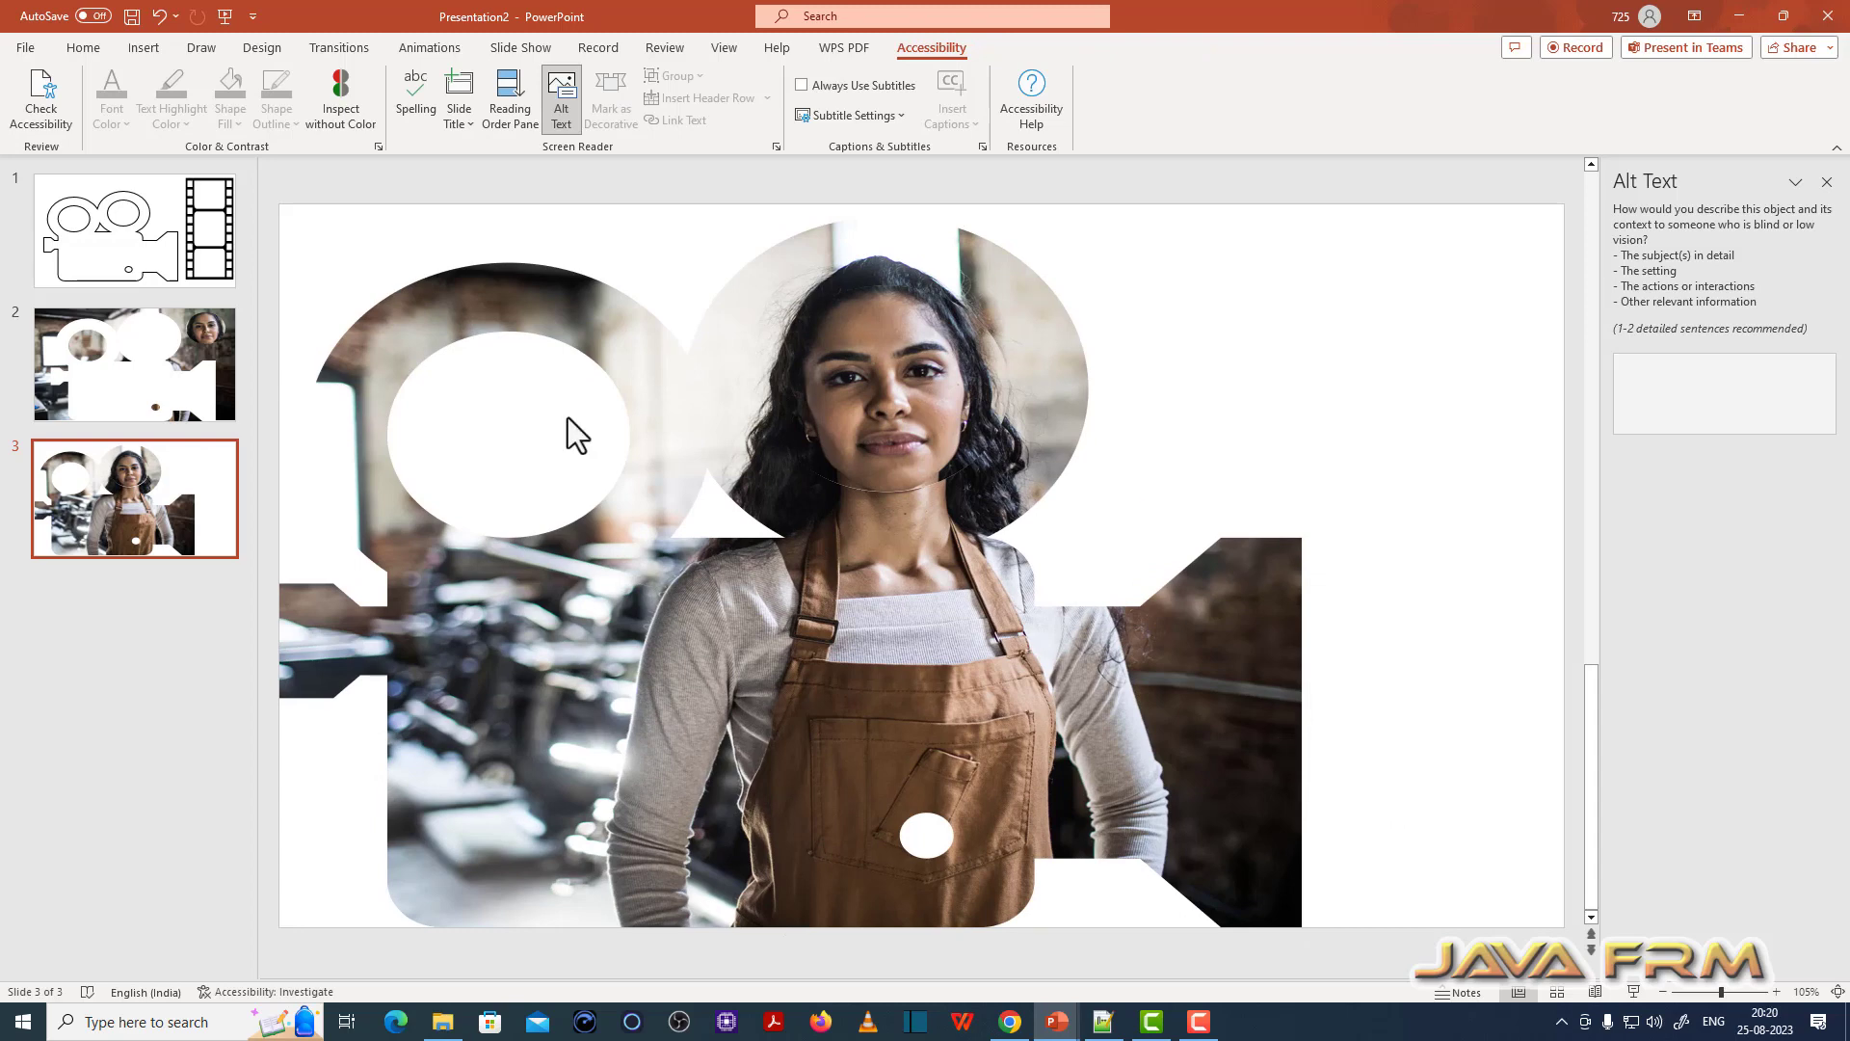
# Step: Paste the film strip from slide 1 onto slide 3's right side and make it narrower
pyautogui.click(135, 231)
pyautogui.click(1423, 680)
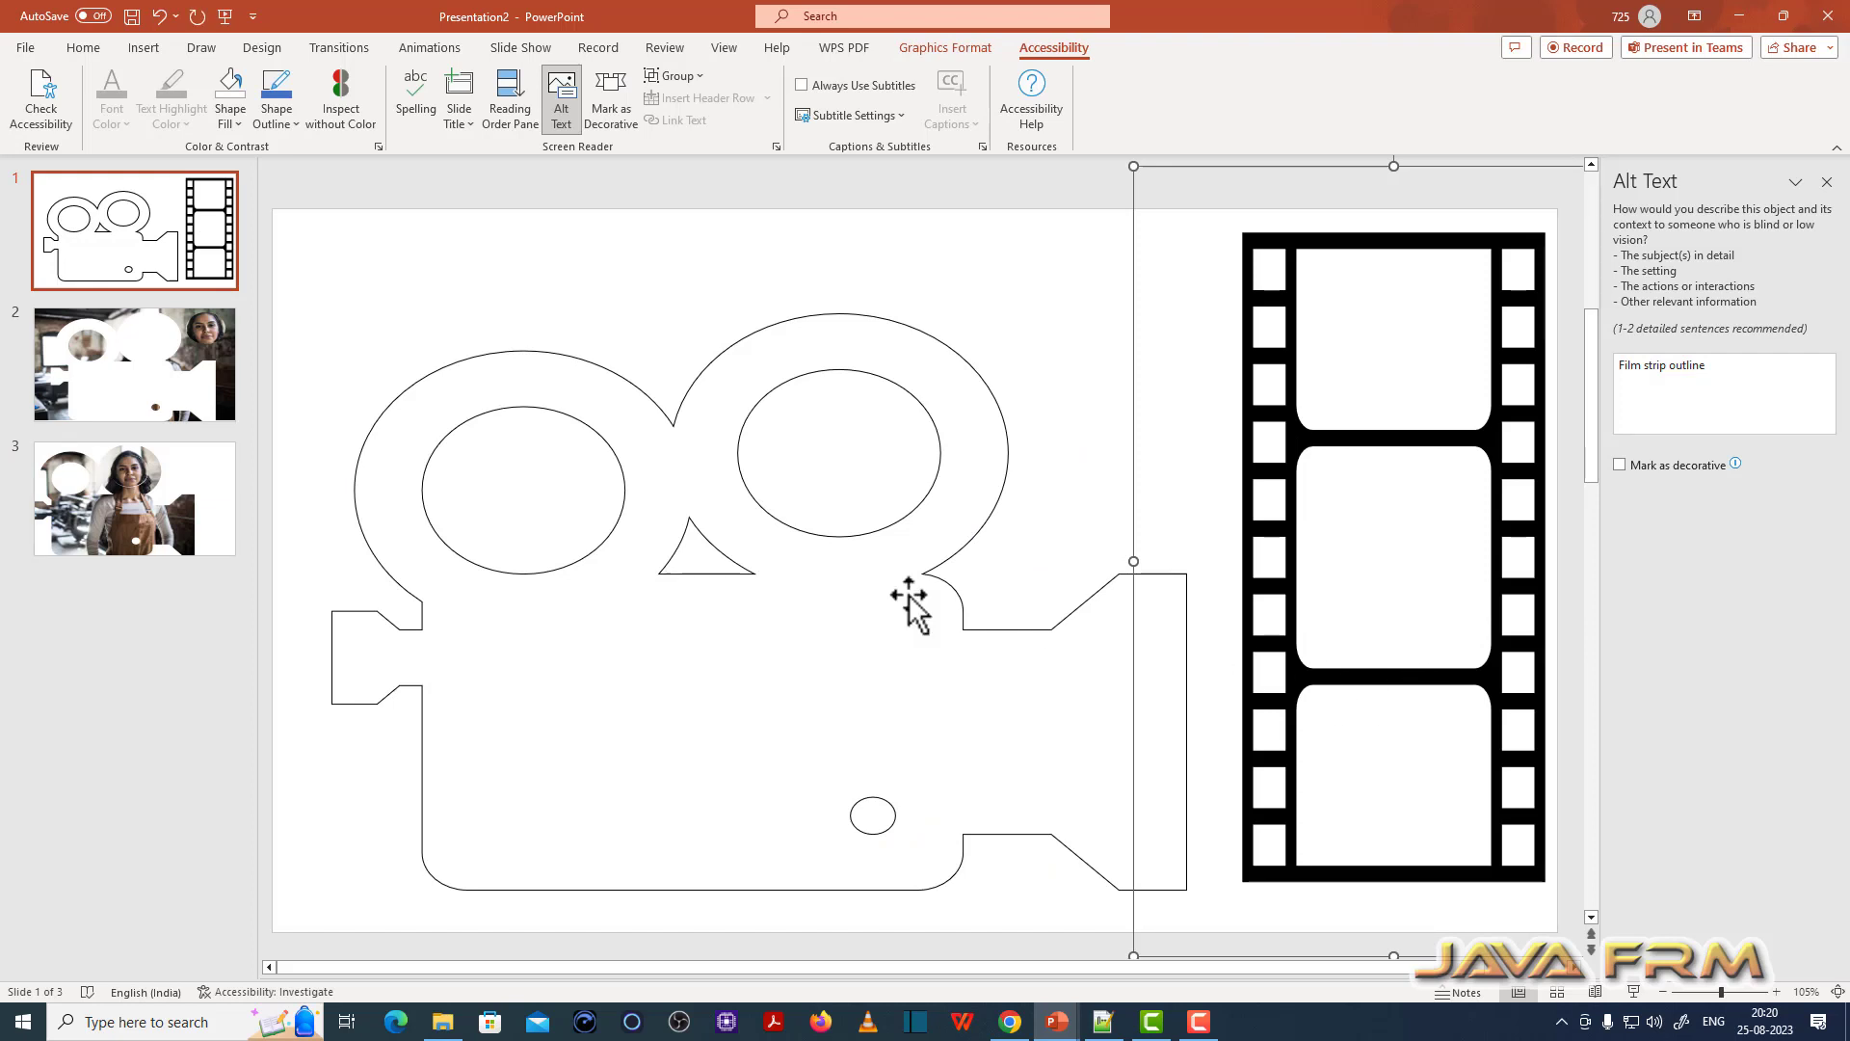
pyautogui.click(193, 538)
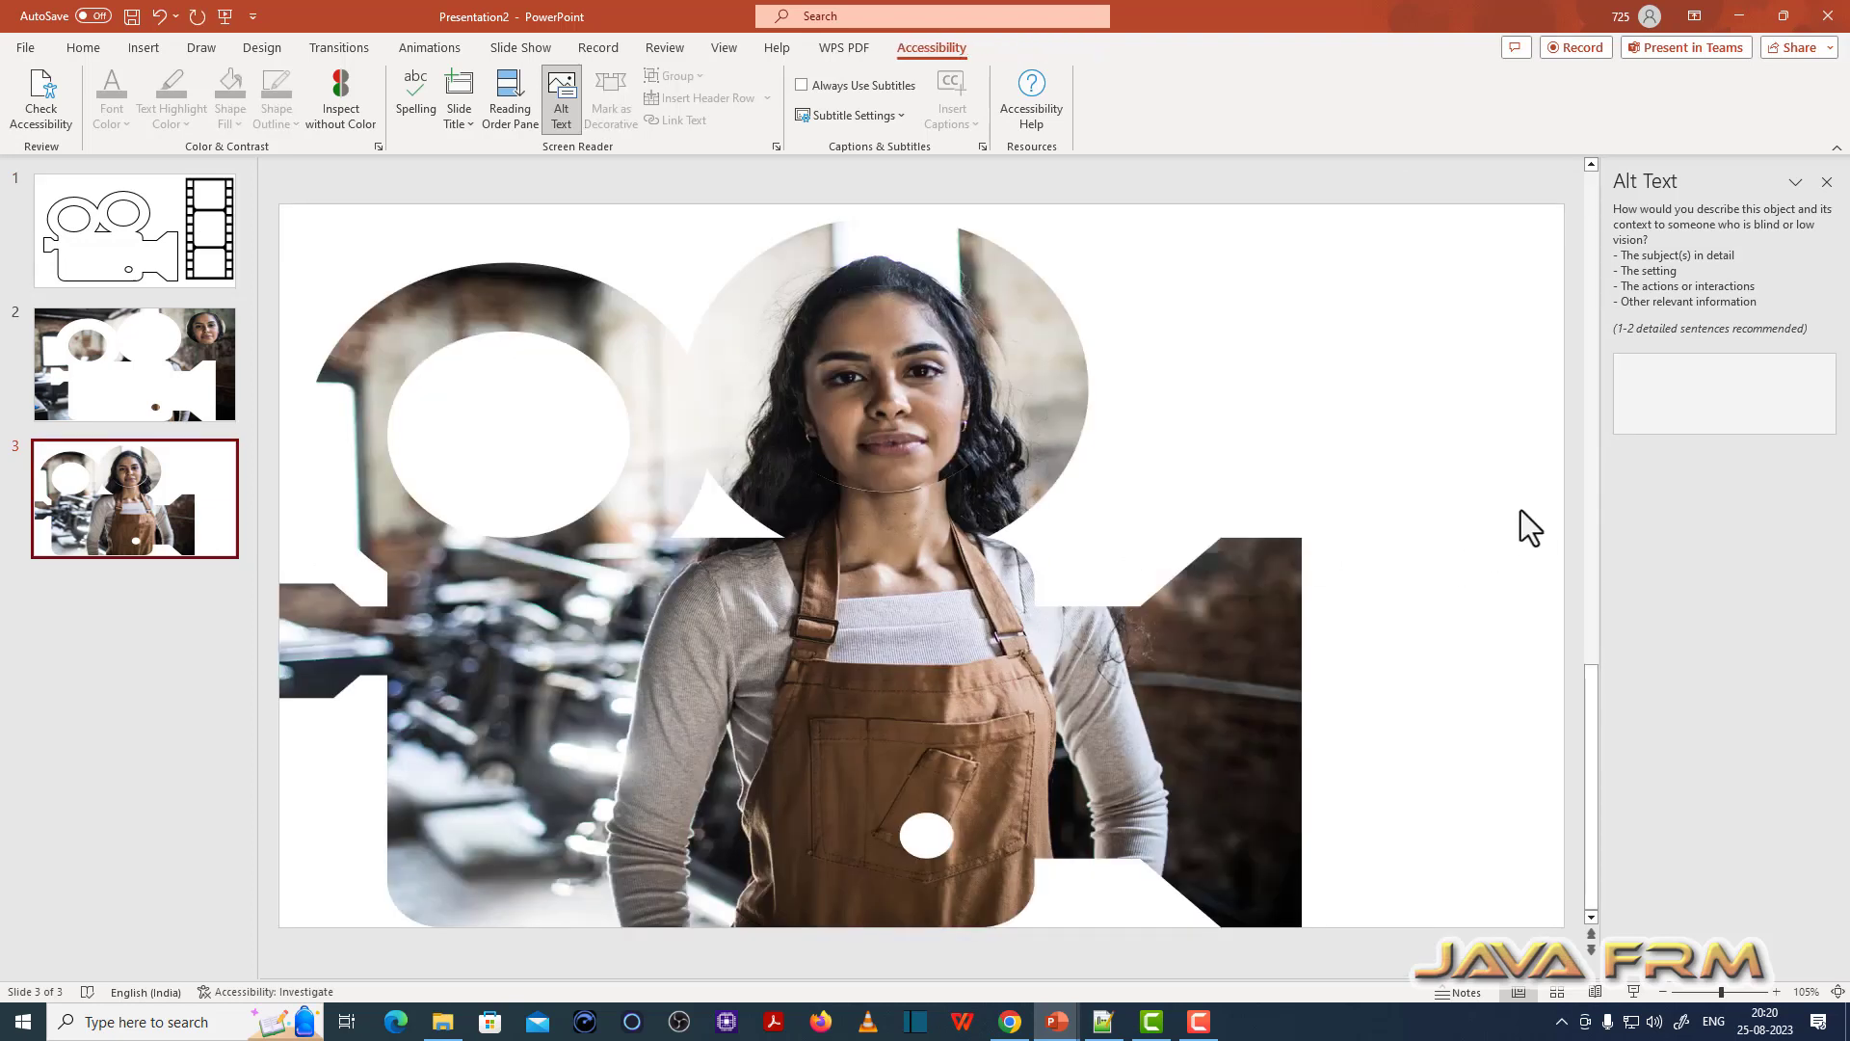
pyautogui.hotkey('ctrl', 'v')
pyautogui.moveTo(1359, 680); pyautogui.dragTo(1400, 642)
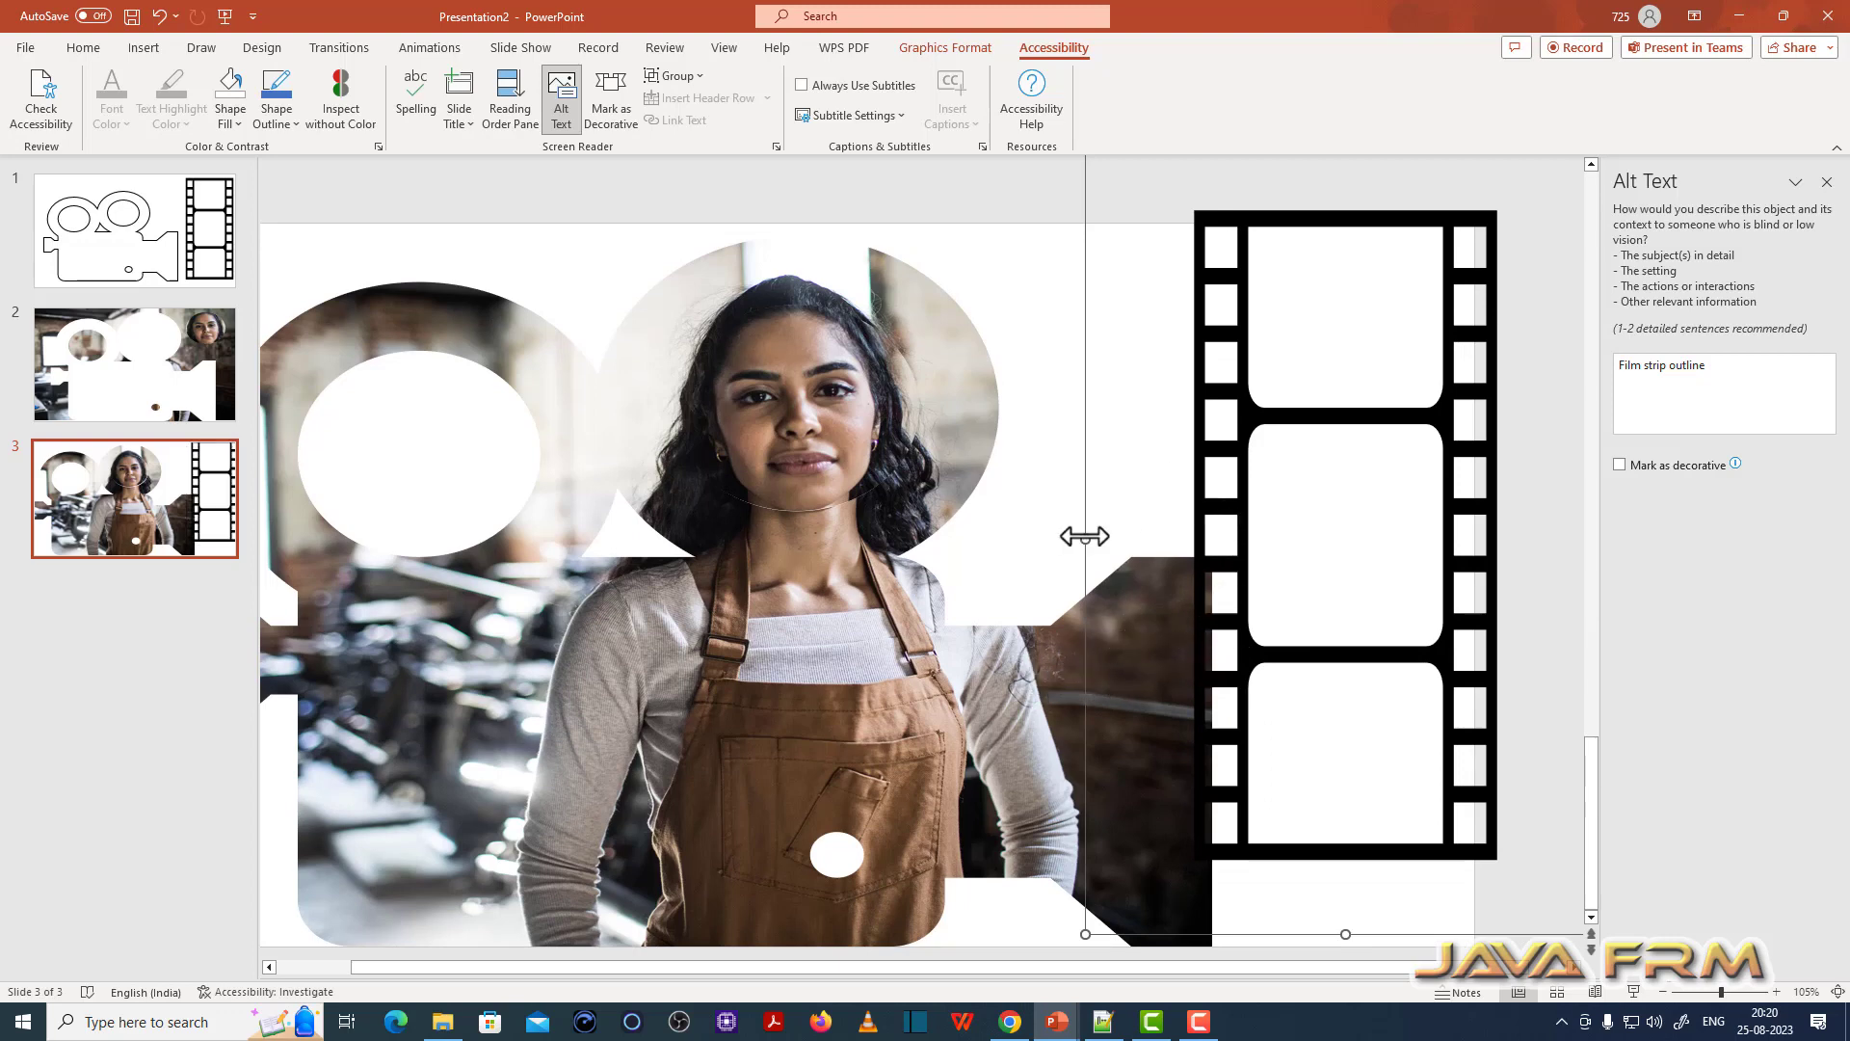
pyautogui.moveTo(1086, 537); pyautogui.dragTo(1148, 537)
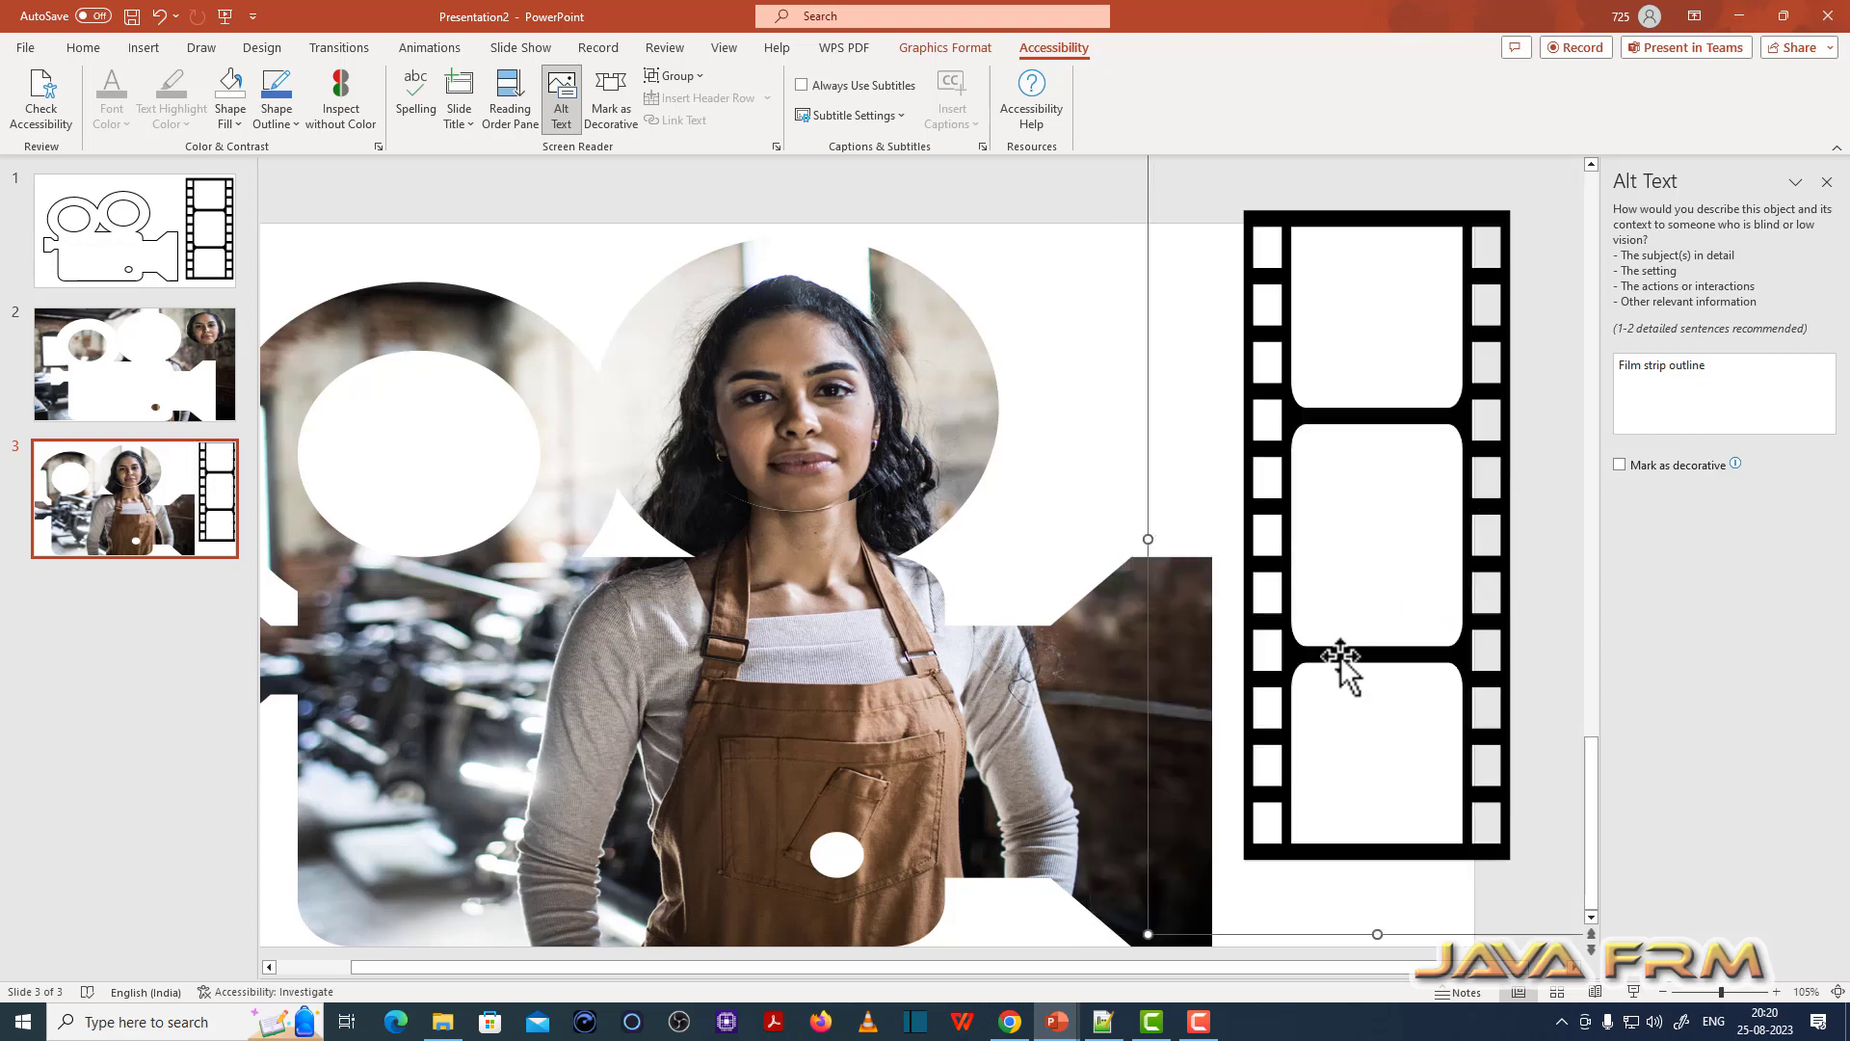
pyautogui.moveTo(1340, 657); pyautogui.dragTo(1315, 663)
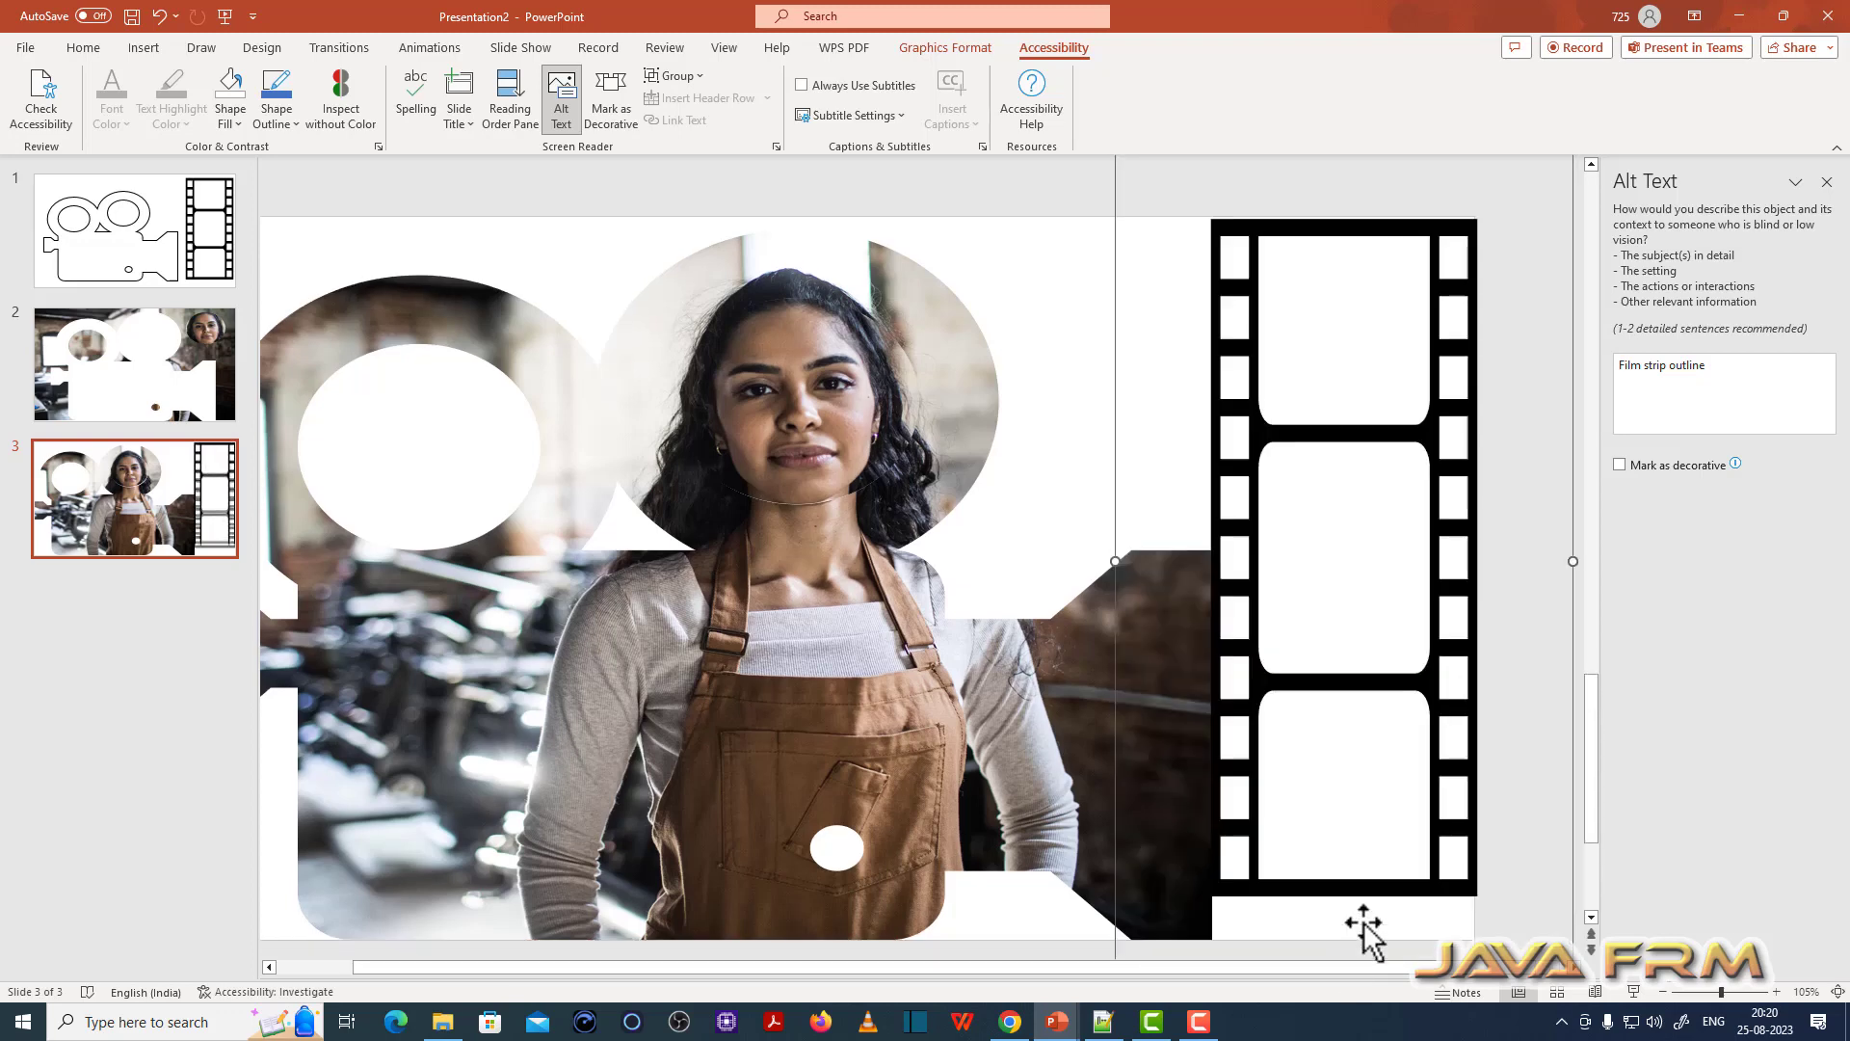
# Step: Nudge the film strip and narrow the woman's photo so it clears the strip
pyautogui.scroll(3, 1388, 868)
pyautogui.scroll(-3, 1409, 830)
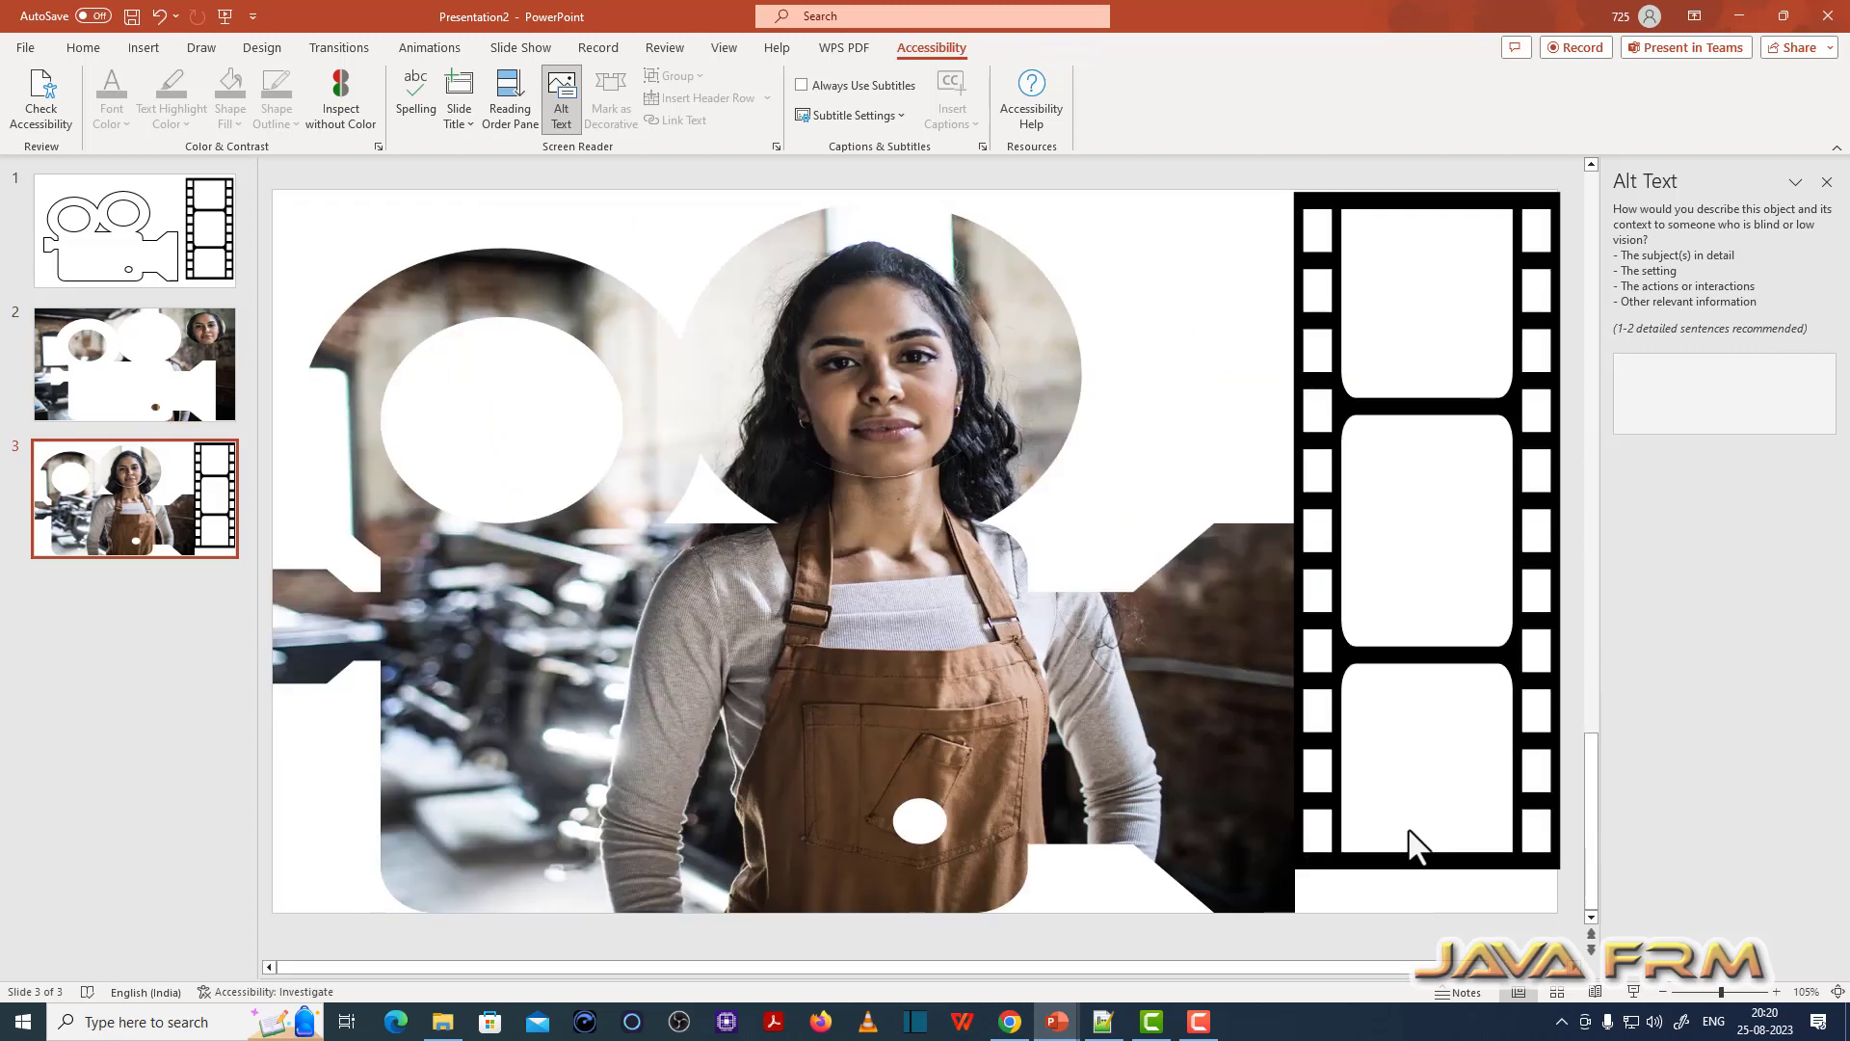
pyautogui.click(1418, 415)
pyautogui.moveTo(1418, 406); pyautogui.dragTo(1417, 403)
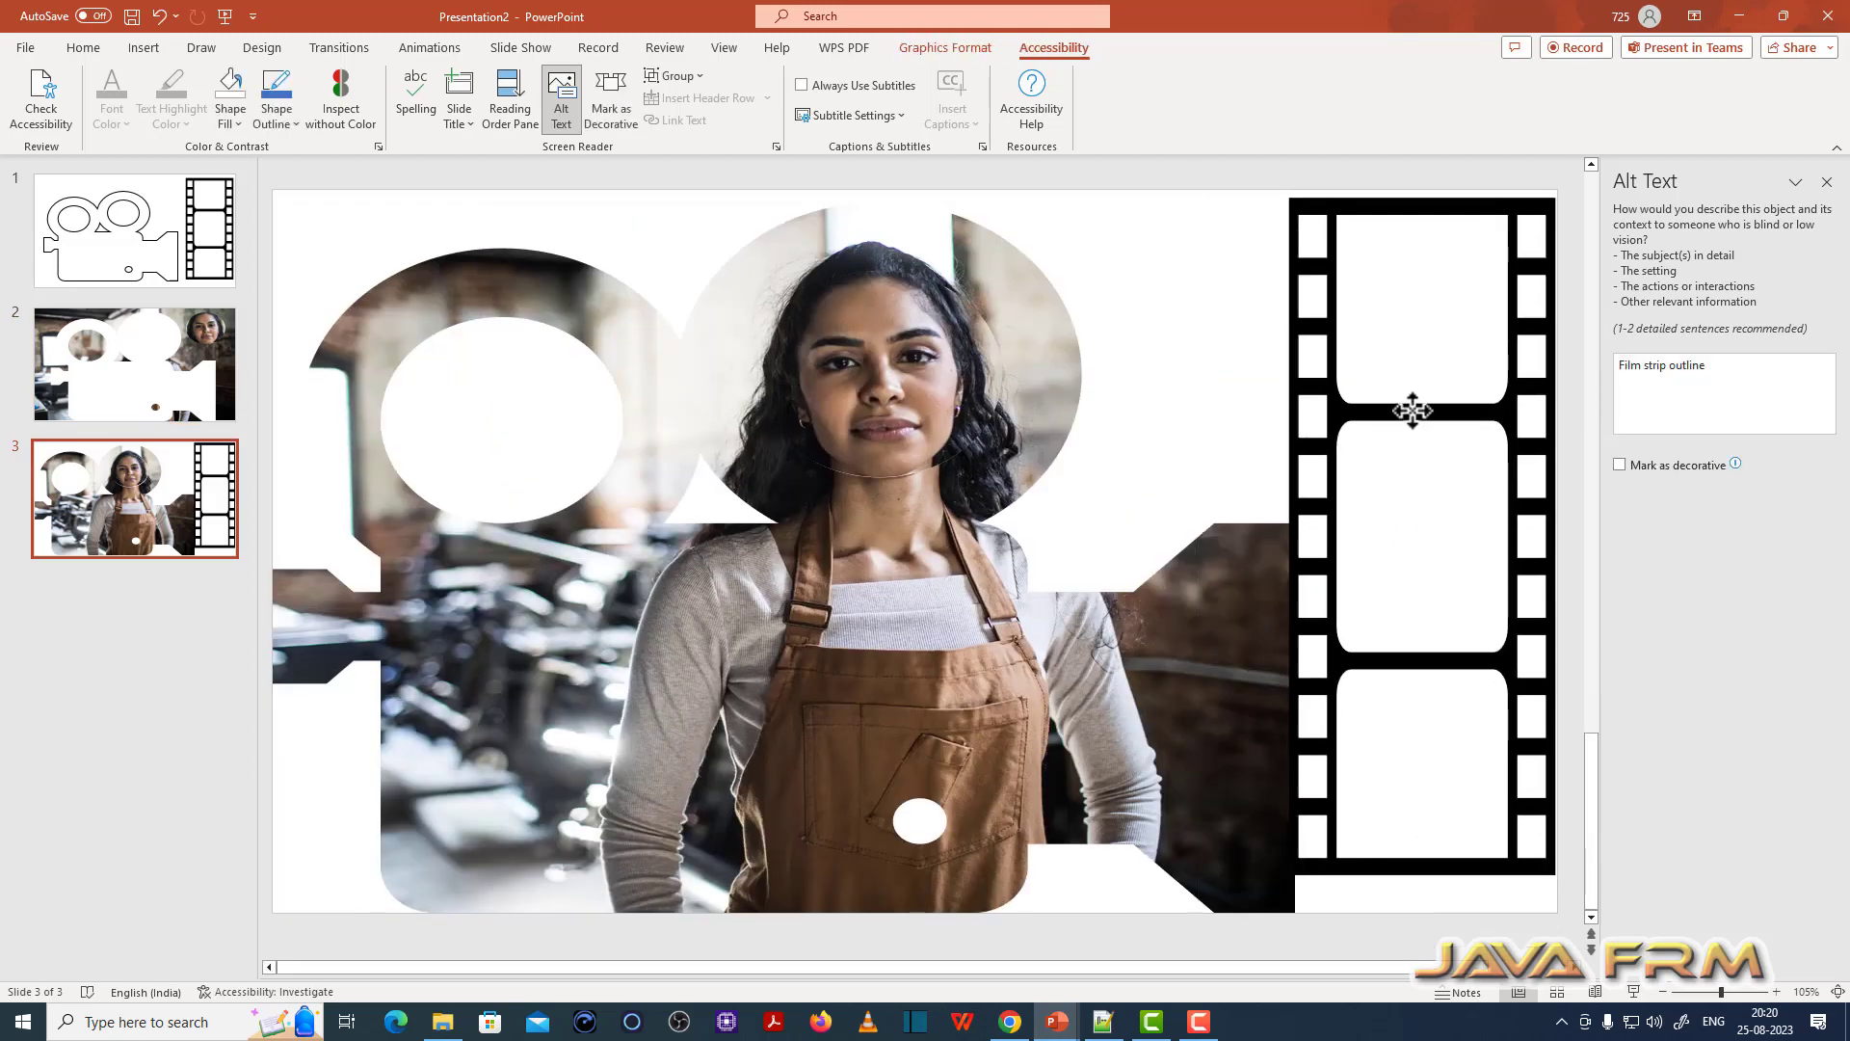
pyautogui.click(1195, 805)
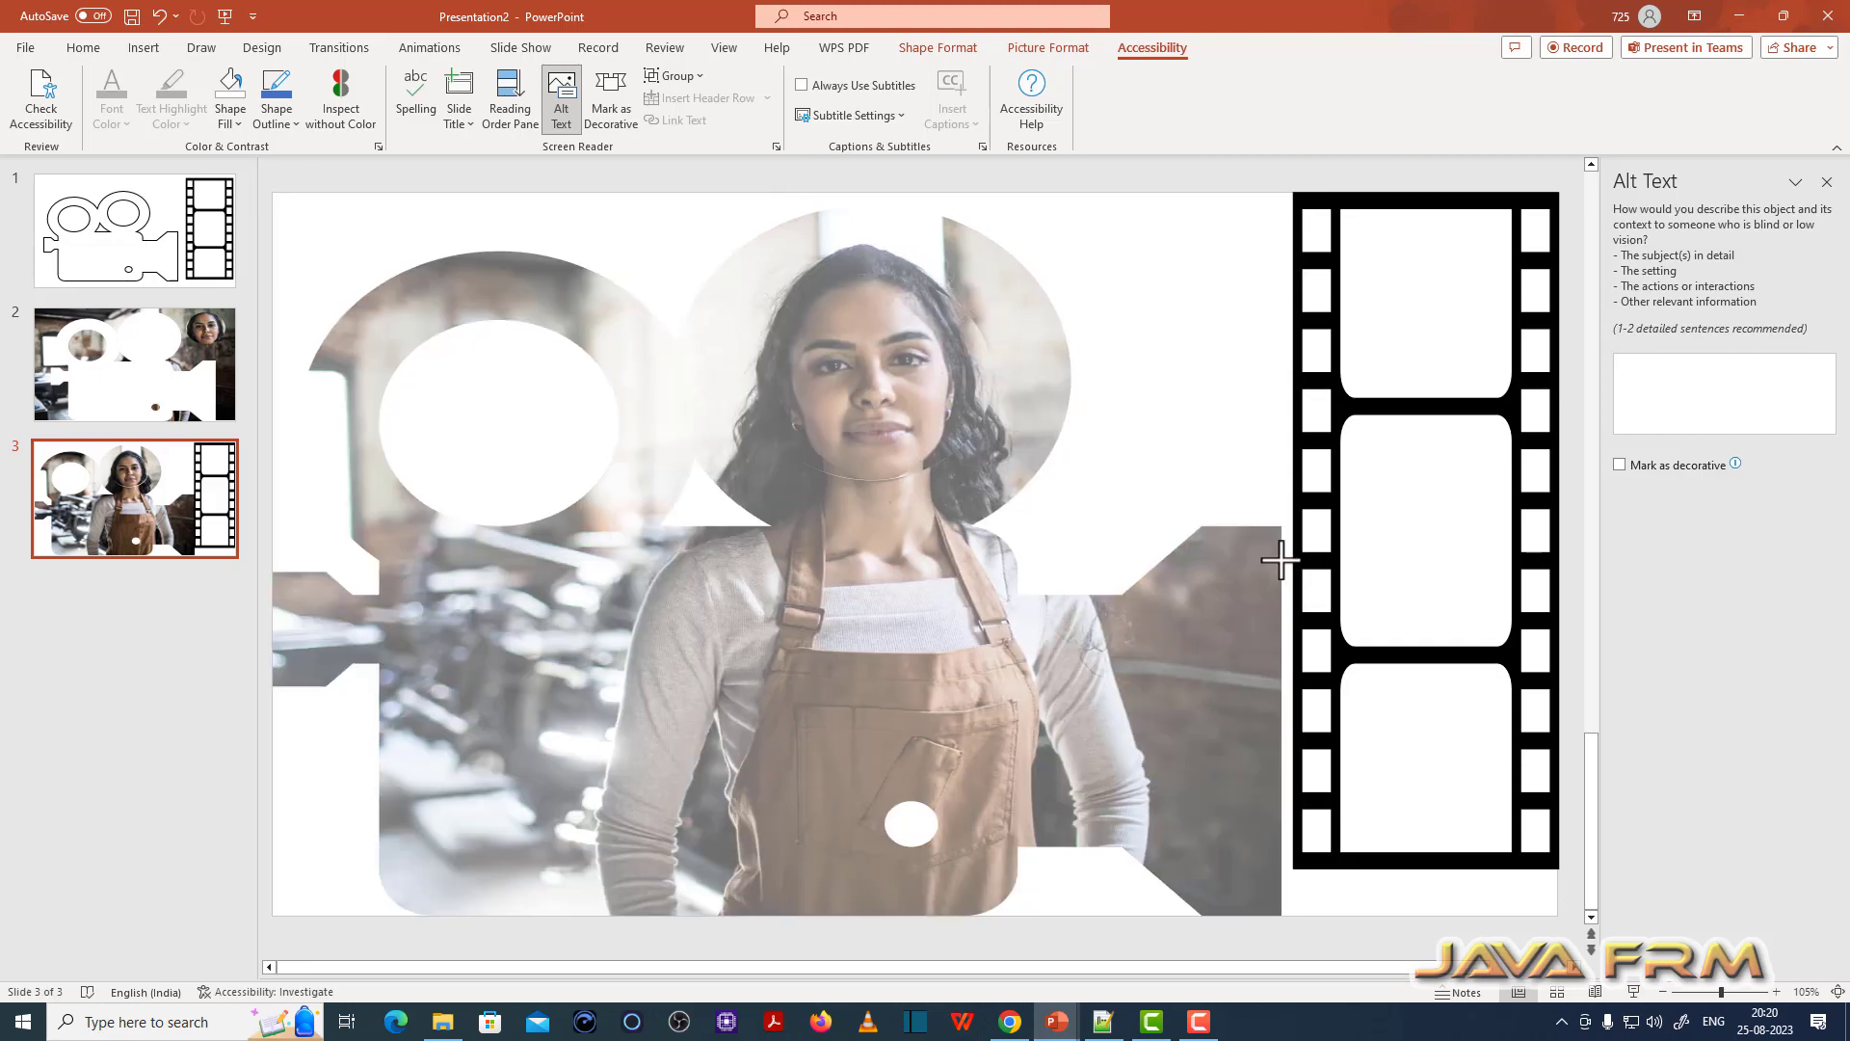
pyautogui.moveTo(1302, 562); pyautogui.dragTo(1282, 561)
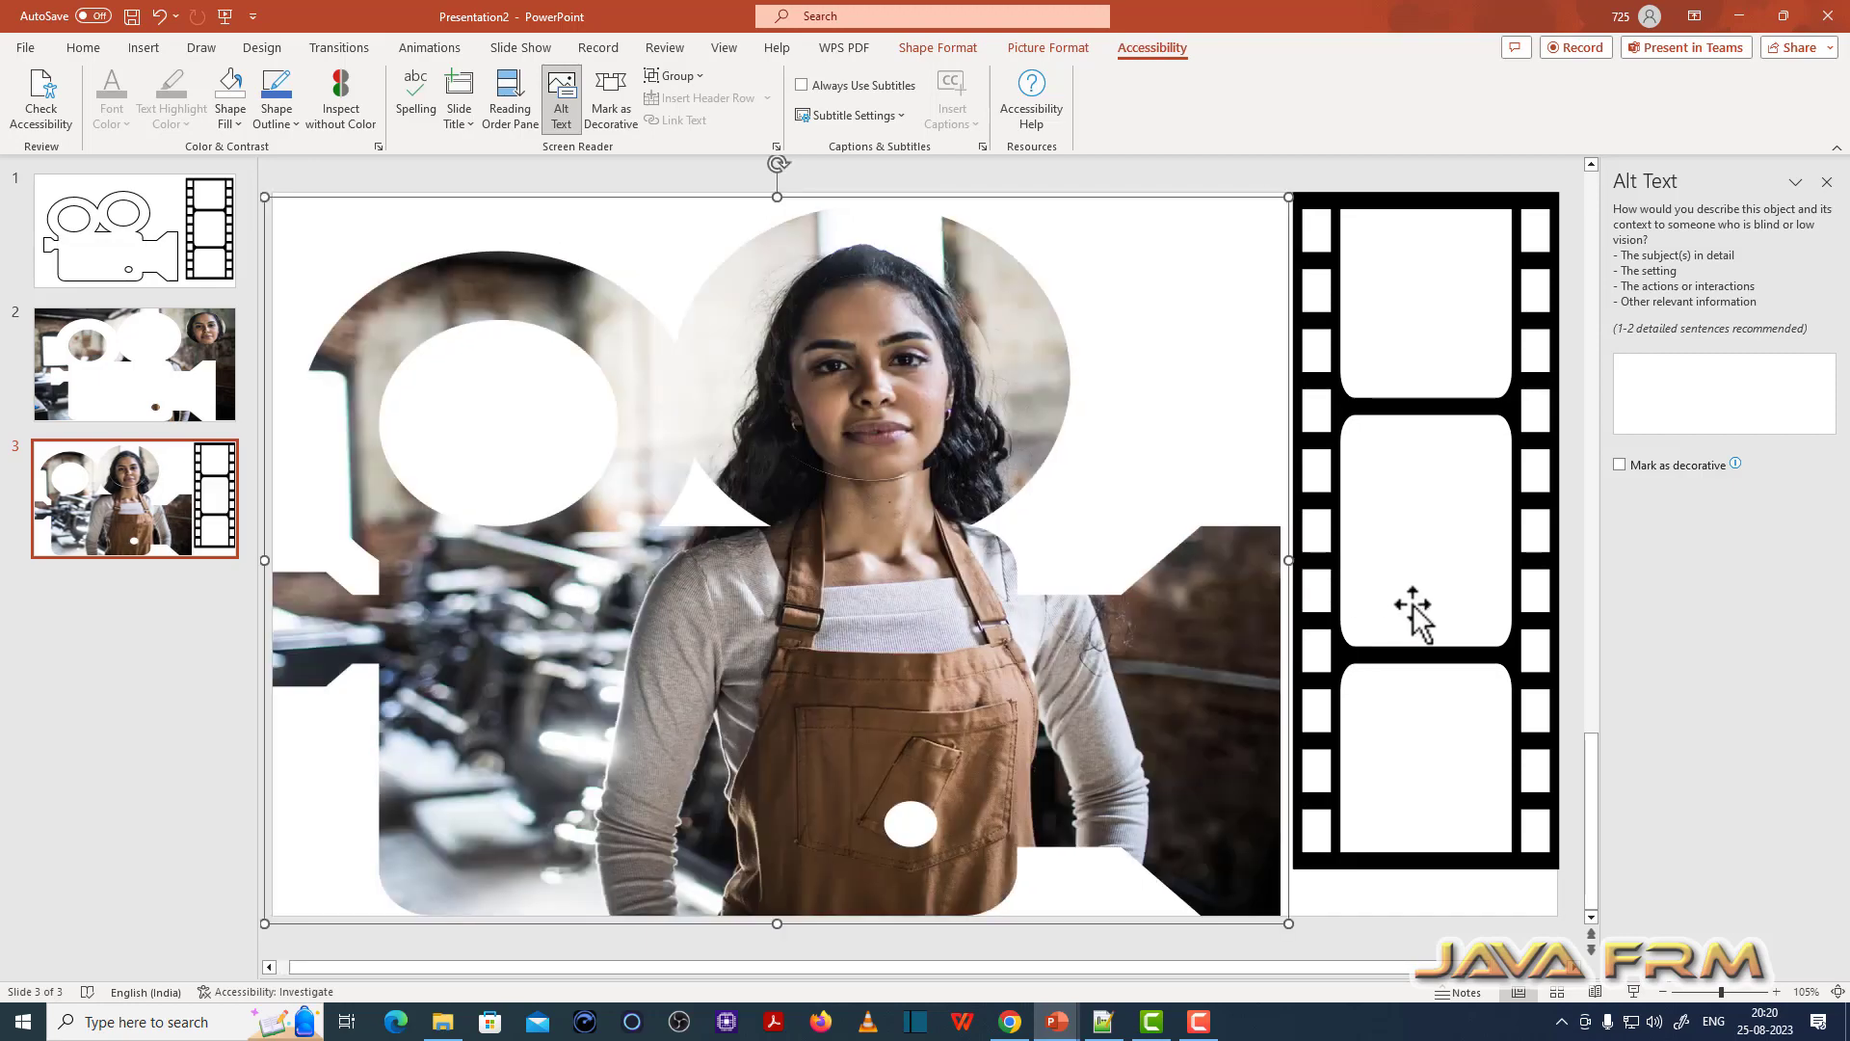
pyautogui.click(1388, 675)
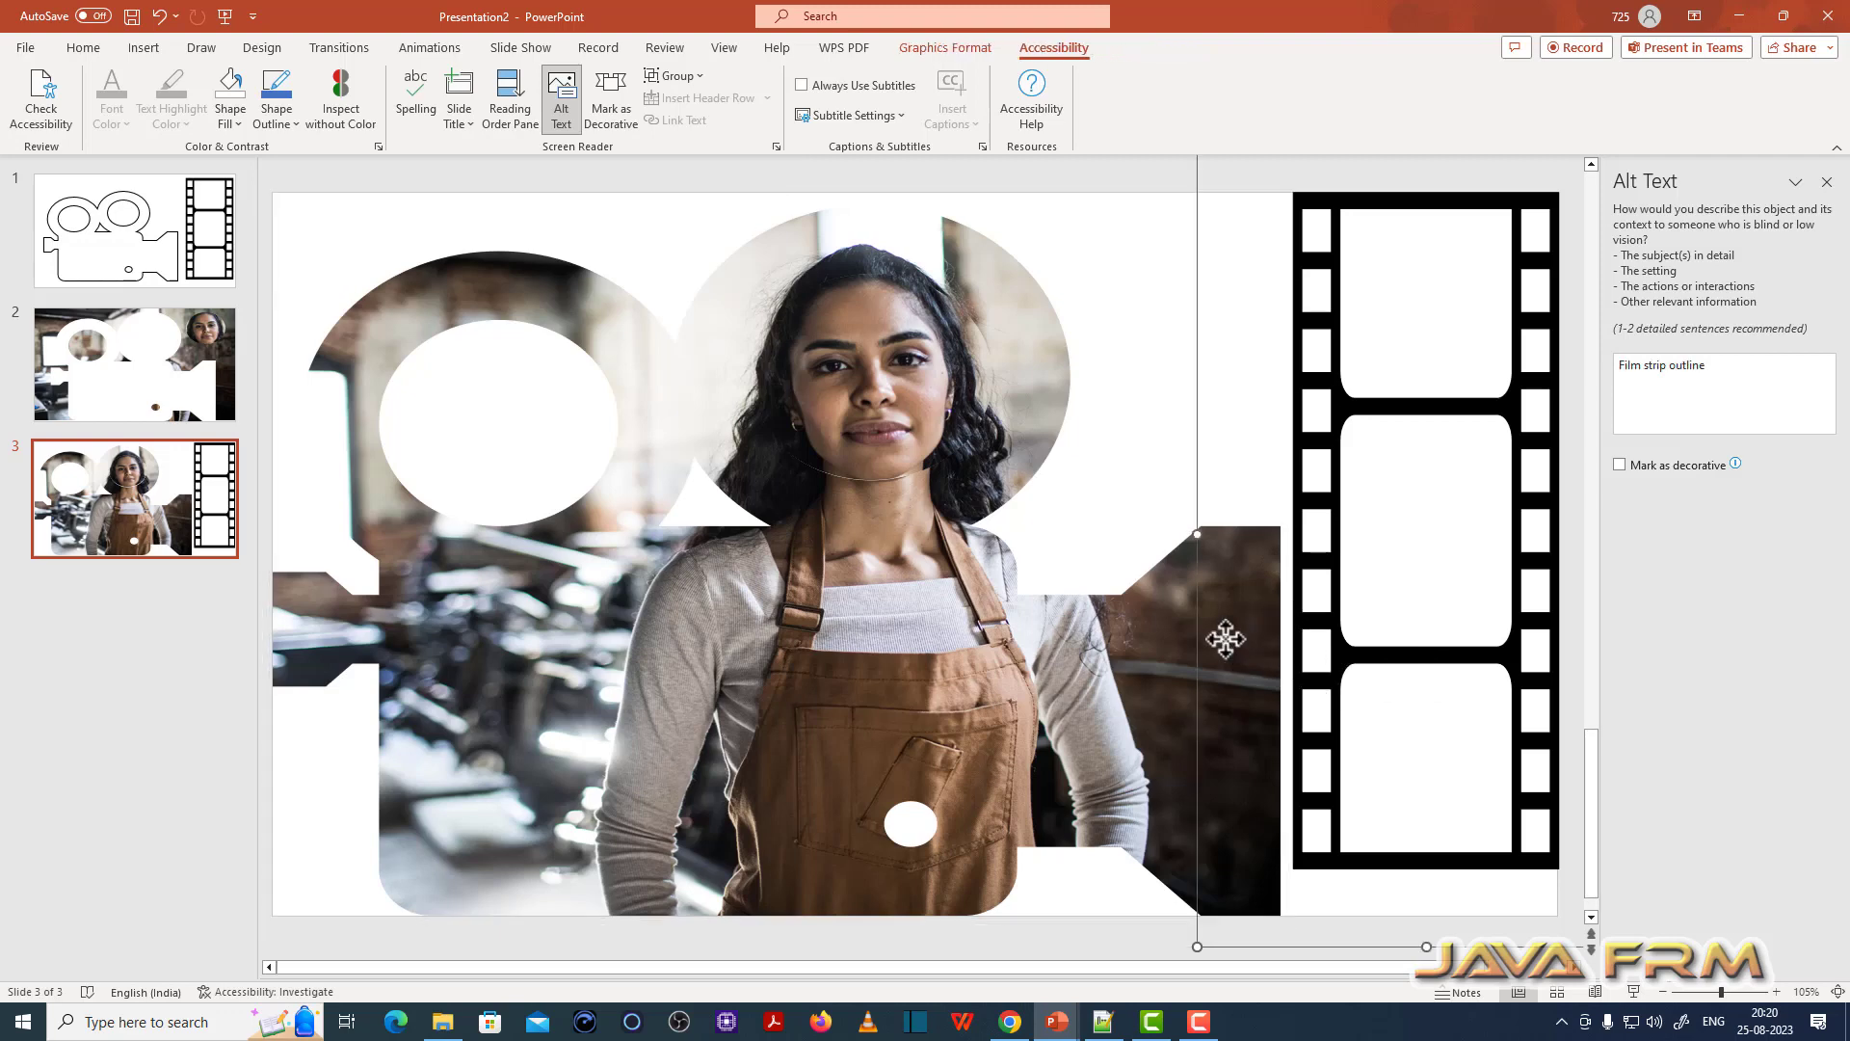
pyautogui.click(1137, 634)
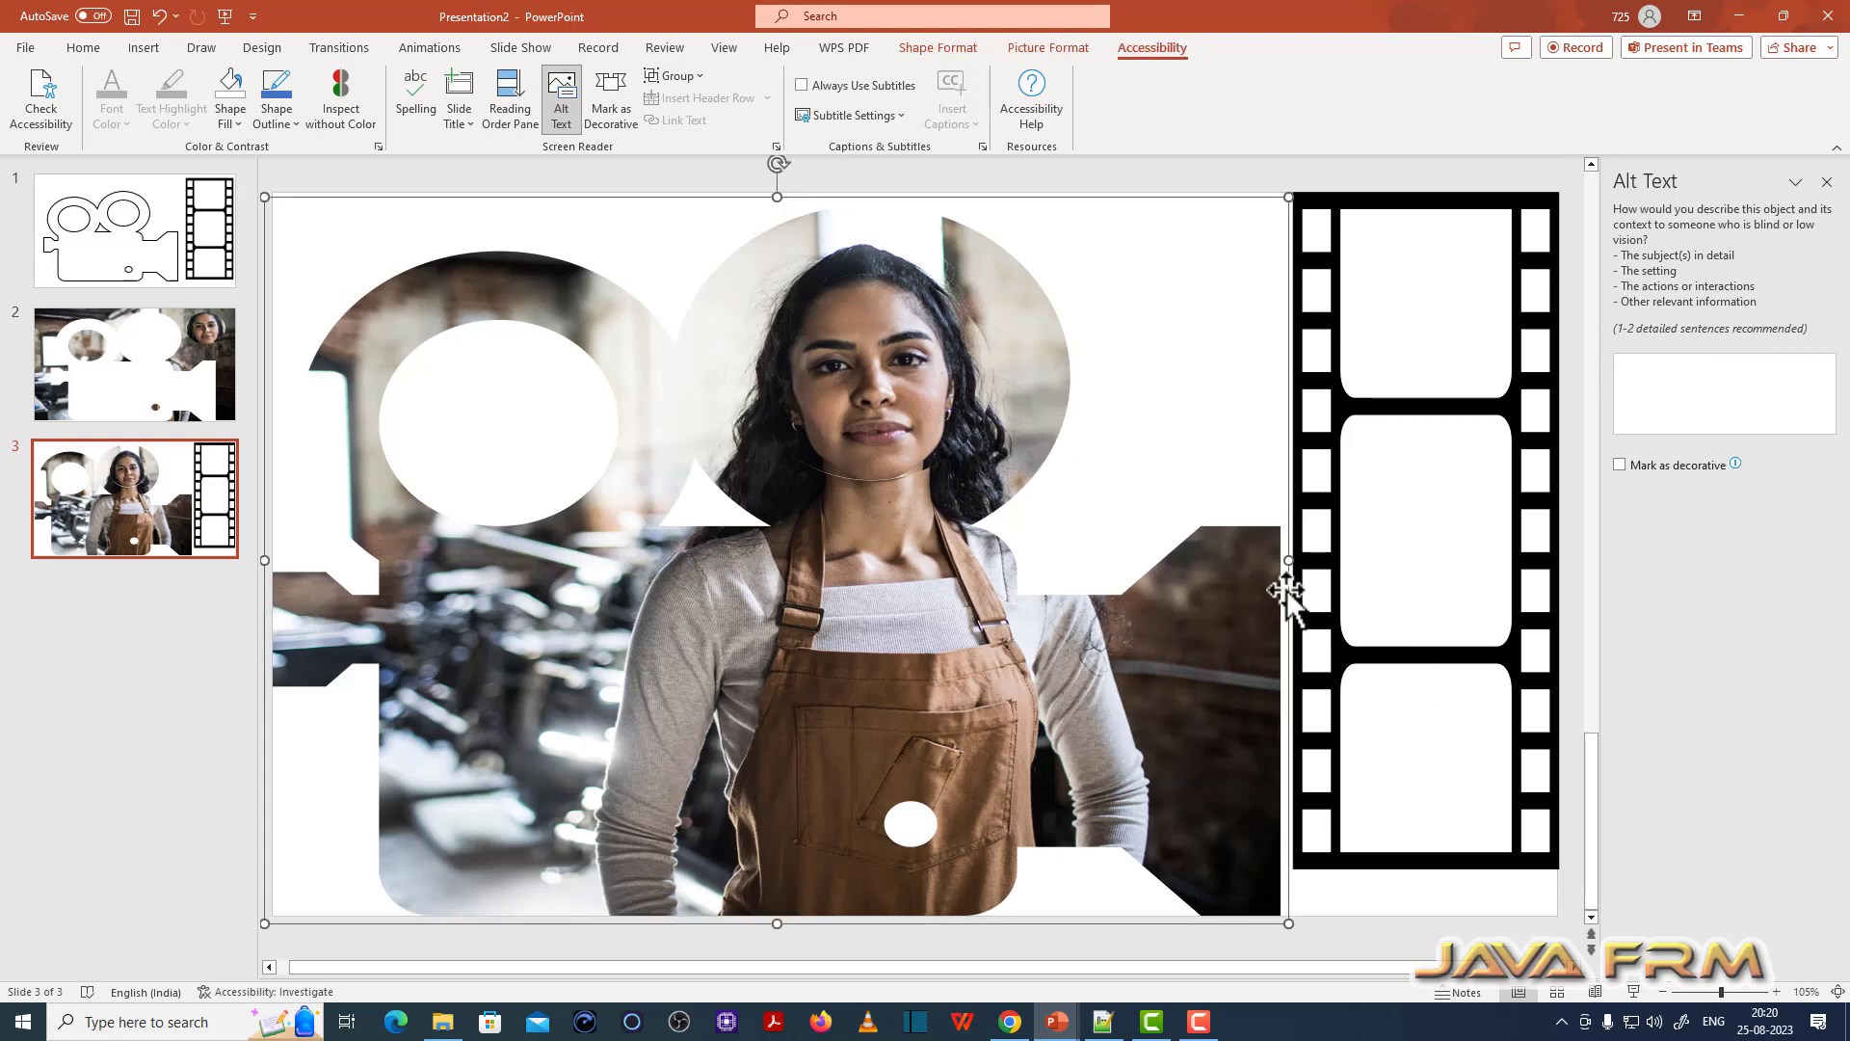
pyautogui.moveTo(1288, 560); pyautogui.dragTo(1273, 560)
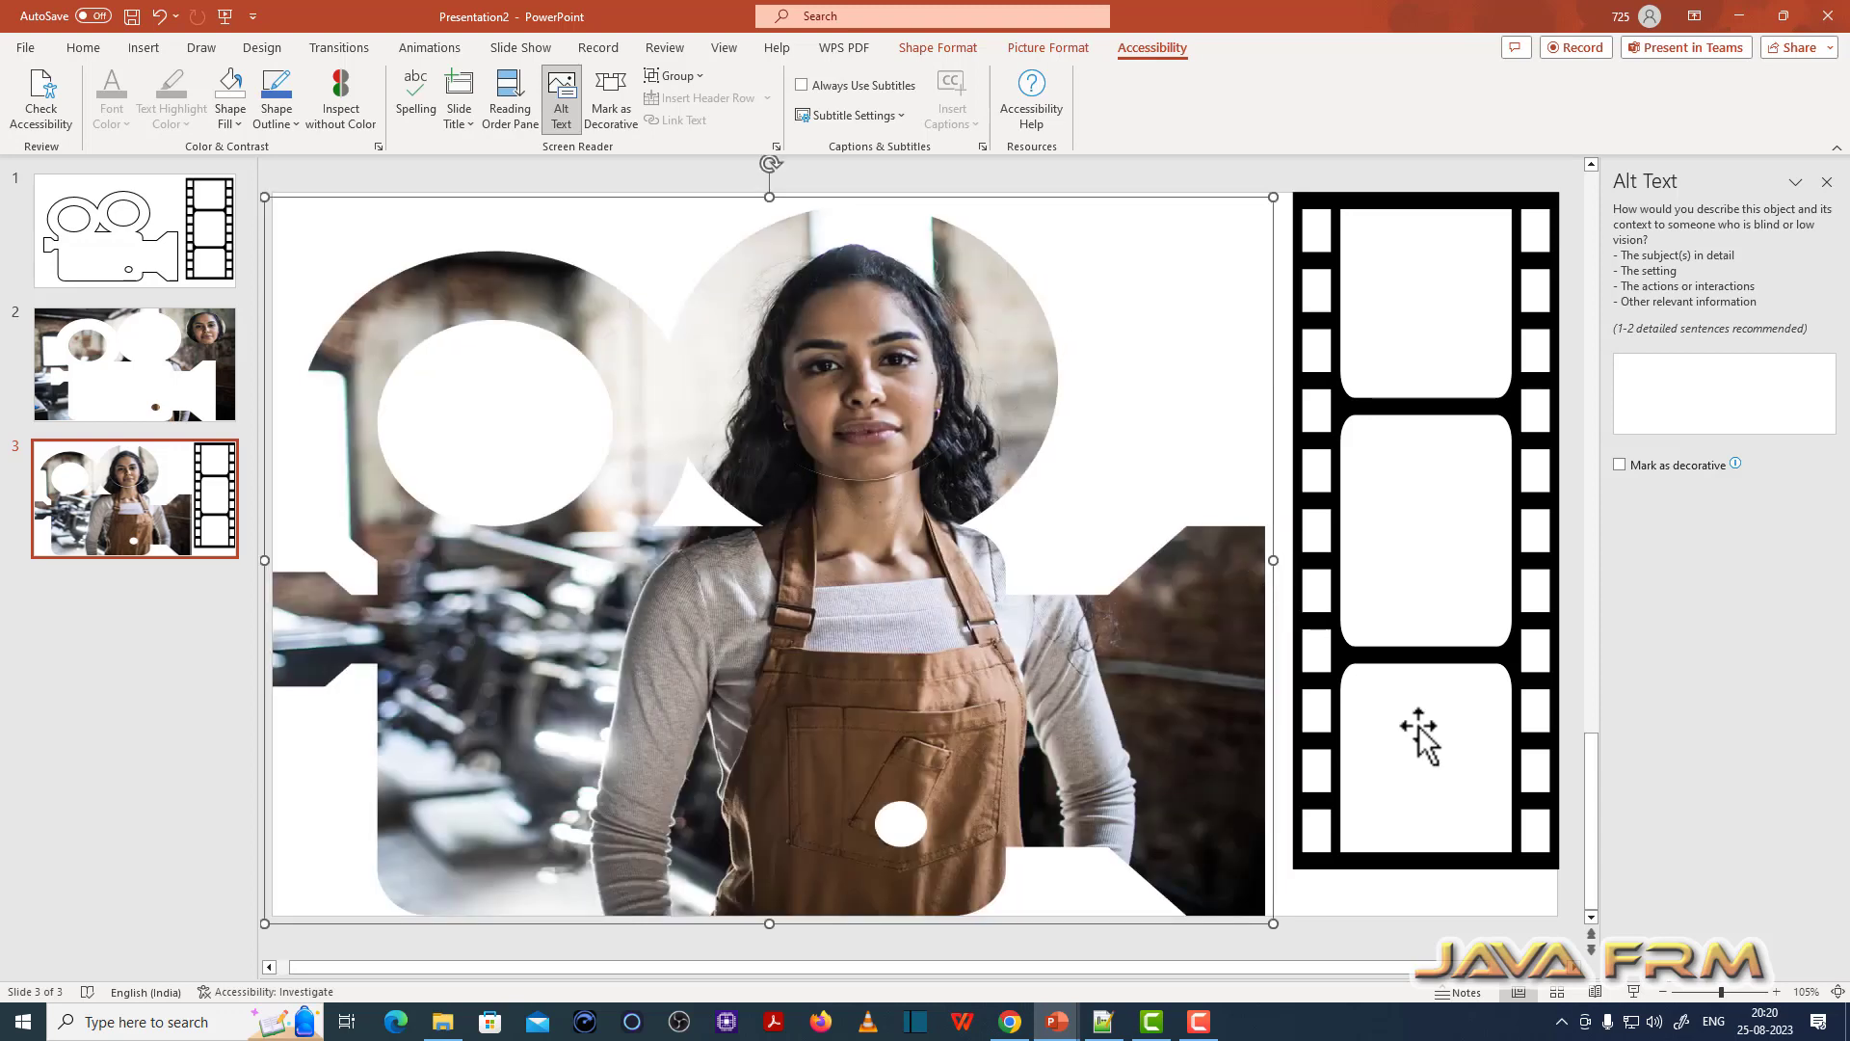
# Step: Extend the film strip's bottom and top edges to the slide's bottom and top
pyautogui.click(1421, 896)
pyautogui.moveTo(1425, 941); pyautogui.dragTo(1421, 888)
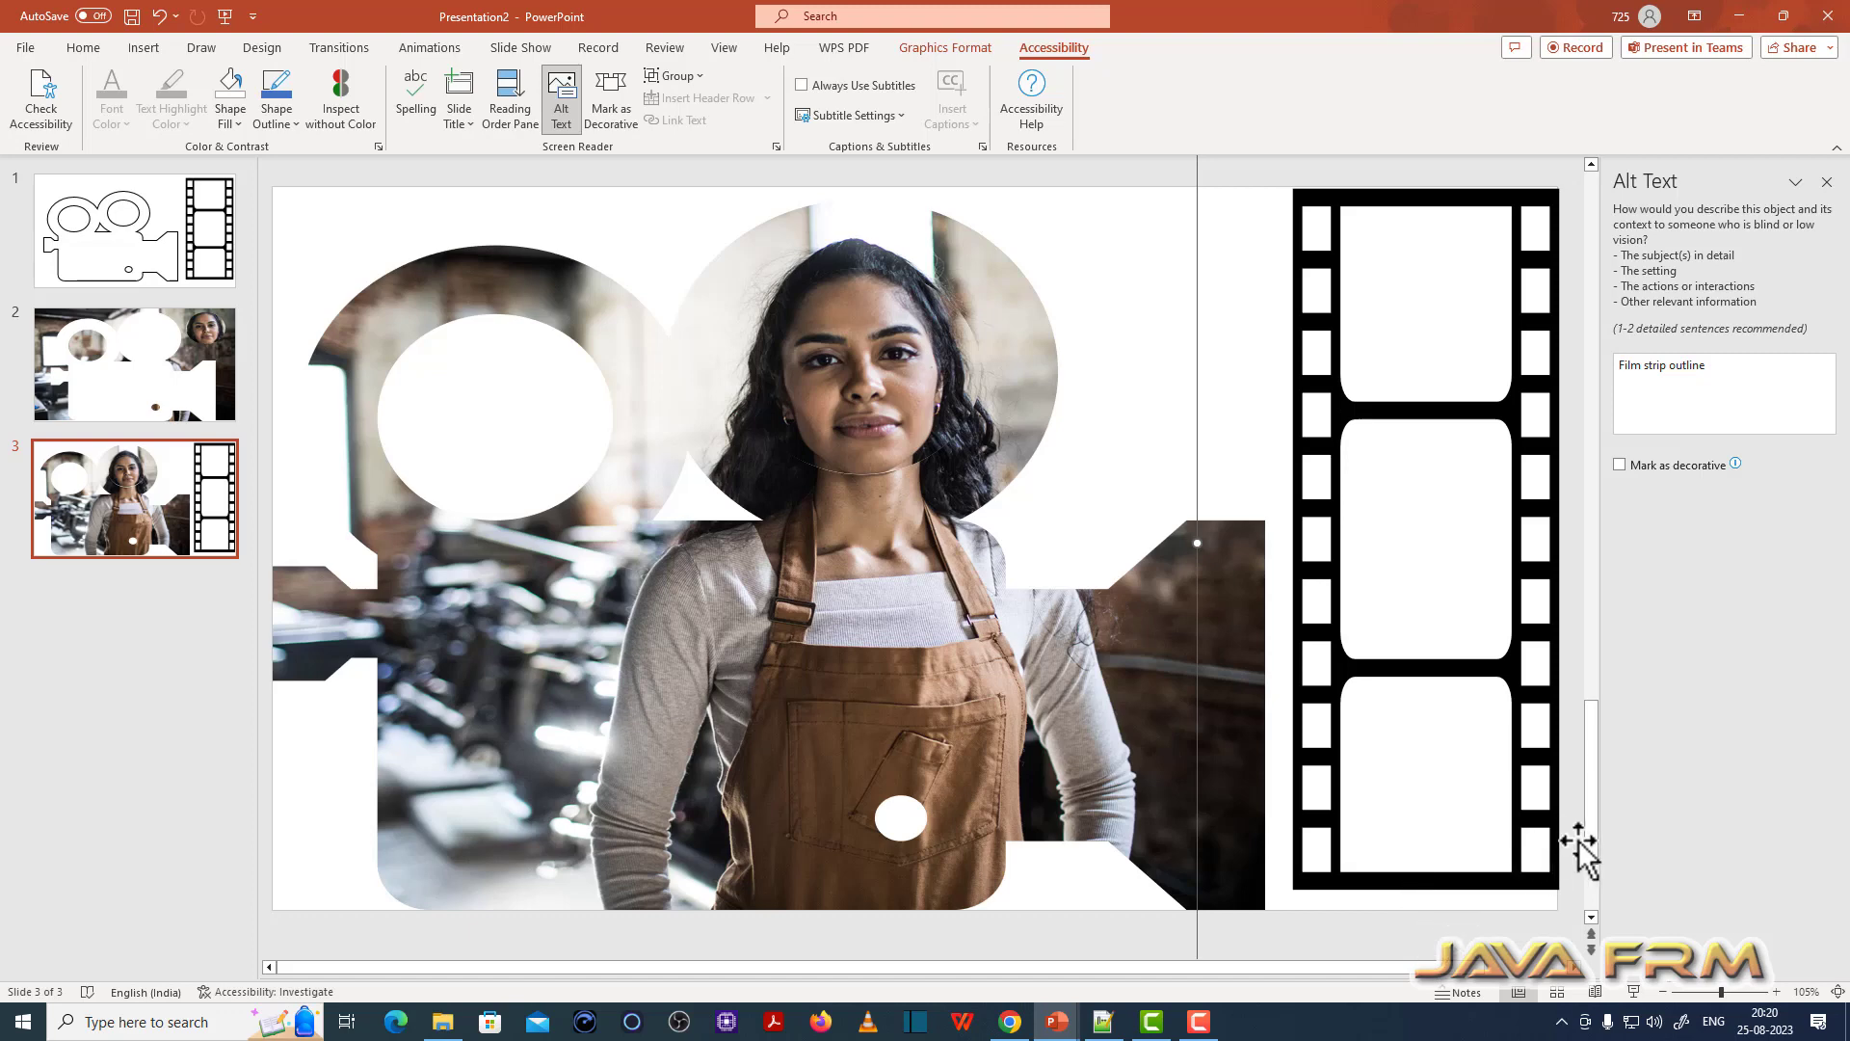
pyautogui.moveTo(1592, 853); pyautogui.dragTo(1592, 896)
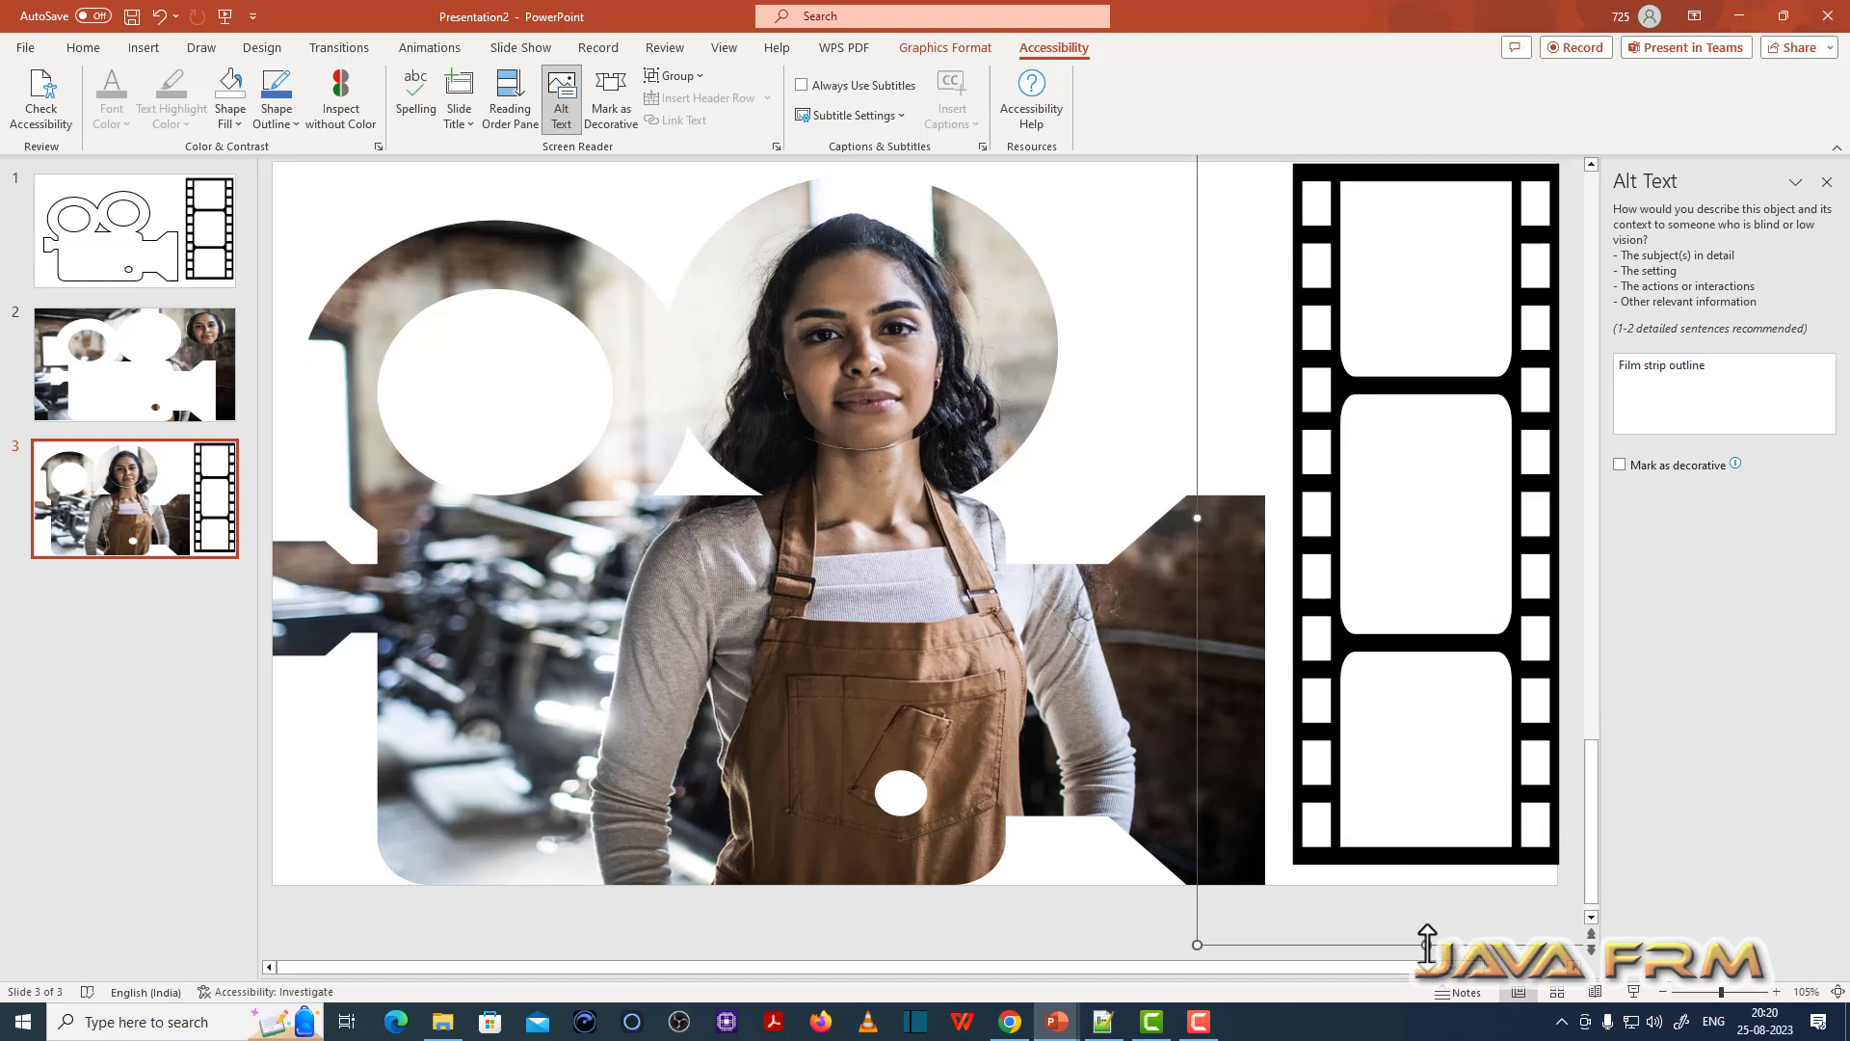
pyautogui.moveTo(1427, 945); pyautogui.dragTo(1427, 956)
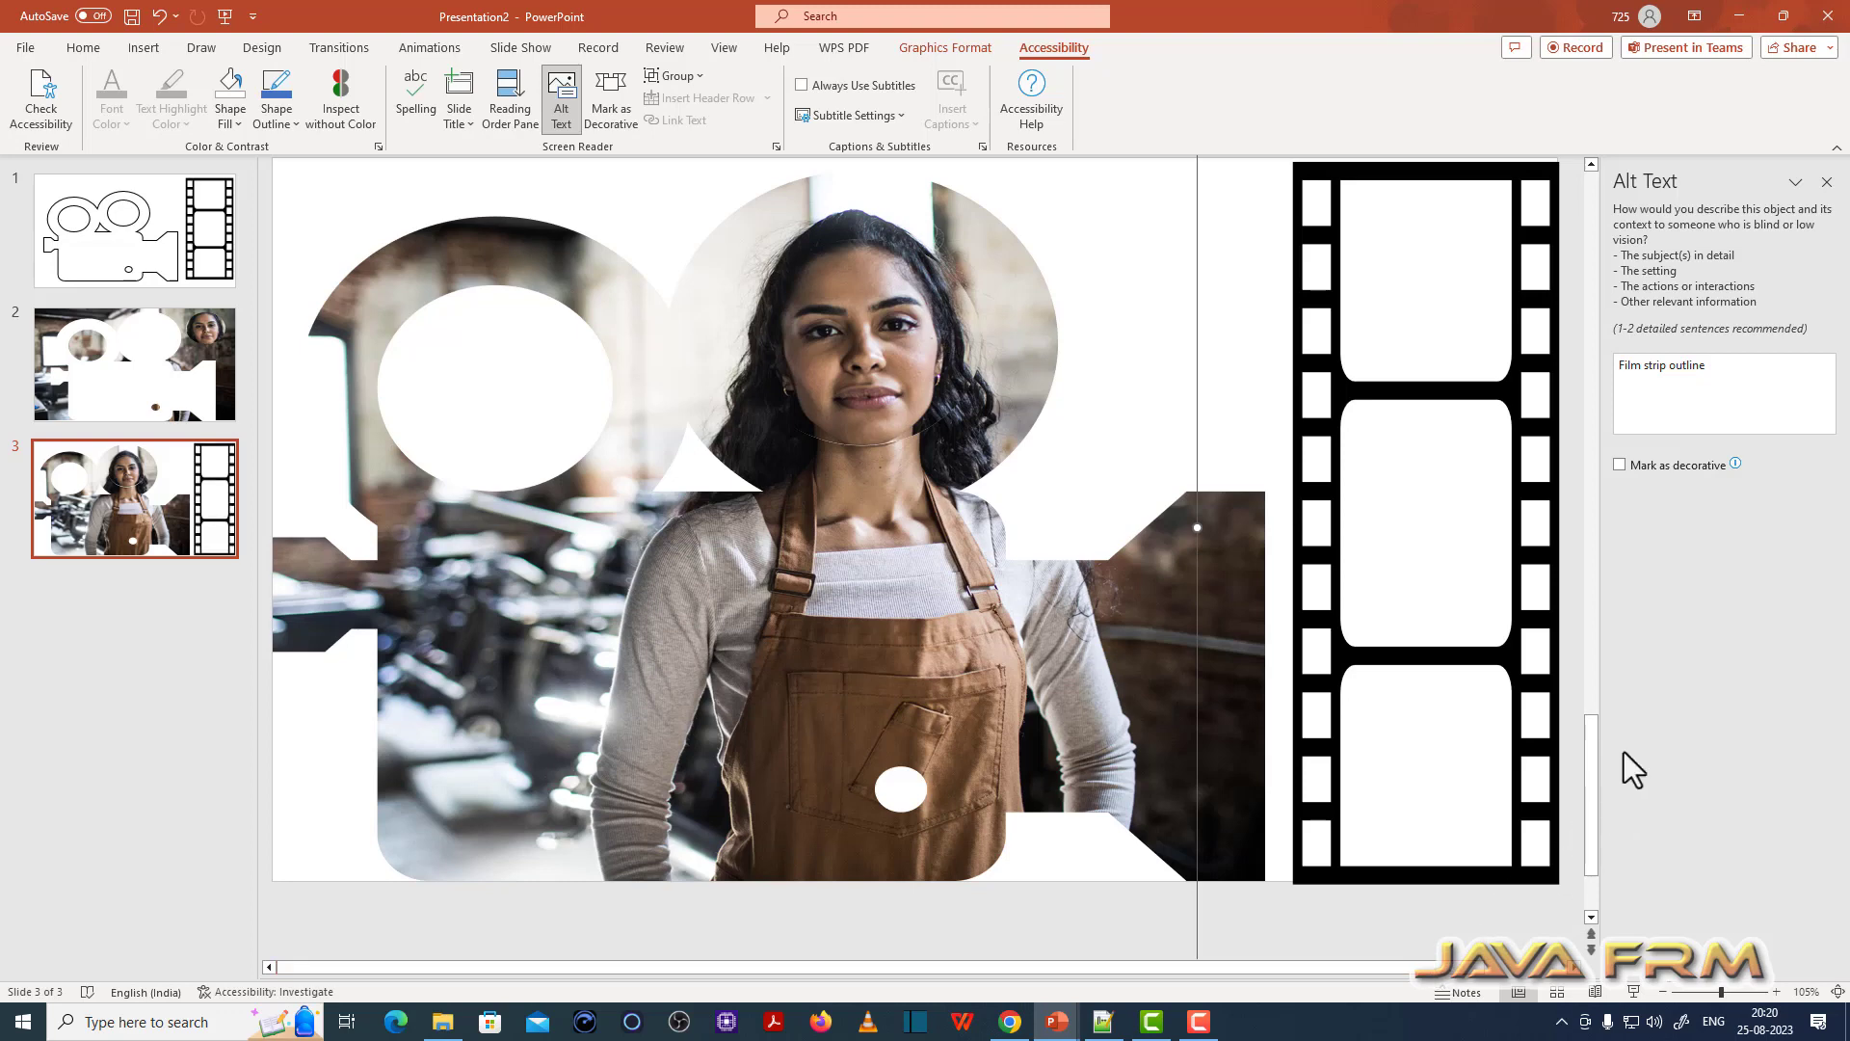
pyautogui.scroll(2, 1561, 786)
pyautogui.scroll(2, 1562, 790)
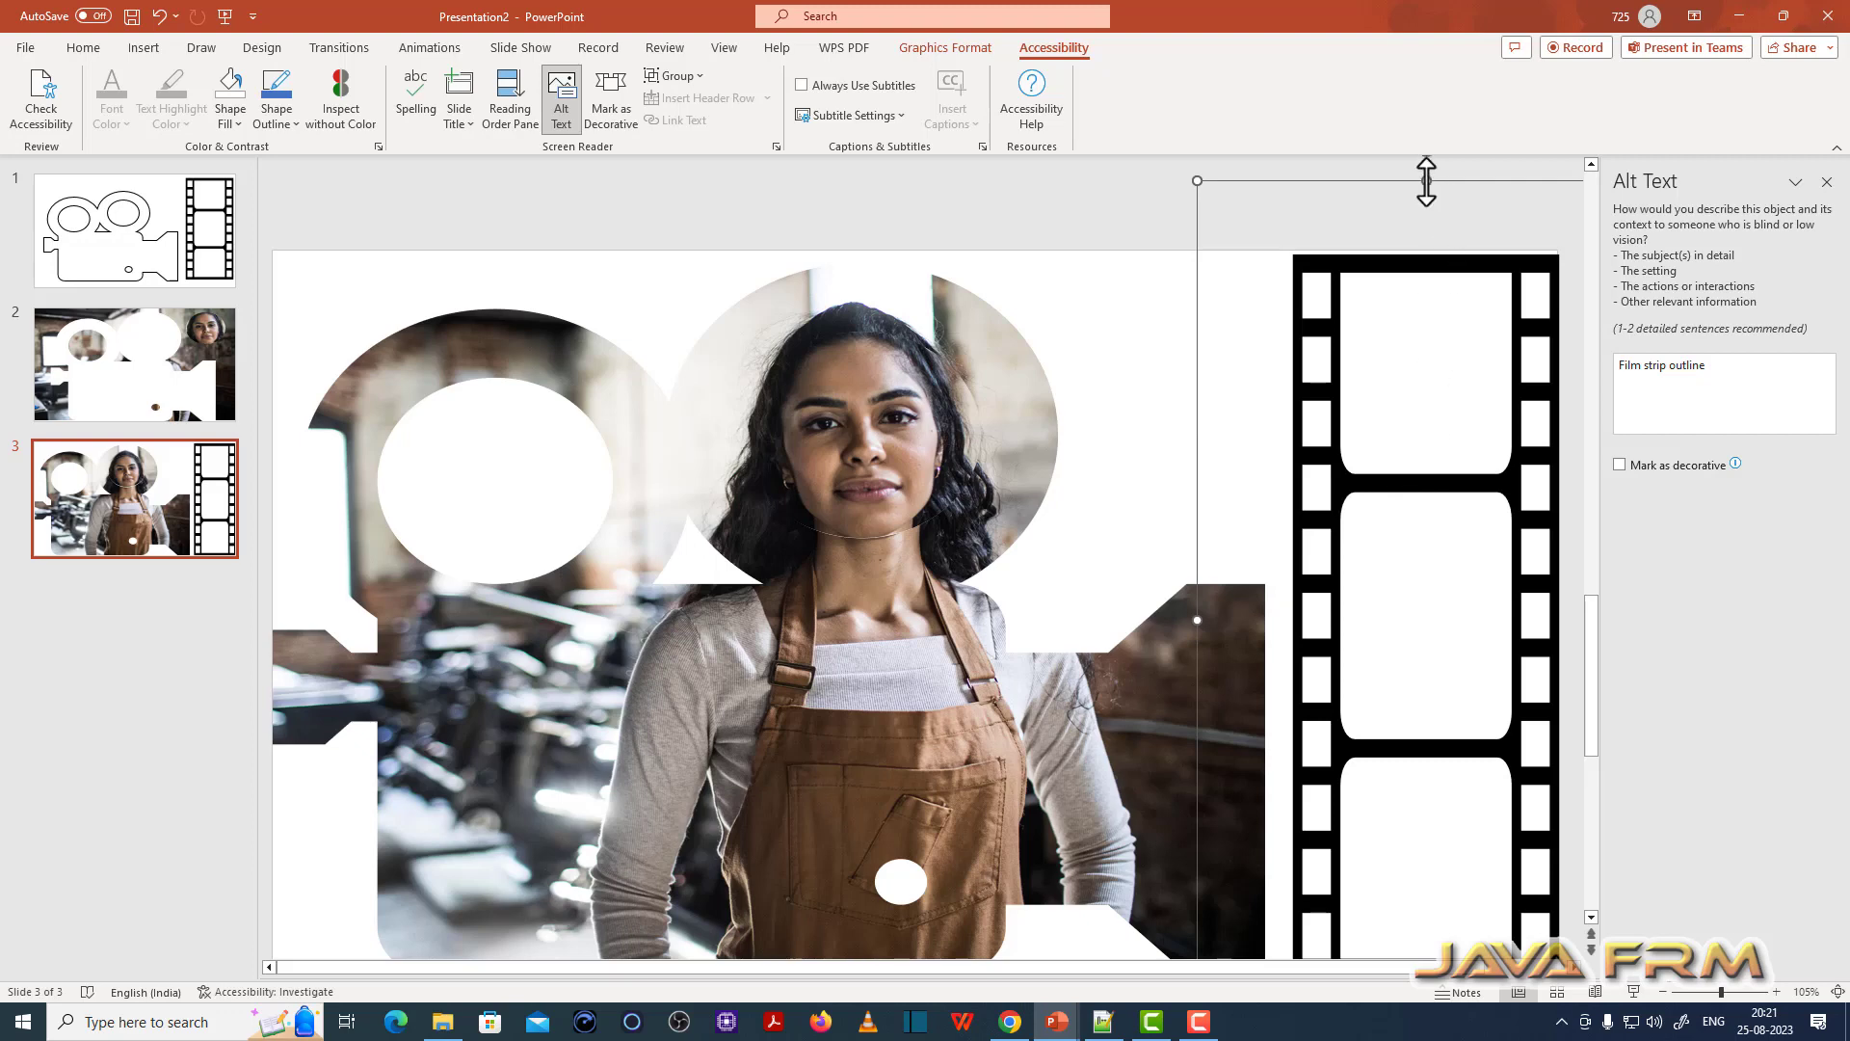
pyautogui.moveTo(1427, 181); pyautogui.dragTo(1428, 178)
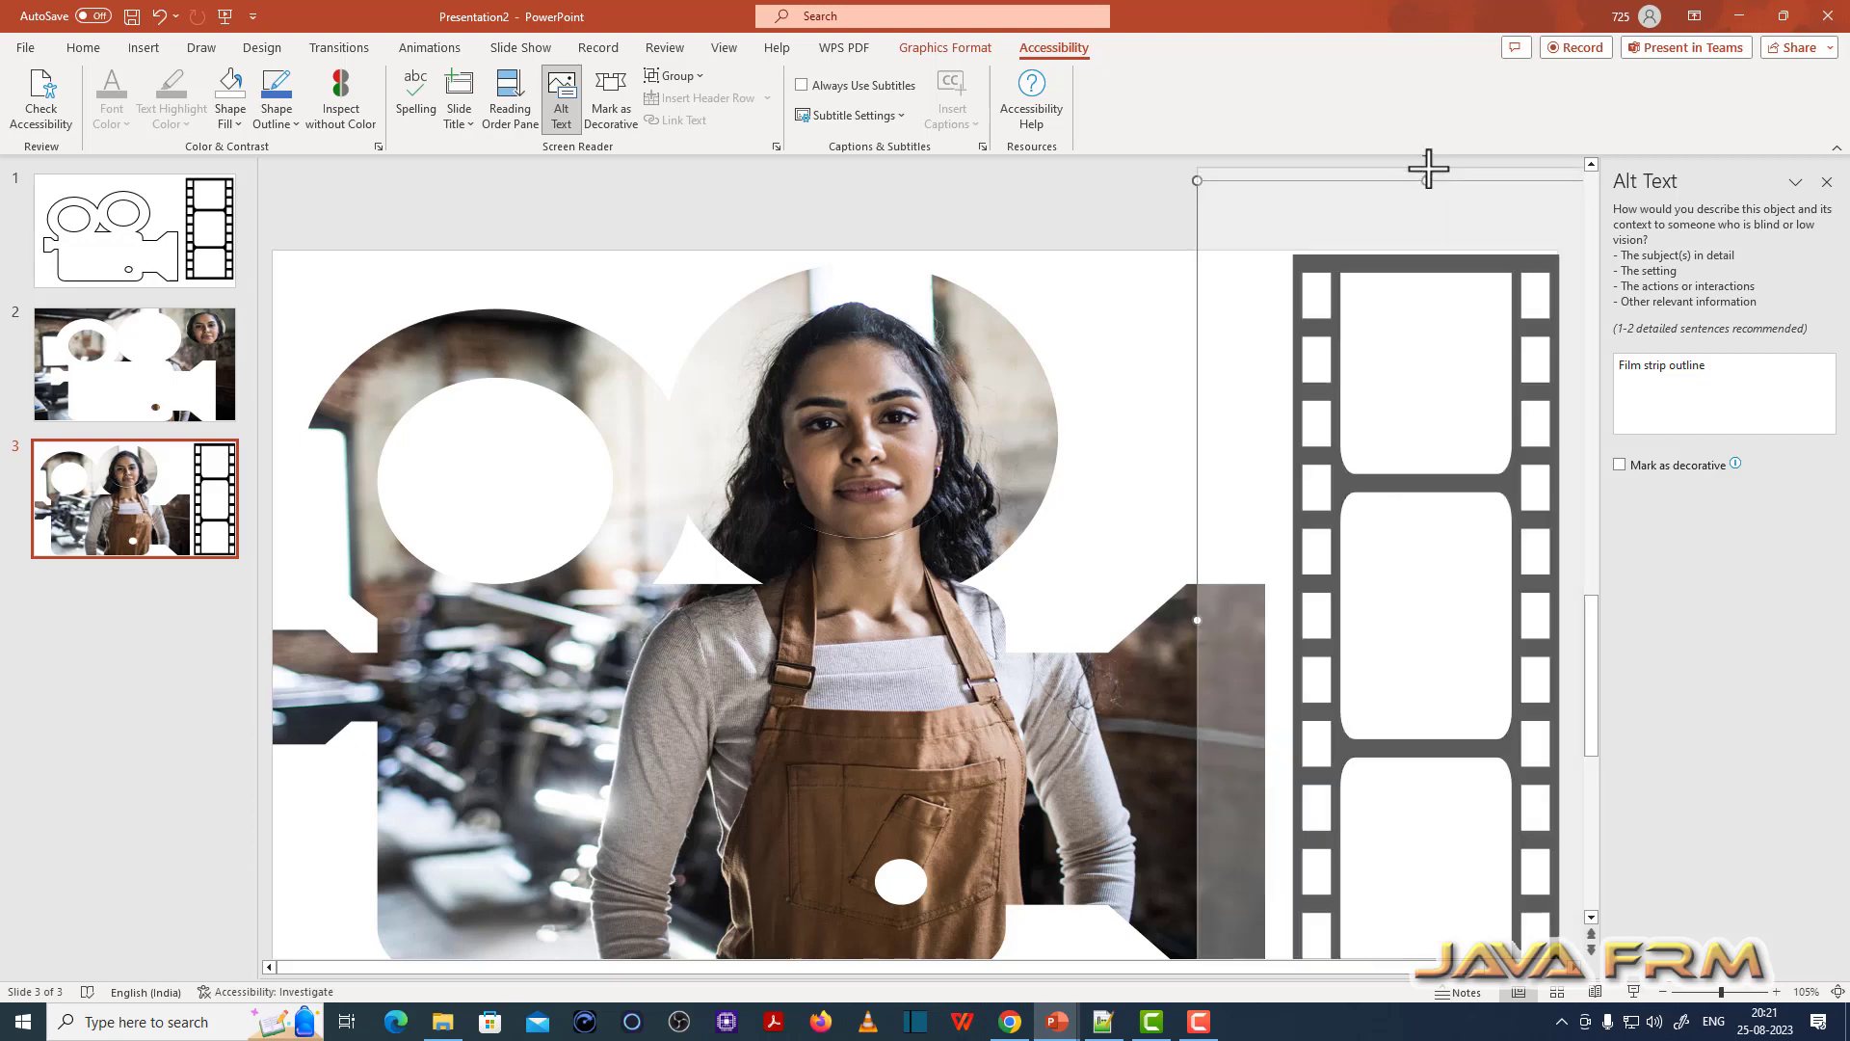
pyautogui.moveTo(1426, 176); pyautogui.dragTo(1426, 167)
pyautogui.scroll(-1, 1444, 460)
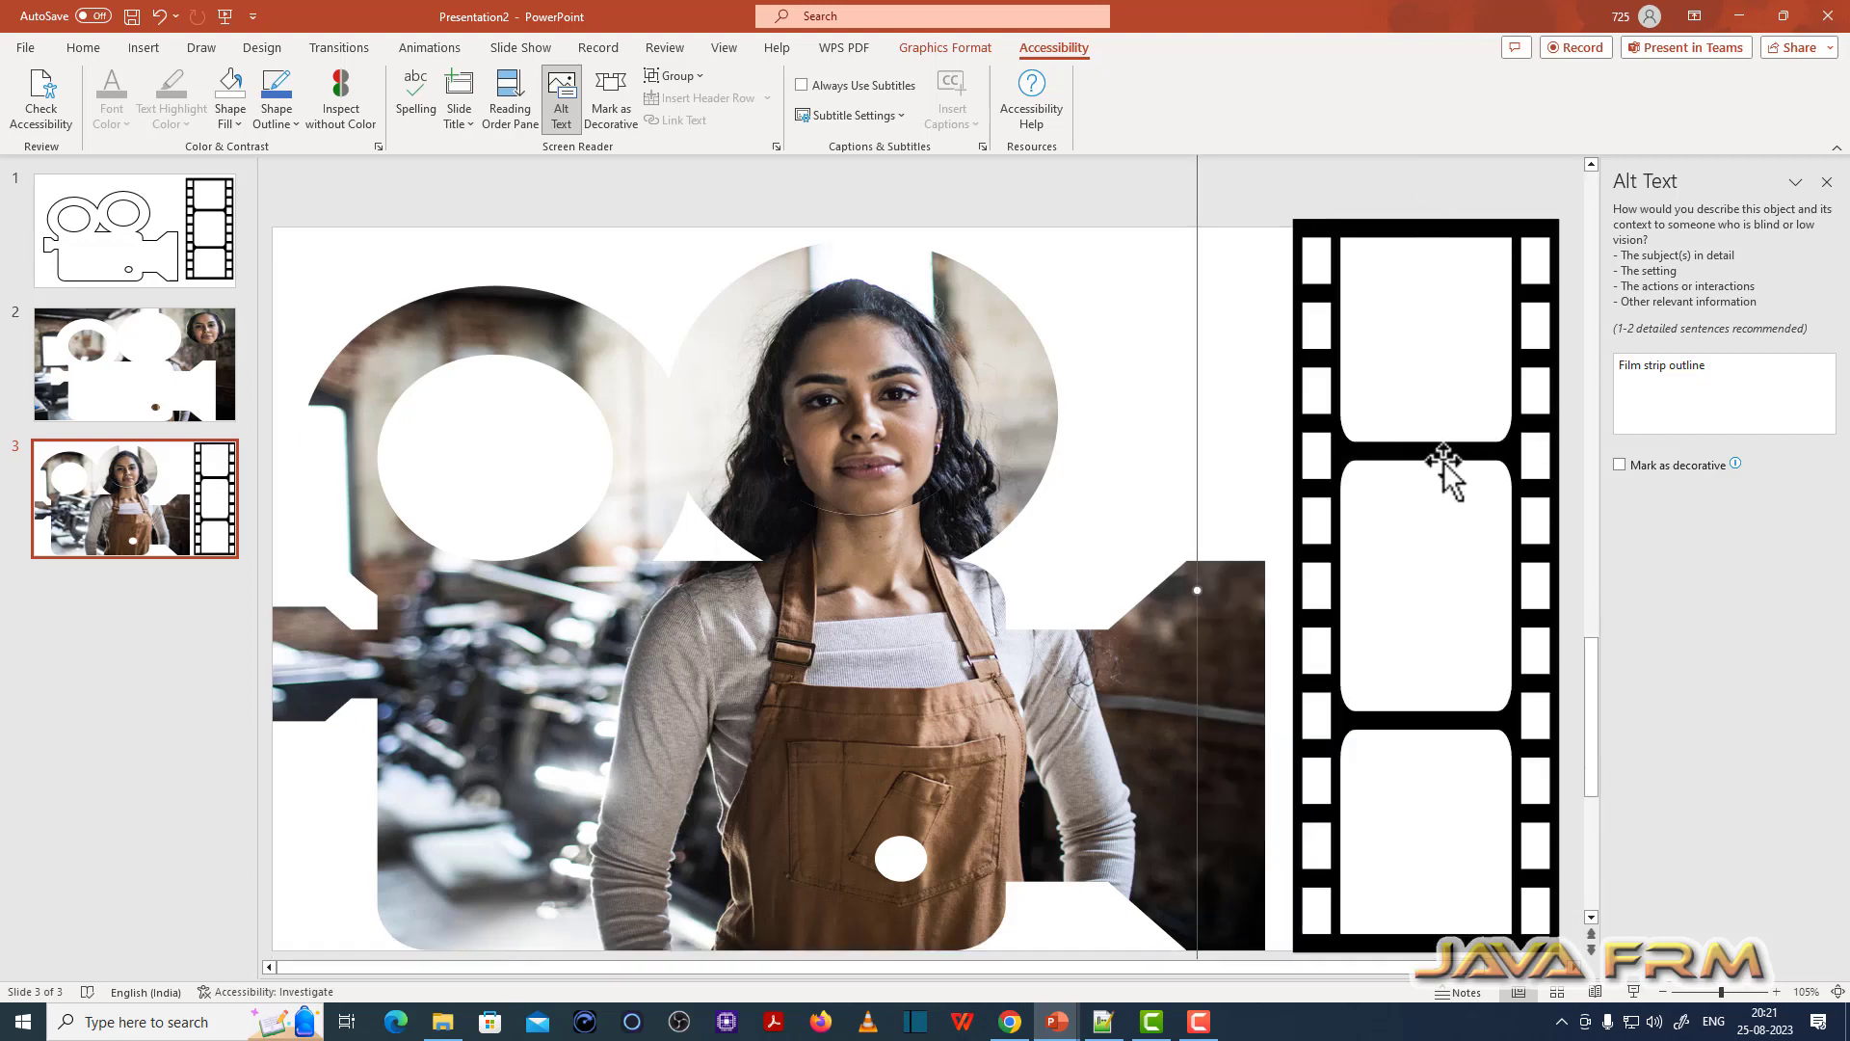
pyautogui.scroll(2, 1423, 227)
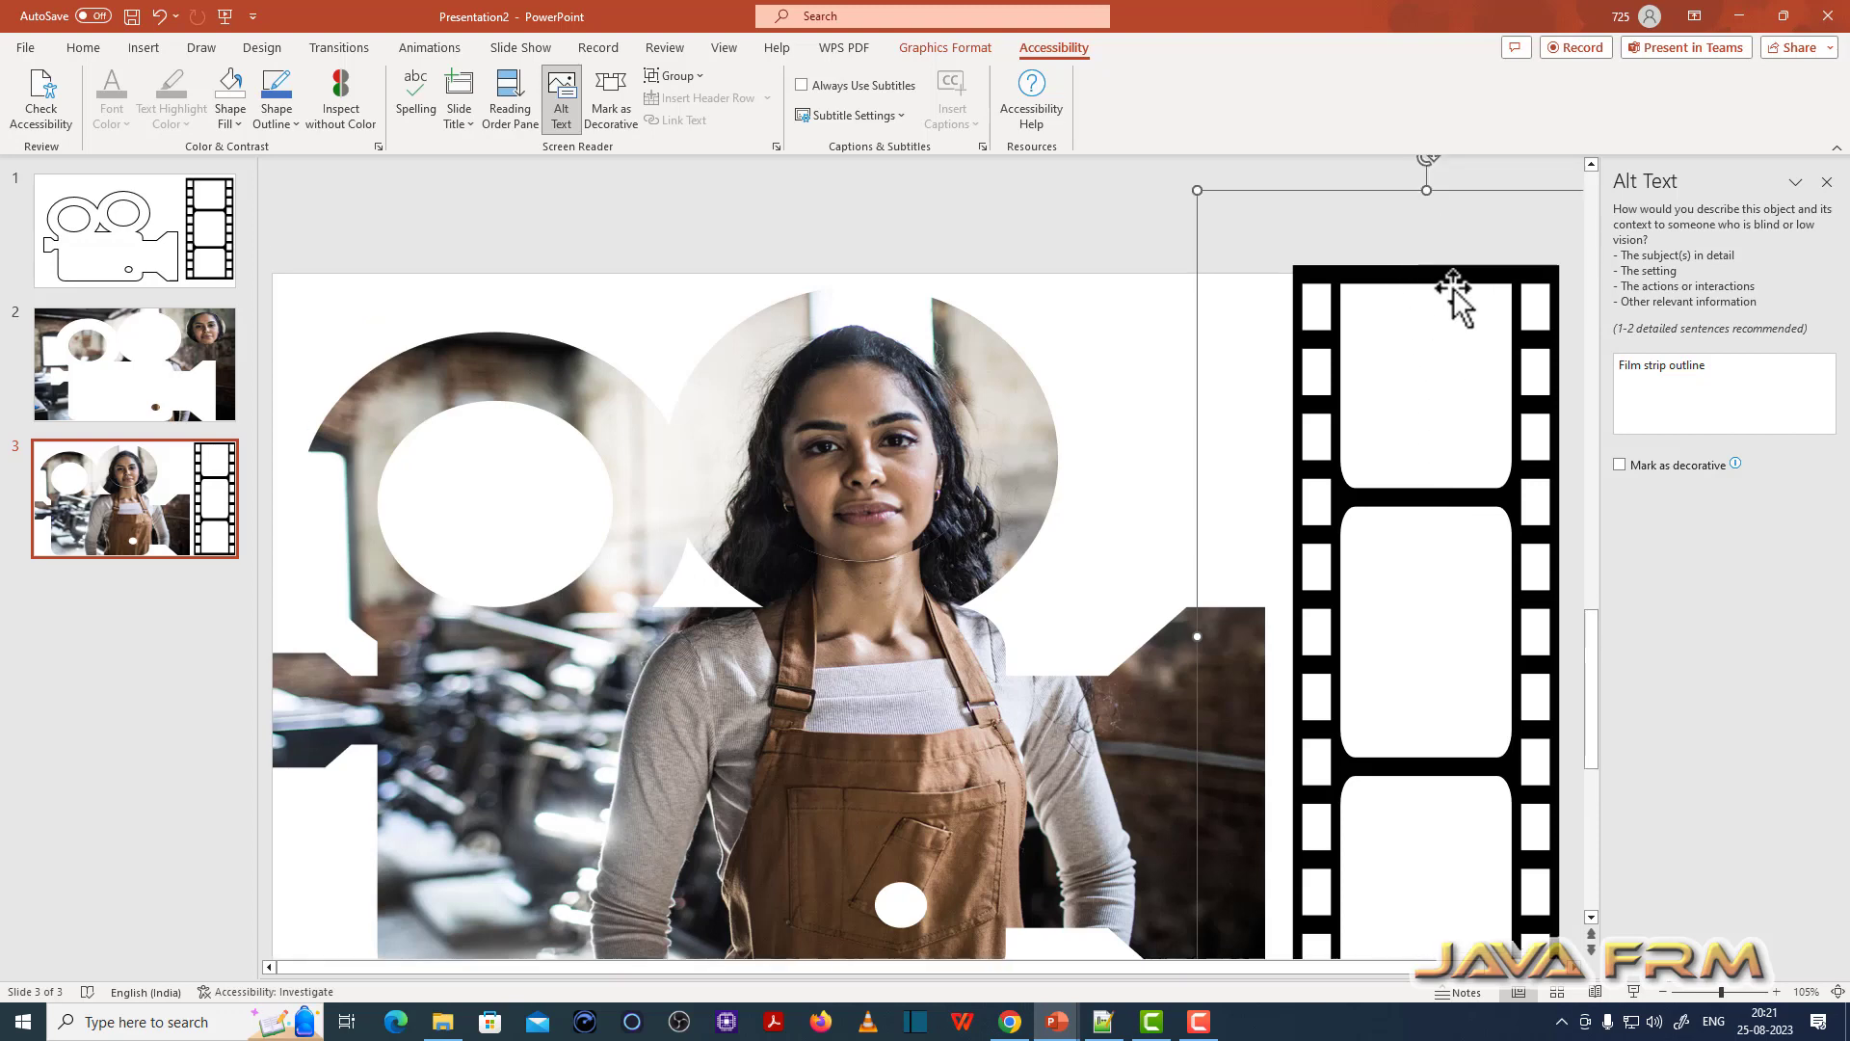
pyautogui.moveTo(1425, 189); pyautogui.dragTo(1428, 203)
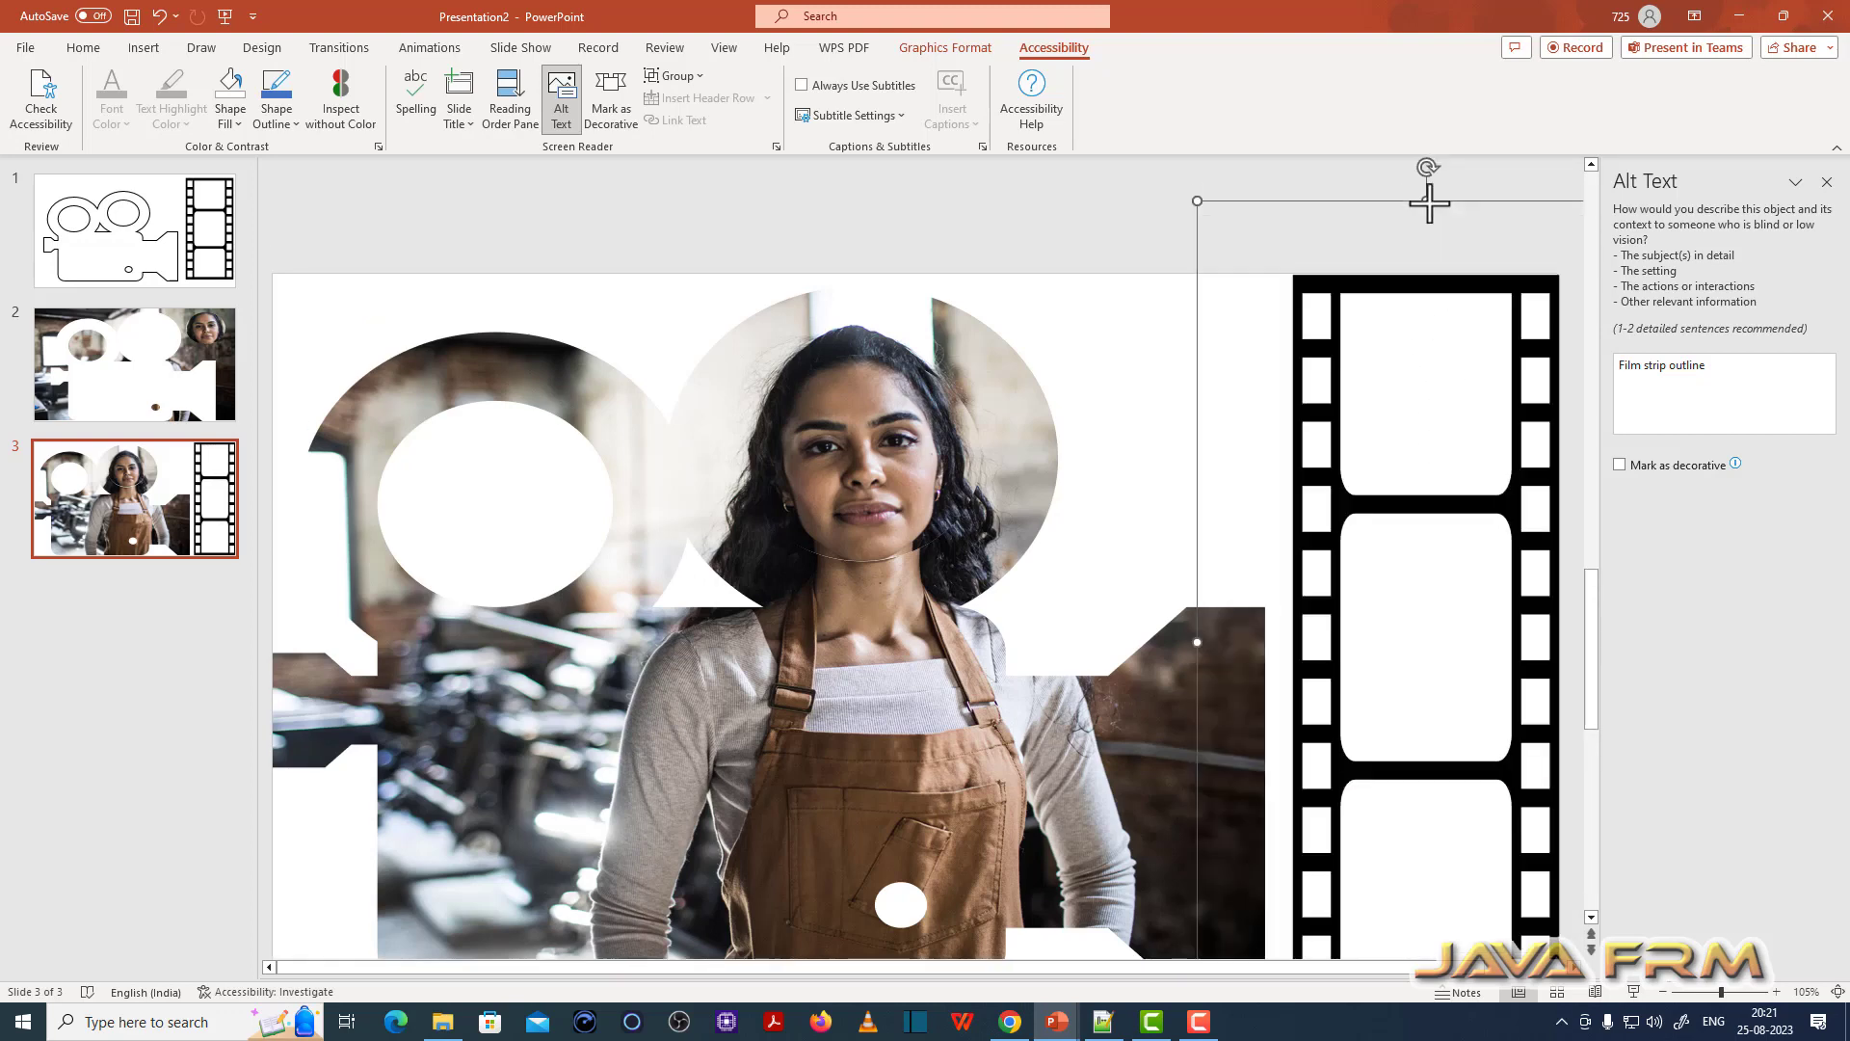
pyautogui.click(1129, 499)
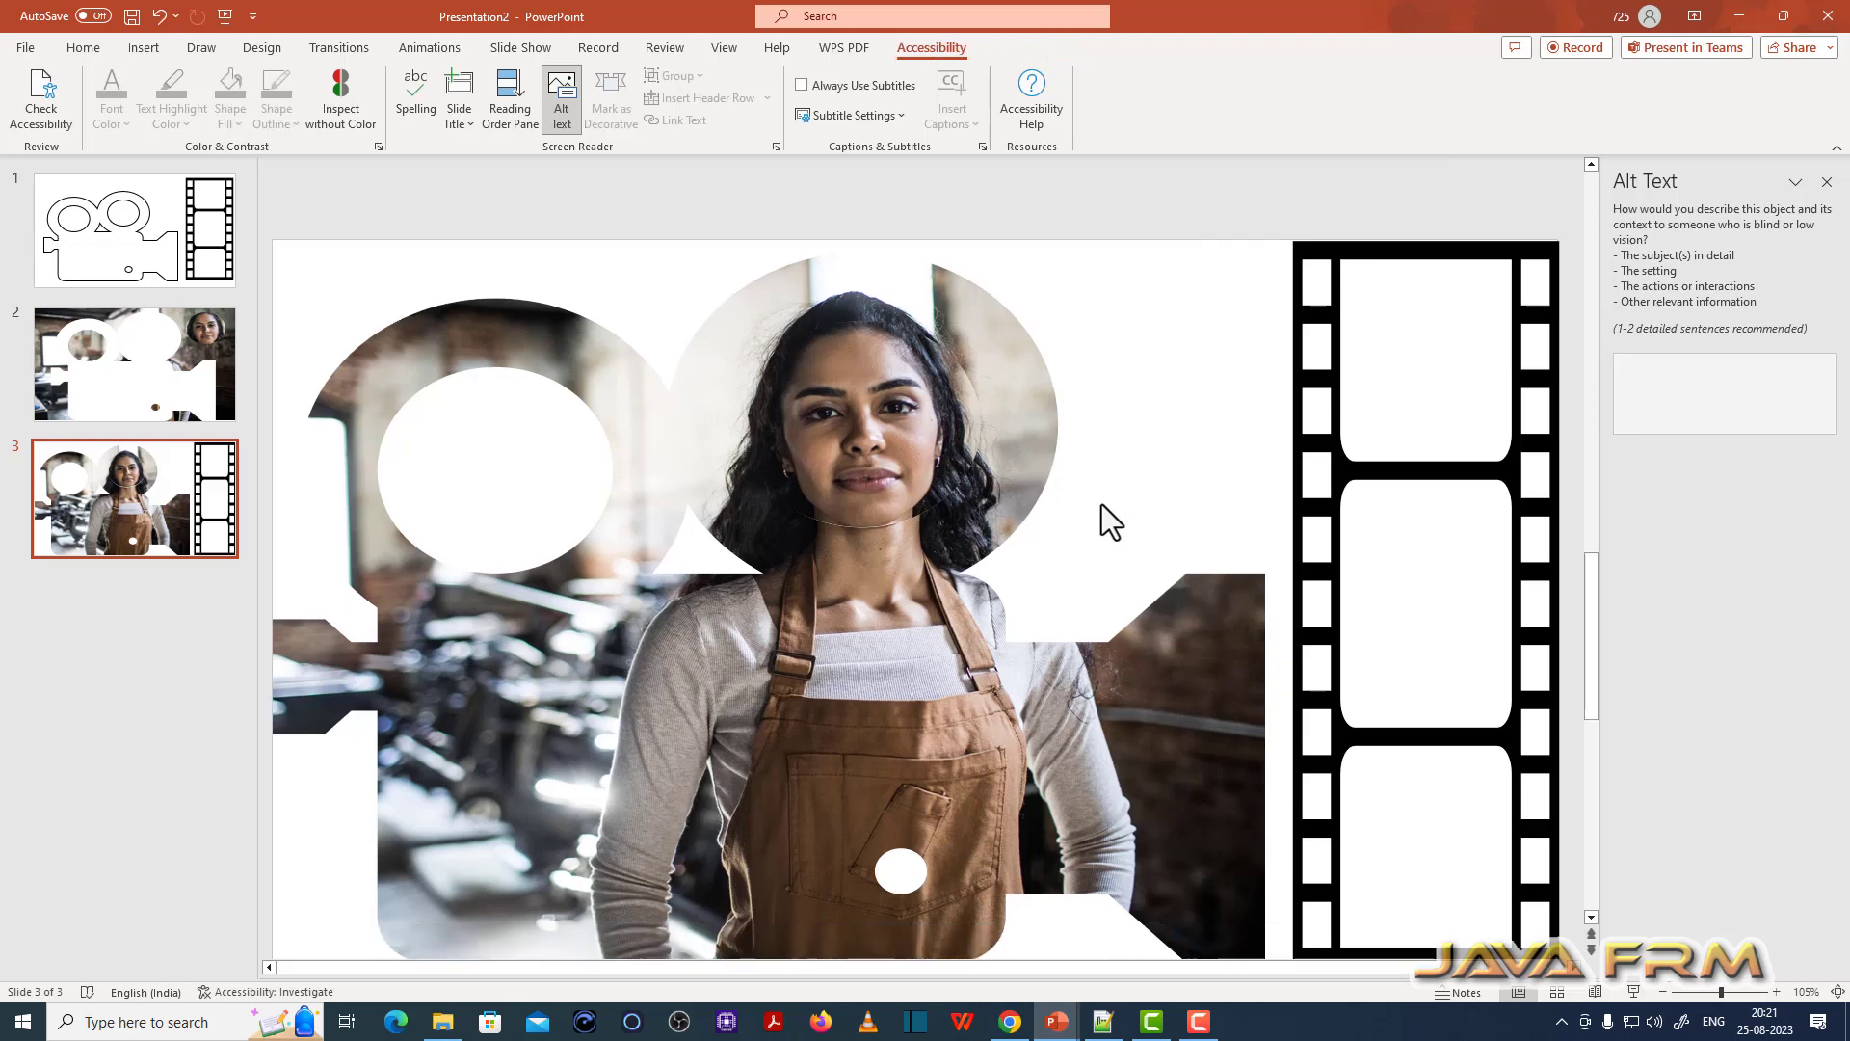
# Step: Search the stock icons for 'cinema' and select the clapperboard and film reel icons
pyautogui.click(146, 50)
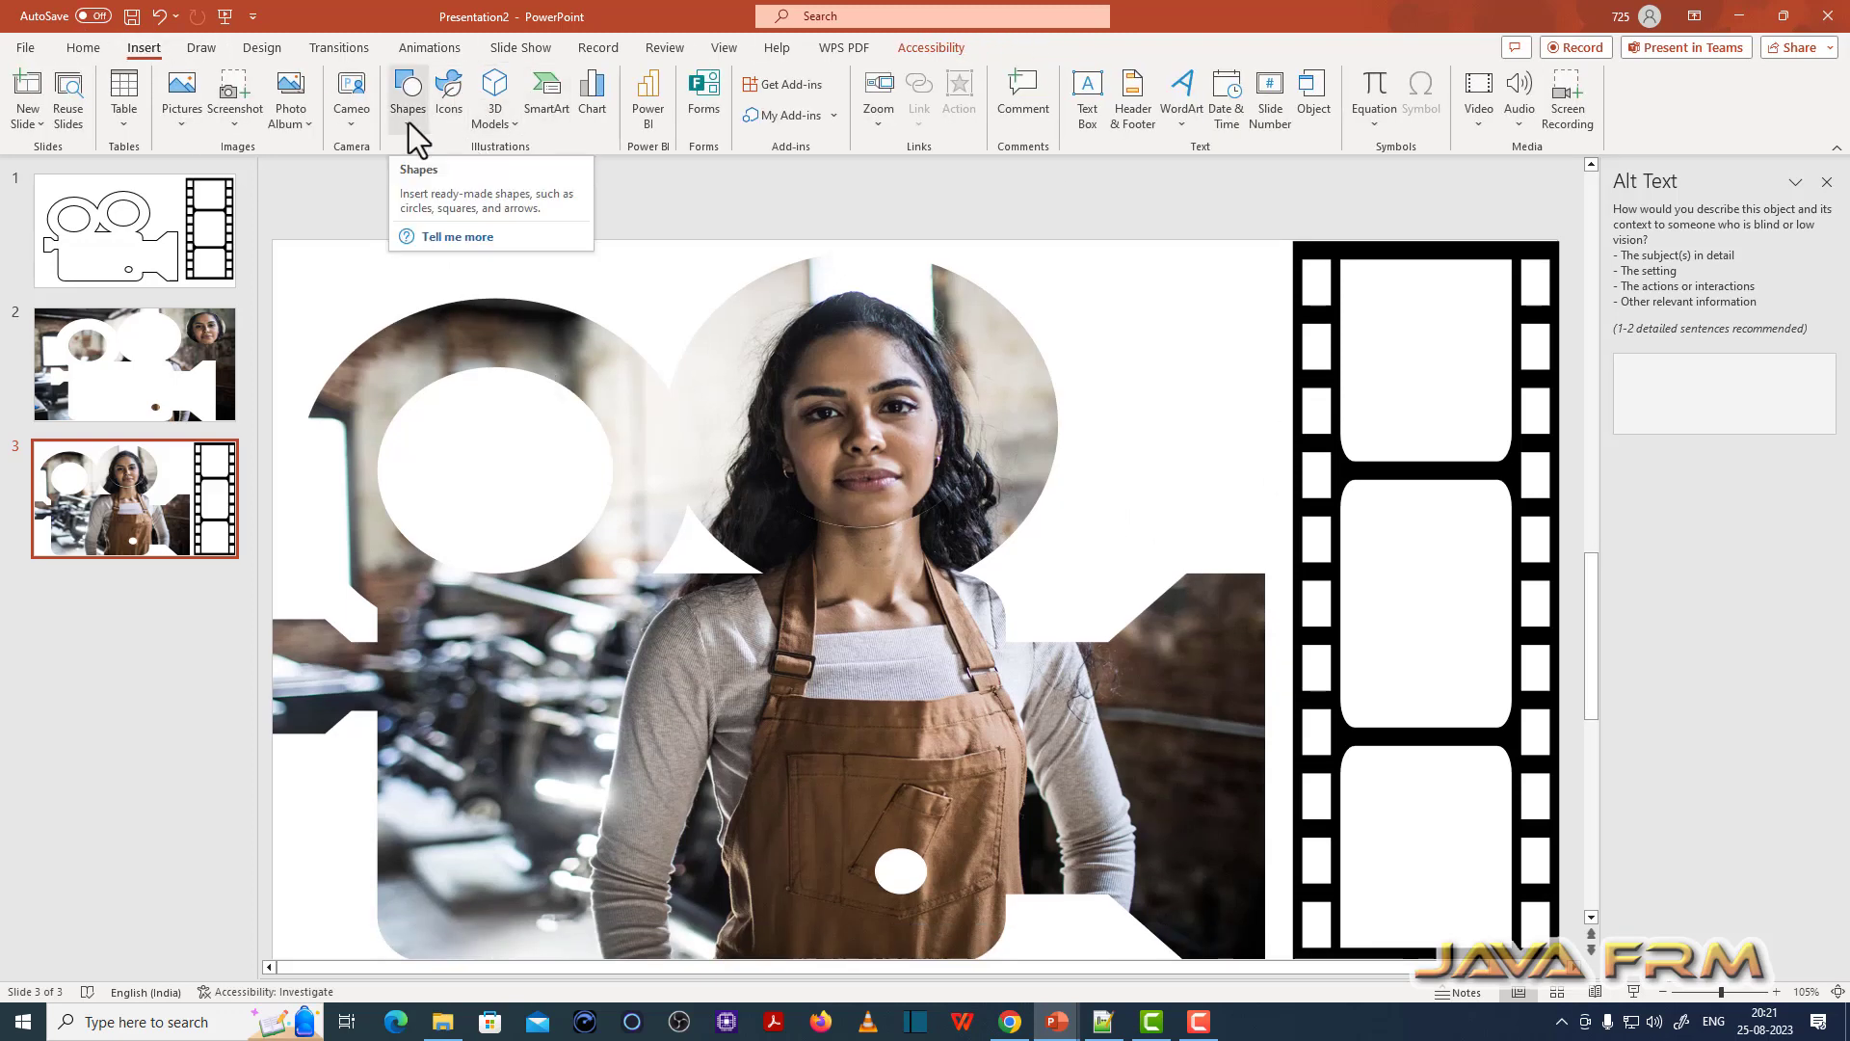
pyautogui.click(446, 110)
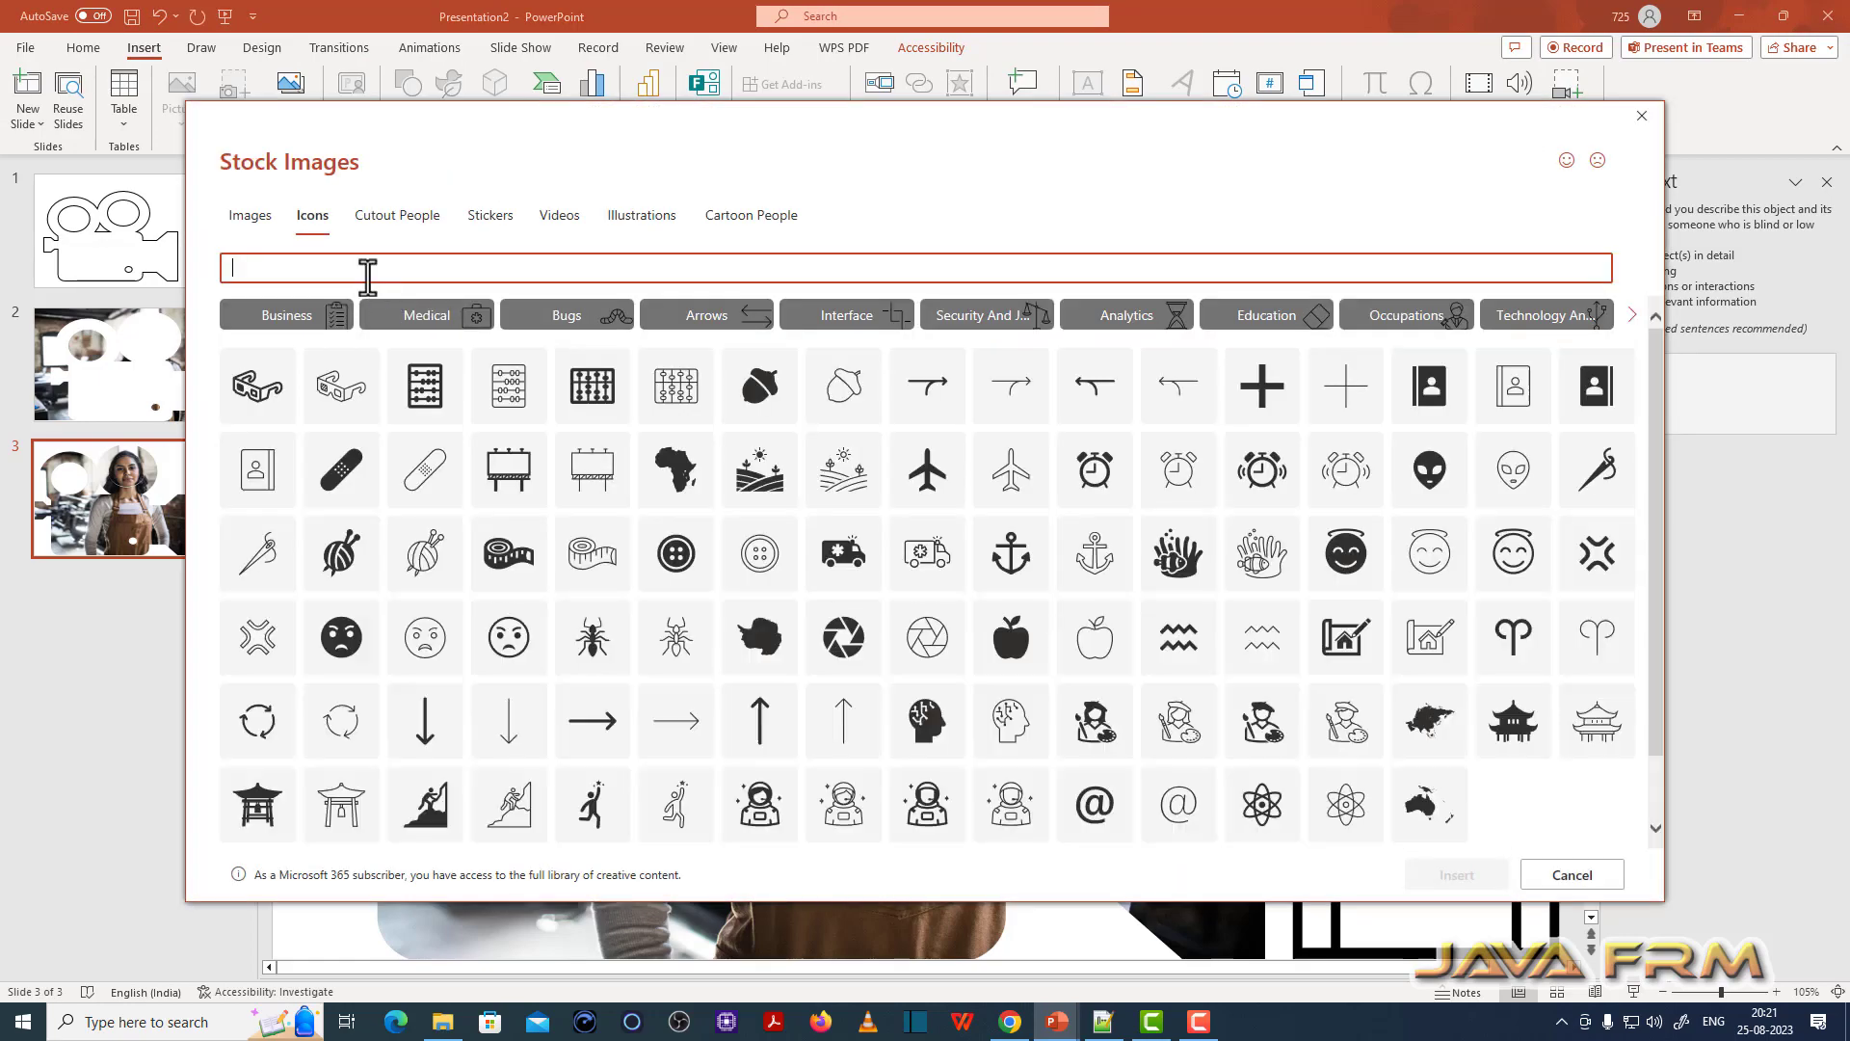
pyautogui.write('cin')
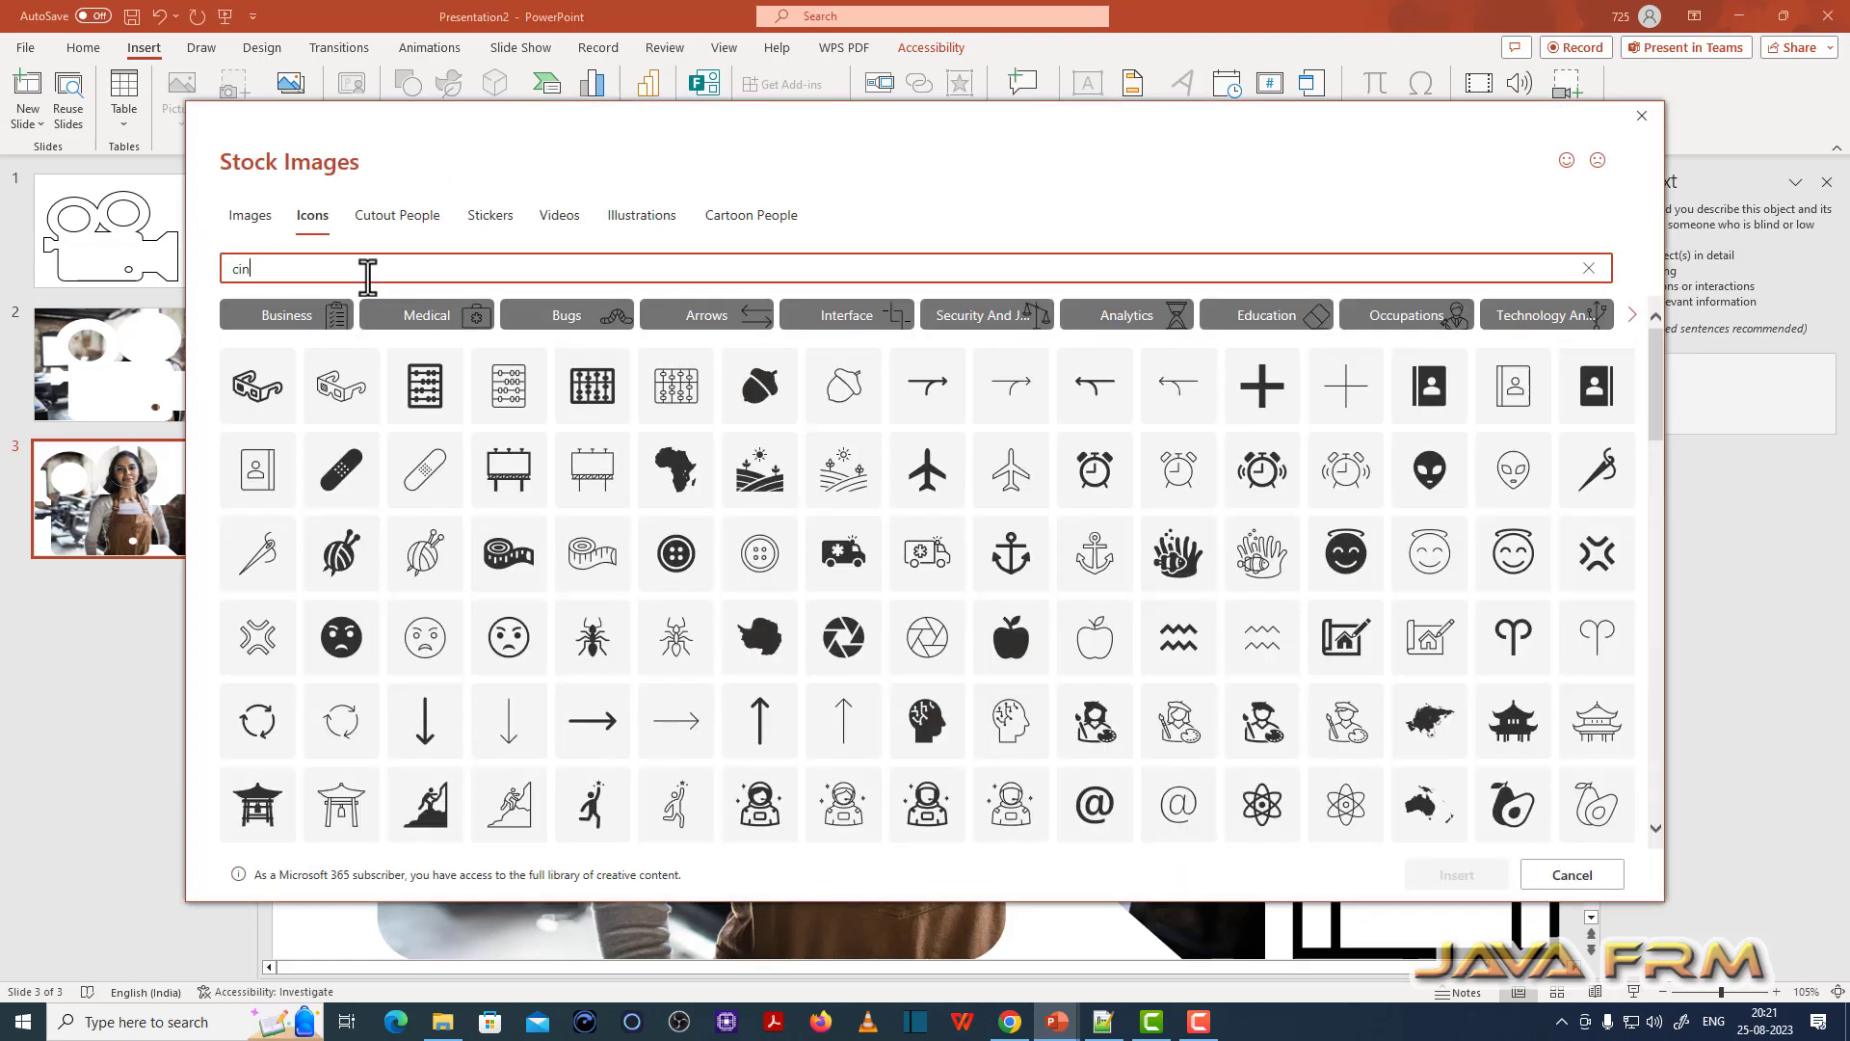
pyautogui.write('ema')
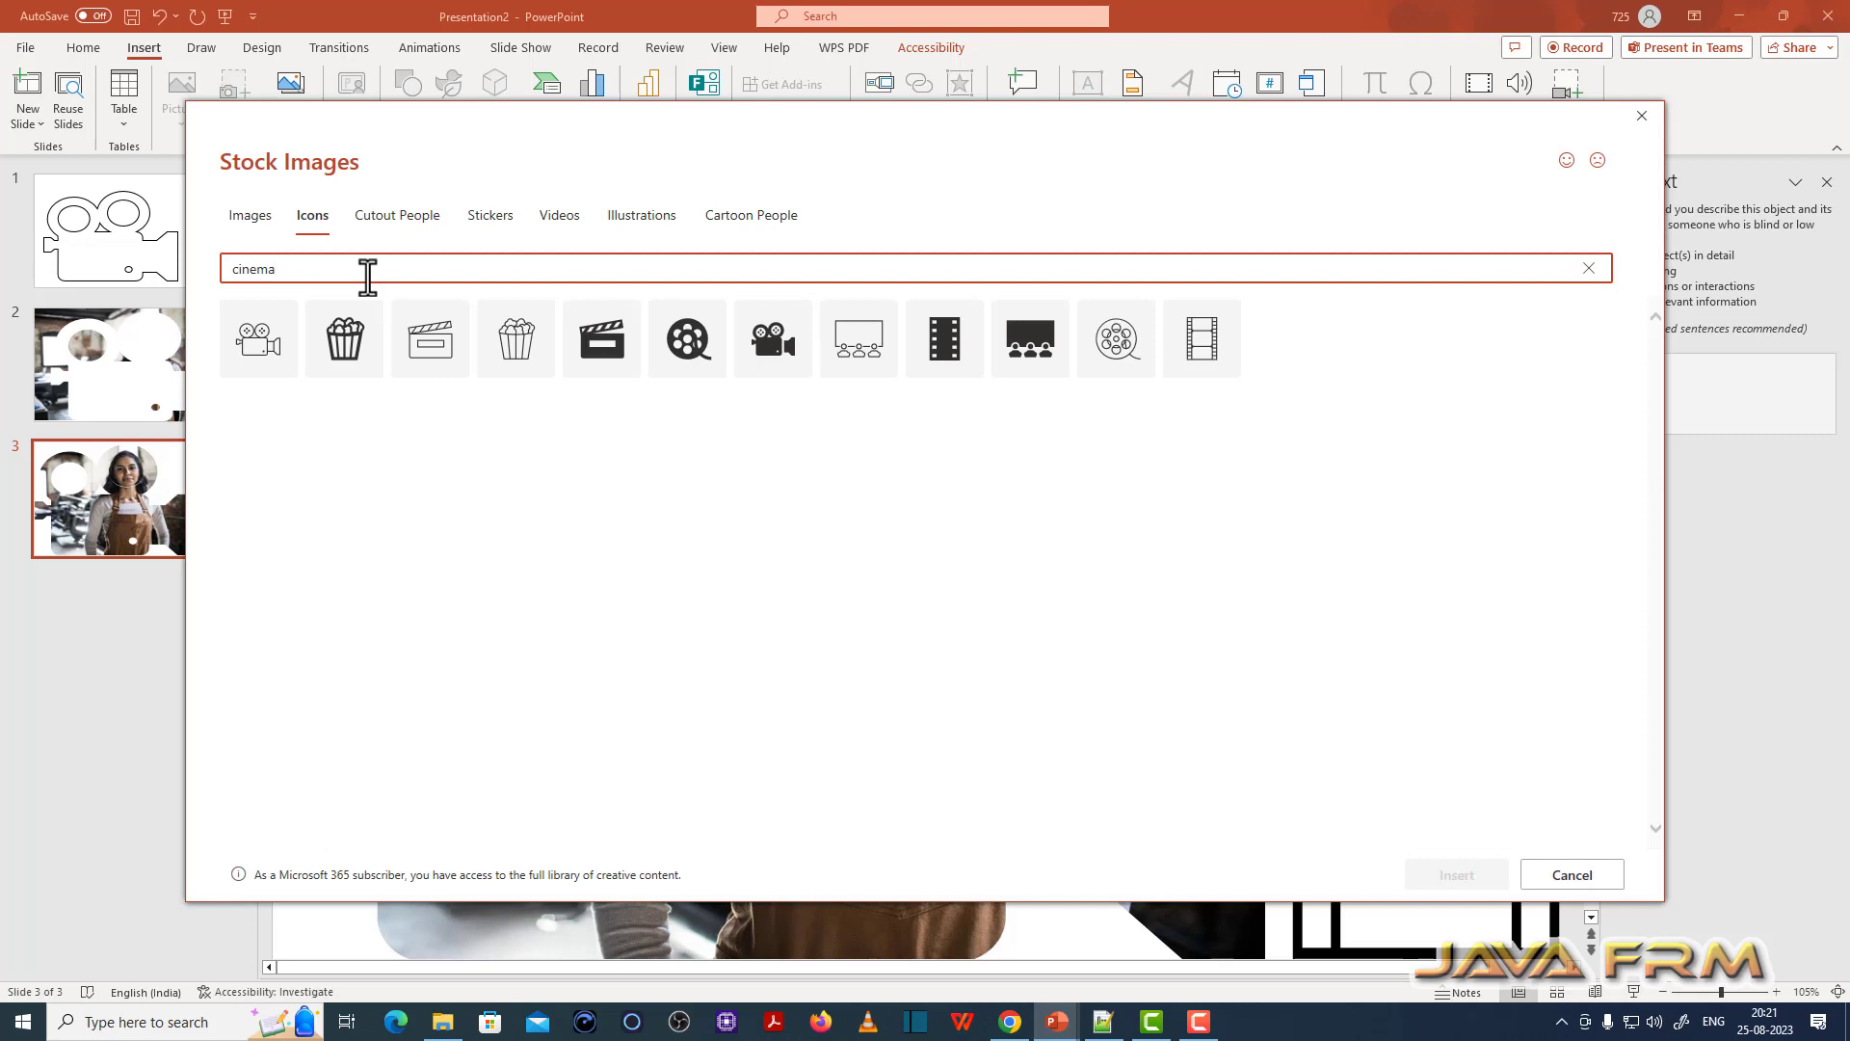
pyautogui.click(623, 322)
pyautogui.click(710, 318)
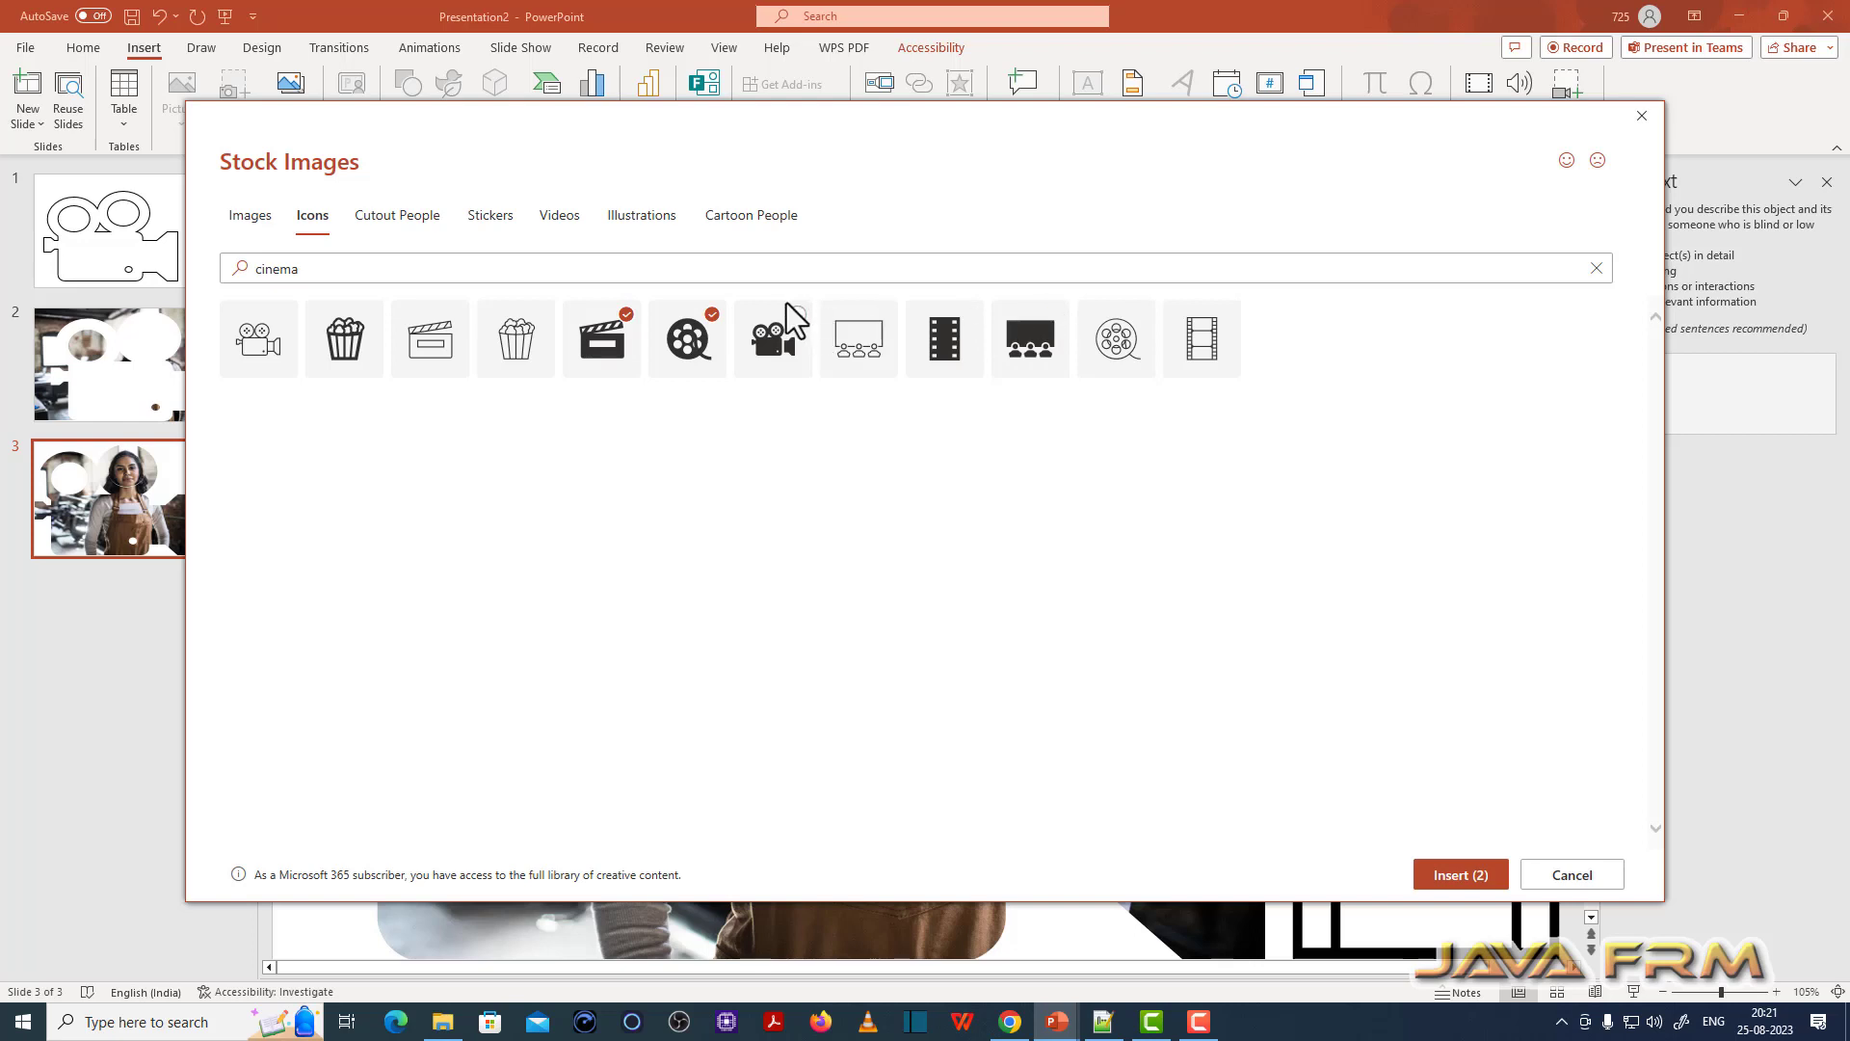
# Step: Search for 'theatre', add the curtains and drama masks icons, and insert all four
pyautogui.click(313, 268)
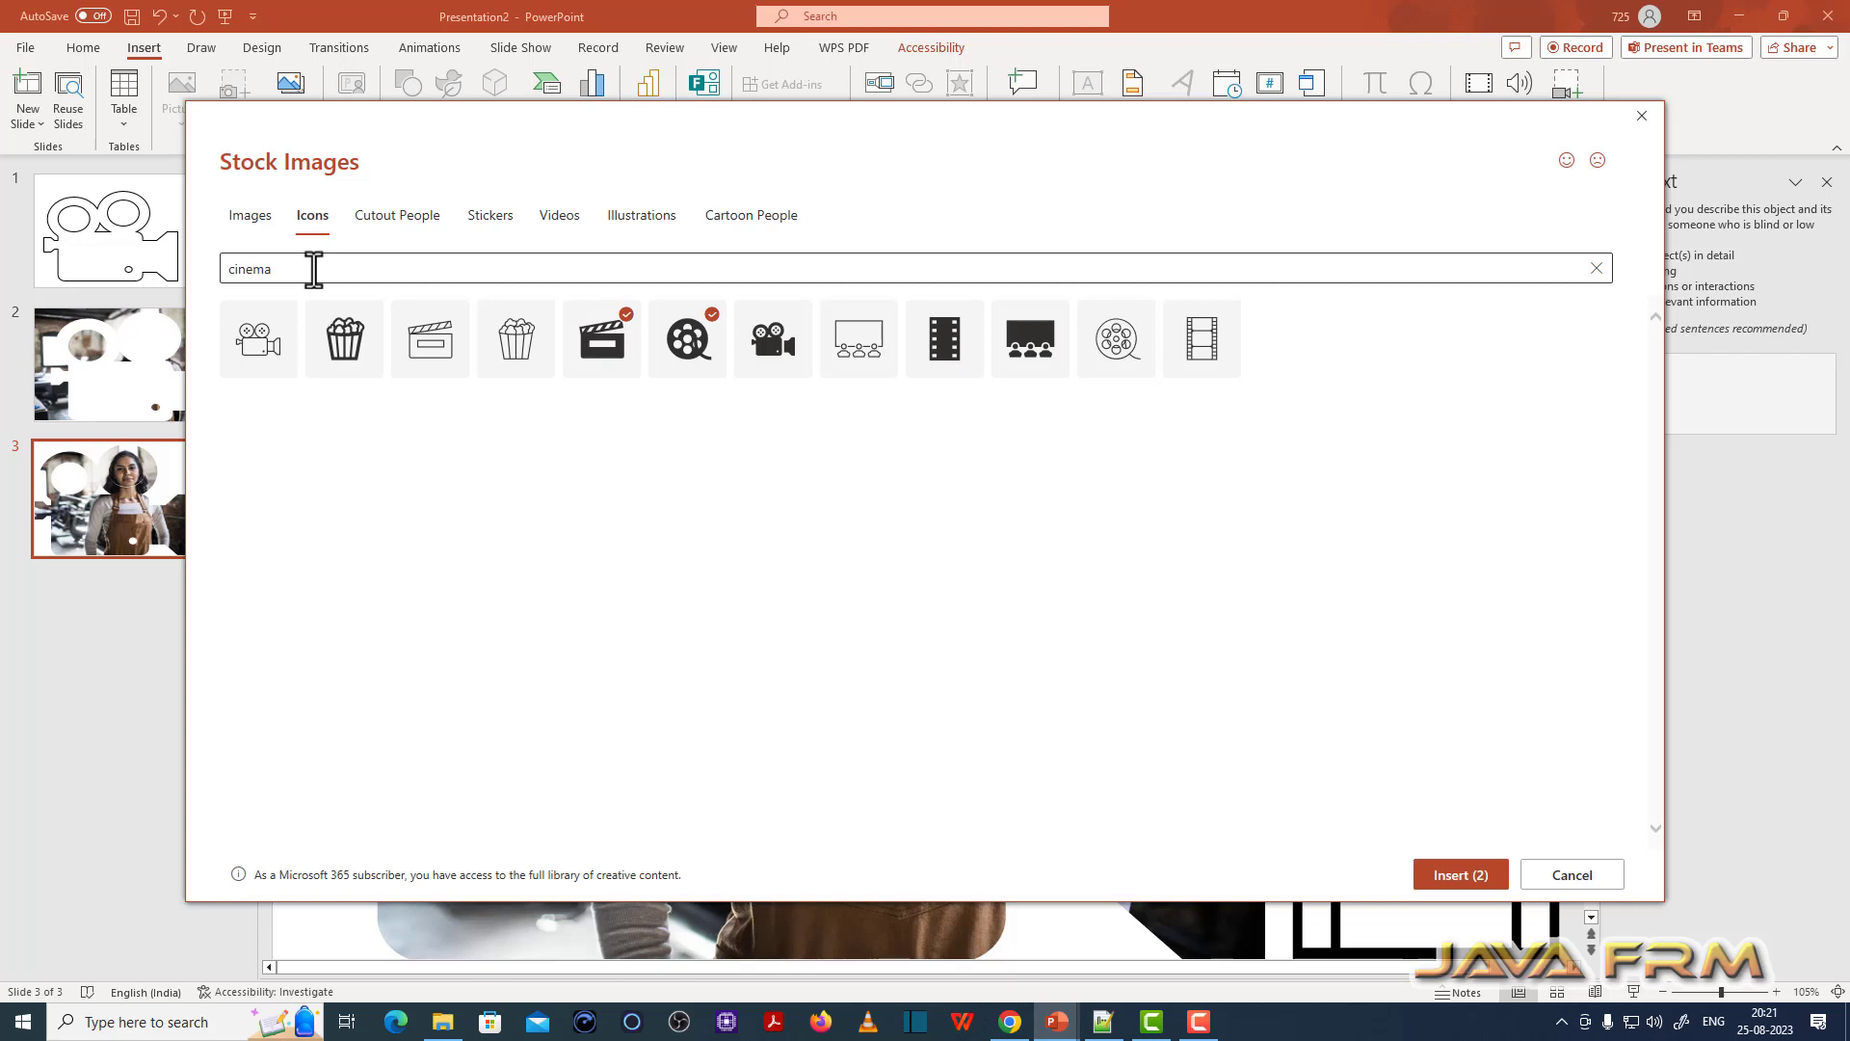
pyautogui.click(313, 269)
pyautogui.write('theate')
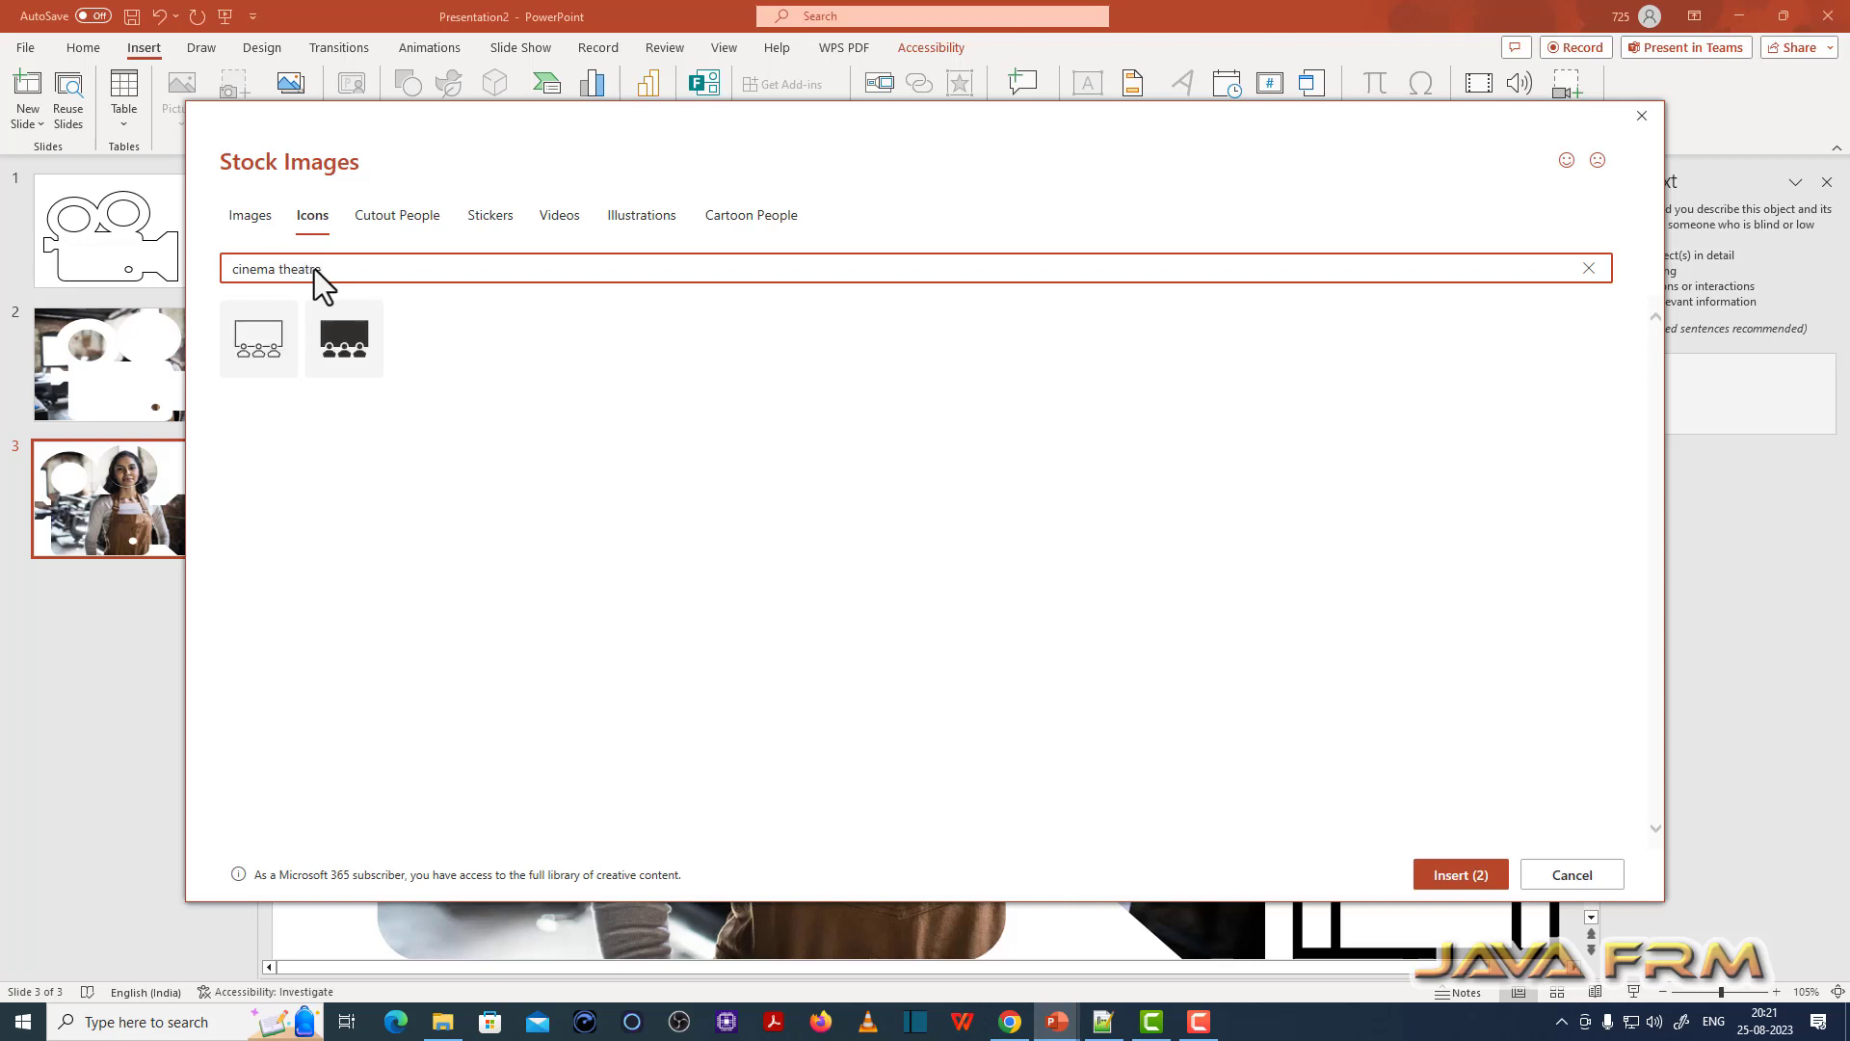
pyautogui.press('BackSpace')
pyautogui.press('BackSpace')
pyautogui.press('BackSpace')
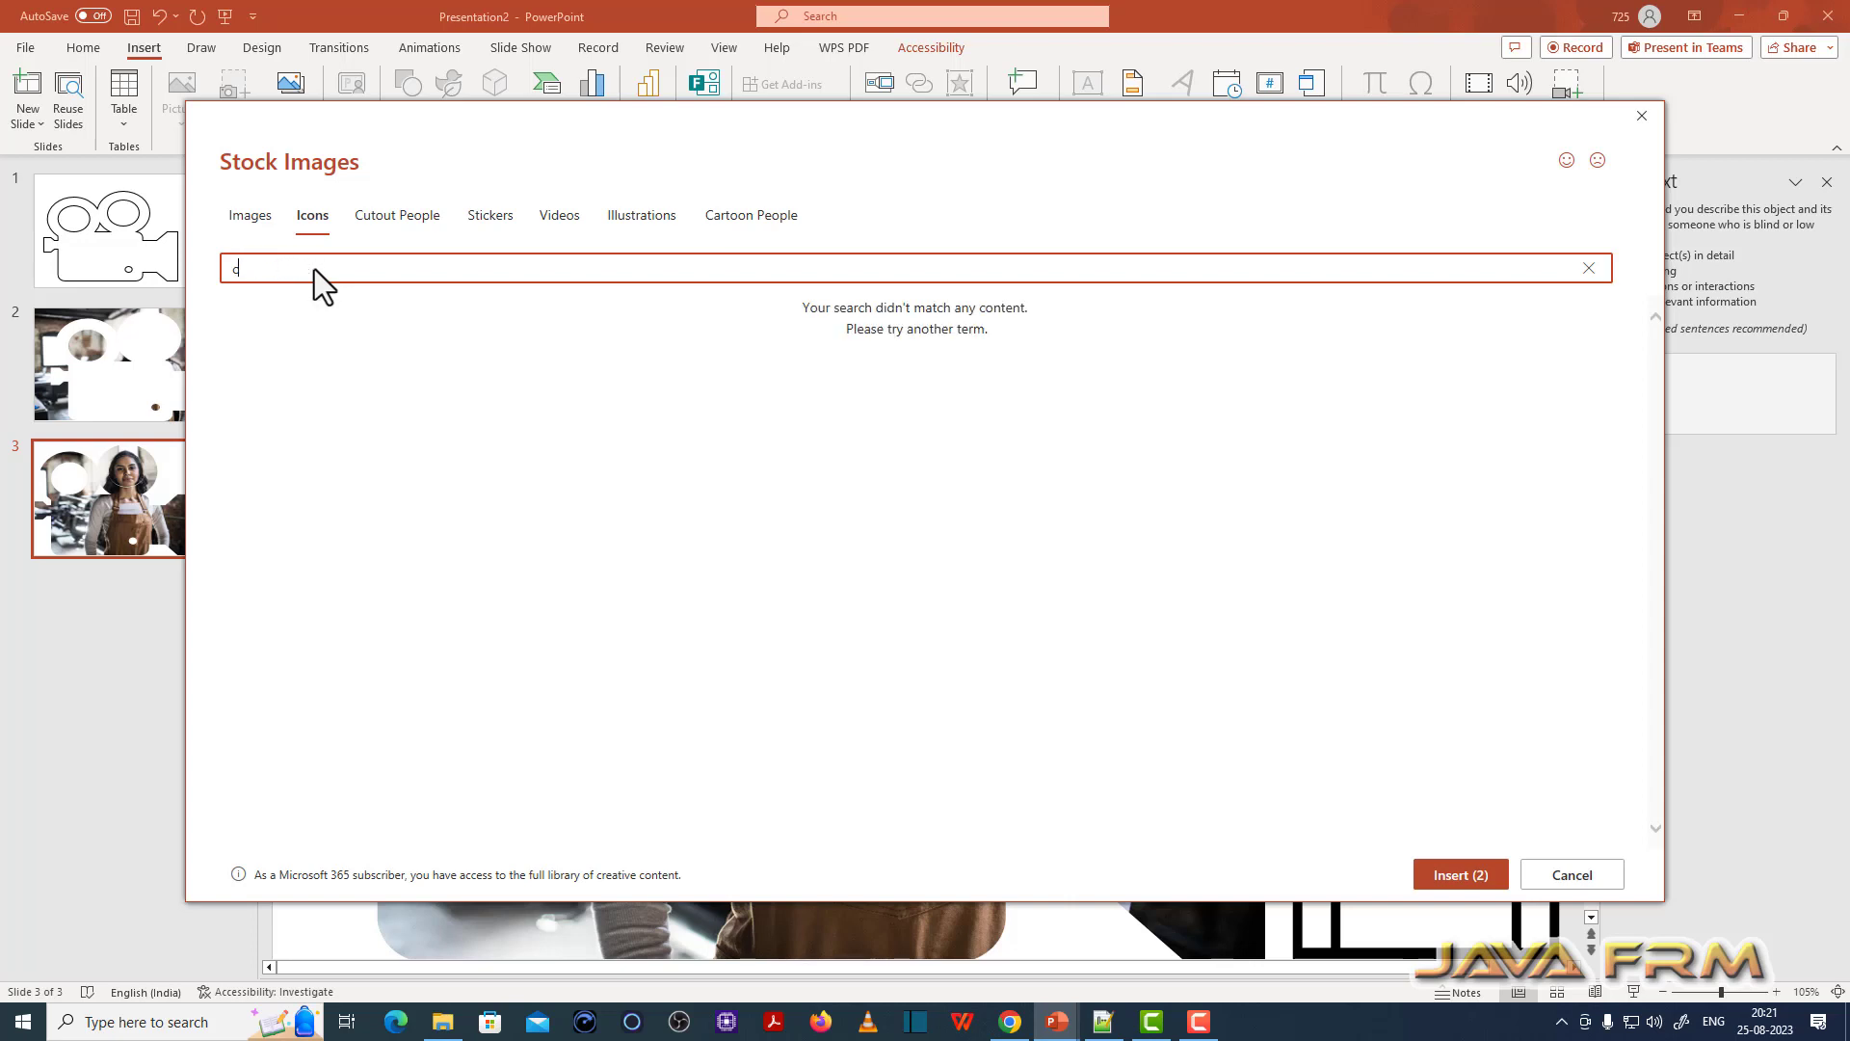
pyautogui.write('theat')
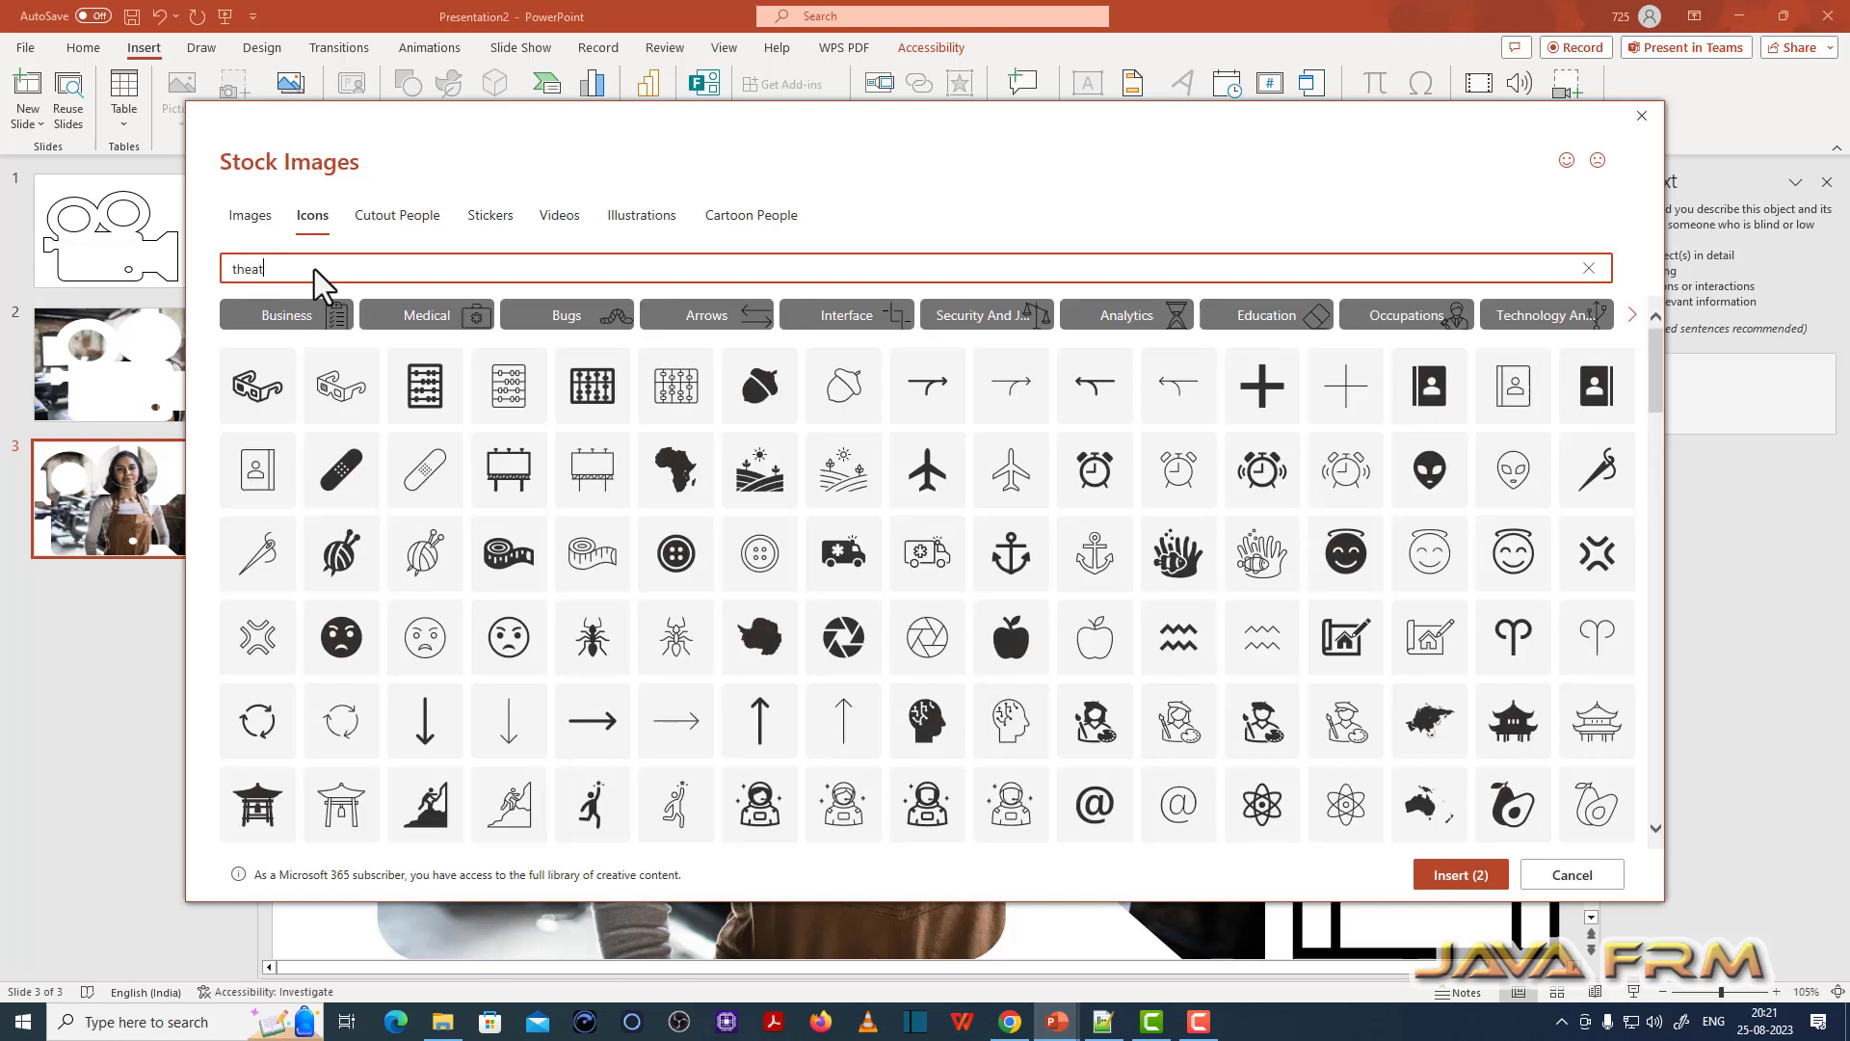
pyautogui.write('re')
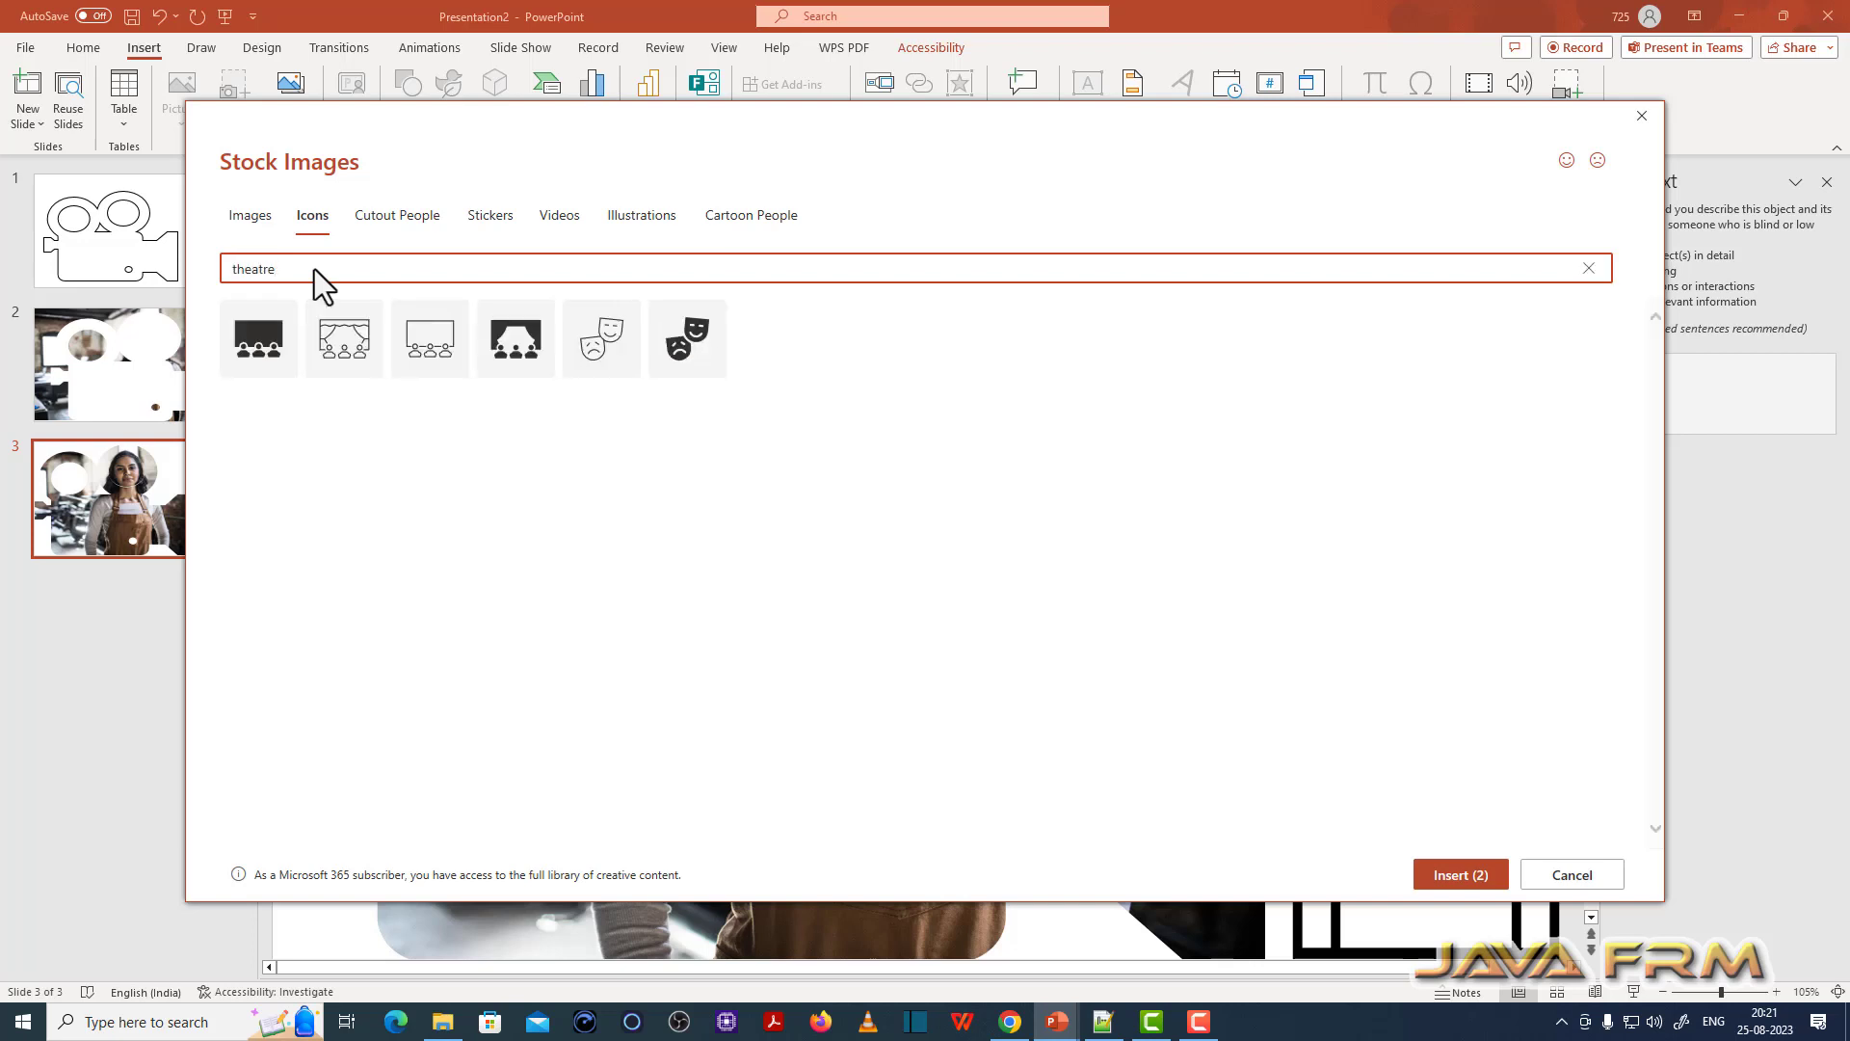
pyautogui.click(529, 364)
pyautogui.click(687, 362)
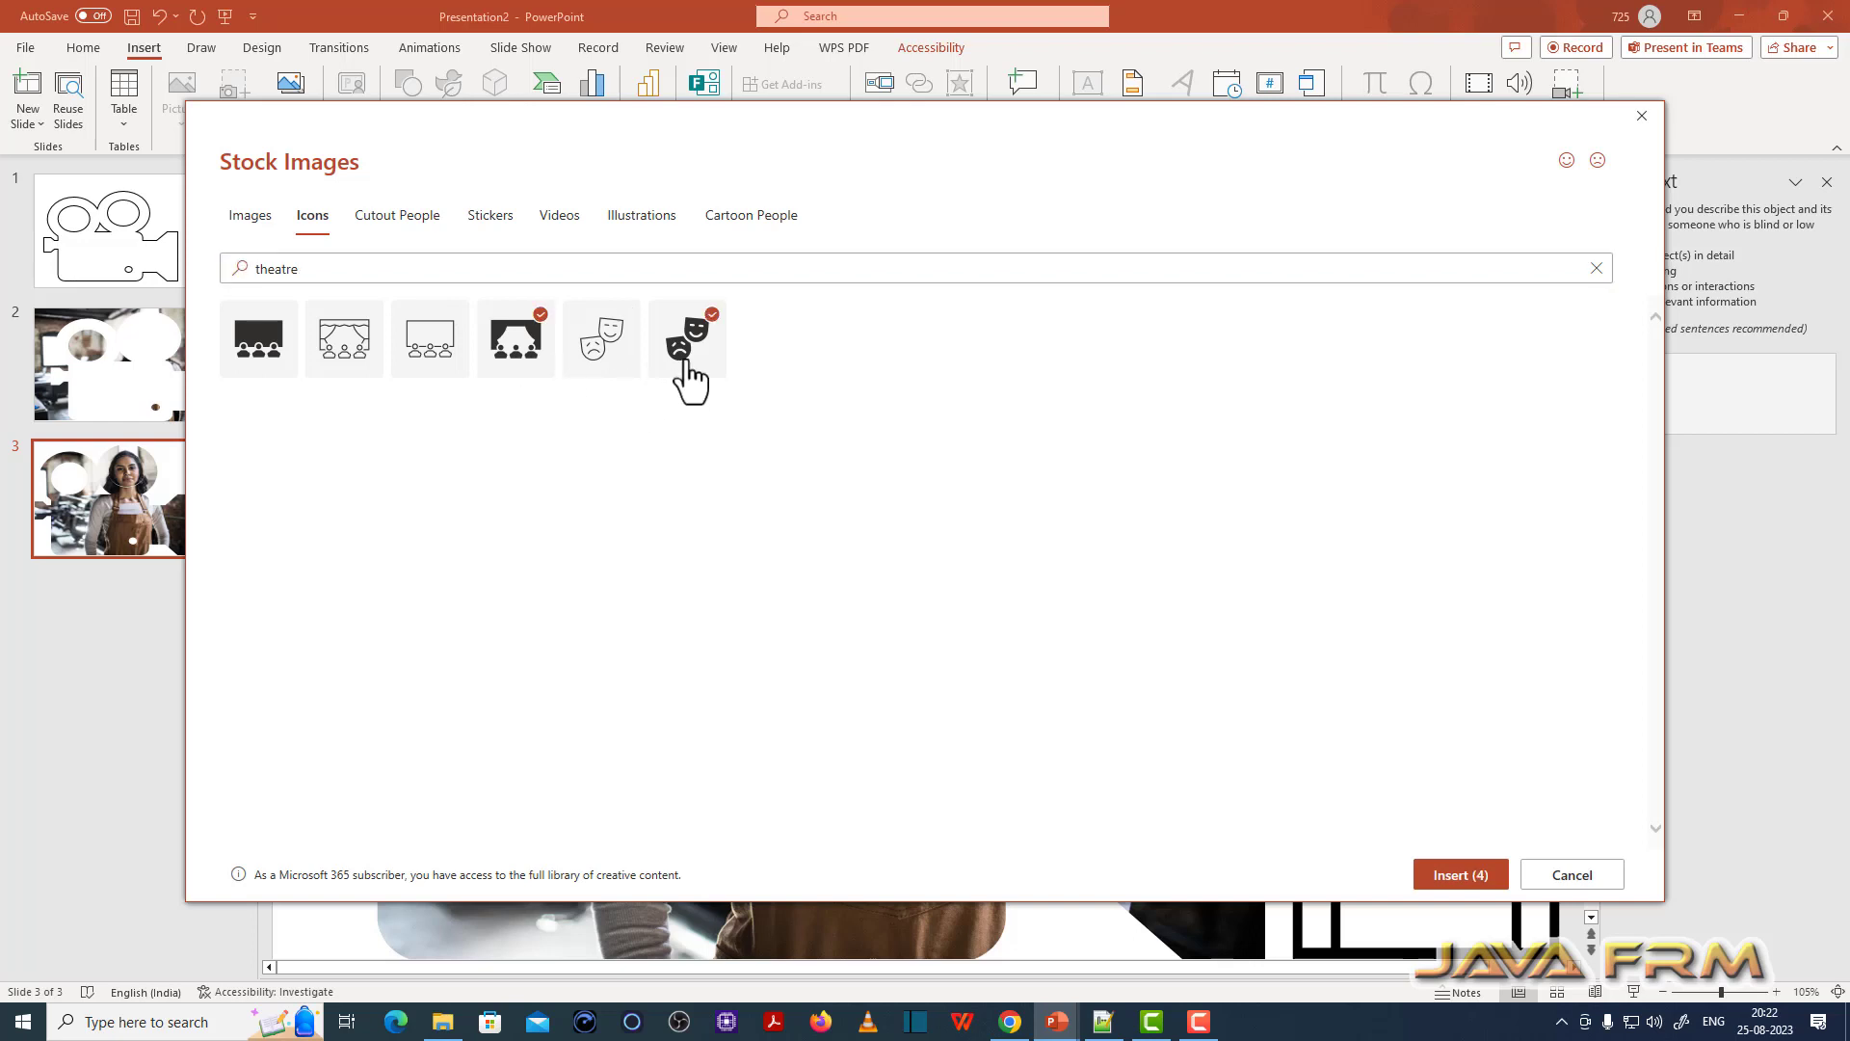
pyautogui.click(1460, 877)
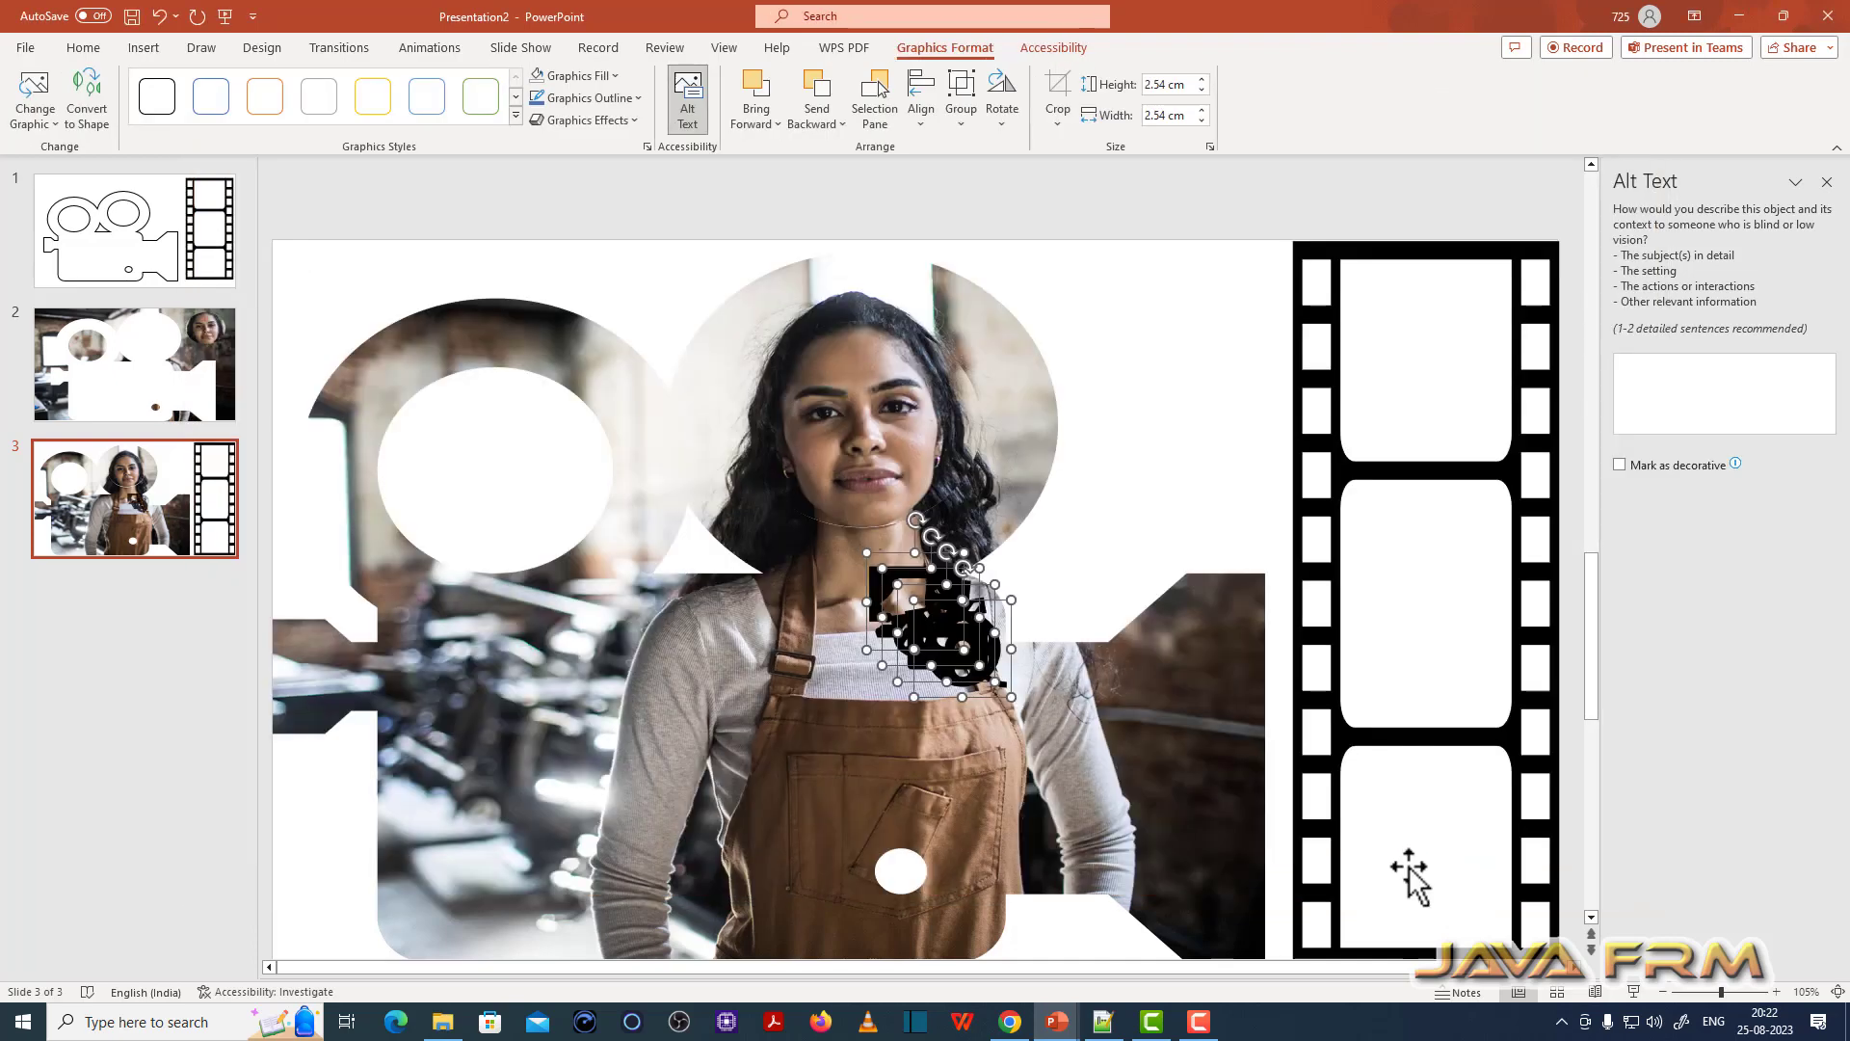
# Step: Place the clapperboard and reel in the top frame and the curtains and masks in the bottom frame, then widen the strip slightly left
pyautogui.moveTo(993, 646); pyautogui.dragTo(1484, 397)
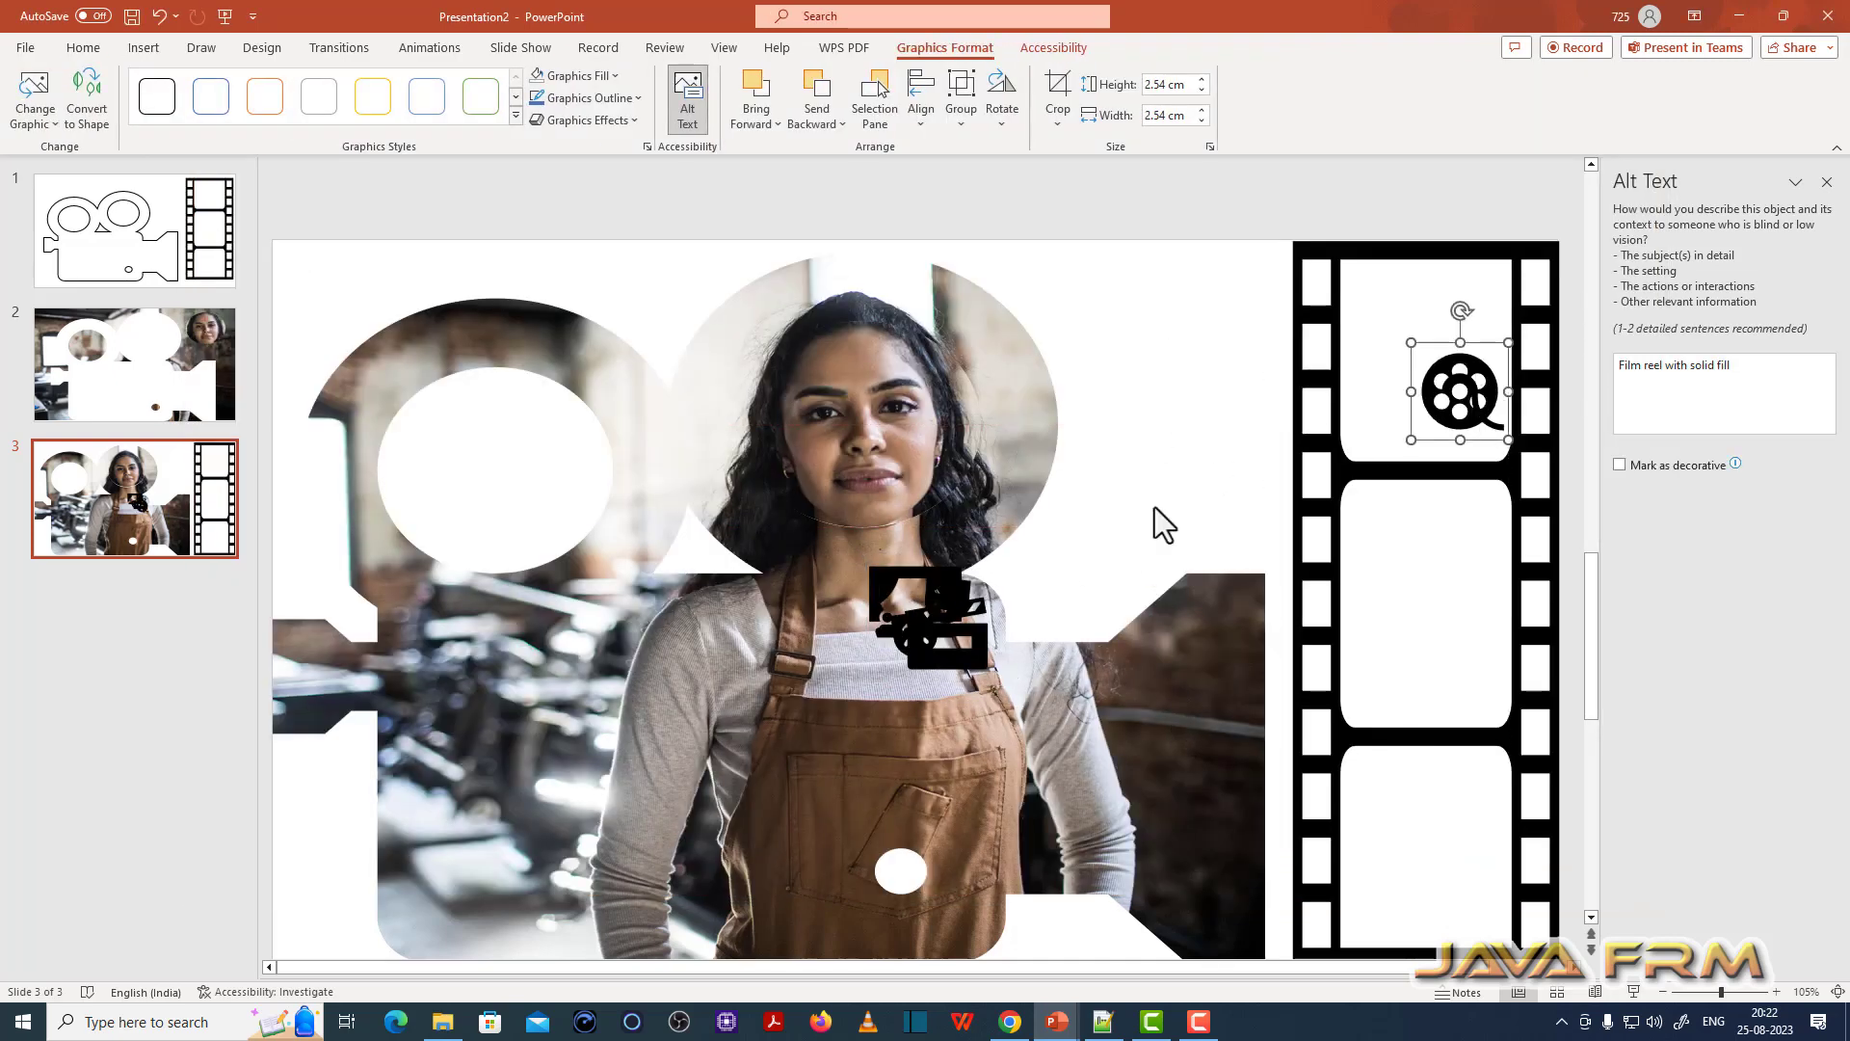
pyautogui.moveTo(964, 627)
pyautogui.mouseDown()
pyautogui.moveTo(1359, 475)
pyautogui.moveTo(1388, 306)
pyautogui.mouseUp()
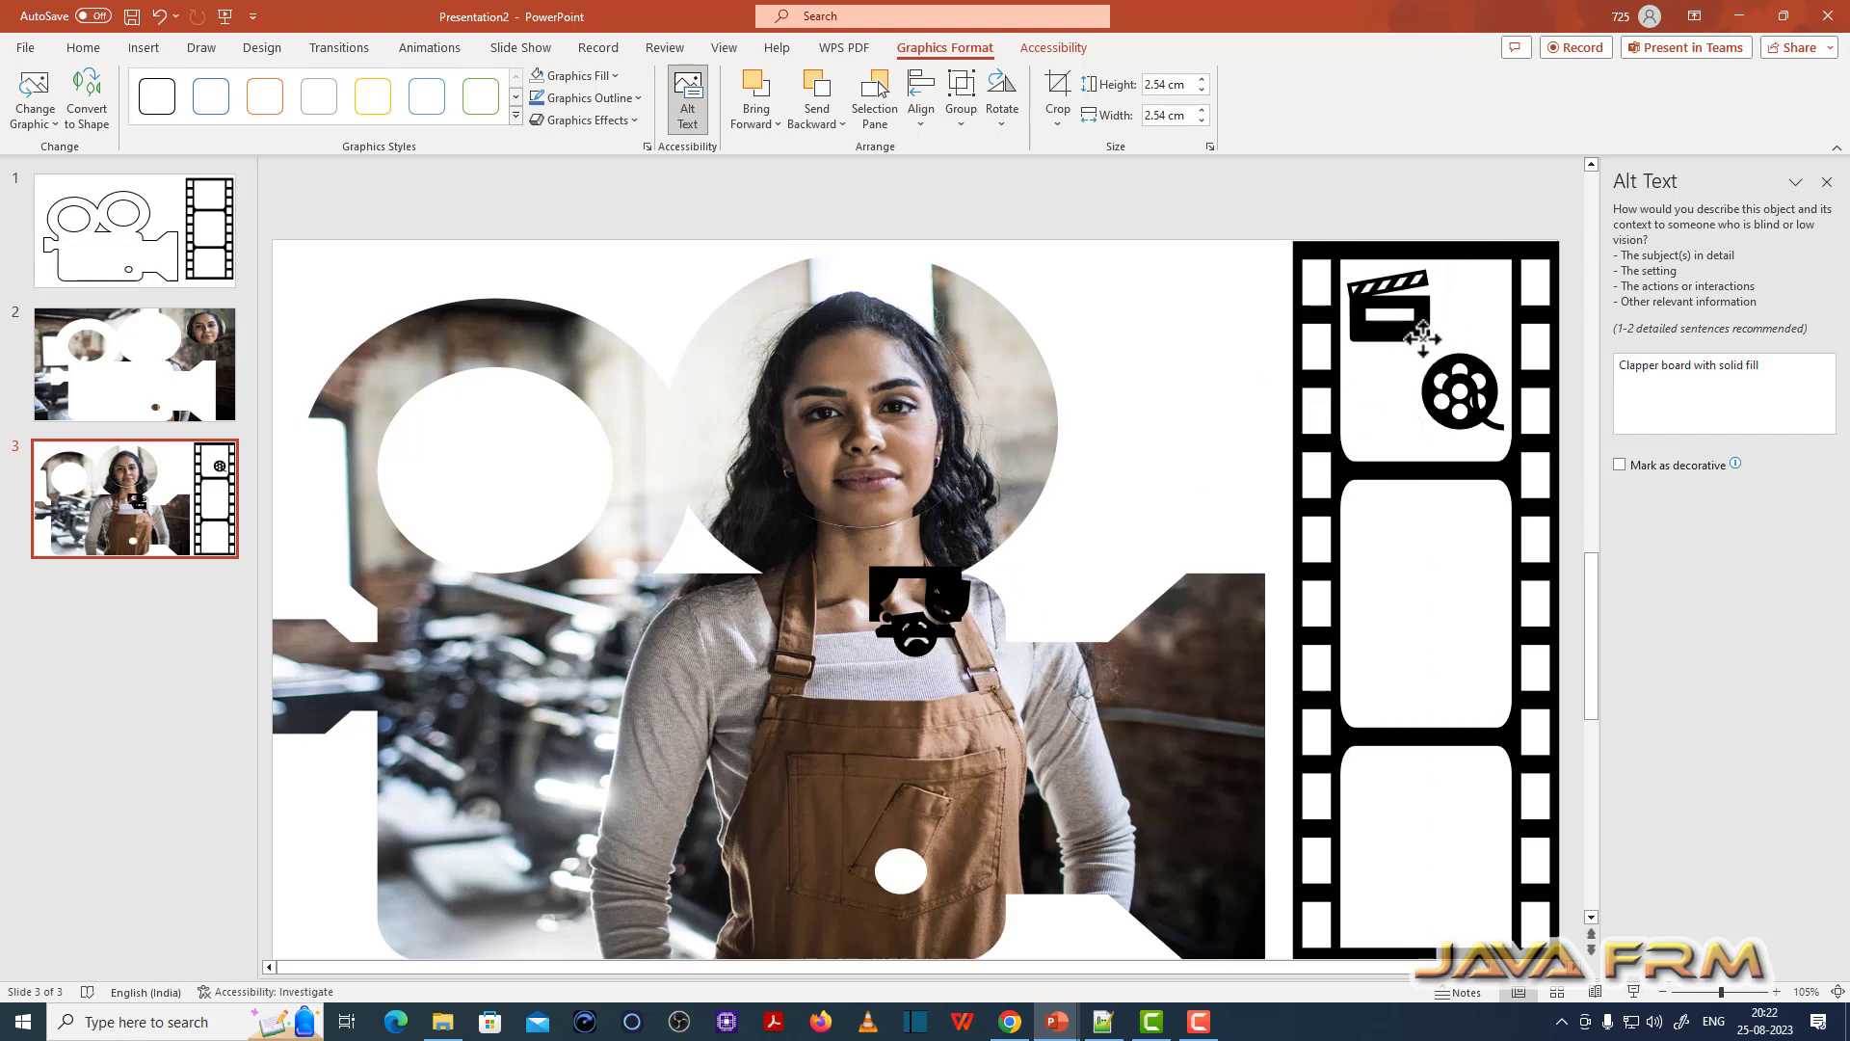
pyautogui.moveTo(916, 621); pyautogui.dragTo(1446, 908)
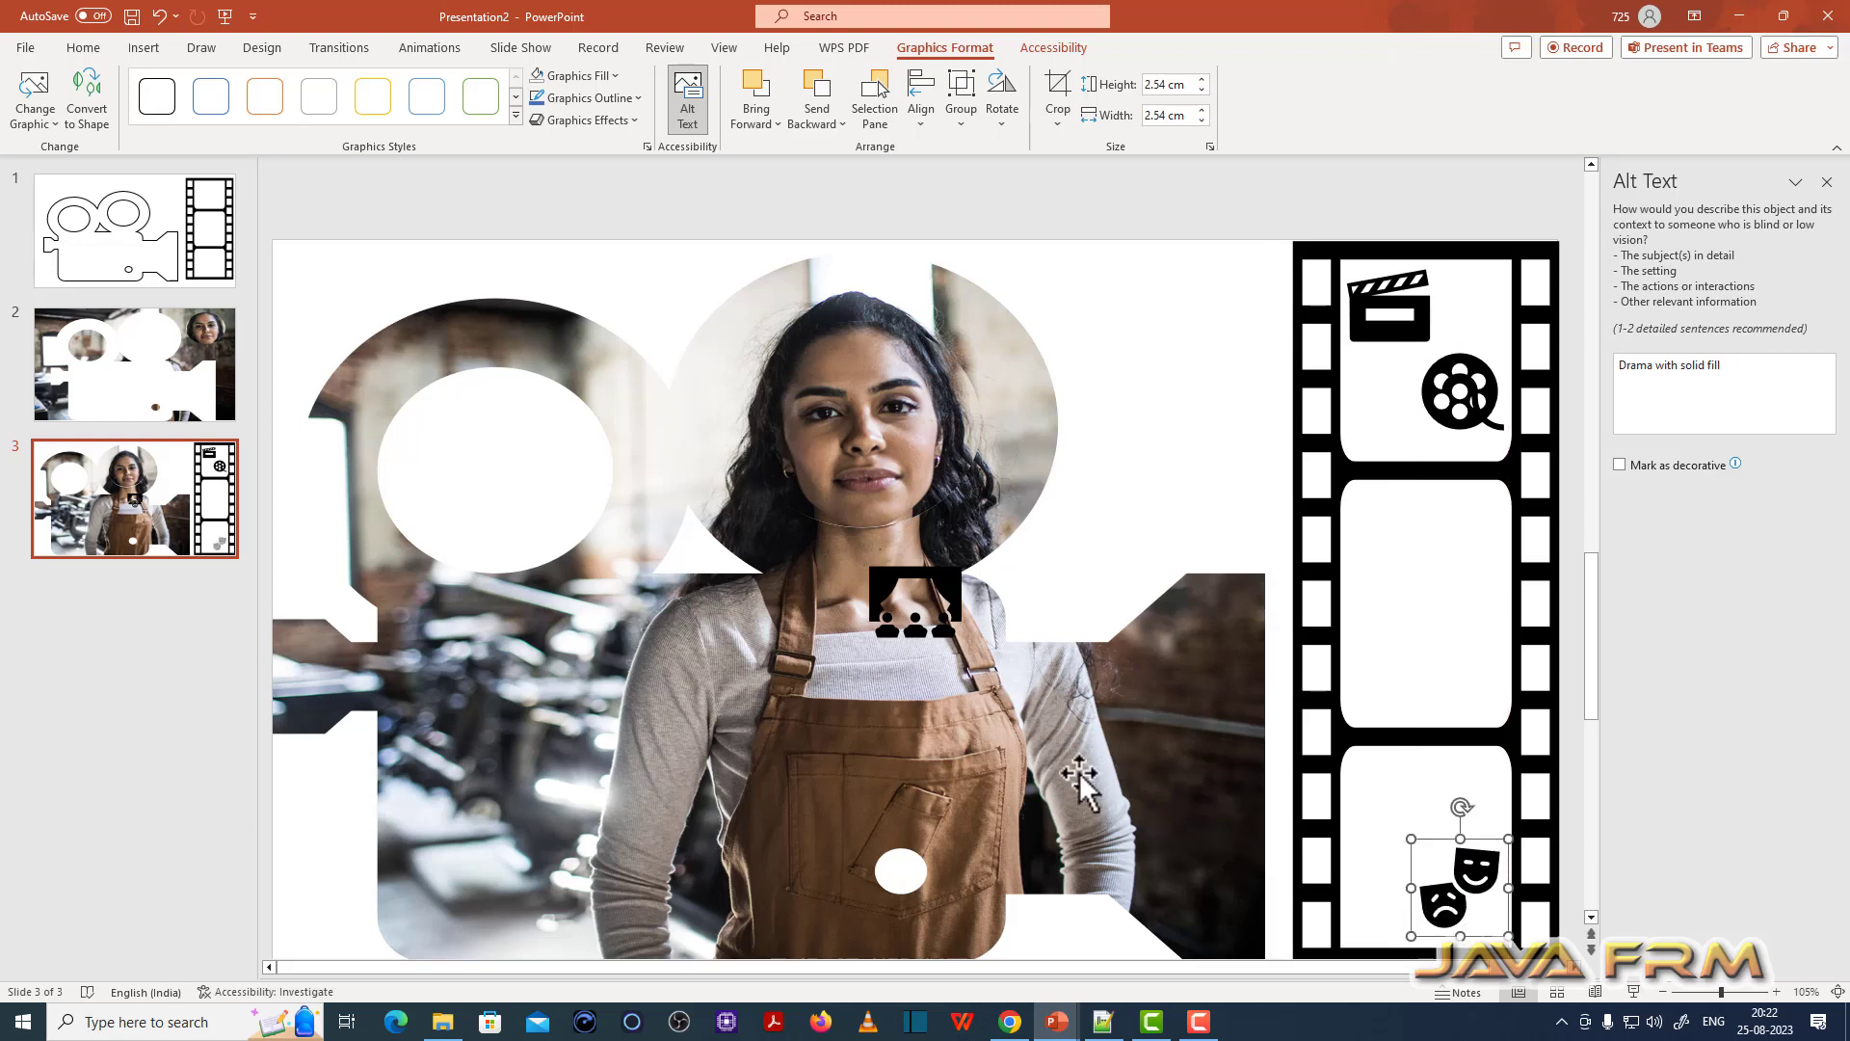
pyautogui.moveTo(943, 621); pyautogui.dragTo(1435, 815)
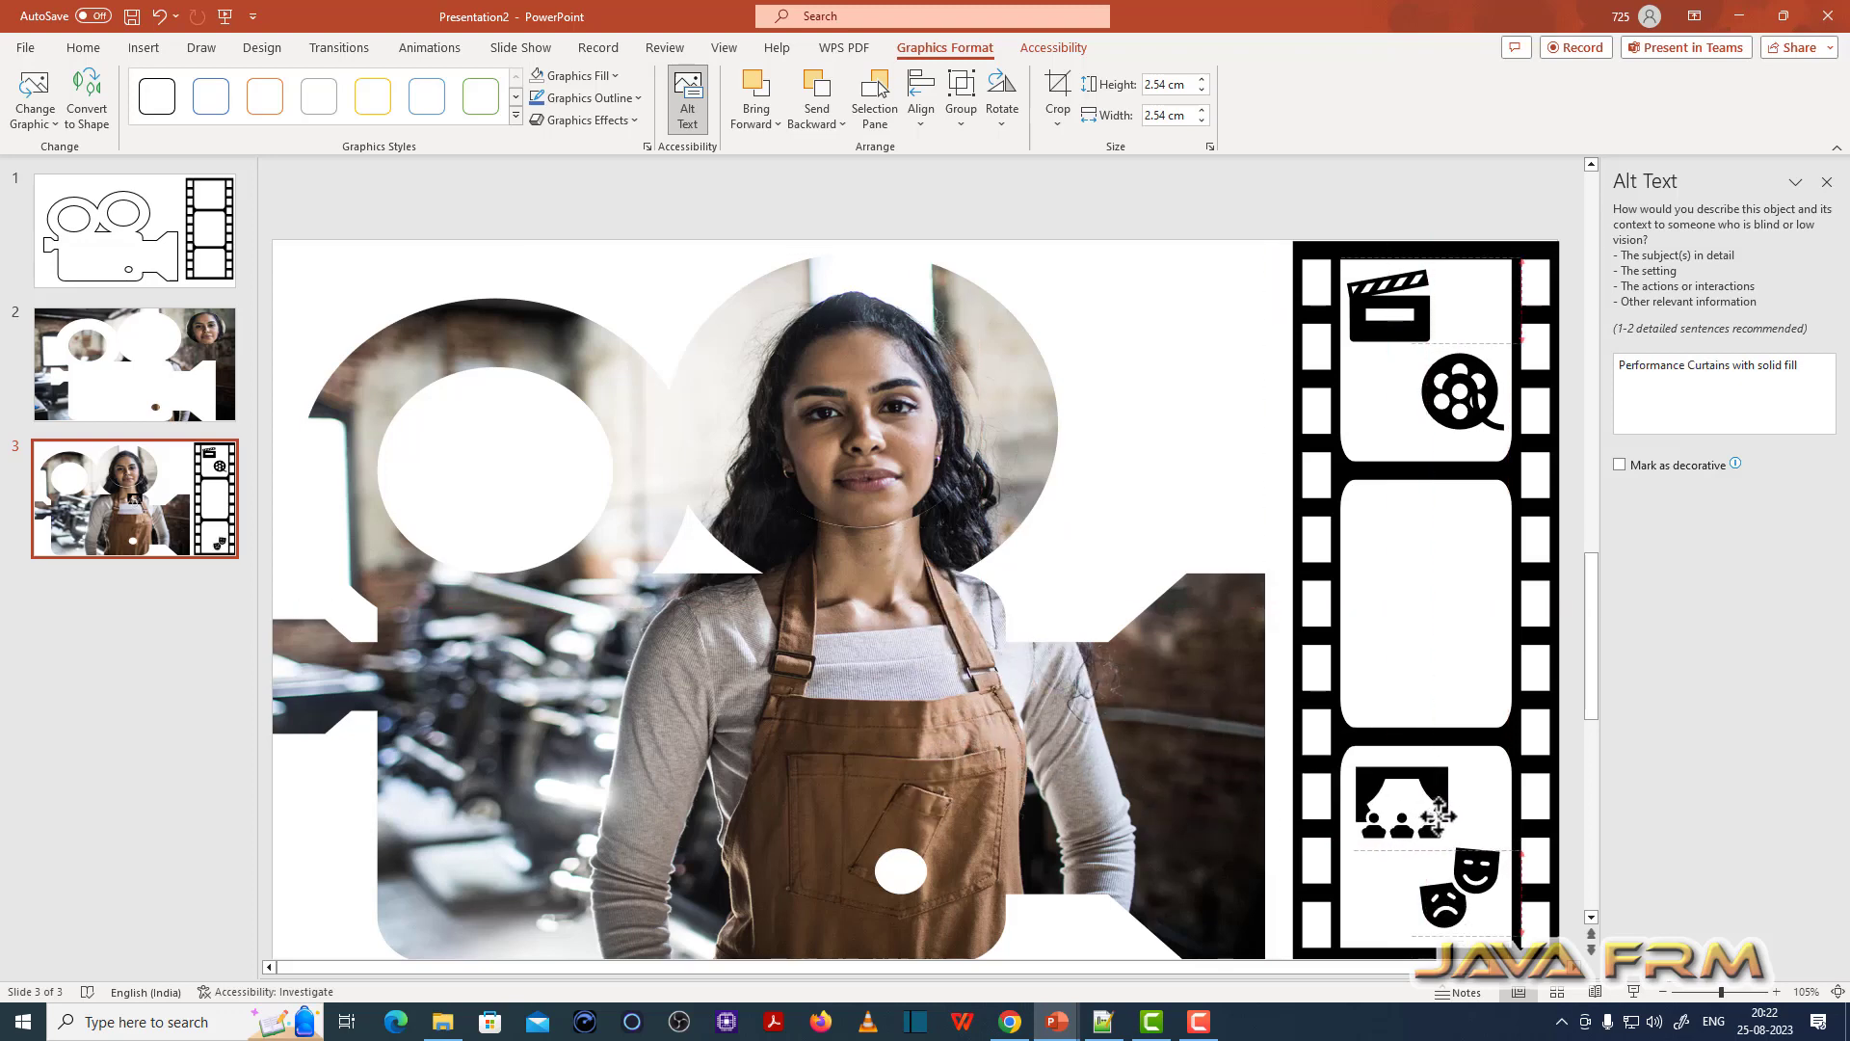
pyautogui.click(1310, 605)
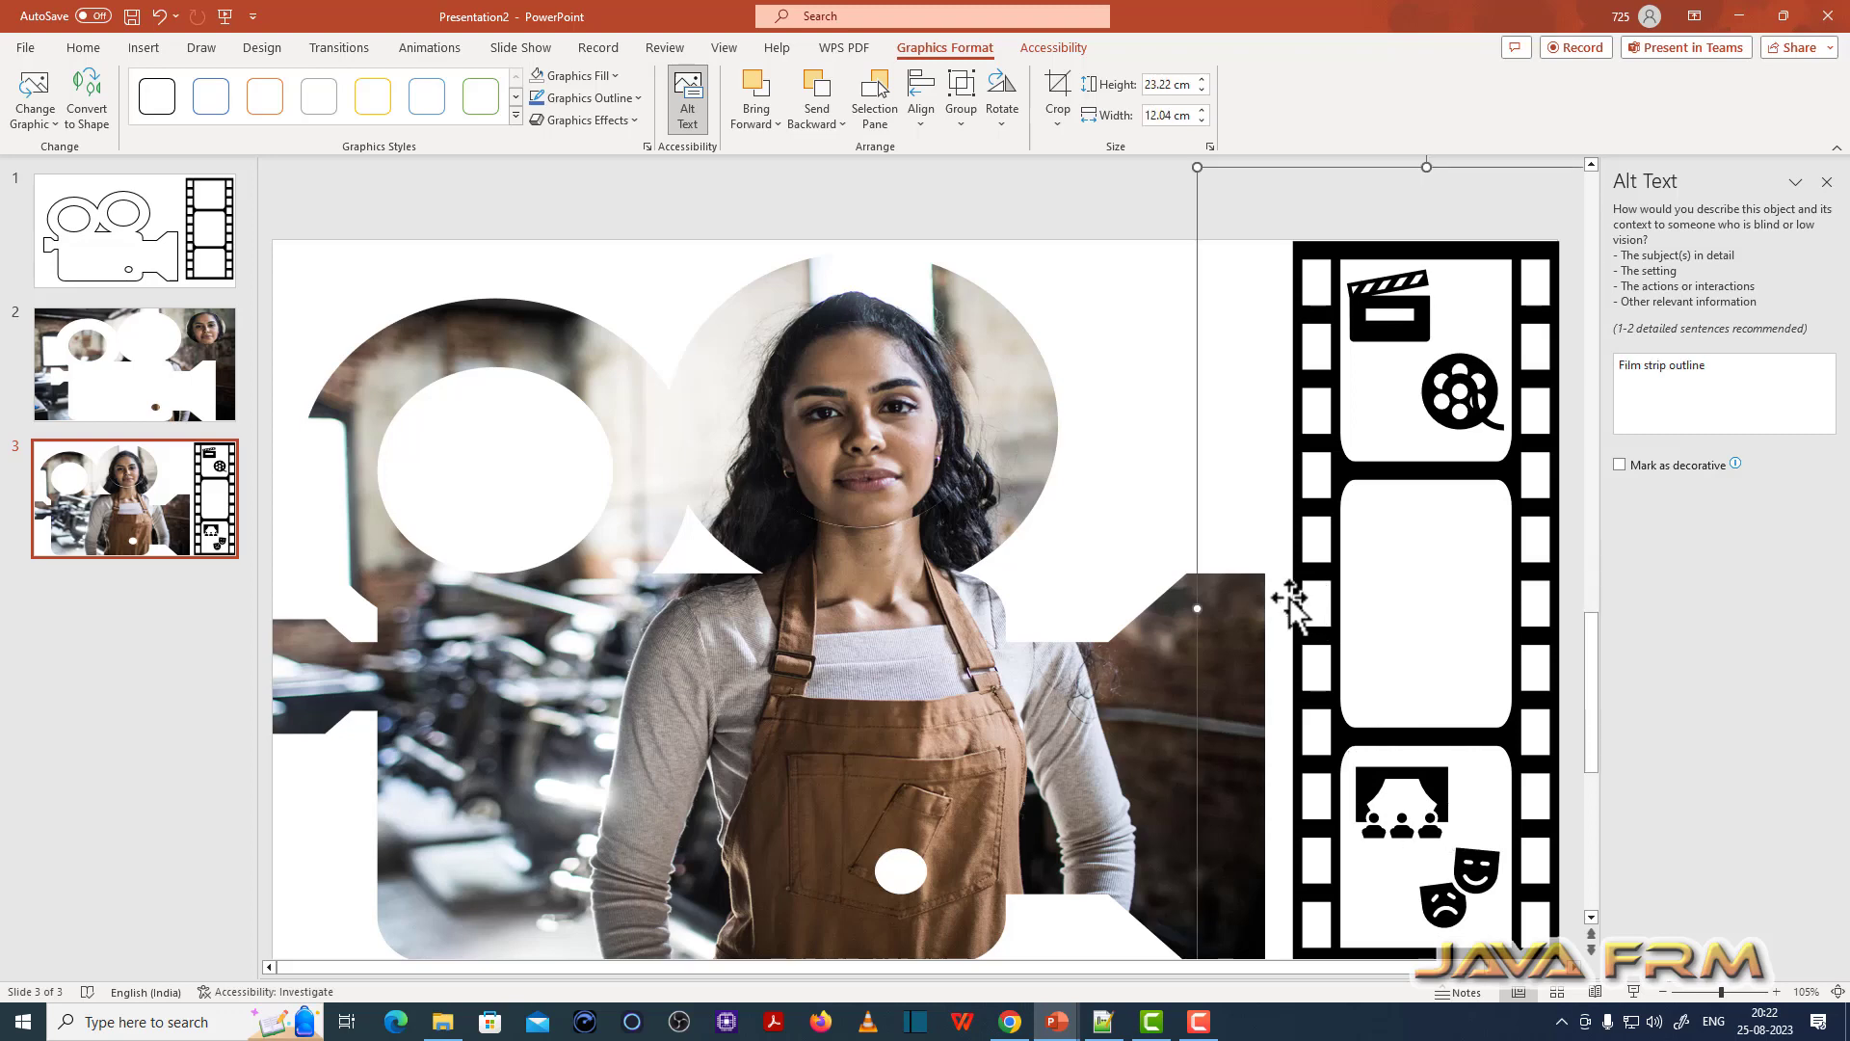
pyautogui.moveTo(1198, 609); pyautogui.dragTo(1182, 611)
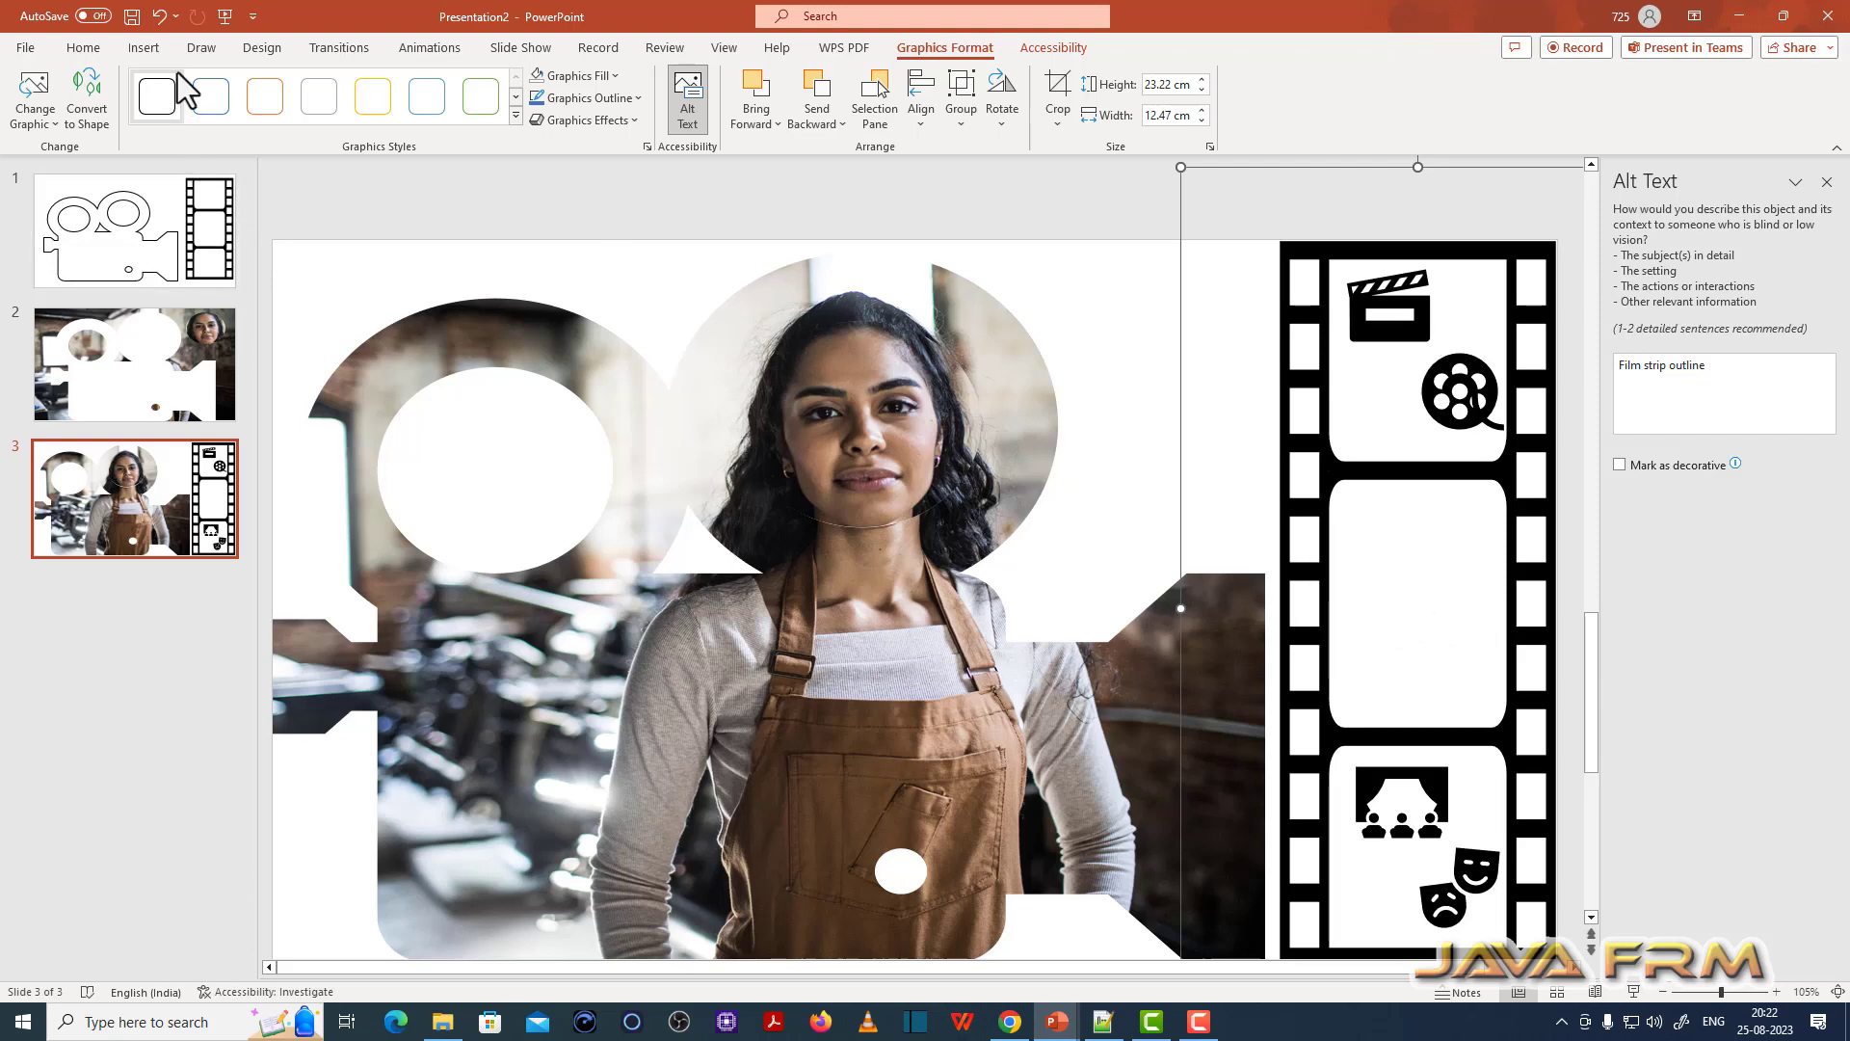
# Step: Draw a text box in the middle film frame reading 'JavaFRM' and 'Studios' on two lines, then select the text
pyautogui.click(143, 48)
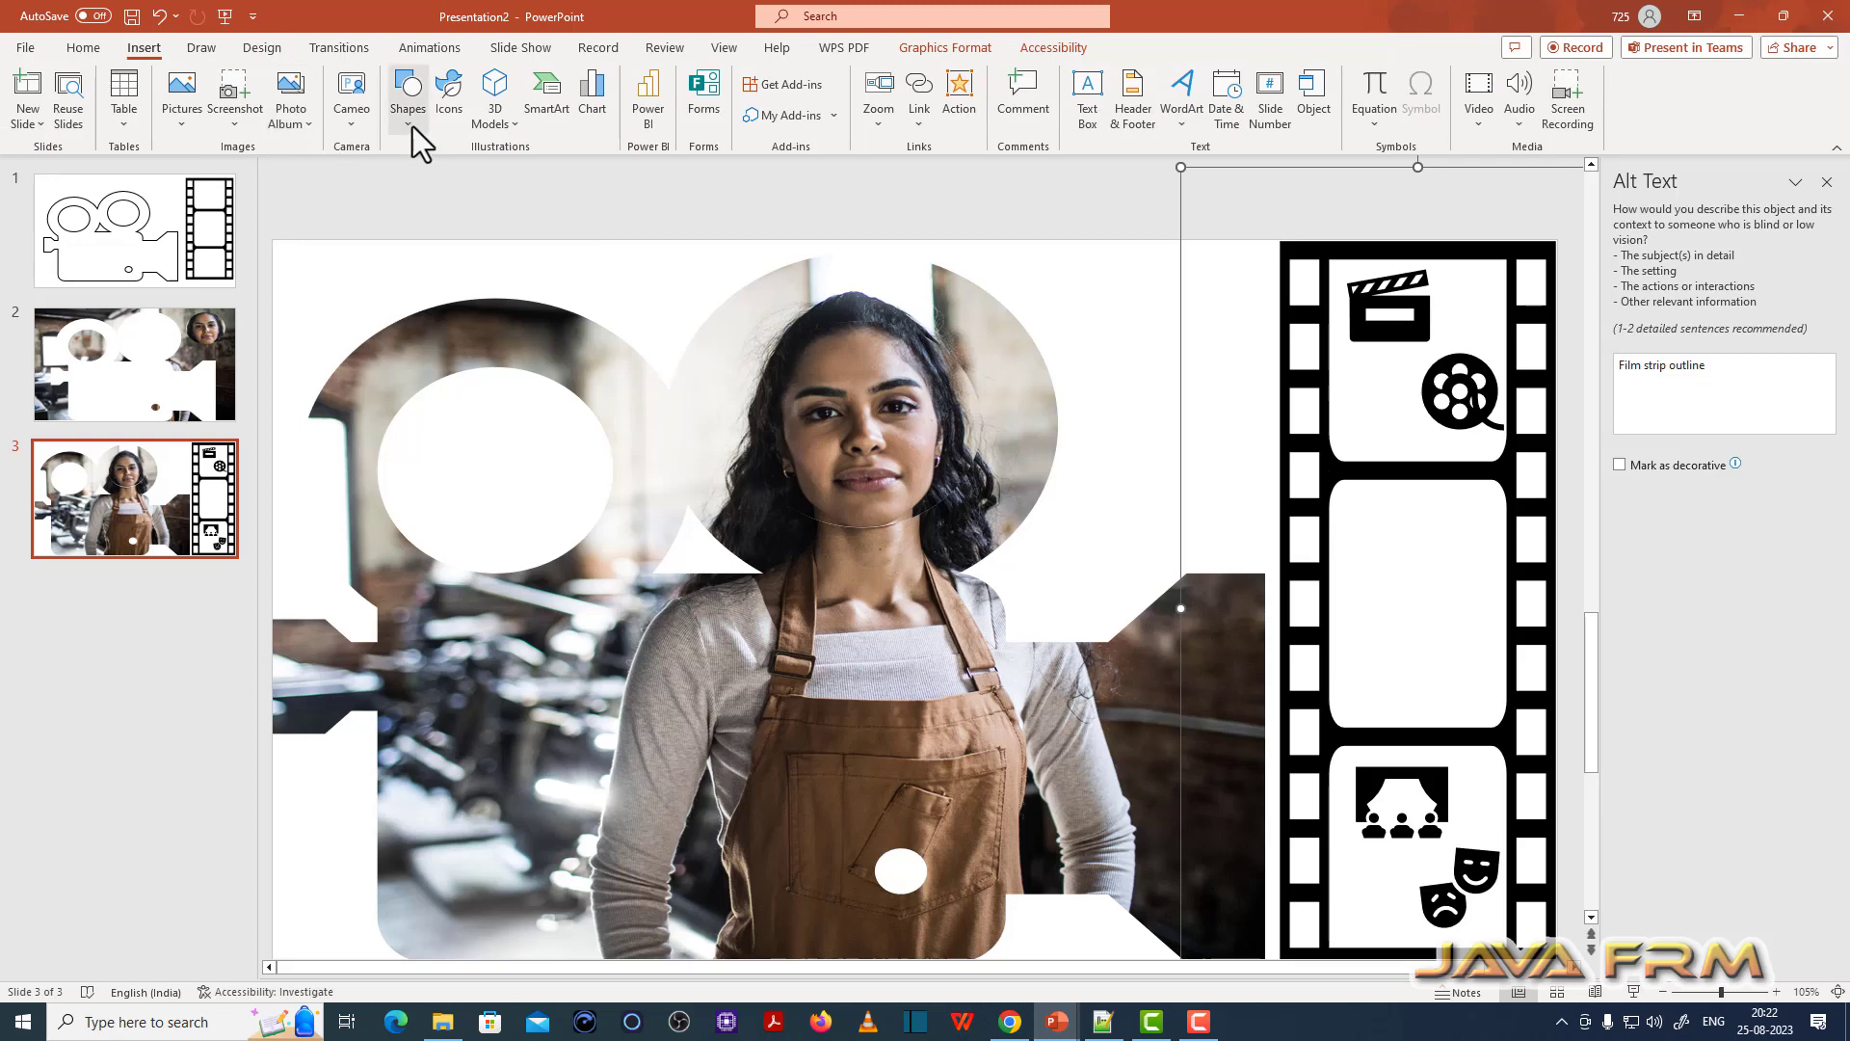
pyautogui.click(411, 124)
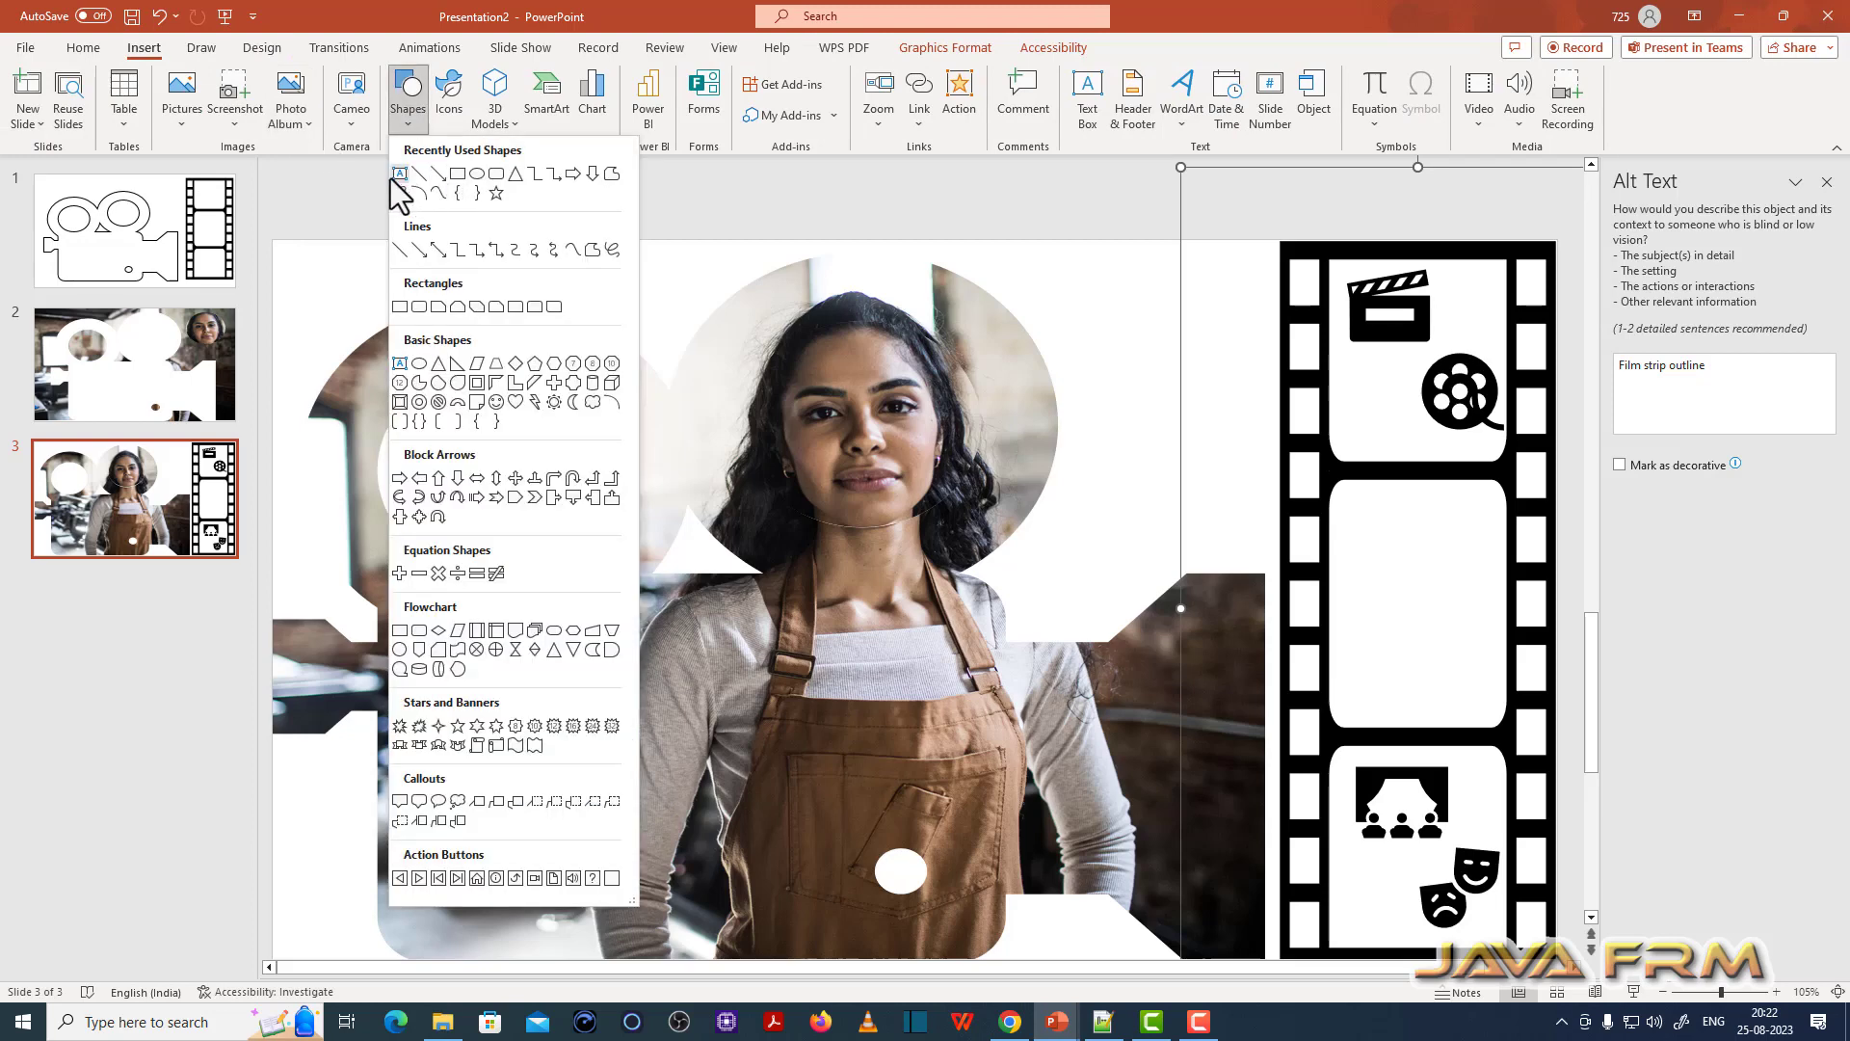
pyautogui.click(399, 174)
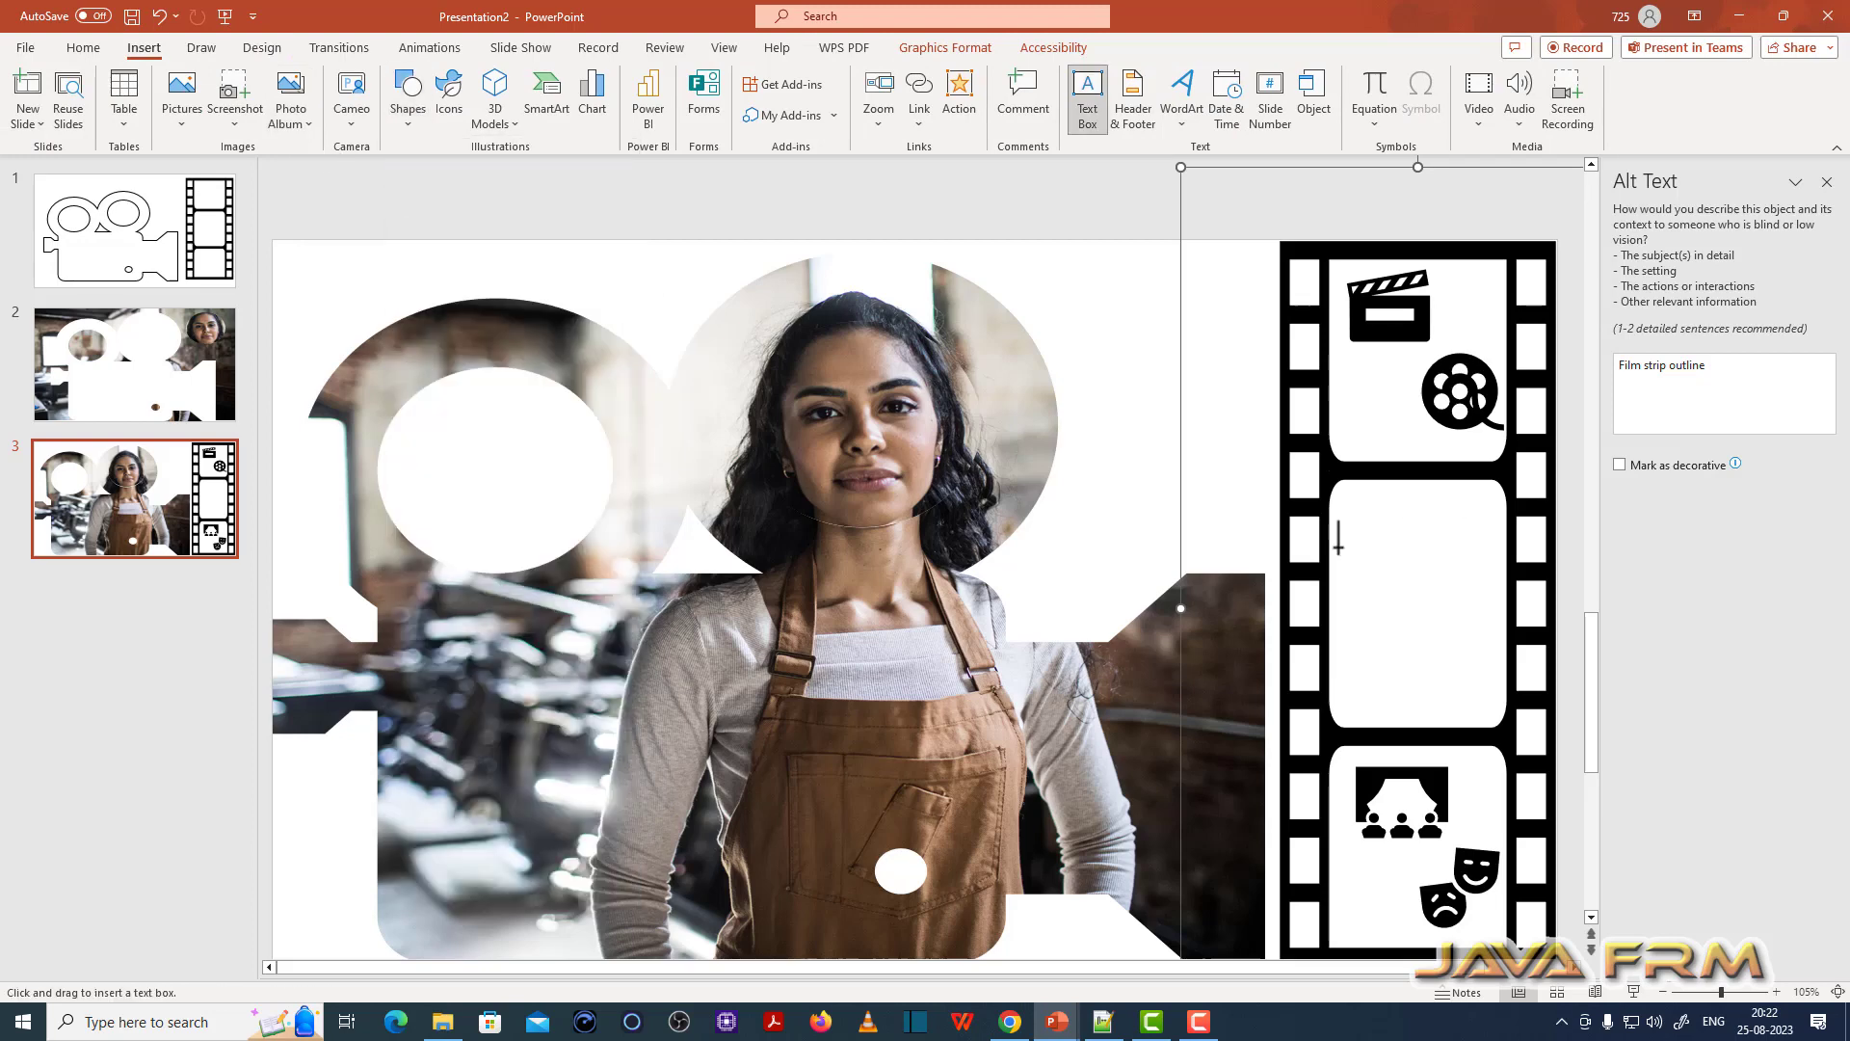
pyautogui.moveTo(1354, 548)
pyautogui.mouseDown()
pyautogui.moveTo(1492, 690)
pyautogui.moveTo(1500, 675)
pyautogui.mouseUp()
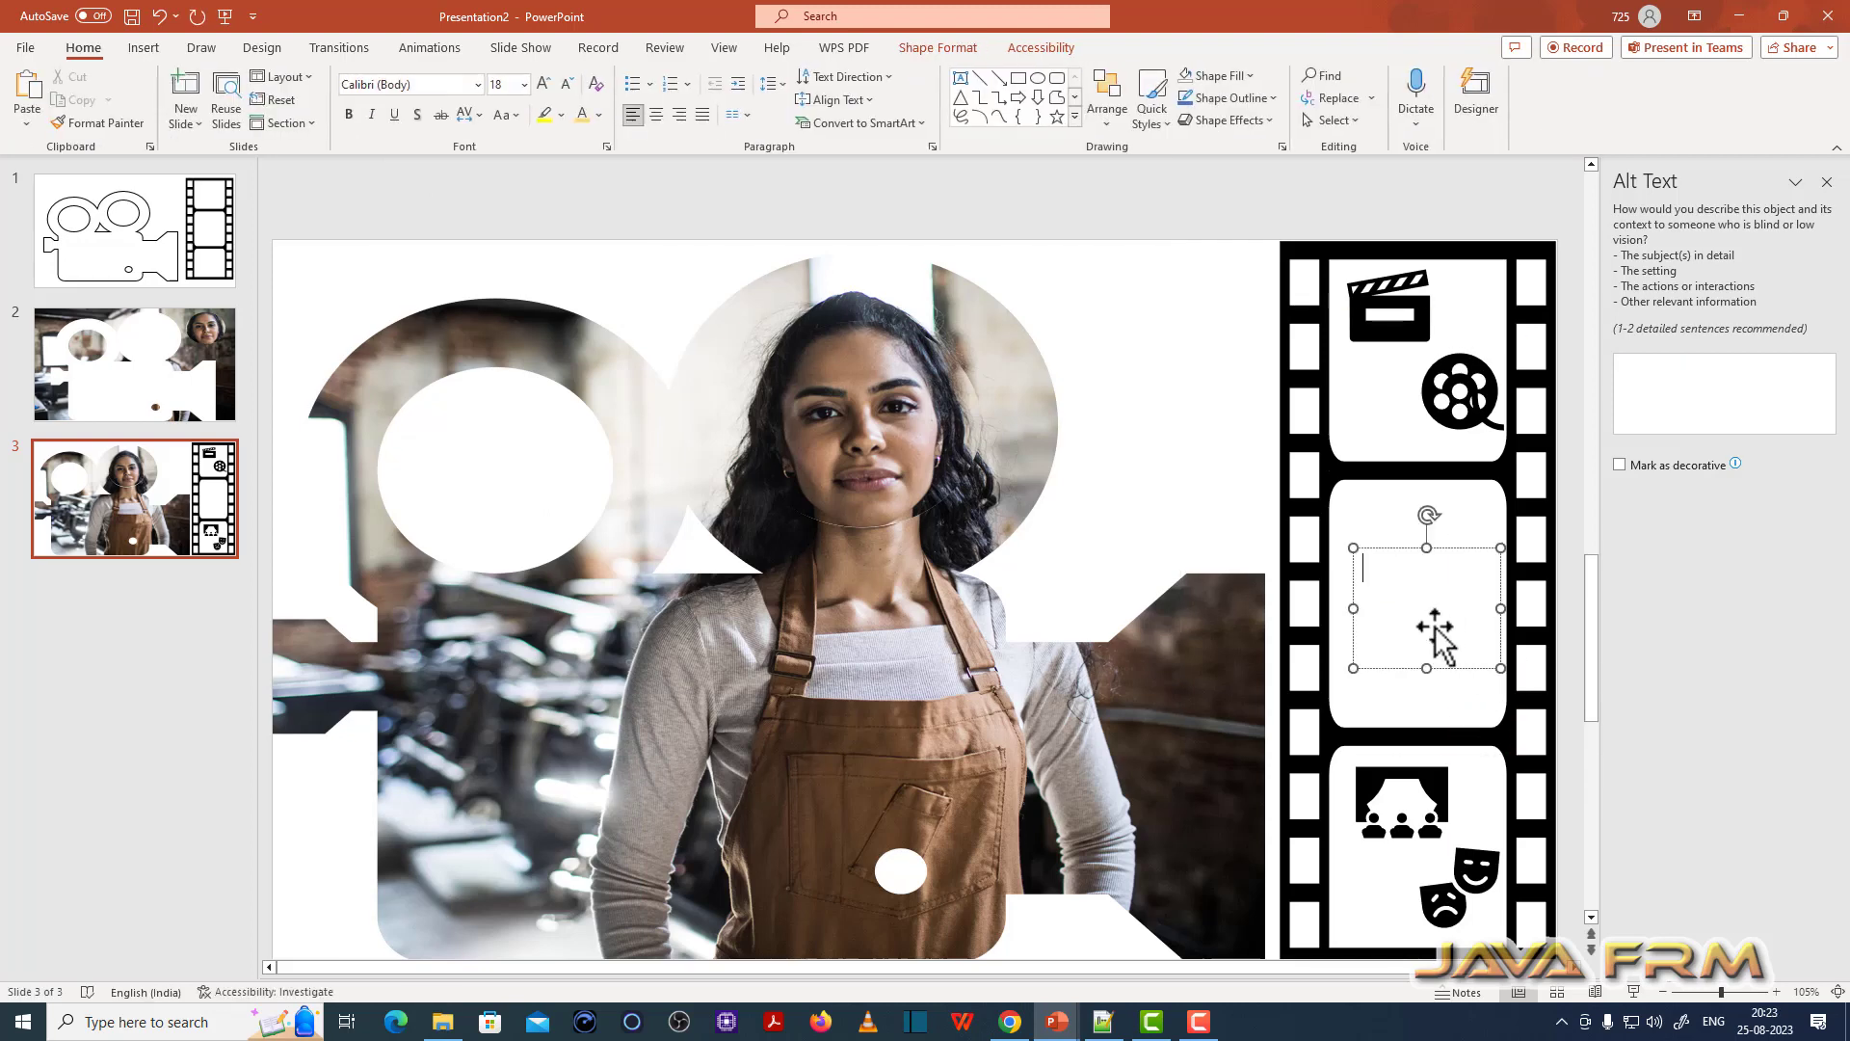
pyautogui.write('J')
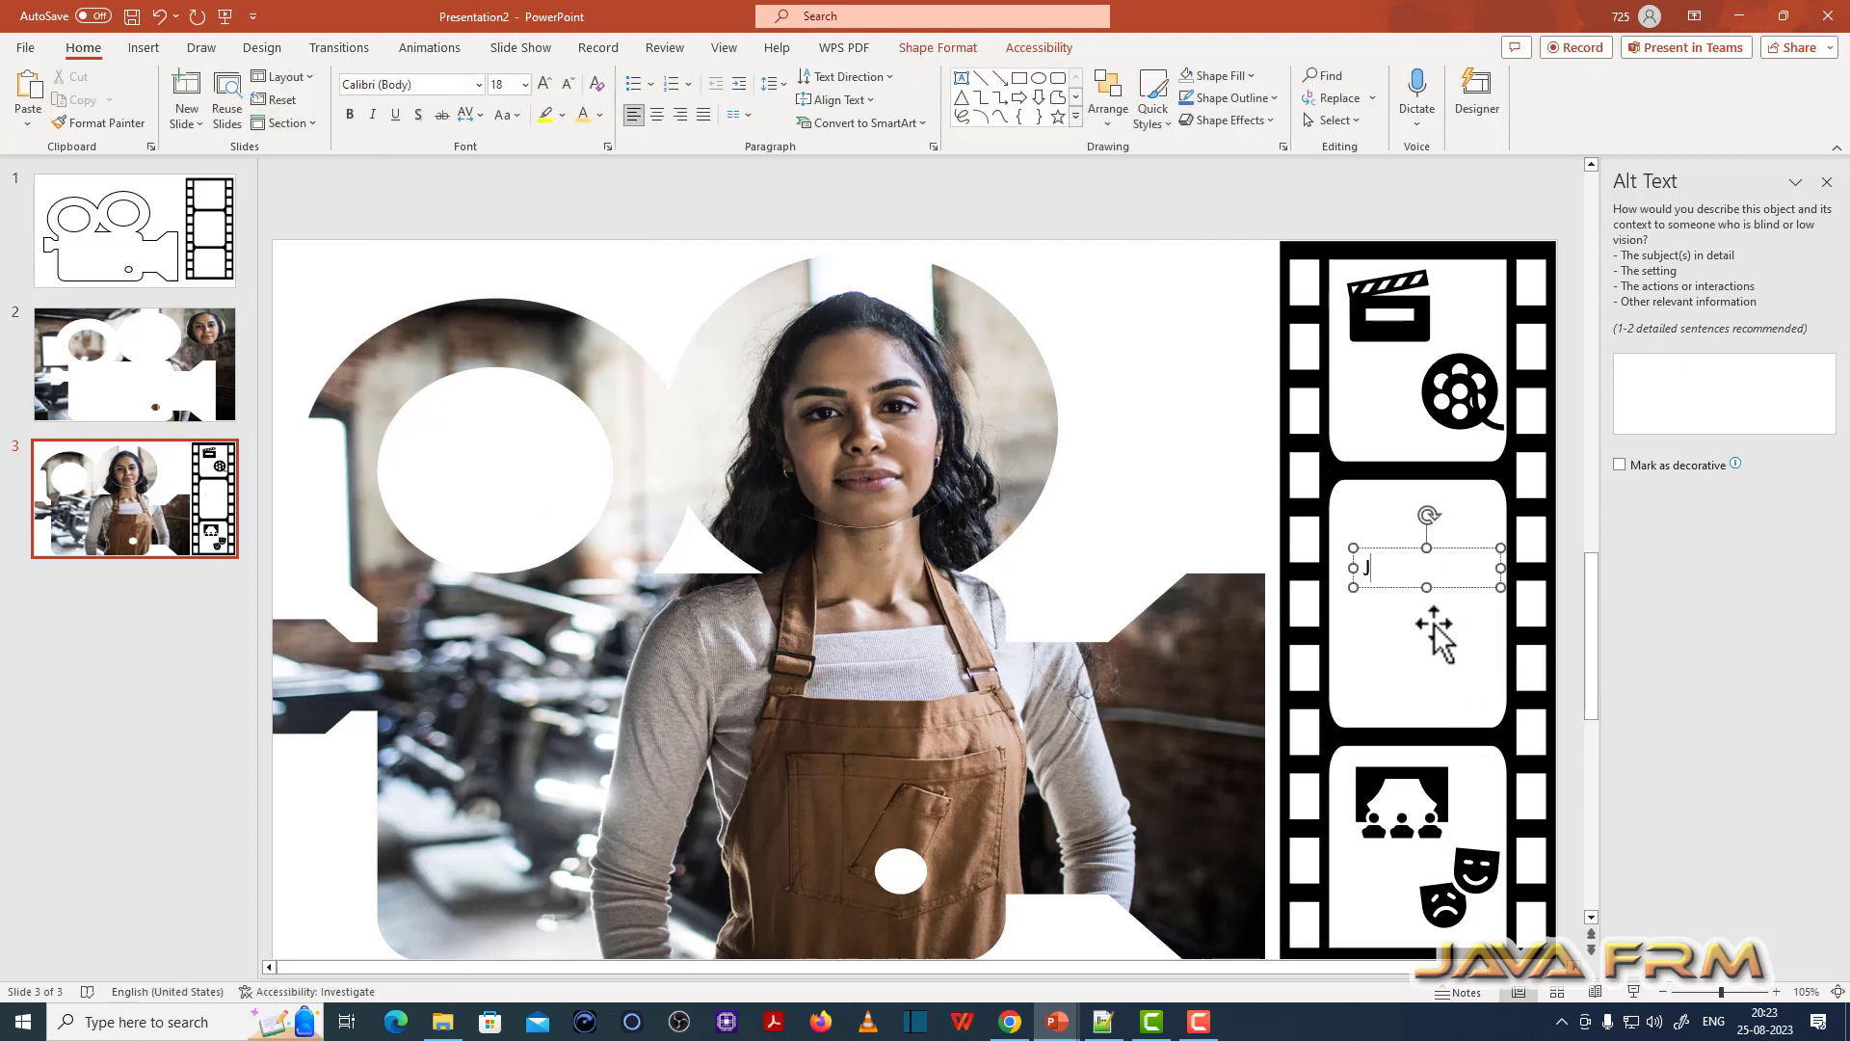
pyautogui.write('avaF')
pyautogui.write('RM')
pyautogui.press('Return')
pyautogui.write('Studios')
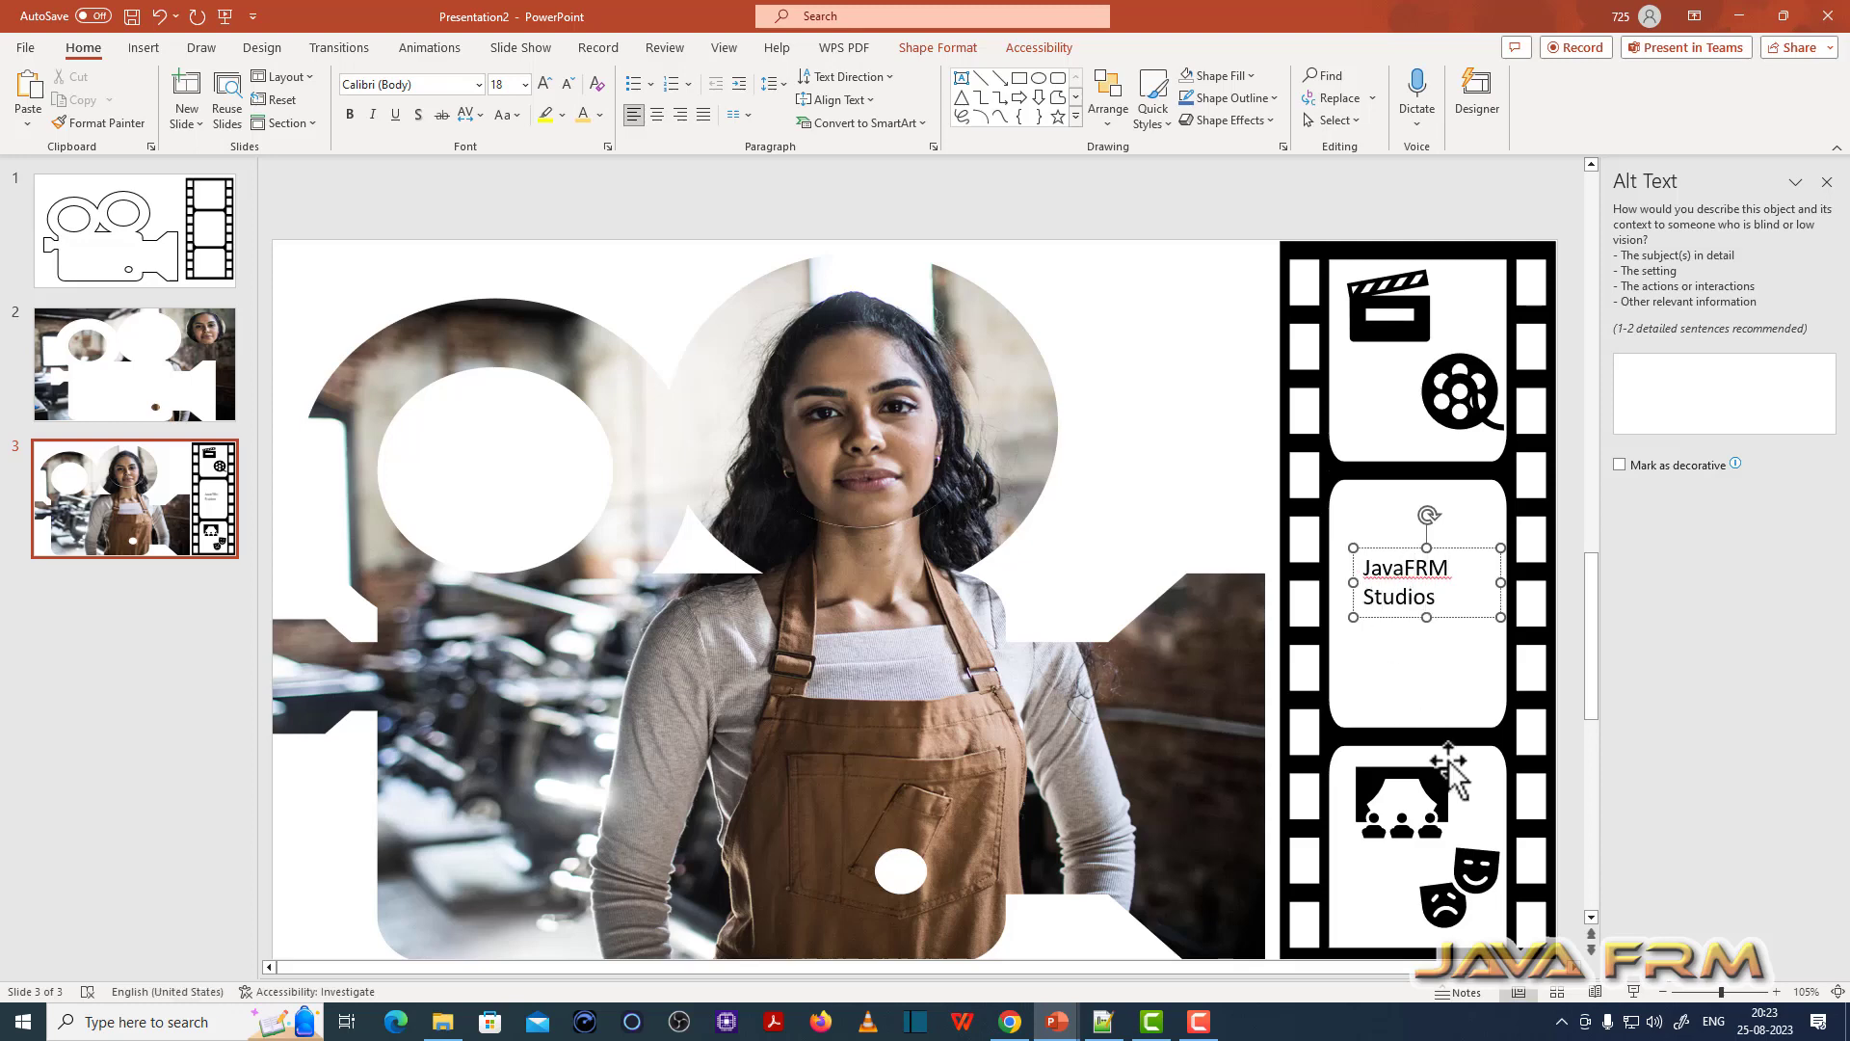
pyautogui.click(1436, 665)
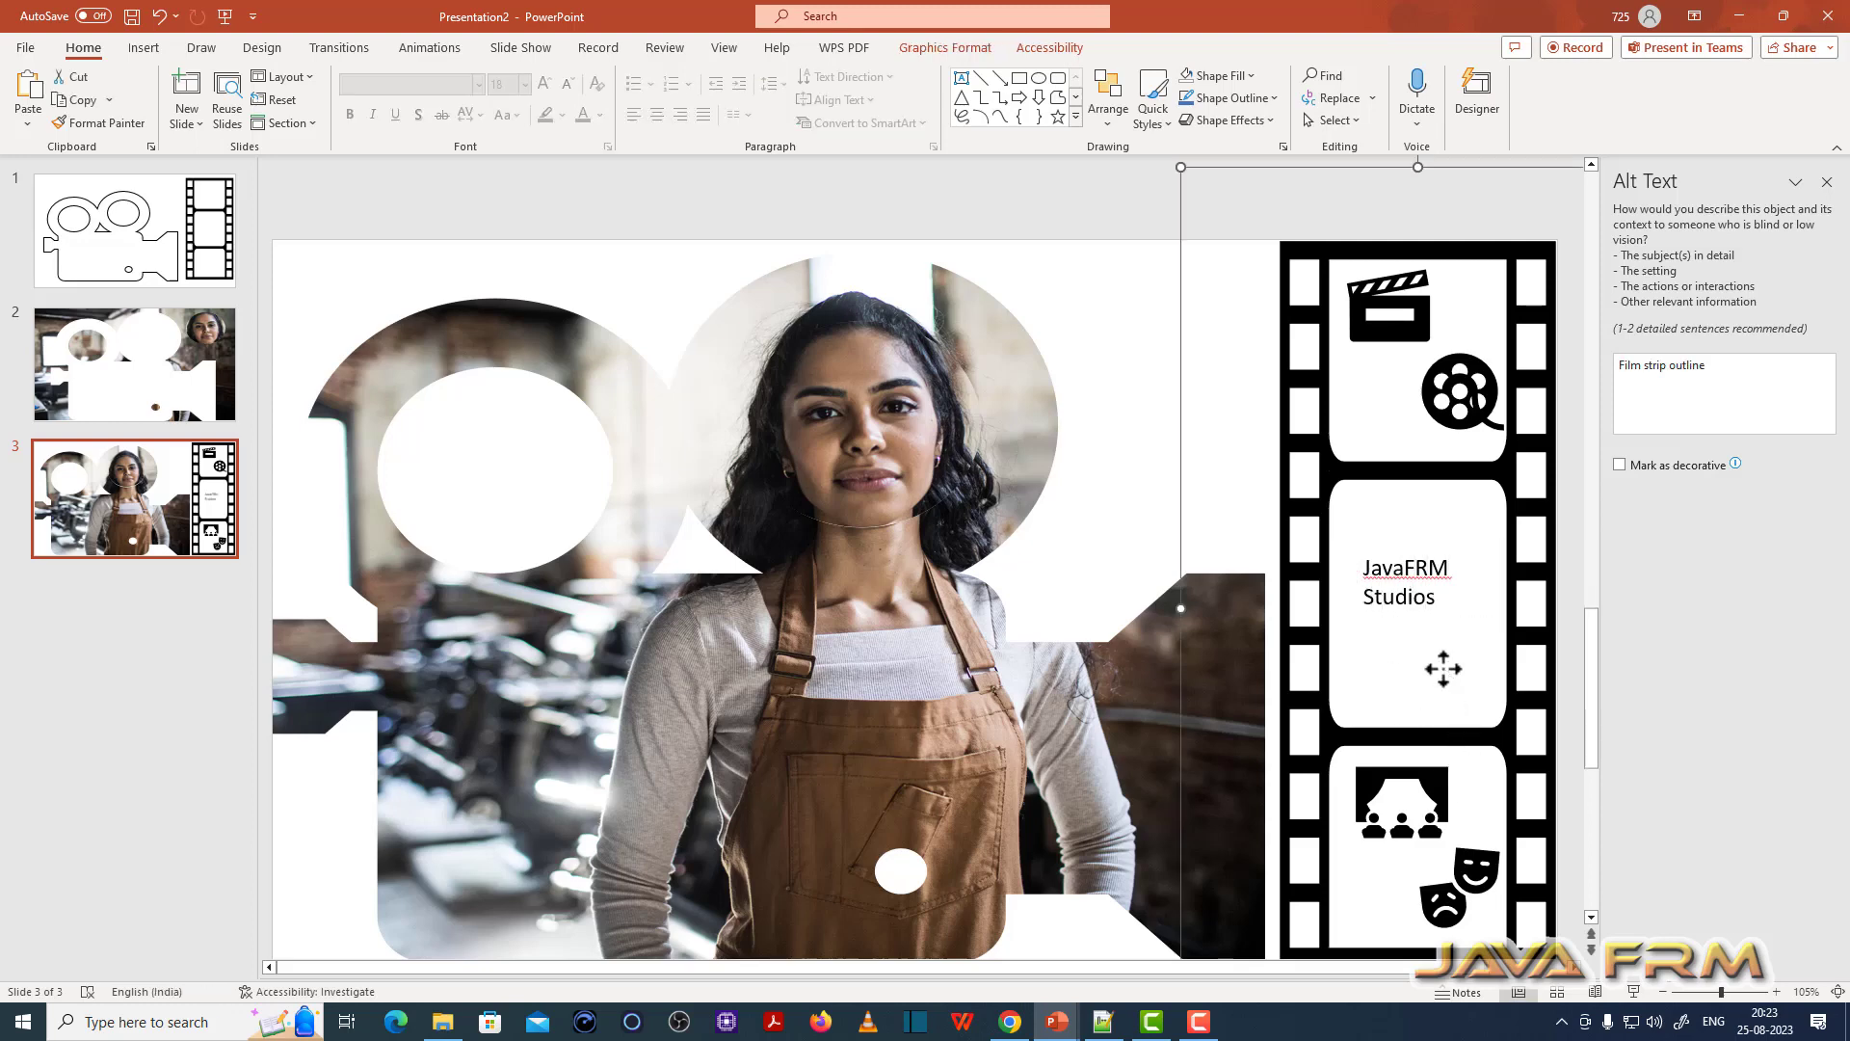
pyautogui.moveTo(1360, 569); pyautogui.dragTo(1457, 622)
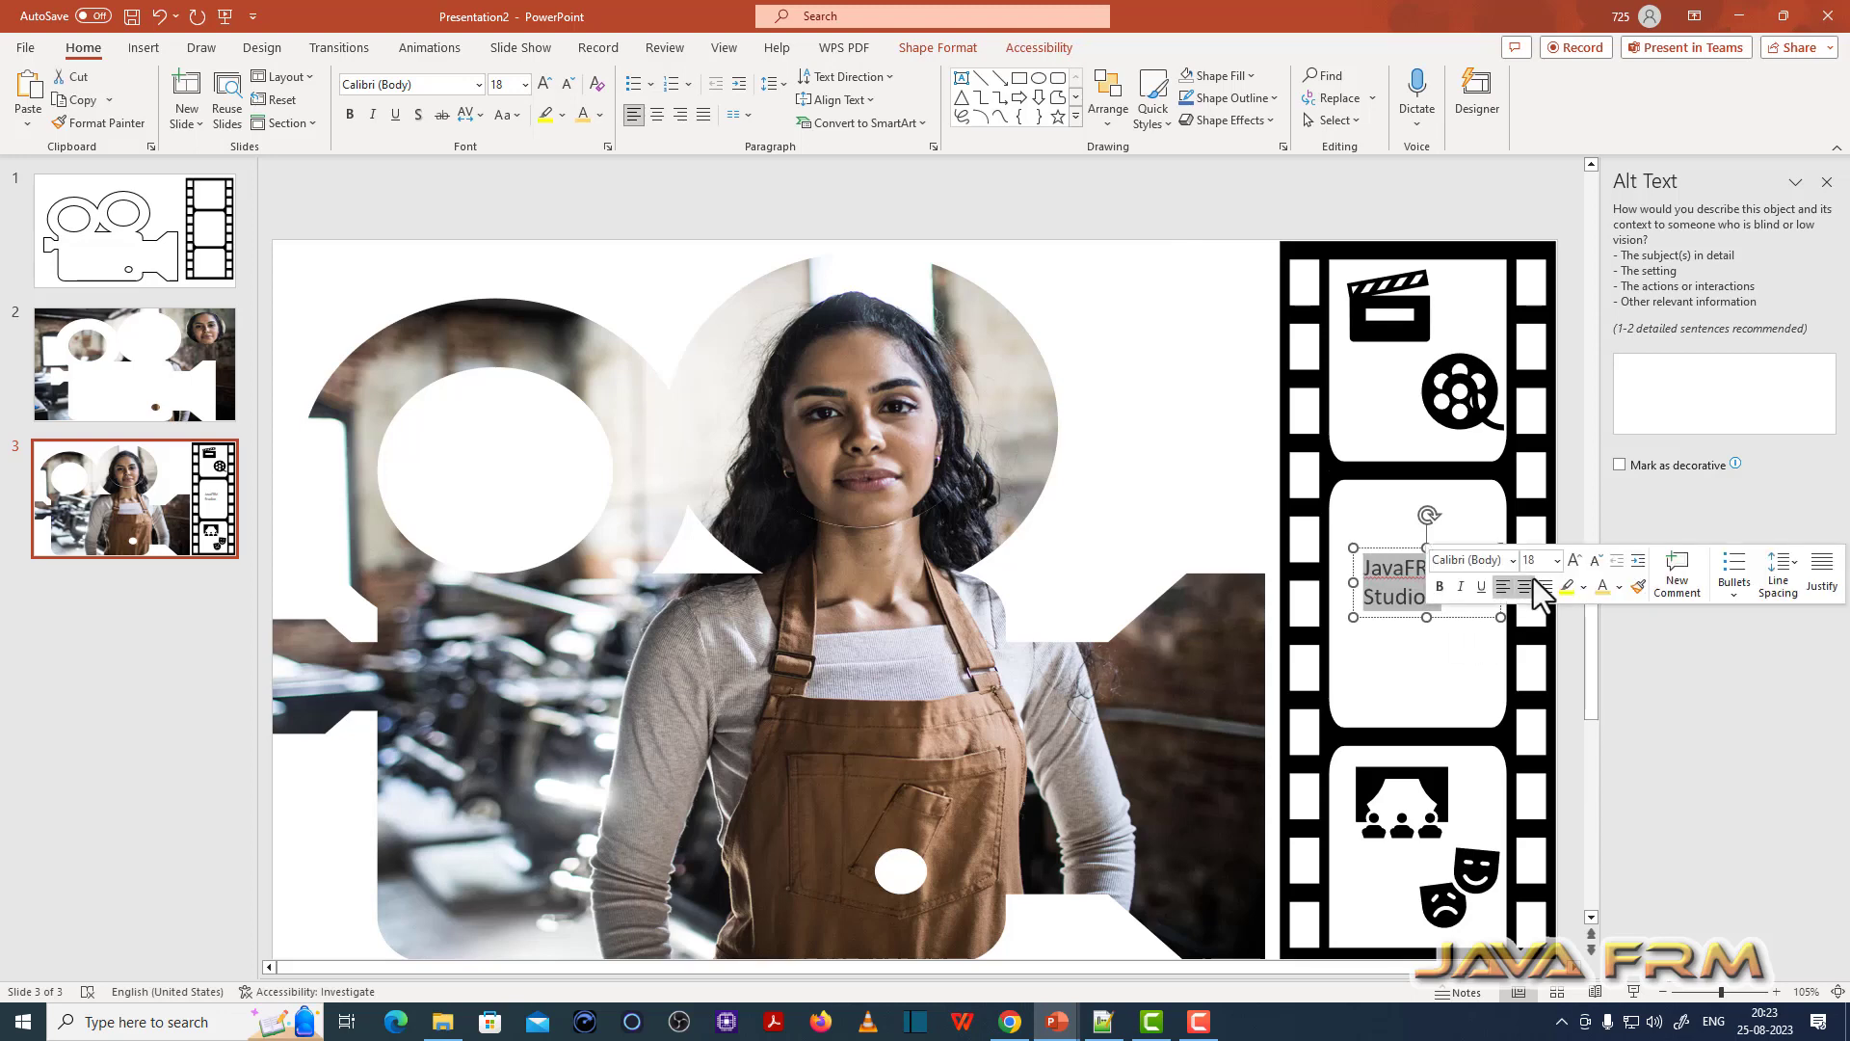
# Step: Set the JavaFRM Studios text to the Montserrat Black font
pyautogui.click(1511, 562)
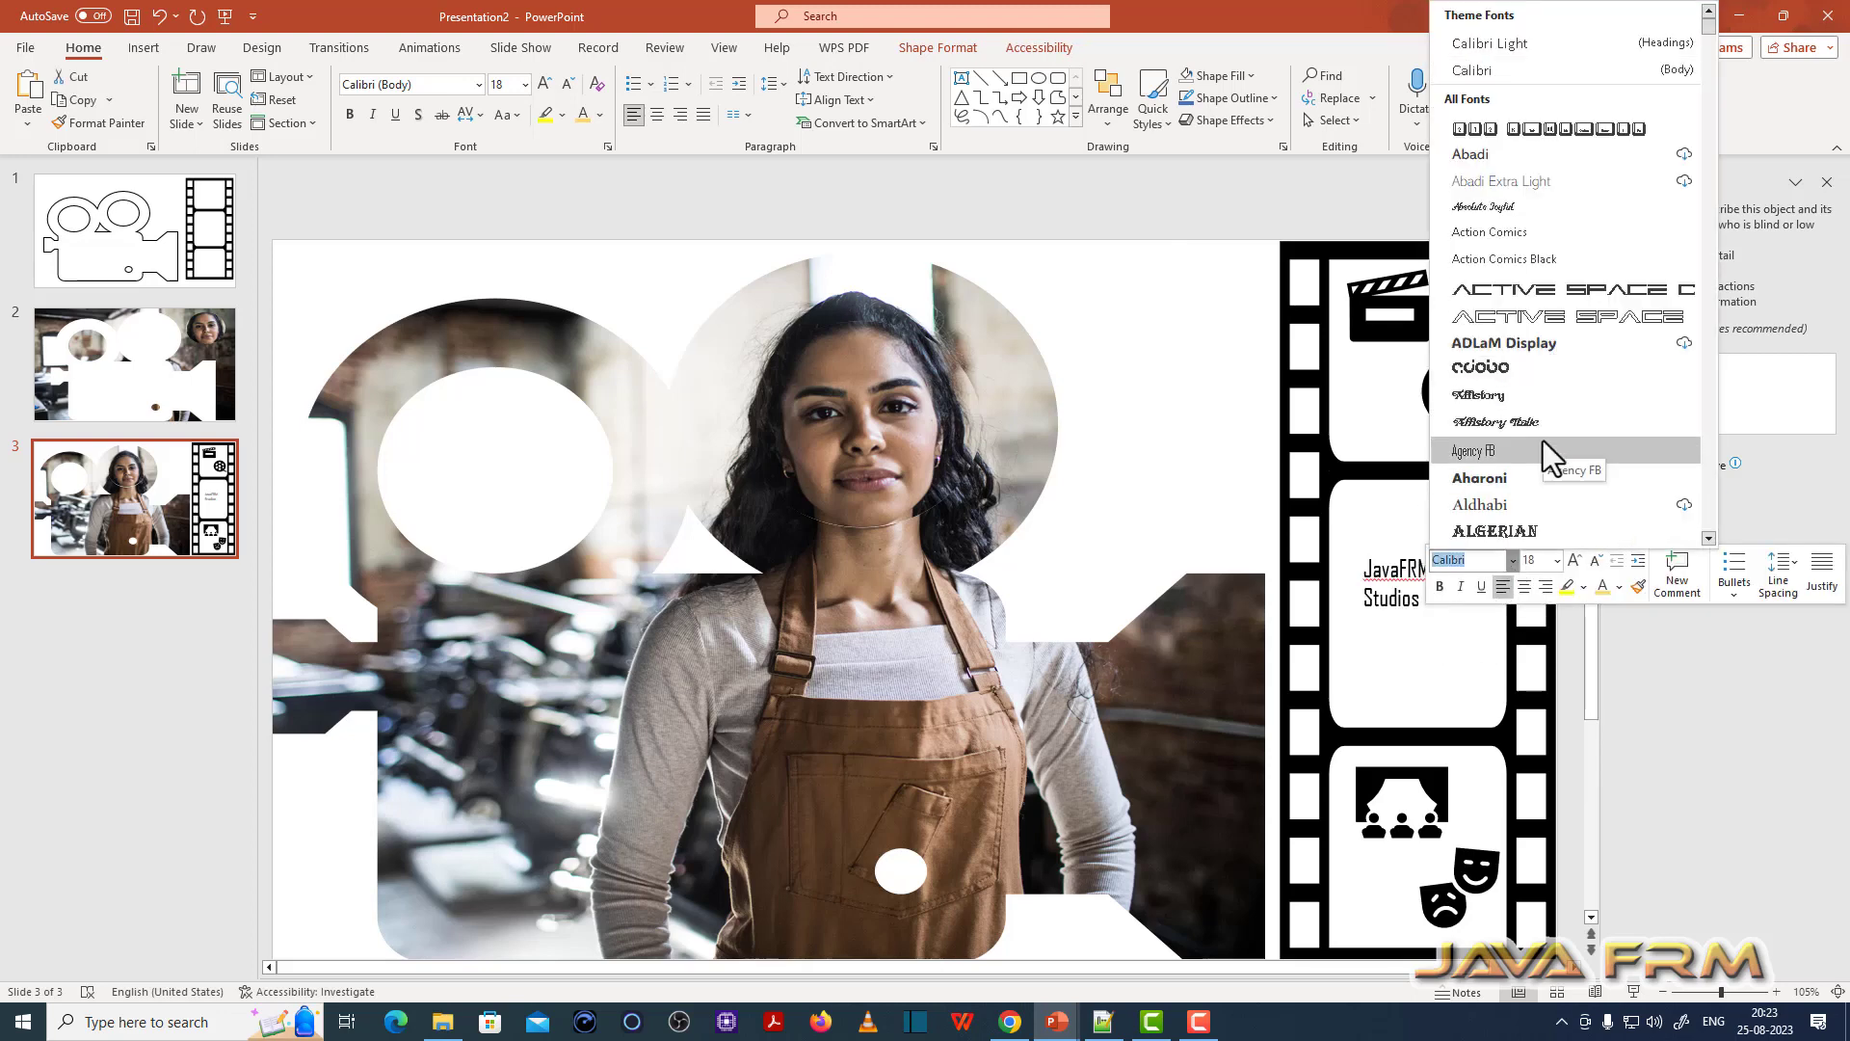
pyautogui.scroll(-1, 1541, 442)
pyautogui.scroll(-5, 1542, 441)
pyautogui.scroll(-5, 1542, 441)
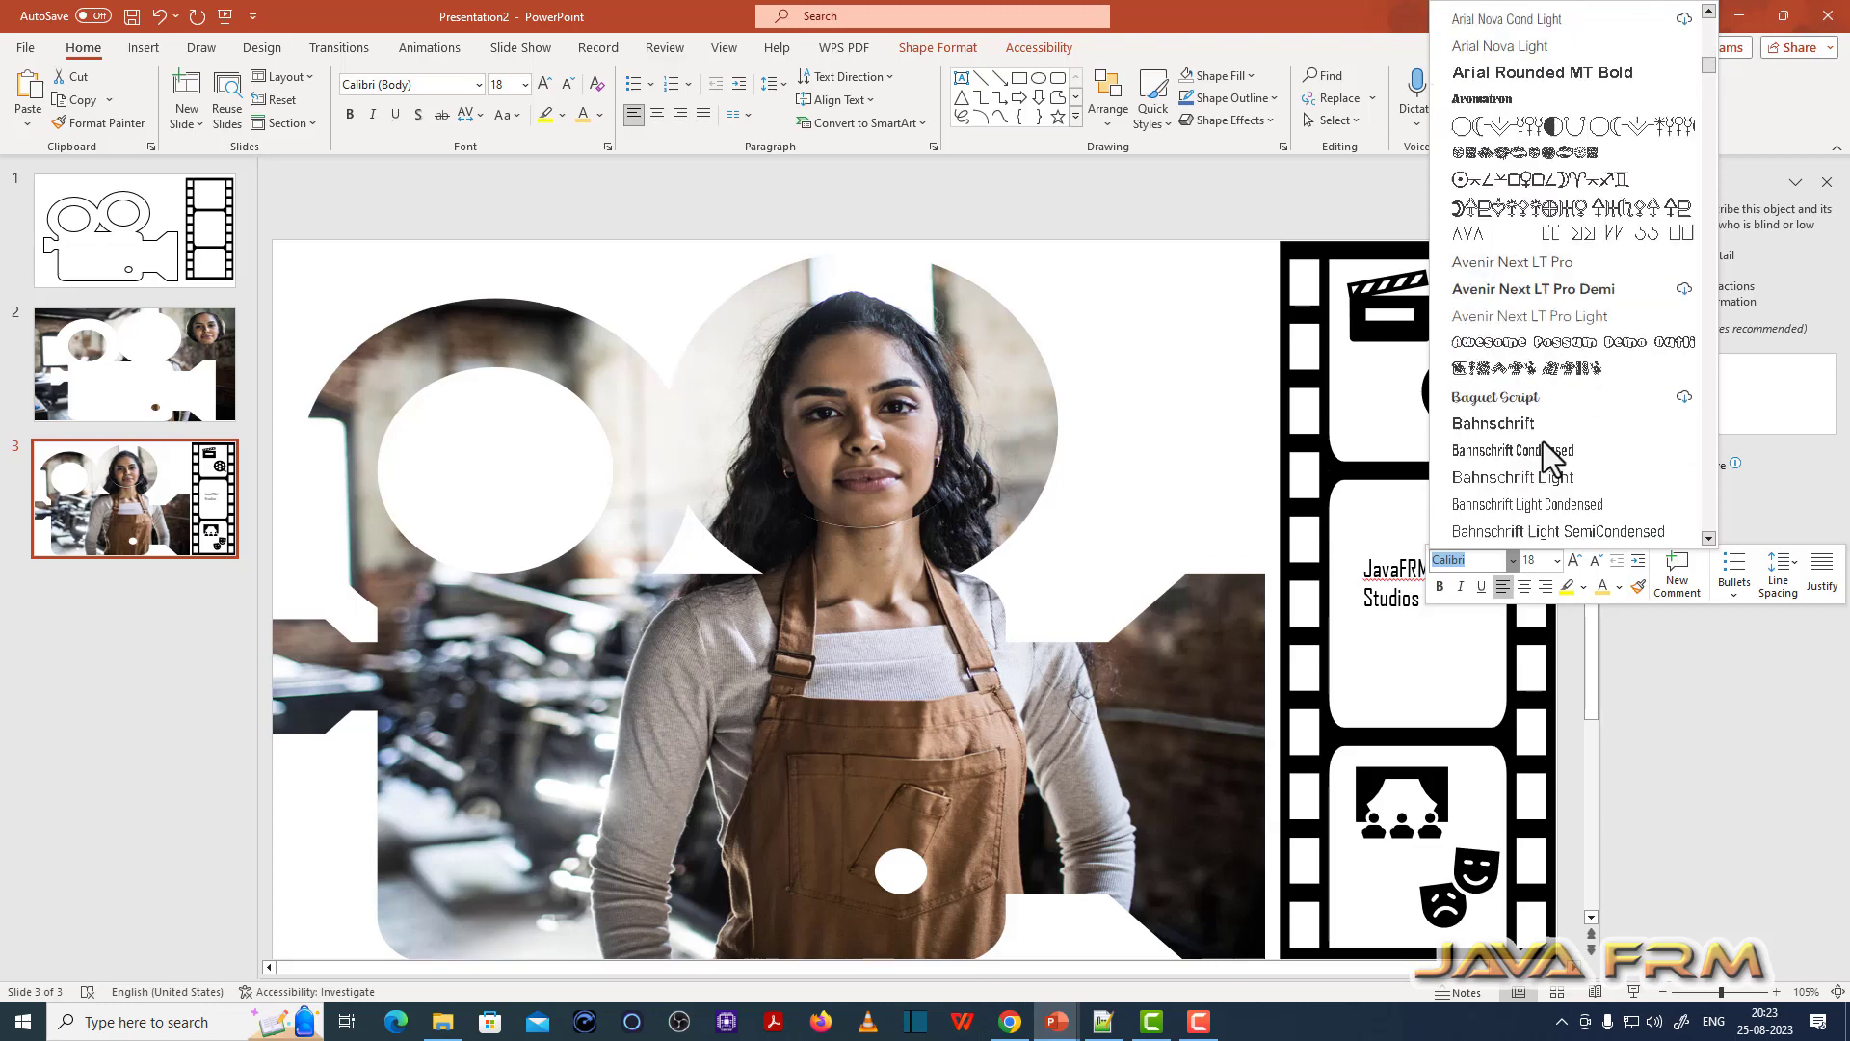
pyautogui.scroll(-5, 1542, 442)
pyautogui.scroll(-5, 1542, 451)
pyautogui.scroll(-5, 1546, 461)
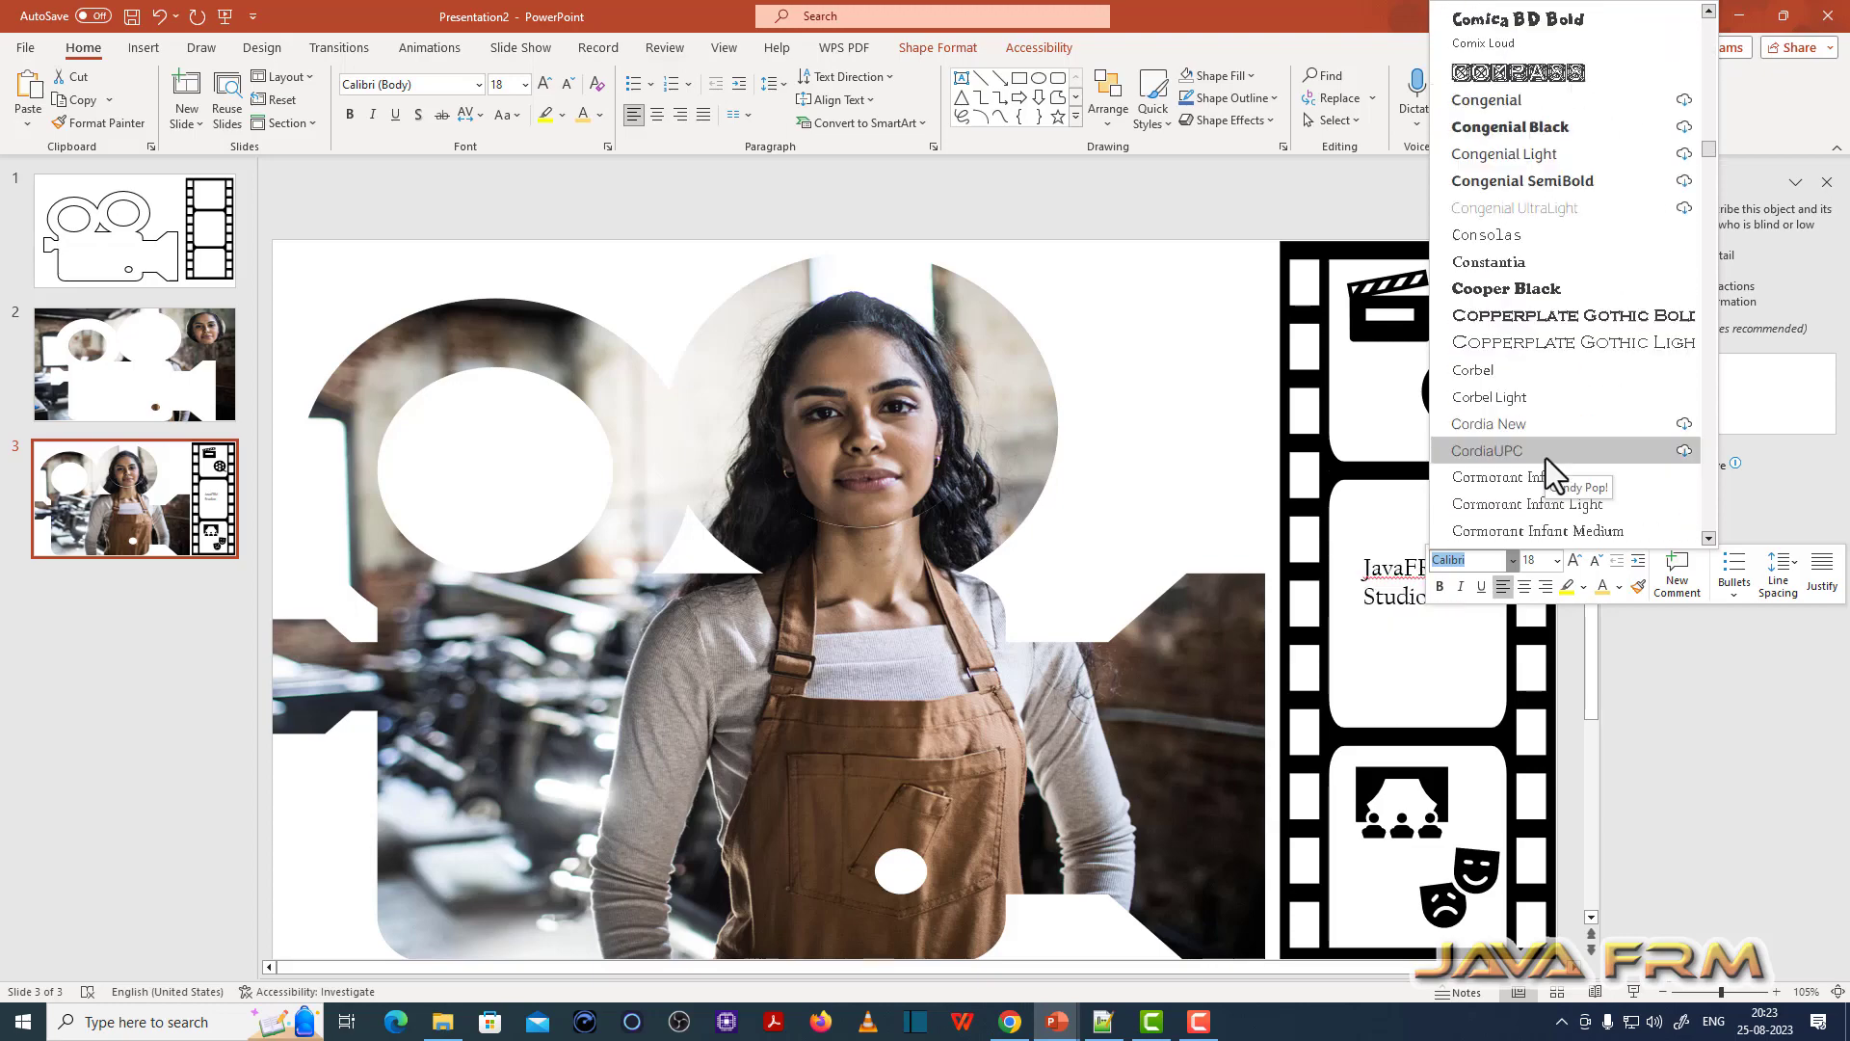
pyautogui.scroll(-5, 1546, 461)
pyautogui.scroll(-5, 1546, 461)
pyautogui.scroll(-5, 1546, 464)
pyautogui.scroll(-5, 1548, 474)
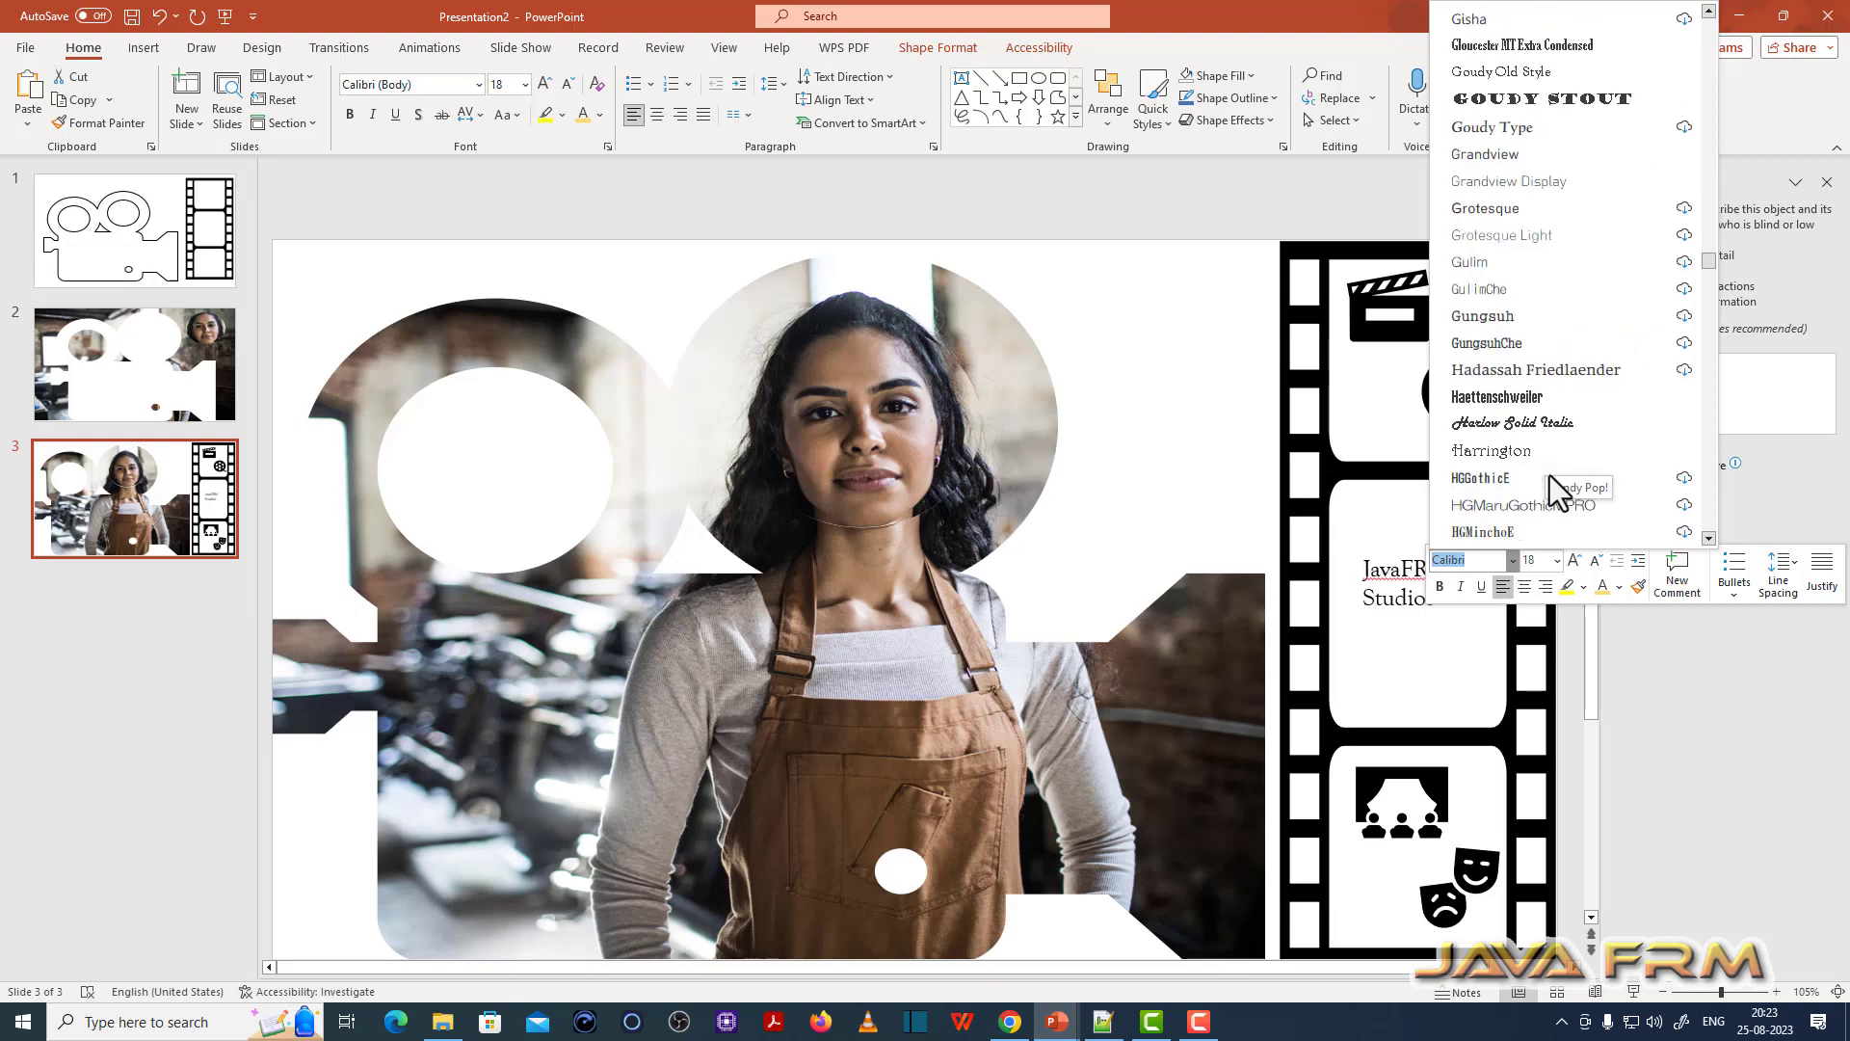
pyautogui.scroll(-5, 1549, 476)
pyautogui.scroll(-5, 1550, 476)
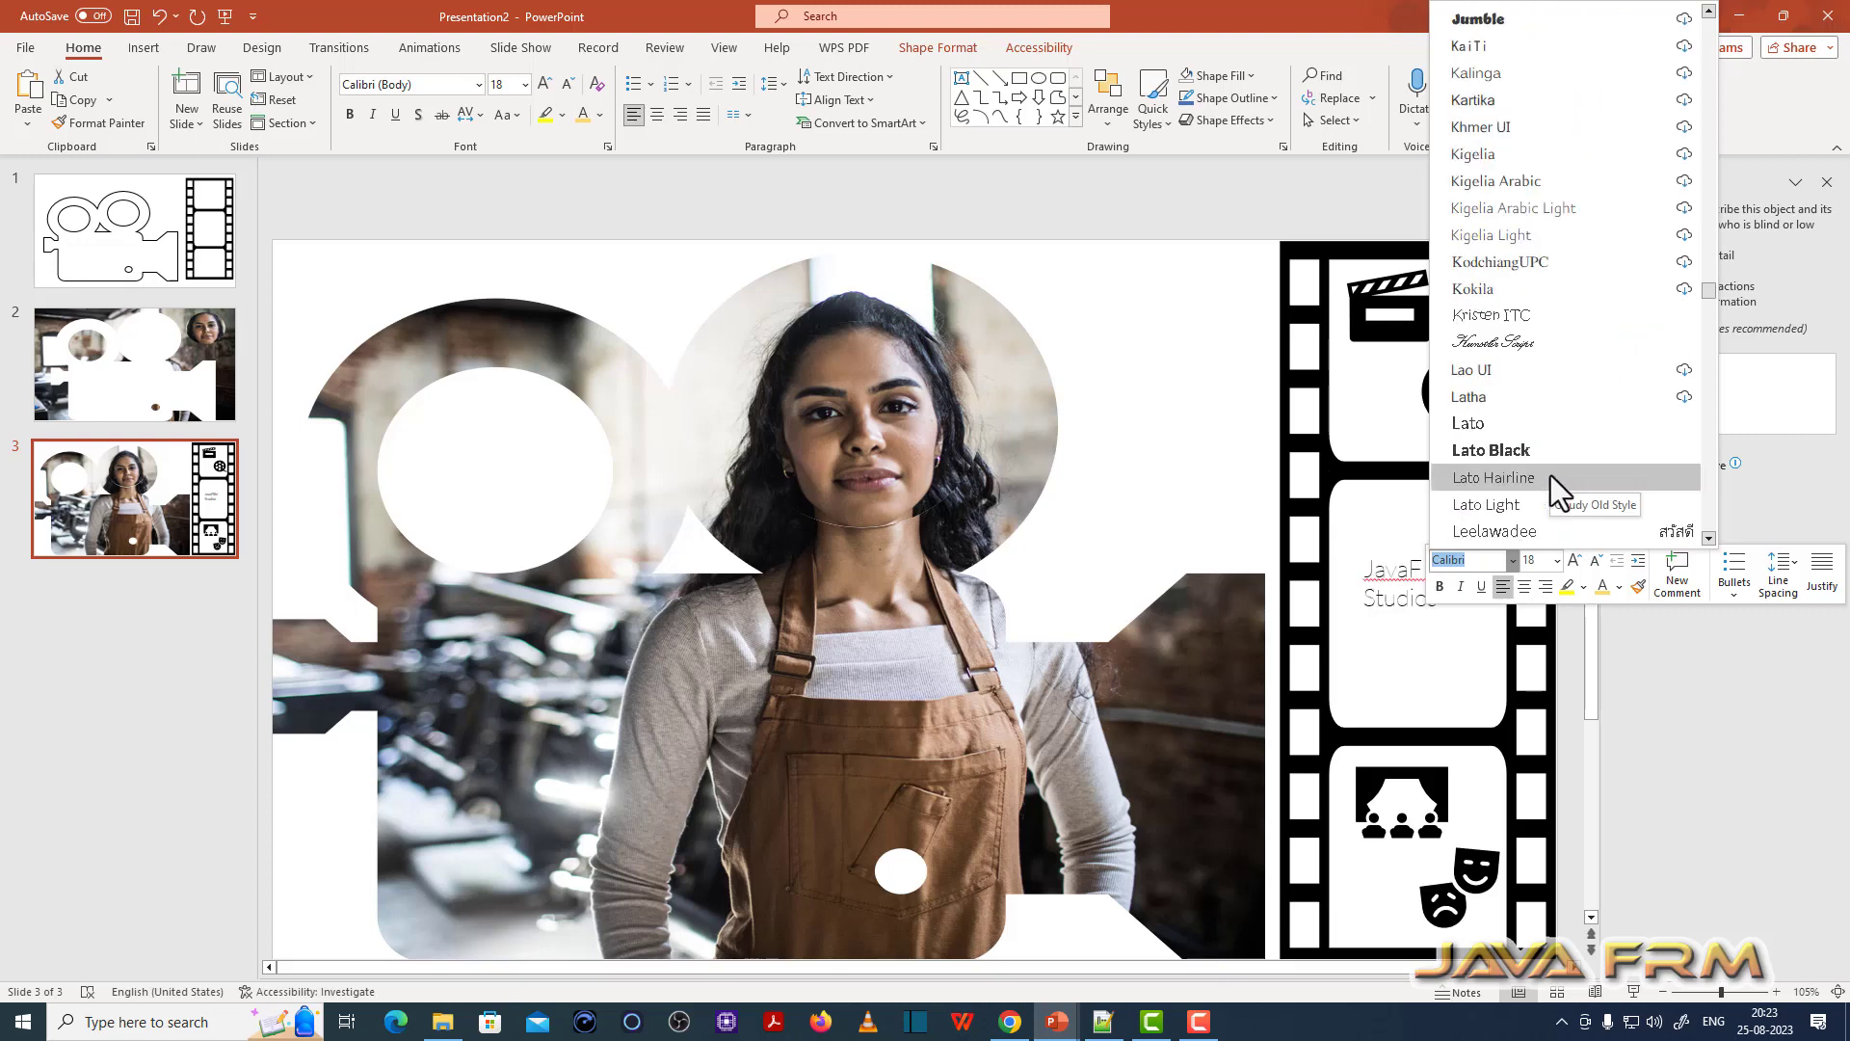
pyautogui.scroll(-5, 1552, 476)
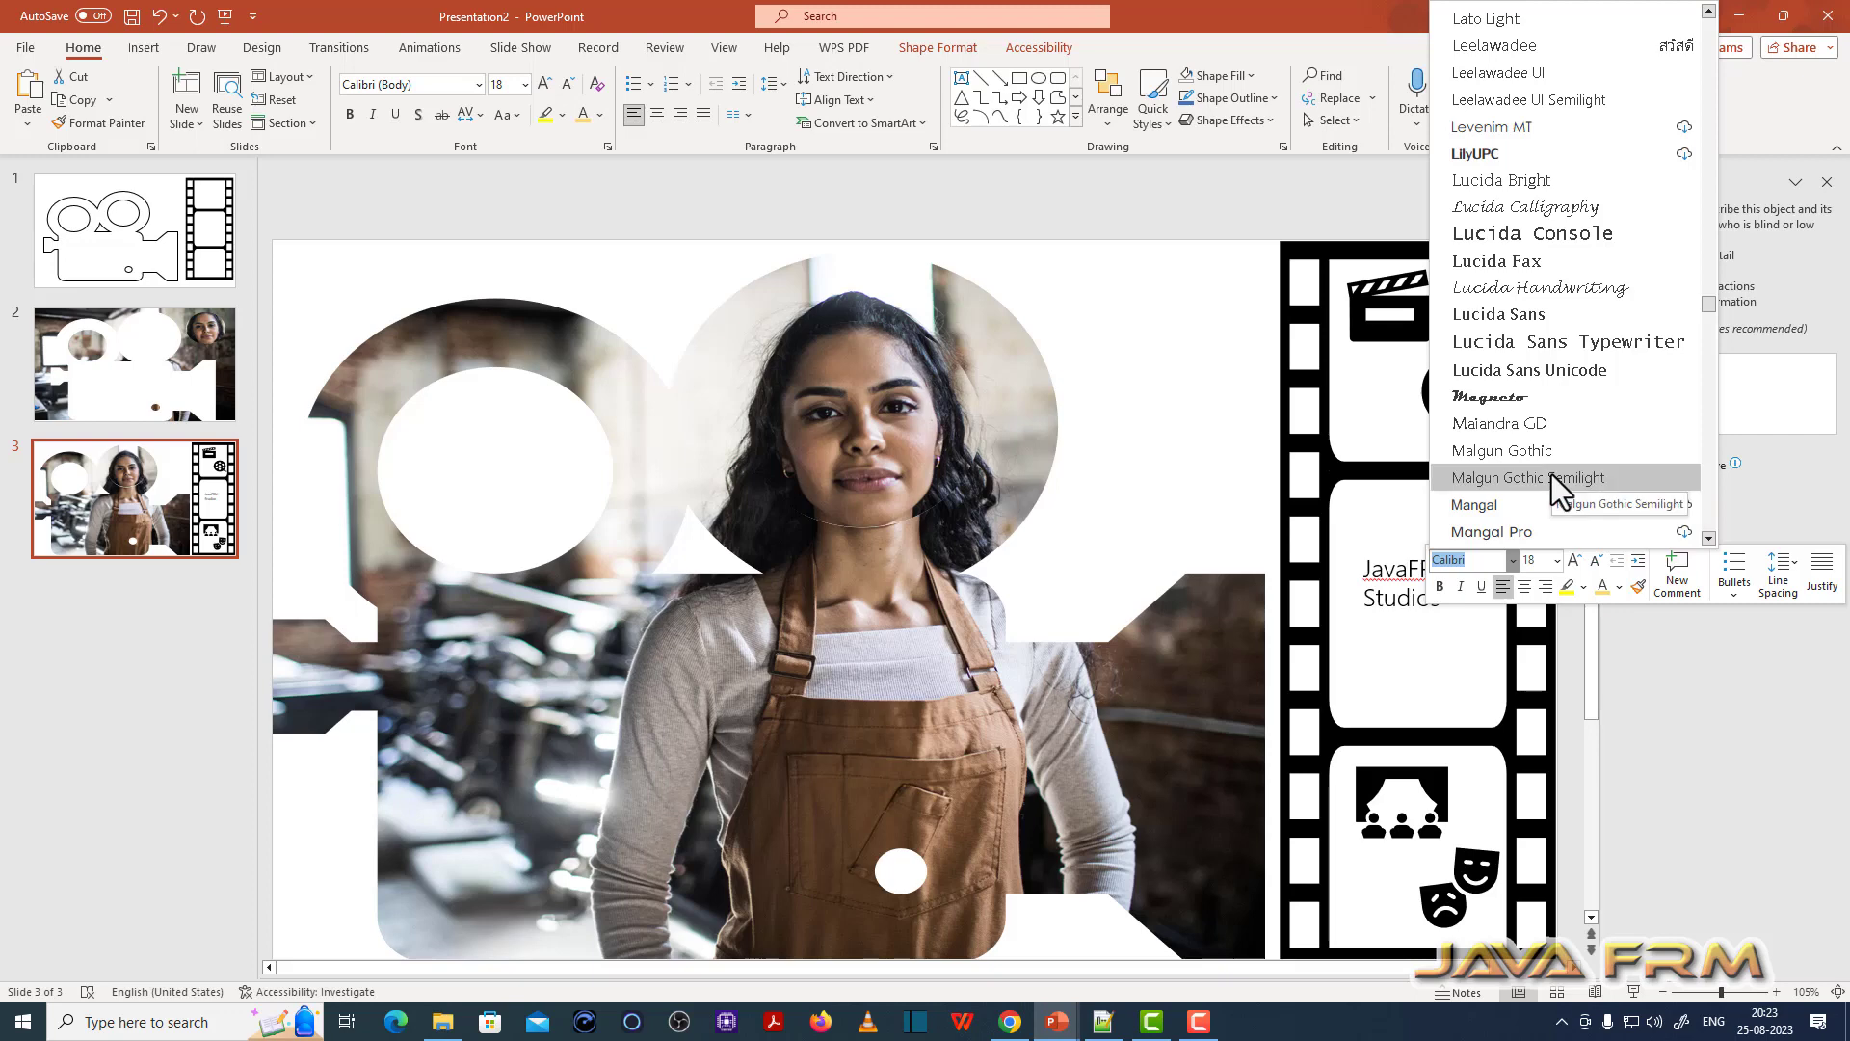
pyautogui.scroll(-5, 1551, 474)
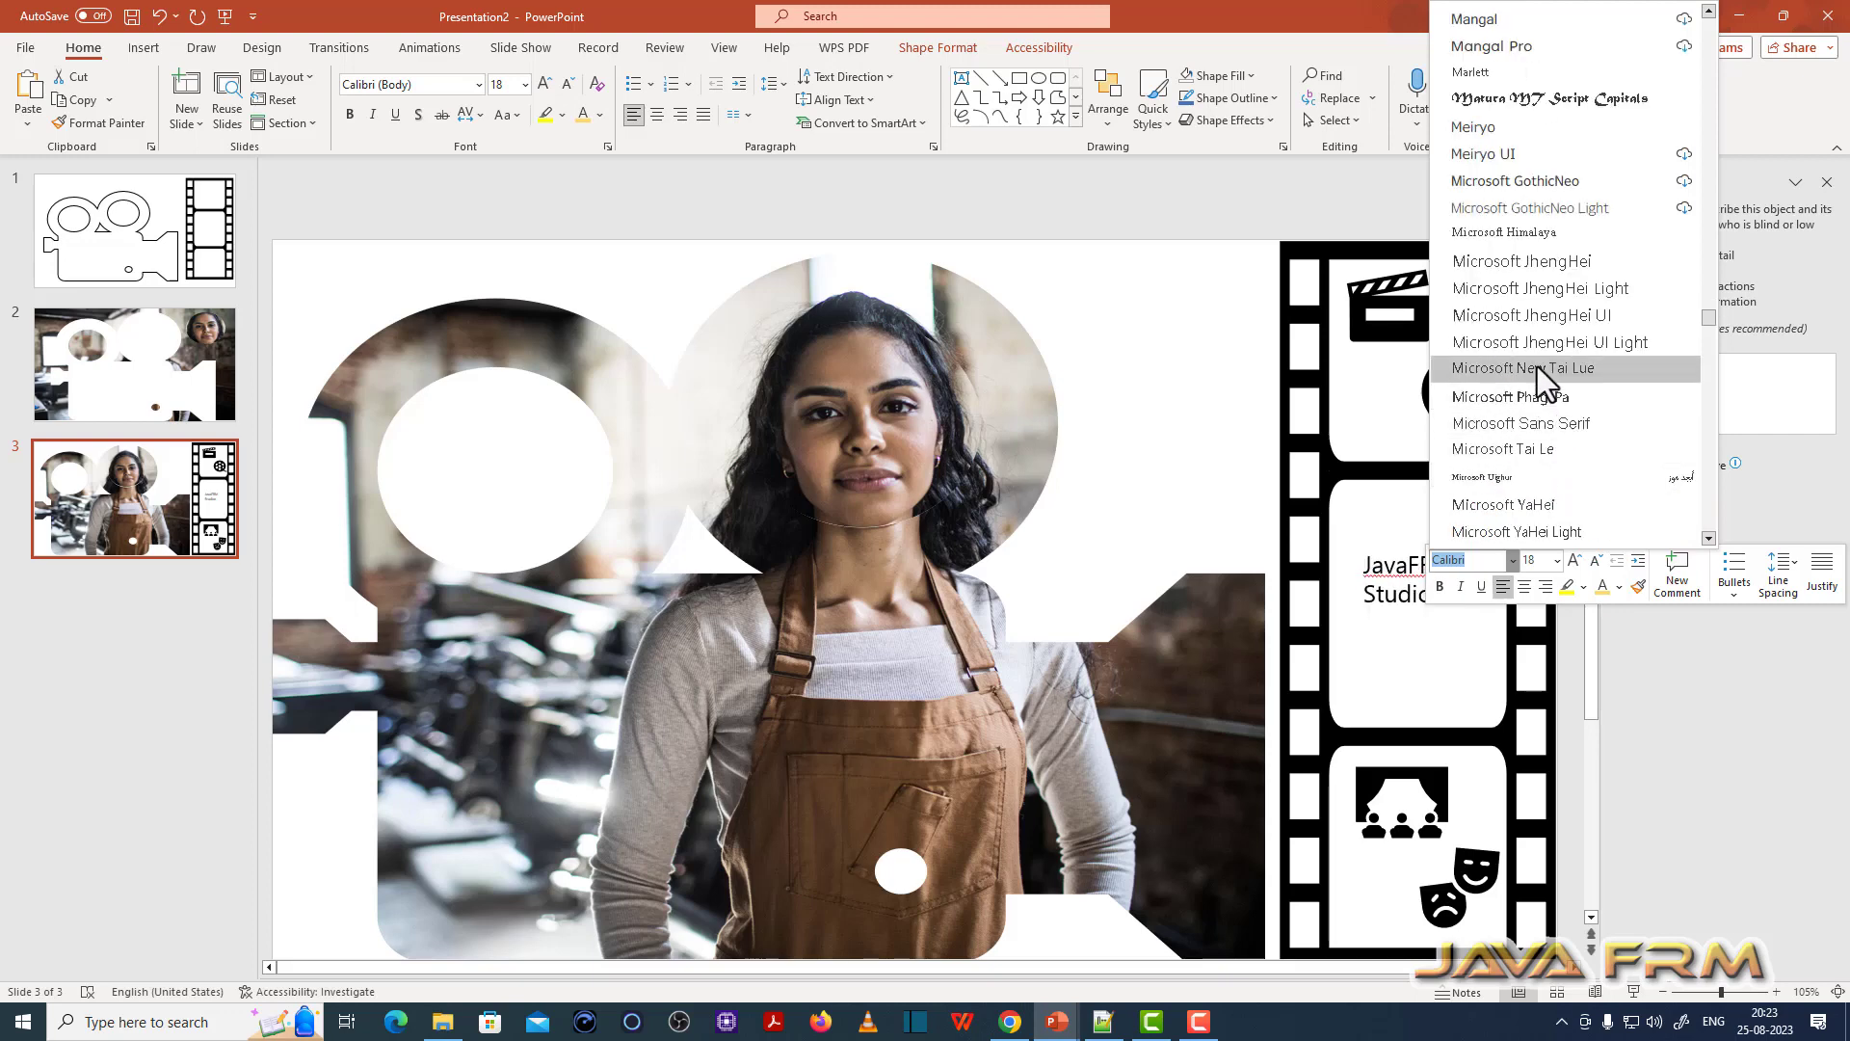
pyautogui.scroll(-4, 1509, 486)
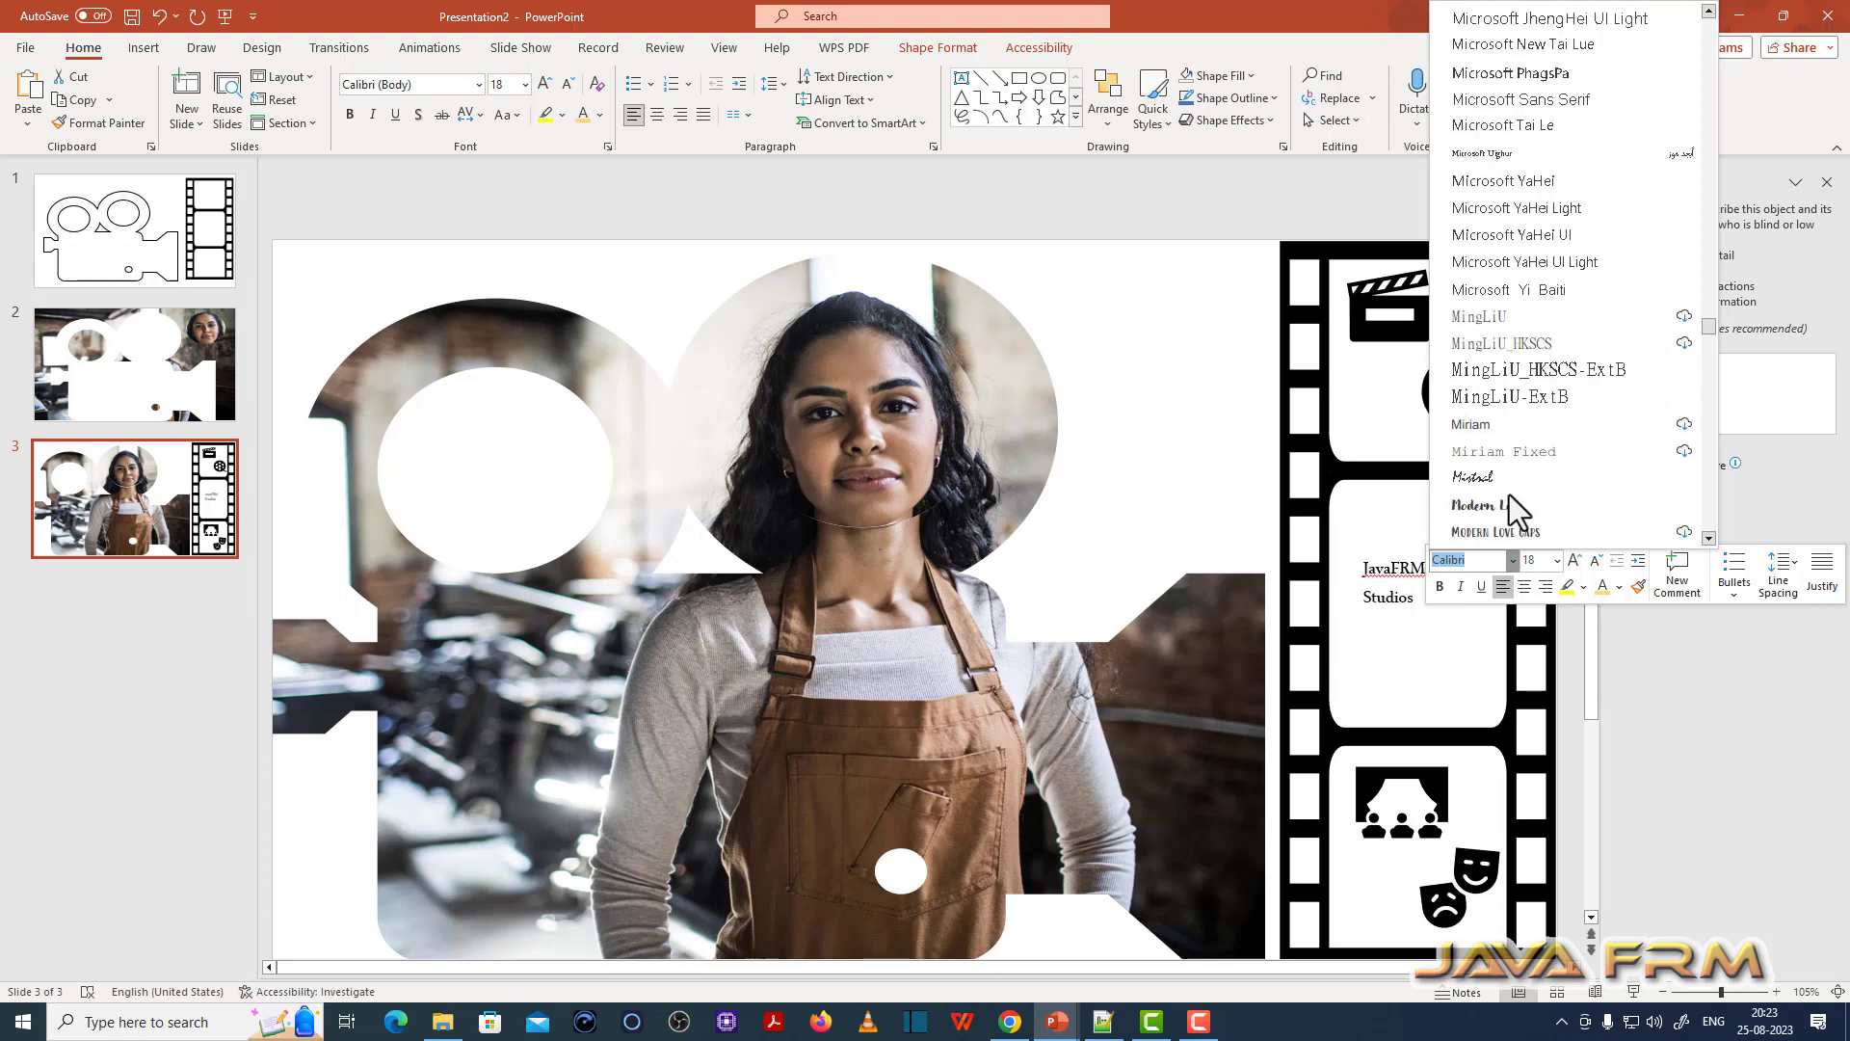
pyautogui.scroll(-5, 1511, 496)
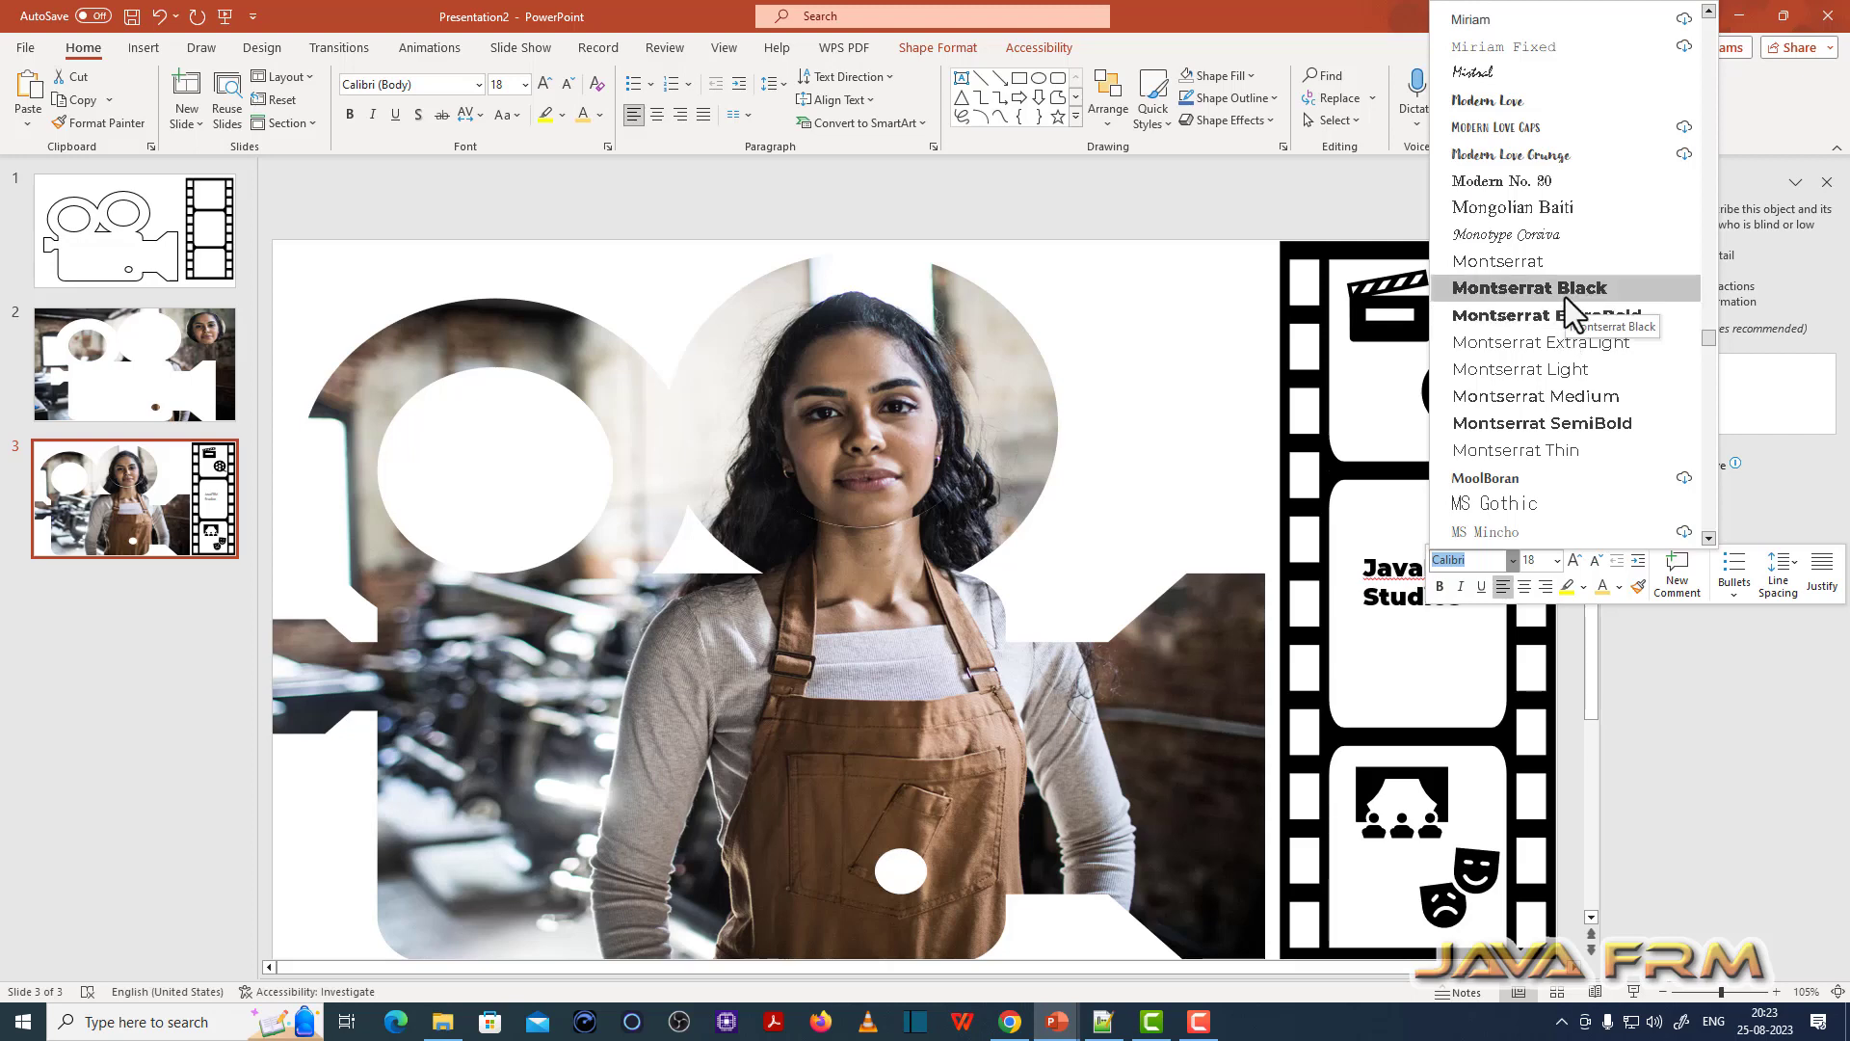
pyautogui.click(1529, 287)
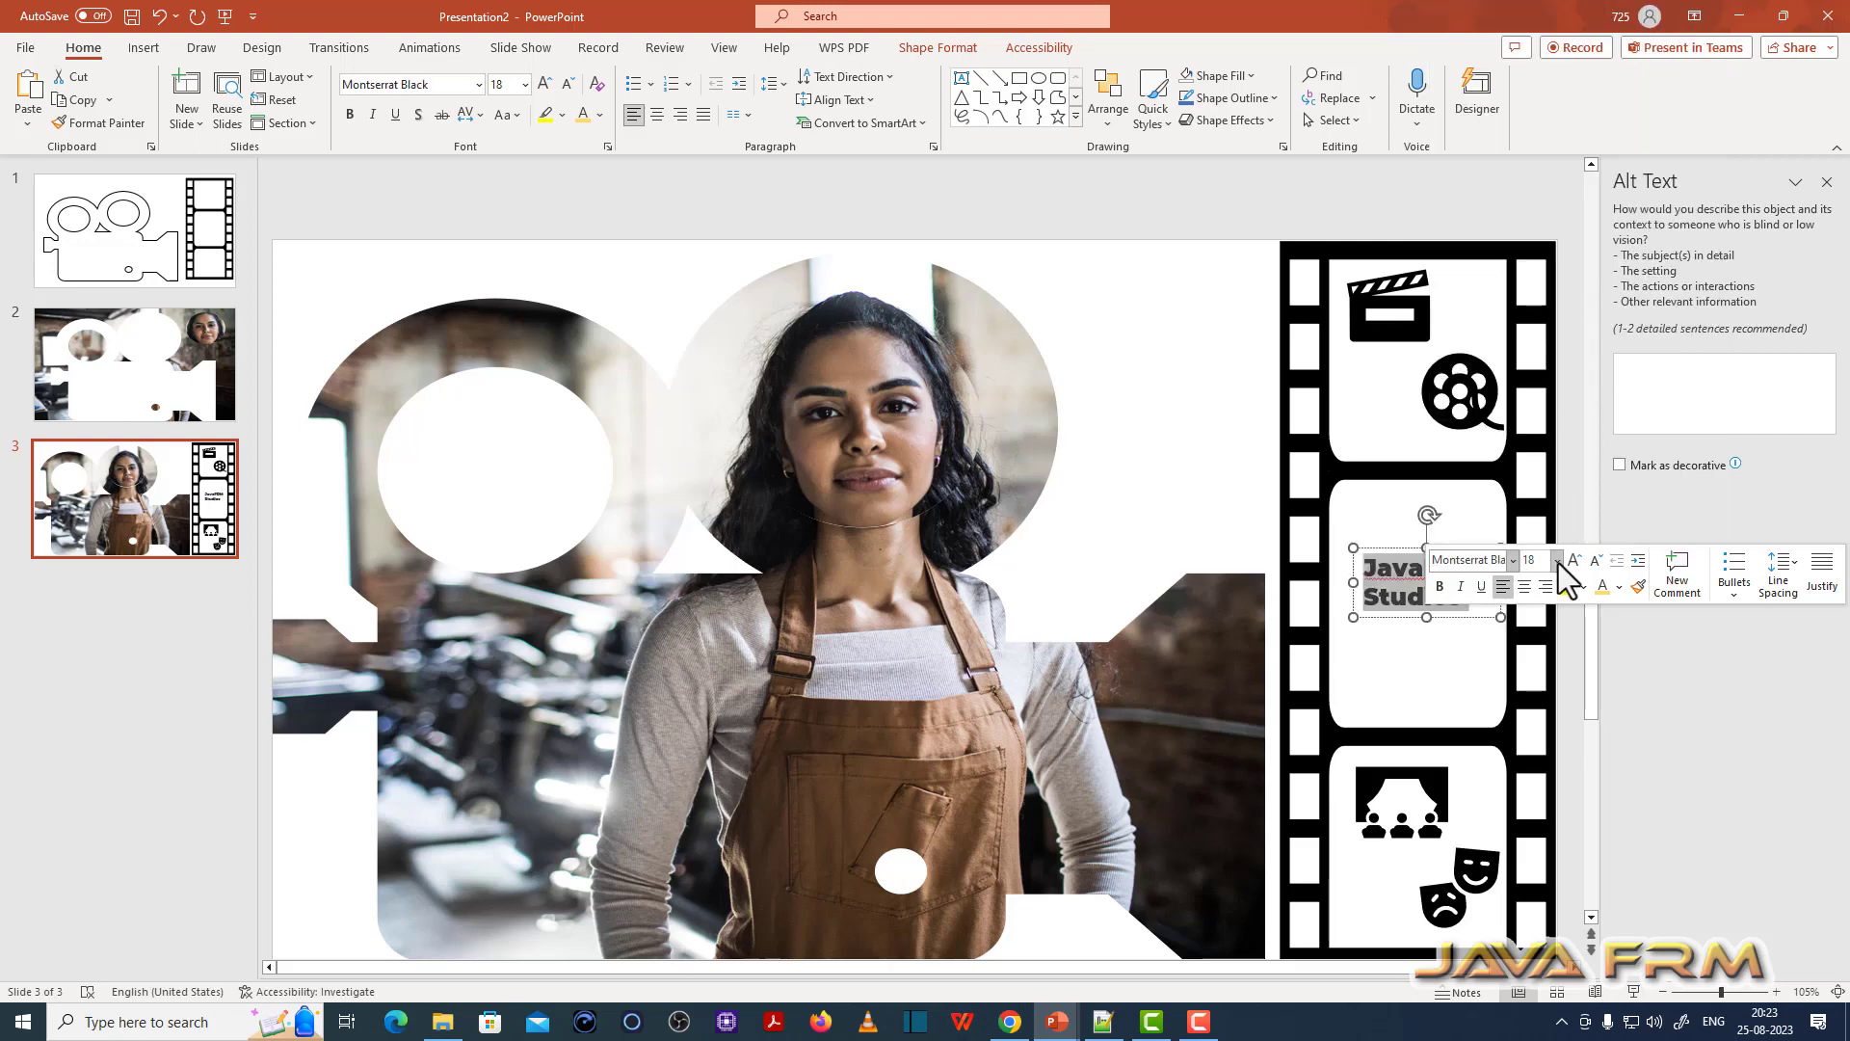
# Step: Nudge the JavaFRM Studios text box slightly lower in the middle frame
pyautogui.click(1430, 687)
pyautogui.click(1449, 597)
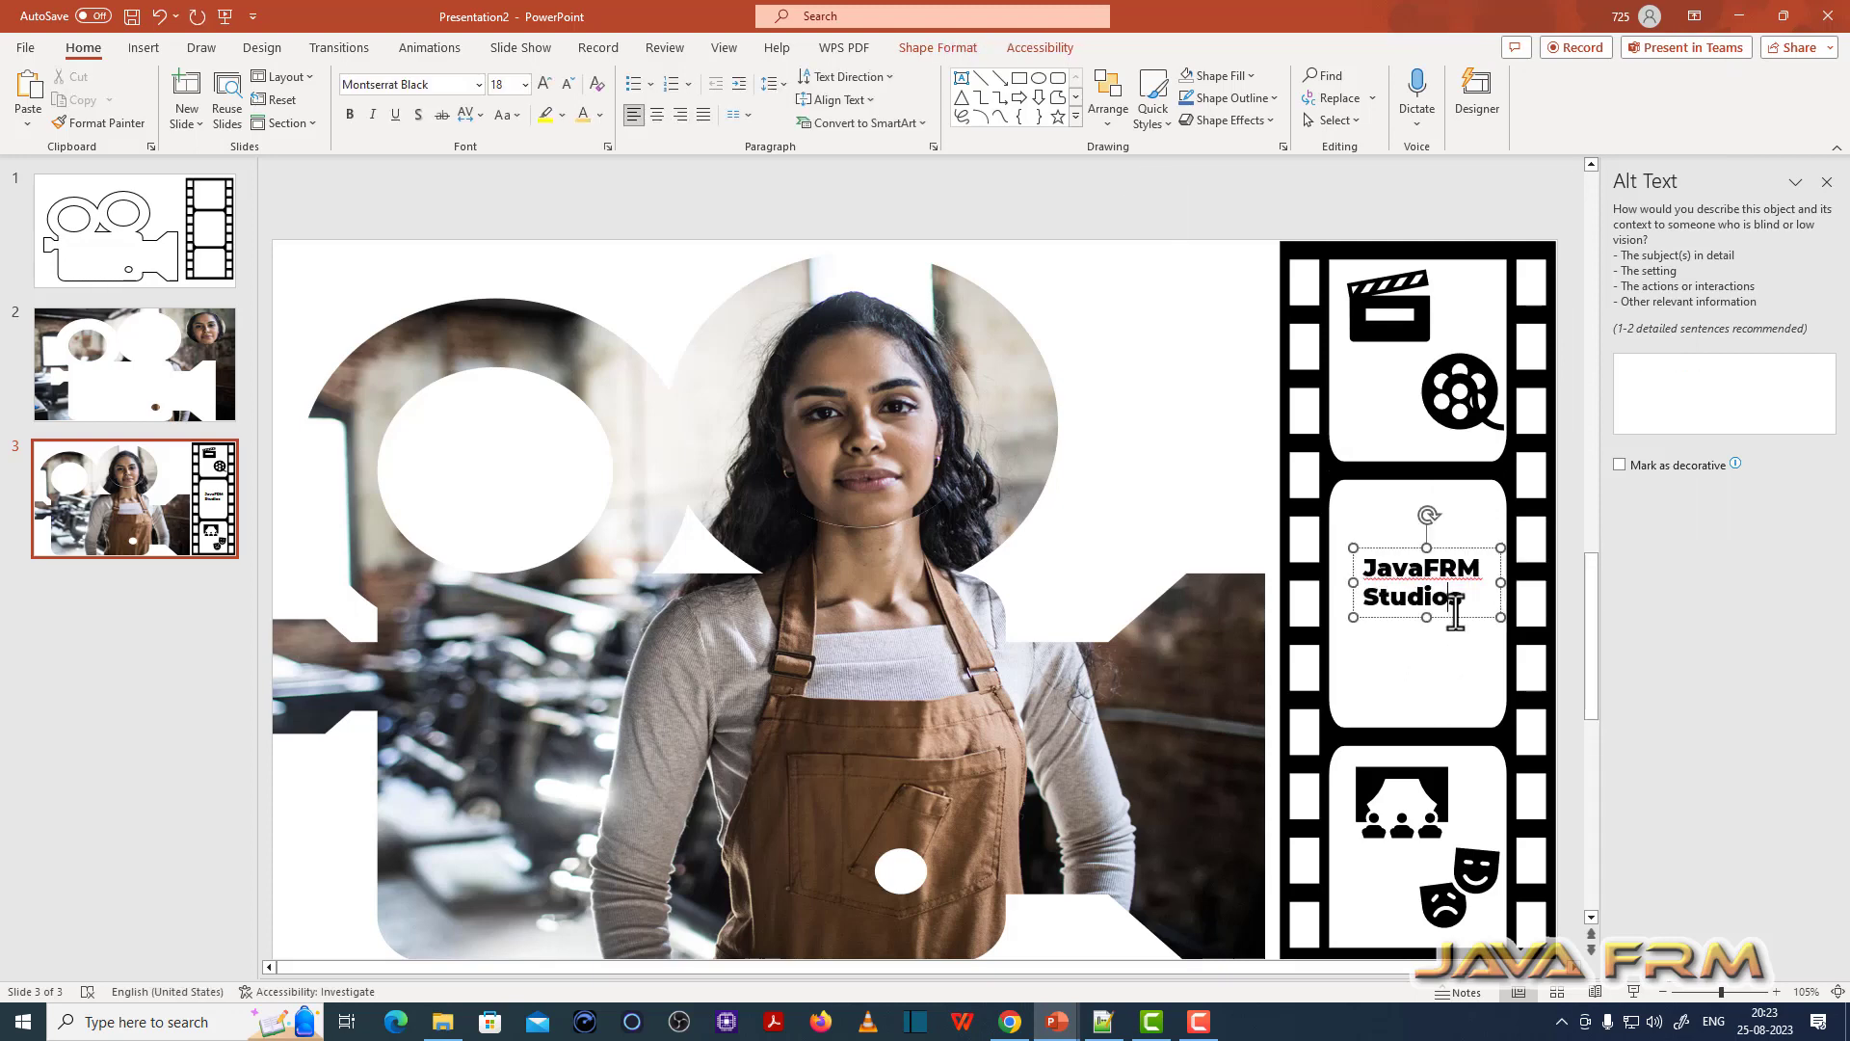
pyautogui.moveTo(1472, 624); pyautogui.dragTo(1467, 640)
# Step: Give the film strip graphic a dark gold-brown solid fill in Format Graphic
pyautogui.click(1477, 705)
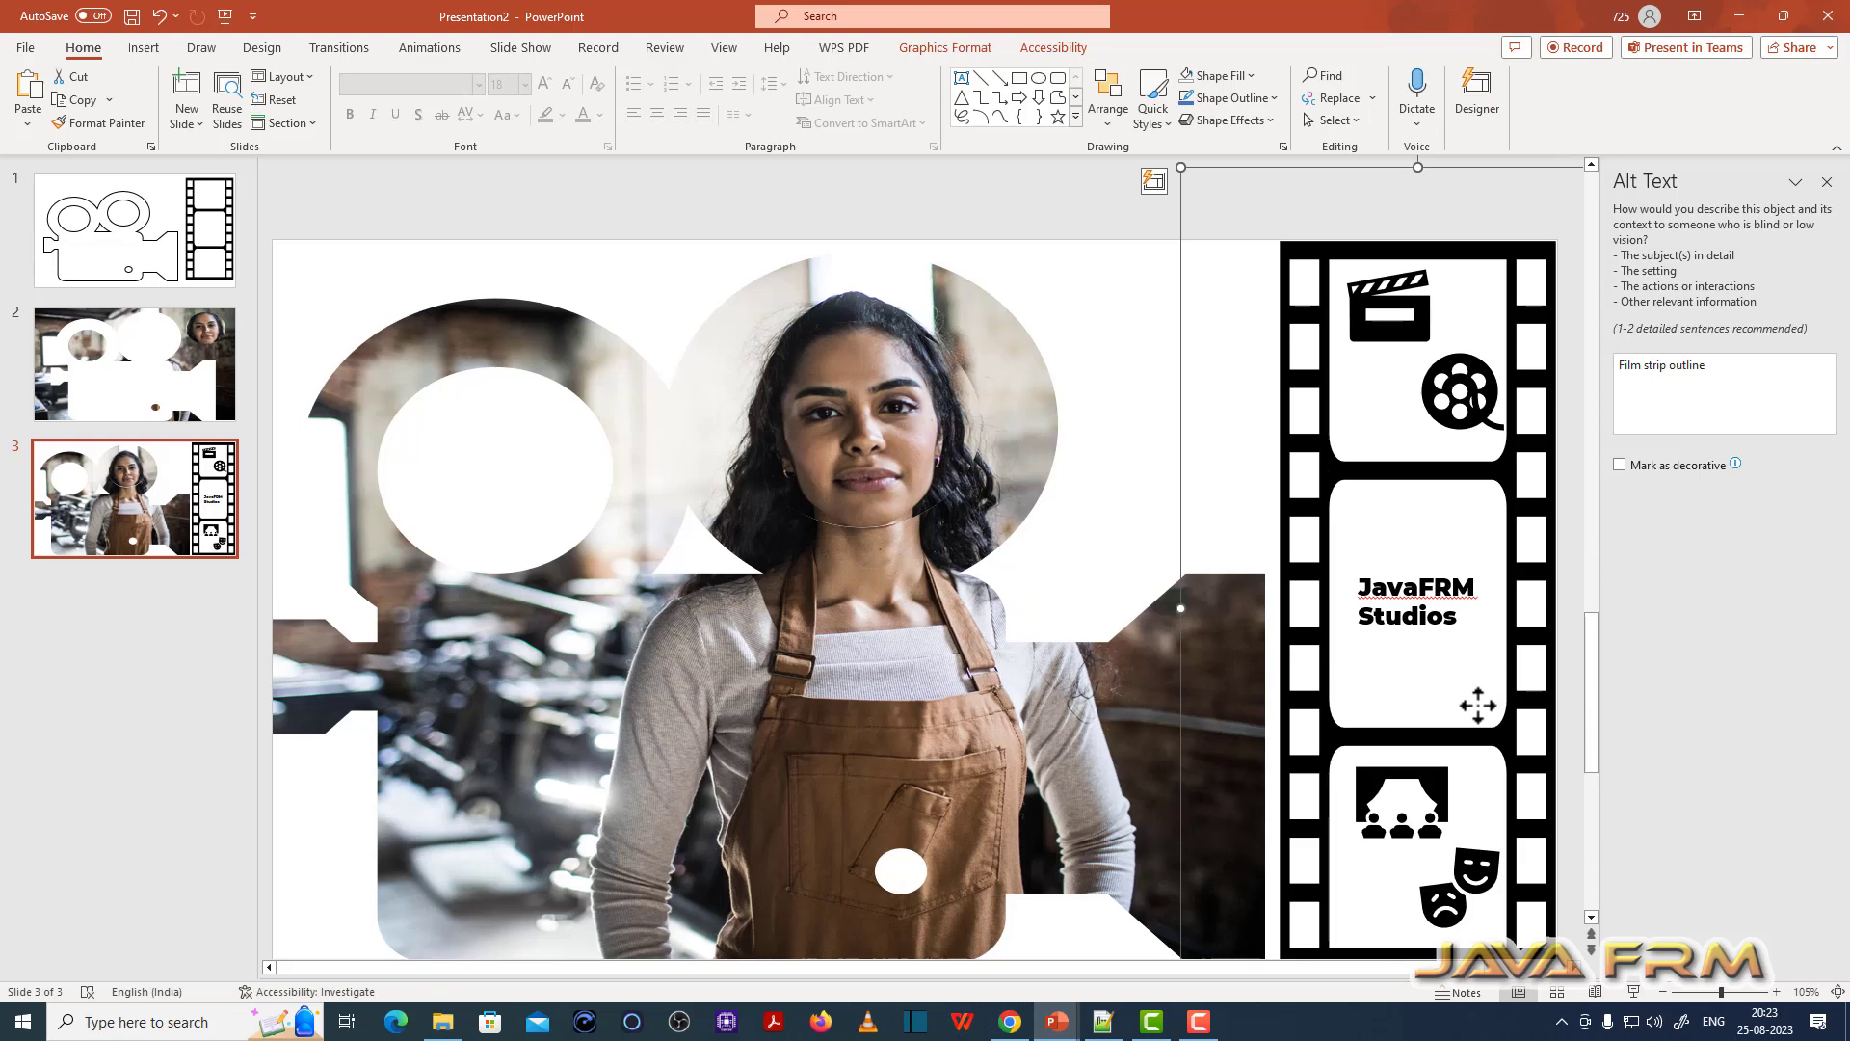
pyautogui.rightClick(1472, 472)
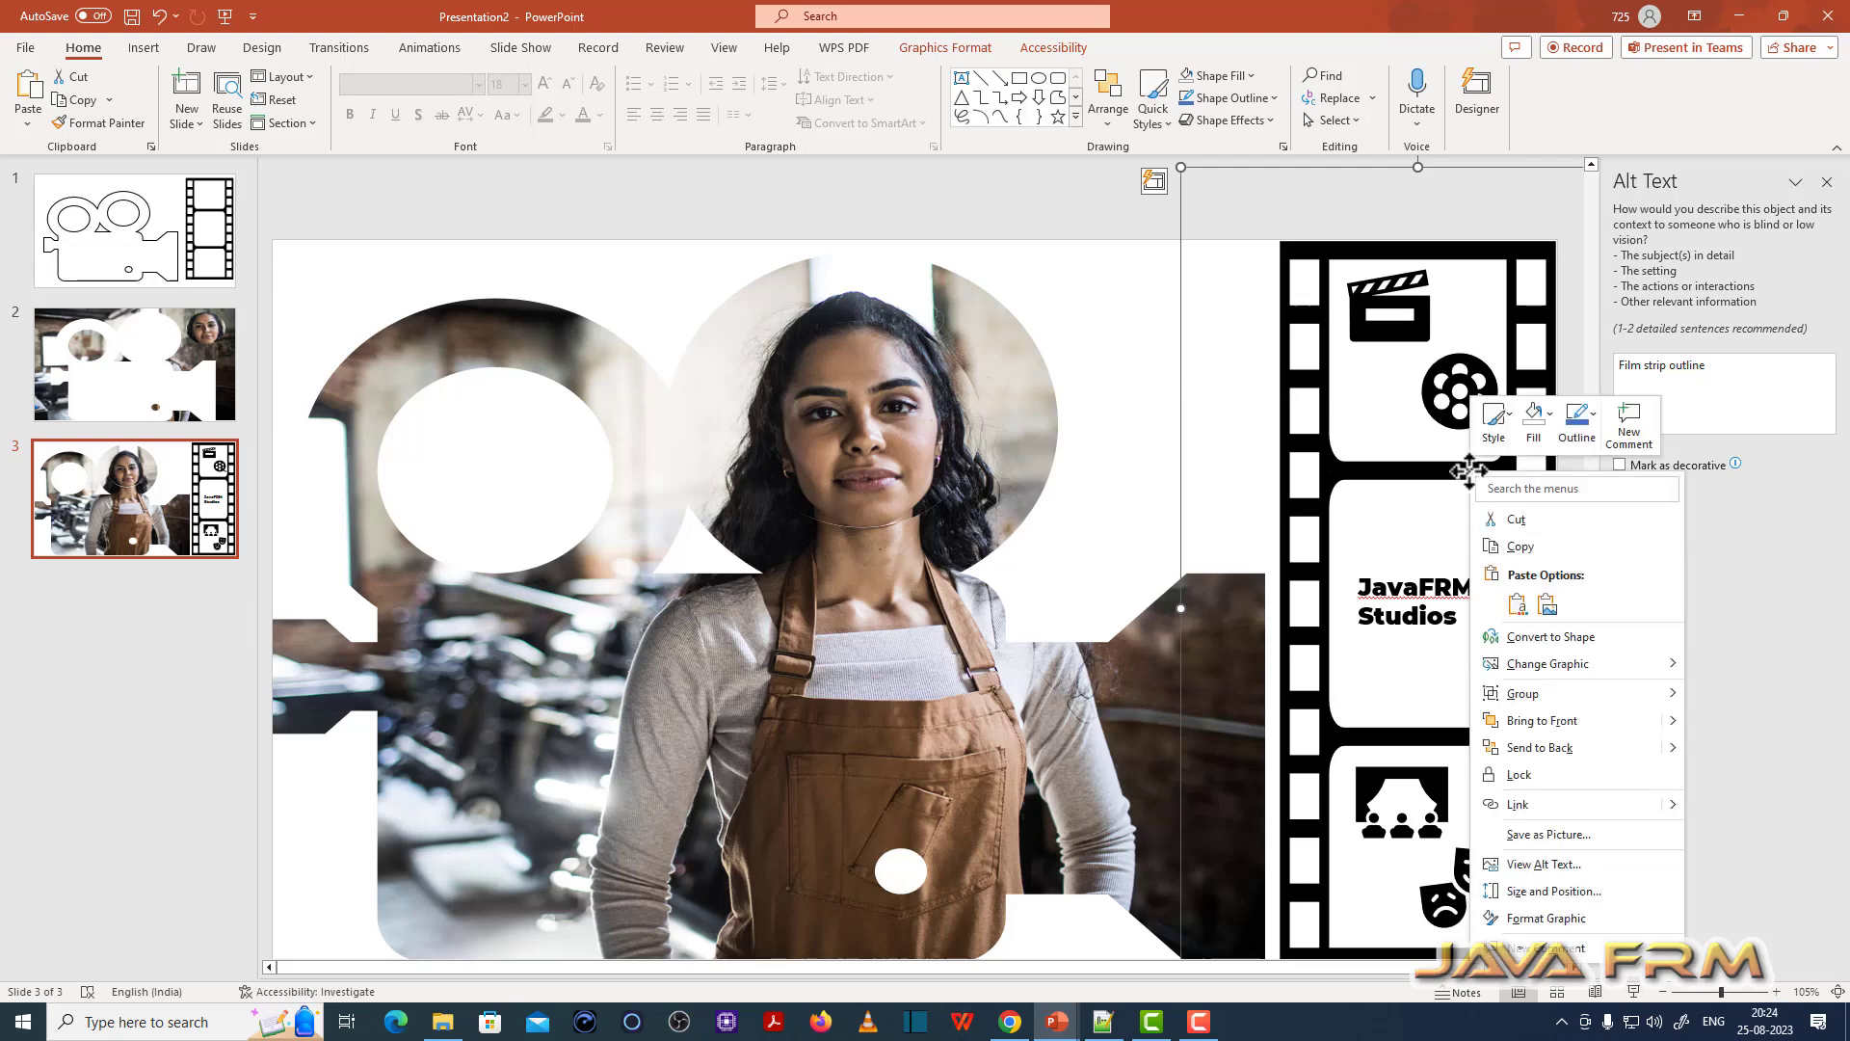
pyautogui.click(1567, 921)
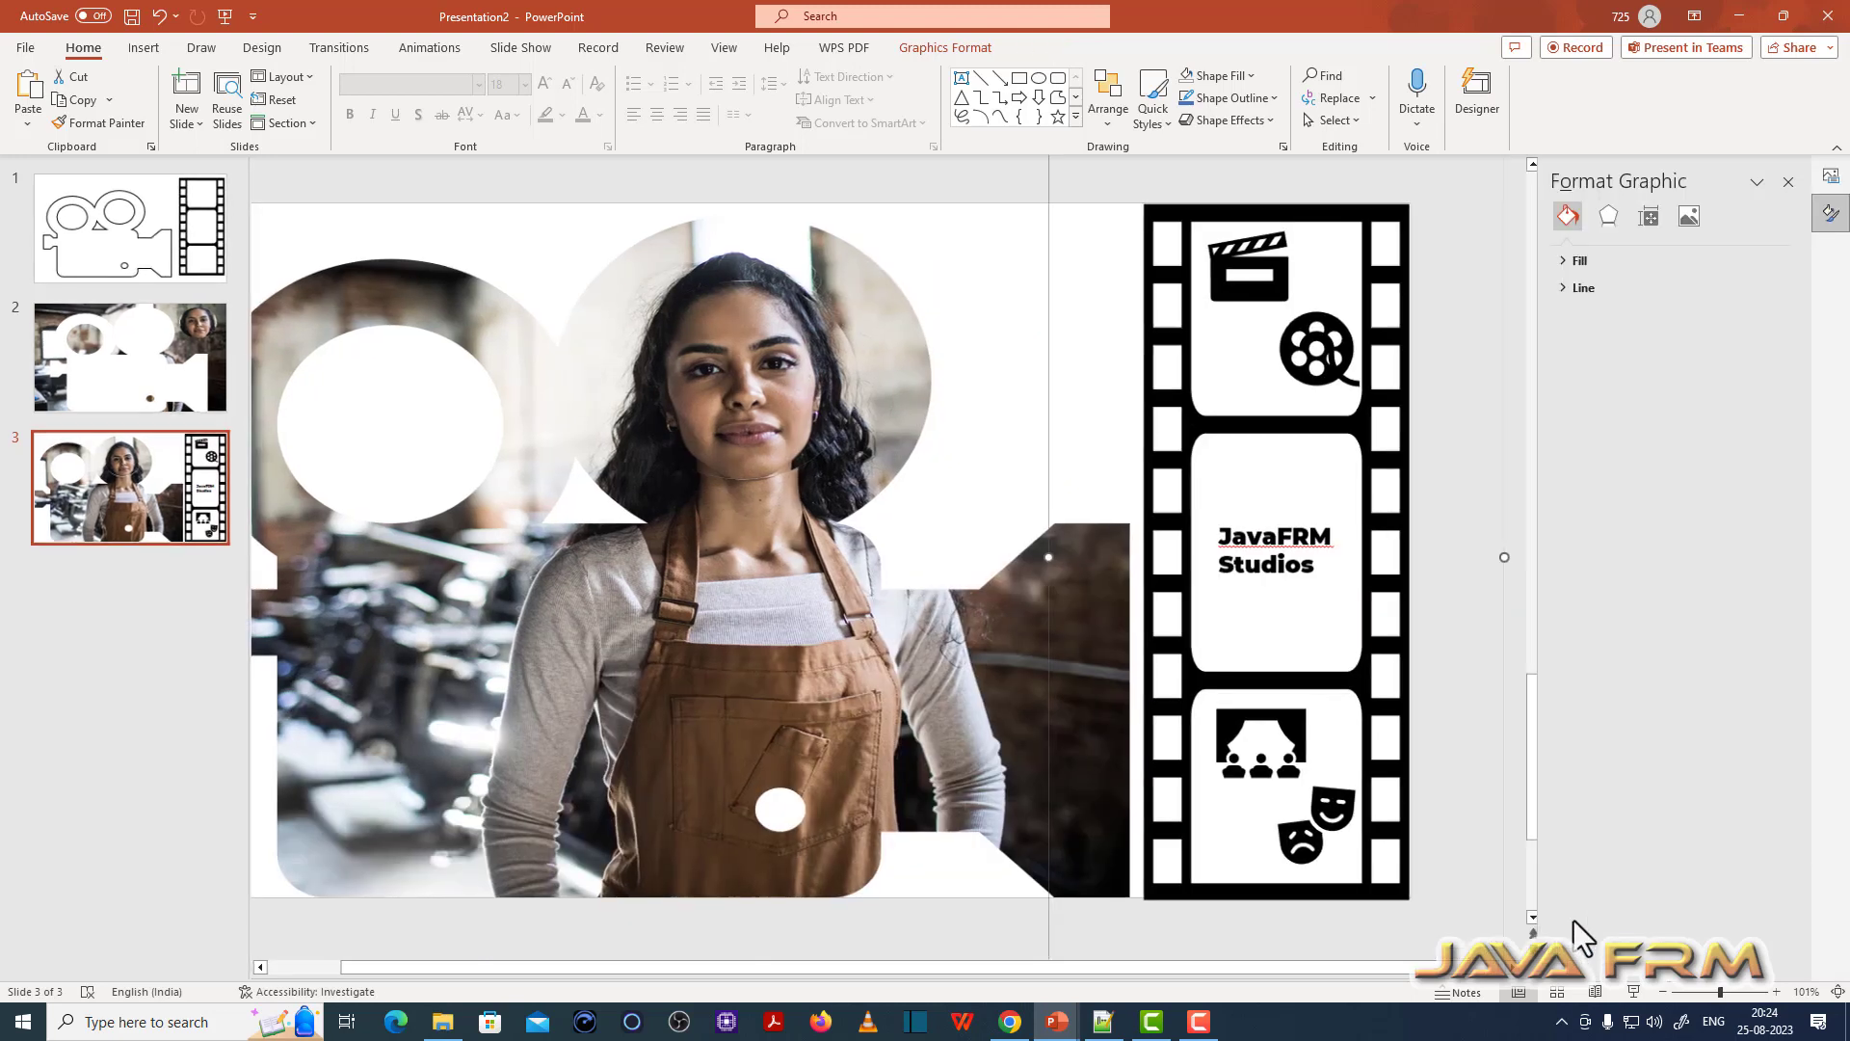
pyautogui.click(1561, 262)
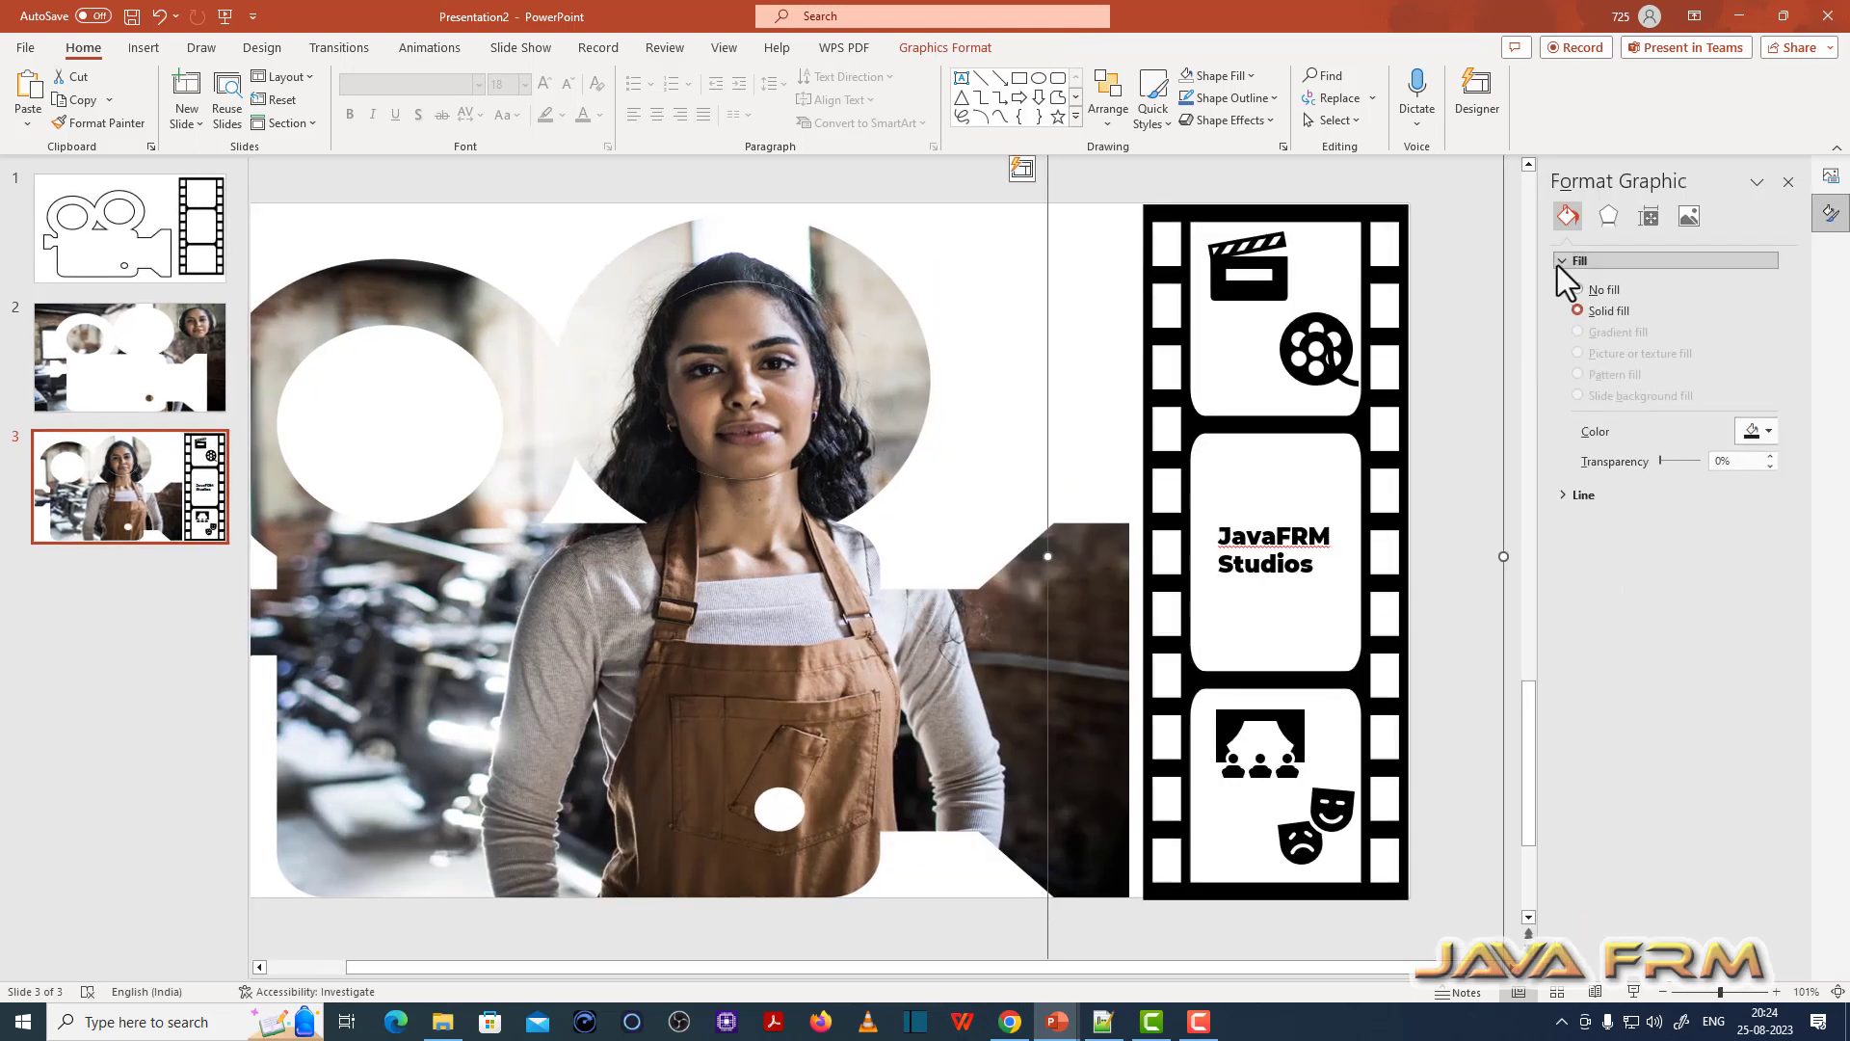
pyautogui.click(1770, 432)
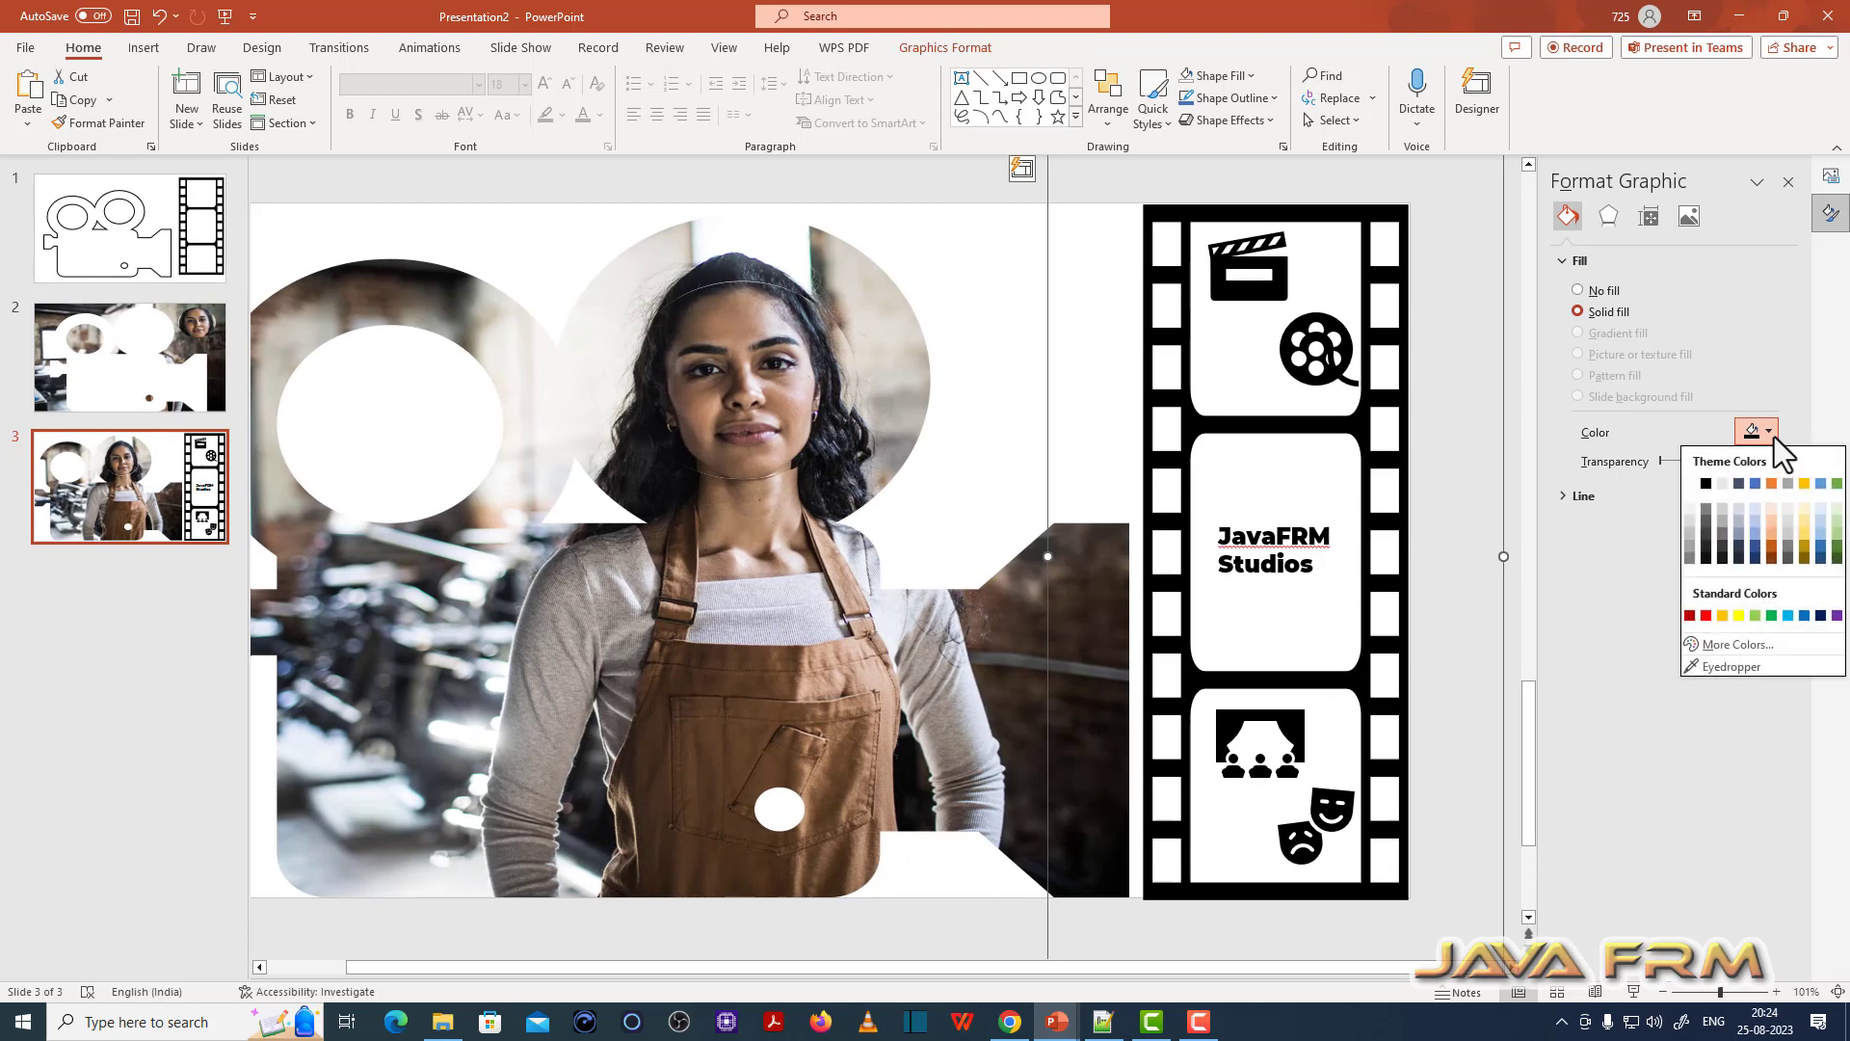
pyautogui.click(1804, 559)
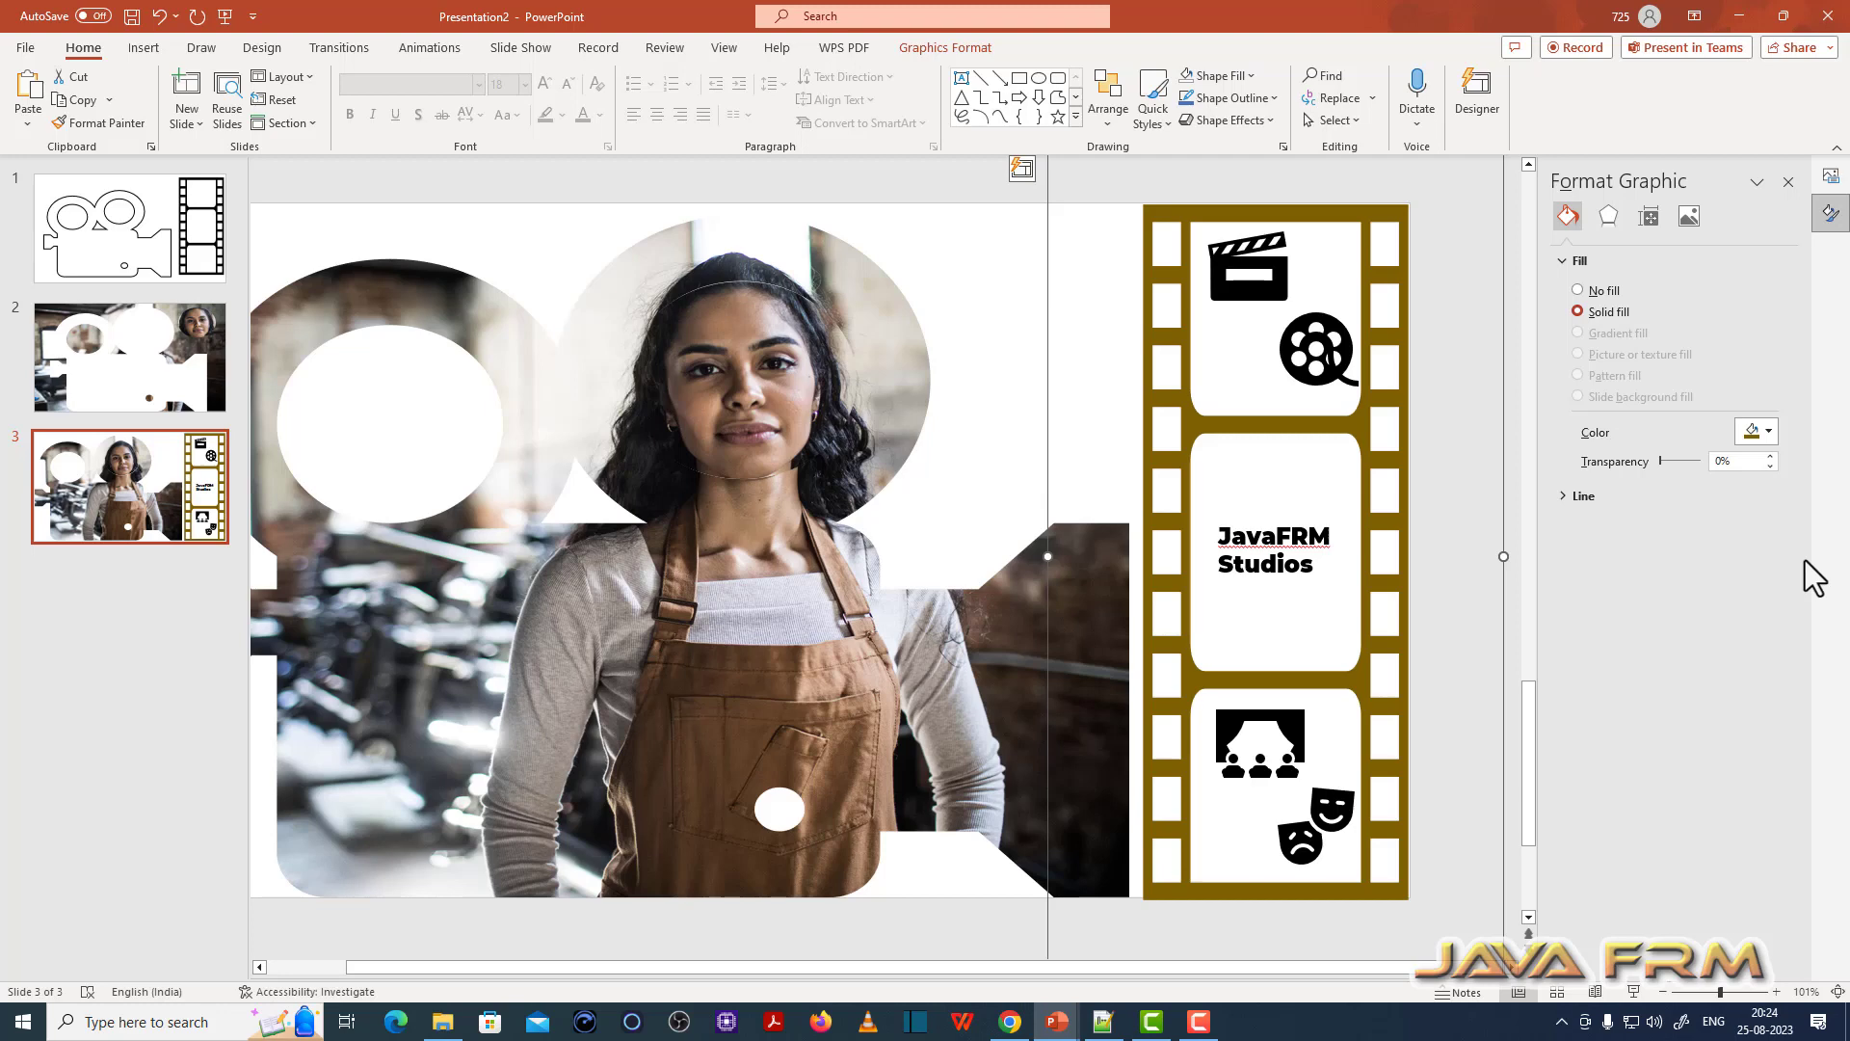
pyautogui.click(1771, 432)
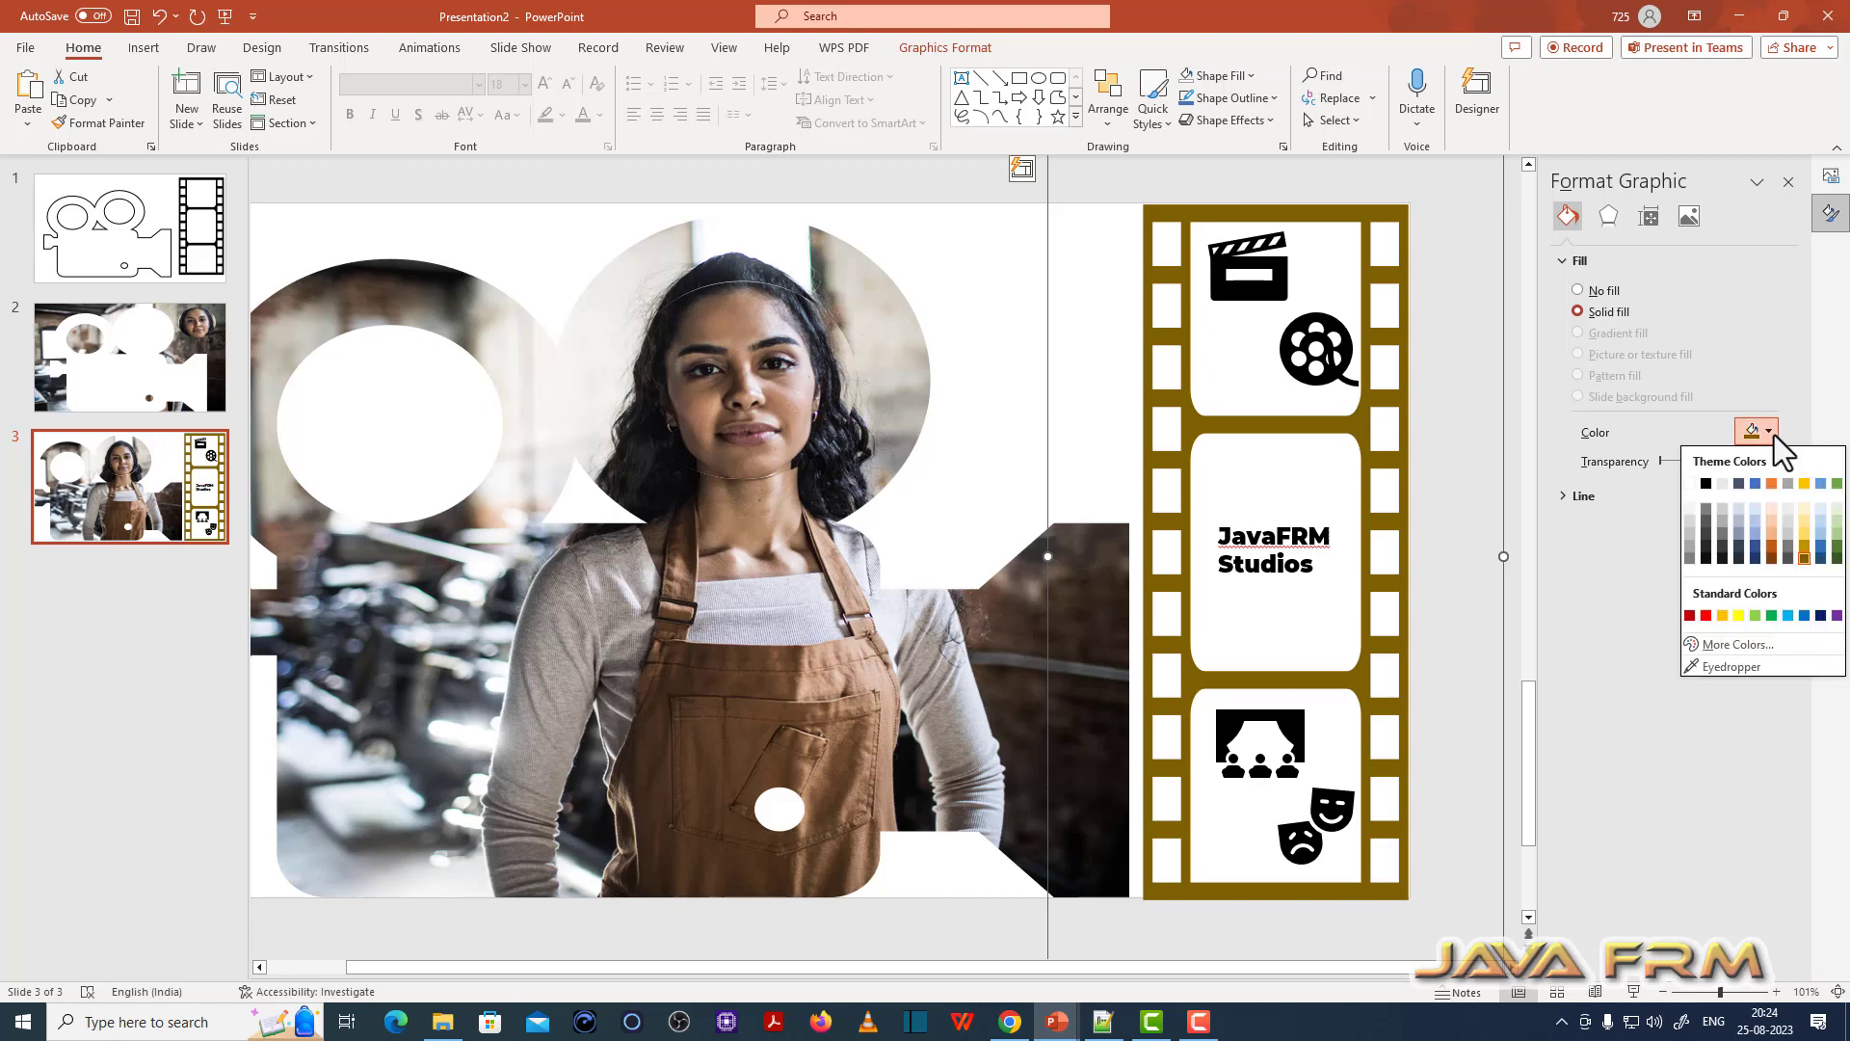
pyautogui.click(1774, 436)
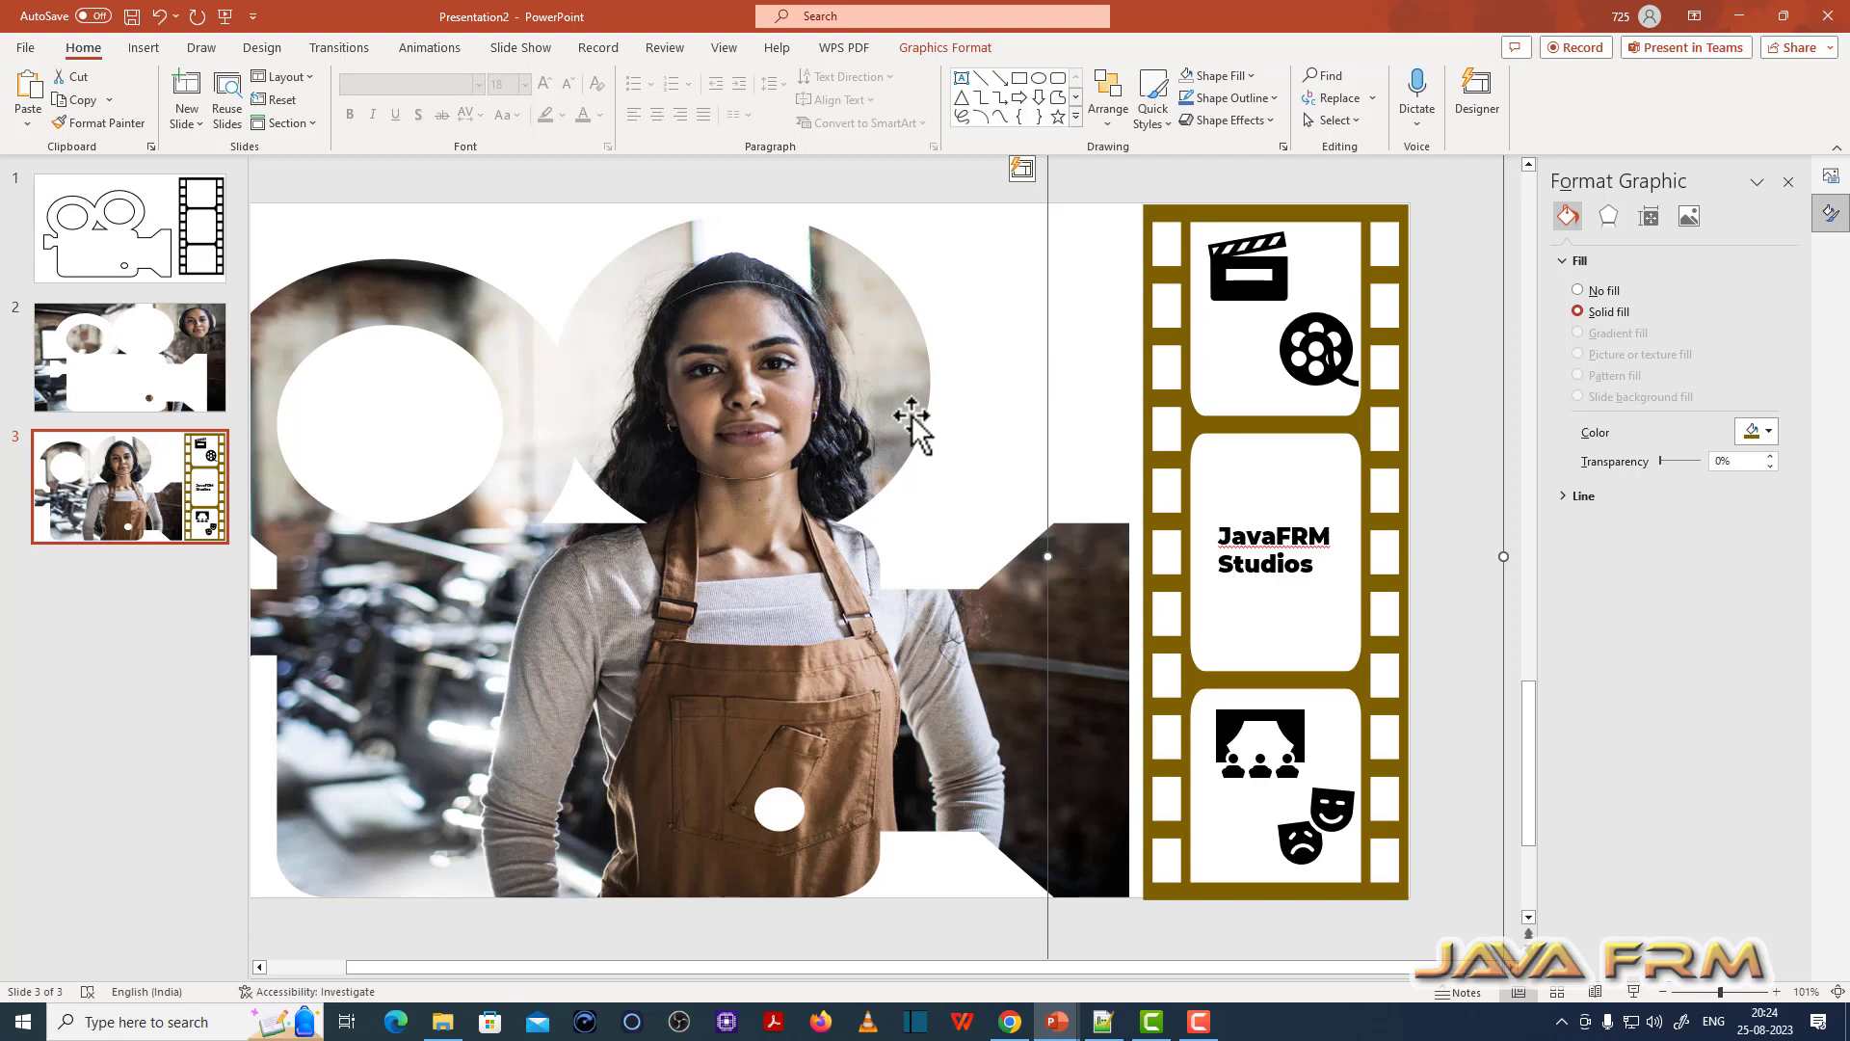
pyautogui.press('F5')
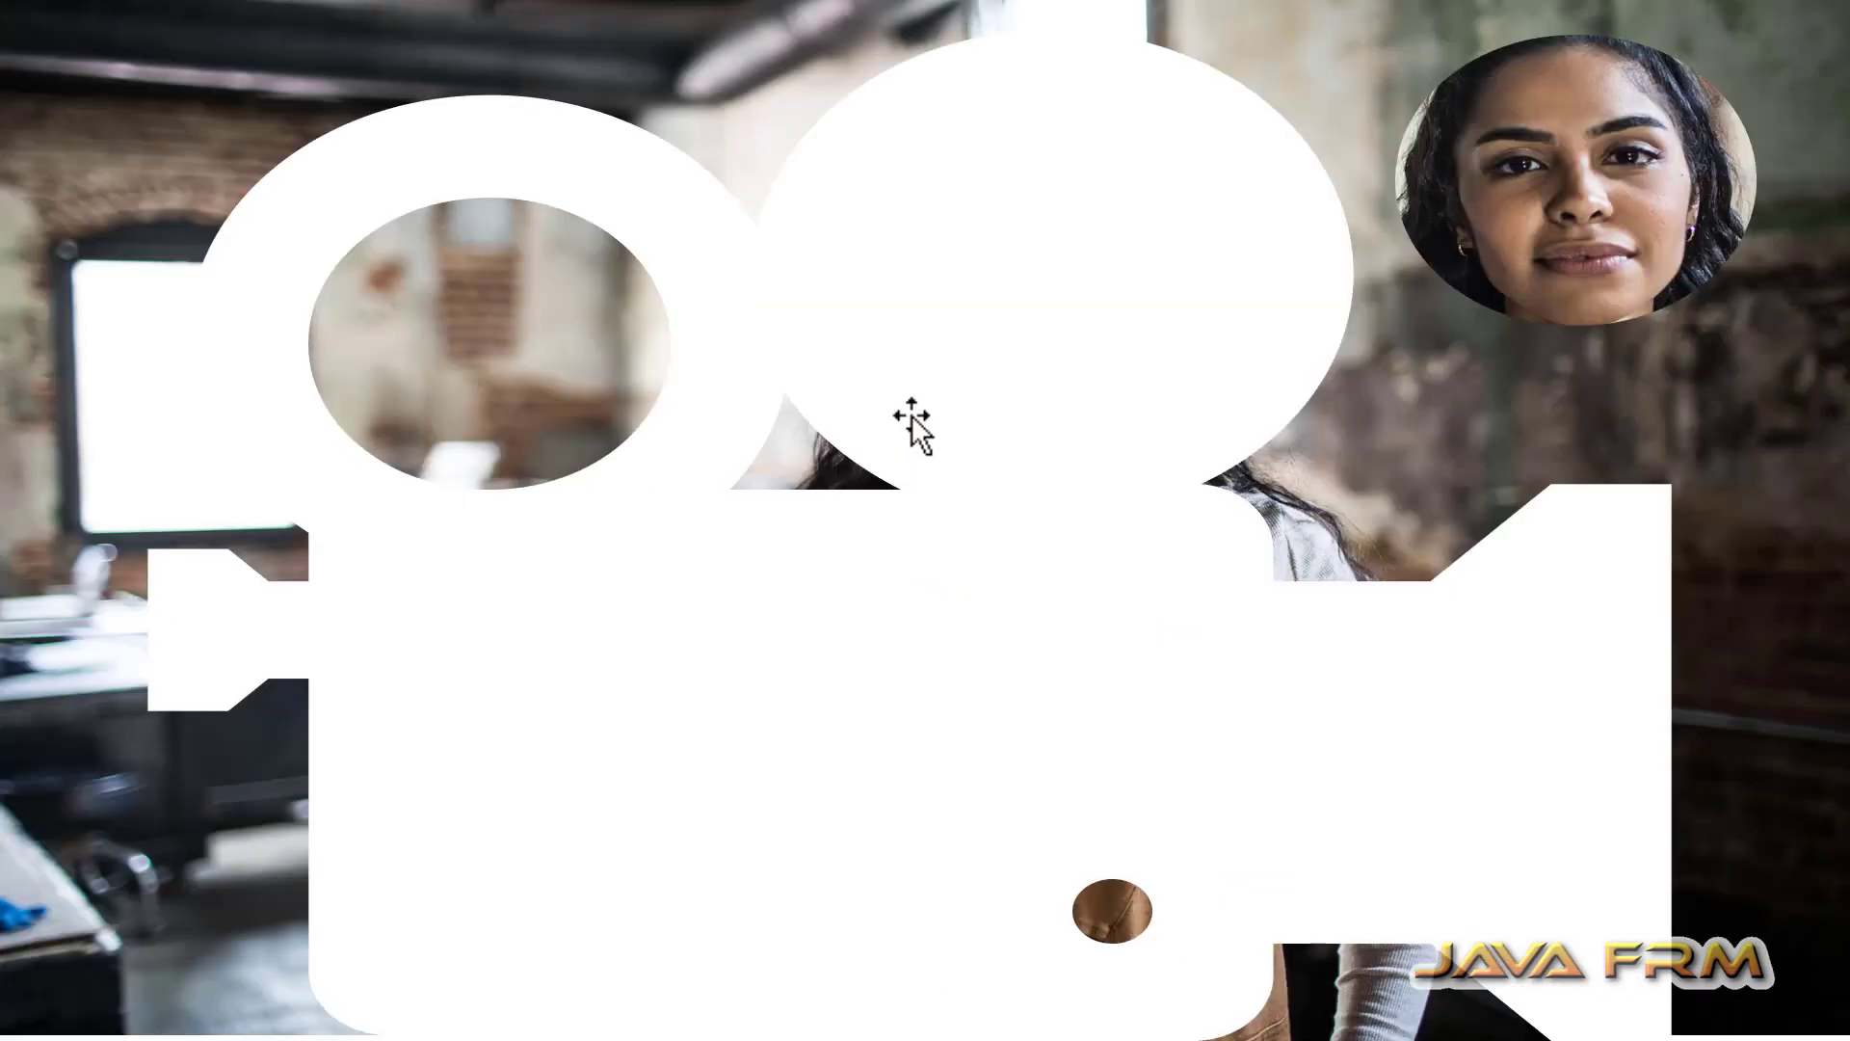